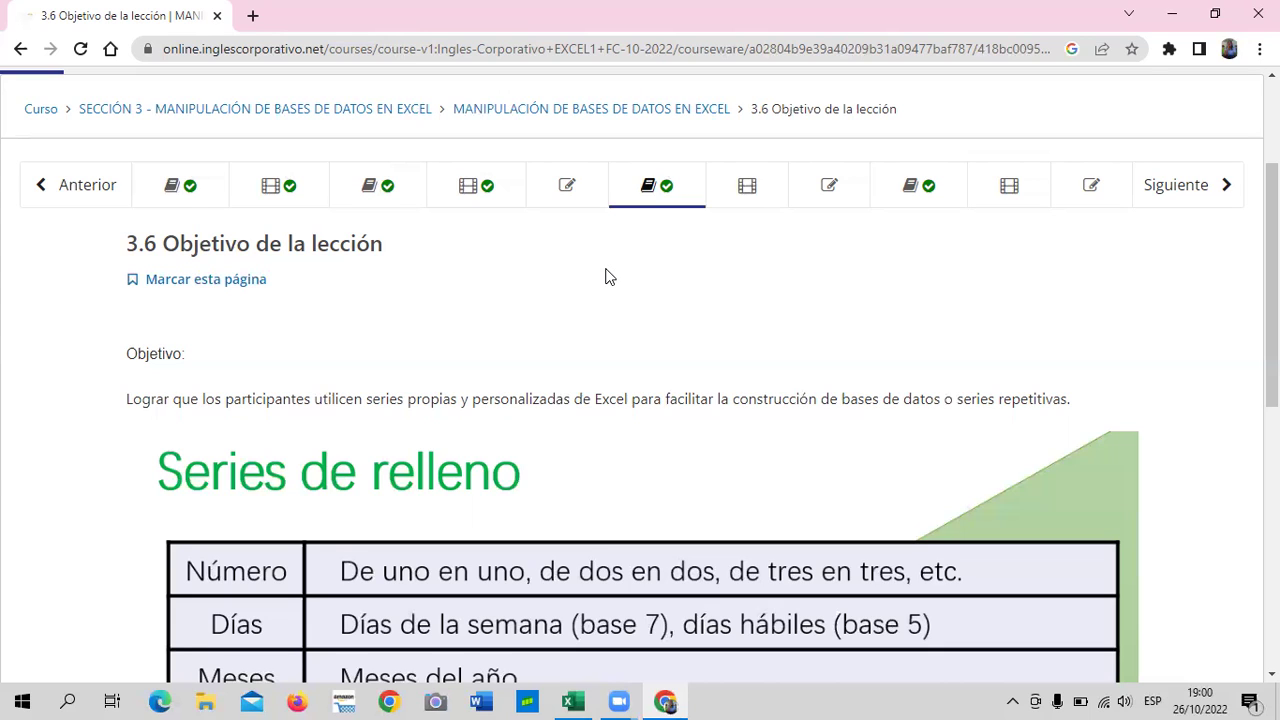
- Check today's date in the calendar, then return to the lesson
left_click(1212, 694)
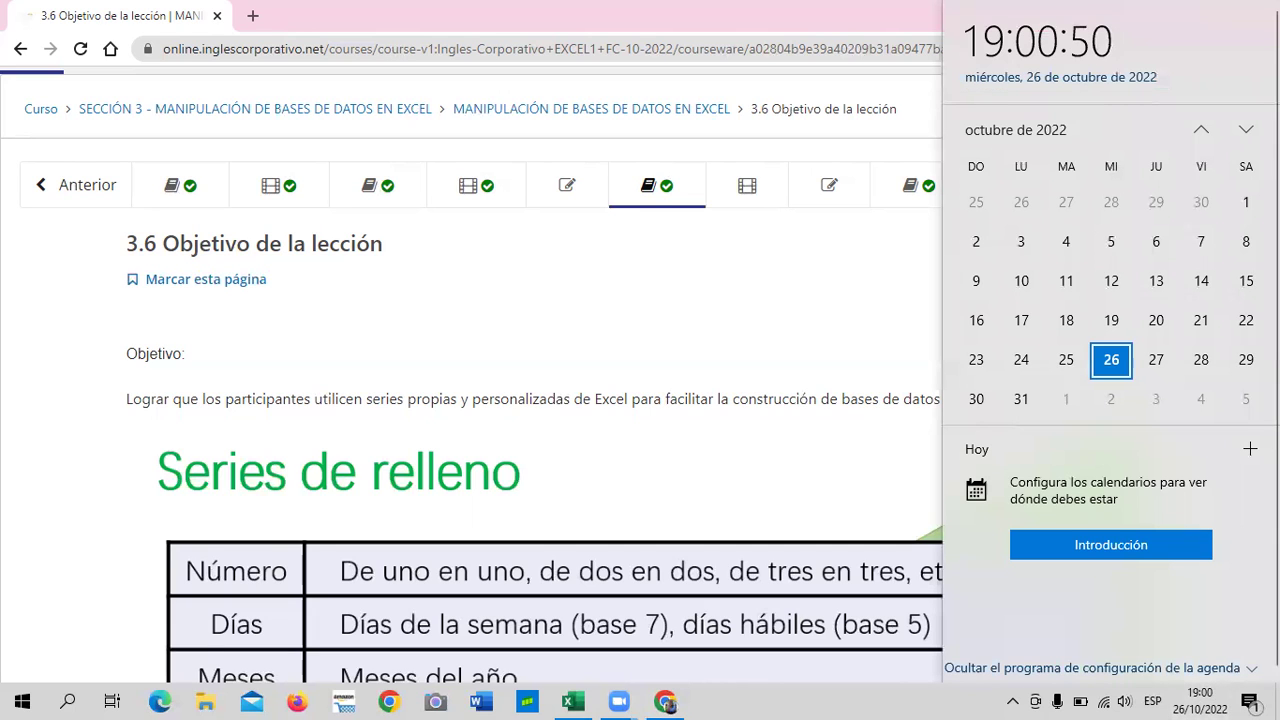
scroll(1111, 362, "down", 1)
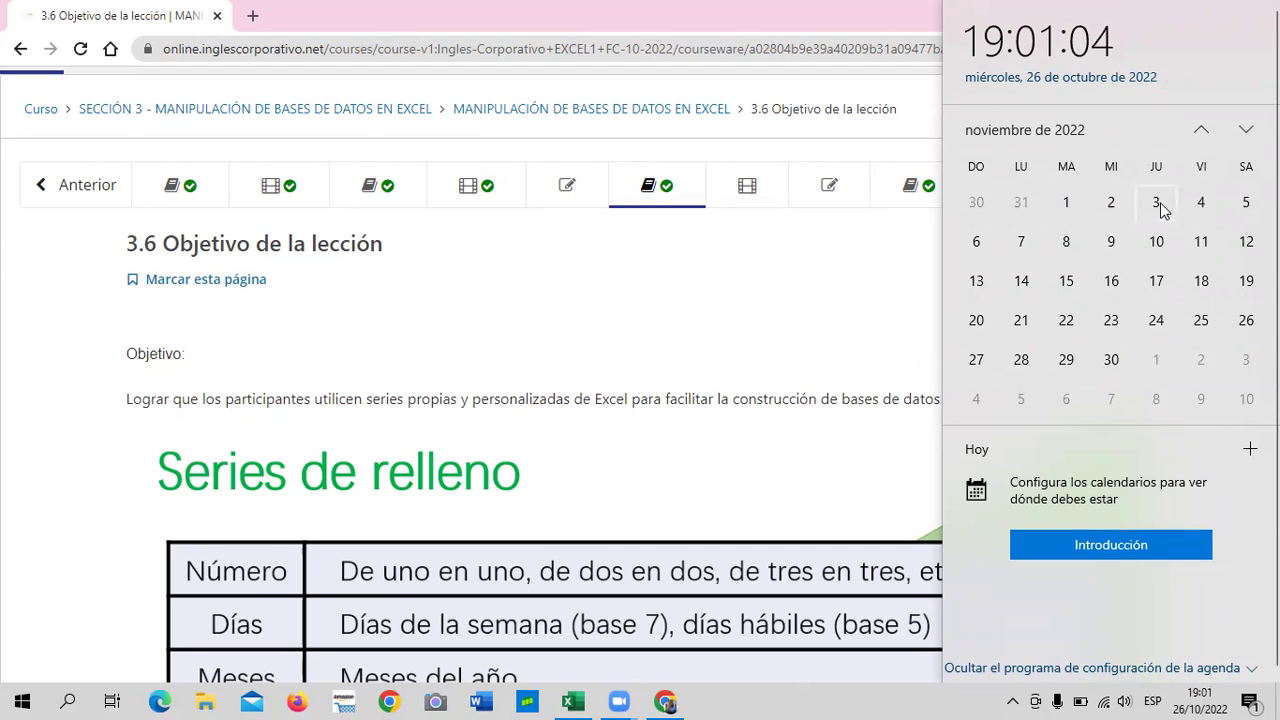
left_click(870, 286)
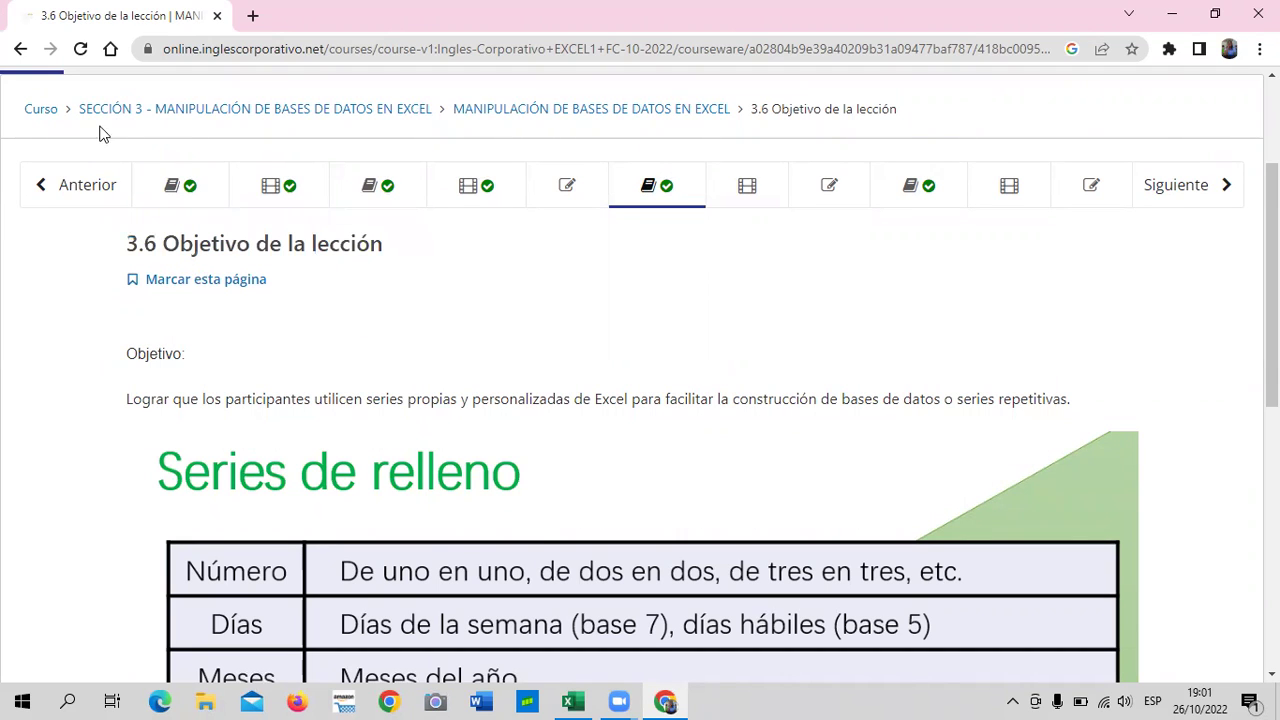
- Open and review the Sección 4 homework lesson from the course outline
left_click(42, 116)
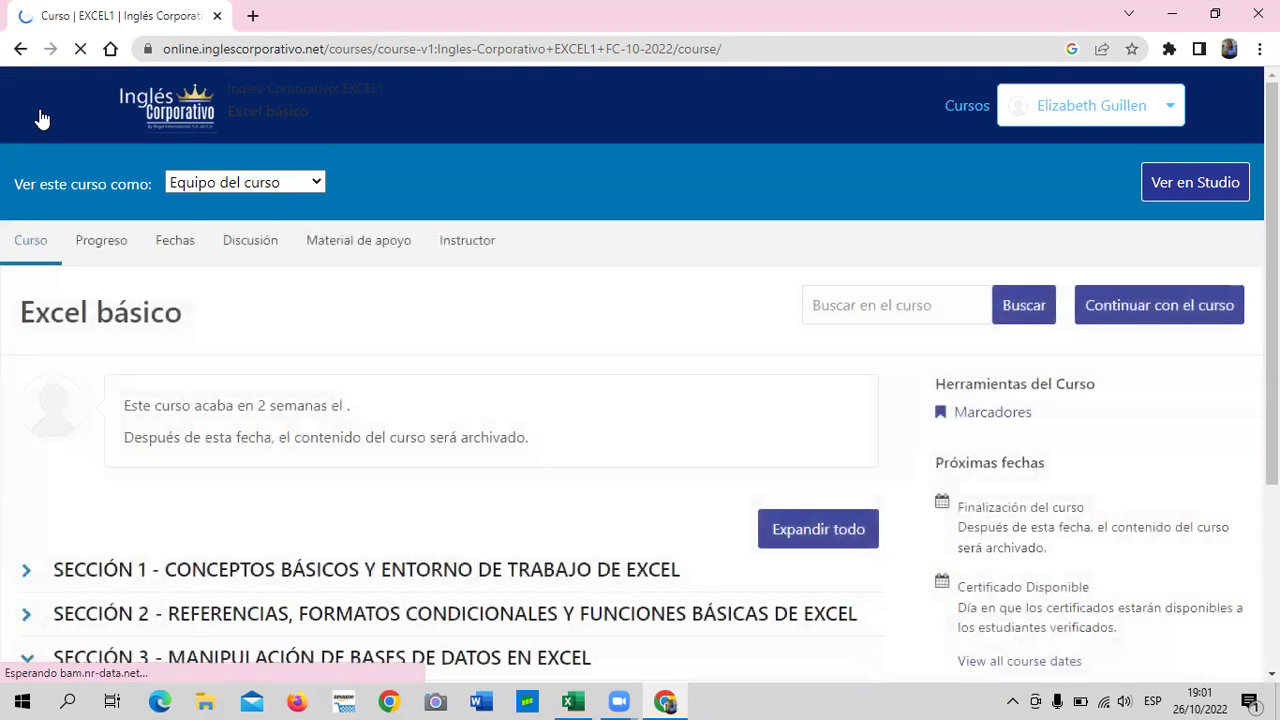
scroll(357, 392, "down", 2)
scroll(362, 388, "down", 2)
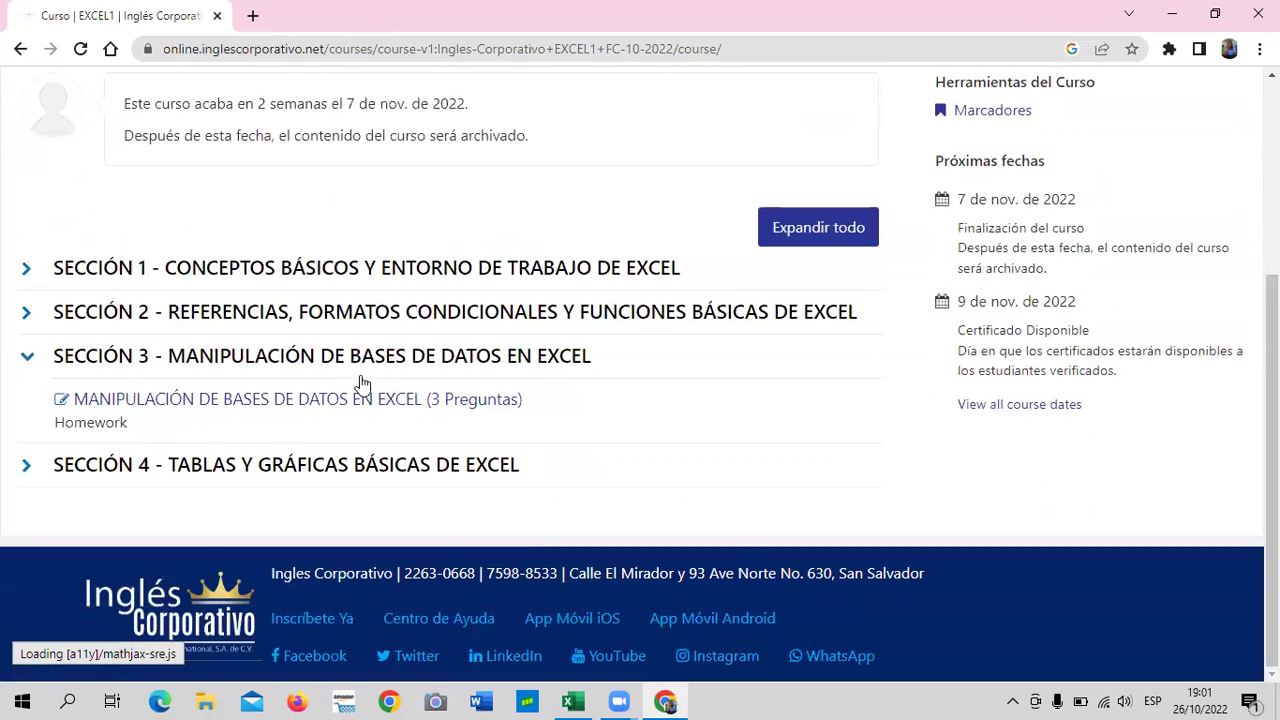
left_click(27, 468)
scroll(194, 506, "down", 2)
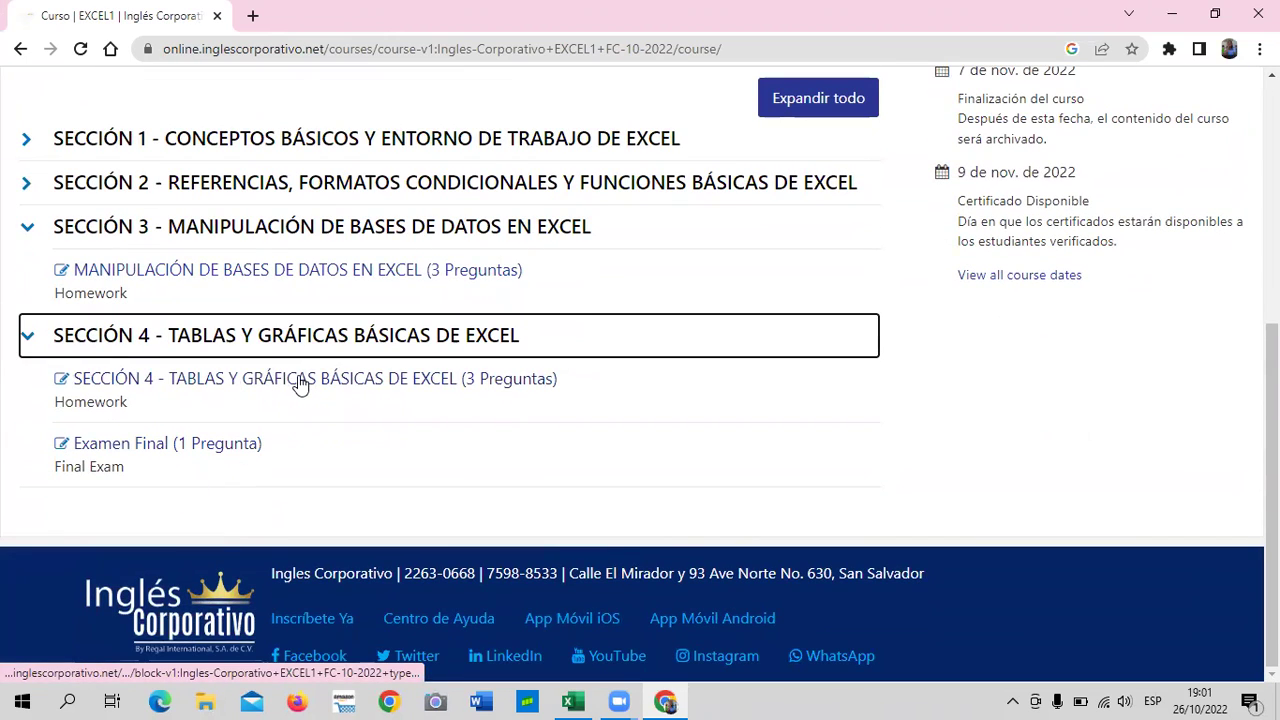
left_click(298, 383)
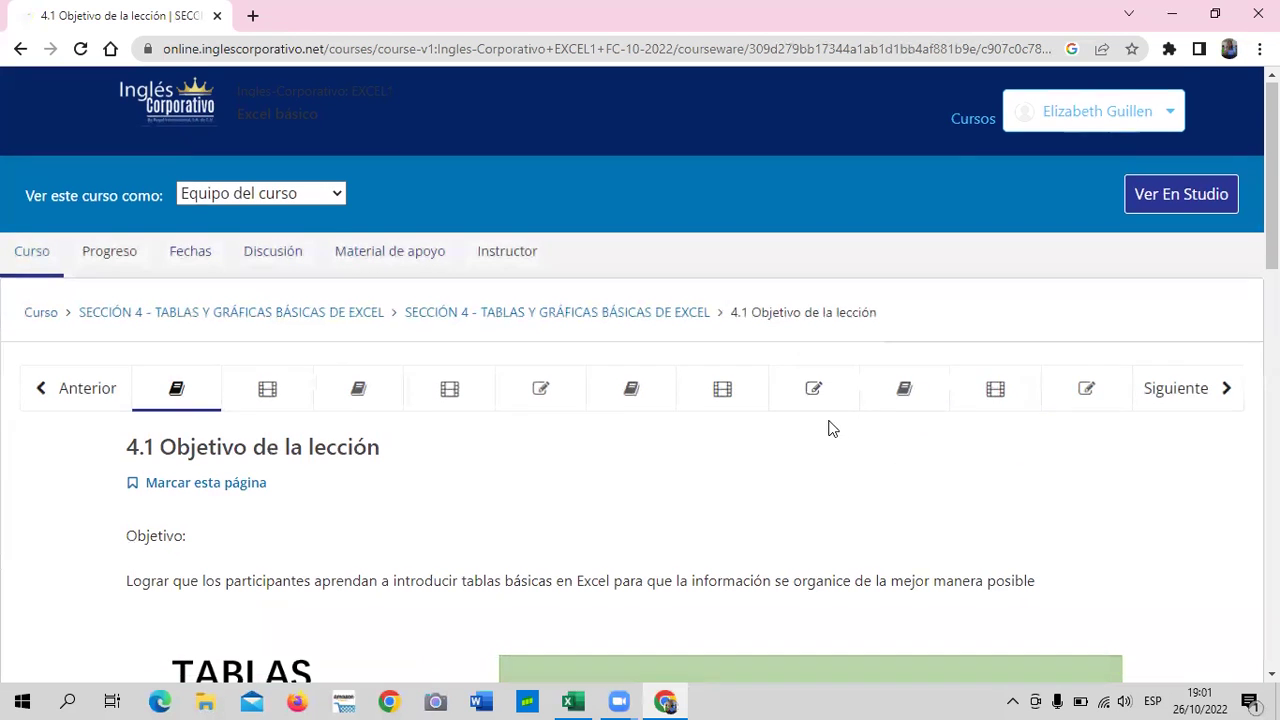
scroll(826, 428, "down", 5)
scroll(826, 428, "down", 1)
scroll(826, 428, "down", 3)
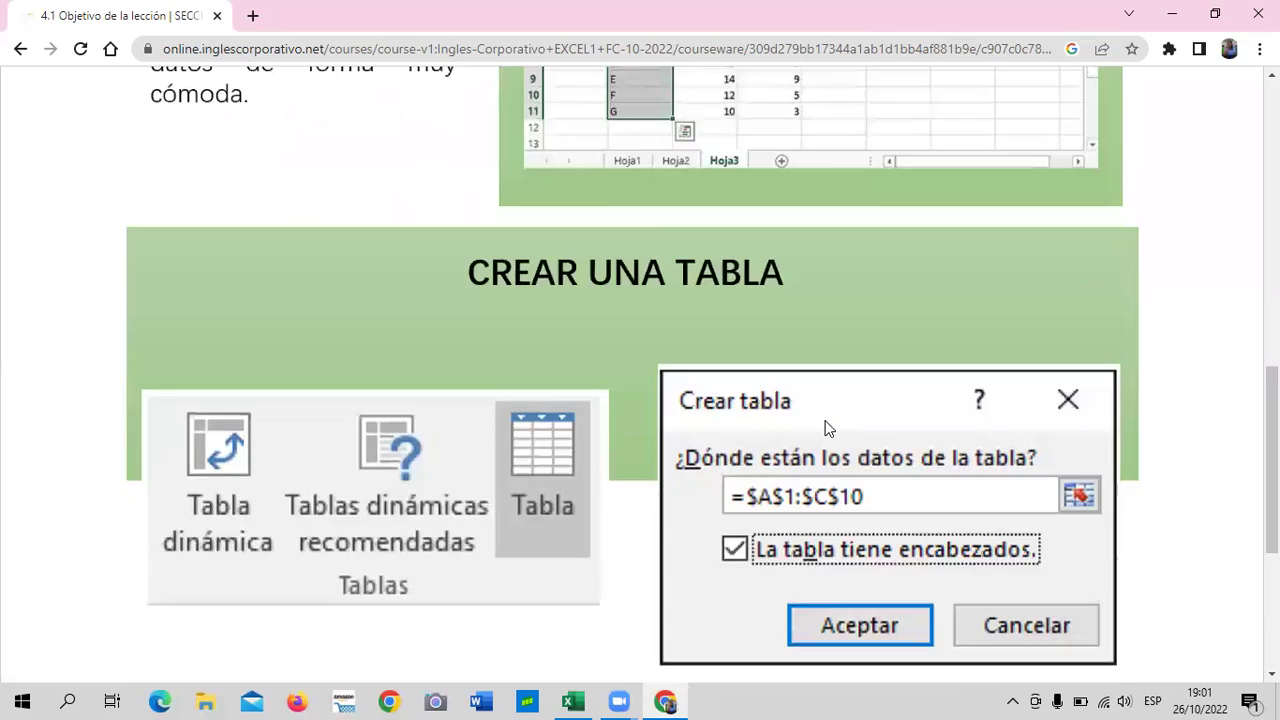
scroll(826, 428, "up", 2)
scroll(826, 428, "up", 5)
scroll(826, 428, "up", 4)
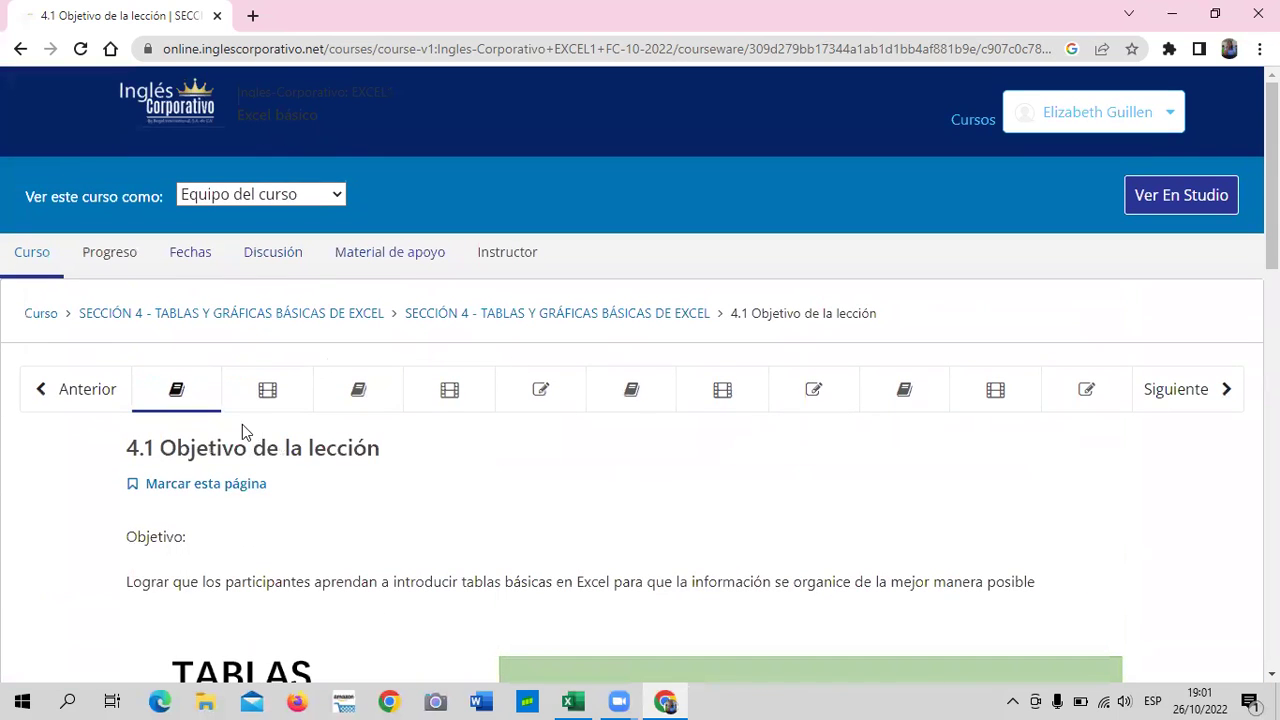
- Return to the course outline and open the Sección 4 Examen Final
left_click(51, 318)
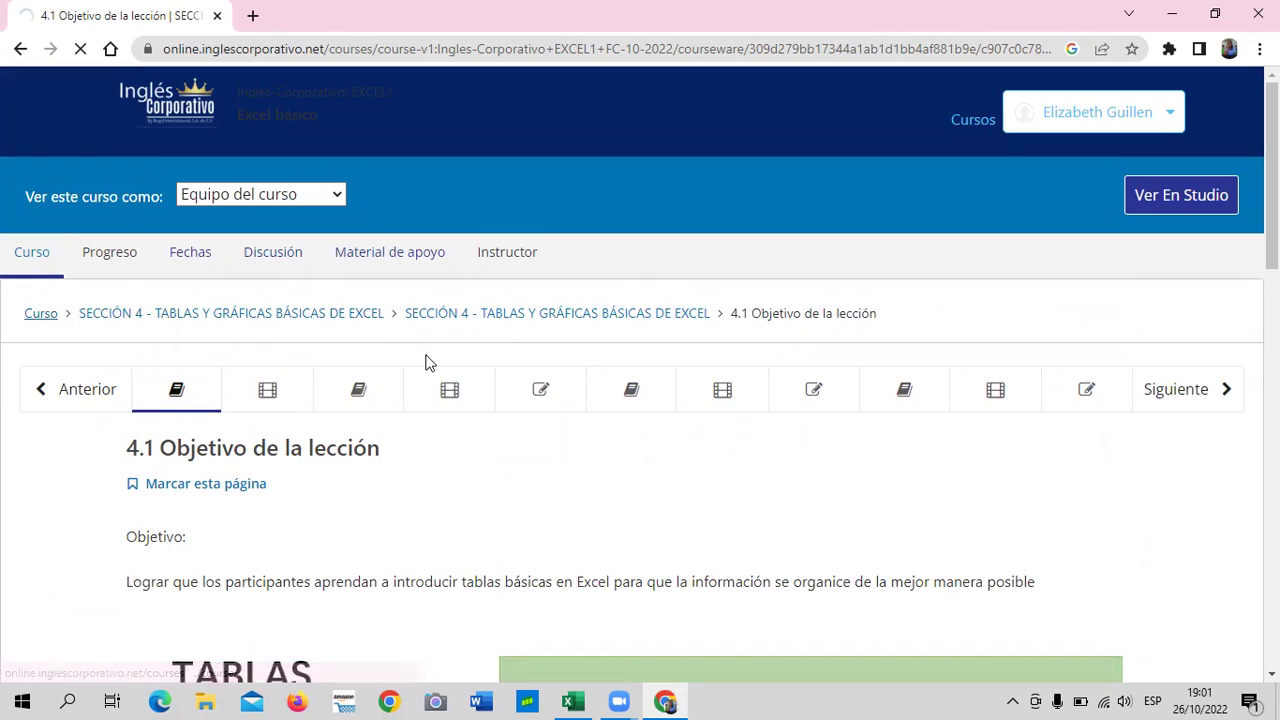
scroll(541, 425, "down", 4)
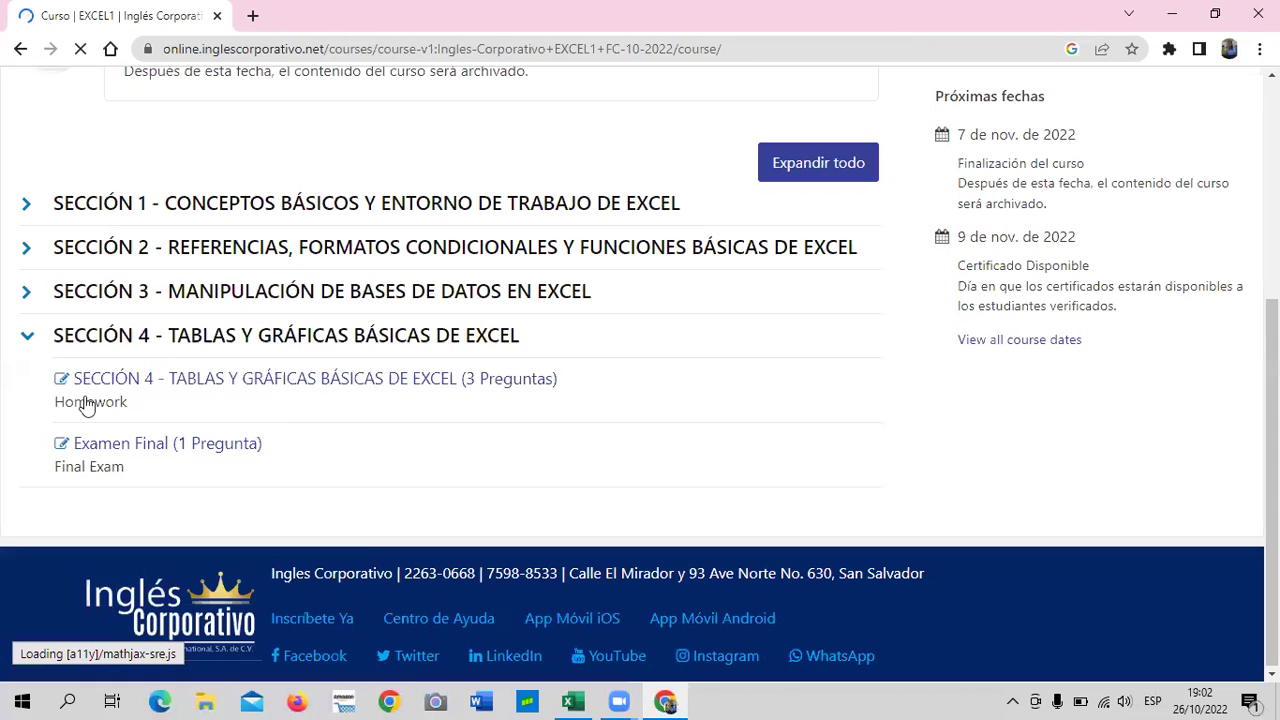
left_click(118, 443)
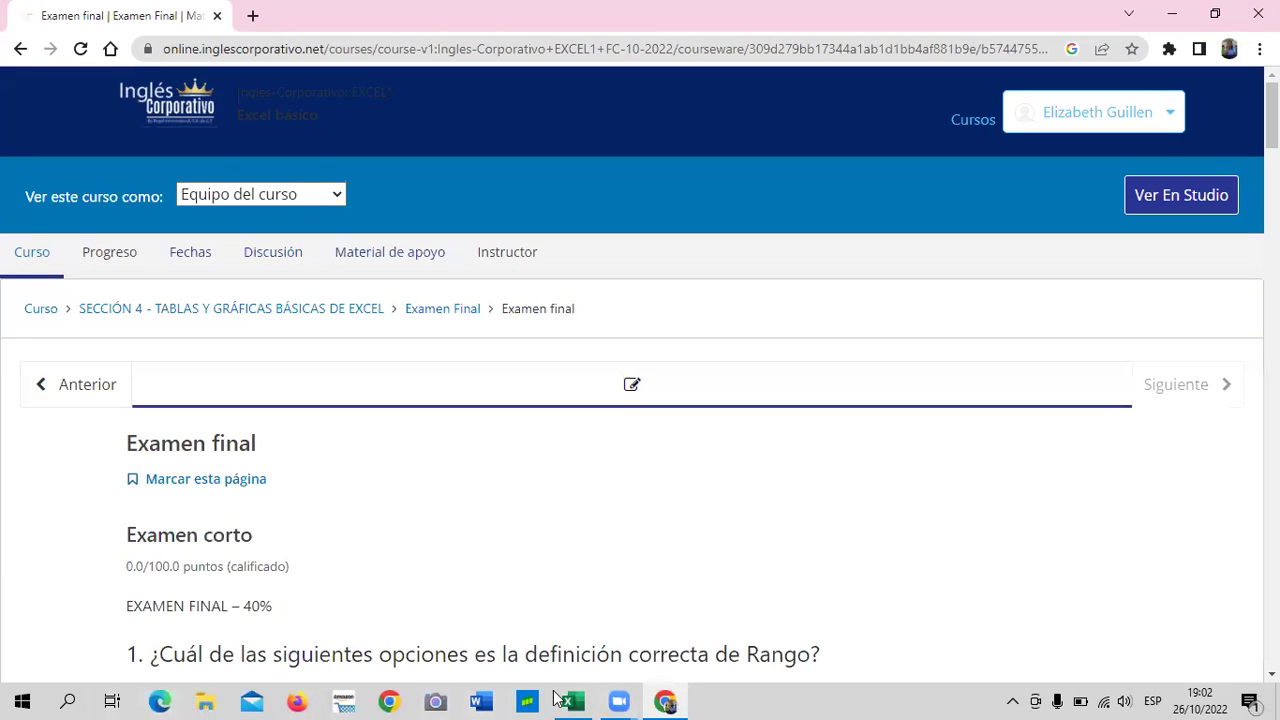
scroll(581, 455, "down", 2)
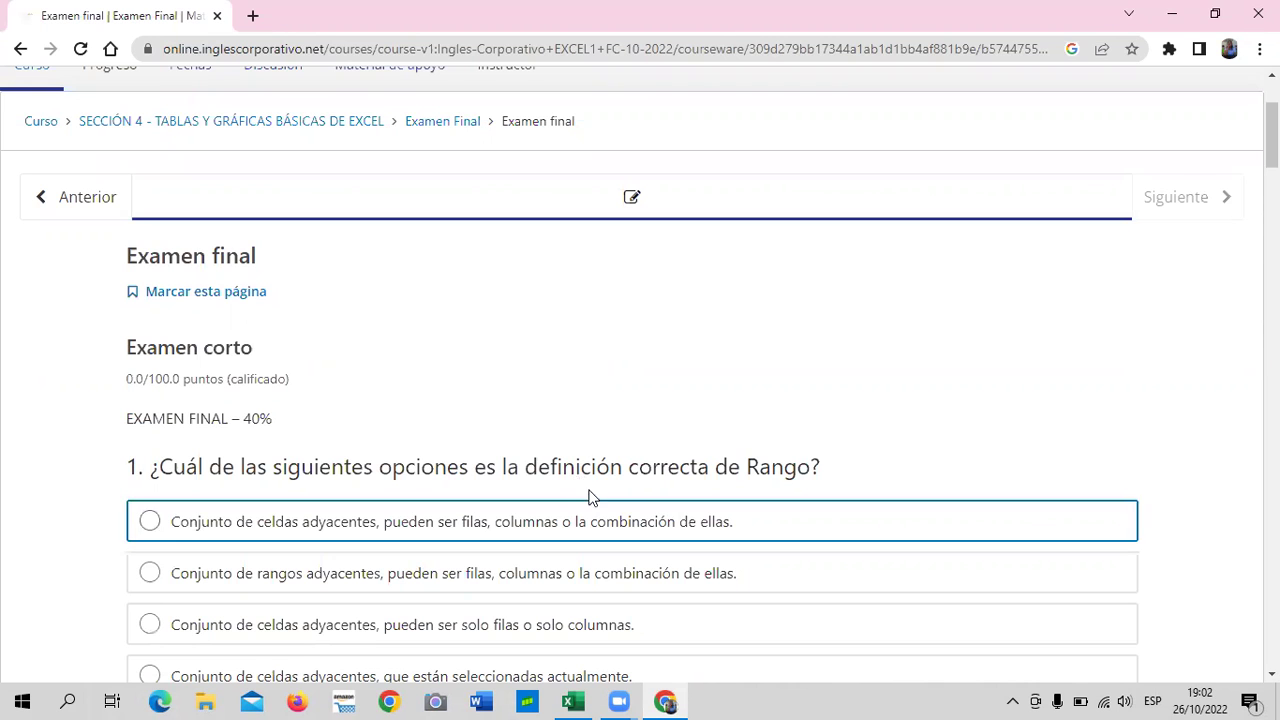
scroll(624, 392, "down", 3)
scroll(651, 355, "down", 1)
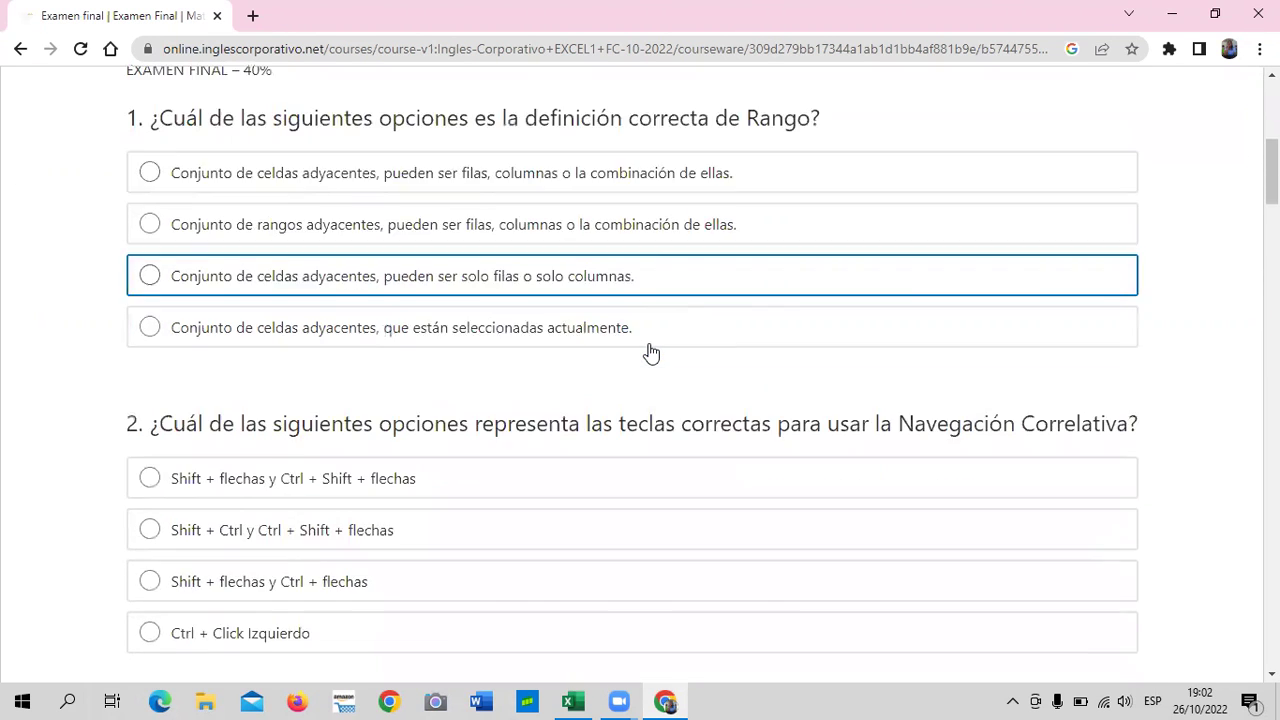
scroll(651, 355, "down", 8)
scroll(652, 351, "down", 7)
scroll(652, 351, "down", 6)
scroll(650, 351, "down", 3)
scroll(648, 351, "down", 7)
scroll(643, 351, "down", 5)
scroll(645, 350, "down", 4)
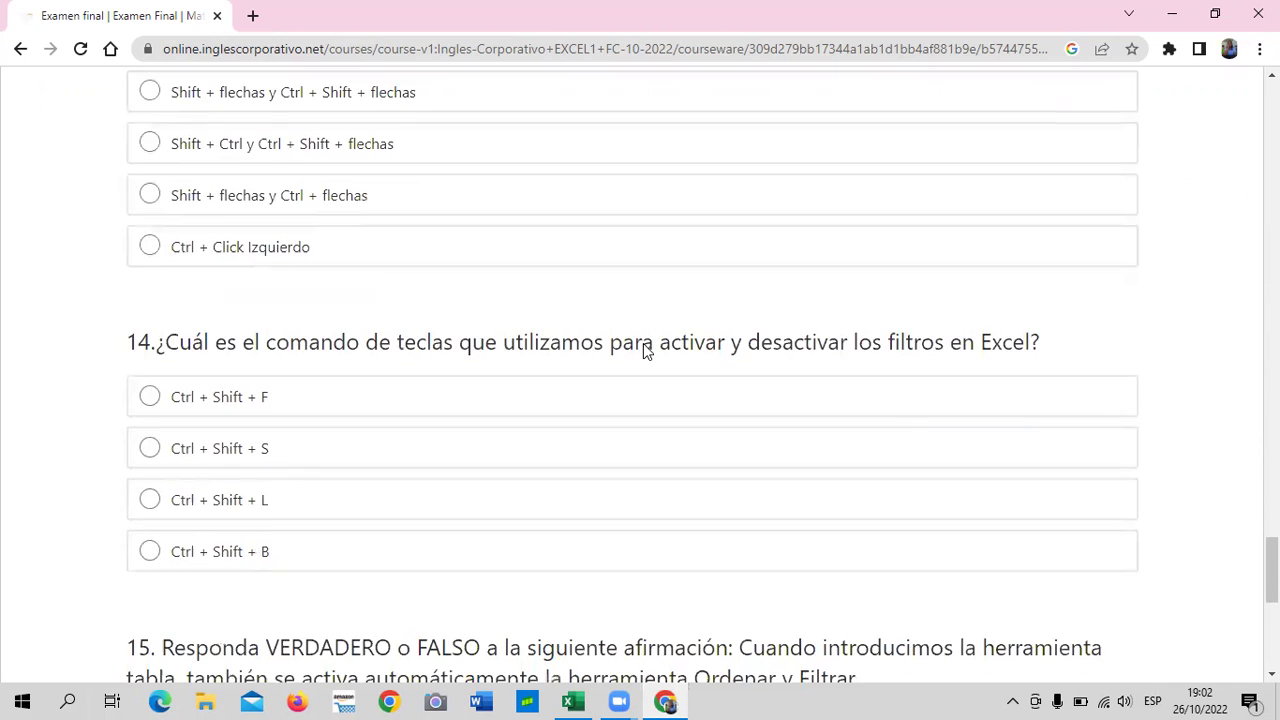
scroll(645, 345, "down", 3)
scroll(643, 343, "down", 3)
scroll(643, 343, "up", 3)
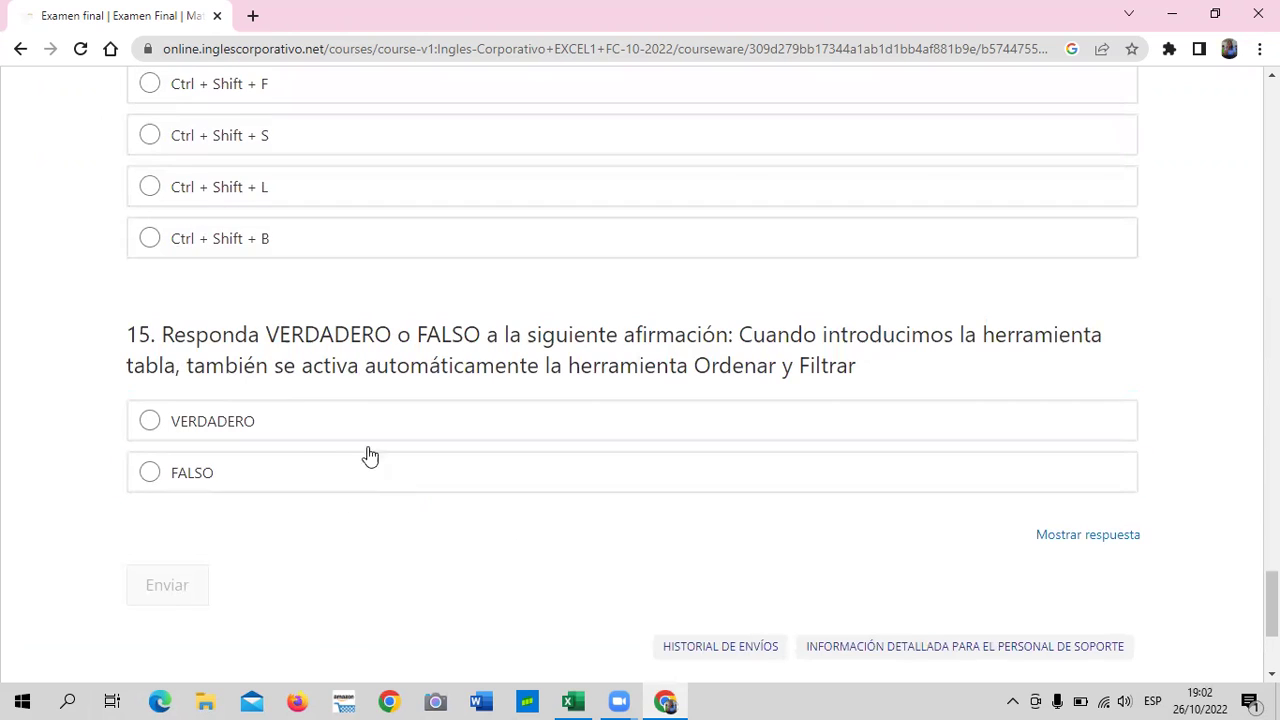
scroll(294, 510, "up", 1)
scroll(294, 484, "up", 4)
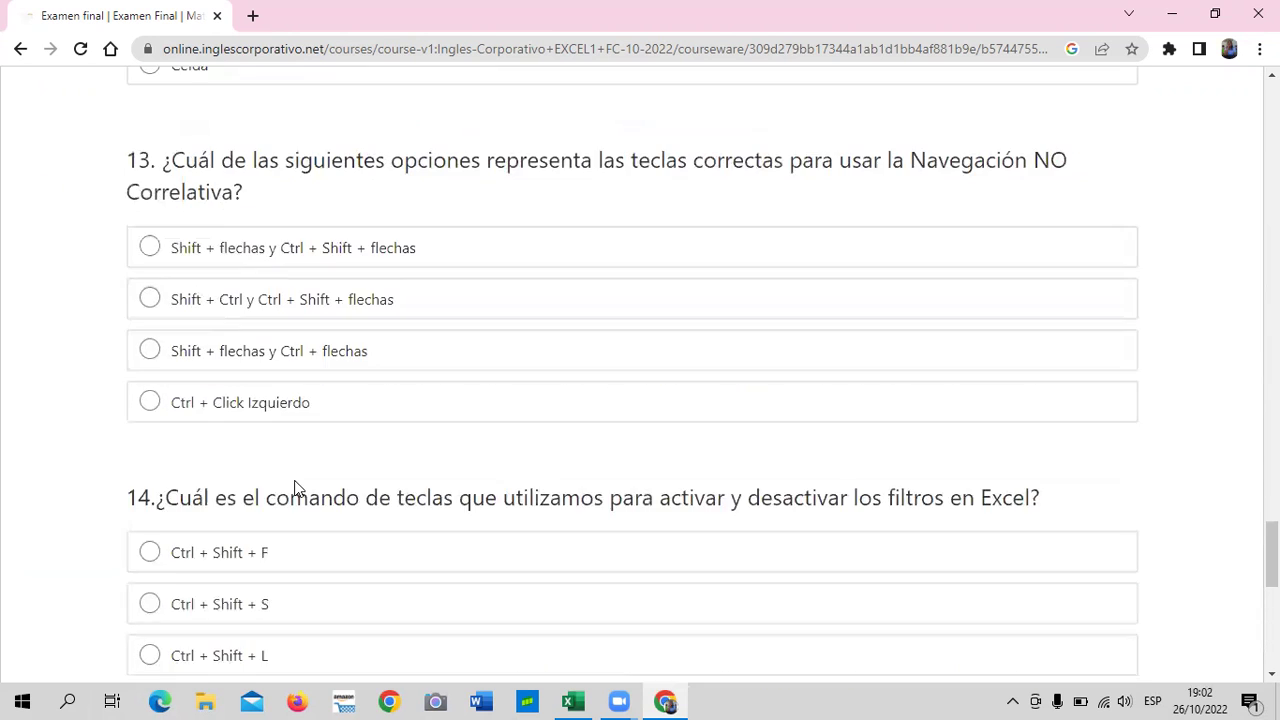
scroll(294, 490, "up", 4)
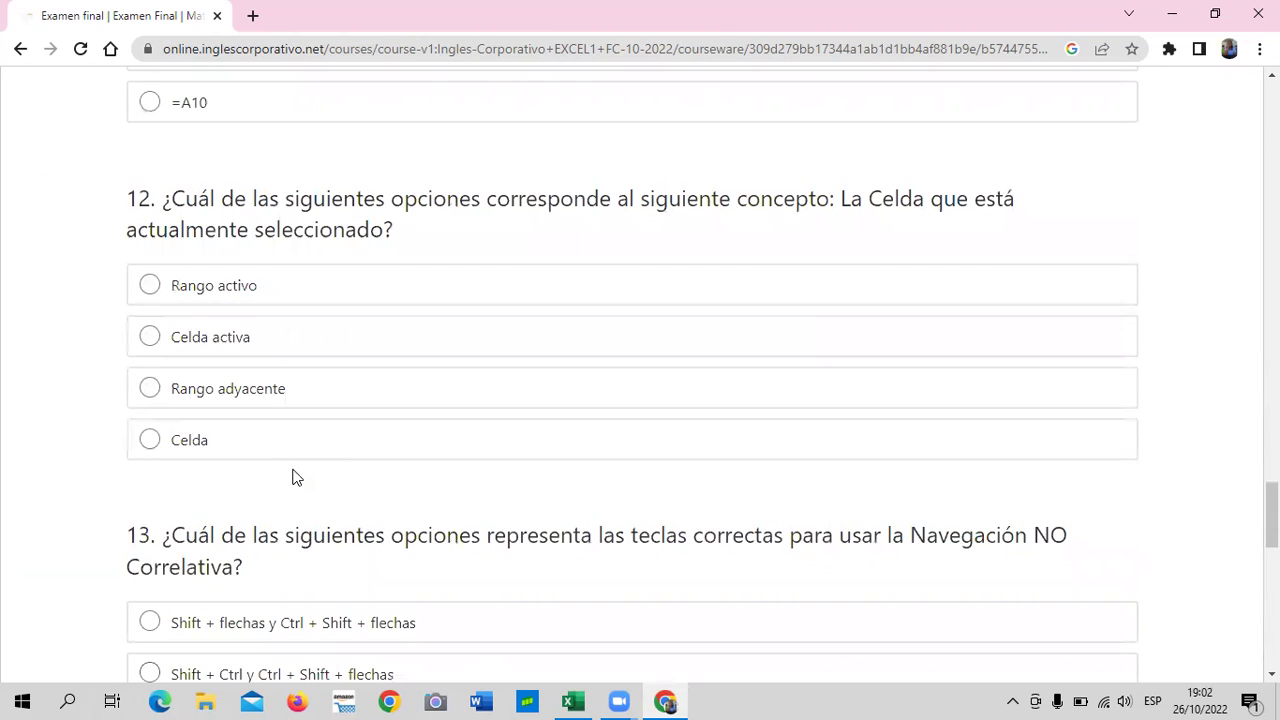
scroll(294, 477, "up", 3)
scroll(294, 477, "up", 2)
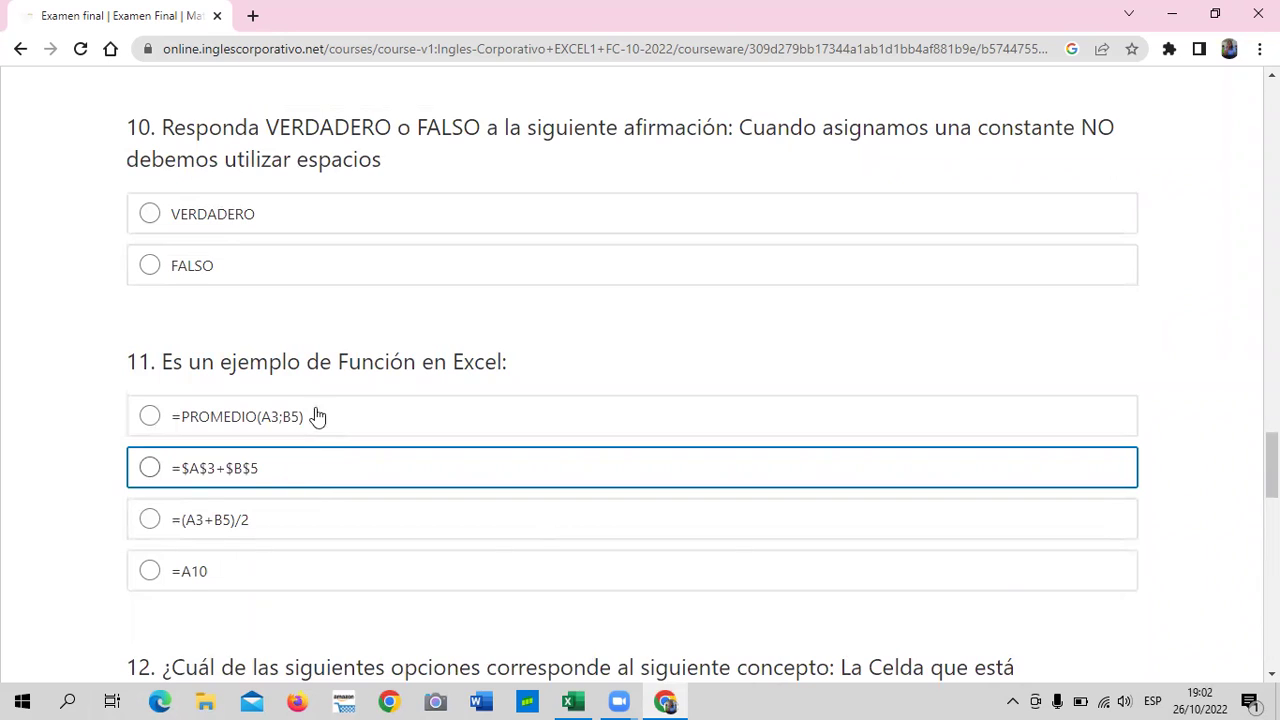
scroll(468, 438, "up", 1)
scroll(468, 440, "up", 5)
scroll(468, 440, "up", 5)
scroll(468, 440, "up", 5)
scroll(468, 440, "up", 5)
scroll(468, 440, "up", 4)
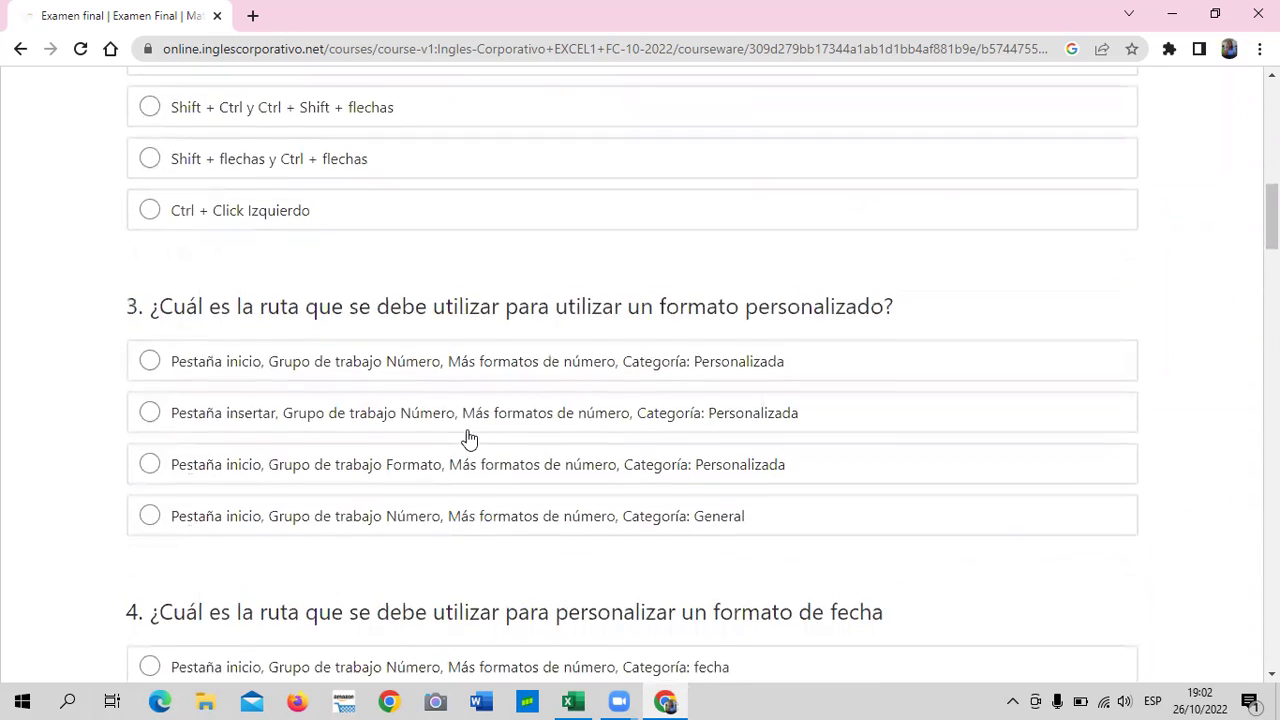
scroll(468, 440, "up", 4)
scroll(468, 440, "up", 4)
scroll(468, 438, "up", 2)
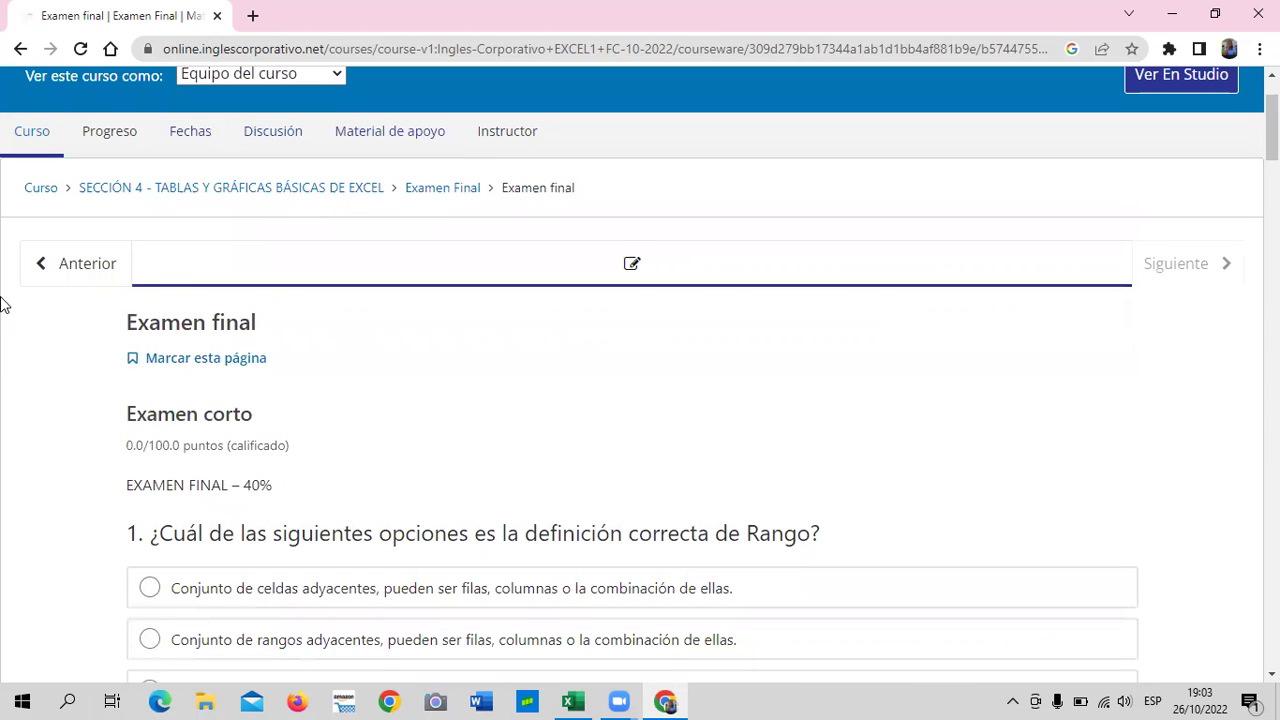
left_click(36, 189)
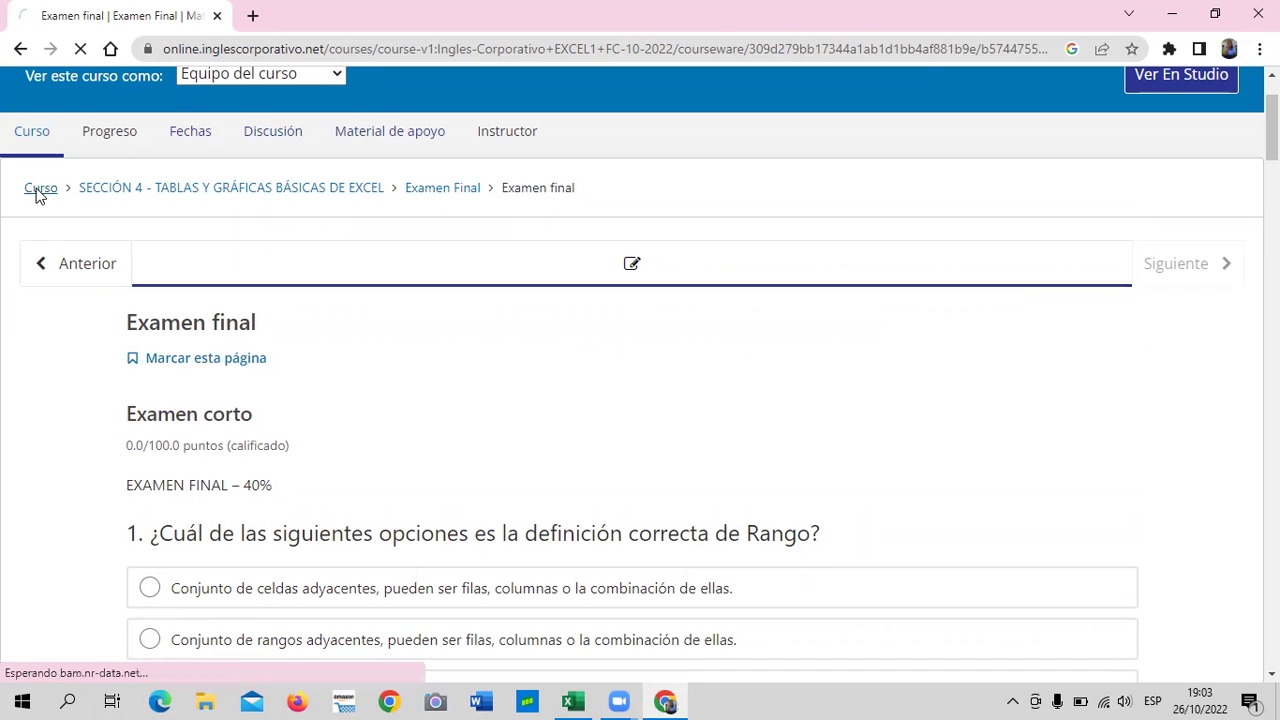
- From the course outline, open Sección 3's MANIPULACIÓN DE BASES DE DATOS EN EXCEL lesson
left_click(36, 190)
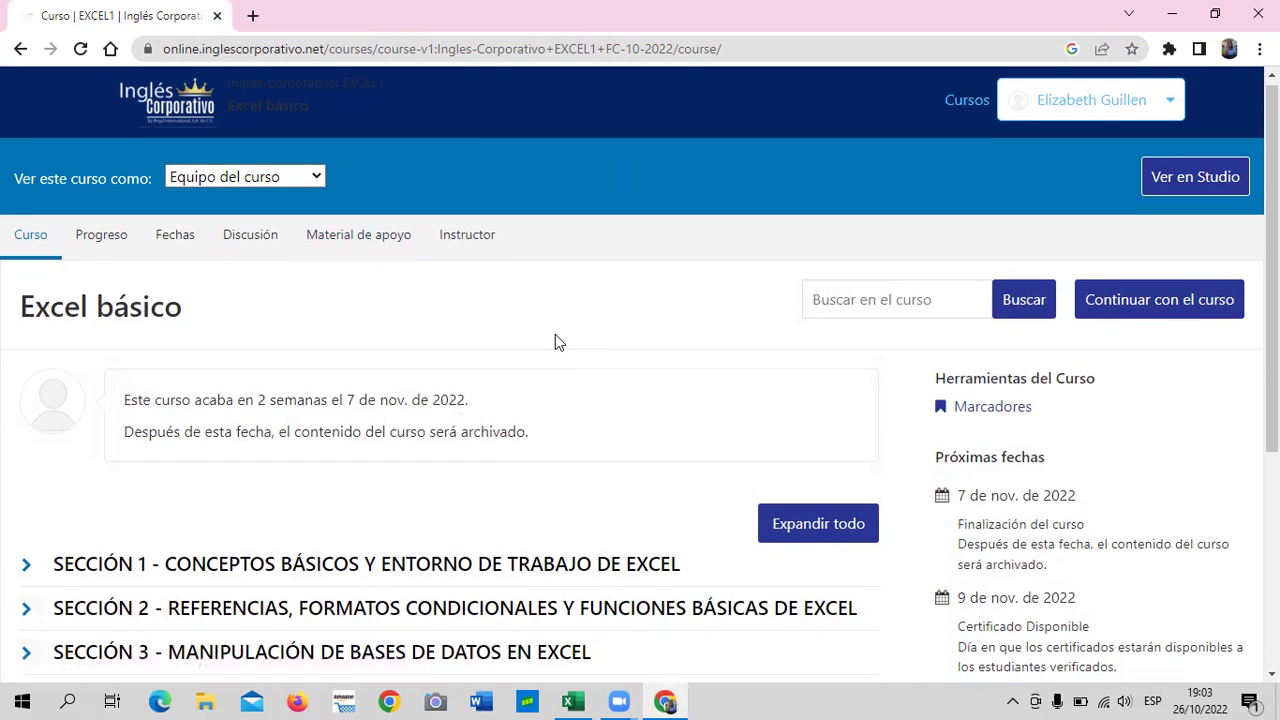
scroll(556, 341, "down", 3)
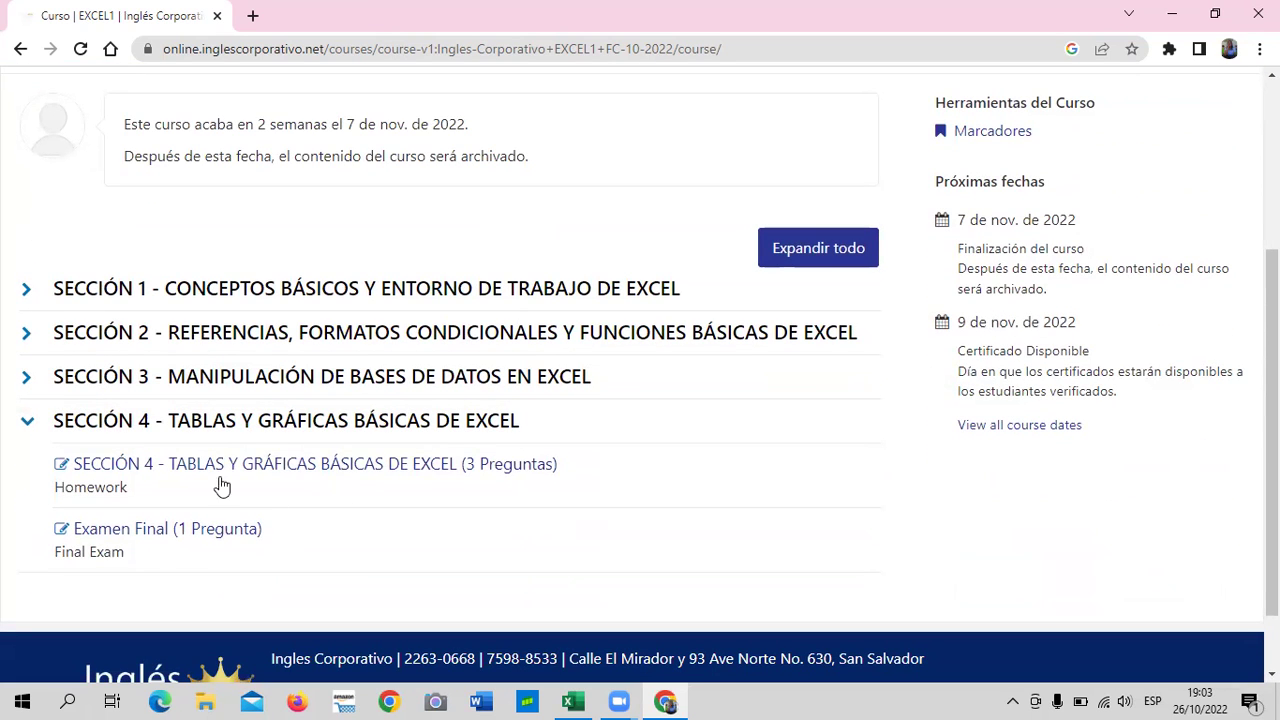
left_click(215, 380)
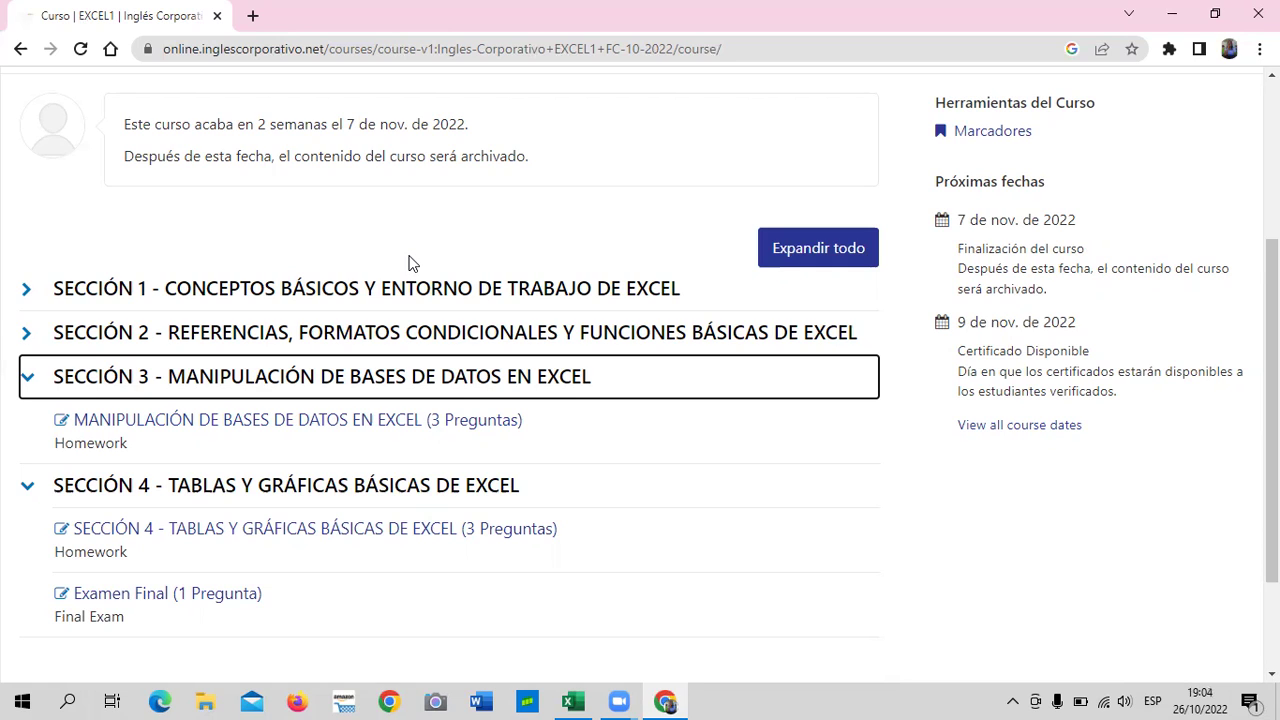
left_click(326, 423)
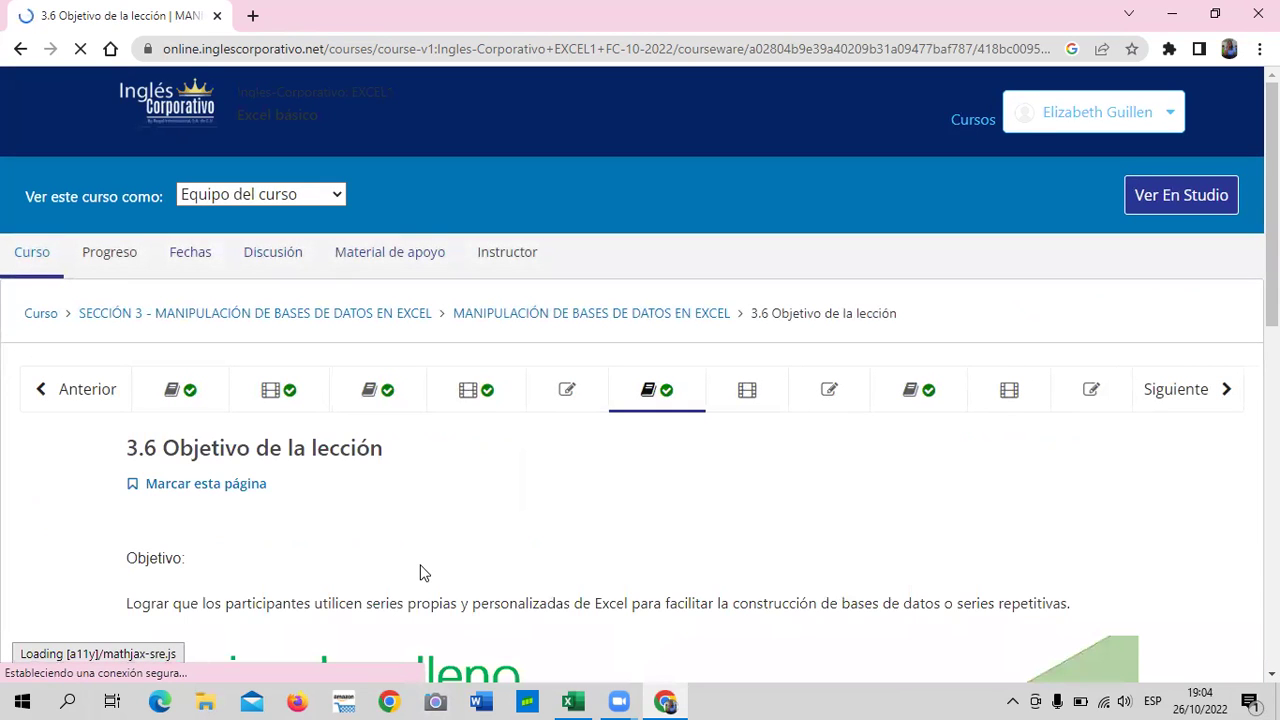
- Scroll to the Series de relleno table, then switch to the Excel workbook
scroll(652, 497, "down", 3)
scroll(650, 497, "up", 3)
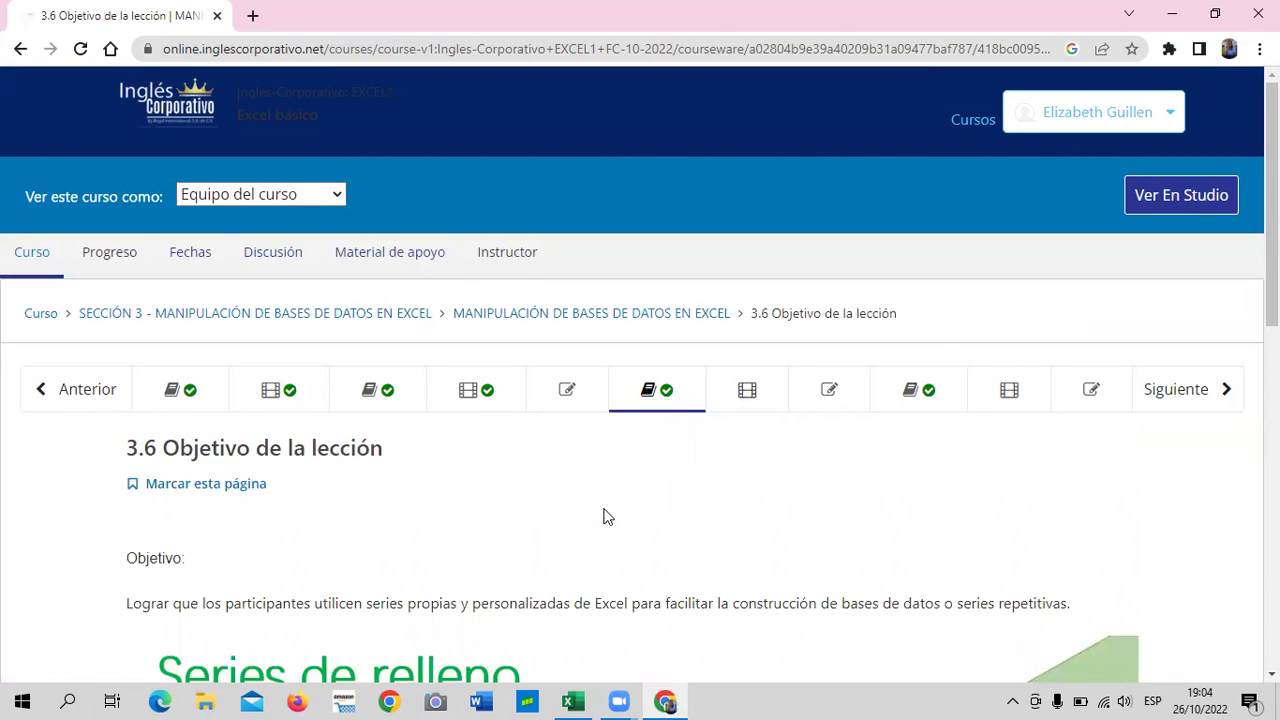
scroll(606, 518, "down", 1)
scroll(461, 579, "down", 4)
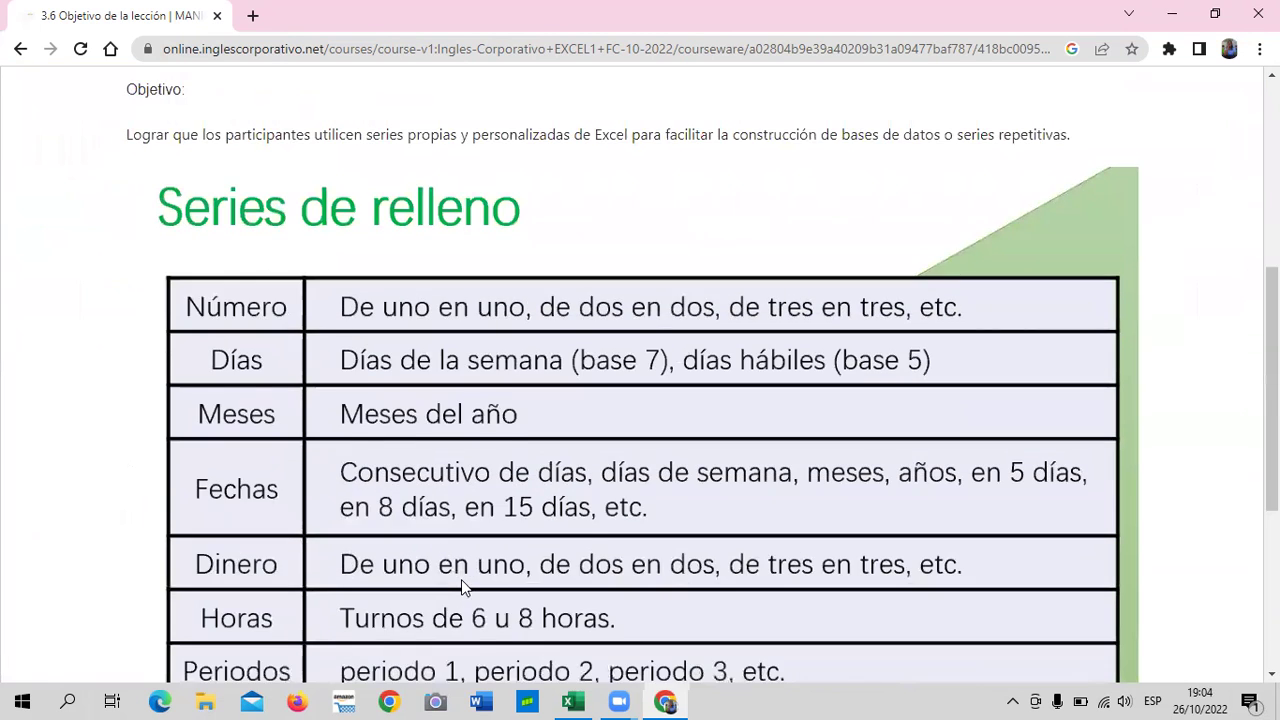
scroll(461, 579, "down", 3)
left_click(572, 701)
- Look over the NUMERICA, EN DIAS, EN MESES and EN HORAS heading cells
left_click(285, 368)
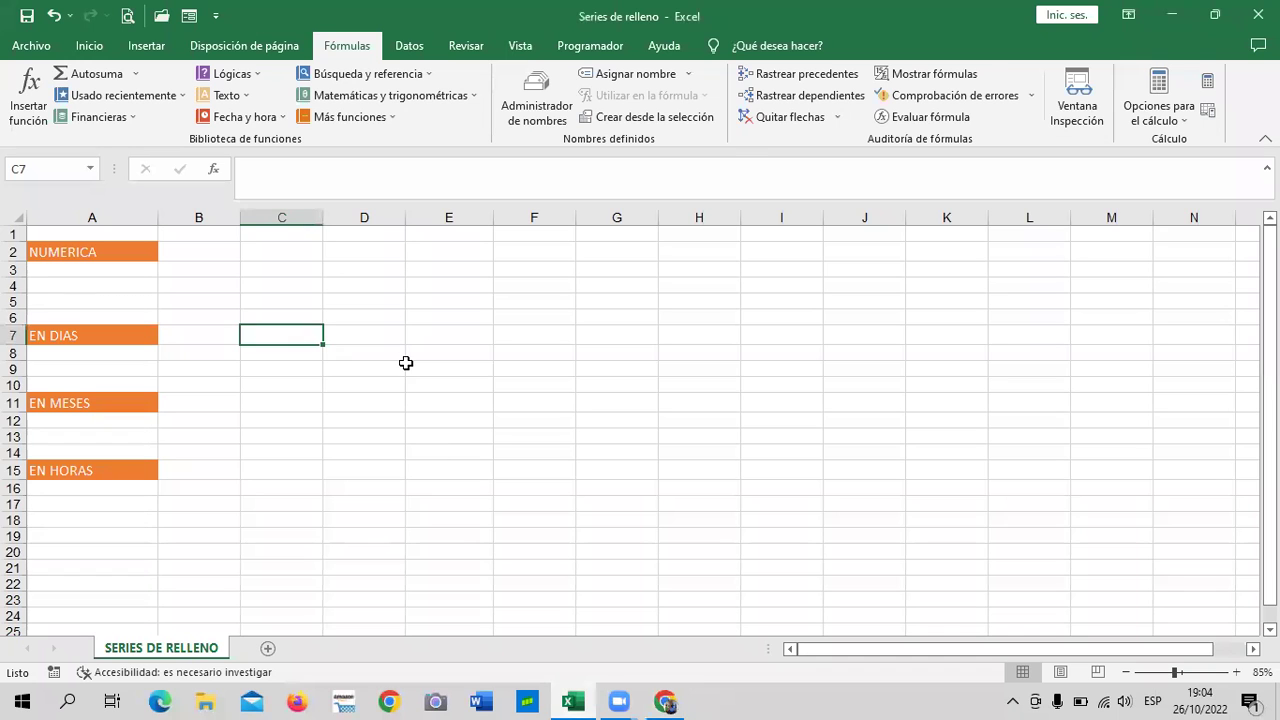
left_click(585, 369)
scroll(531, 425, "down", 1)
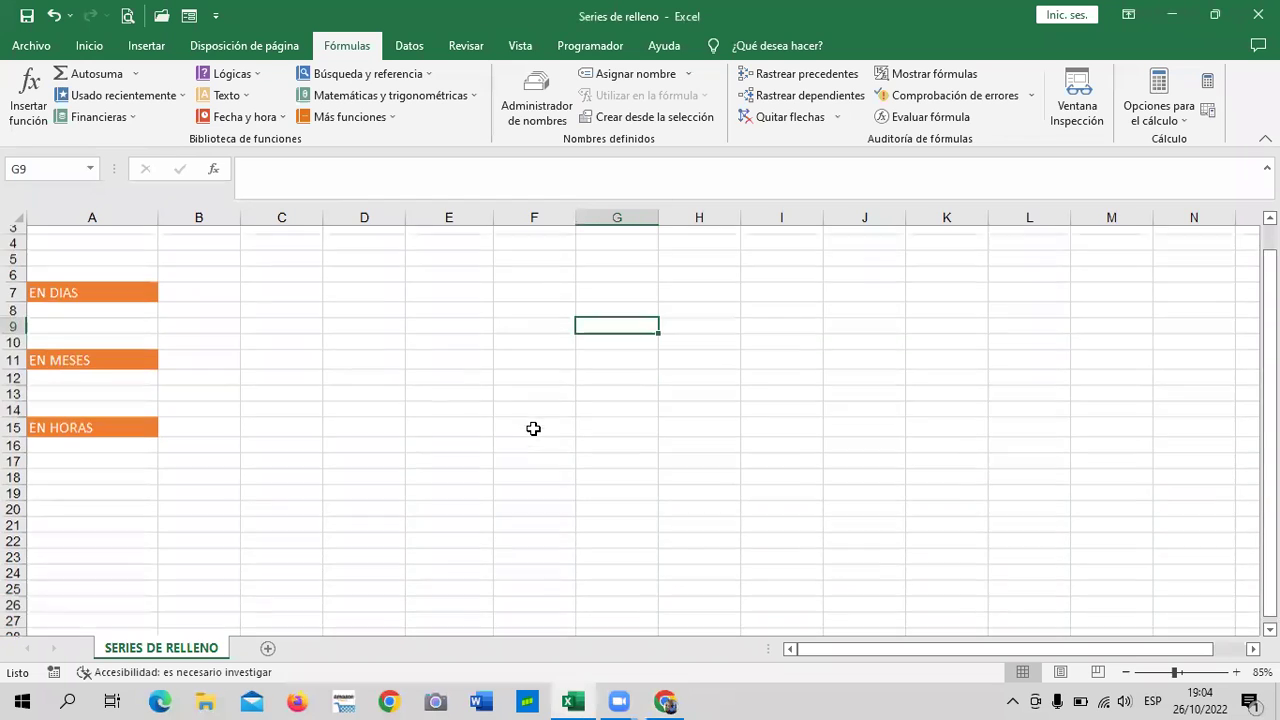
scroll(425, 416, "up", 1)
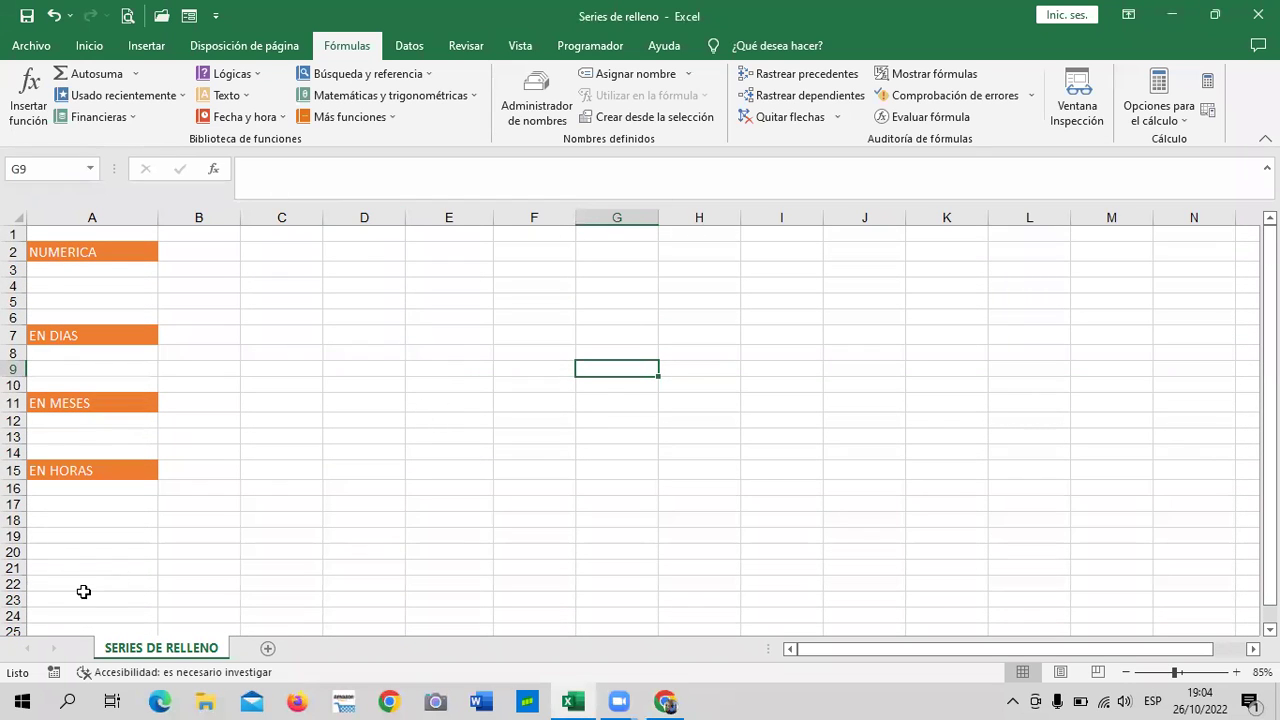
left_click(82, 258)
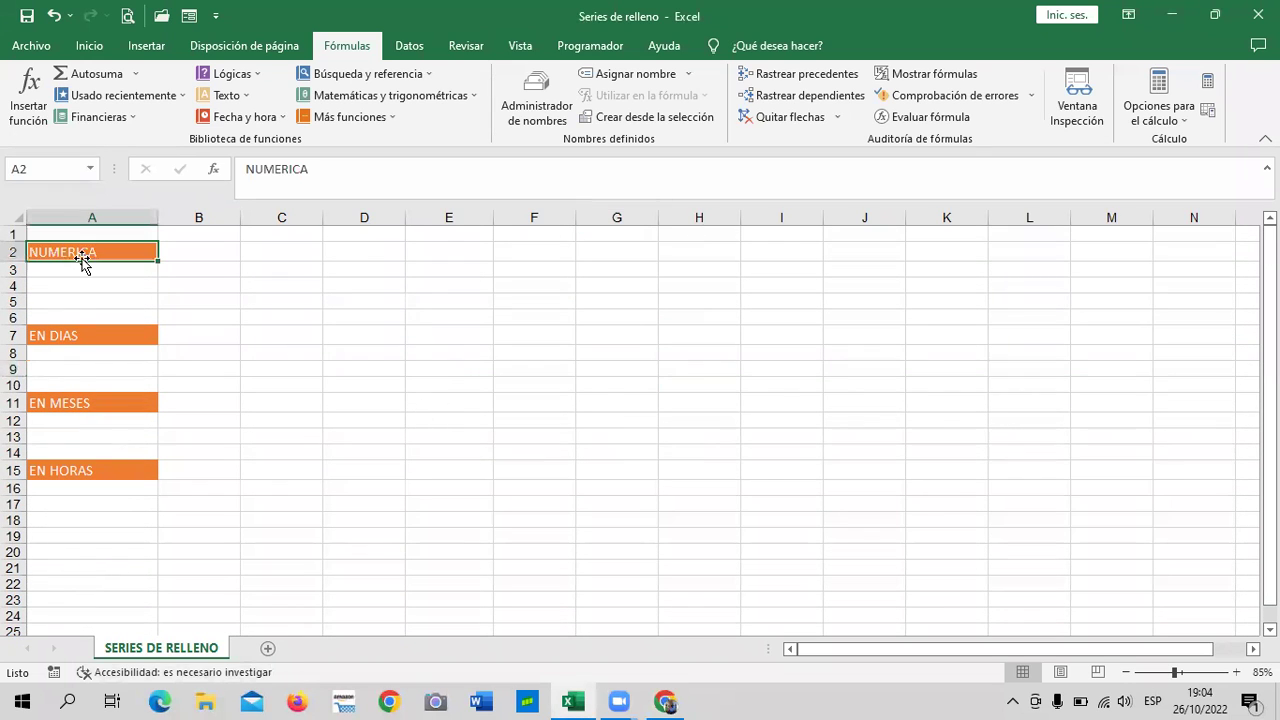
left_click(80, 336)
left_click(106, 403)
left_click(105, 472)
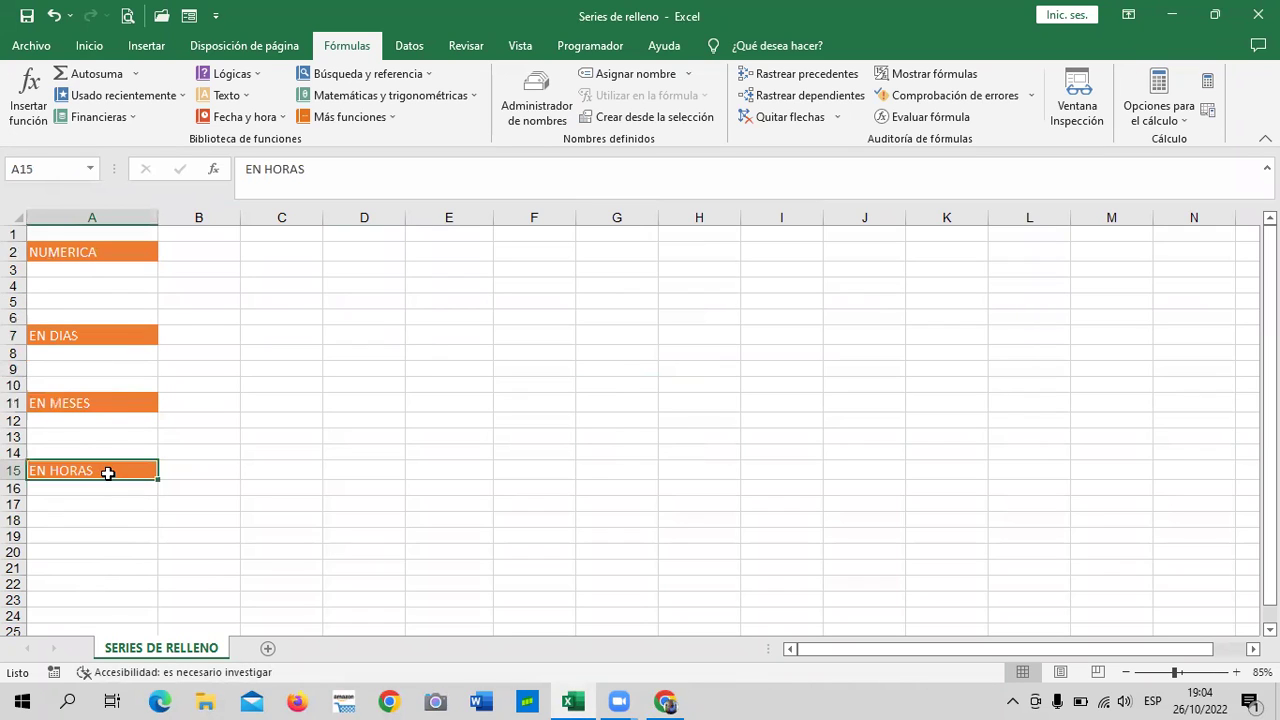
left_click(119, 407)
left_click(112, 340)
left_click(116, 246)
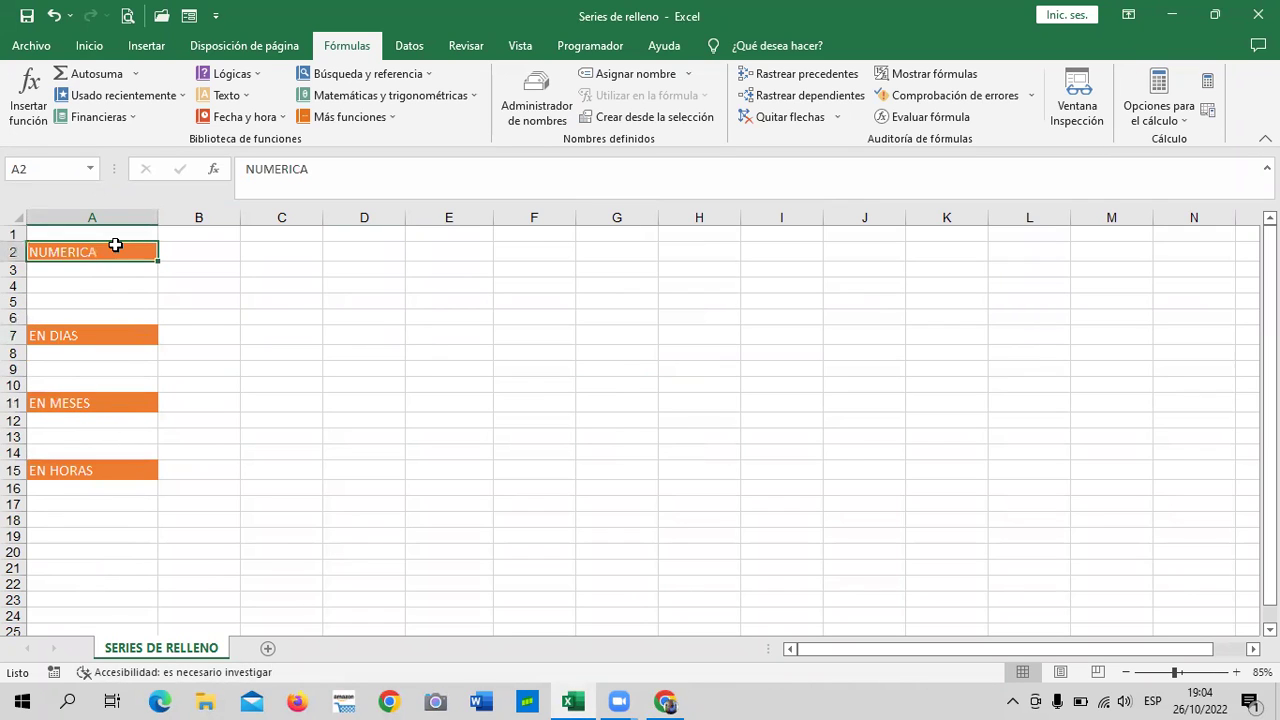
- View the Inicio > Estilos de celda gallery and close it without applying a style
left_click(88, 46)
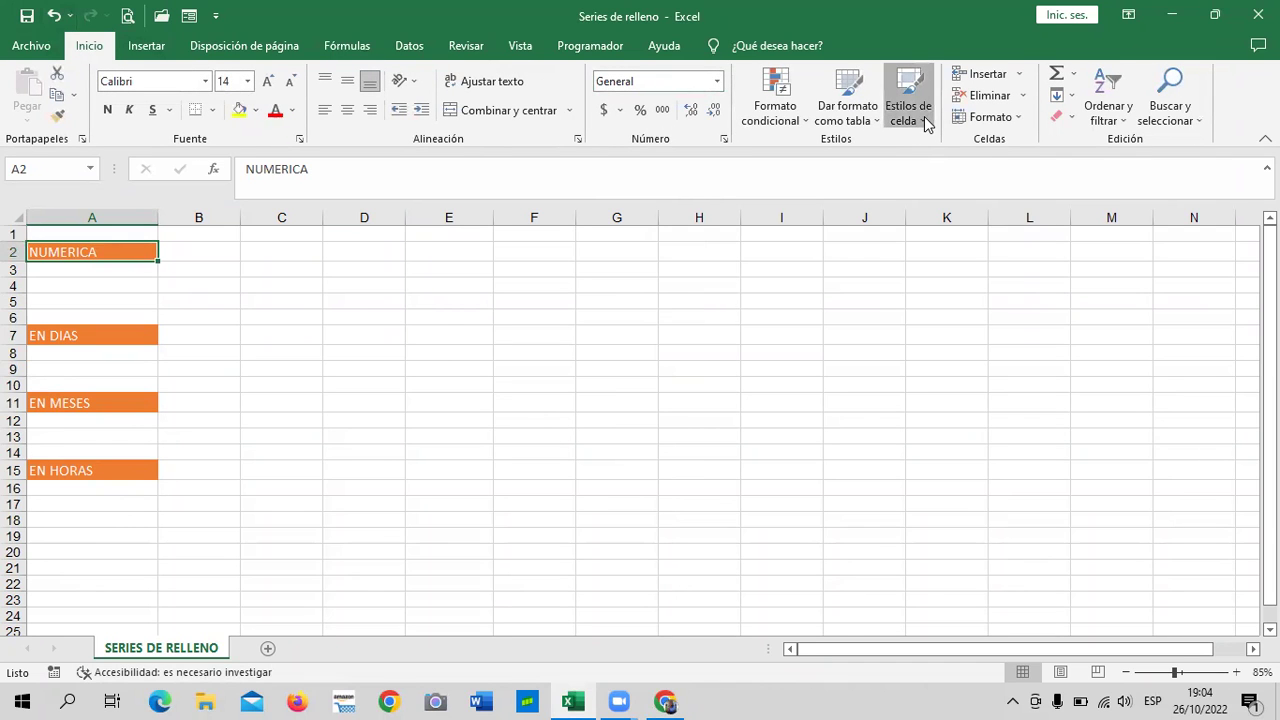
left_click(924, 116)
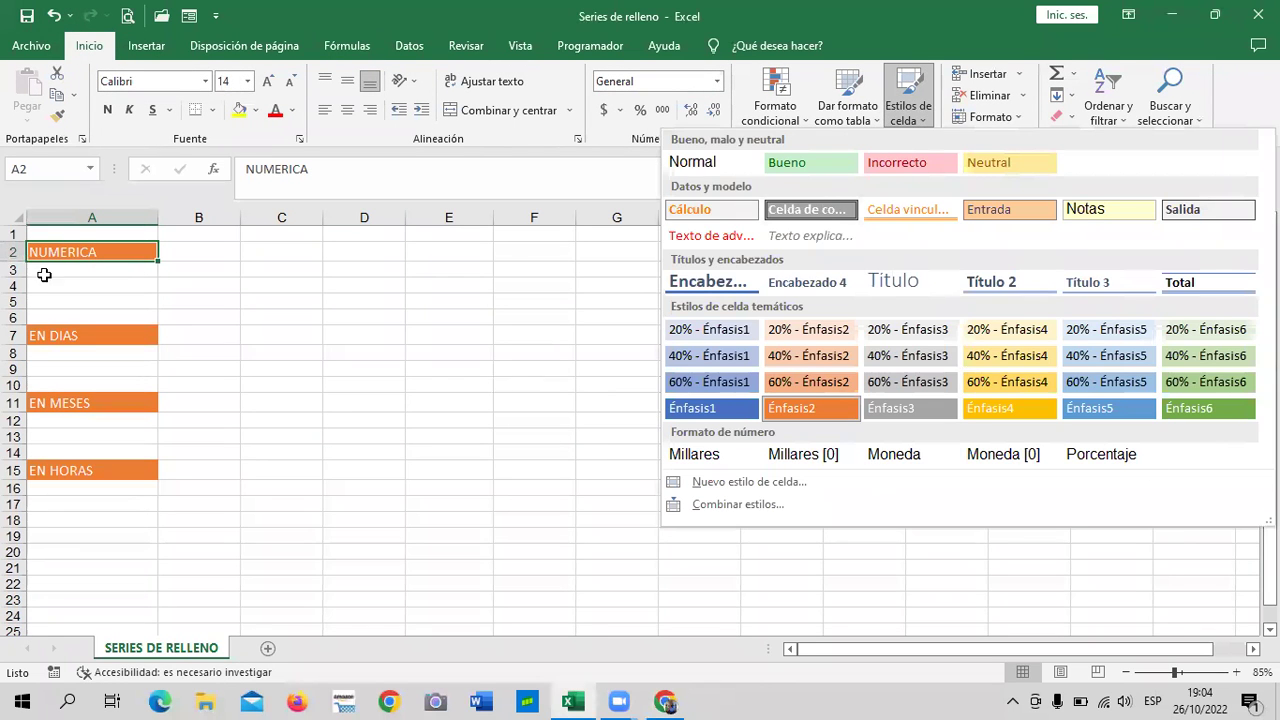
left_click(80, 262)
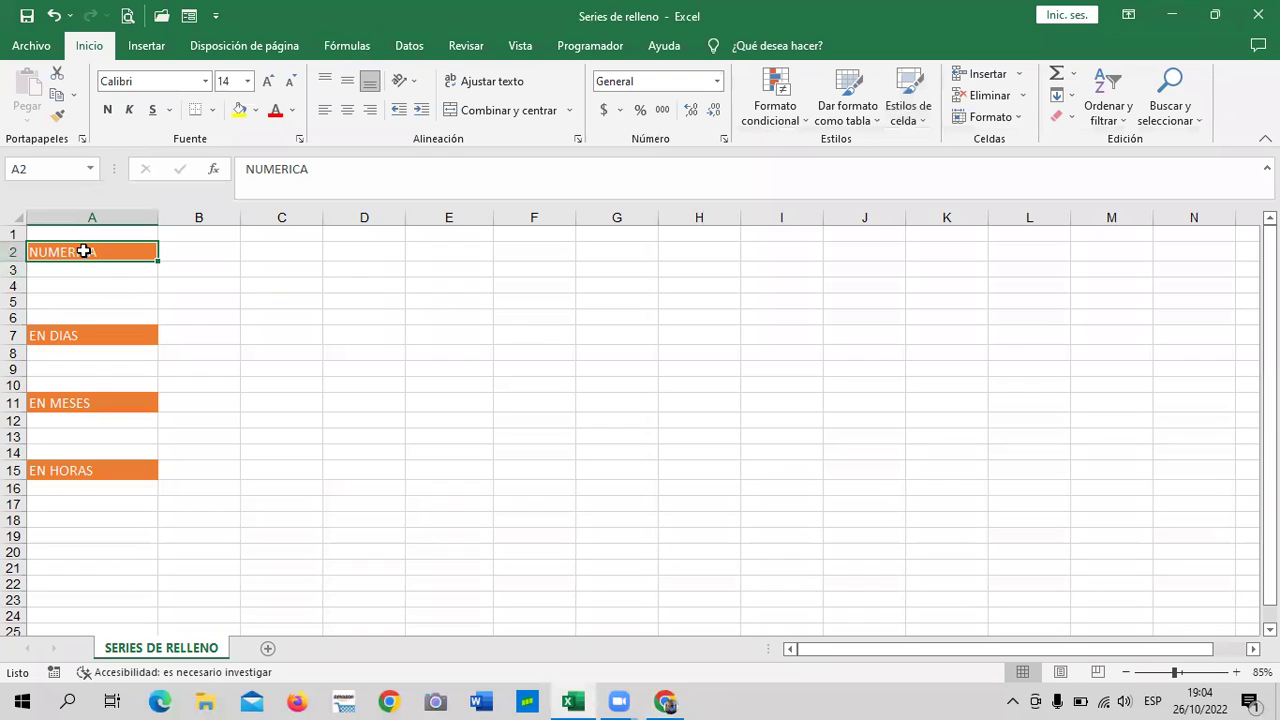
left_click(108, 338)
left_click(126, 404)
left_click(116, 471)
- Select a few cells, then bring the course lesson page back to the front
left_click(335, 467)
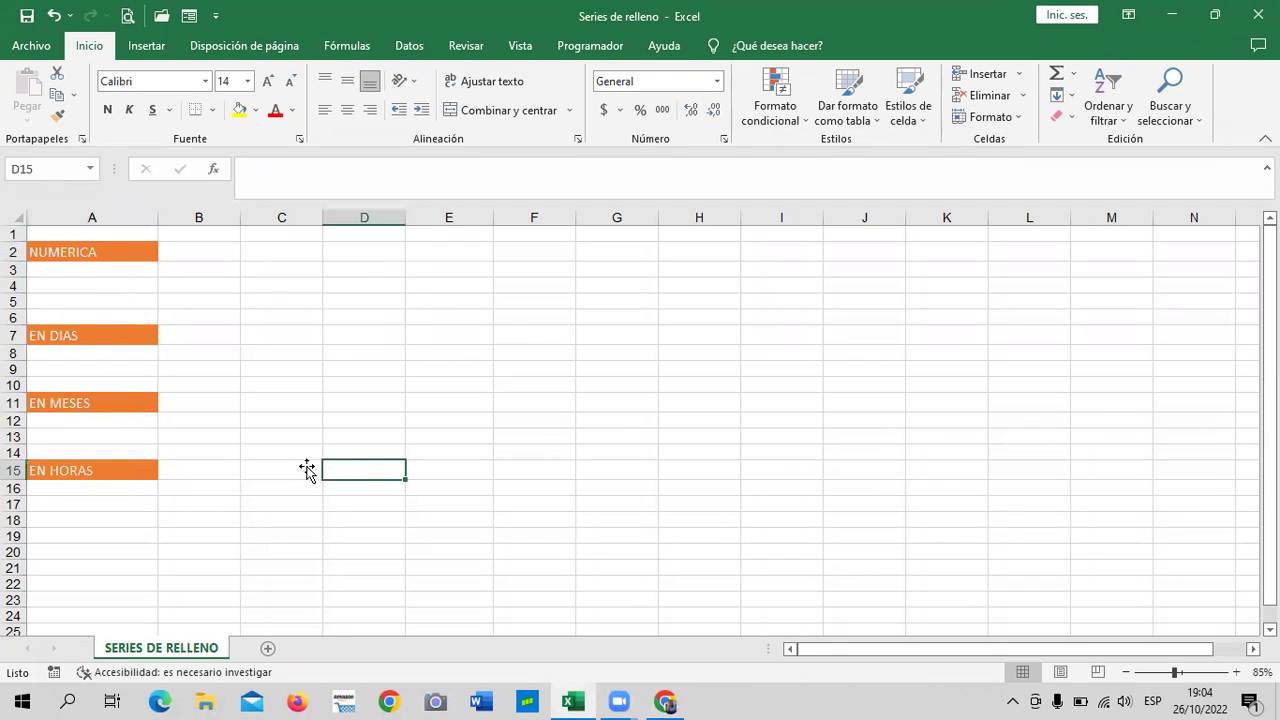
left_click(138, 251)
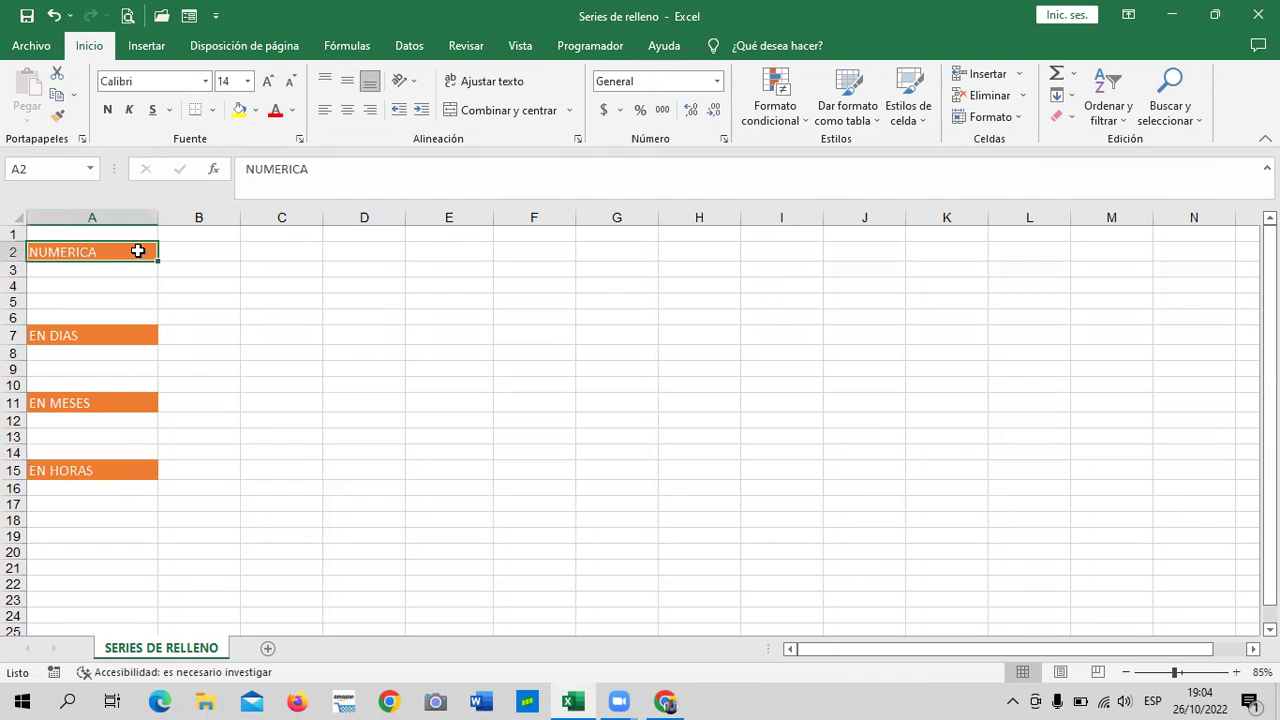
left_click(398, 382)
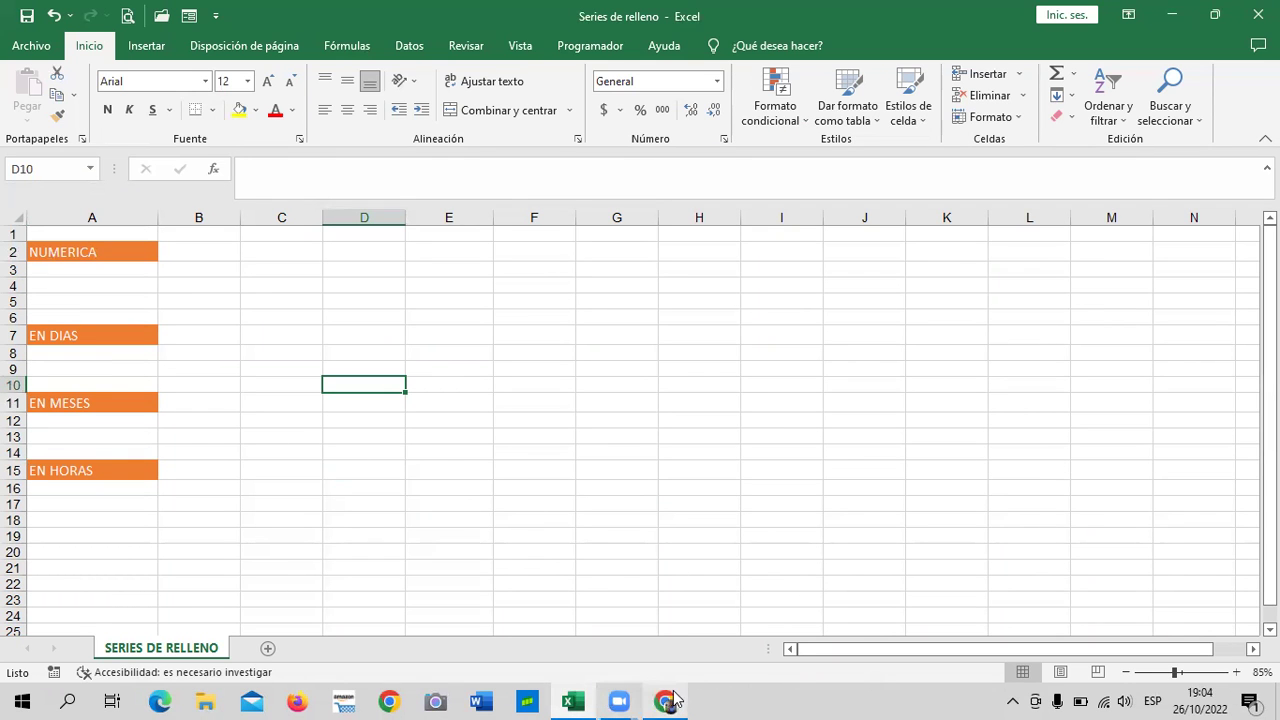
mouse_move(672, 700)
left_click(691, 663)
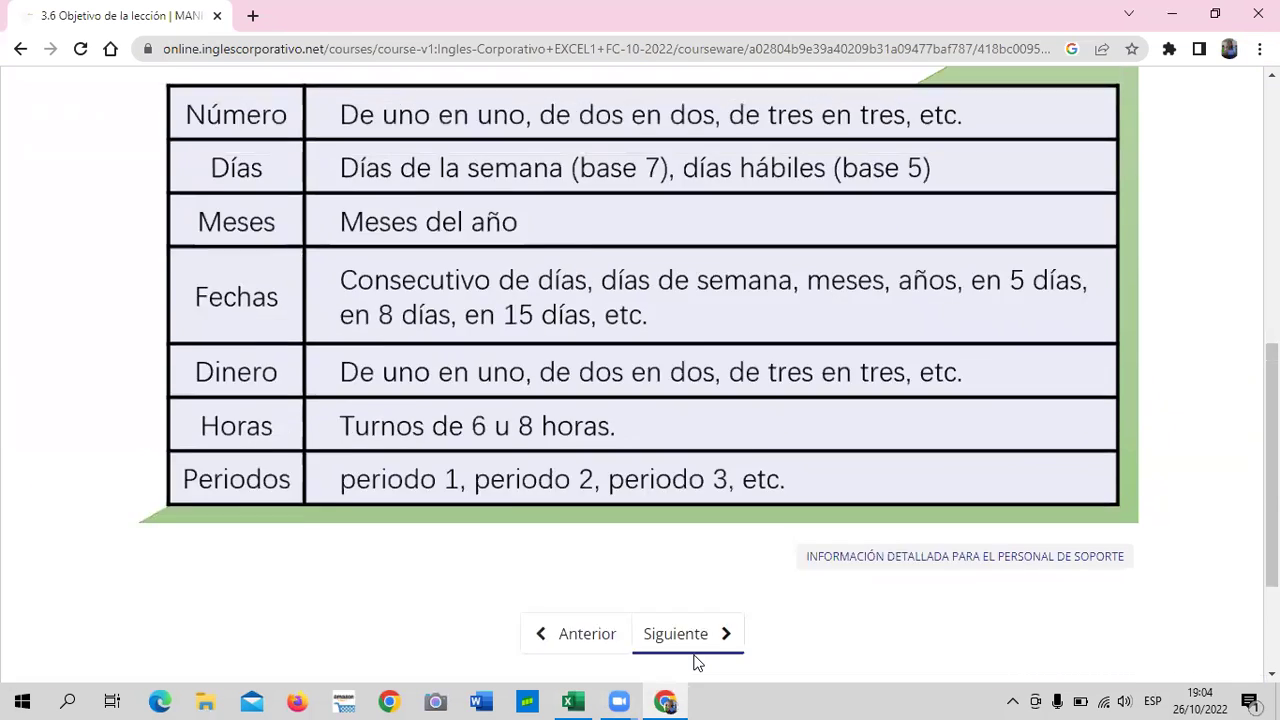
scroll(697, 662, "up", 3)
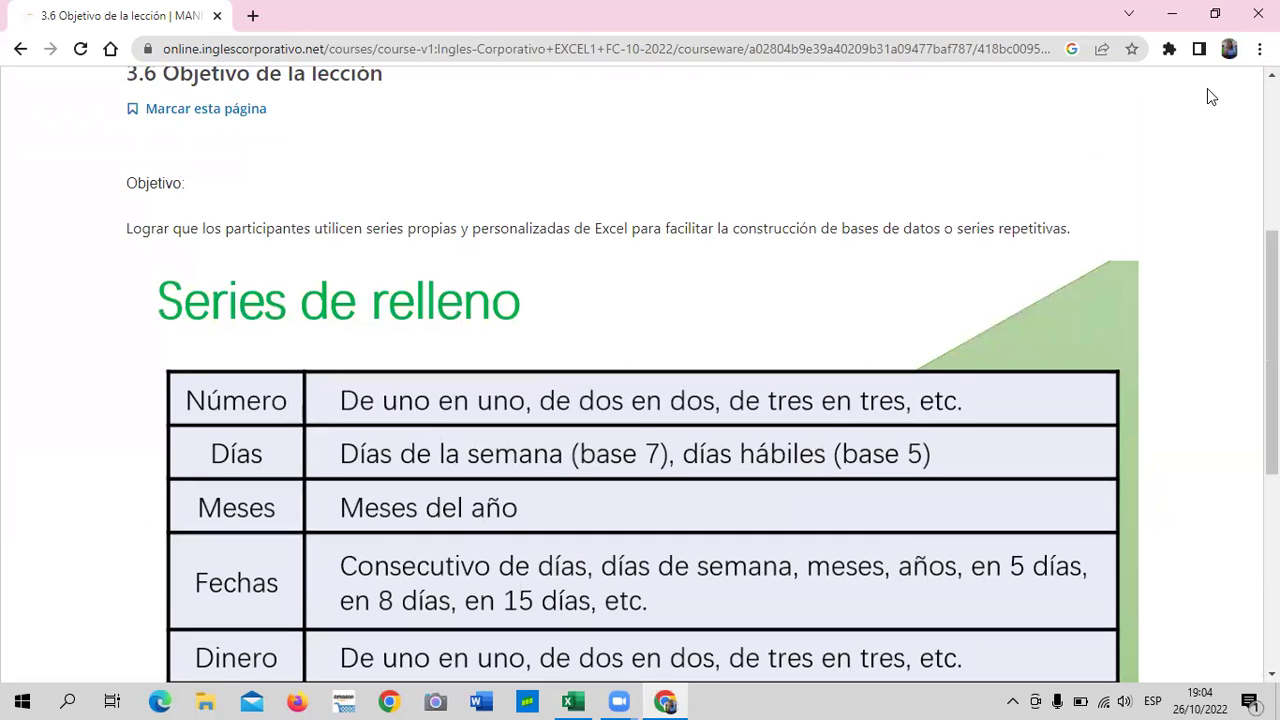
scroll(670, 272, "up", 1)
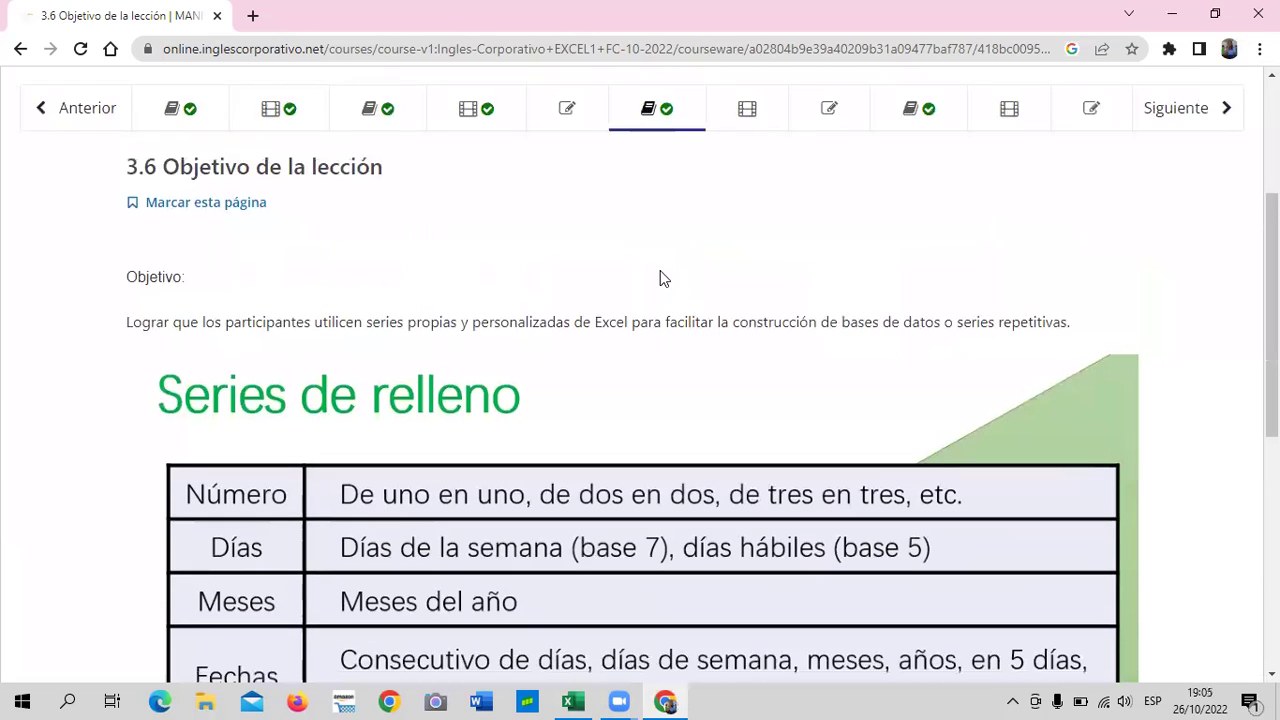
scroll(340, 265, "down", 1)
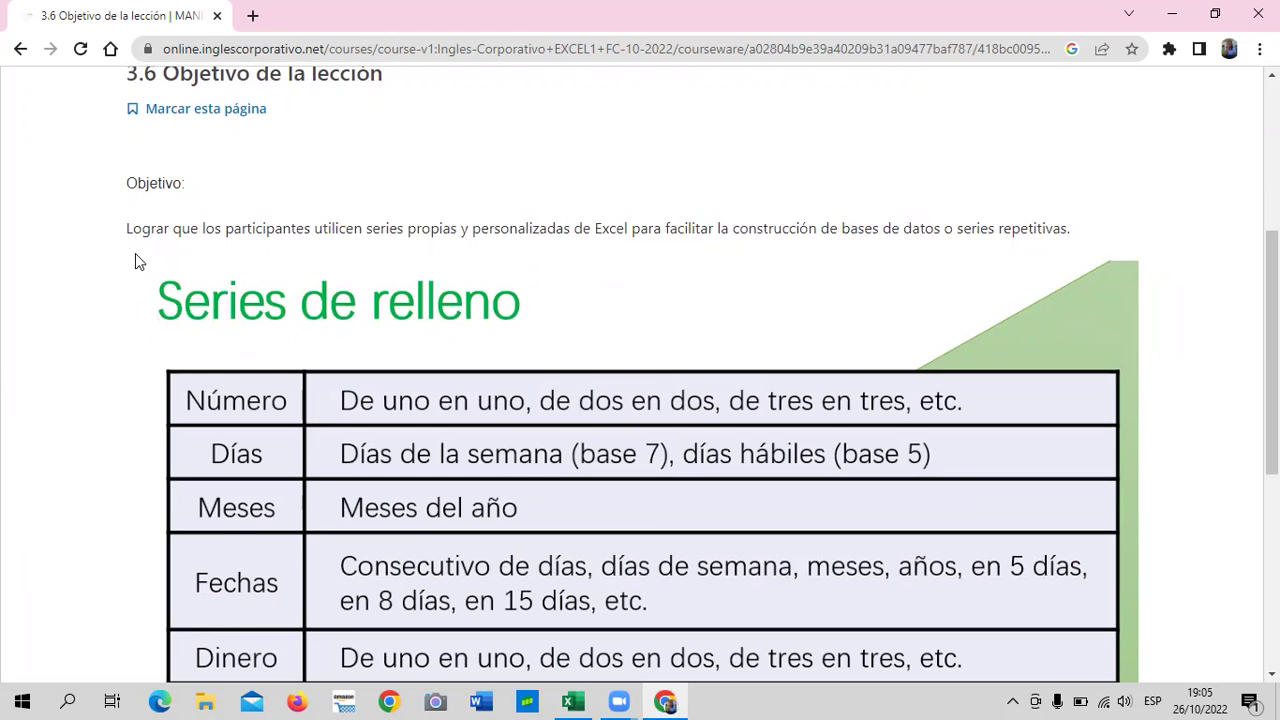
scroll(668, 388, "down", 1)
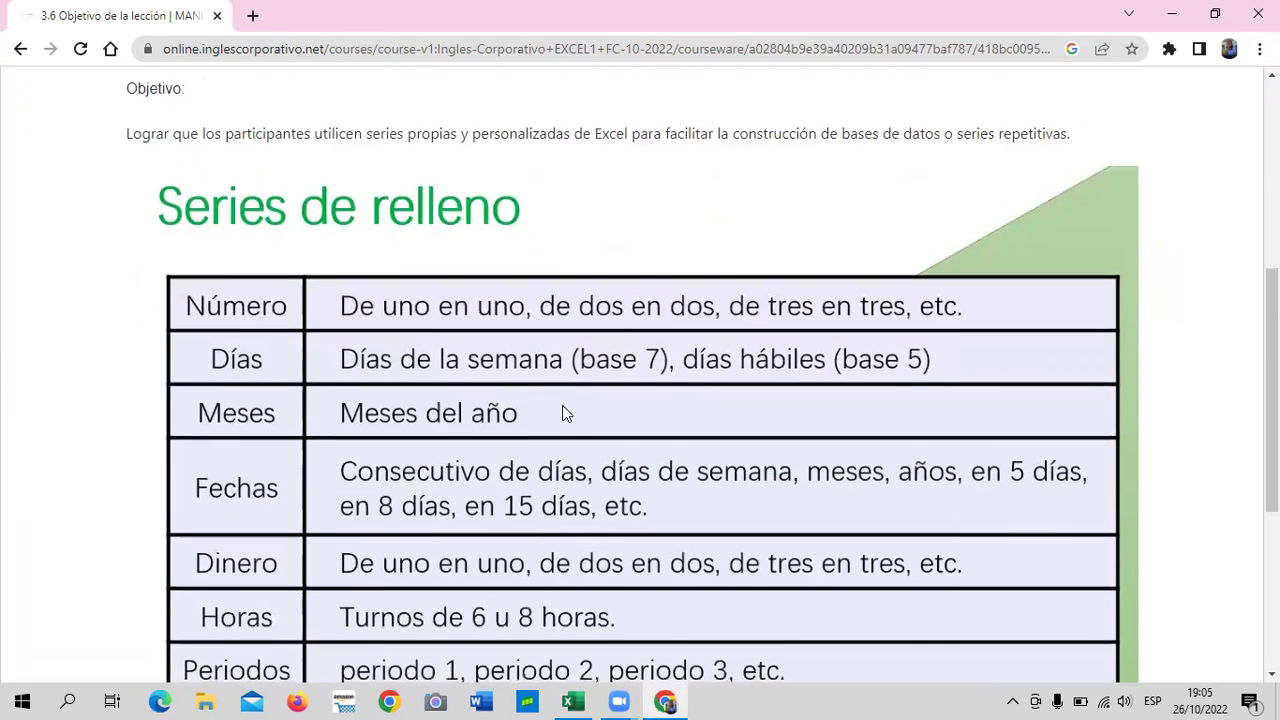
scroll(563, 412, "down", 1)
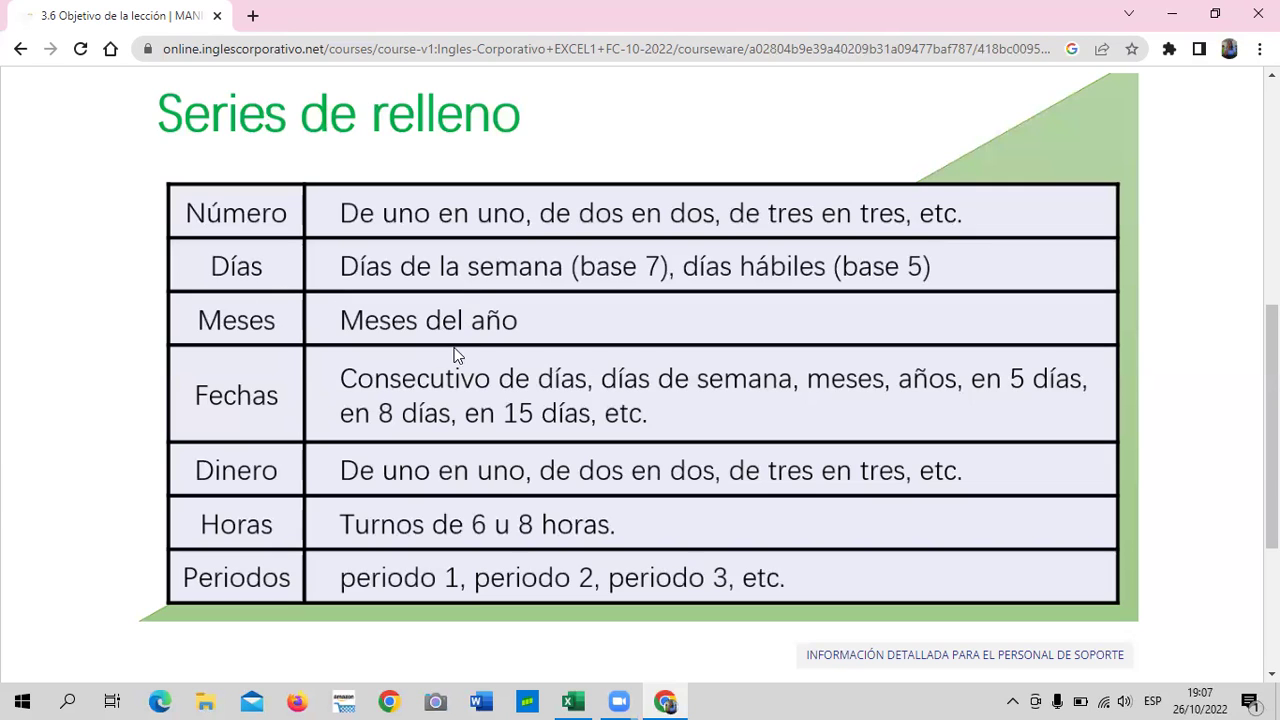
scroll(450, 348, "down", 1)
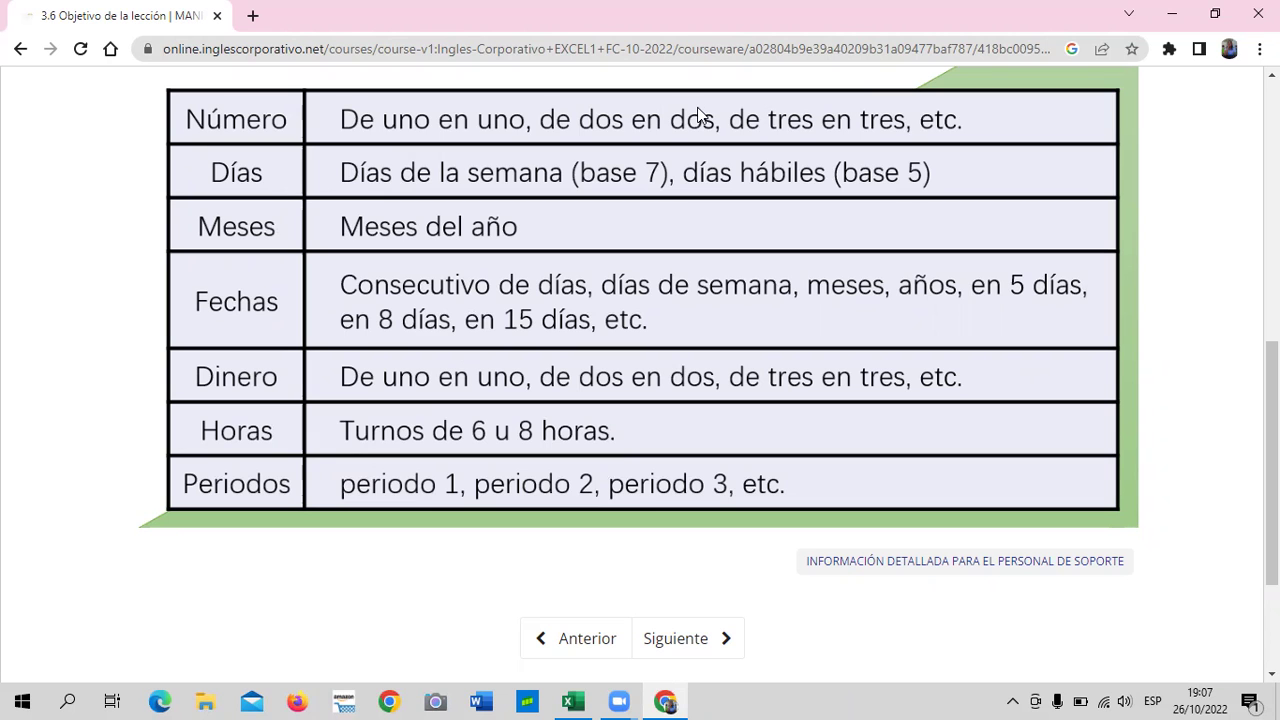
scroll(577, 197, "down", 1)
scroll(577, 197, "down", 2)
- Go to lesson 3.7 Series de relleno and scroll to its embedded video
left_click(657, 540)
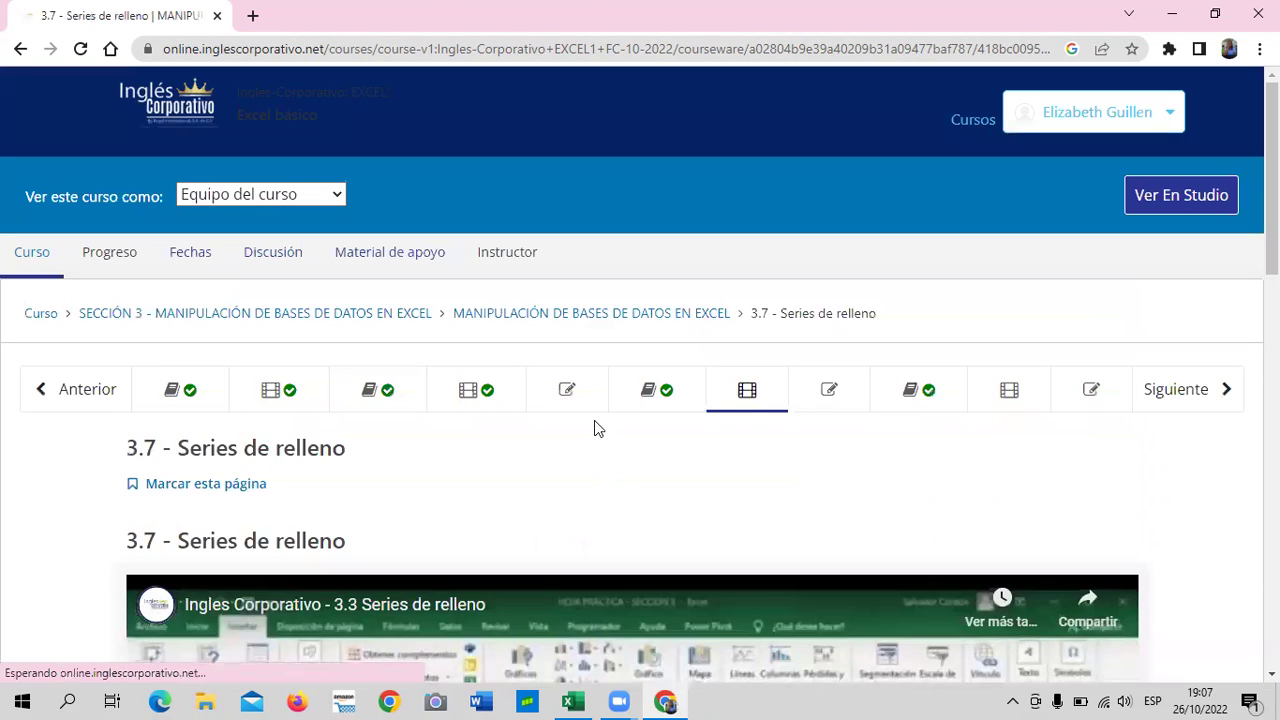
scroll(594, 428, "down", 1)
scroll(594, 428, "down", 3)
scroll(594, 428, "down", 1)
scroll(594, 428, "down", 1)
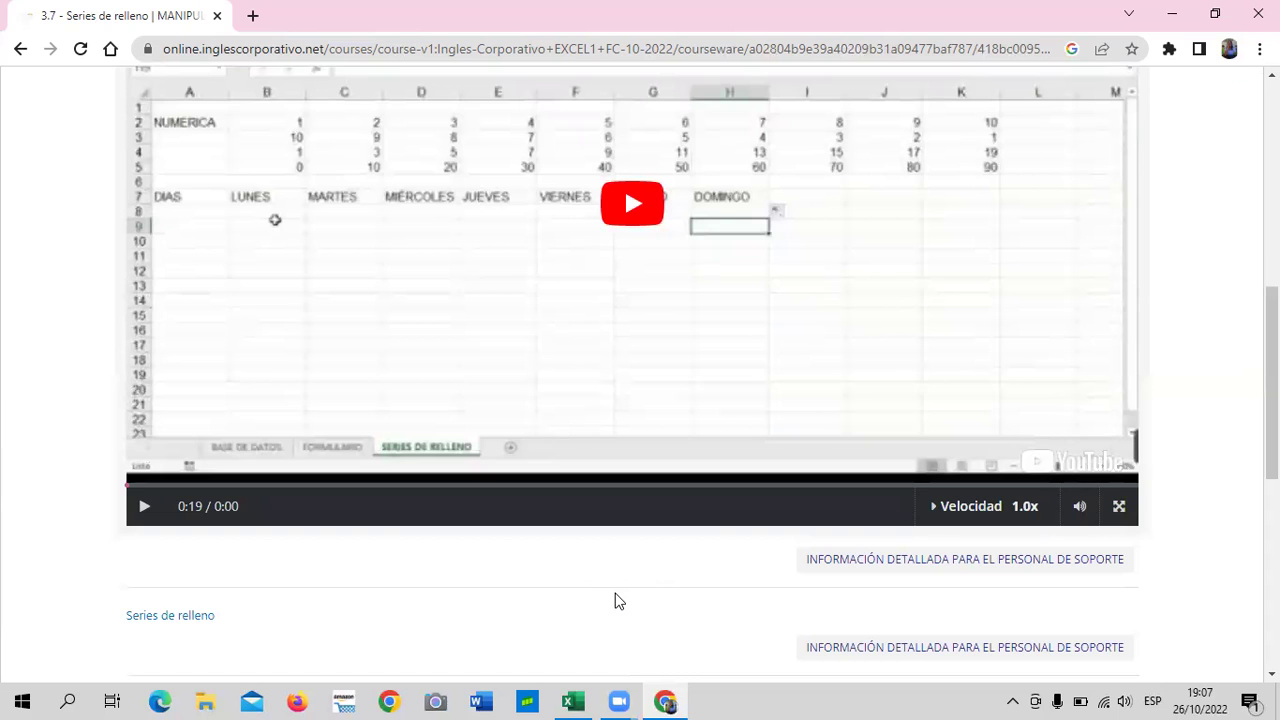
scroll(536, 580, "up", 1)
scroll(500, 590, "up", 1)
scroll(463, 597, "down", 1)
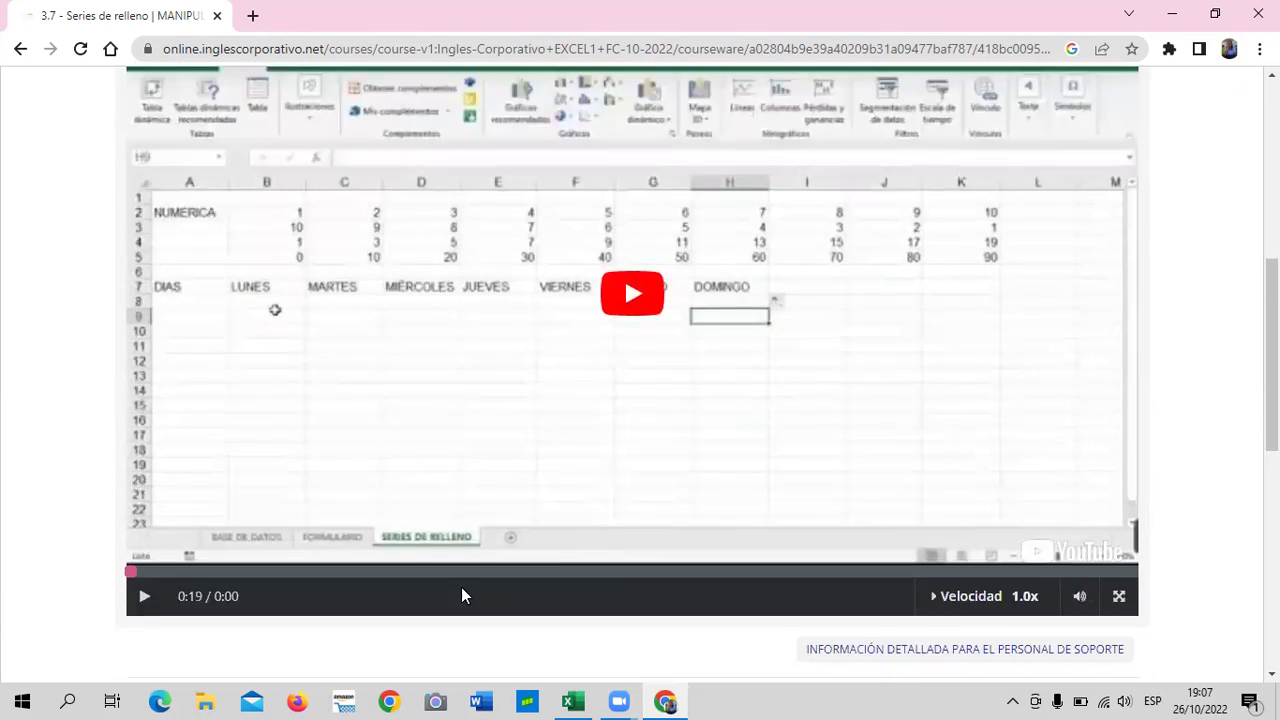
scroll(455, 594, "down", 1)
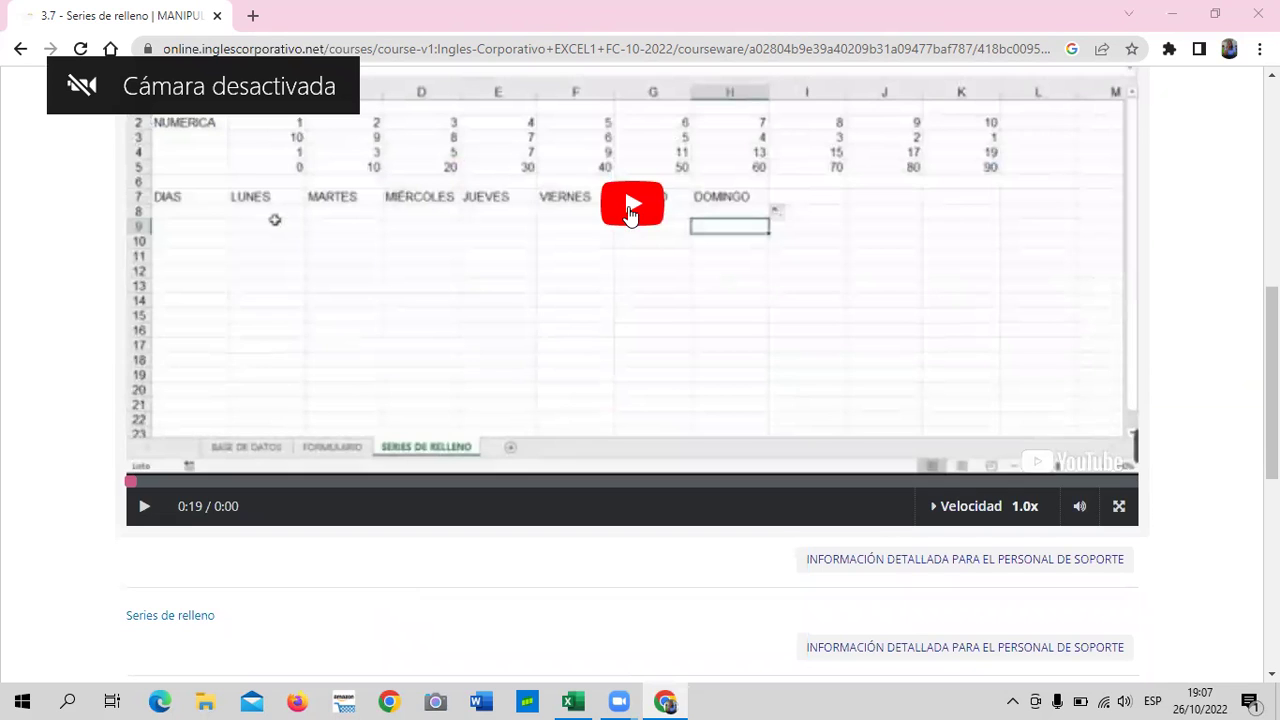
- Play the Series de relleno video from the start with raised volume through 6:59
left_click(641, 278)
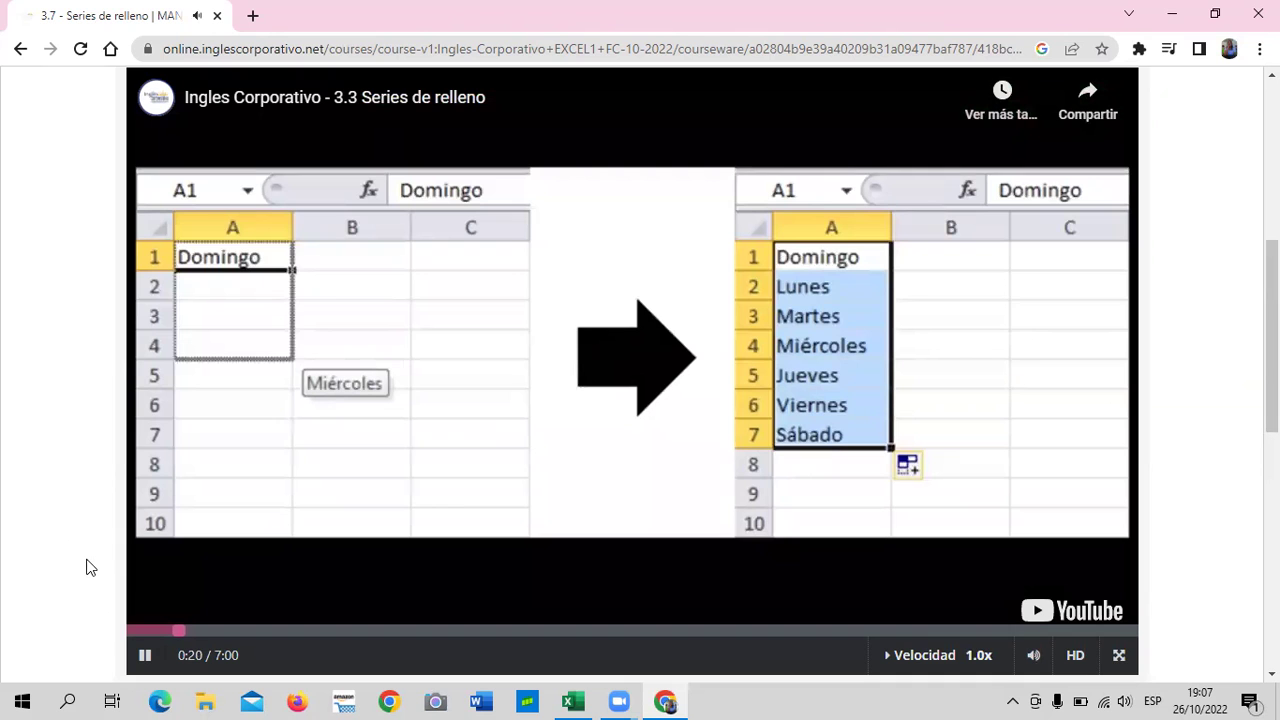
key("Home")
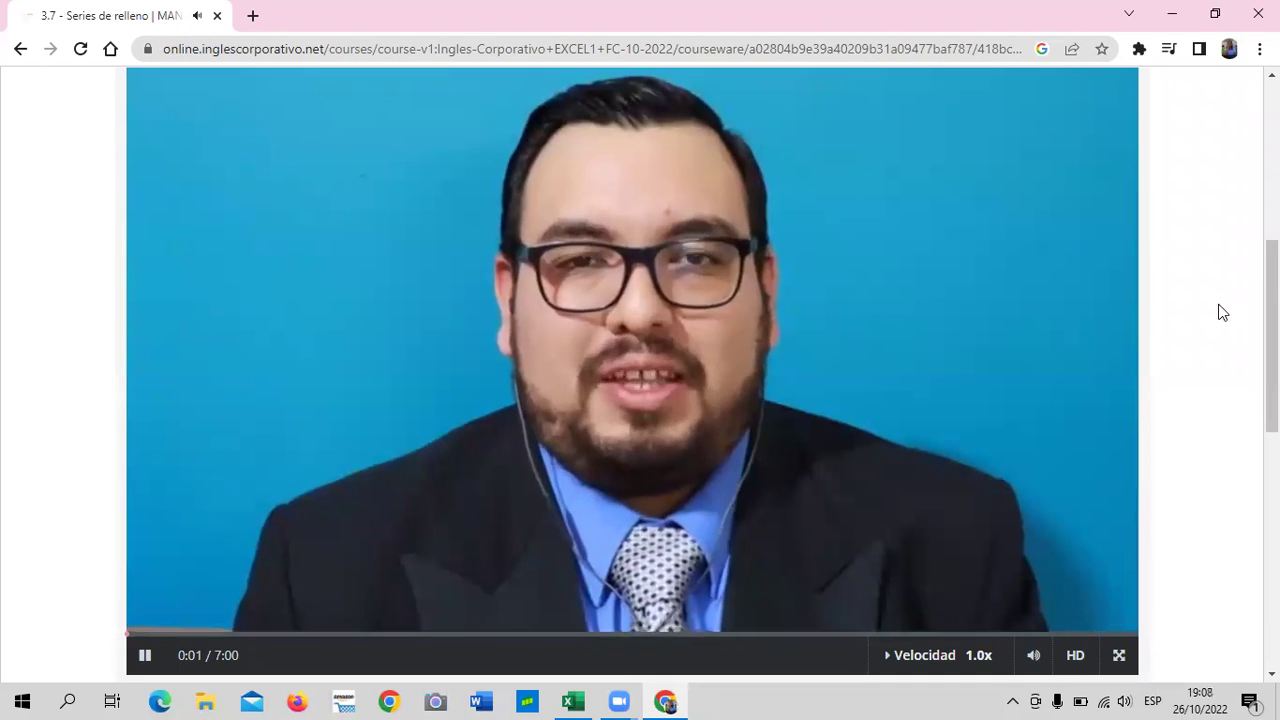
key("XF86AudioLowerVolume")
key("XF86AudioRaiseVolume")
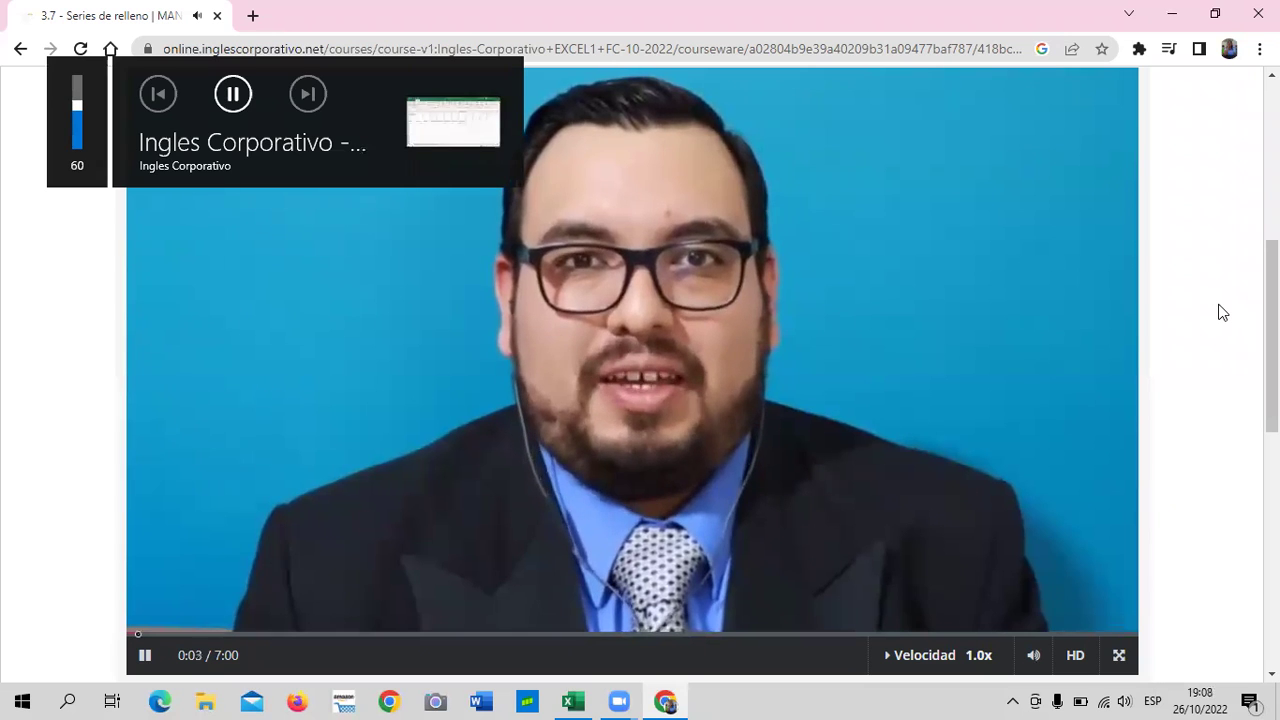
key("XF86AudioRaiseVolume")
key("XF86AudioRaiseVolume")
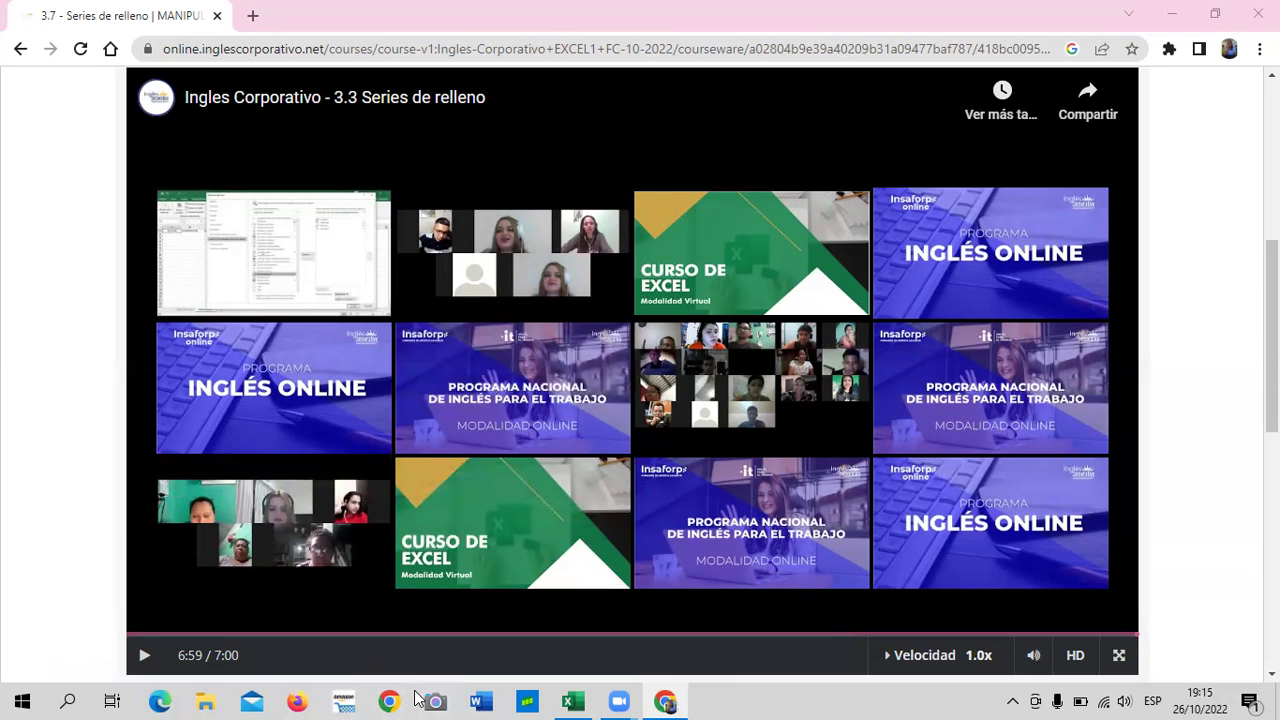
- Switch to the Series de relleno workbook and look over its heading cells
left_click(573, 700)
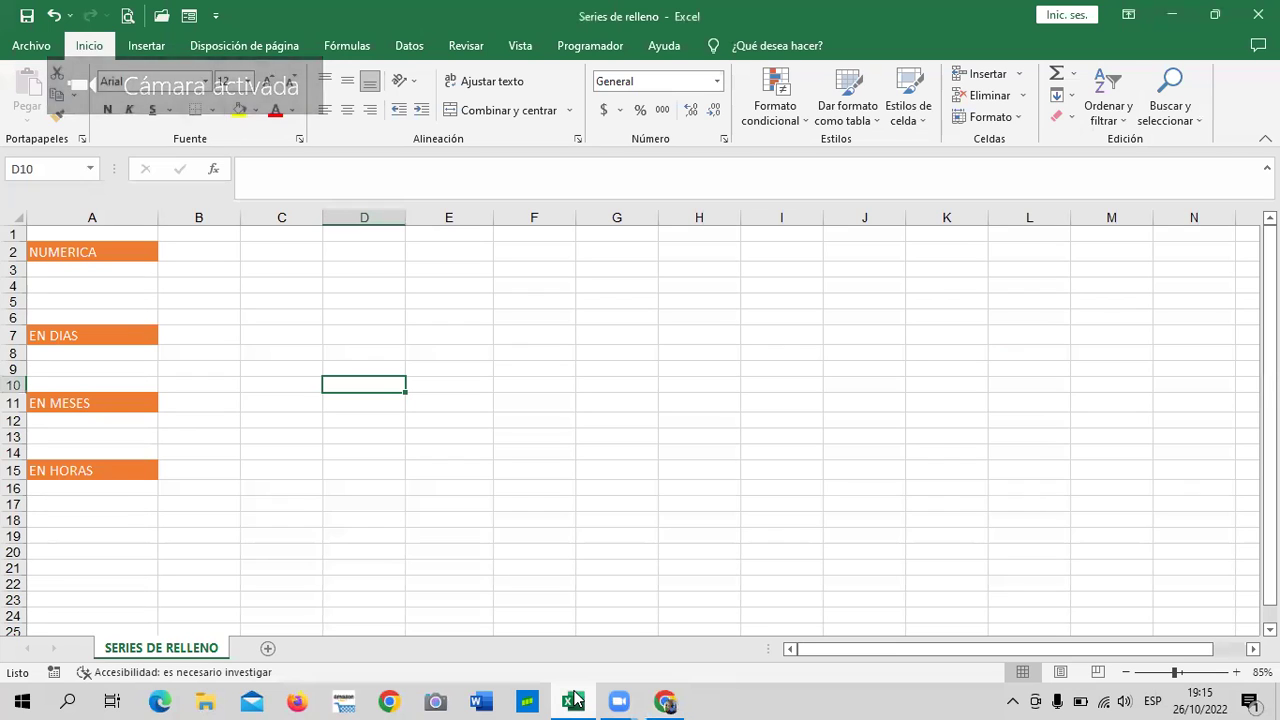
left_click(670, 437)
left_click(288, 297)
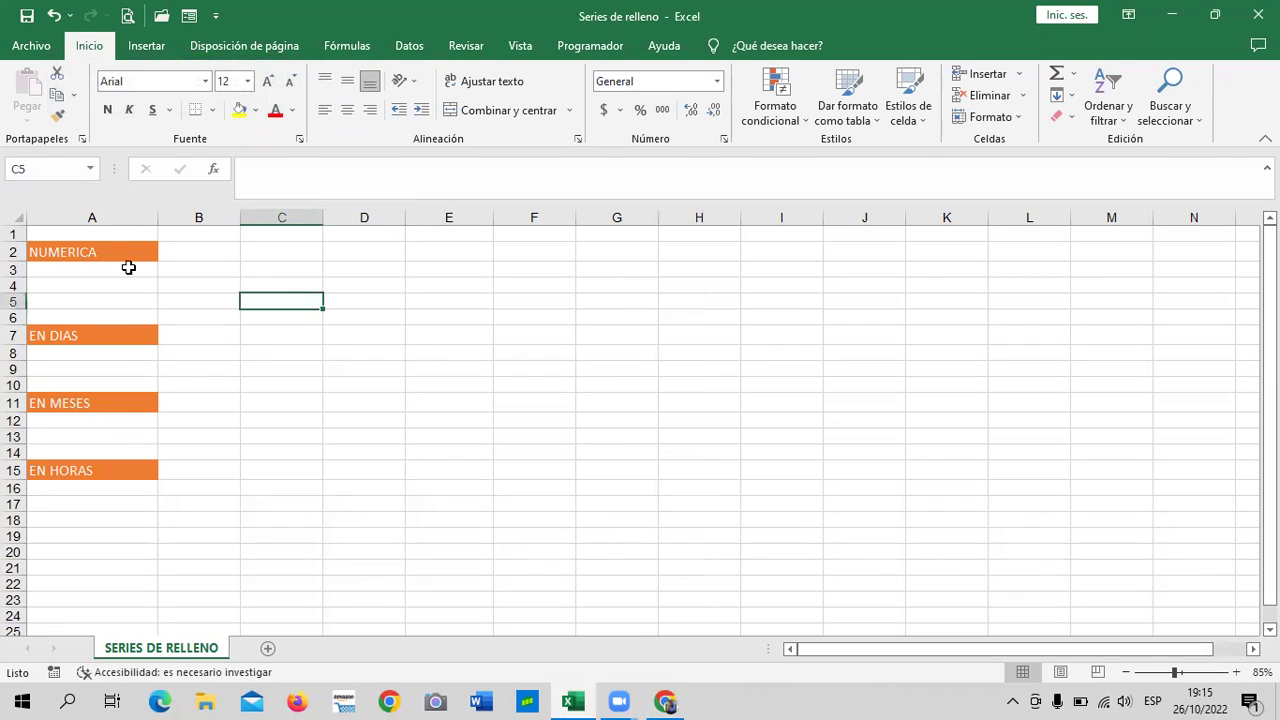
left_click(110, 252)
left_click(98, 335)
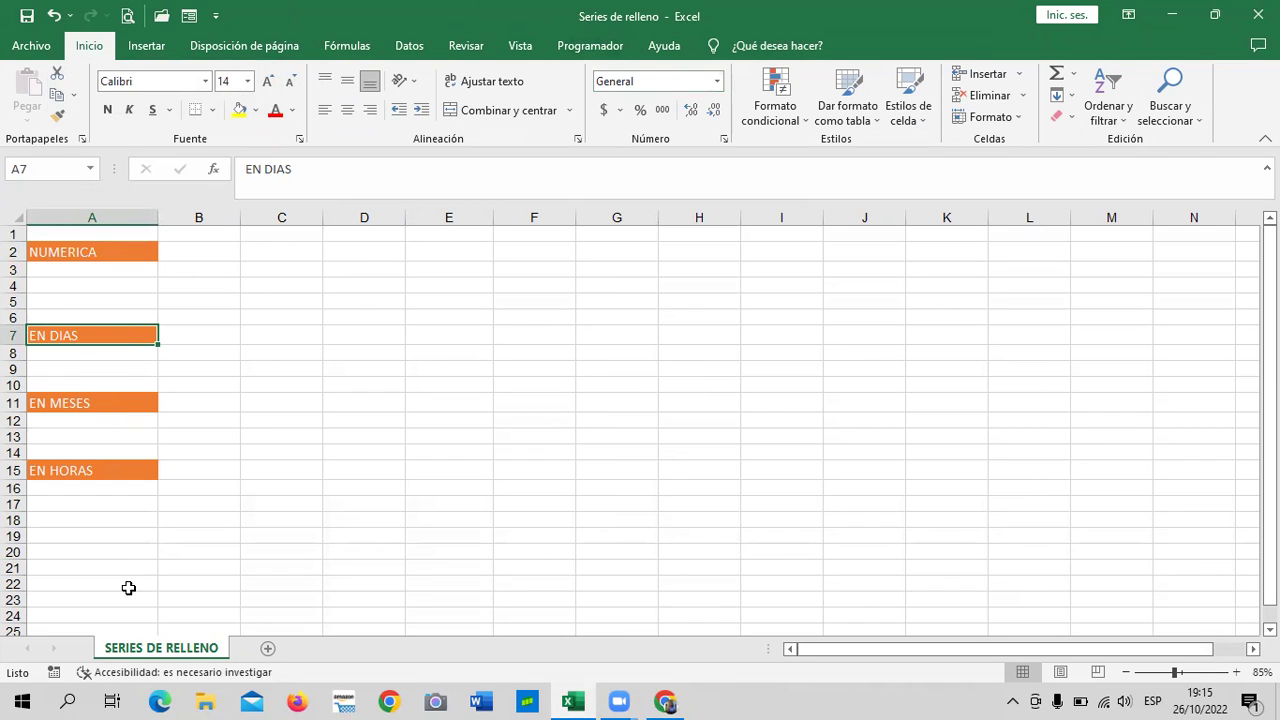
left_click(354, 510)
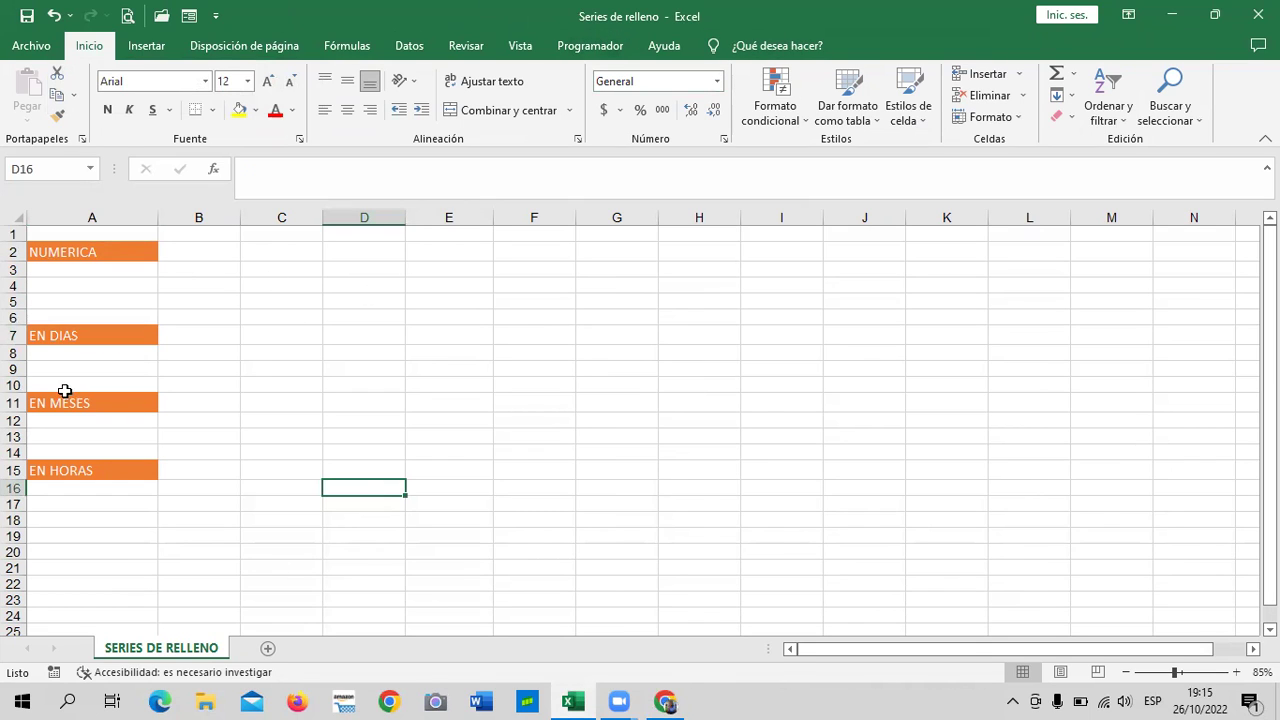
left_click(89, 248)
left_click(191, 274)
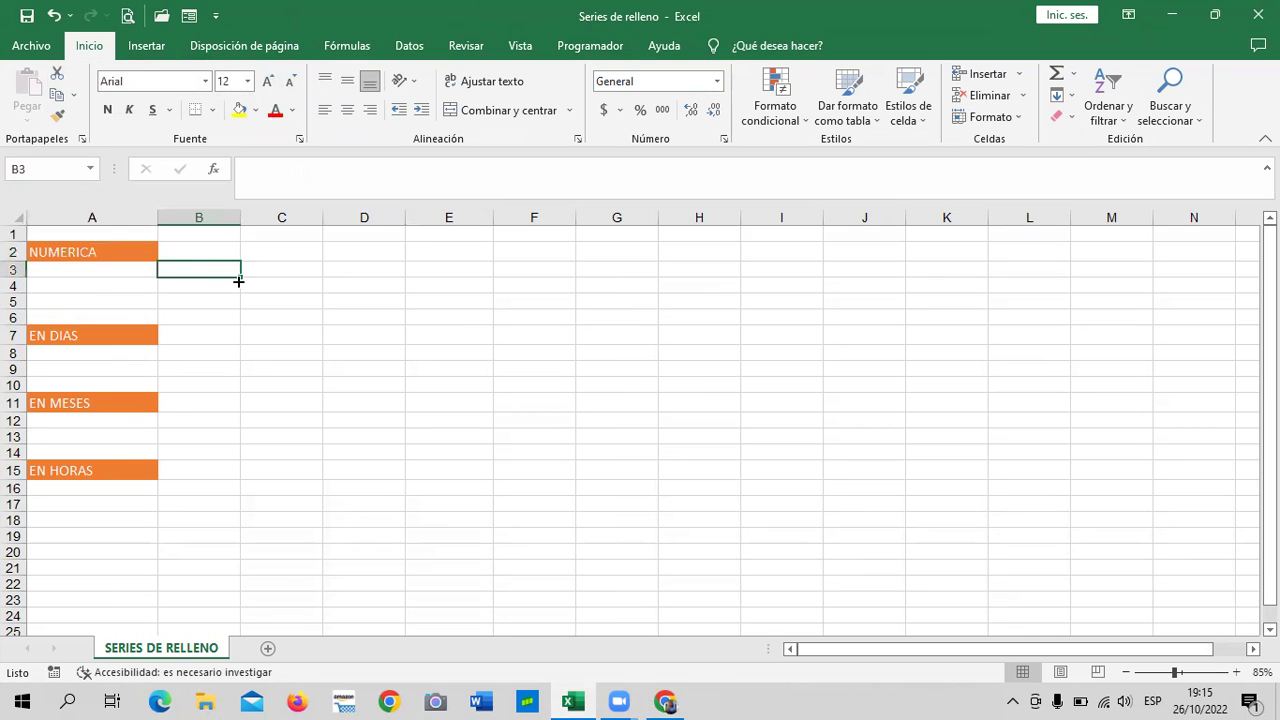
- Zoom the sheet from 85% to 110% and select empty cell A20
left_click(1237, 673)
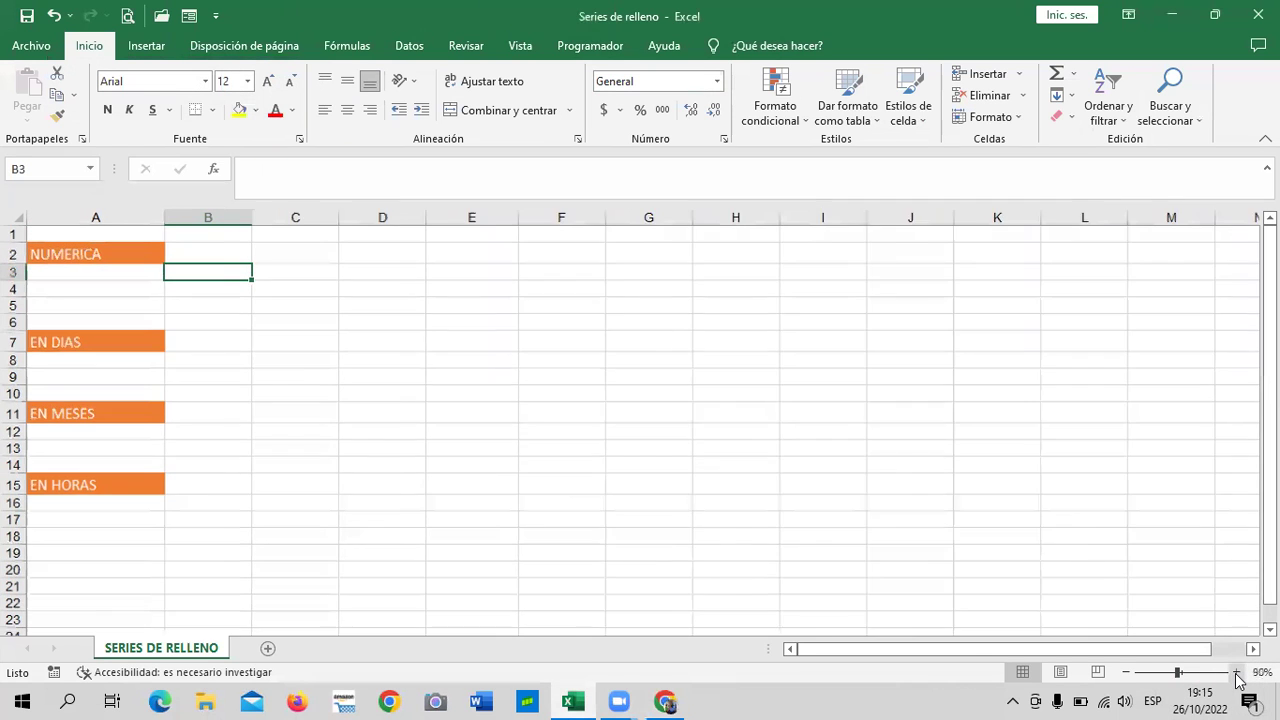
left_click(1237, 673)
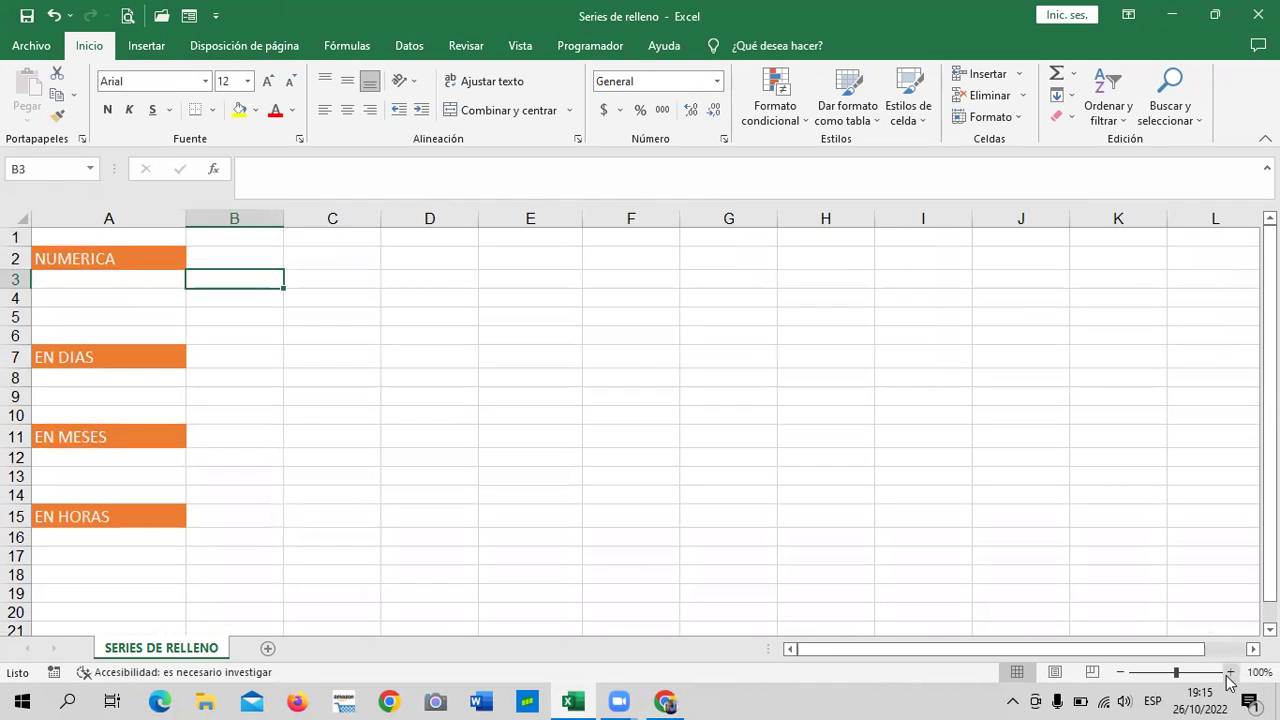
left_click(1229, 673)
left_click(481, 440)
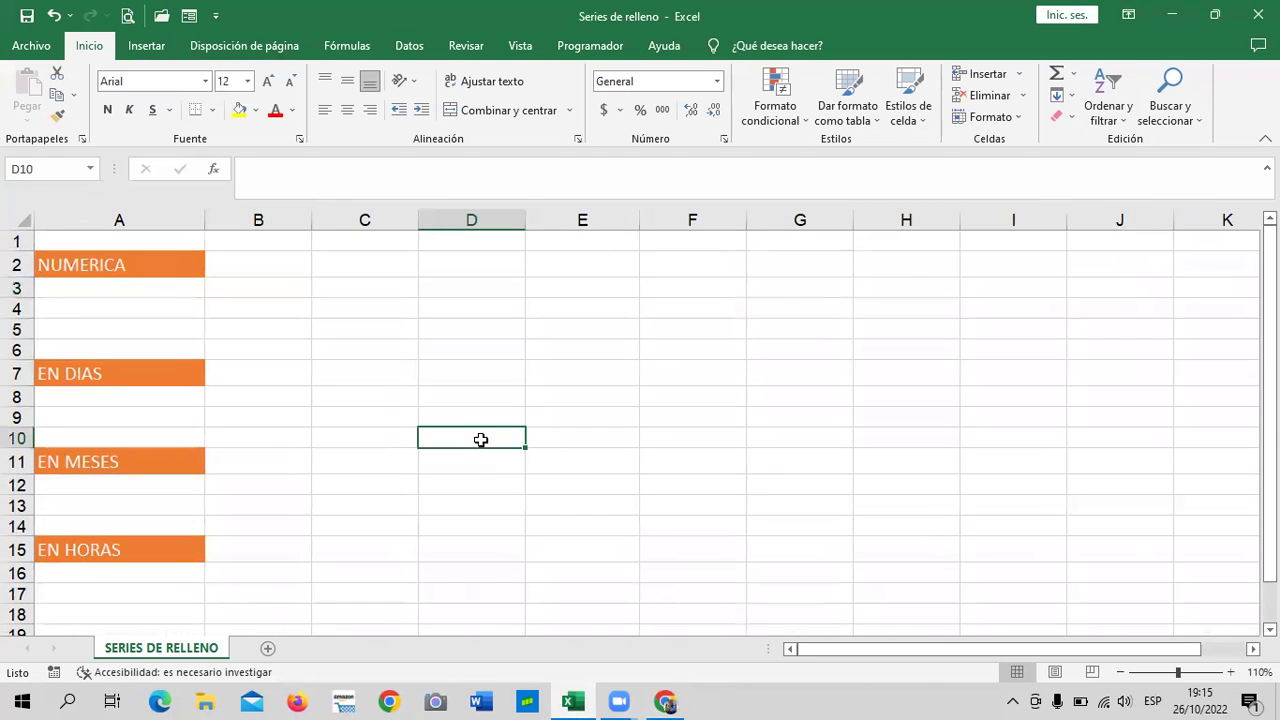
left_click(158, 262)
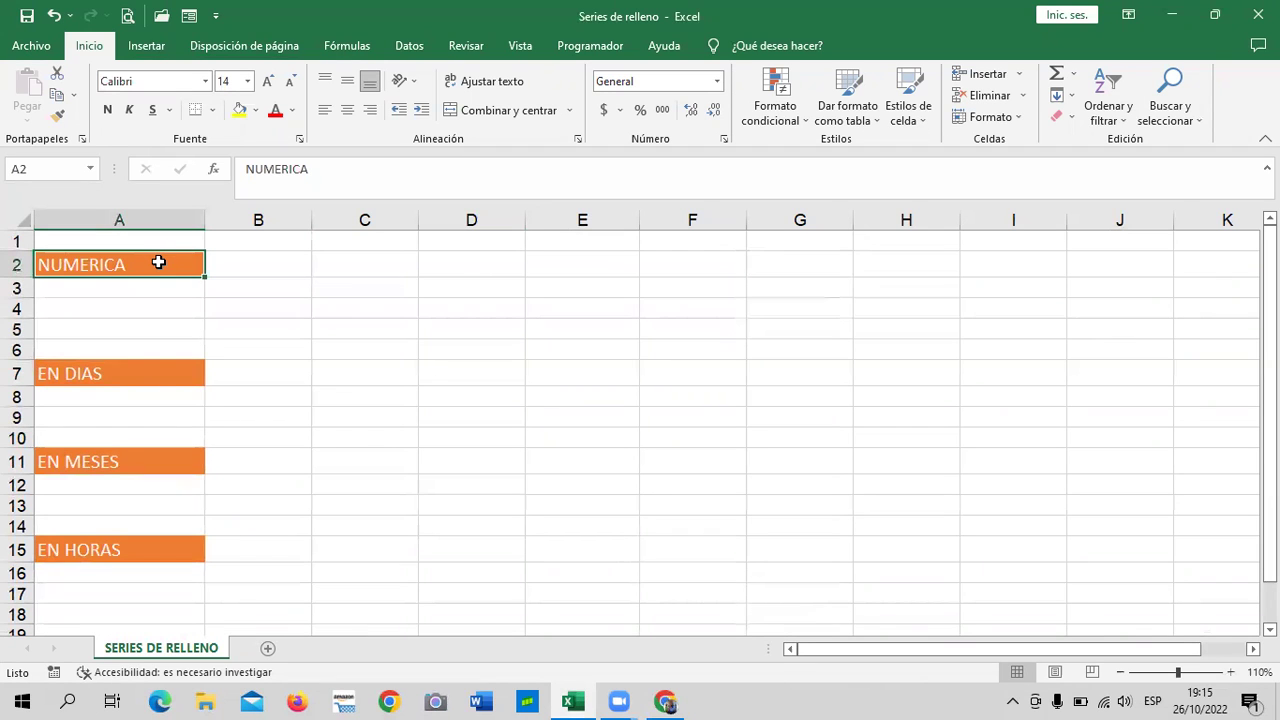
left_click(155, 379)
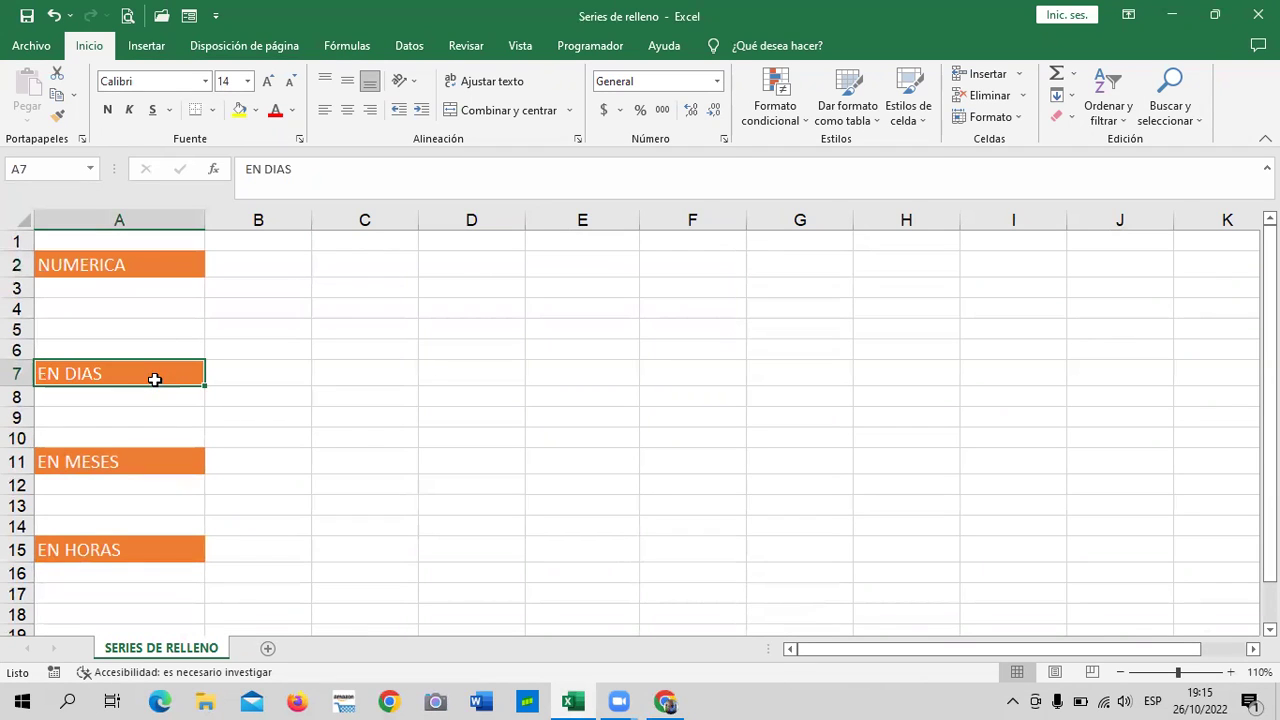
left_click(140, 550)
scroll(142, 545, "down", 2)
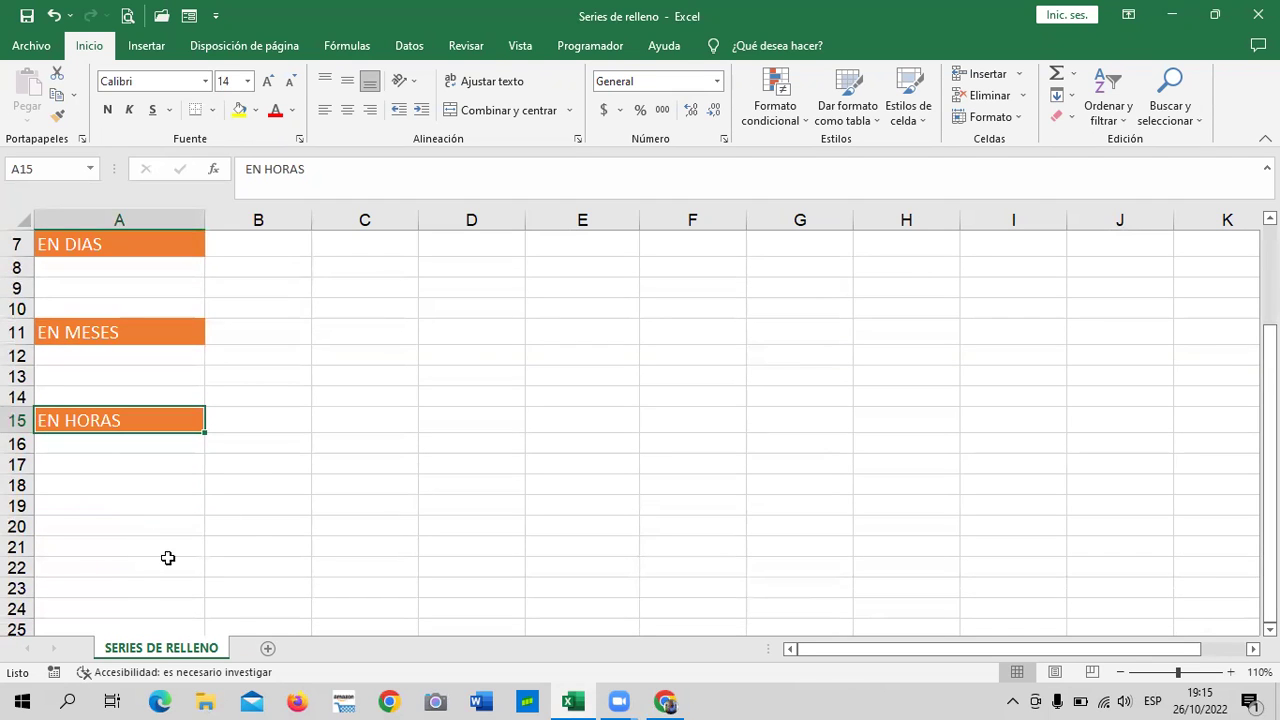
scroll(150, 560, "down", 1)
left_click(52, 457)
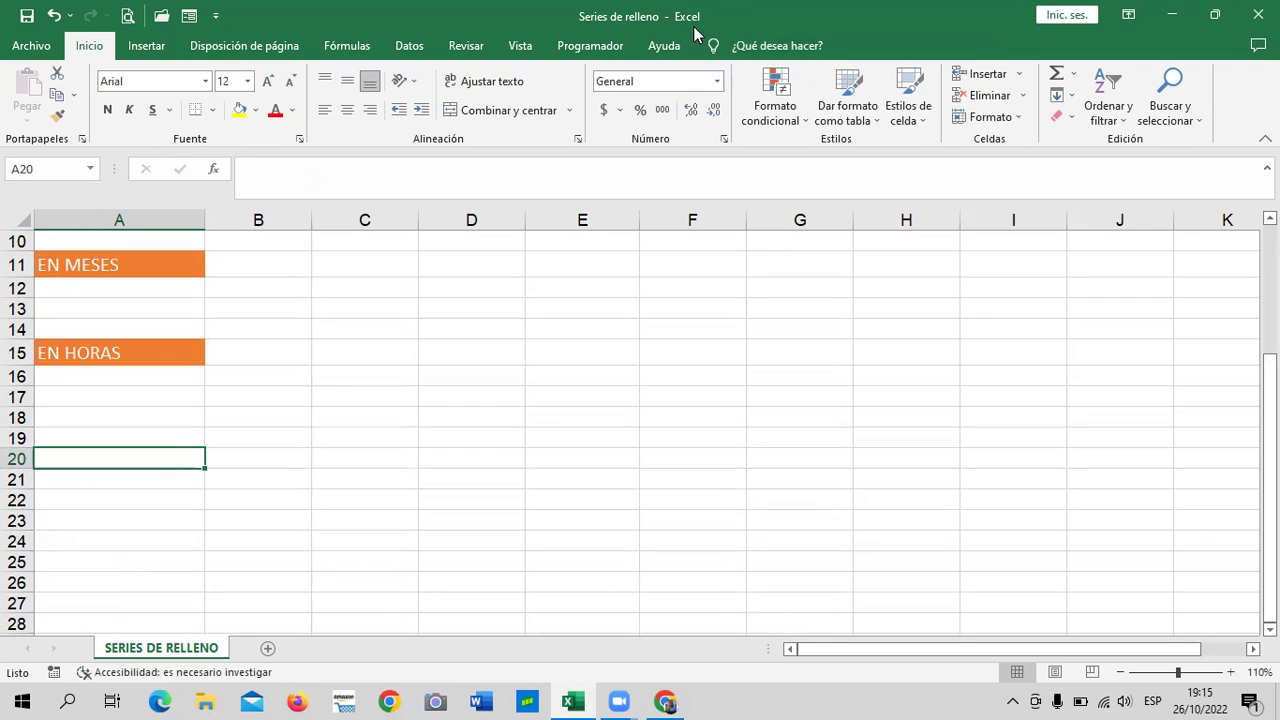
- Apply the orange Énfasis2 cell style to A20
left_click(928, 122)
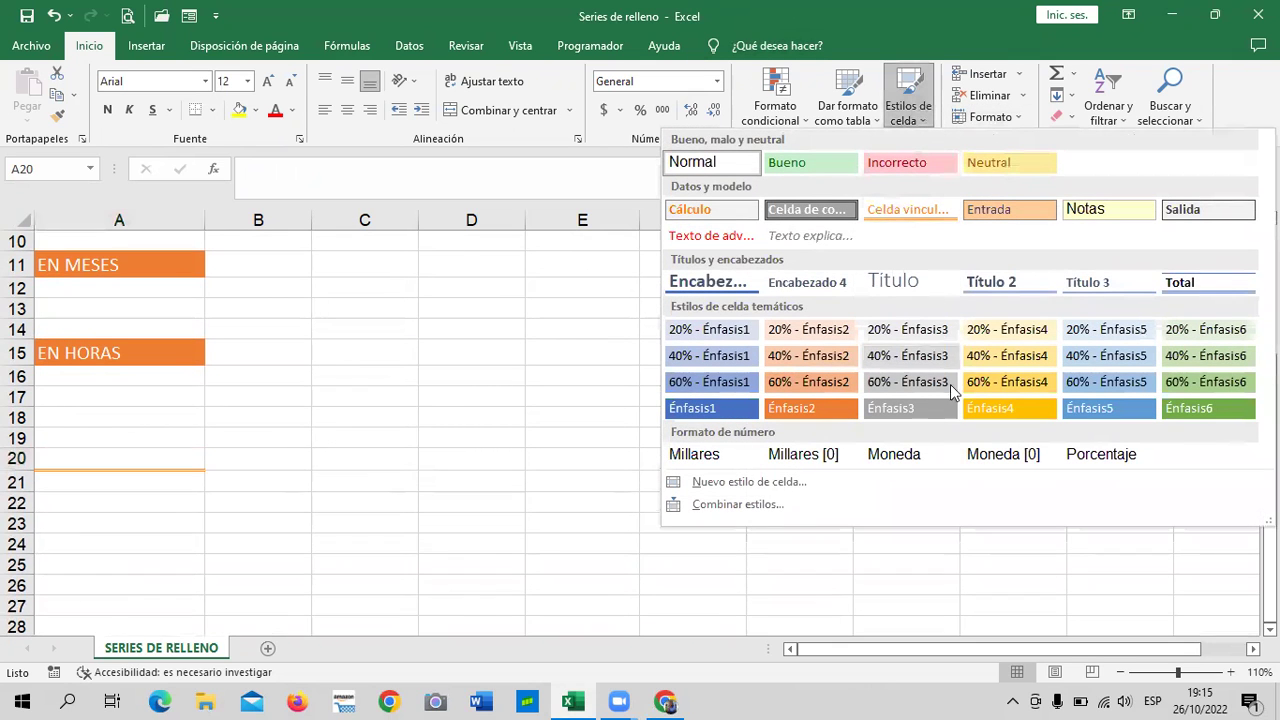
left_click(823, 401)
left_click(400, 584)
left_click(92, 461)
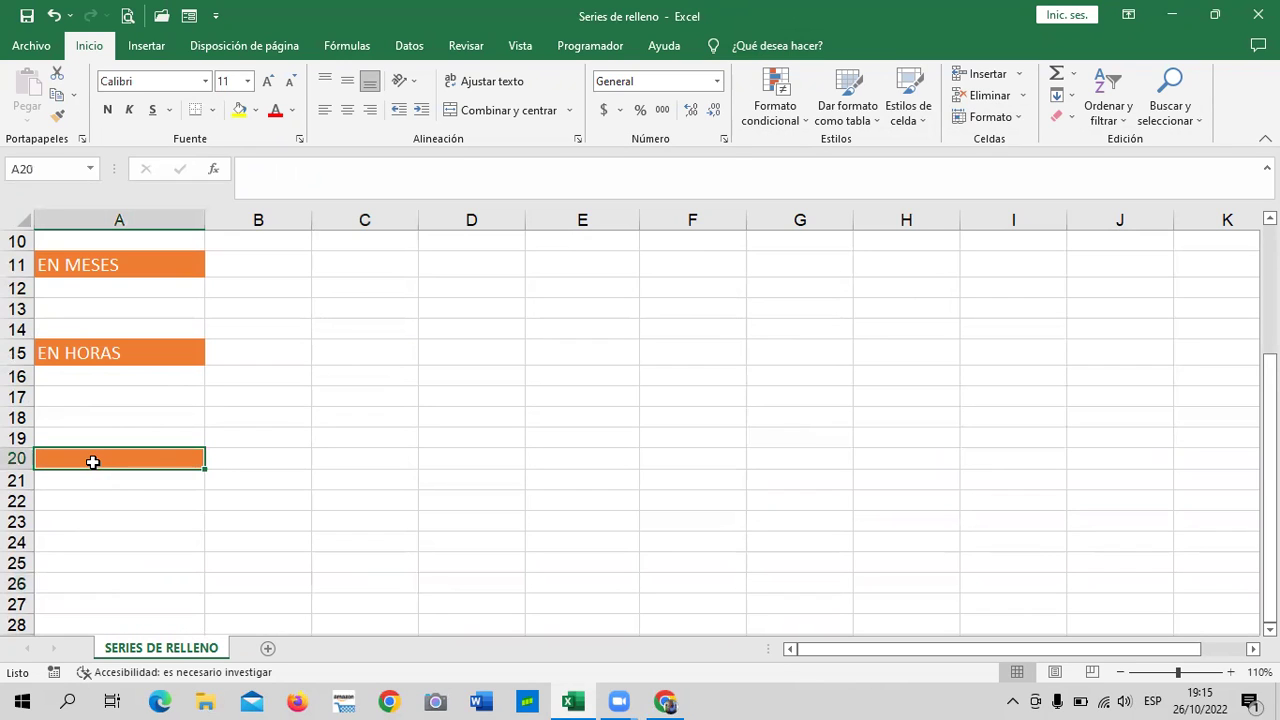
- Enter the heading text PERSONALIZADAS in A20
type("per")
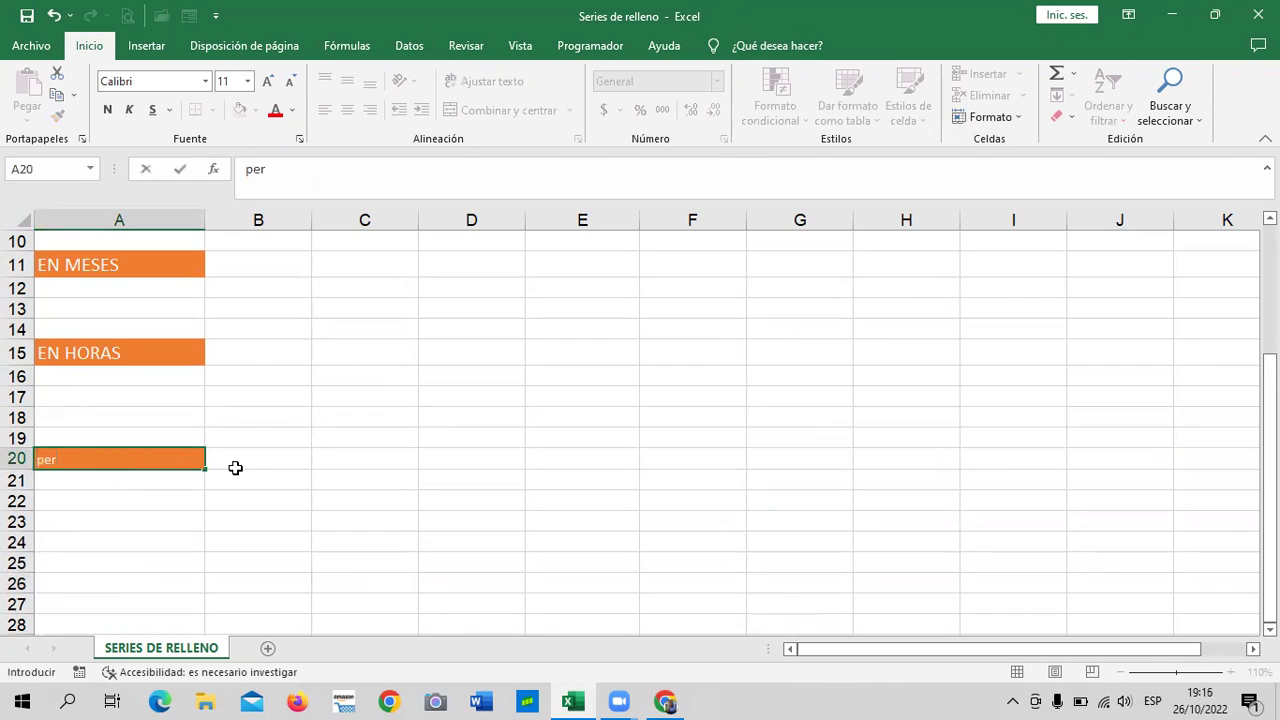
key("Caps_Lock")
key("BackSpace")
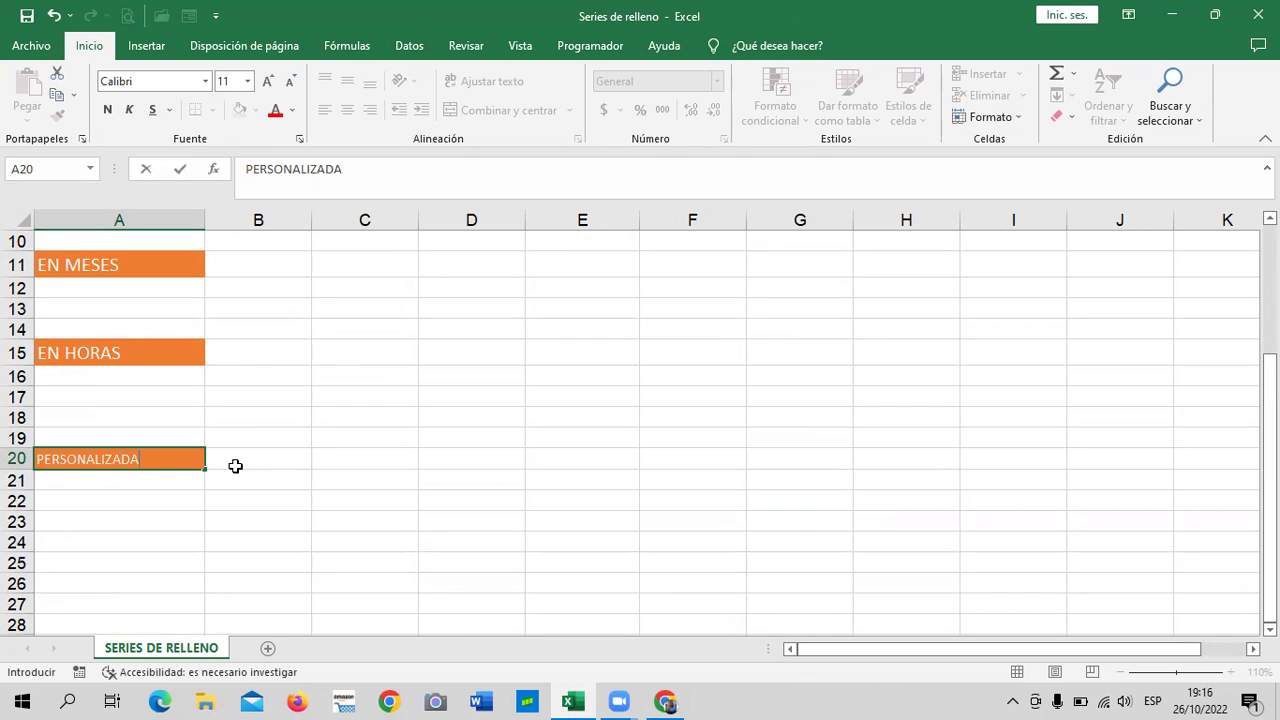
key("Return")
left_click(450, 440)
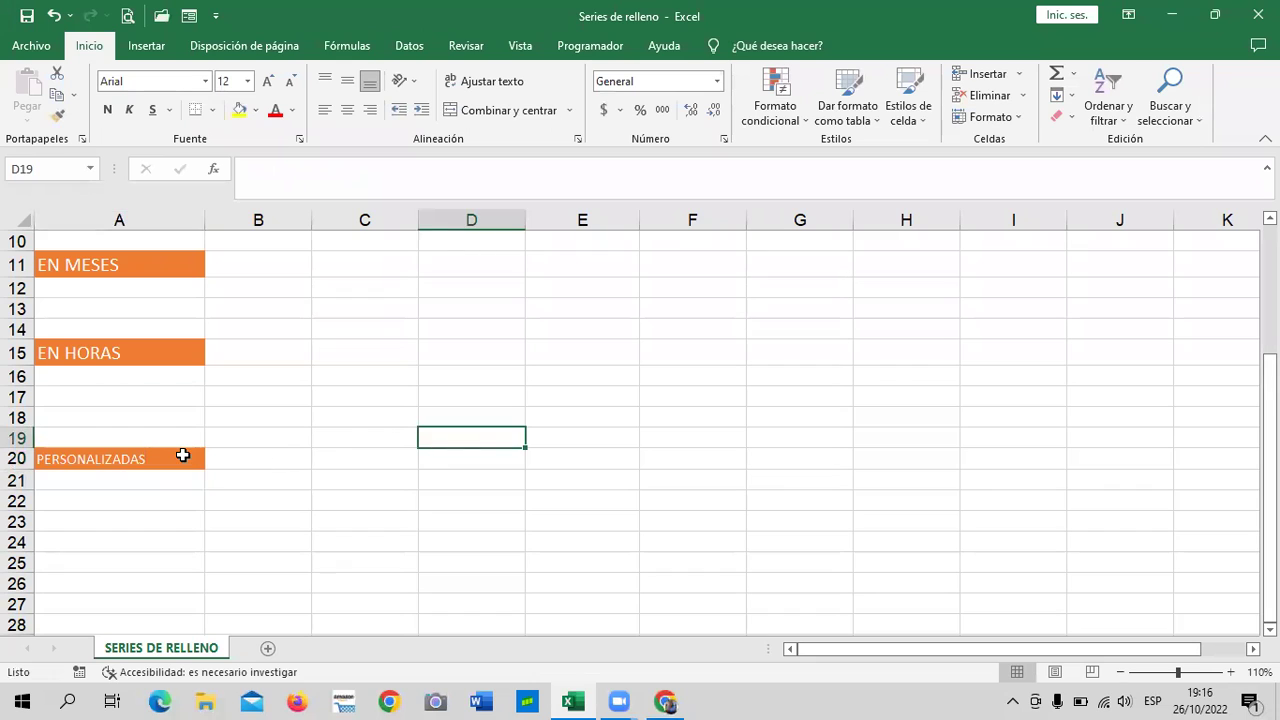
left_click(179, 455)
- Enlarge the PERSONALIZADAS heading font to 14 points
left_click(267, 83)
left_click(267, 83)
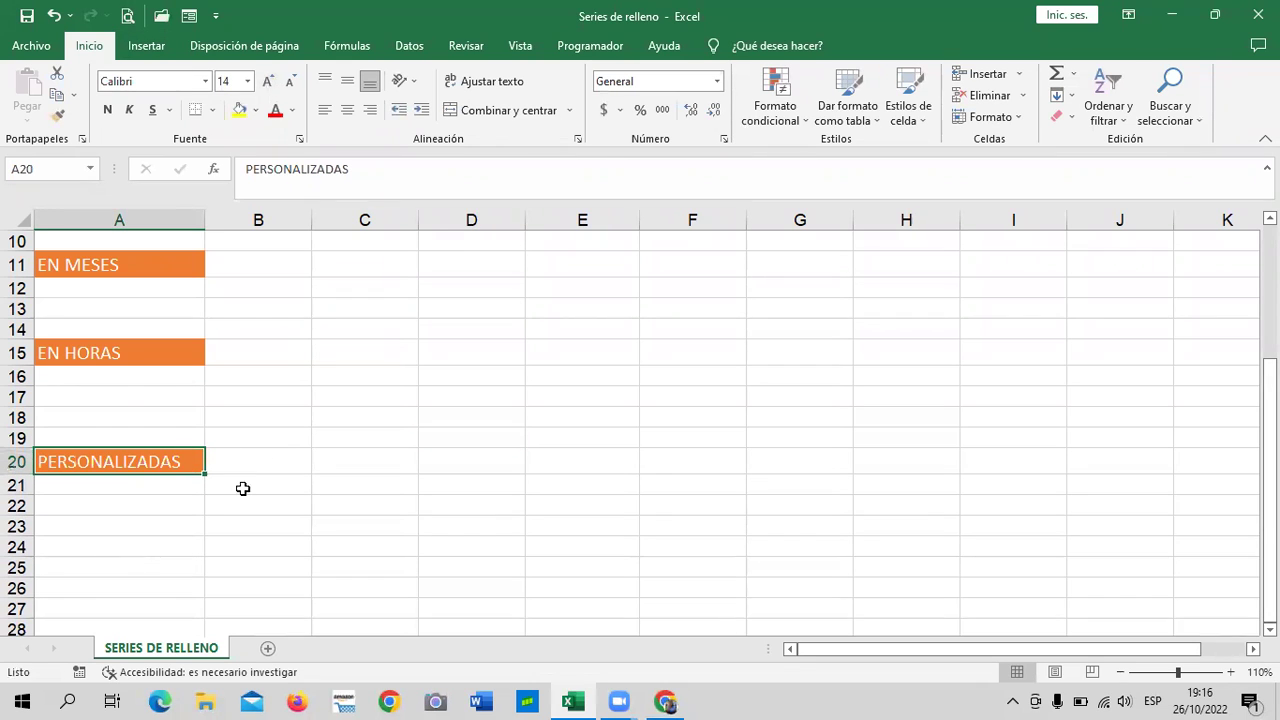
left_click(345, 464)
left_click(180, 462)
left_click(445, 484)
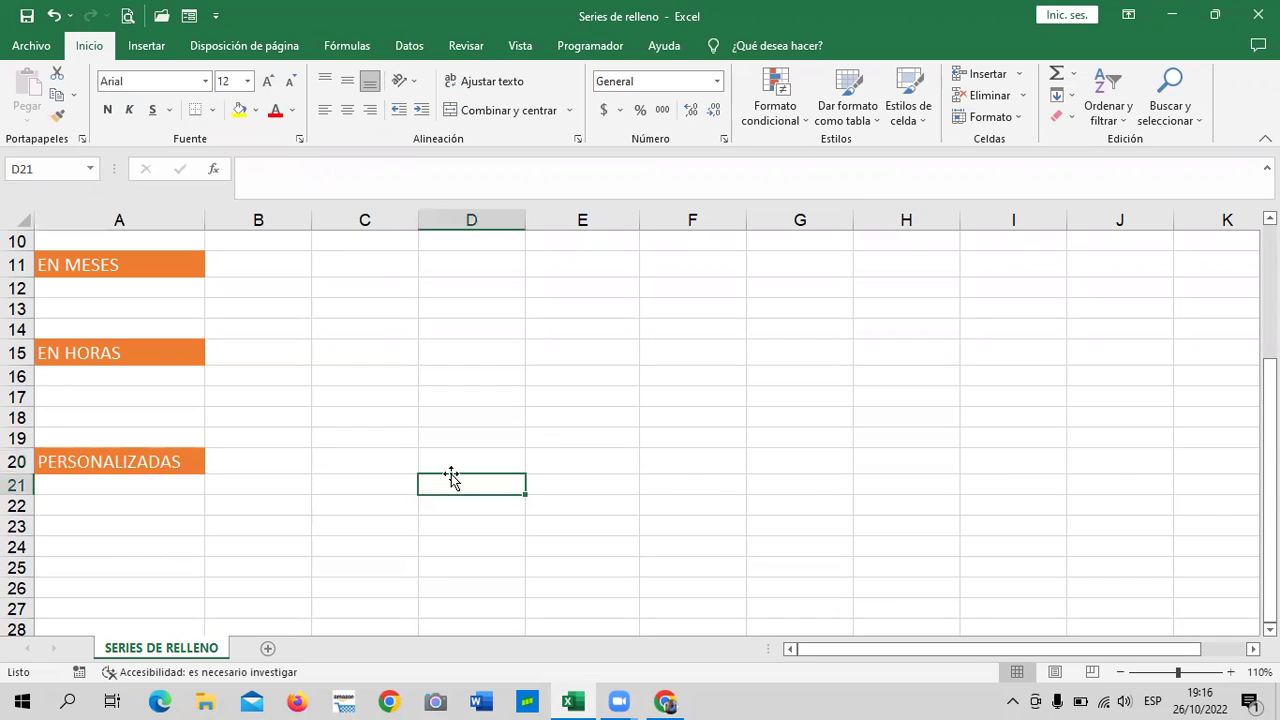
left_click(119, 462)
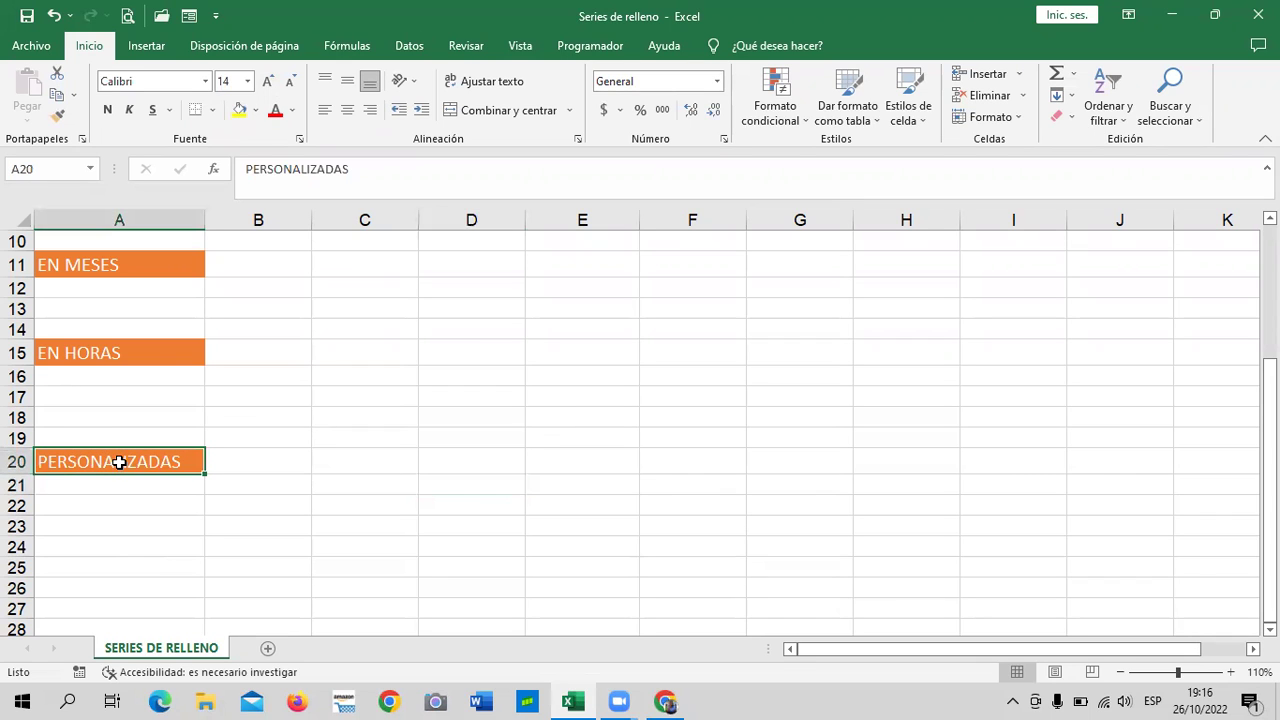
left_click(290, 468)
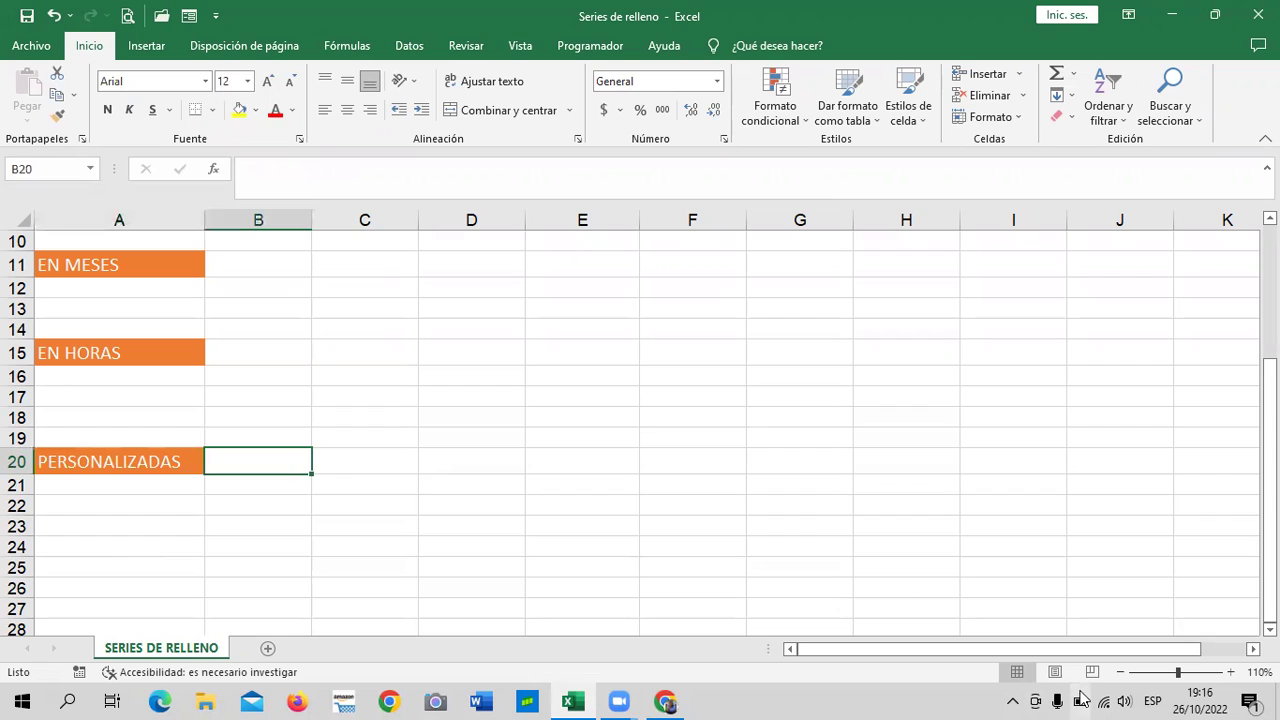
- Enter 1 in B3 and copy it across row 3 to I3
scroll(665, 532, "up", 3)
left_click(692, 416)
left_click(110, 287)
left_click(276, 285)
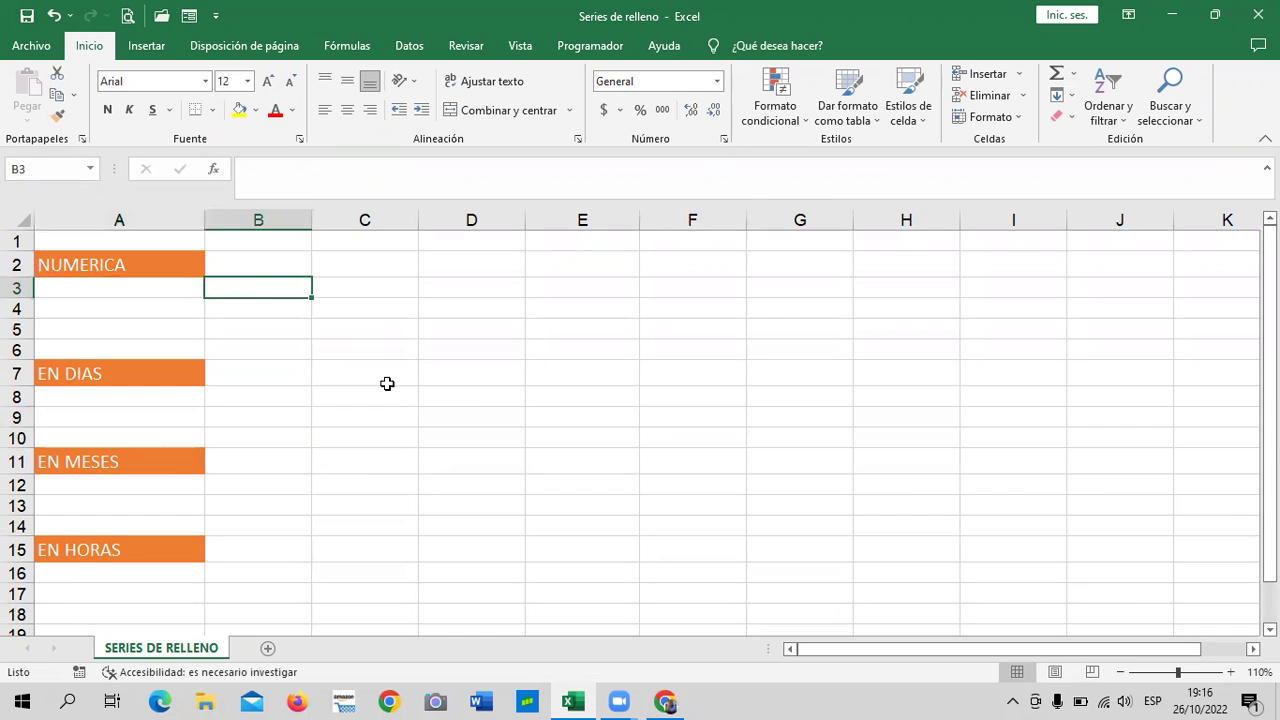
type("1")
left_click(421, 380)
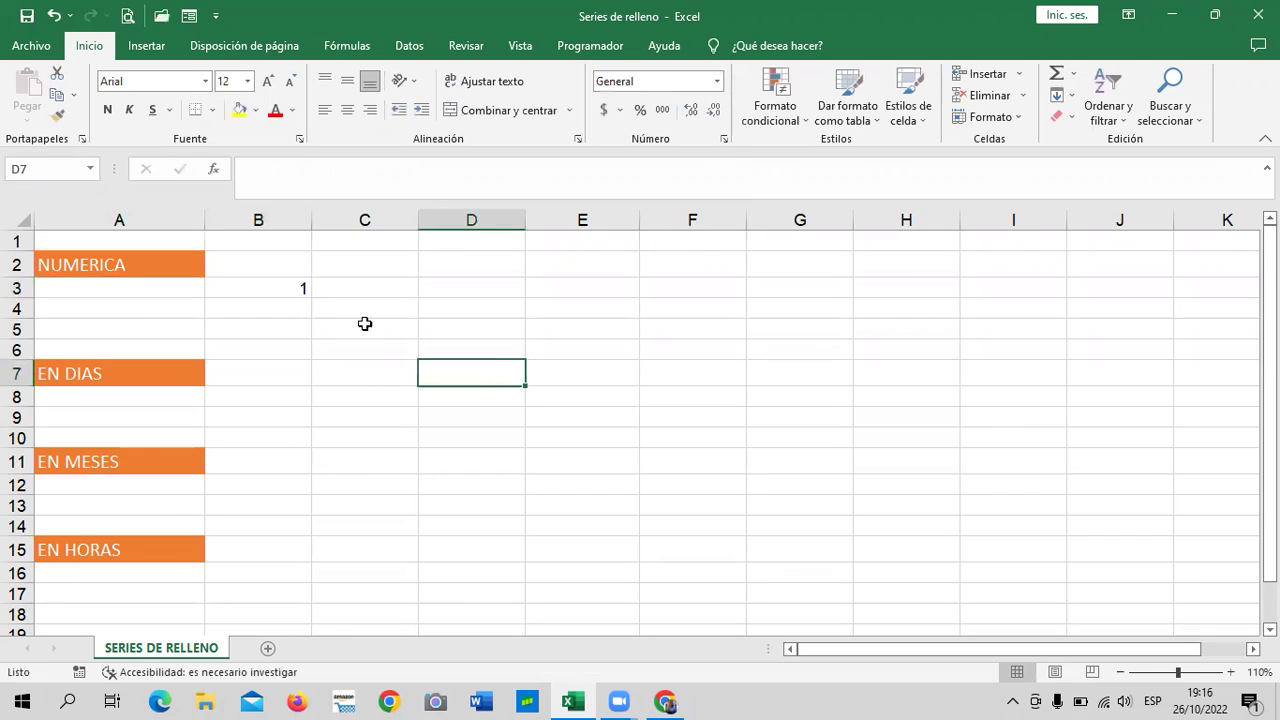
left_click(242, 287)
mouse_move(311, 297)
left_mouse_down()
mouse_move(1059, 310)
mouse_move(1044, 276)
left_mouse_up()
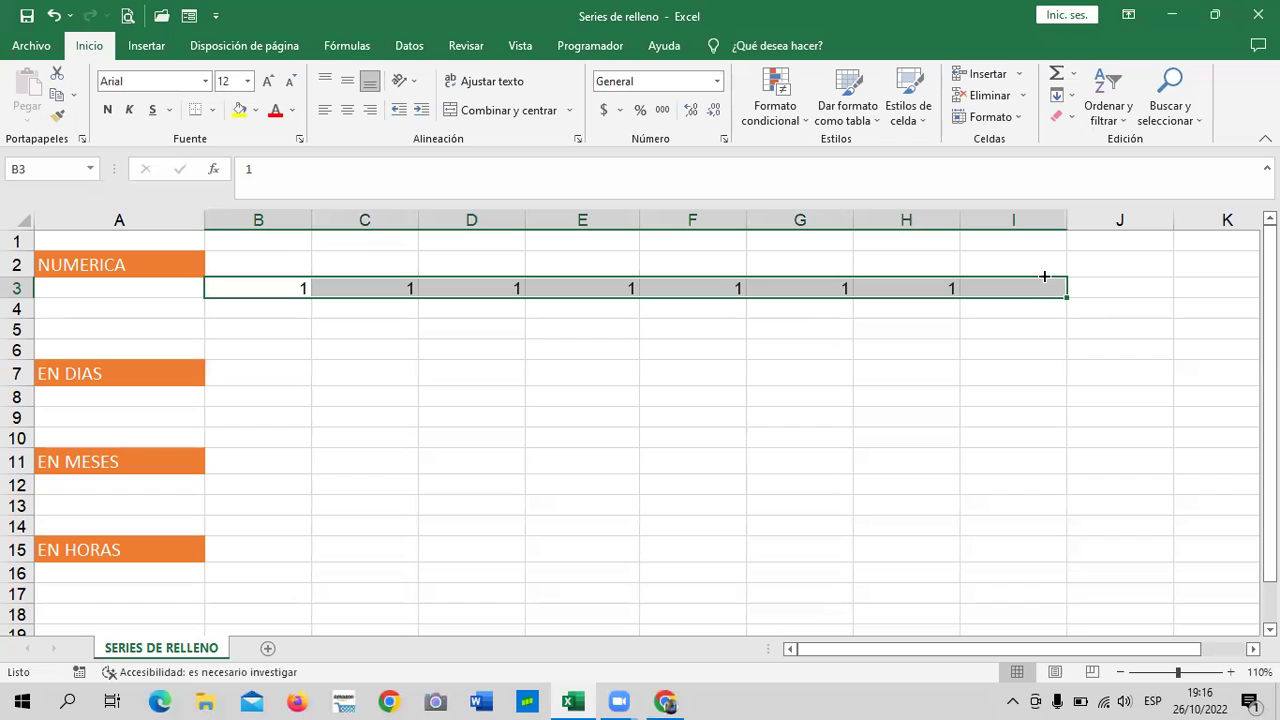
left_click(341, 384)
left_click(279, 284)
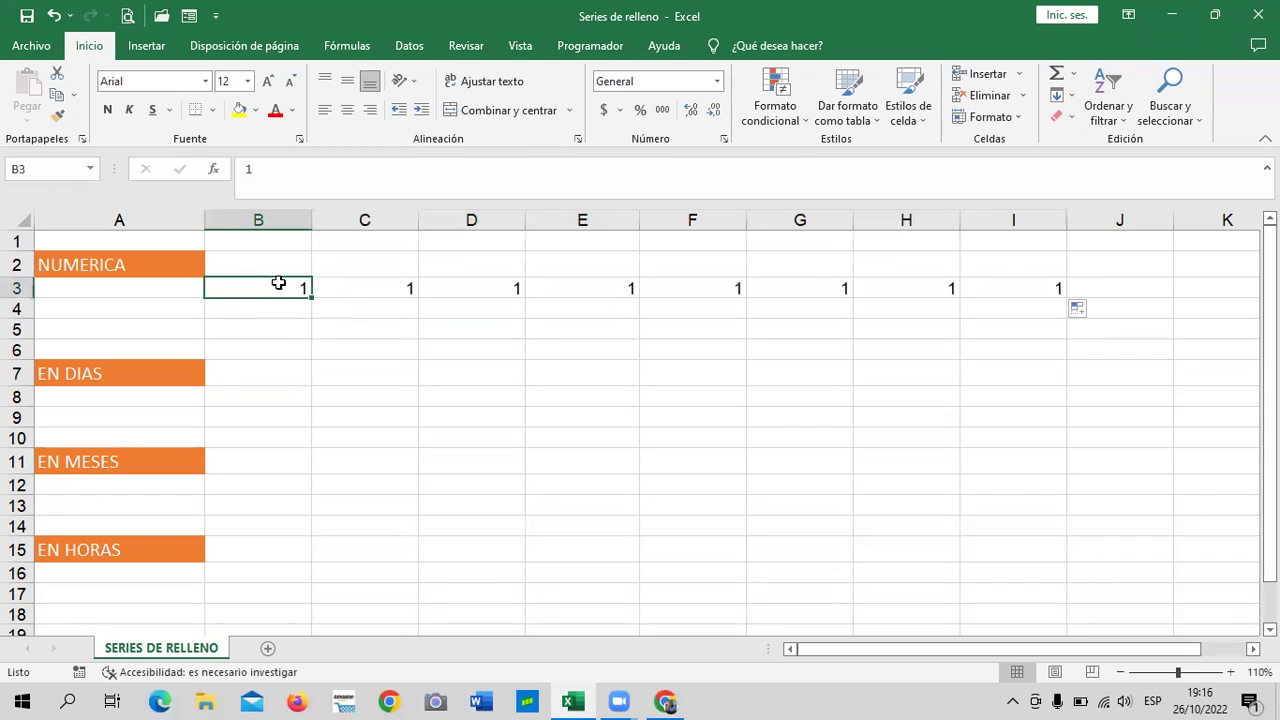
- Convert the copied ones into the series 1–8 with Opciones de autorrelleno > Serie de relleno
left_click(1004, 288)
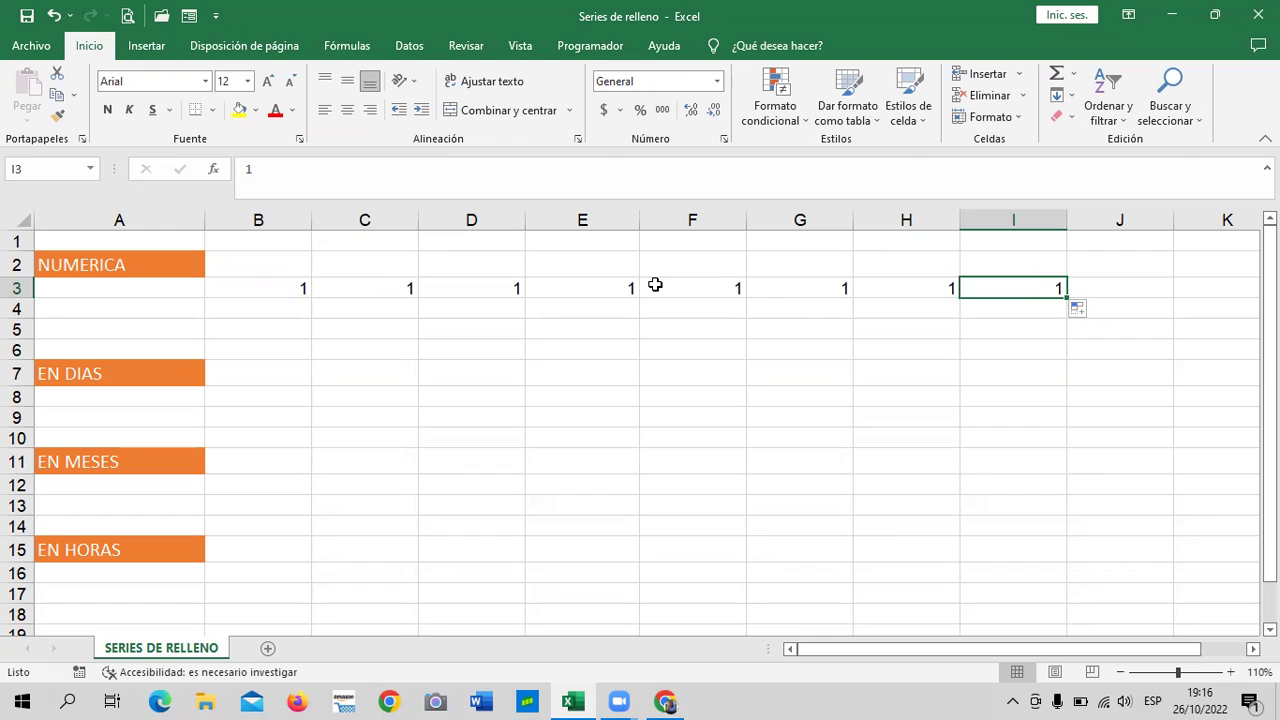
left_click(1079, 311)
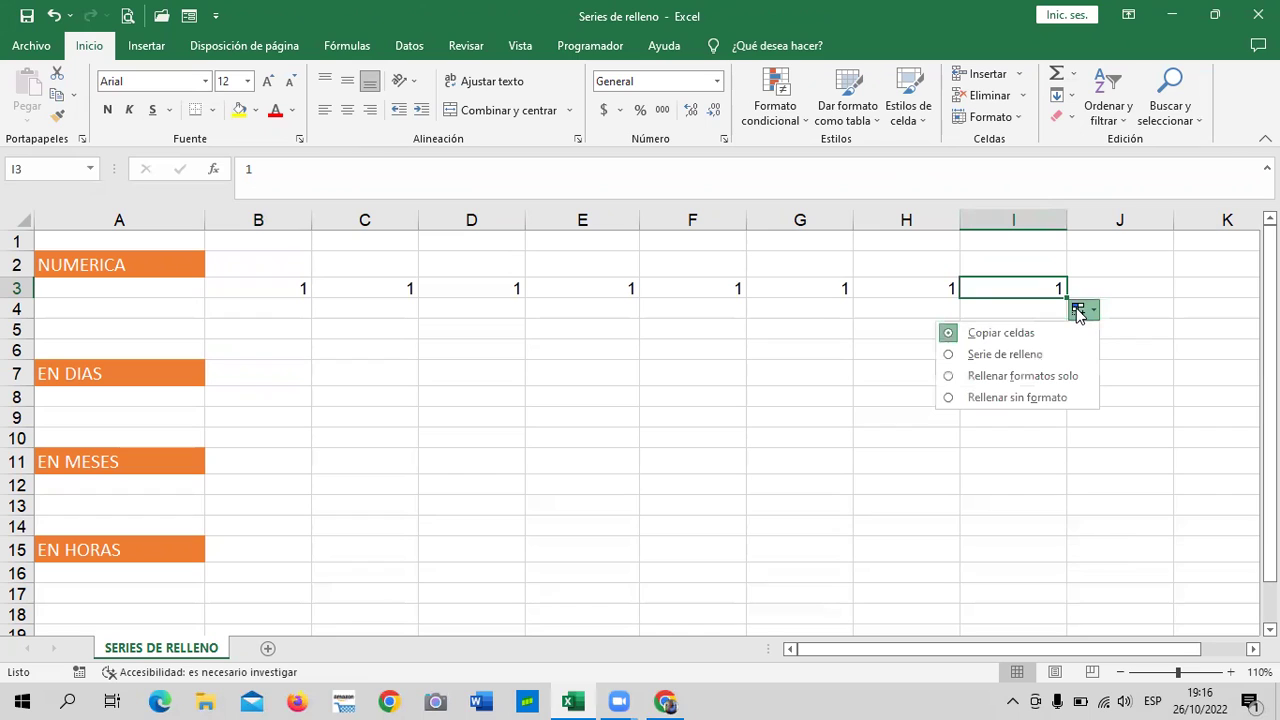
left_click(1130, 310)
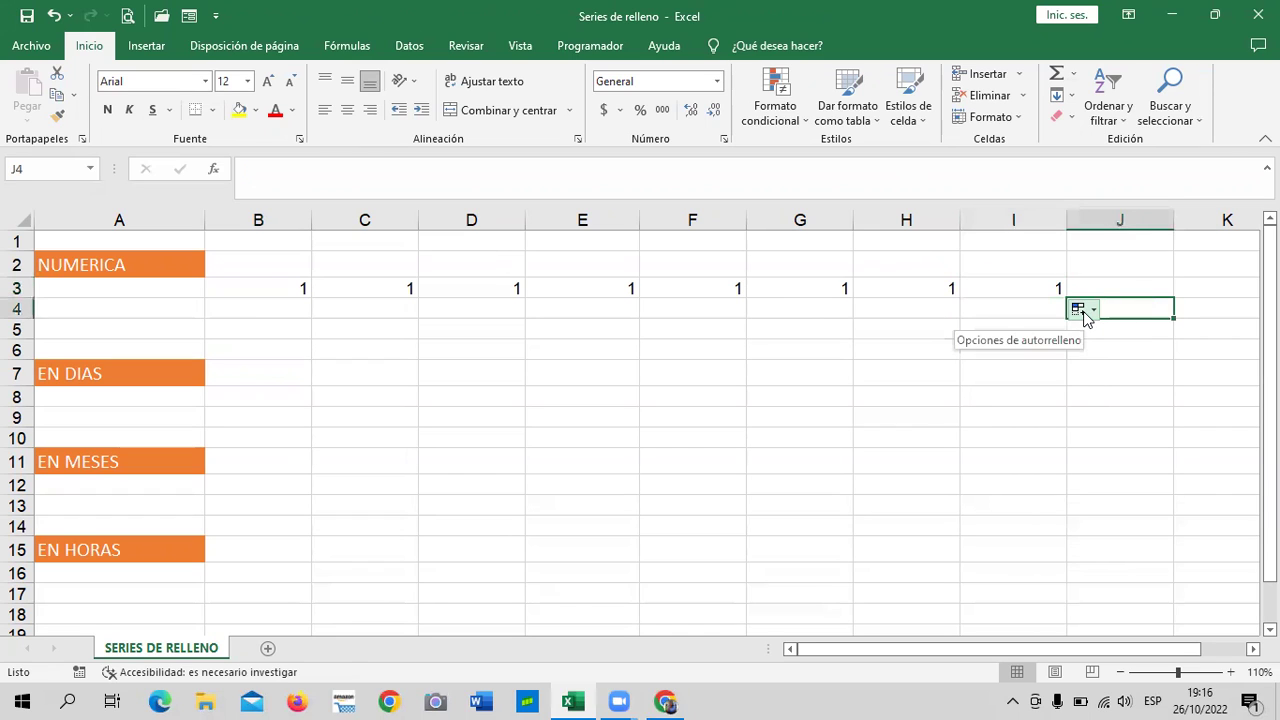
left_click(1084, 311)
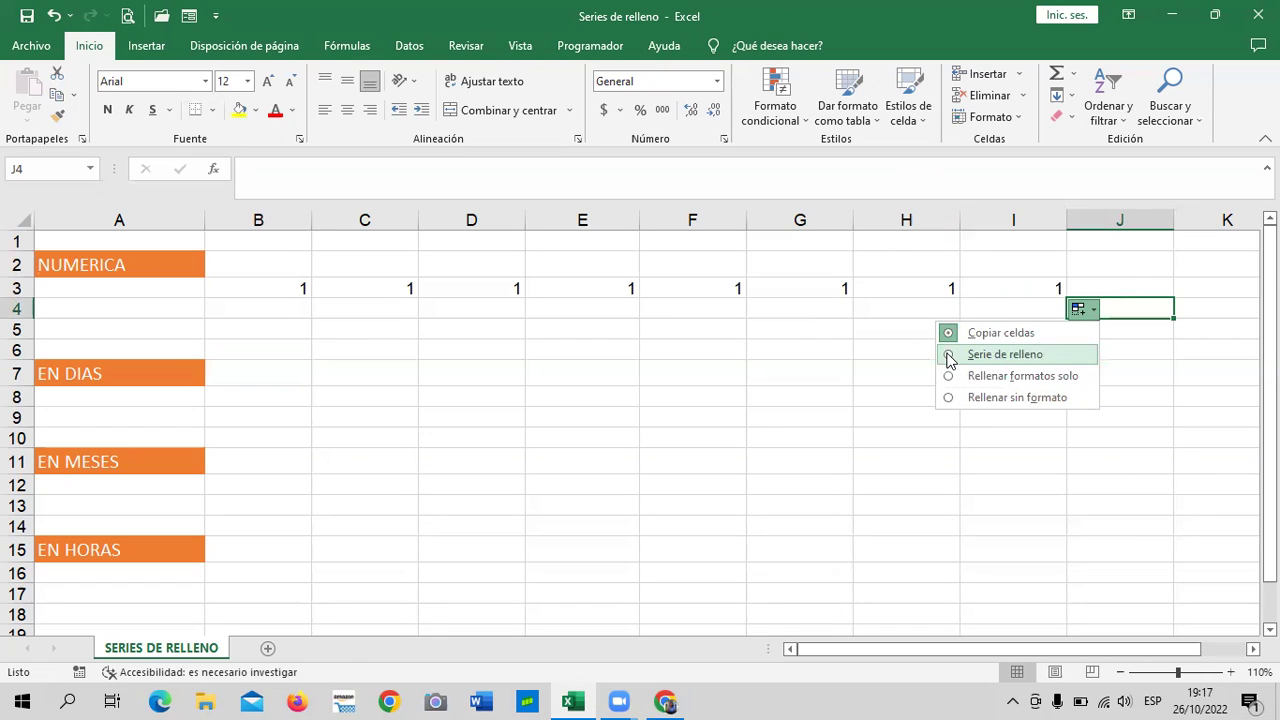
left_click(1000, 354)
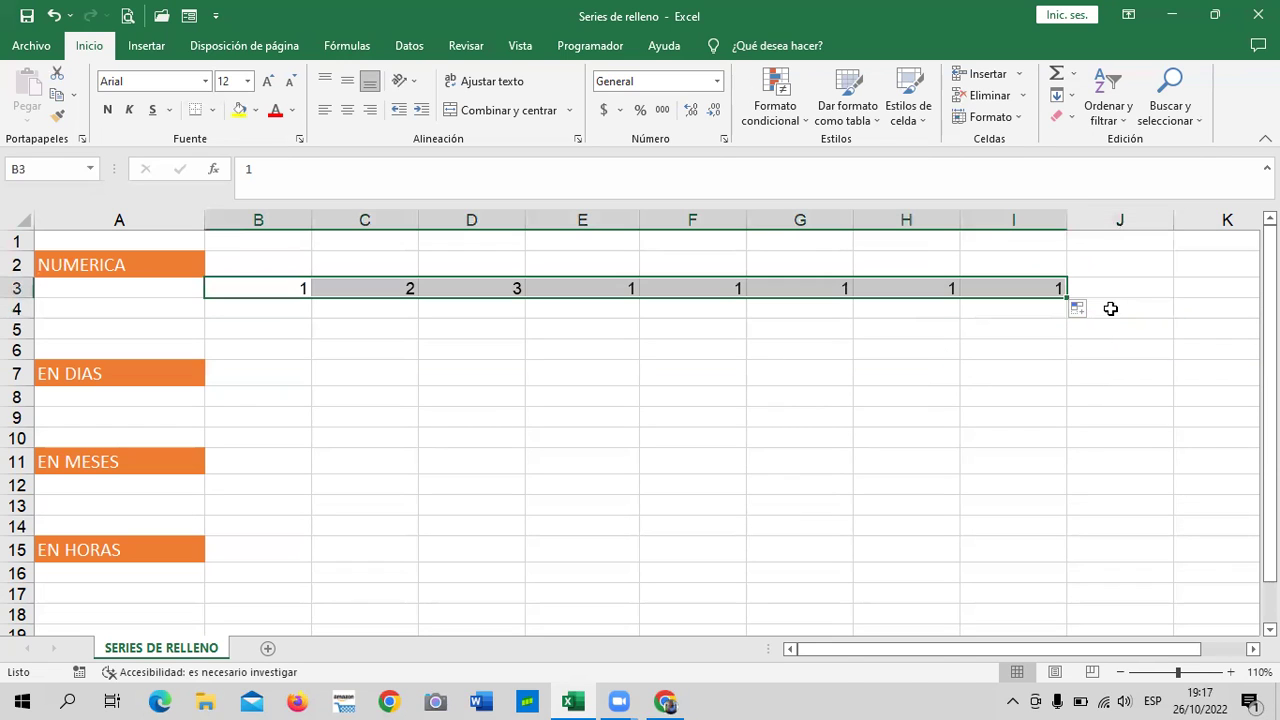
left_click(1022, 368)
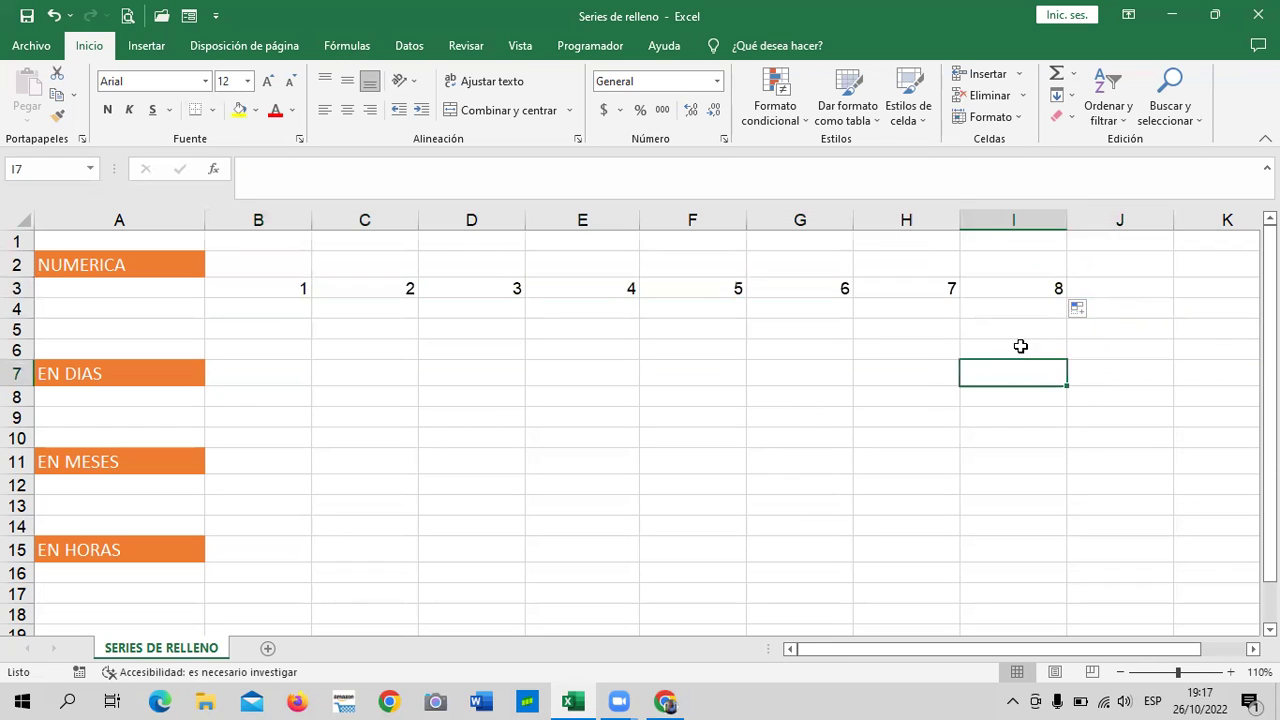
- Extend the number series with 9 and 10 into J3:K3
left_click(1020, 291)
left_click_drag(1066, 296, 1229, 297)
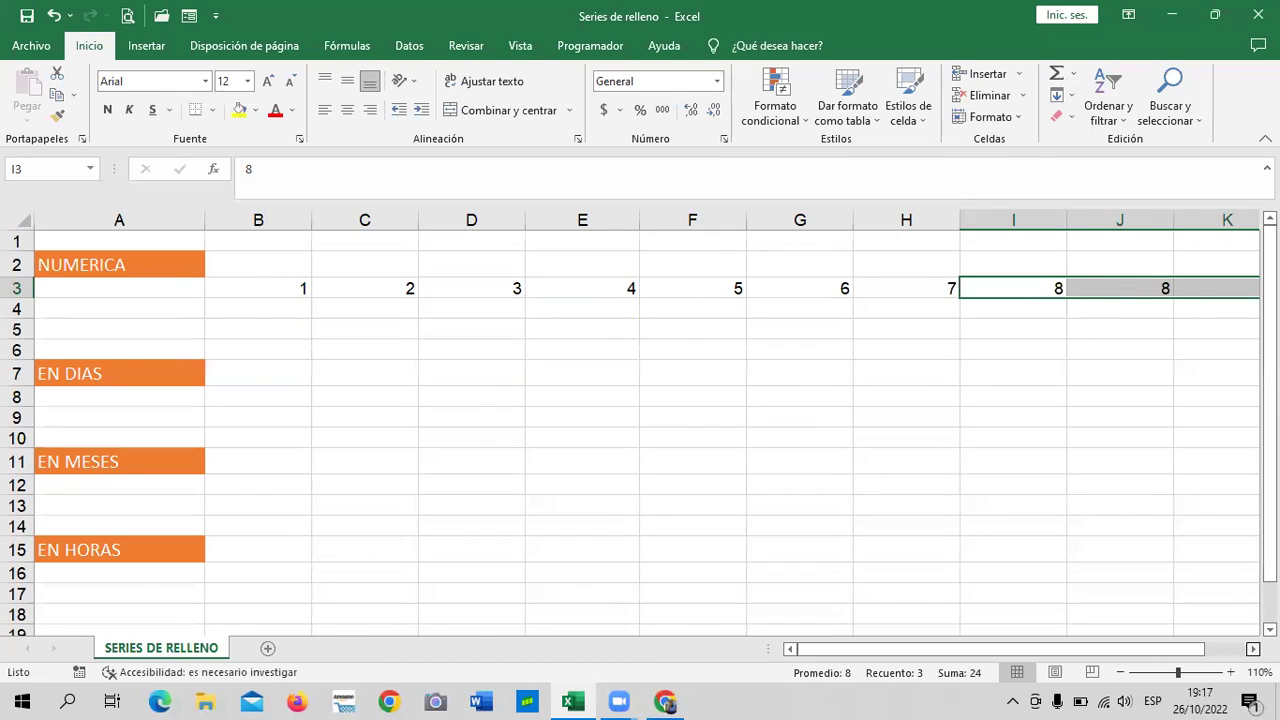
scroll(1163, 449, "right", 1)
left_click(1121, 310)
left_click(1100, 352)
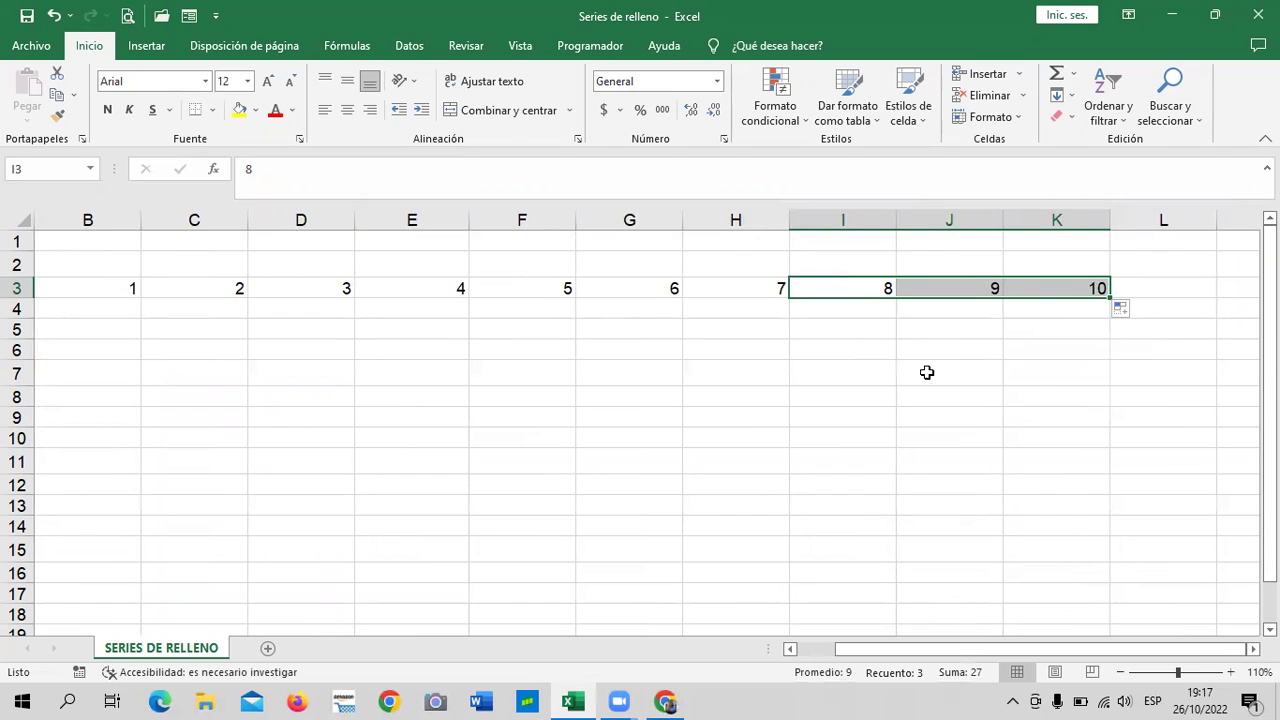
left_click(949, 414)
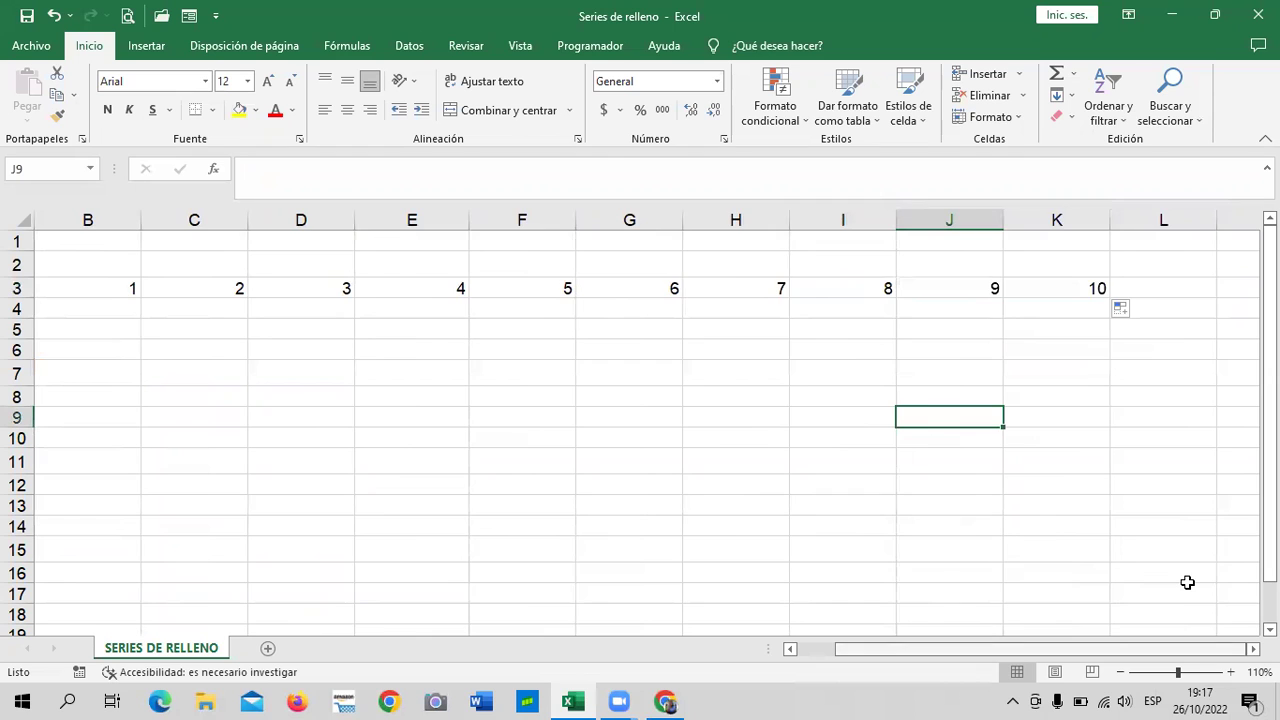
- Select the 1 to 10 series across B3:K3
scroll(1187, 582, "left", 1)
scroll(1187, 582, "left", 2)
scroll(1187, 582, "right", 3)
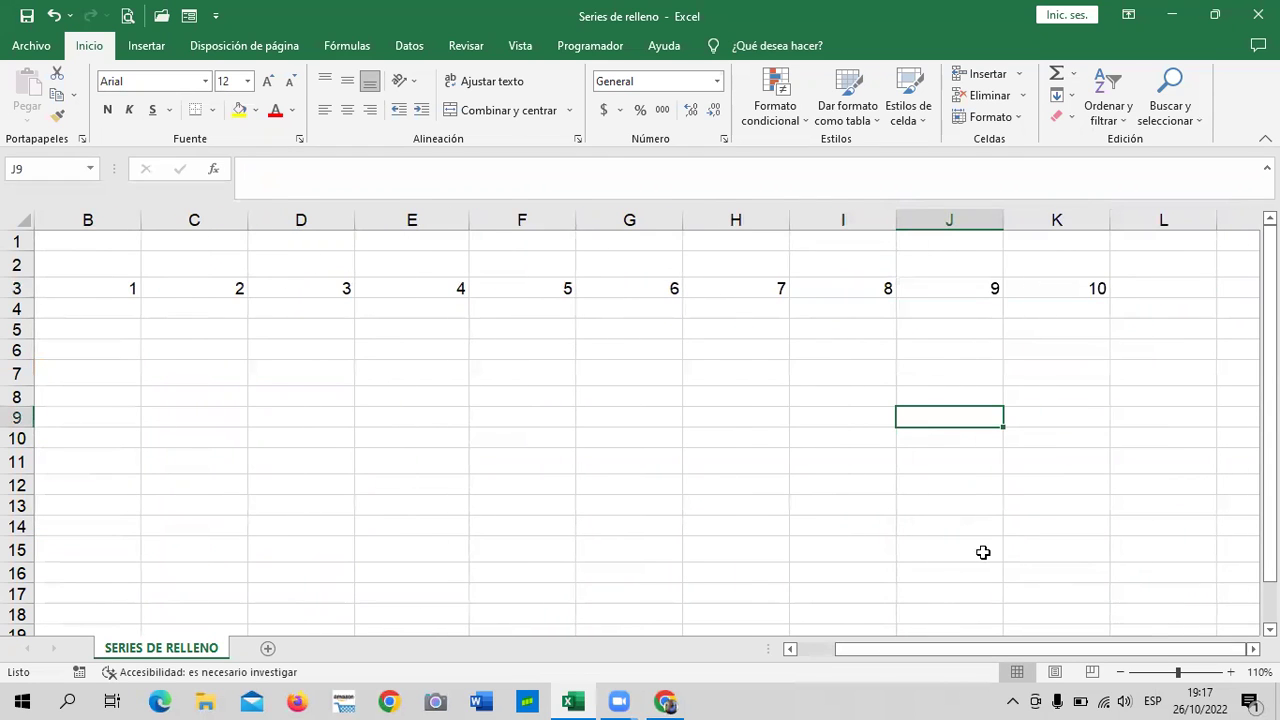
scroll(774, 579, "left", 1)
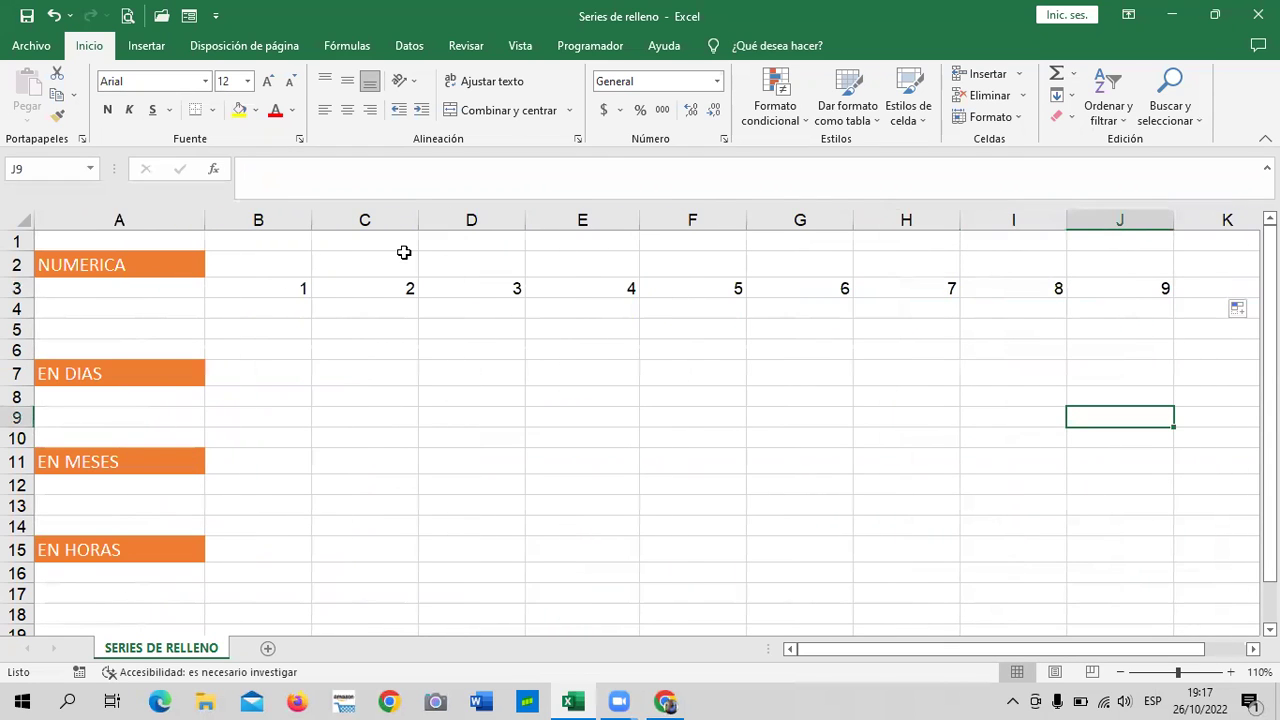
left_click_drag(297, 287, 1046, 289)
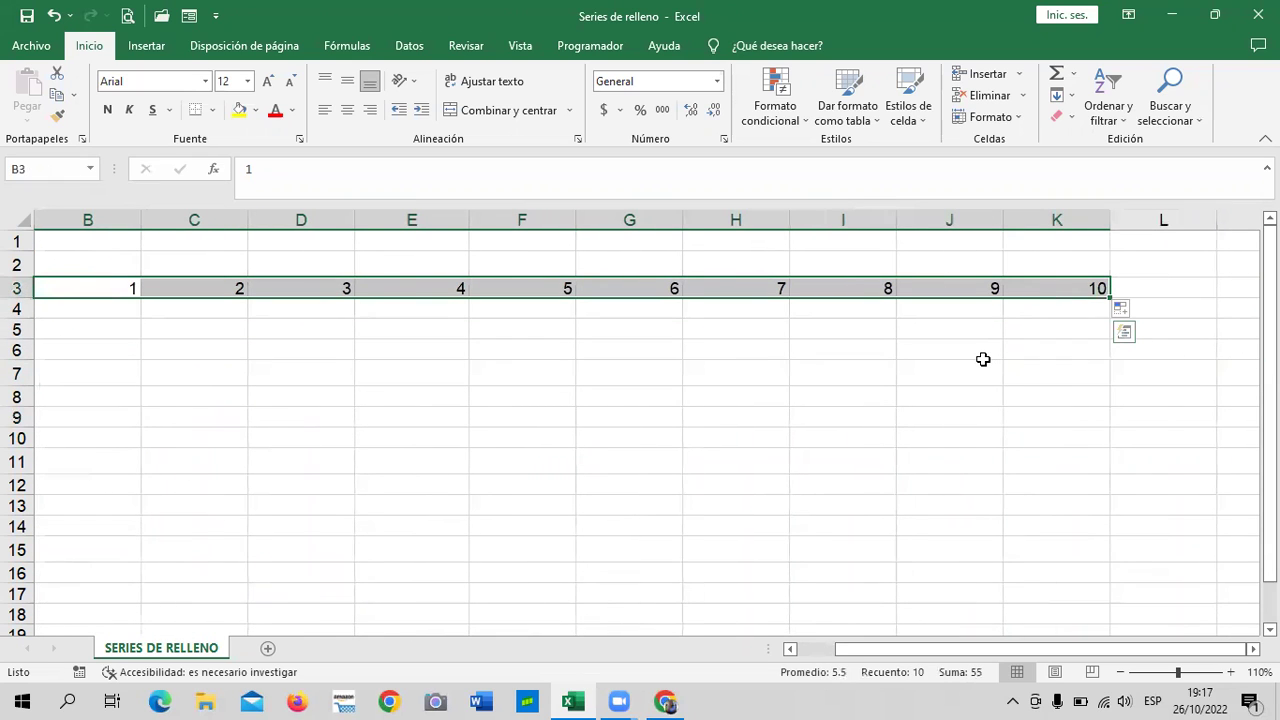
- Clear the numbers from row 3, then enter 1 in B3 and 2 in C3
key("Delete")
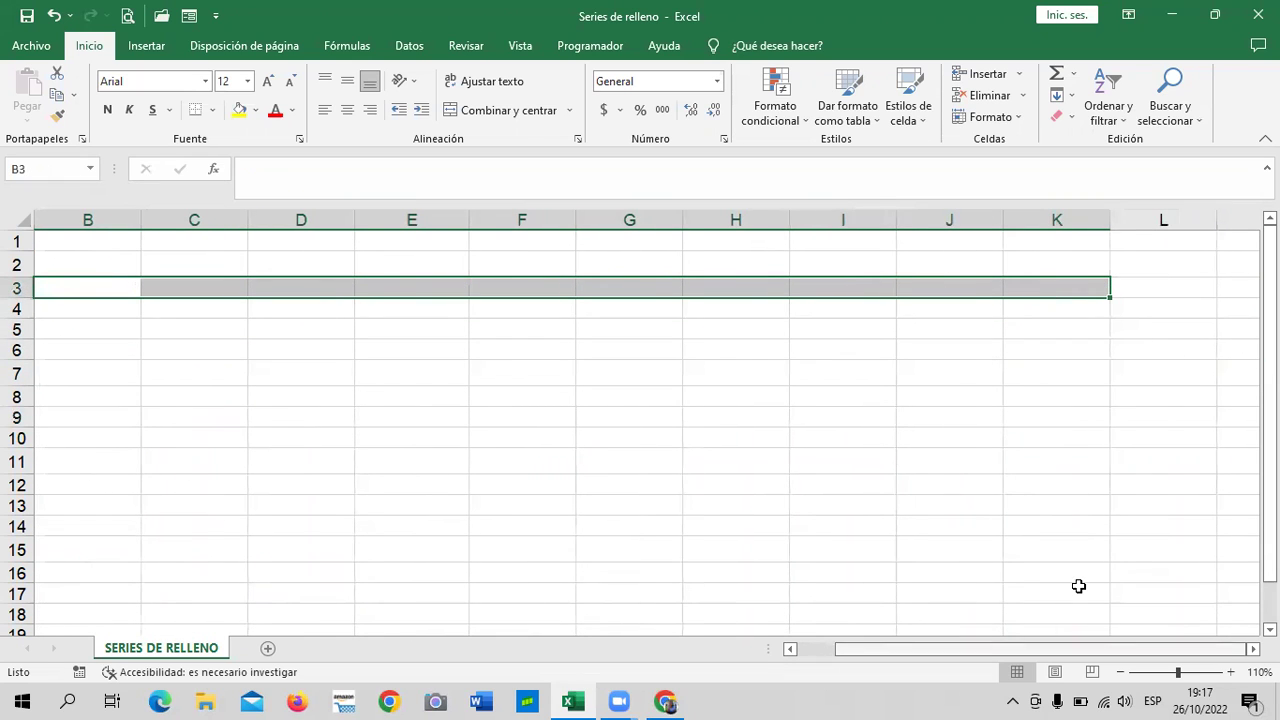
scroll(1079, 586, "left", 1)
left_click(689, 505)
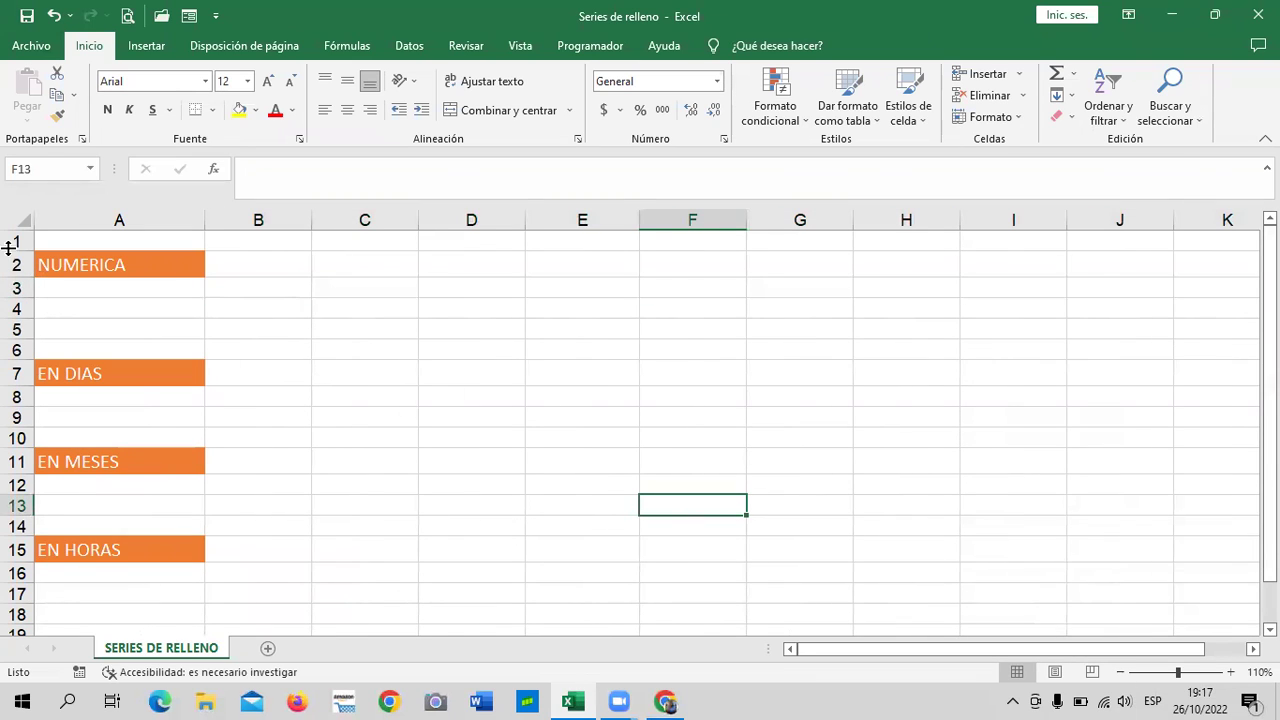
left_click(241, 285)
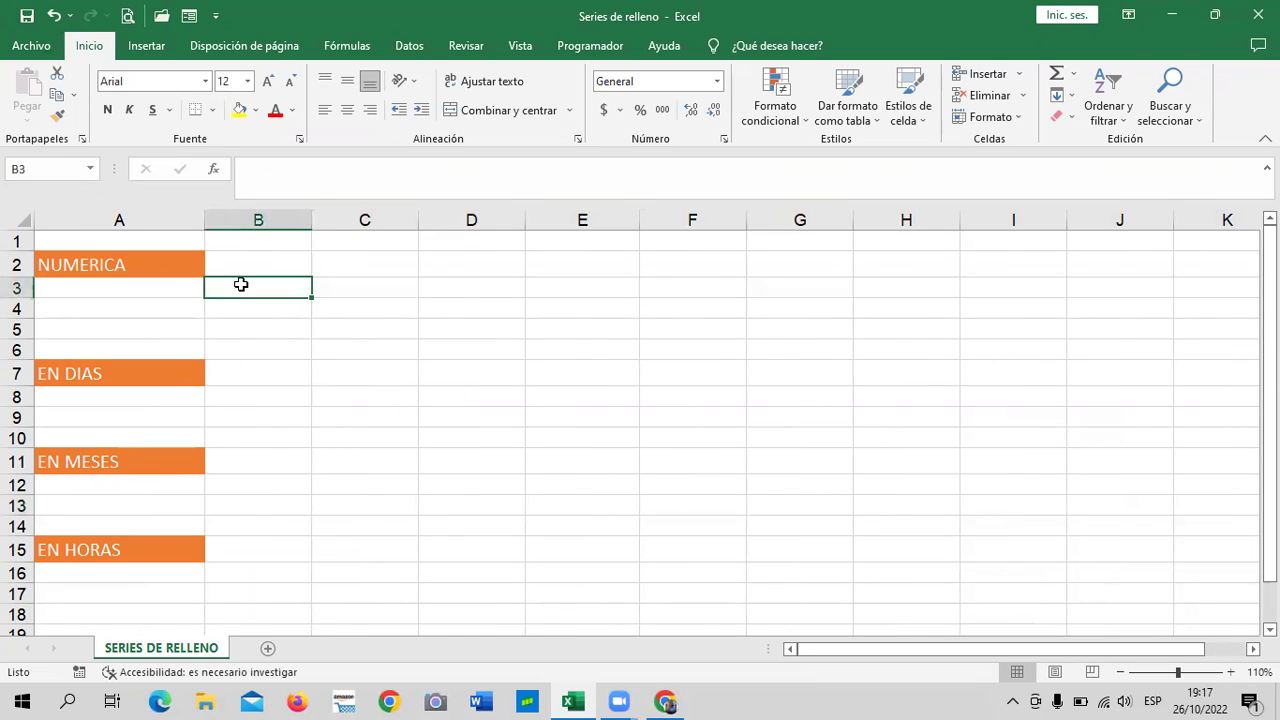
type("1")
left_click(423, 289)
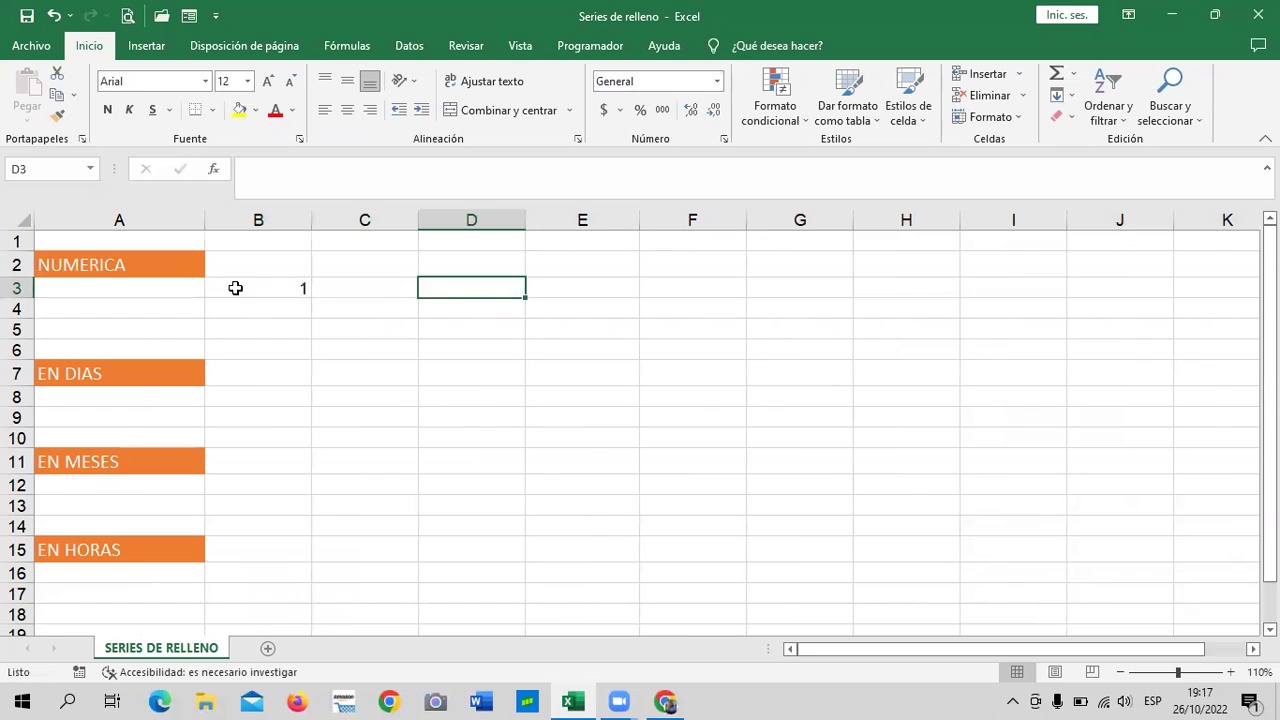
left_click(357, 288)
type("2")
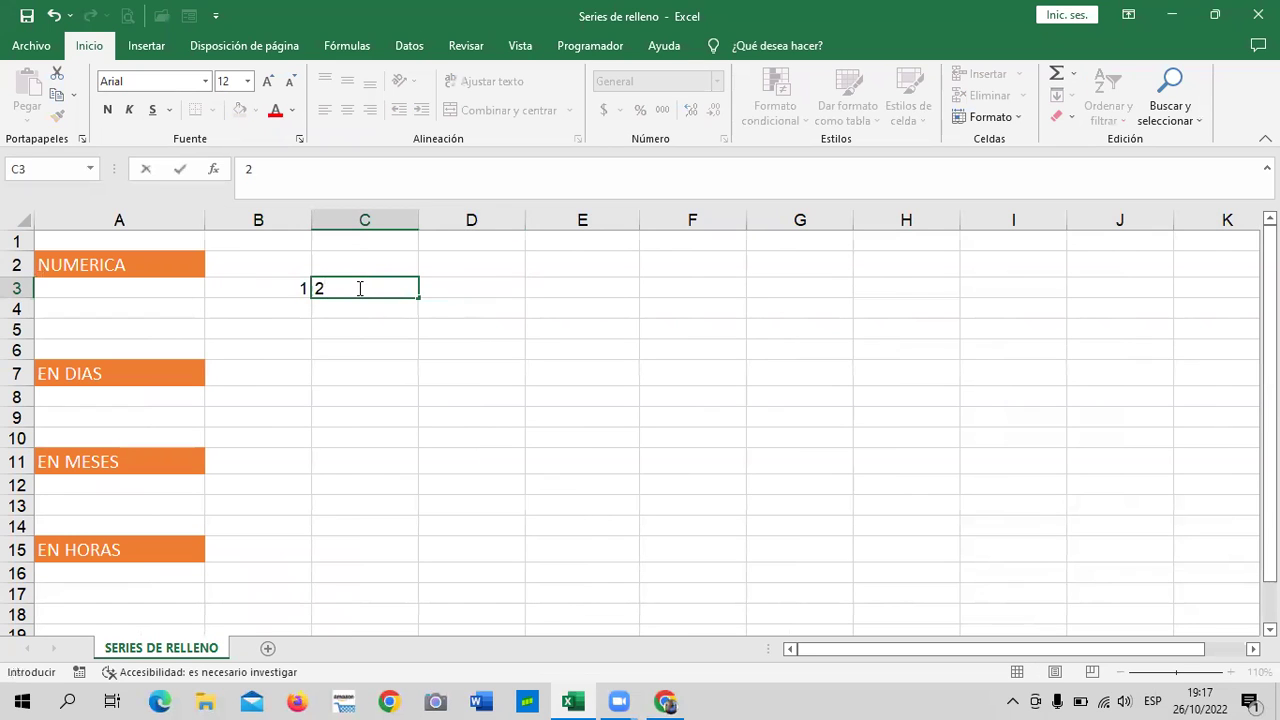
left_click(535, 303)
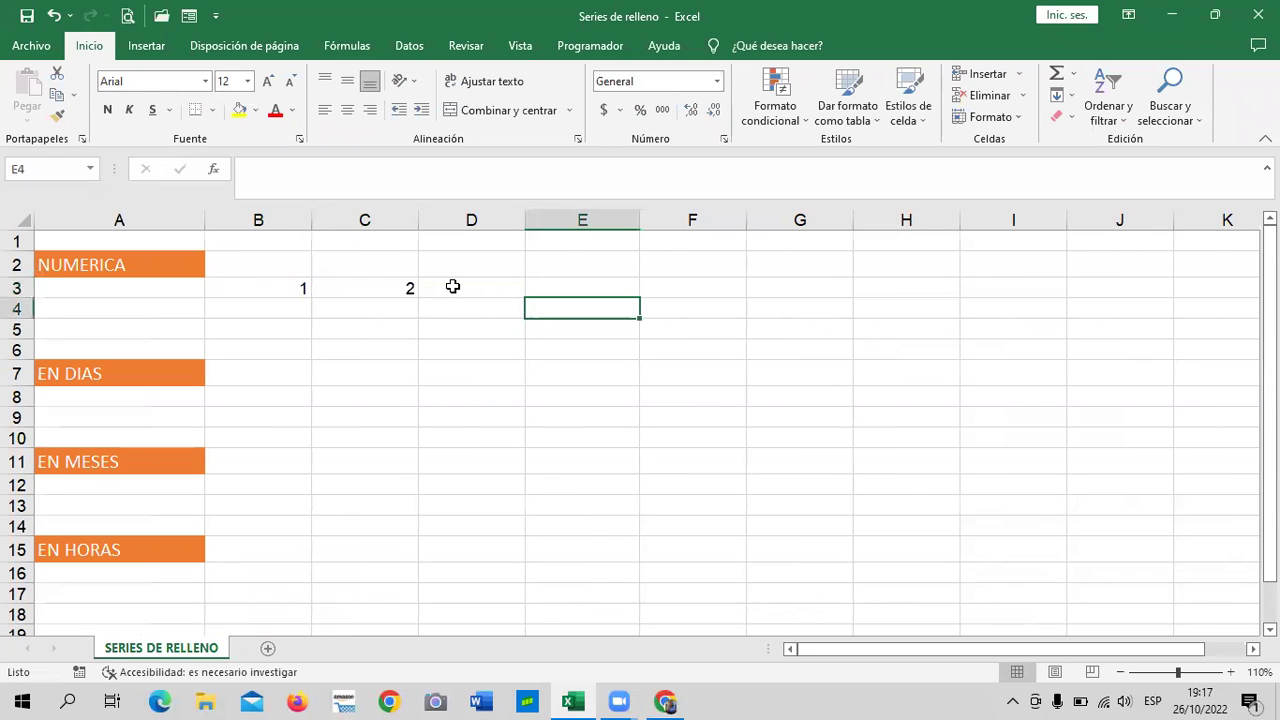
- Fill from the 1, 2 pair across row 3 so it counts 1 through 10 to K3
left_click(296, 289)
left_click(382, 293)
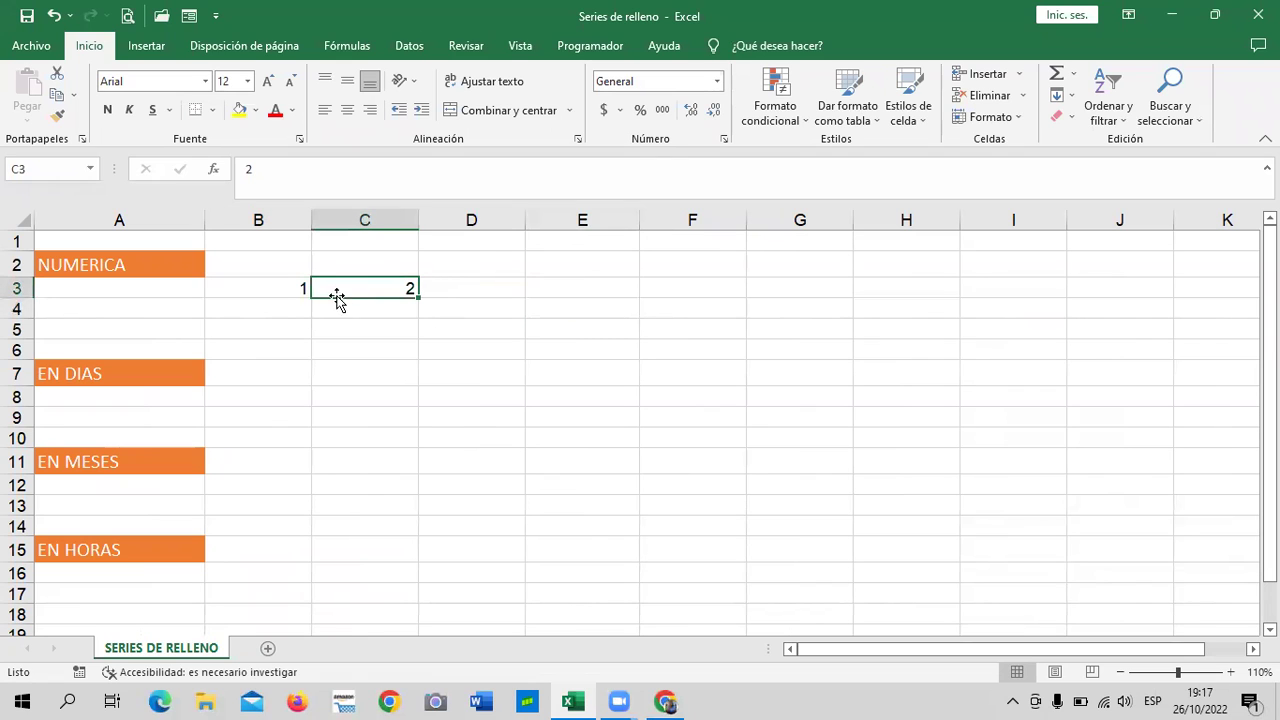
left_click_drag(292, 288, 375, 300)
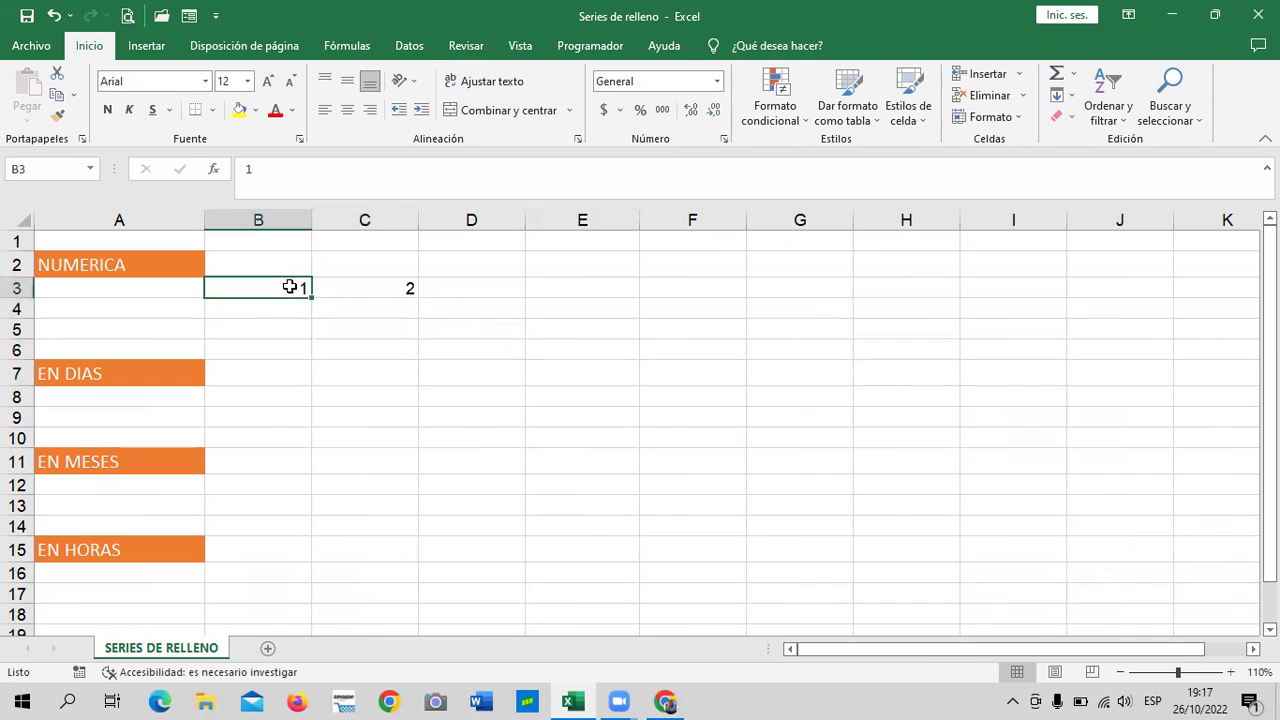
left_click(414, 392)
mouse_move(263, 289)
left_mouse_down()
mouse_move(831, 300)
mouse_move(1142, 287)
left_mouse_up()
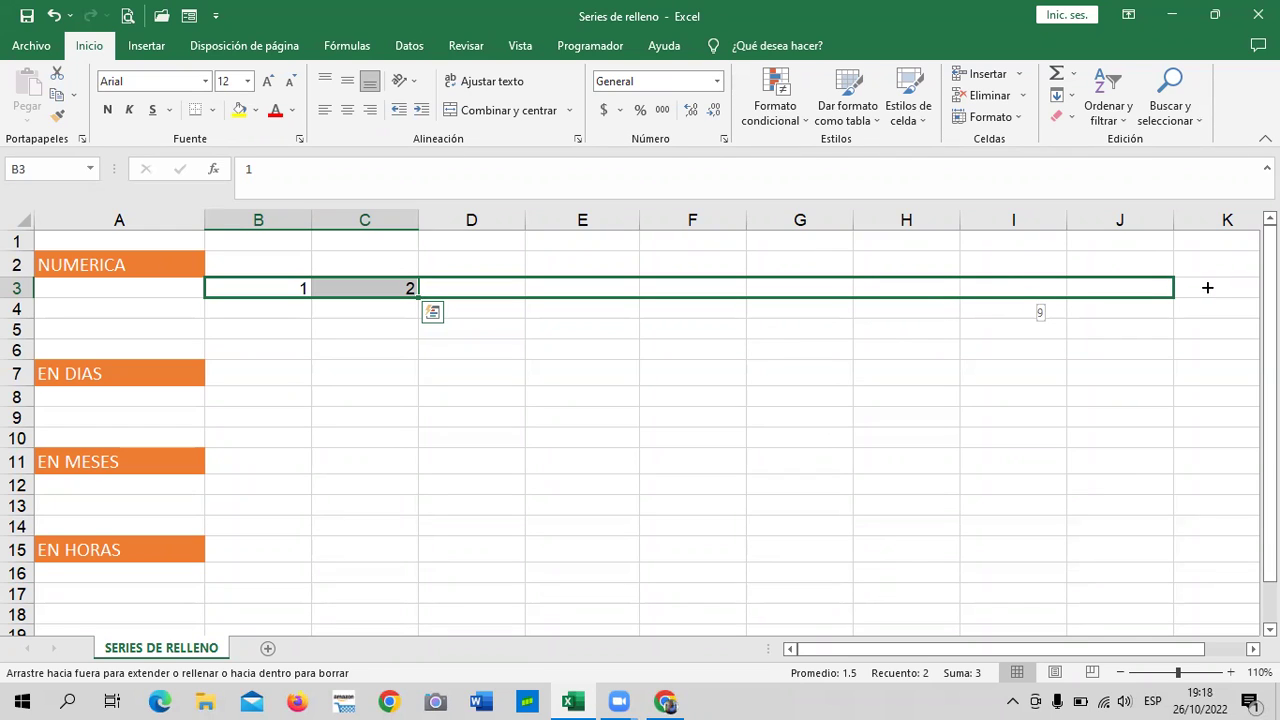
left_click_drag(1224, 287, 1231, 309)
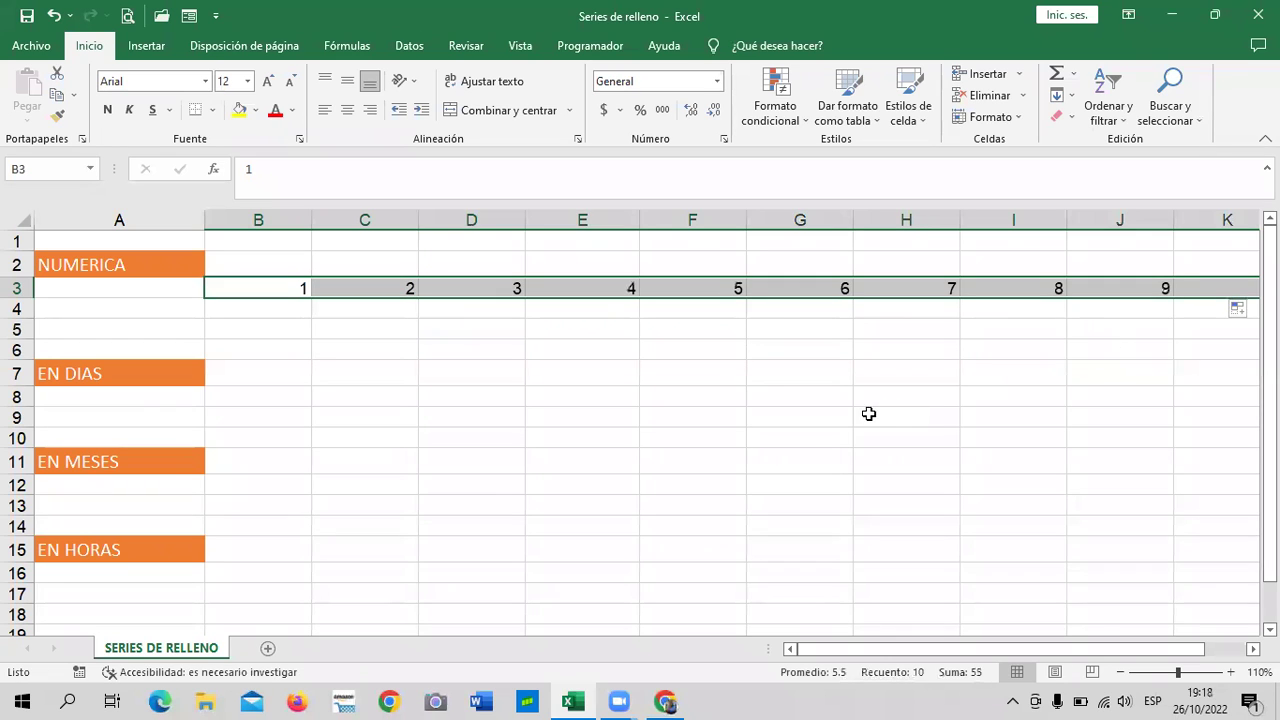
left_click(934, 460)
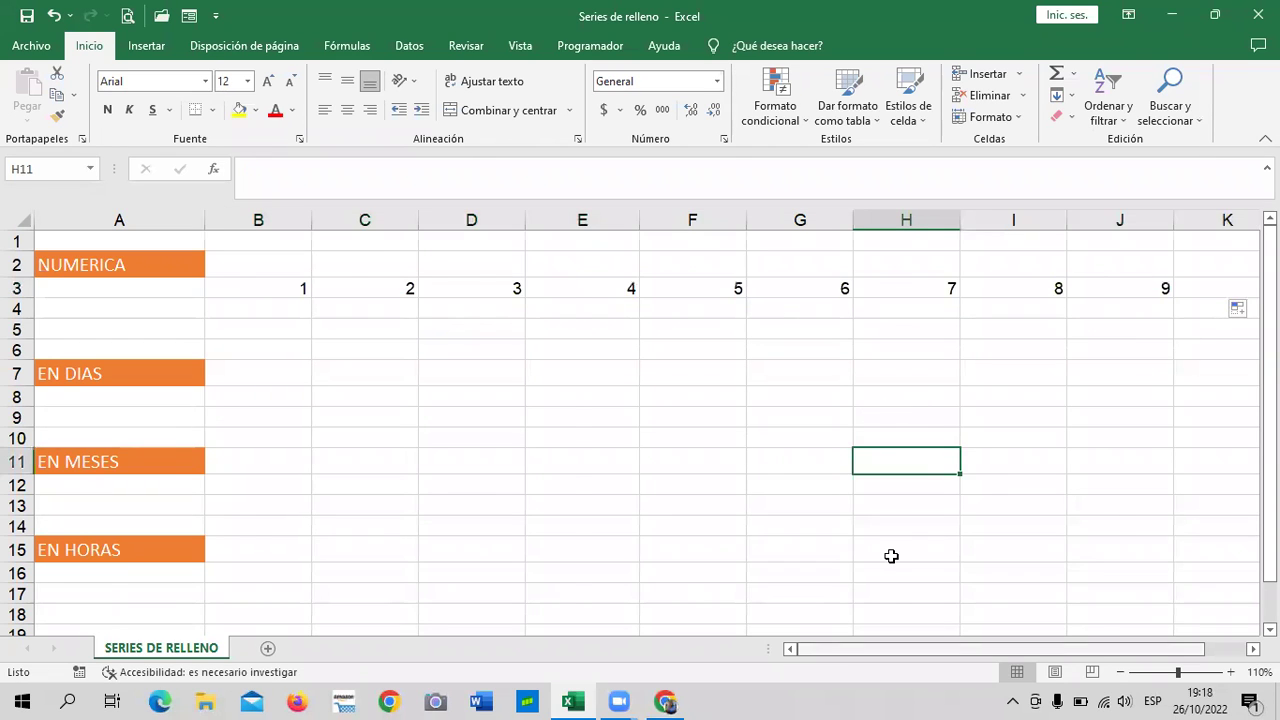
scroll(891, 556, "right", 1)
scroll(891, 556, "left", 1)
scroll(891, 556, "right", 1)
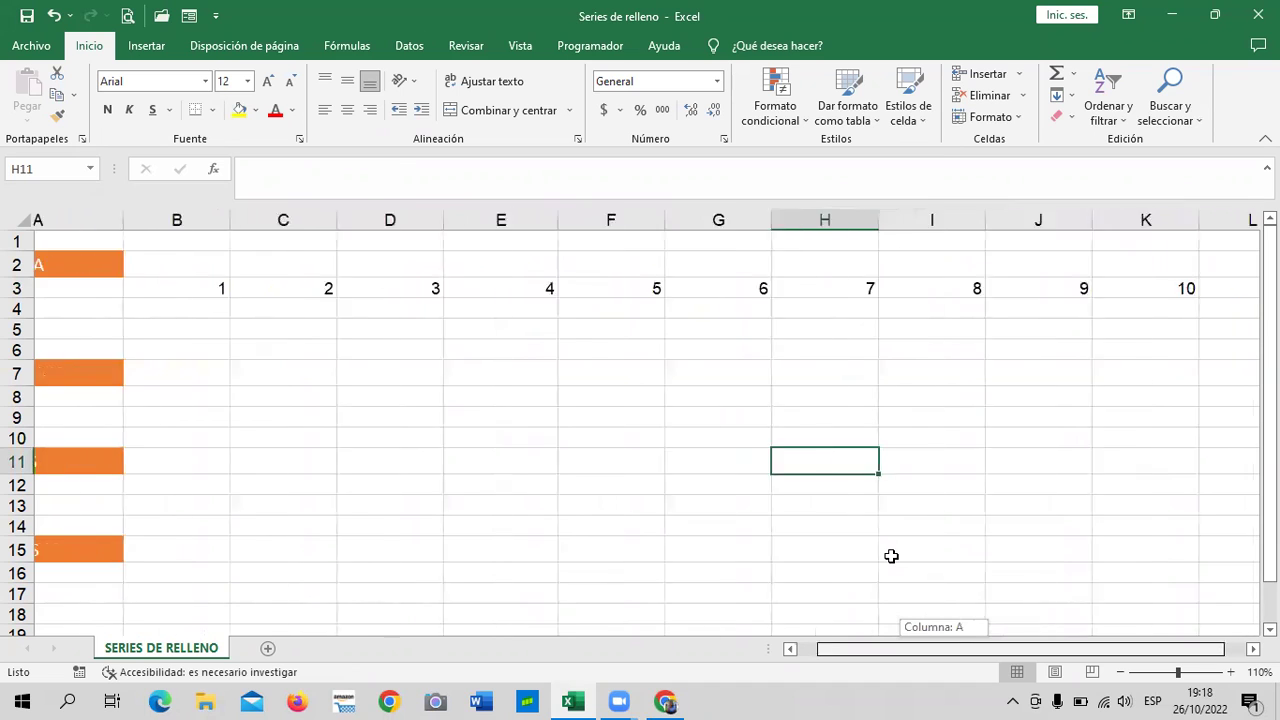
scroll(891, 556, "left", 1)
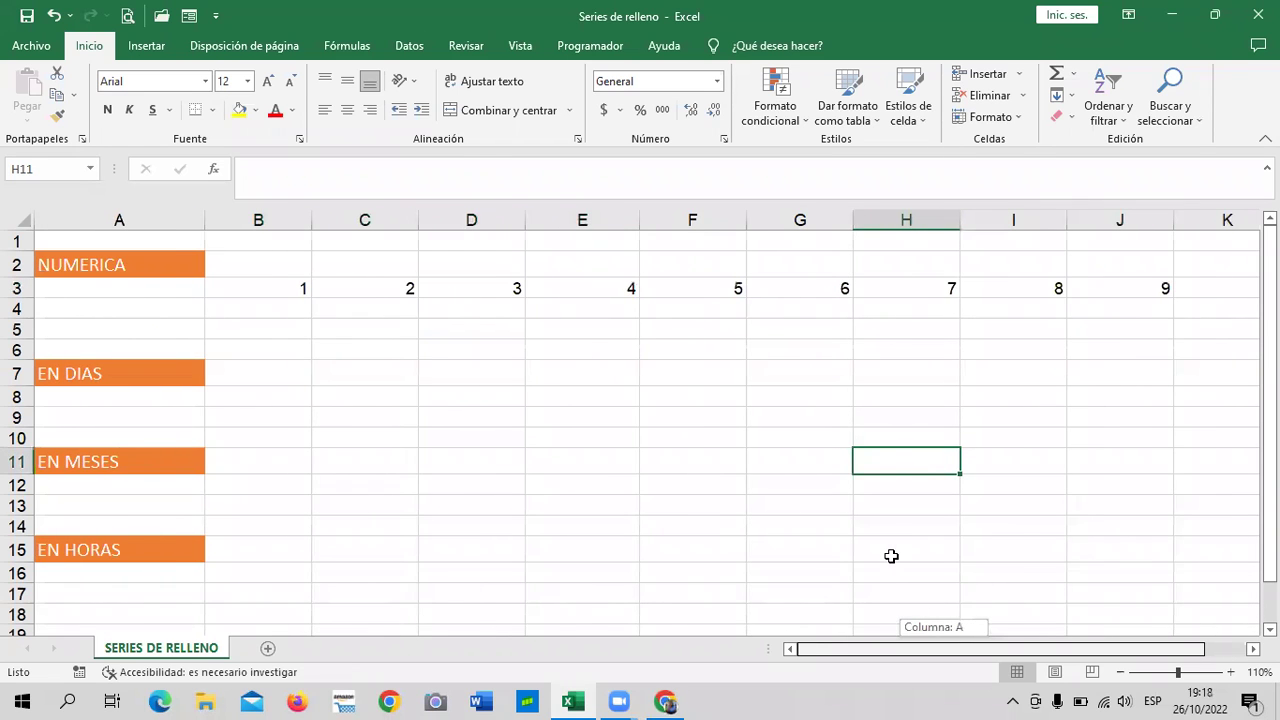
- Enter 3 in B4 and 6 in C4
left_click(314, 418)
left_click(263, 305)
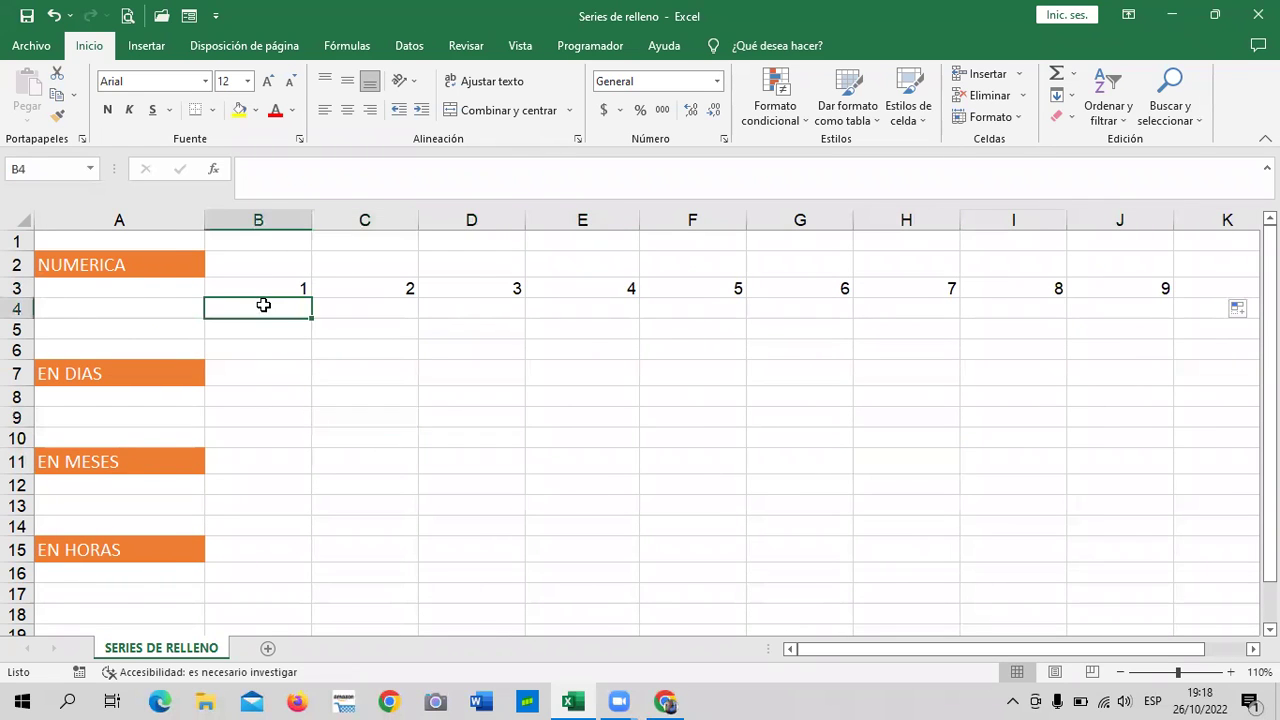
type("3")
key("Tab")
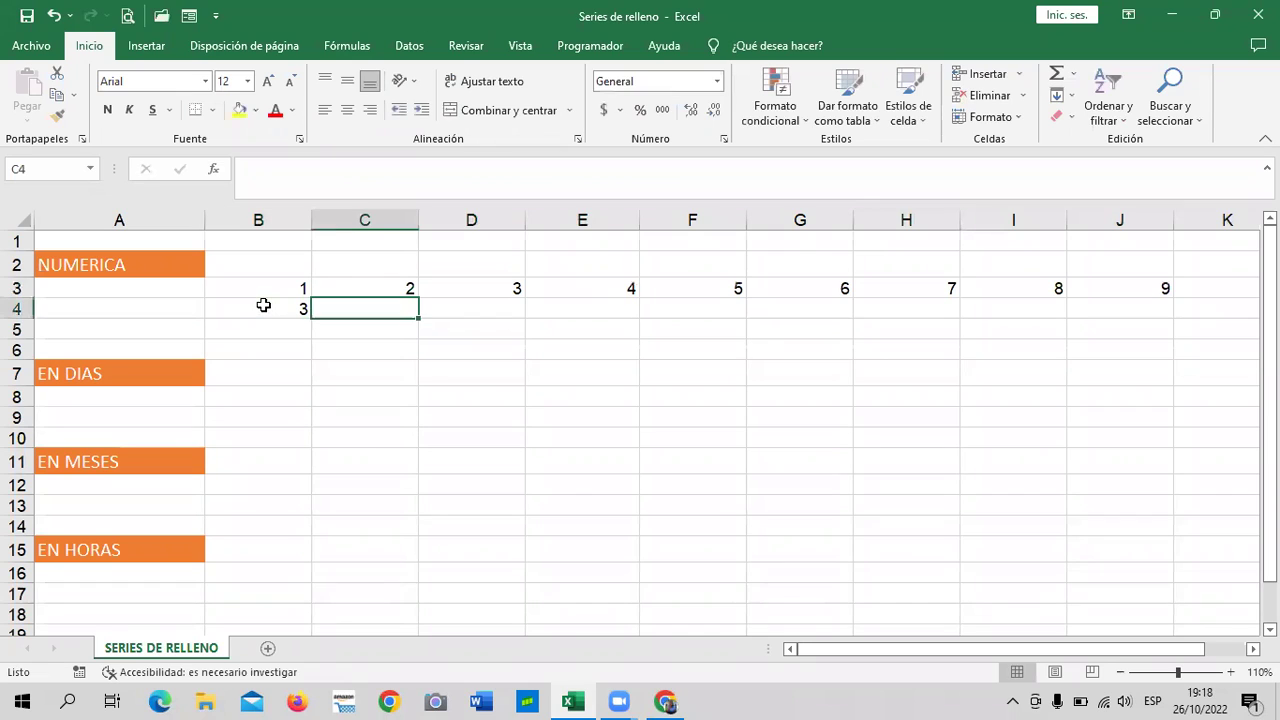
type("6")
left_click(515, 437)
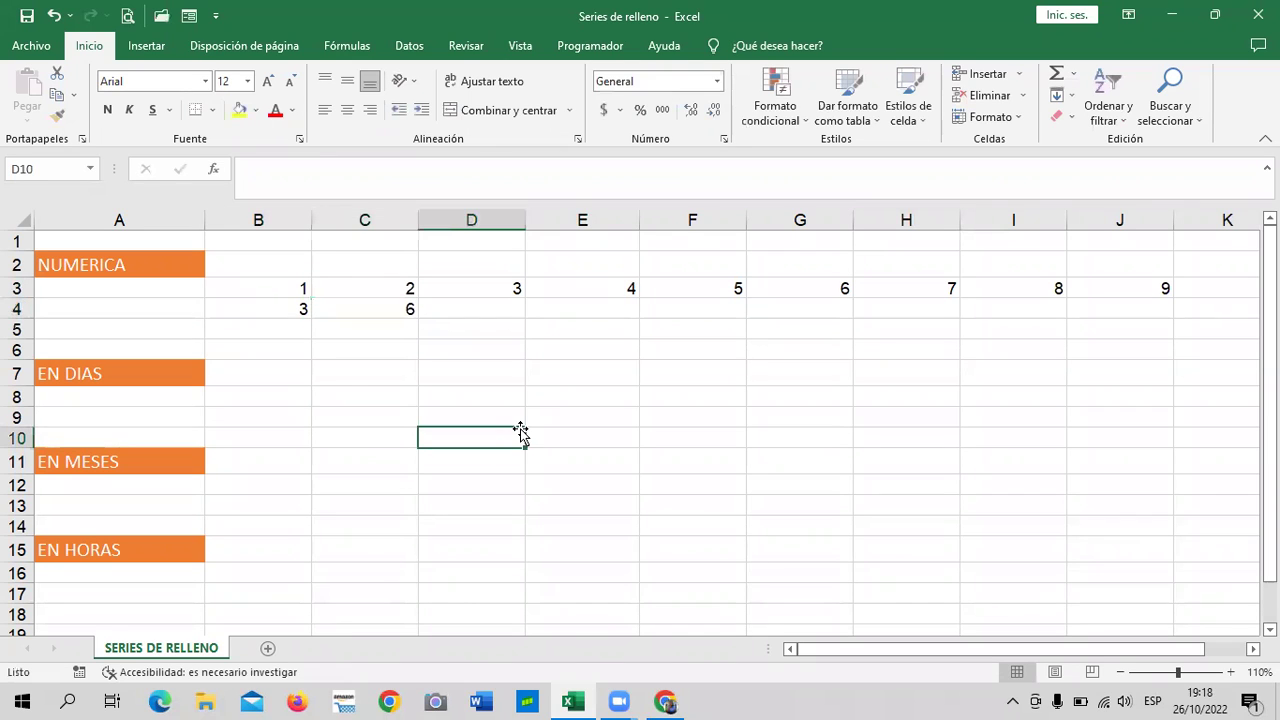
- Fill from the 3, 6 pair along row 4 up to 27 in J4
left_click(294, 314)
left_click(424, 432)
left_click_drag(297, 309, 343, 309)
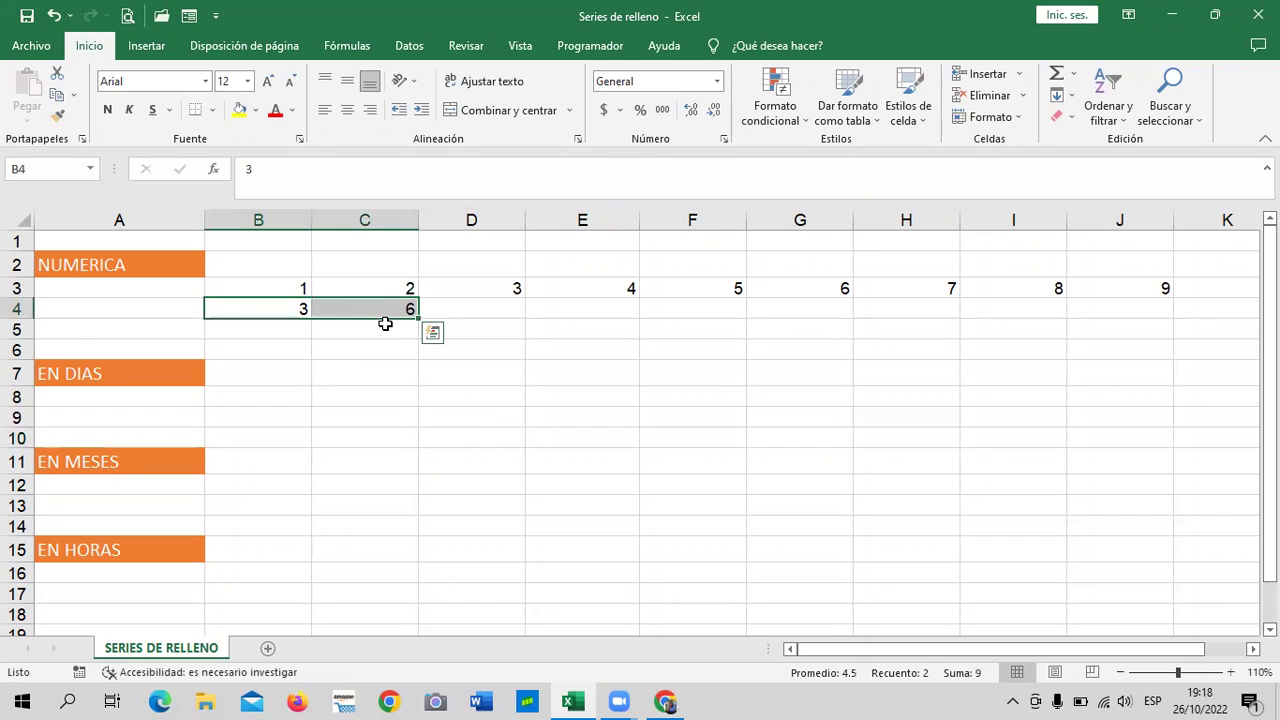
mouse_move(419, 318)
left_mouse_down()
mouse_move(986, 345)
mouse_move(1143, 337)
left_mouse_up()
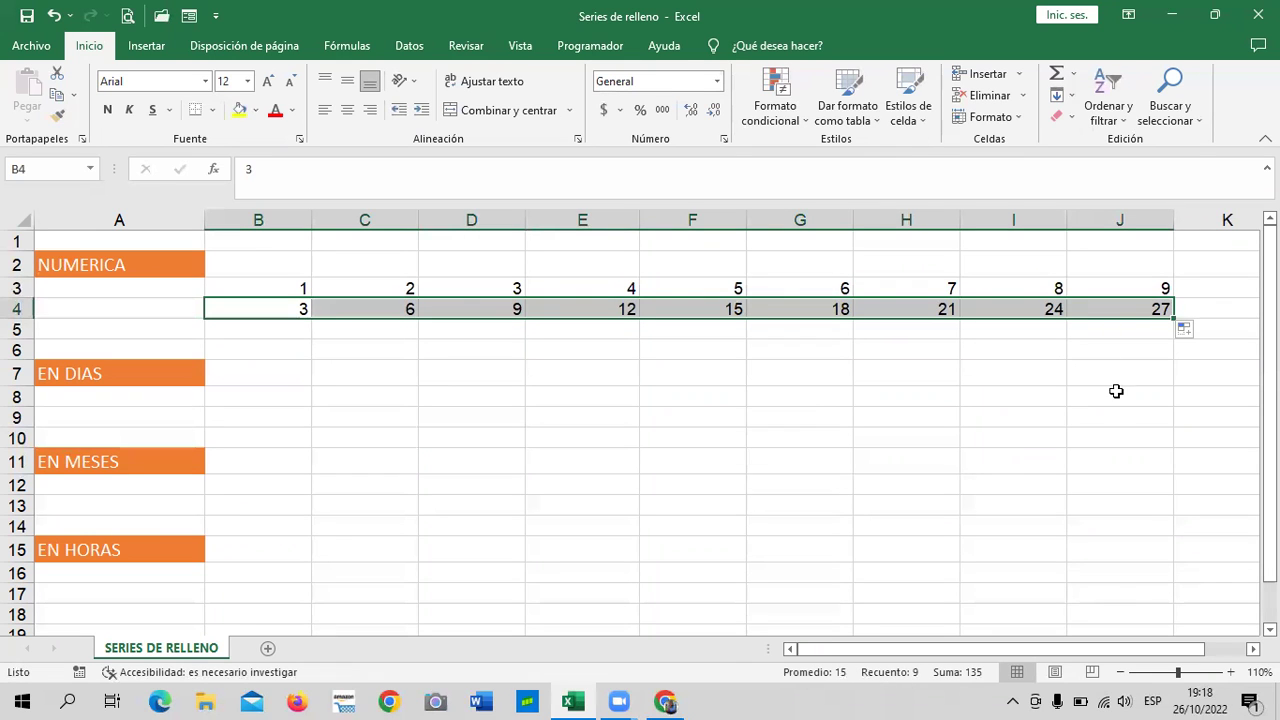
scroll(1116, 588, "right", 1)
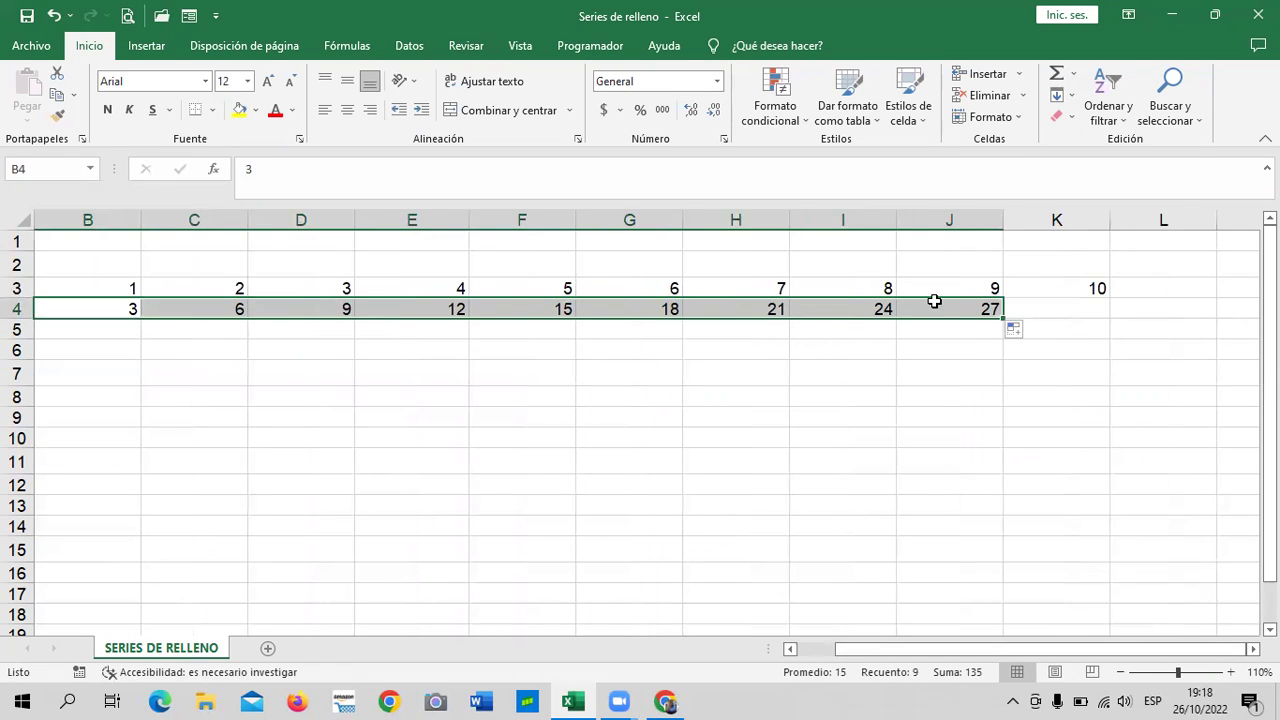
- Try extending the 27 into K4 with Fill Series, then delete the resulting 28
left_click(991, 320)
left_click_drag(1003, 316, 1094, 320)
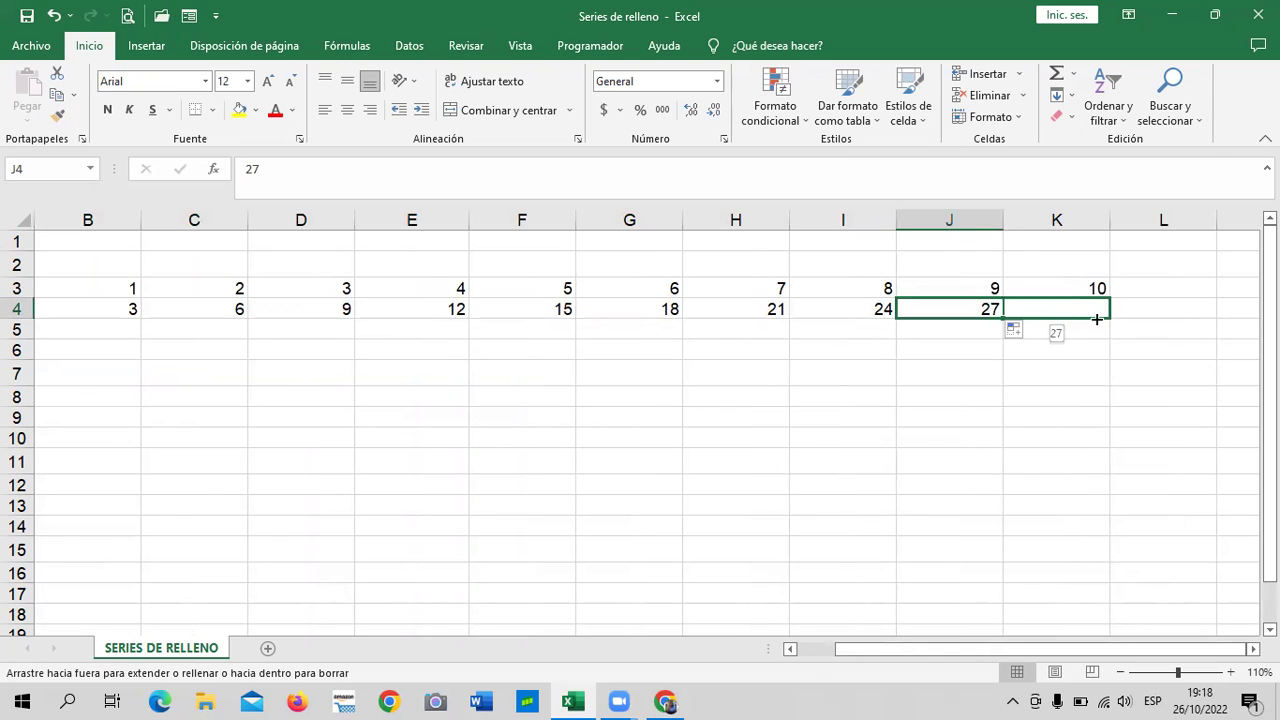
left_click(1124, 334)
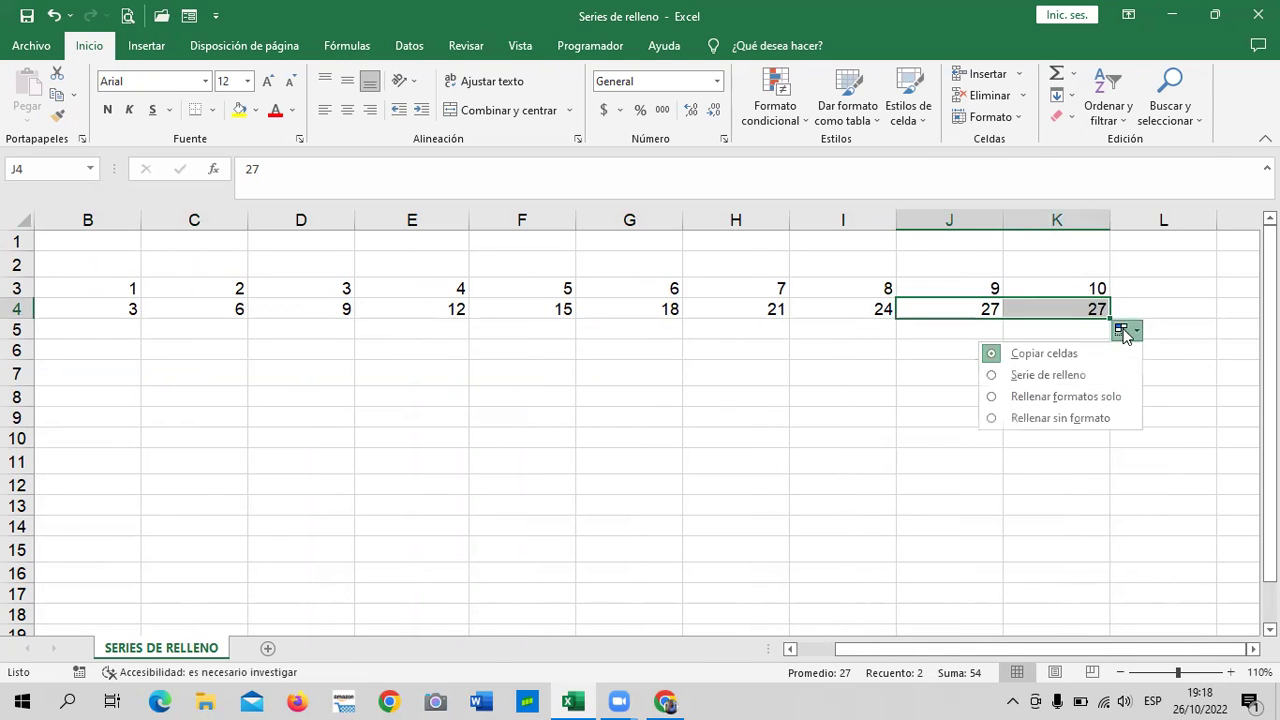
left_click(1100, 371)
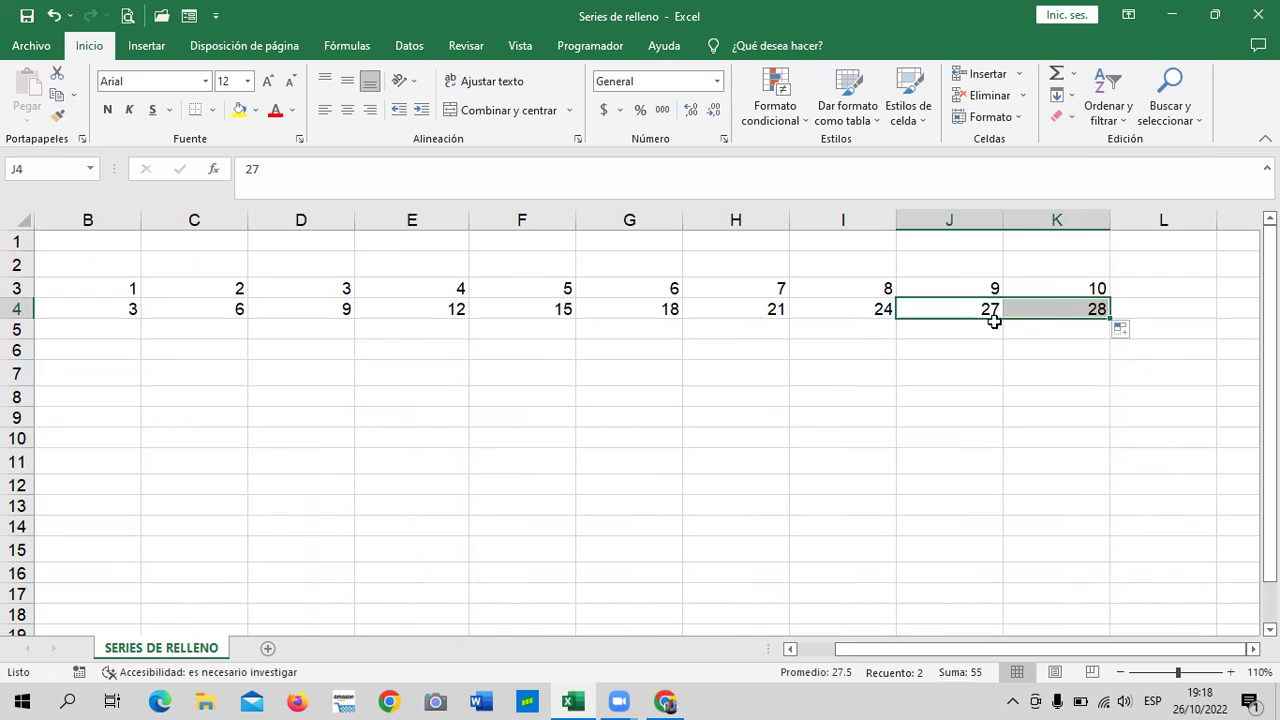
left_click(982, 350)
left_click(1053, 318)
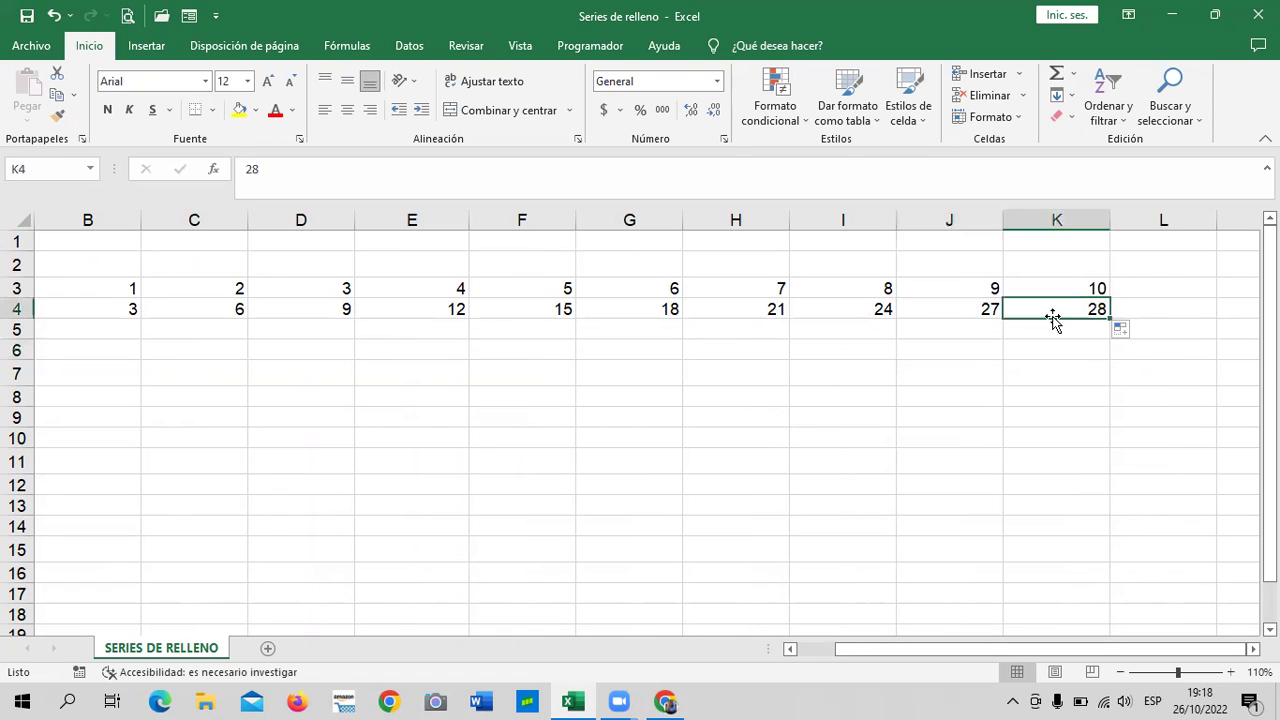
key("Delete")
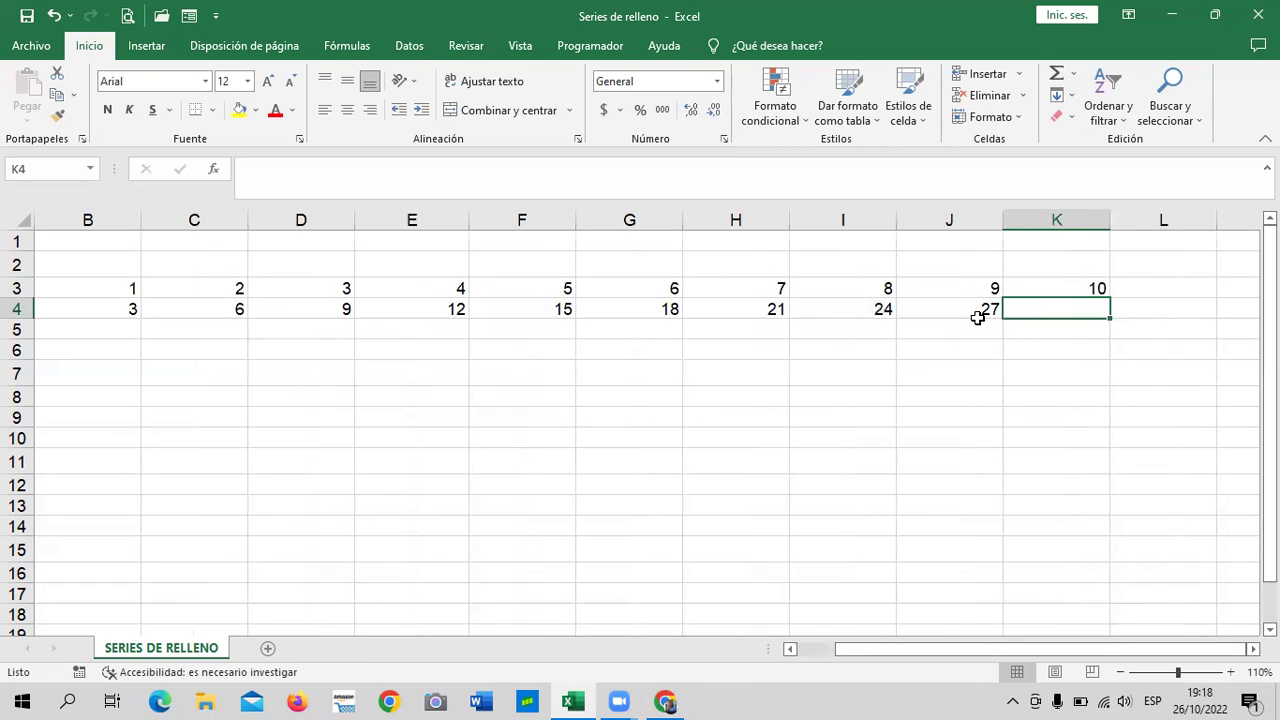
- Extend the 24, 27 pair so K4 ends the multiples-of-three series at 30
left_click(976, 314)
left_click(972, 392)
left_click(948, 334)
left_click_drag(888, 313, 1095, 320)
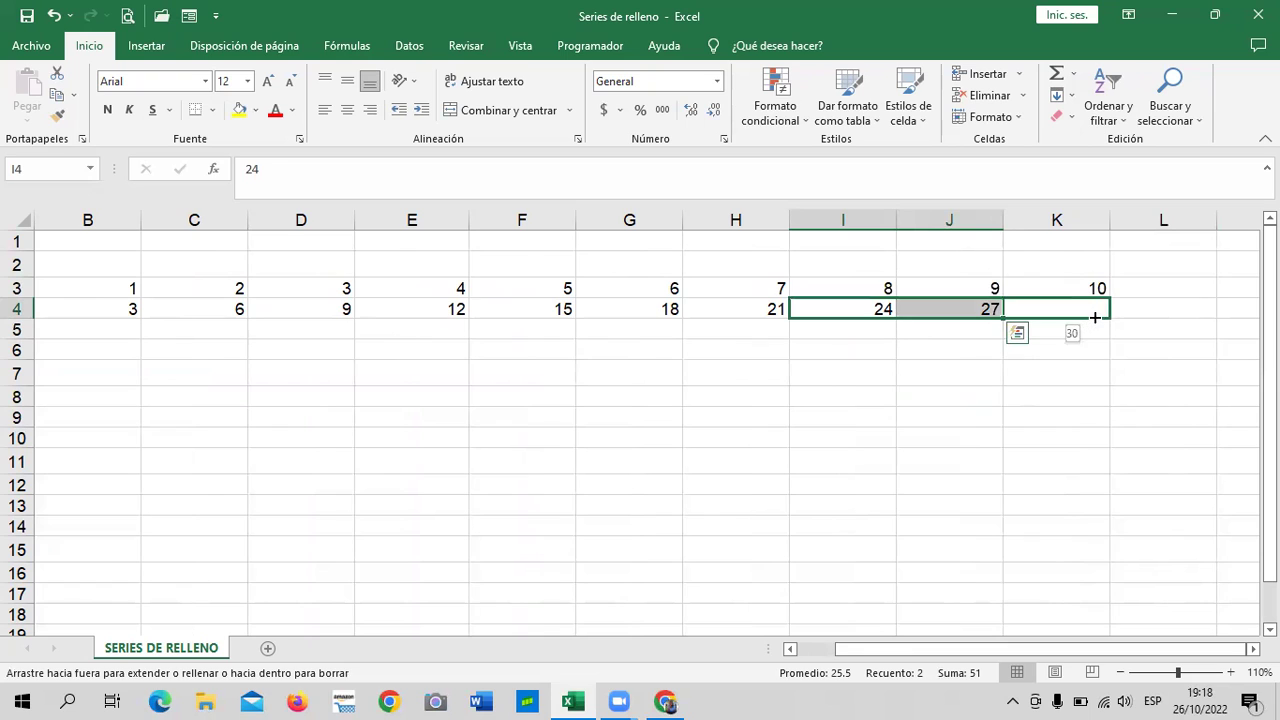
left_click(1046, 411)
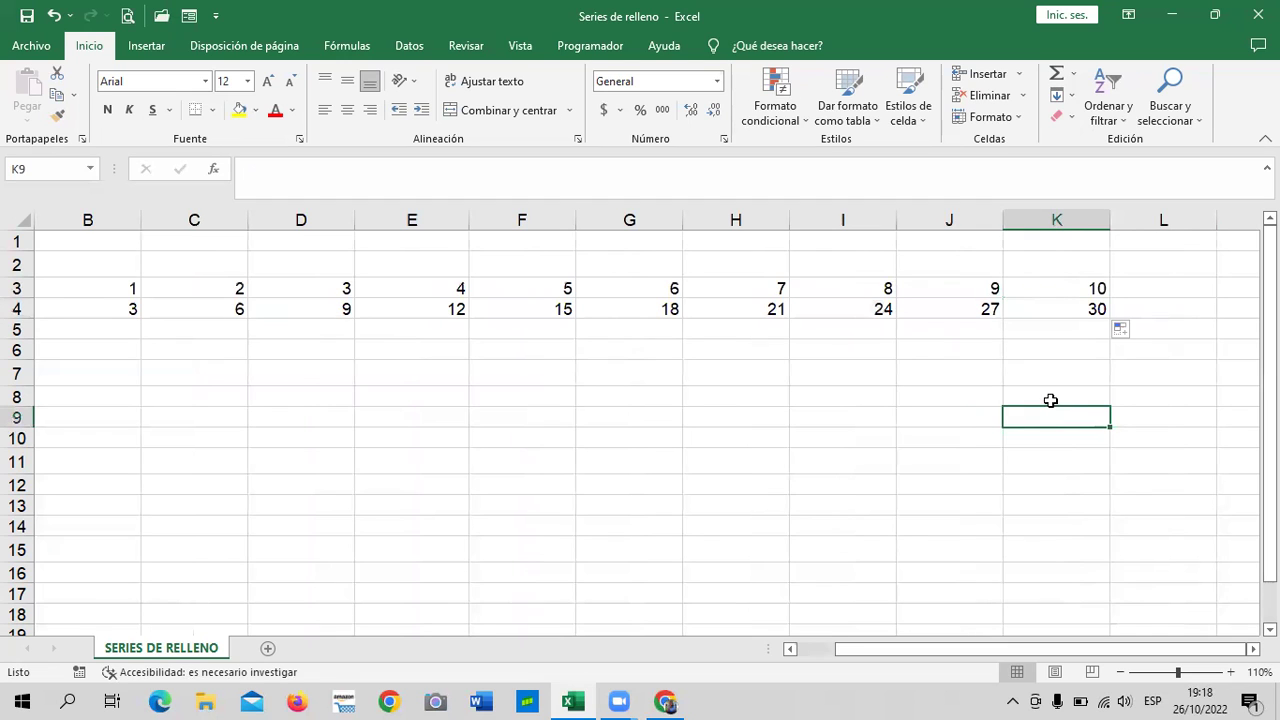
scroll(1054, 565, "left", 1)
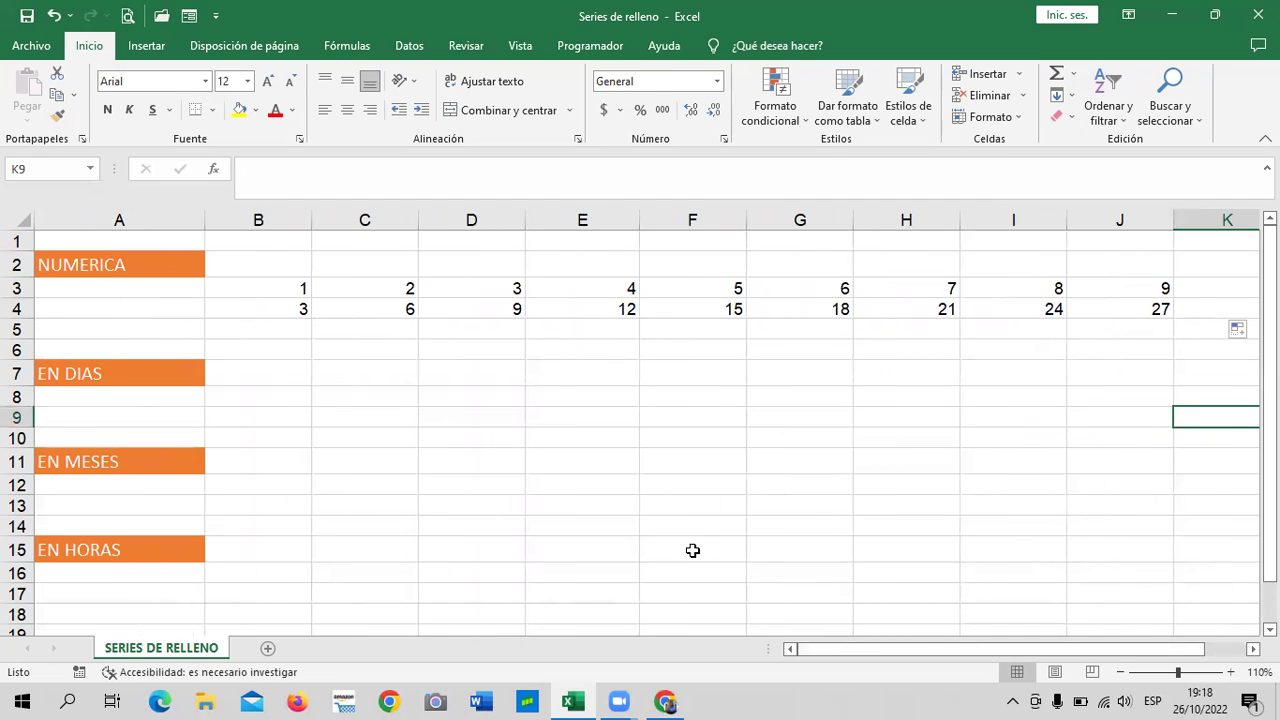
left_click(692, 550)
left_click(239, 328)
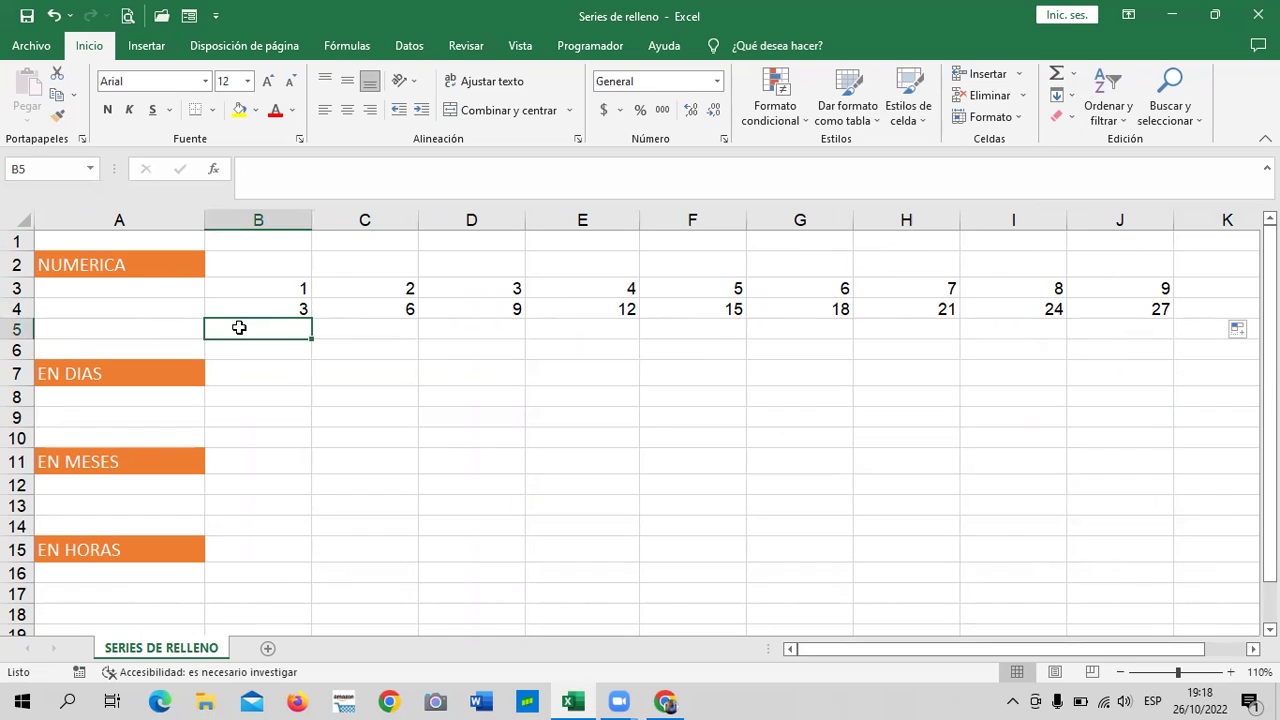
- Enter 10 and 20 in B5:C5 and fill row 5 by tens up to 100 in K5
type("10")
key("Tab")
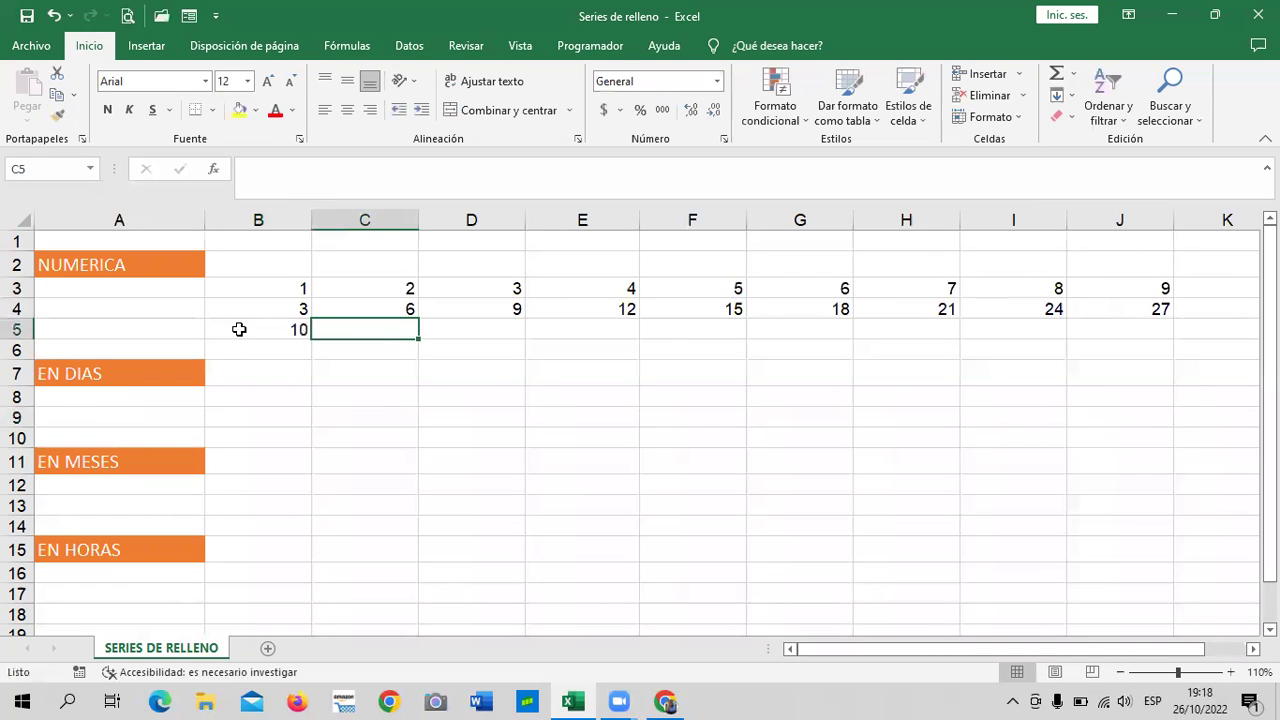
type("20")
left_click(541, 419)
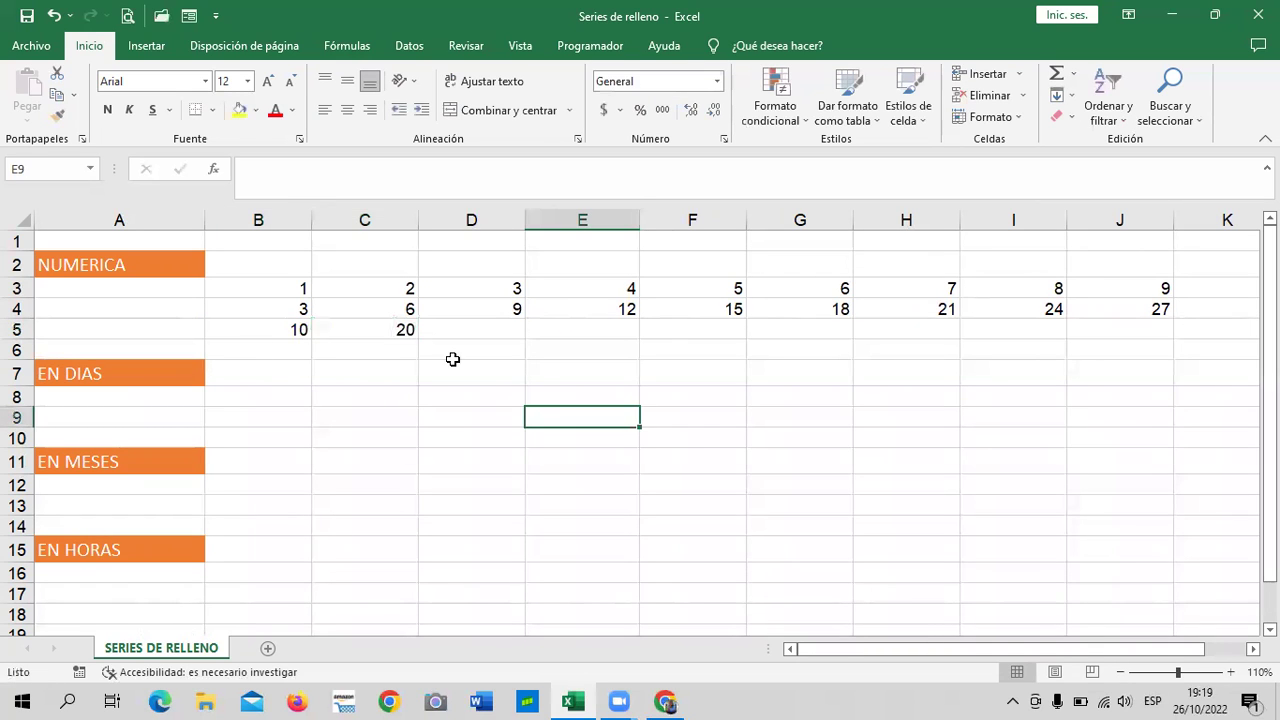
left_click_drag(297, 328, 366, 329)
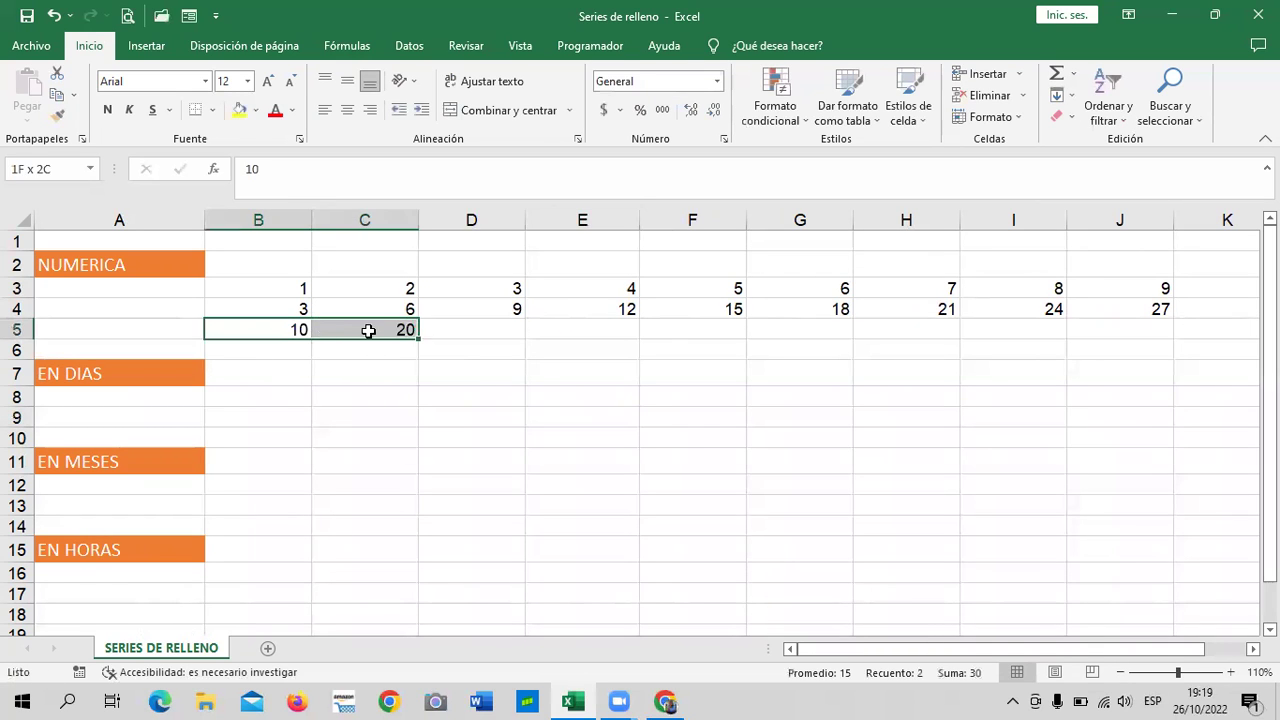
left_click(424, 333)
mouse_move(298, 329)
left_mouse_down()
mouse_move(1175, 362)
mouse_move(1116, 350)
left_mouse_up()
left_click(1100, 438)
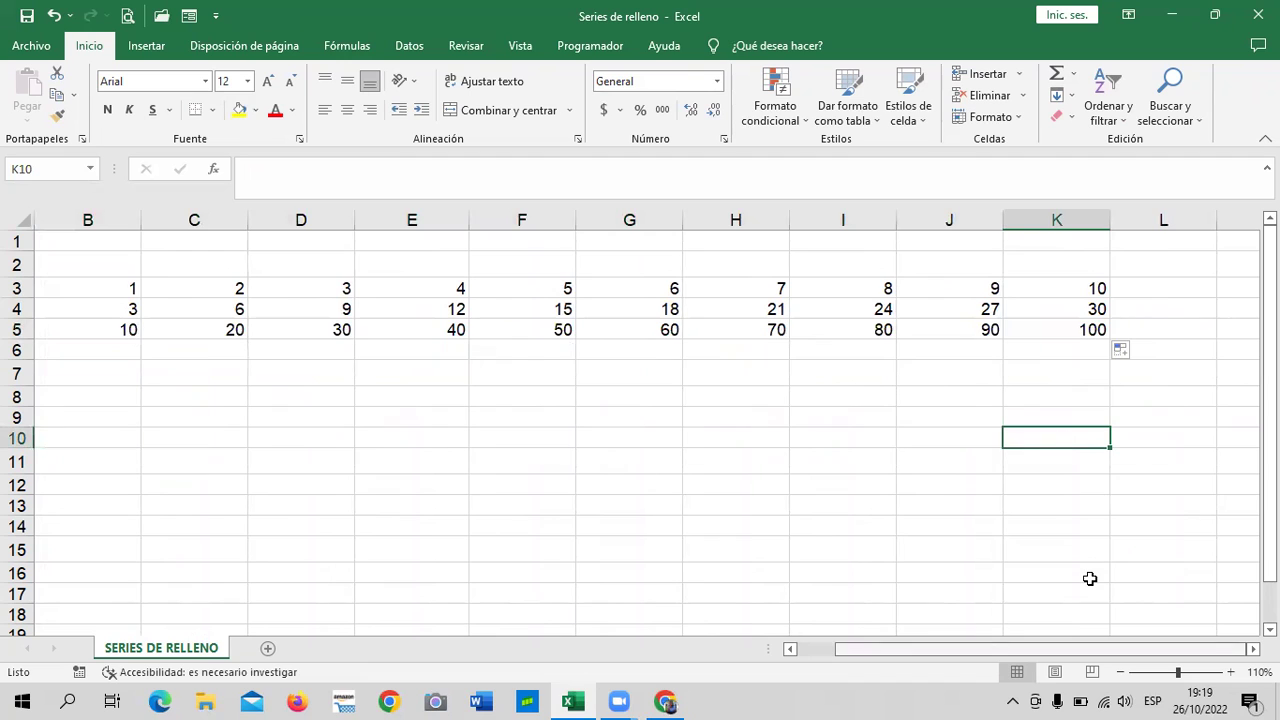
scroll(1090, 579, "left", 2)
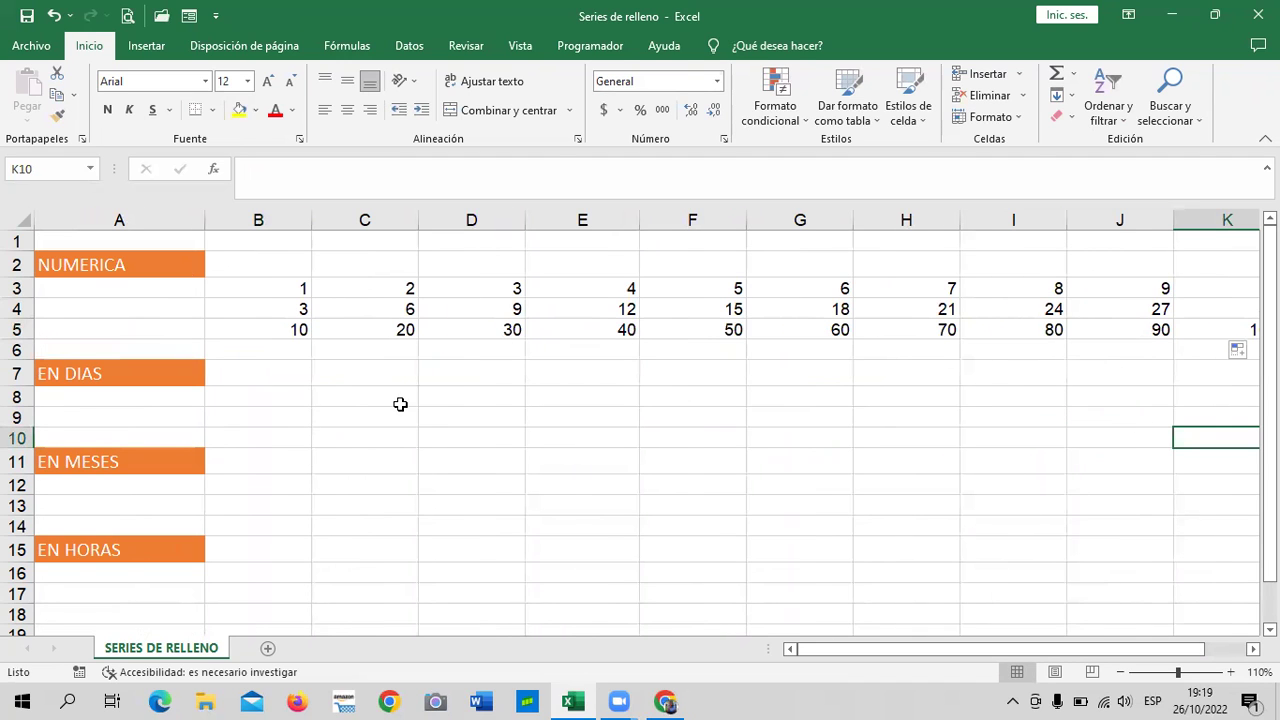
- Enter 100 in B6 and 90 in C6, then fill row 6 rightward descending by tens
left_click(300, 352)
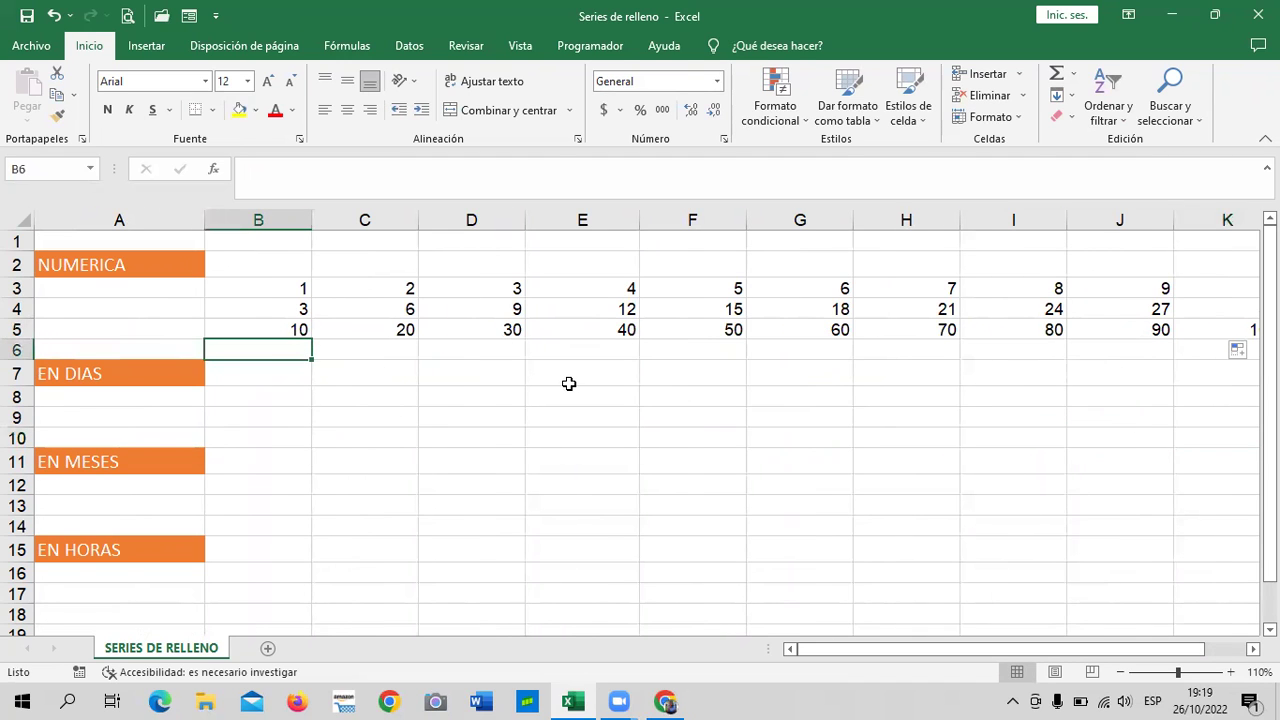
type("90")
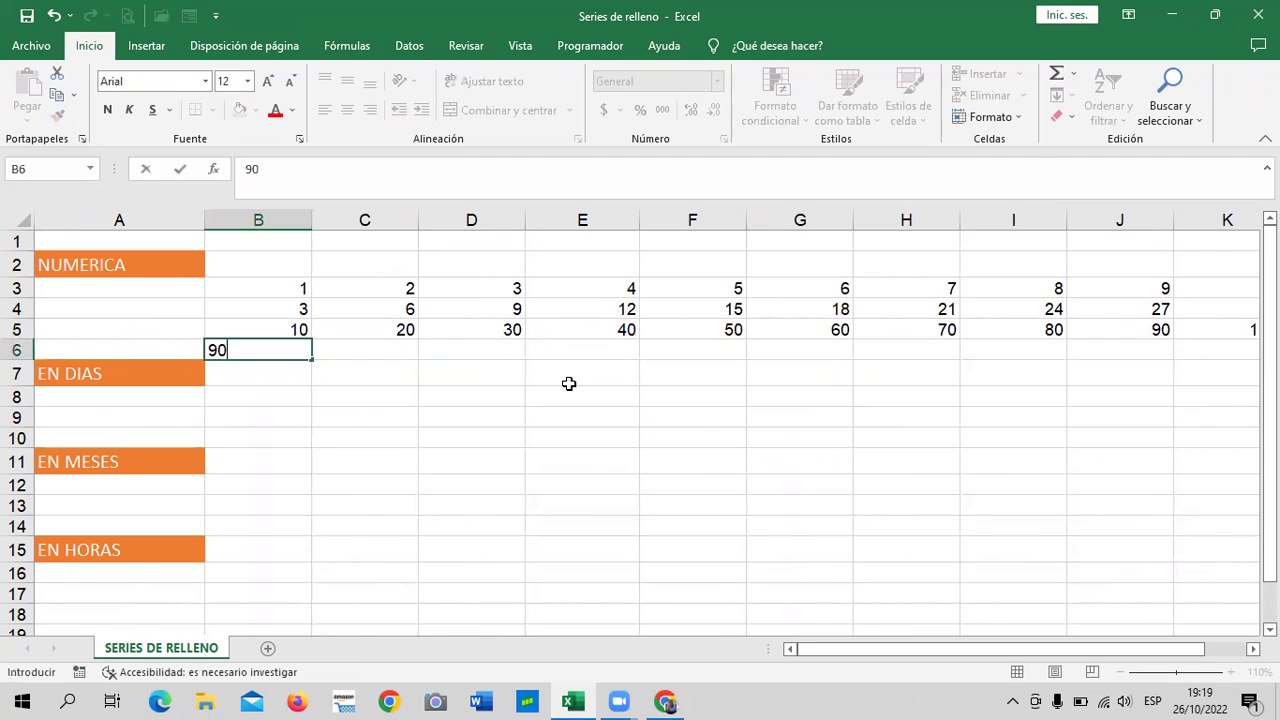
key("Tab")
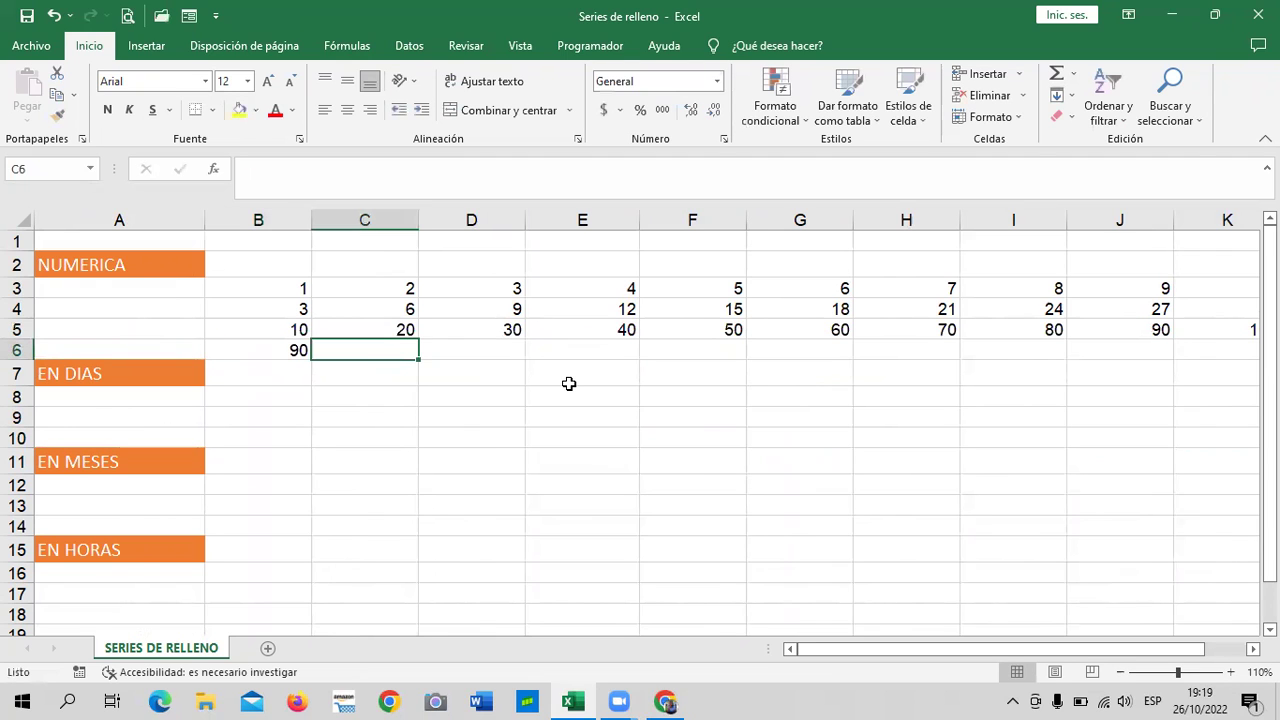
left_click(290, 348)
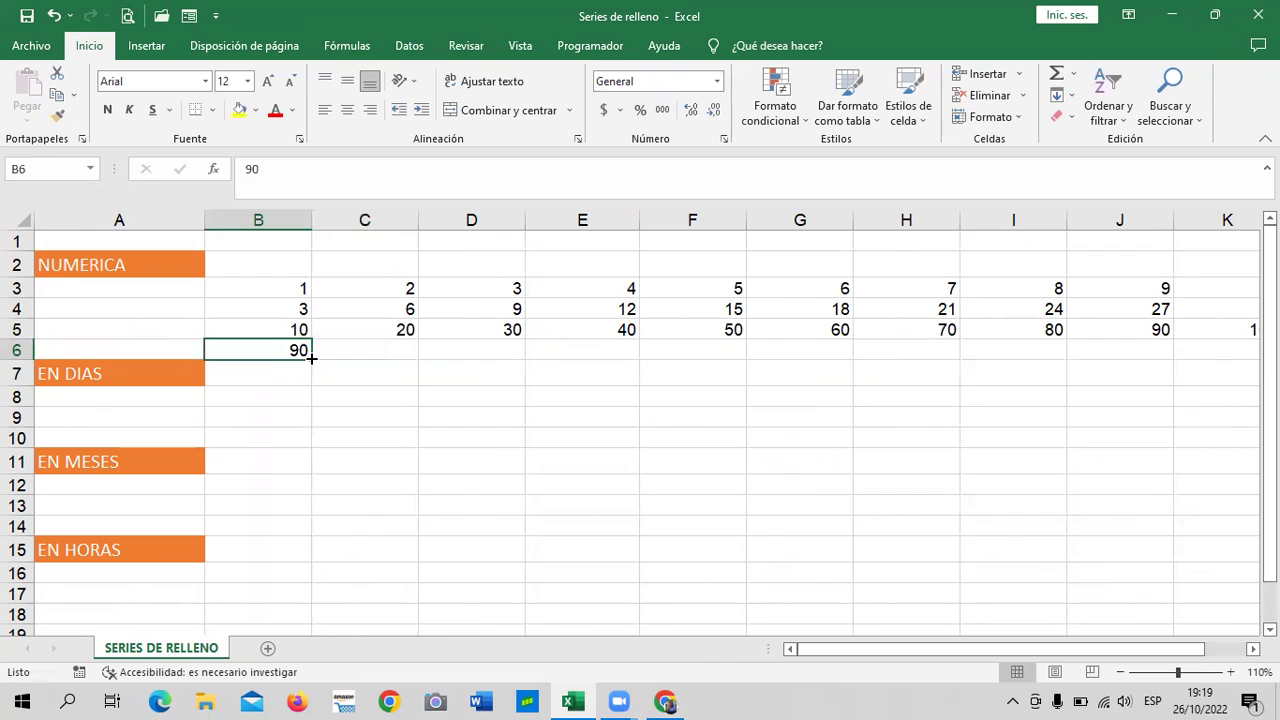
type("100")
key("Tab")
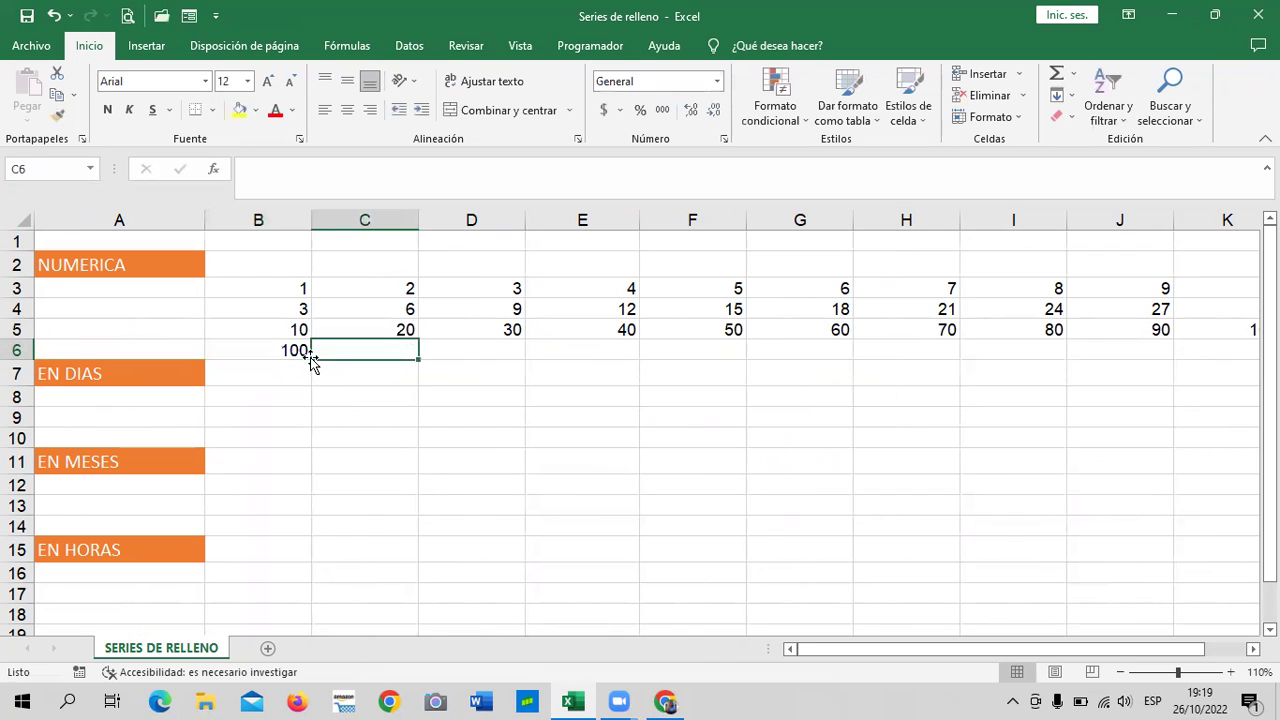
type("90")
left_click(528, 414)
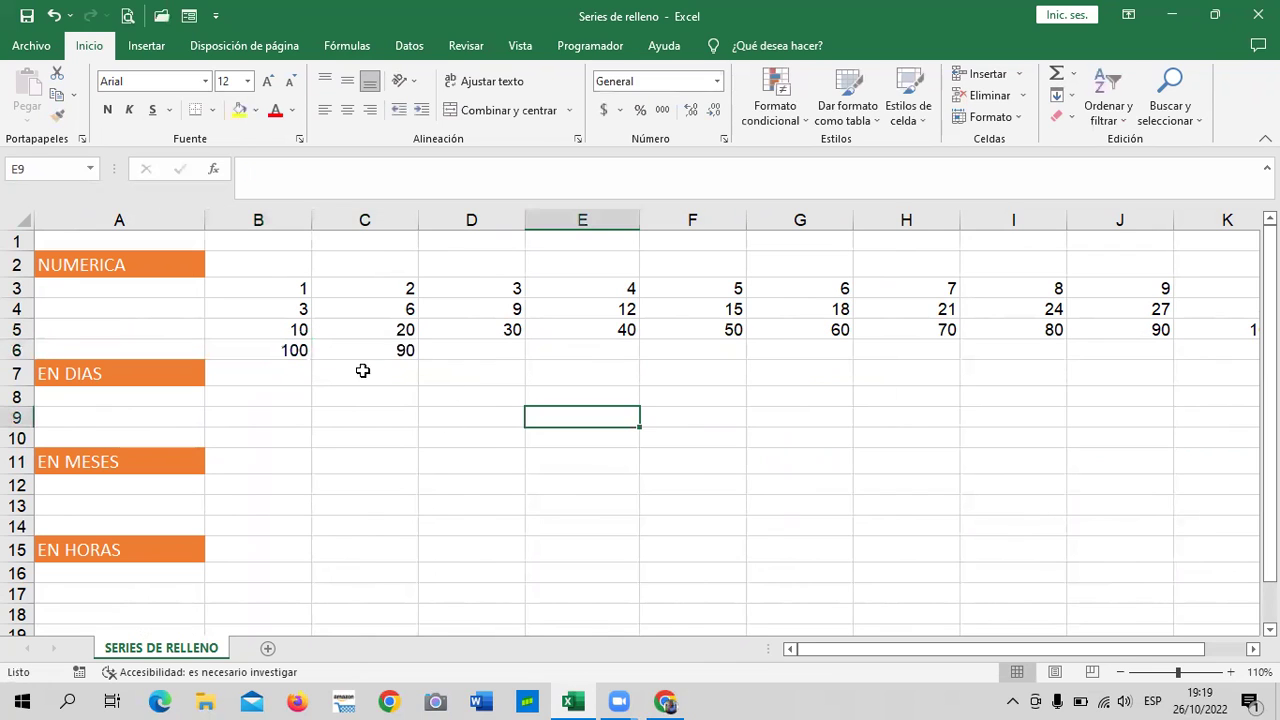
mouse_move(296, 350)
left_mouse_down()
mouse_move(1123, 375)
mouse_move(1031, 371)
left_mouse_up()
left_click(891, 458)
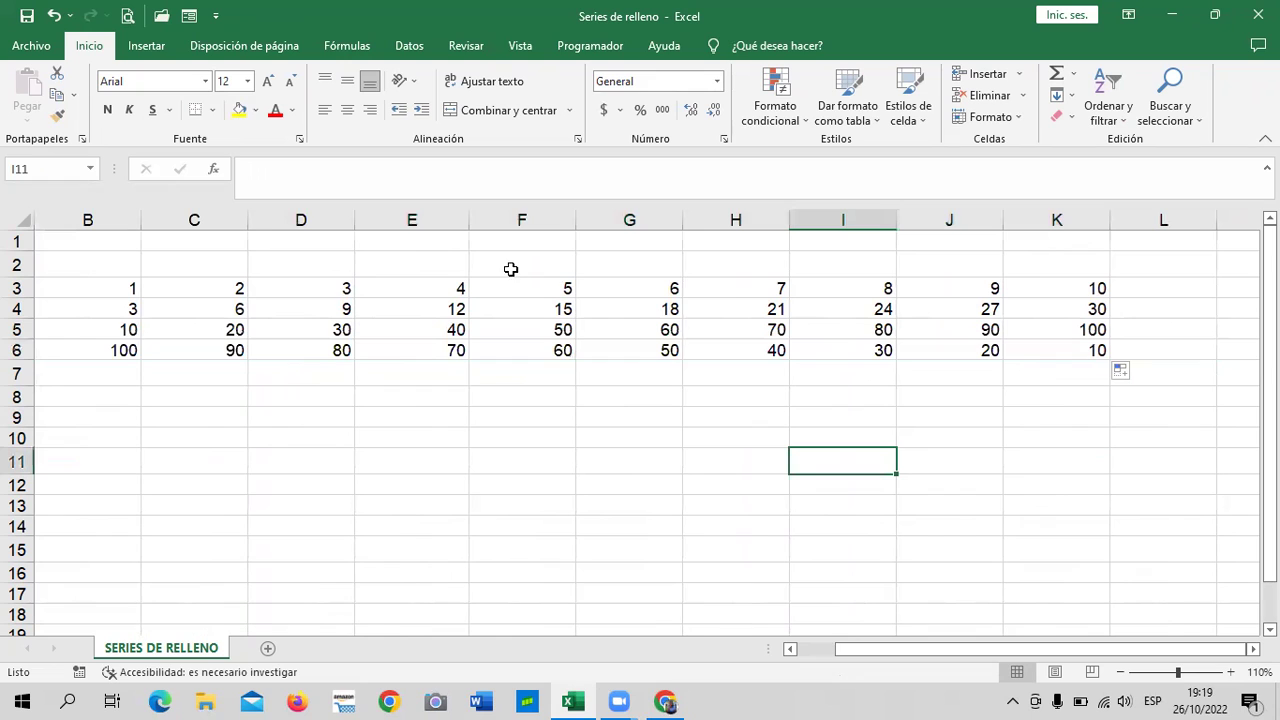
scroll(1003, 590, "left", 2)
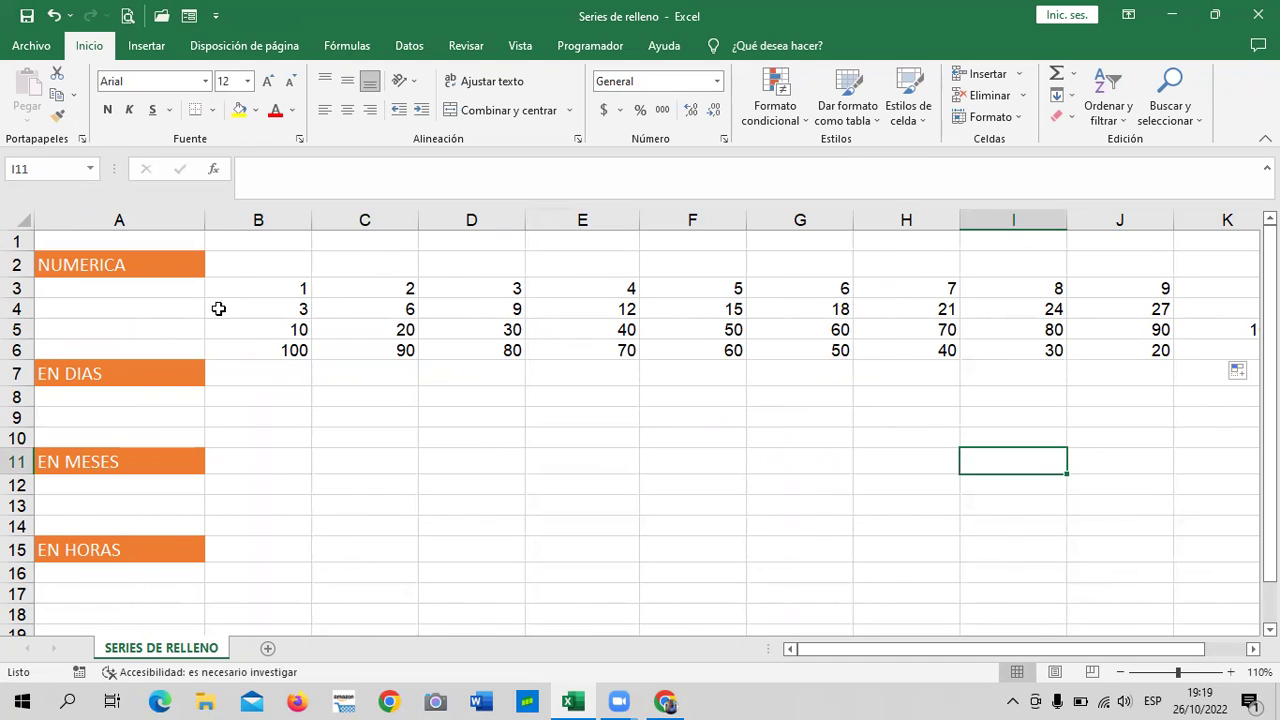
left_click_drag(300, 288, 393, 289)
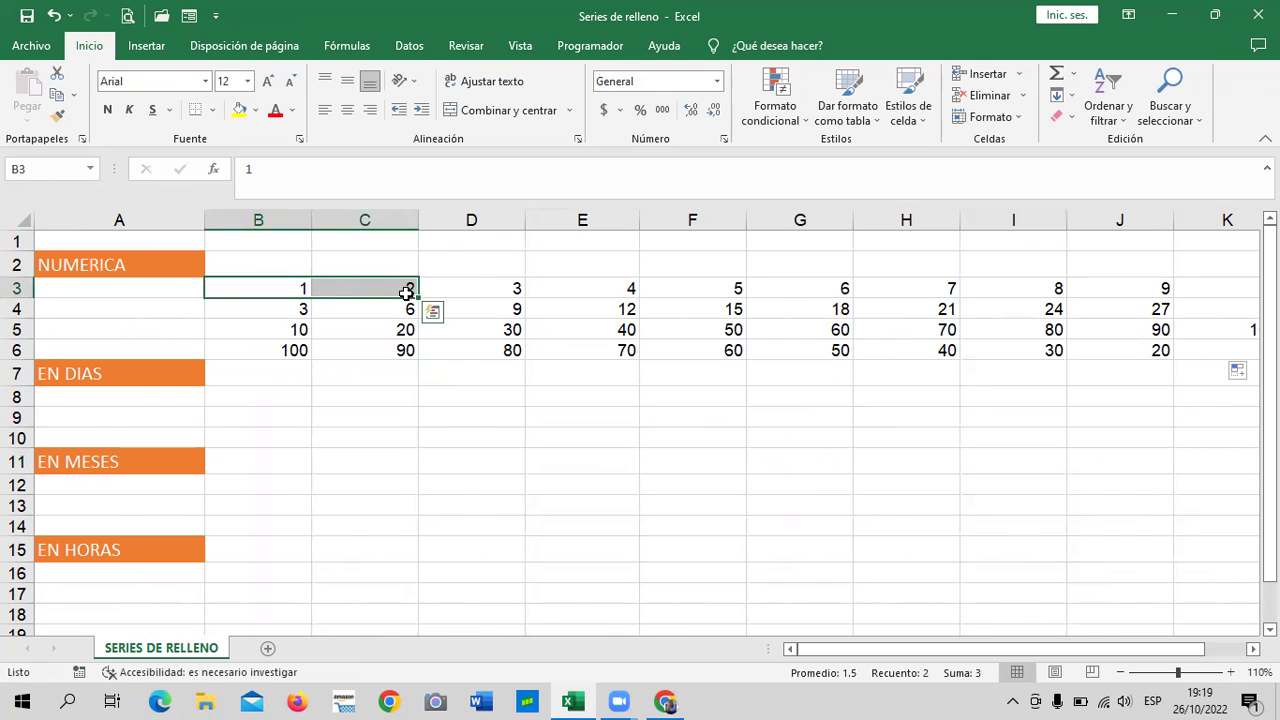
left_click(434, 436)
left_click_drag(289, 288, 398, 288)
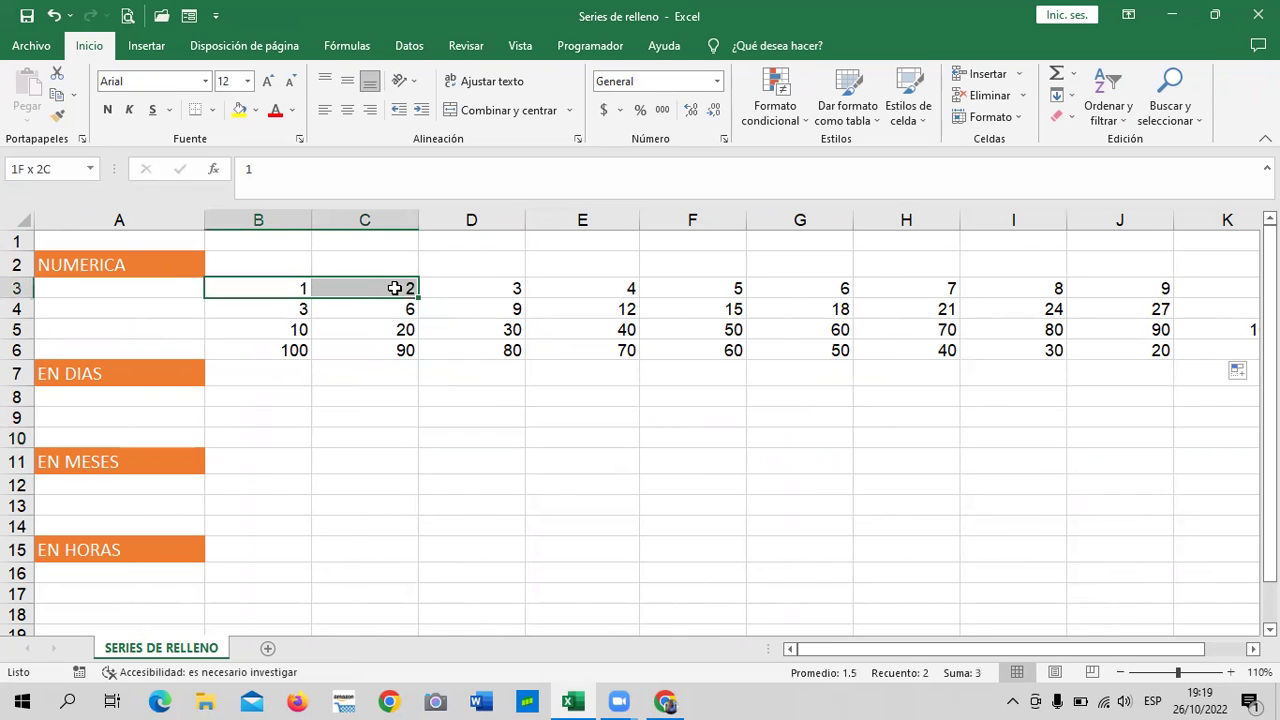
left_click(397, 433)
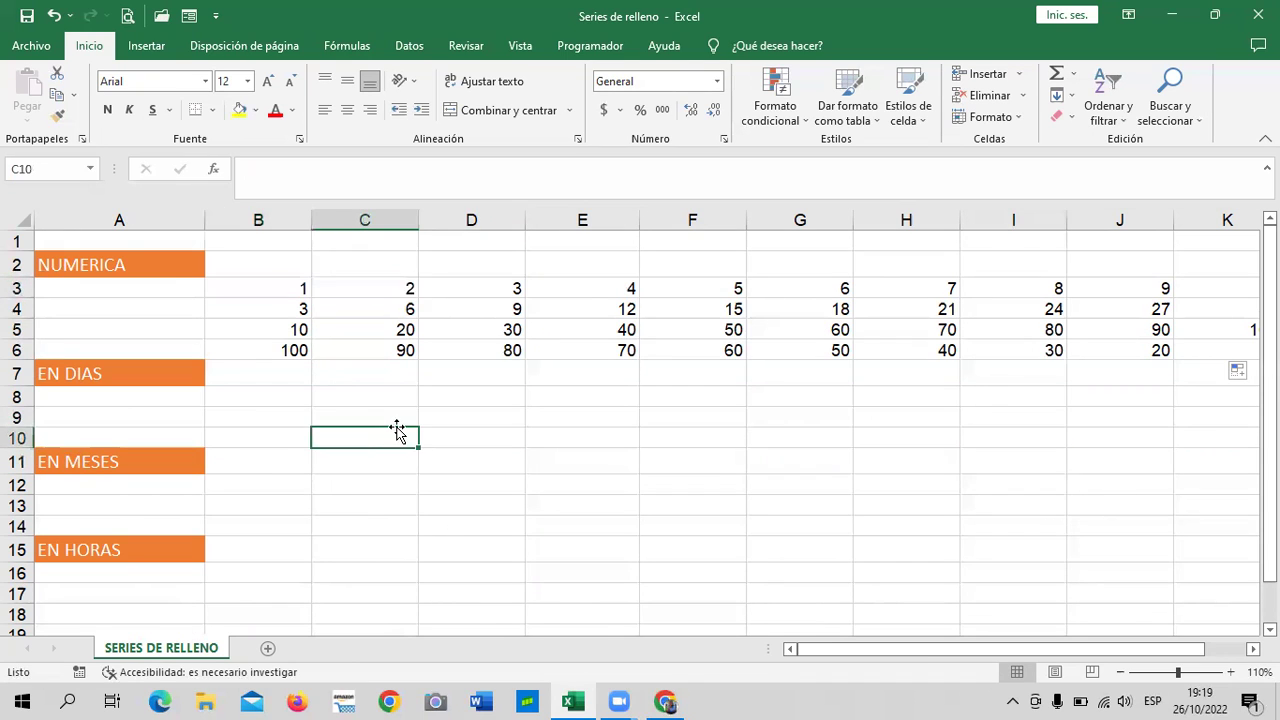
left_click(406, 352)
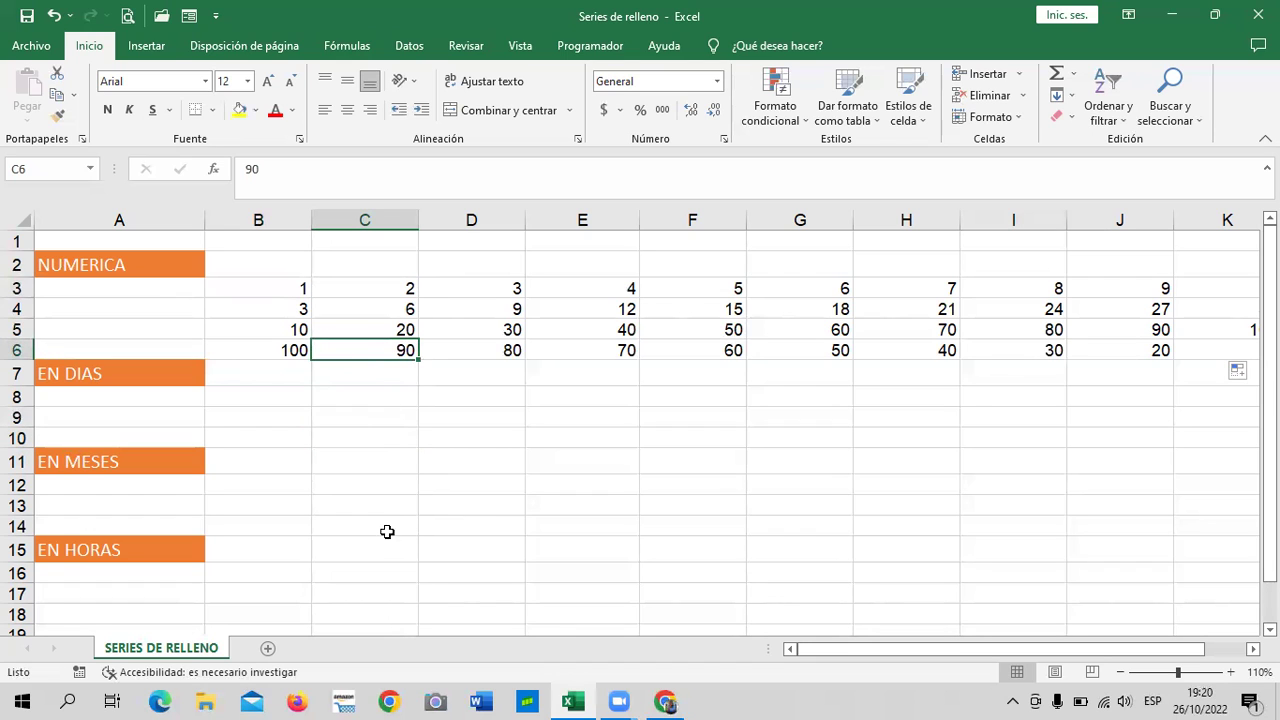
left_click(606, 490)
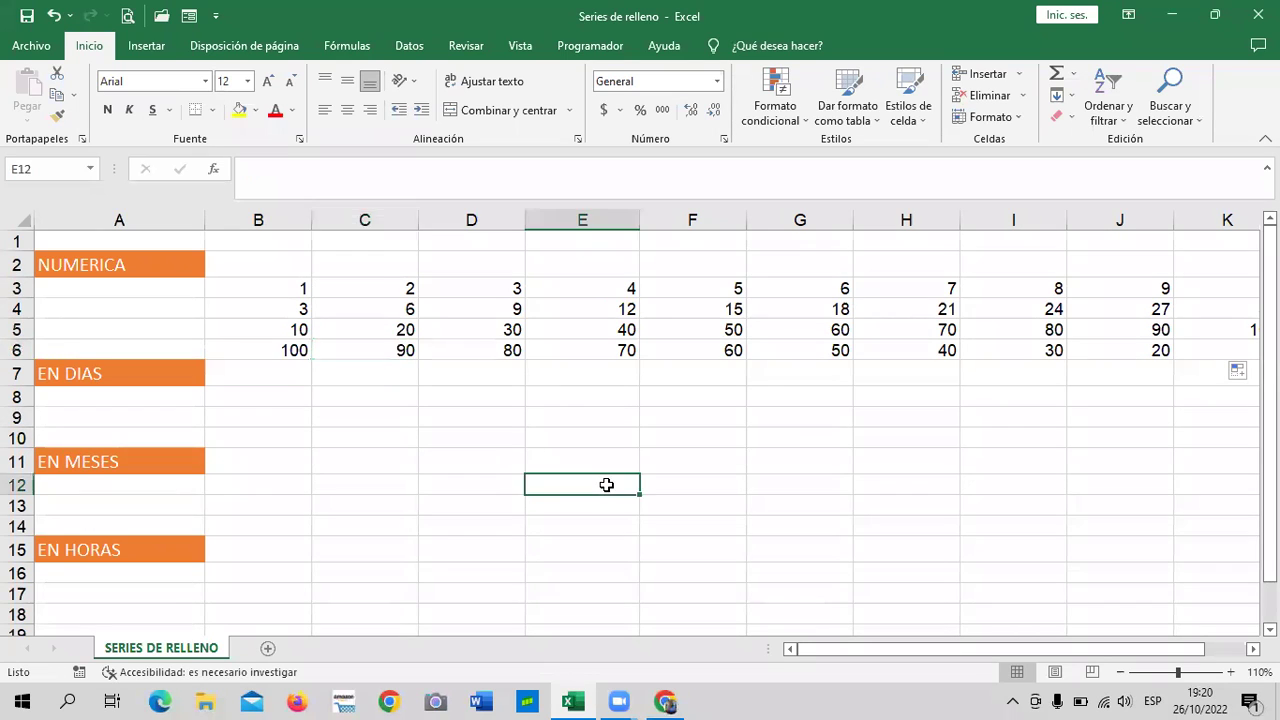
left_click(285, 352)
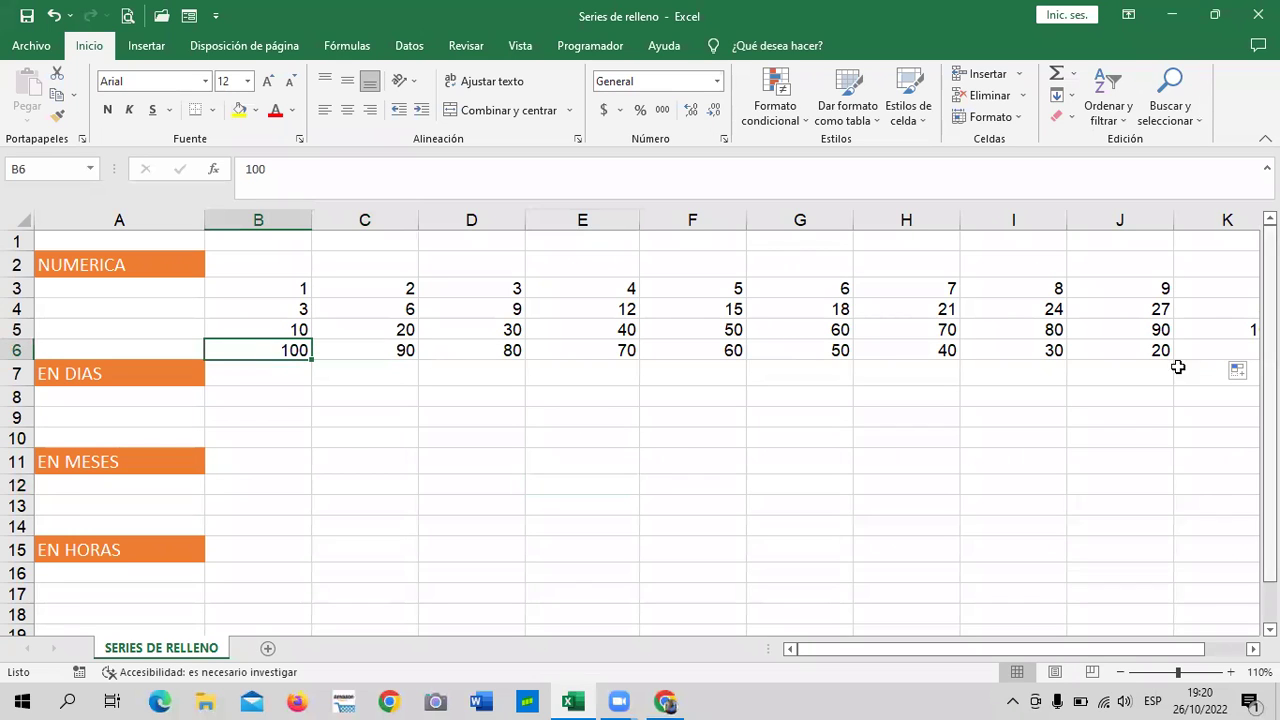
scroll(351, 446, "down", 3)
scroll(349, 460, "down", 4)
scroll(351, 472, "up", 4)
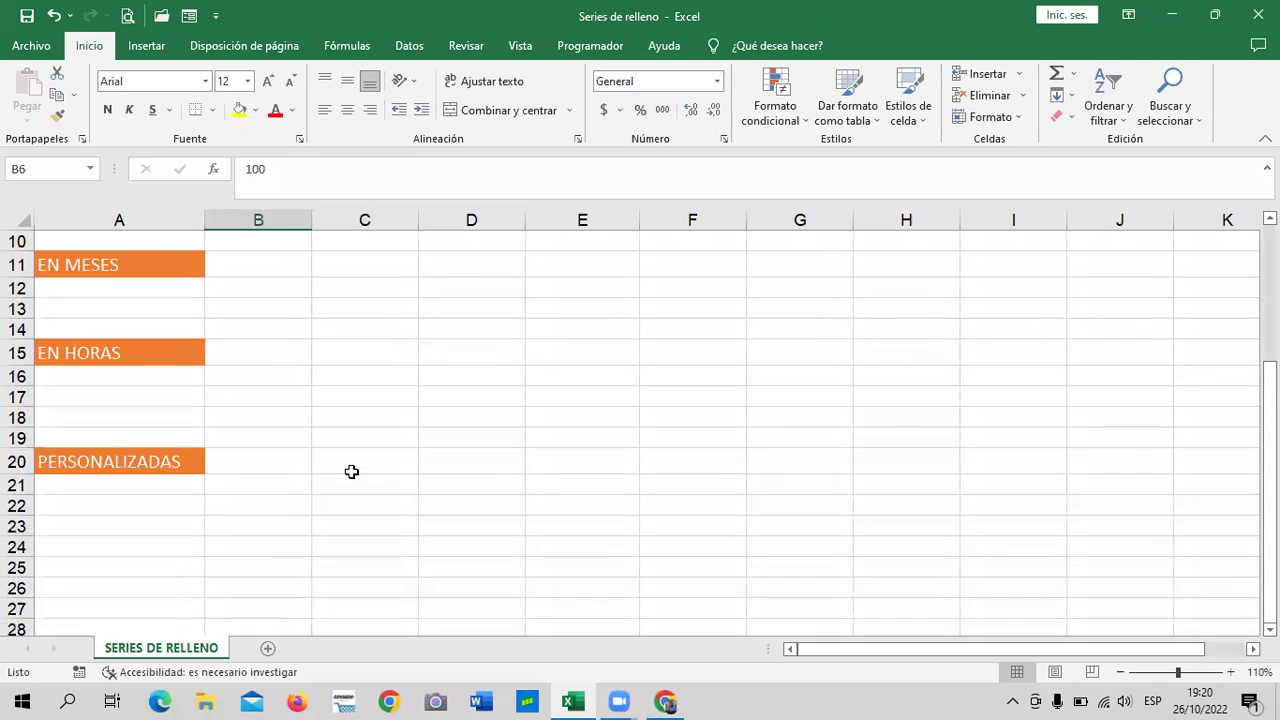
scroll(351, 471, "up", 3)
left_click(184, 414)
left_click(258, 484)
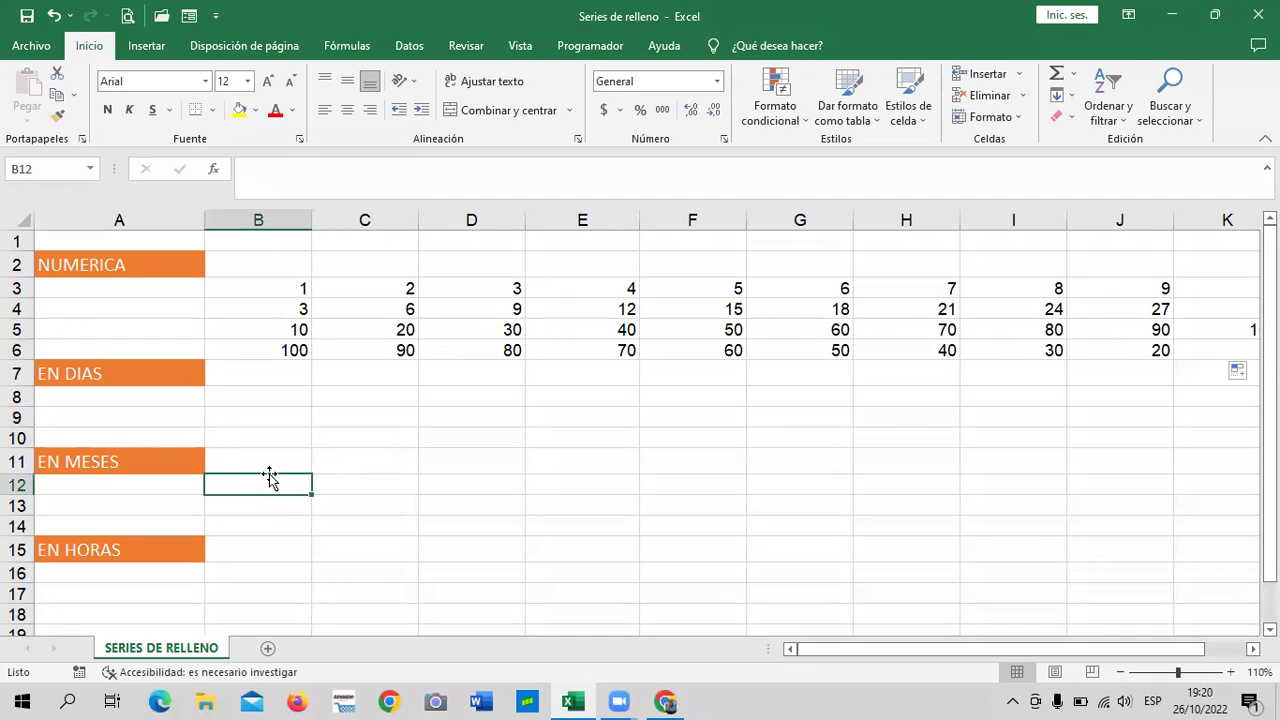
scroll(252, 525, "down", 1)
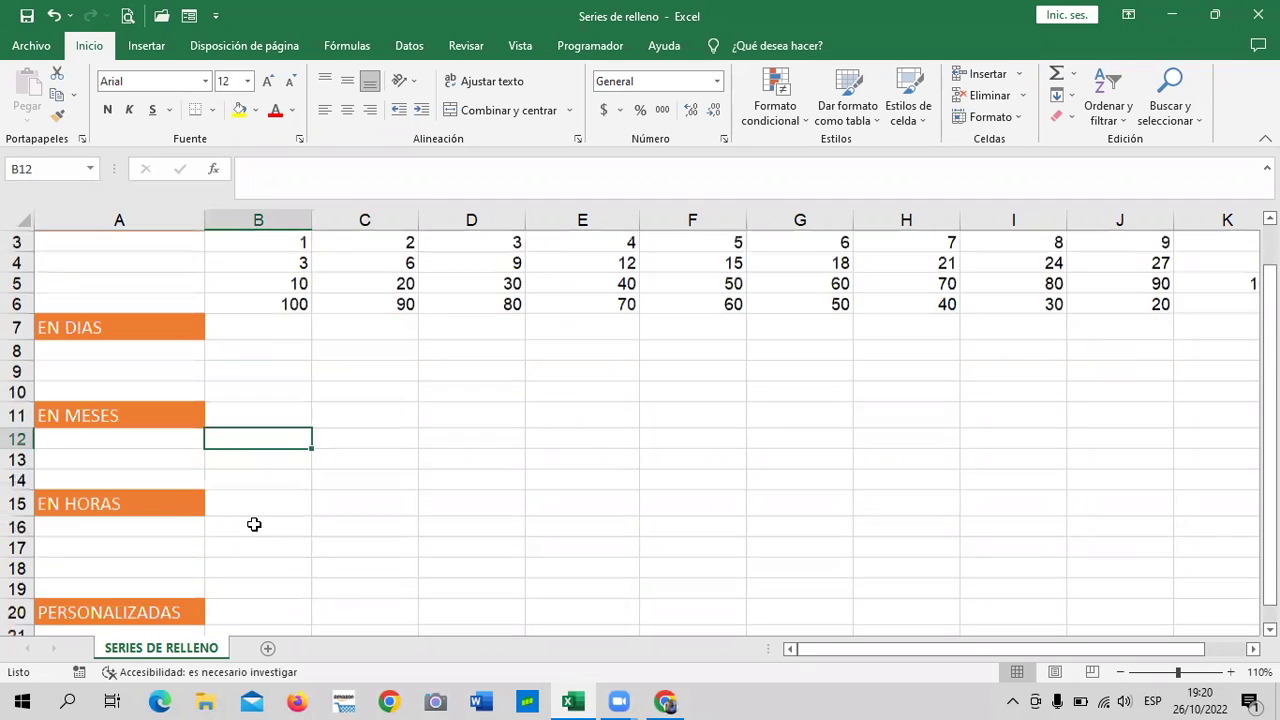
scroll(333, 514, "down", 1)
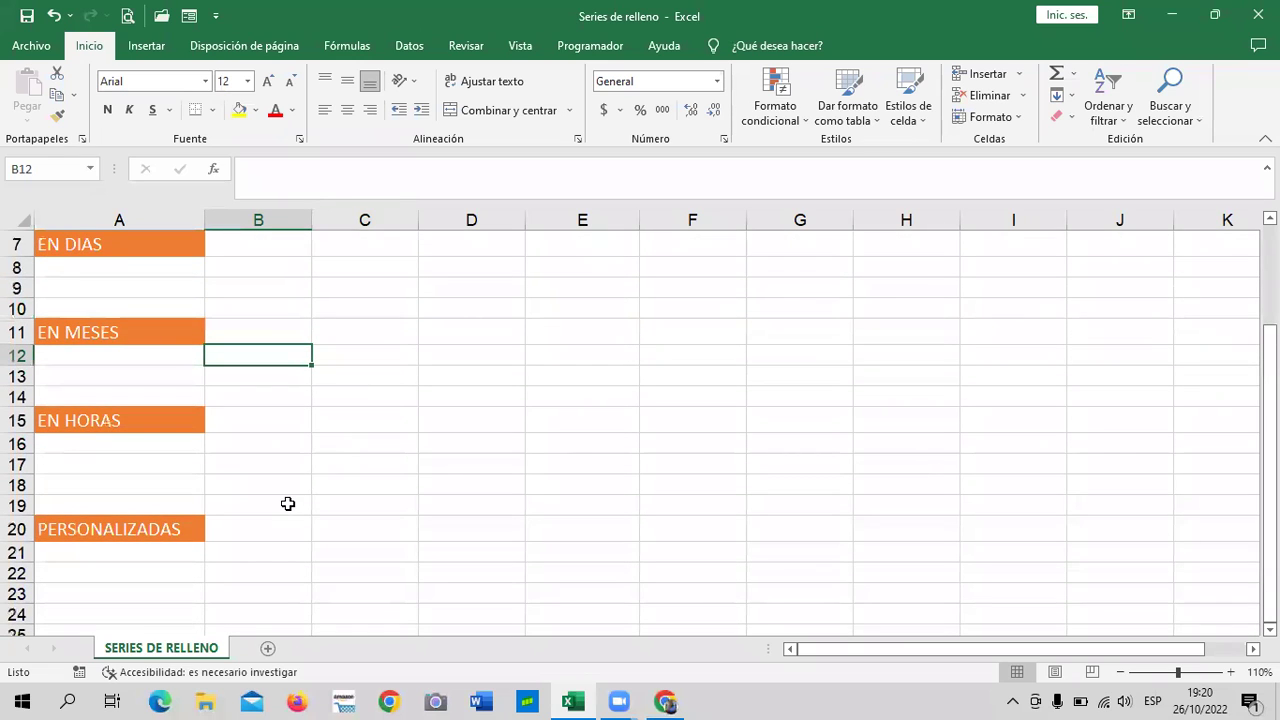
left_click(252, 466)
scroll(366, 449, "up", 2)
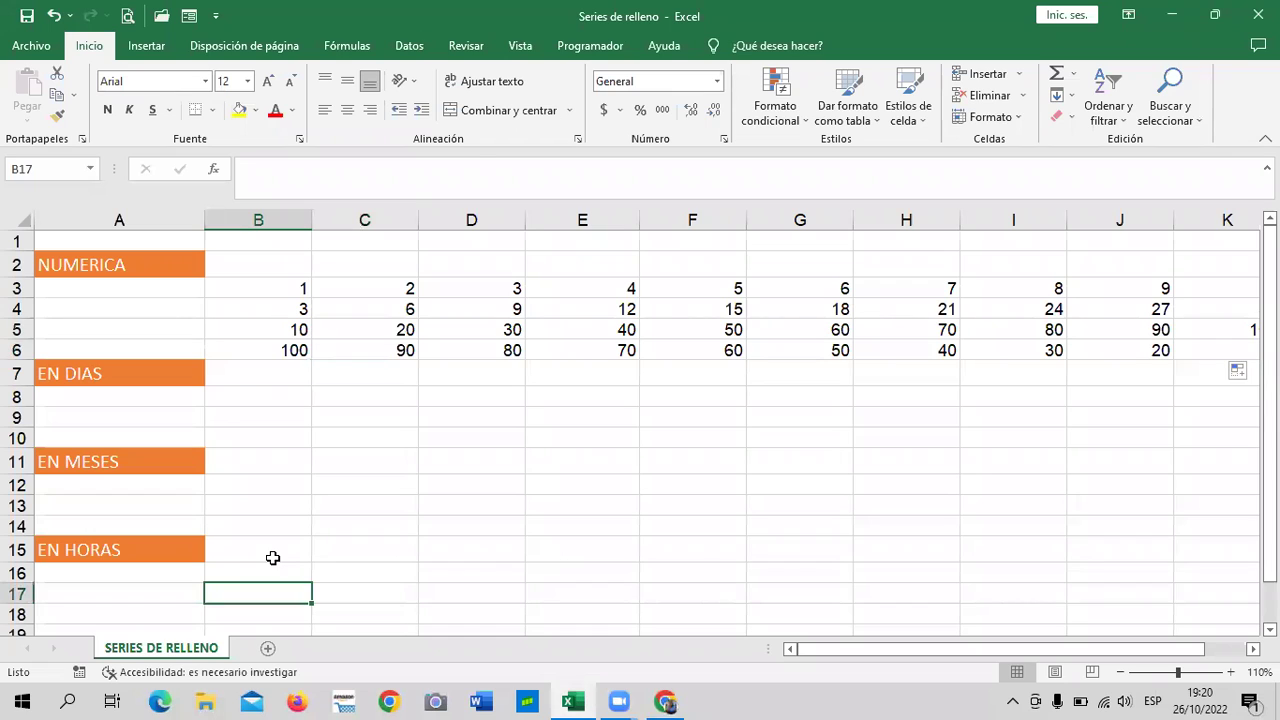
left_click(536, 485)
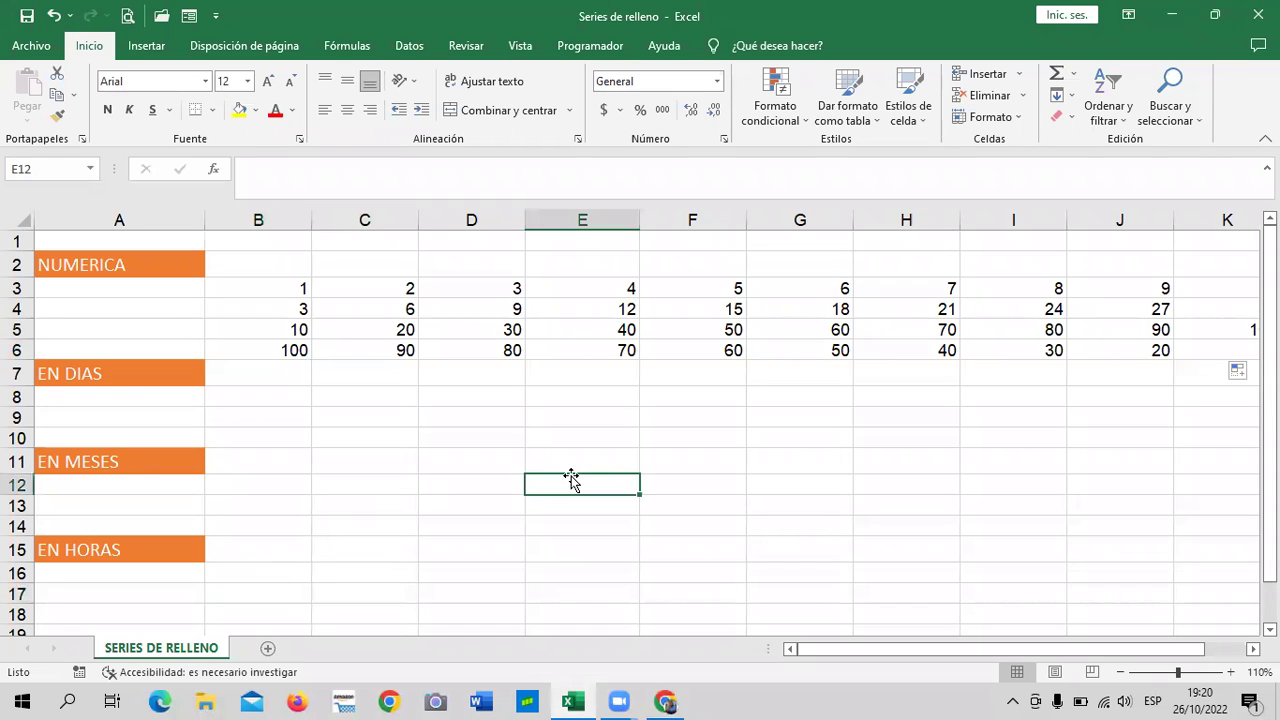
left_click(325, 291)
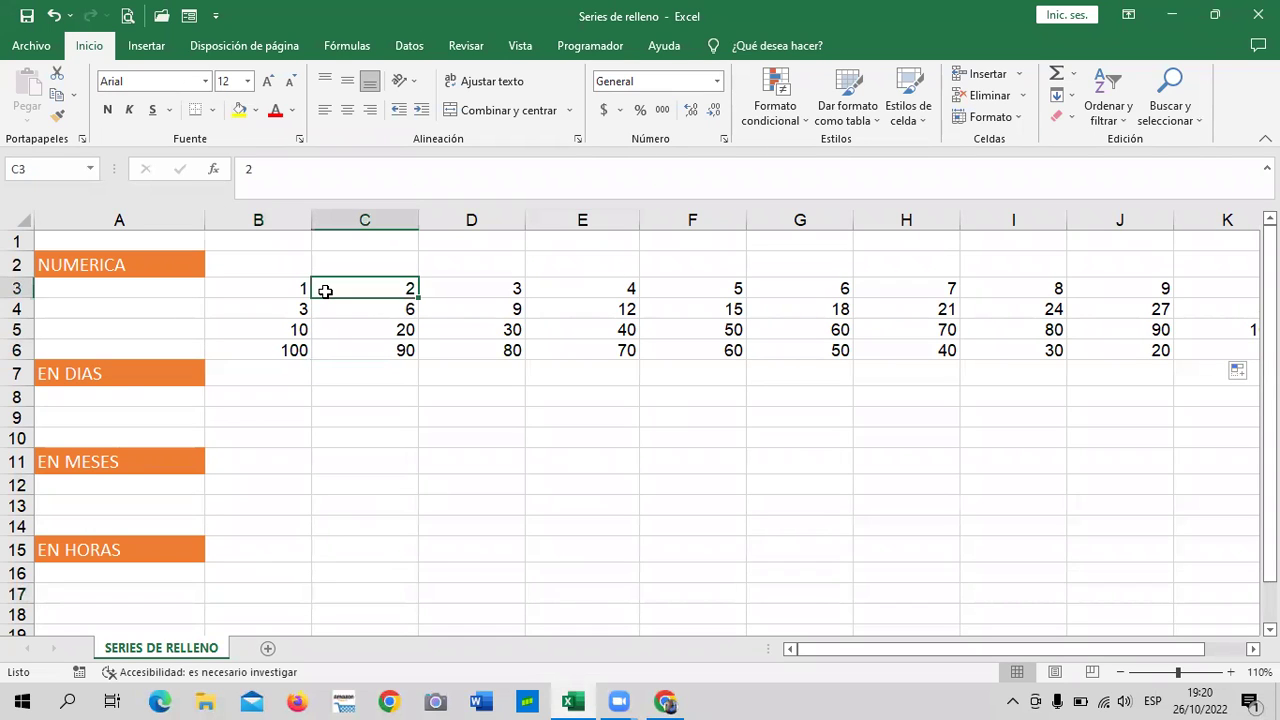
left_click(368, 489)
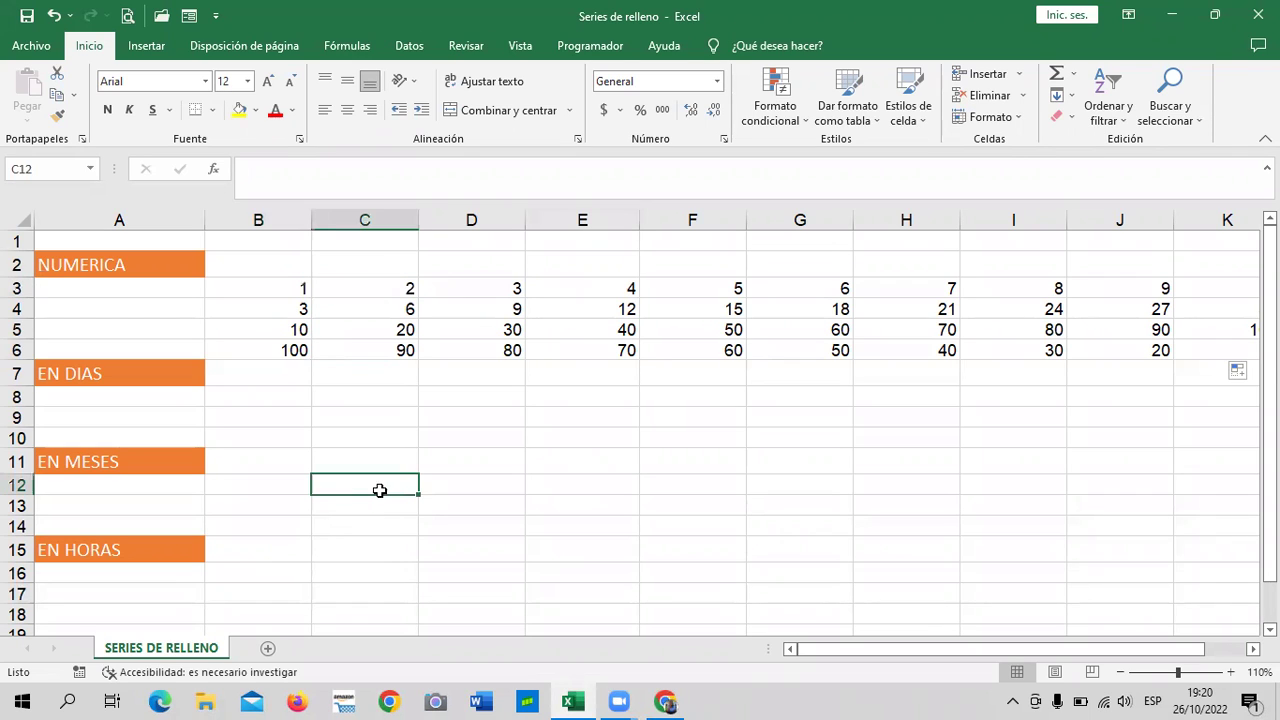
left_click(282, 291)
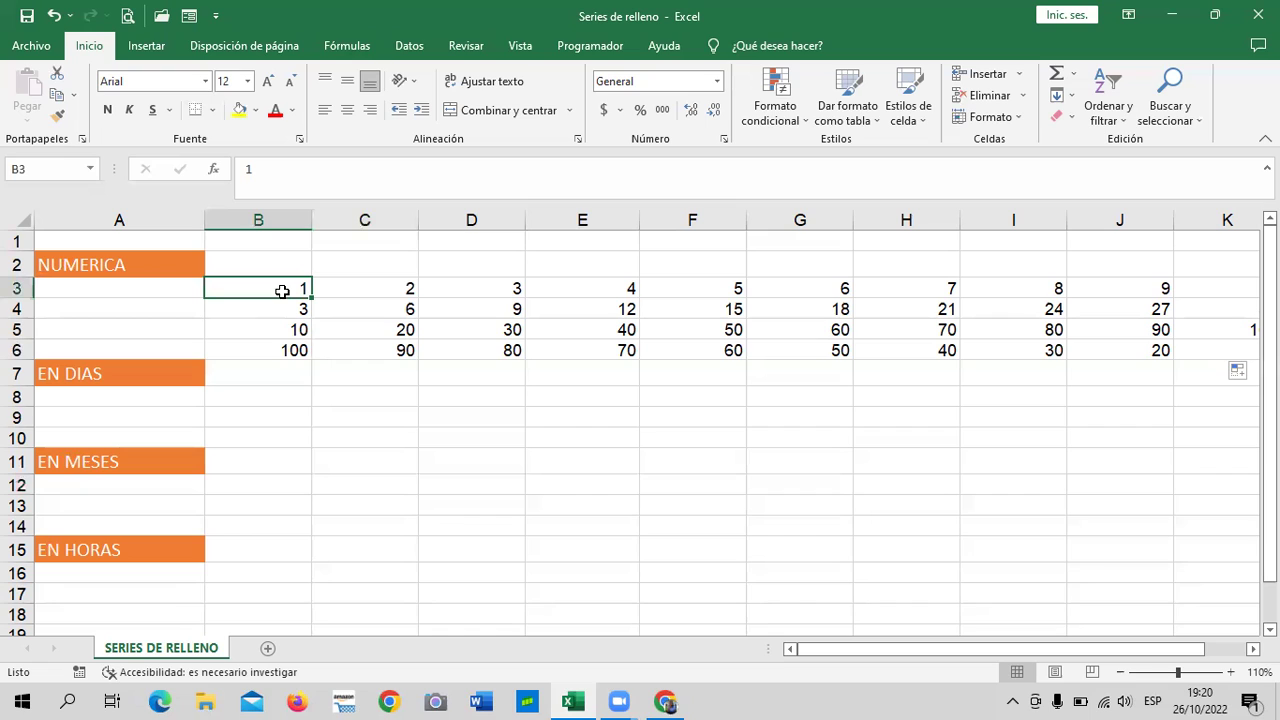
- Enter LUNES in B8 and auto-fill the weekdays right through DOMINGO in H8
left_click(437, 506)
left_click(256, 396)
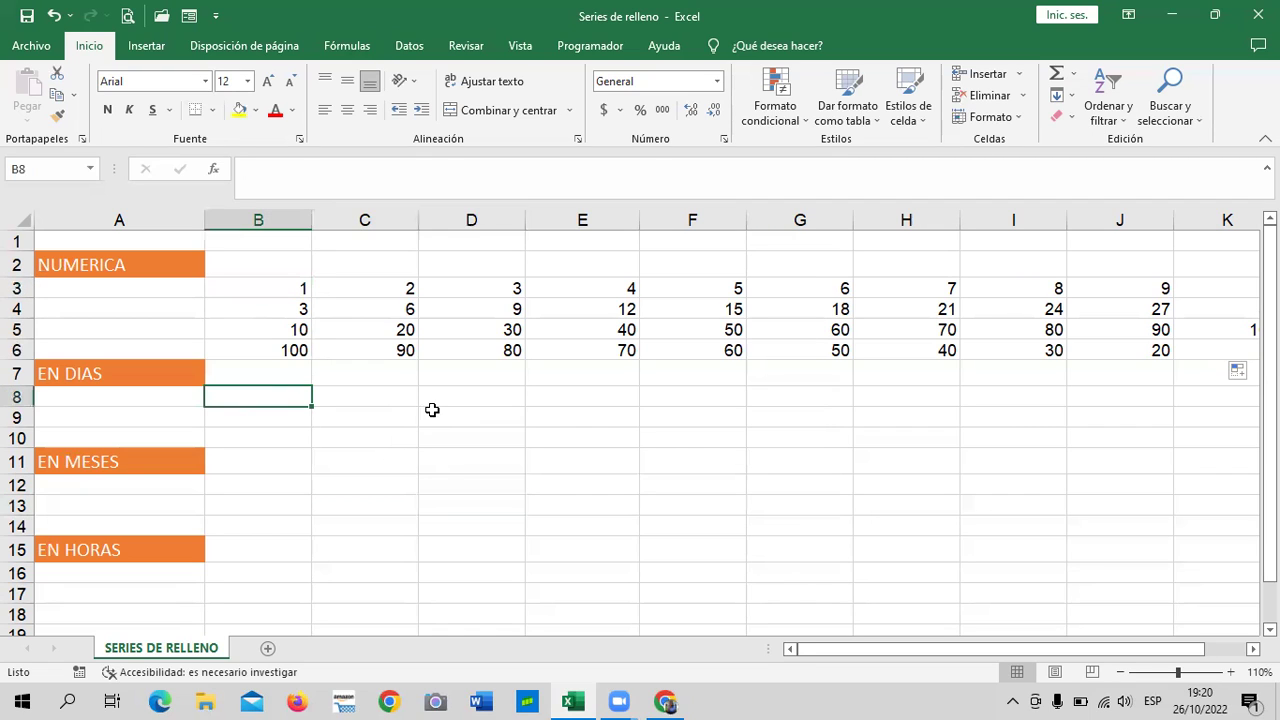
type("LUNES")
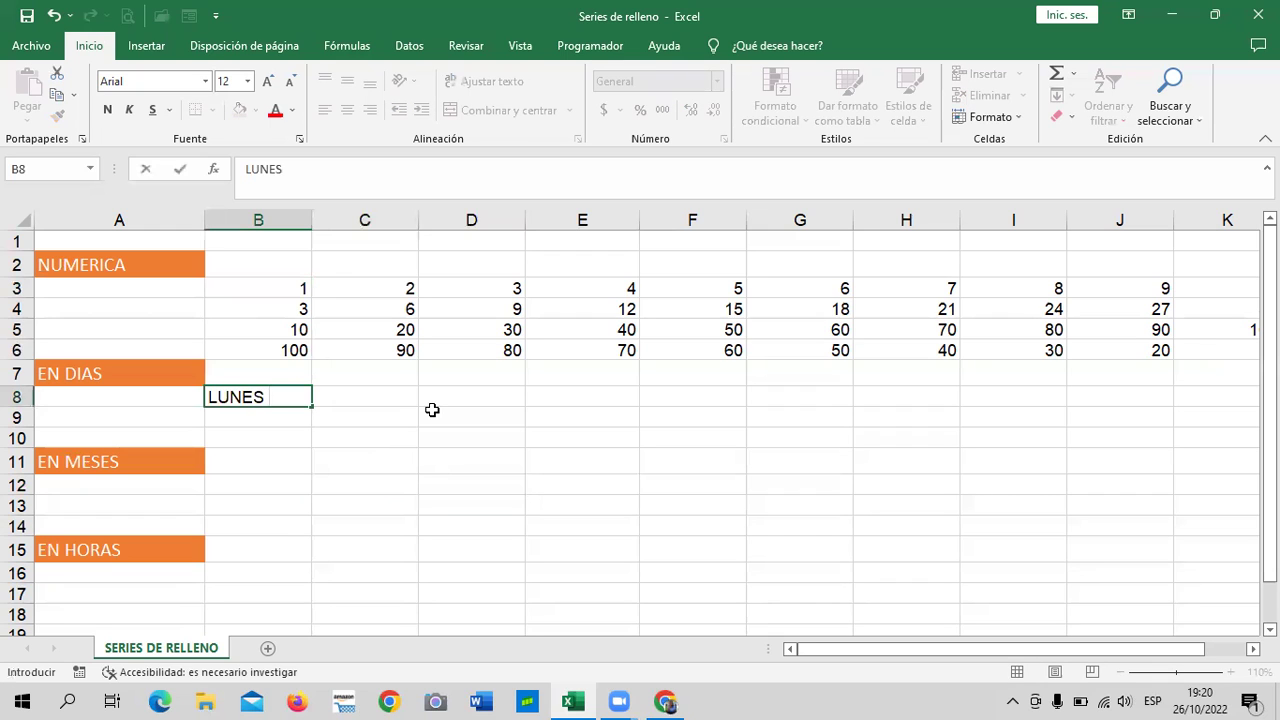
left_click(571, 403)
left_click(282, 394)
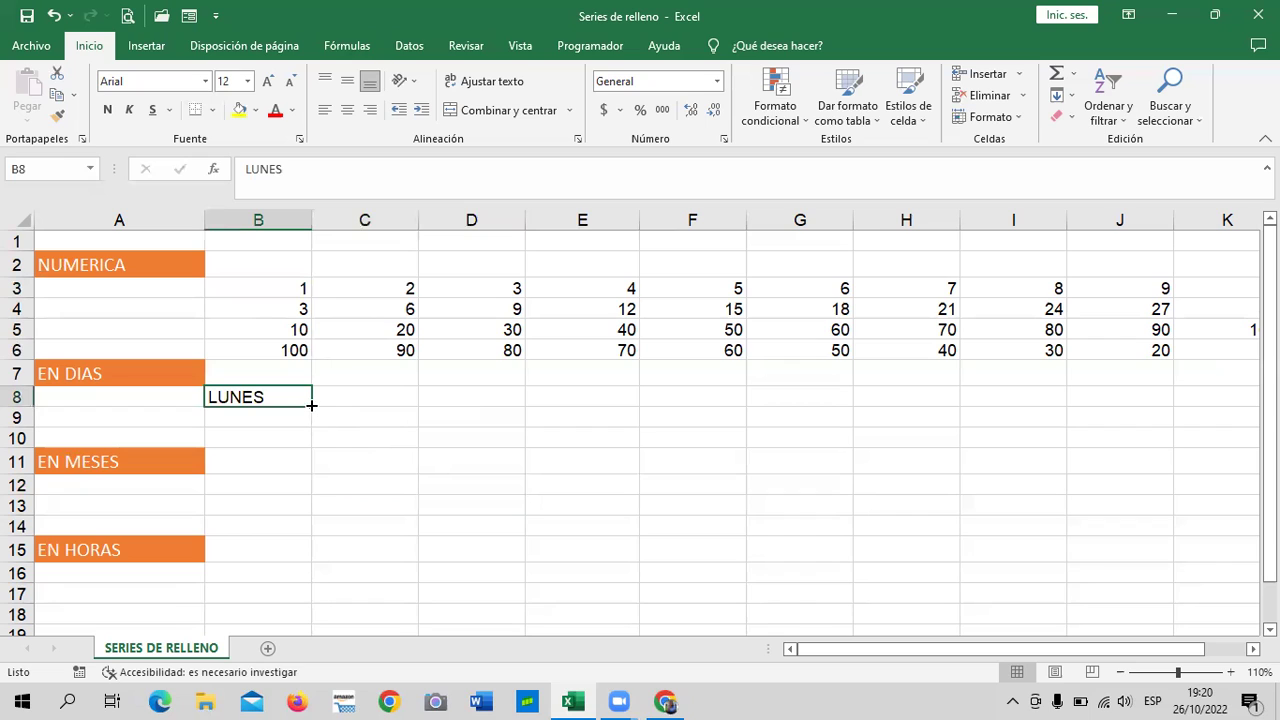
left_click_drag(311, 405, 499, 405)
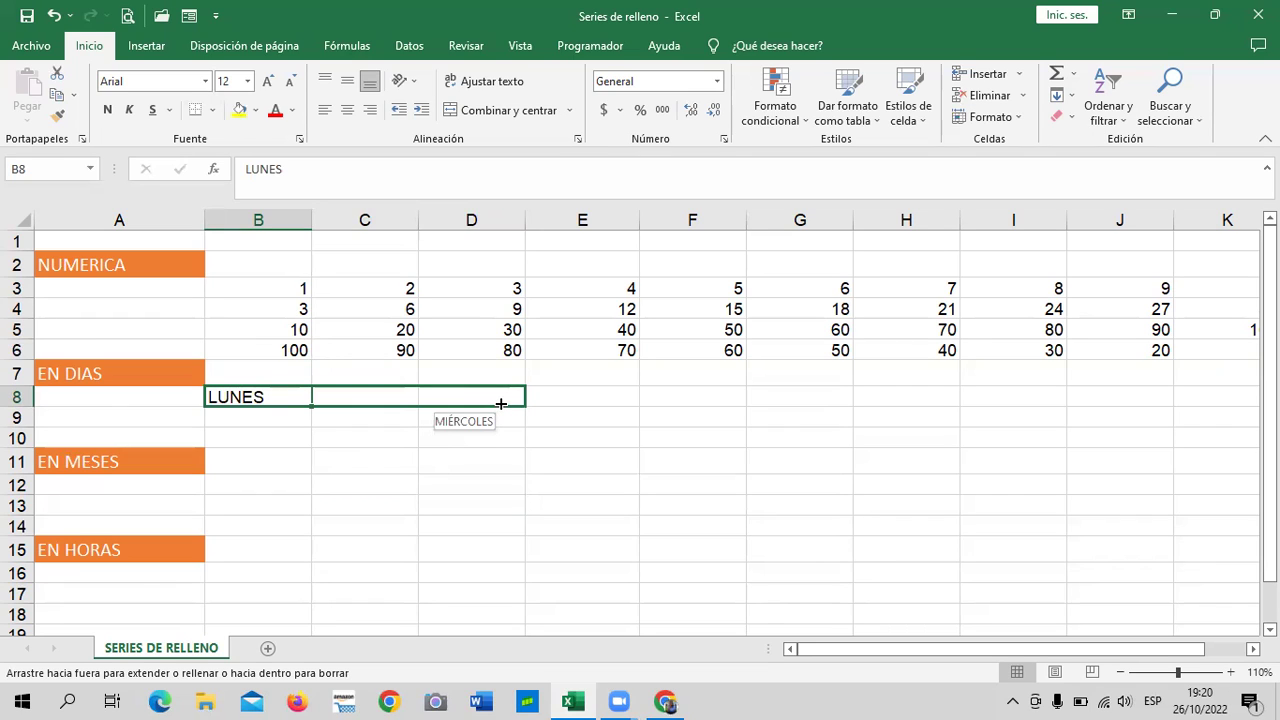
left_click_drag(529, 399, 935, 404)
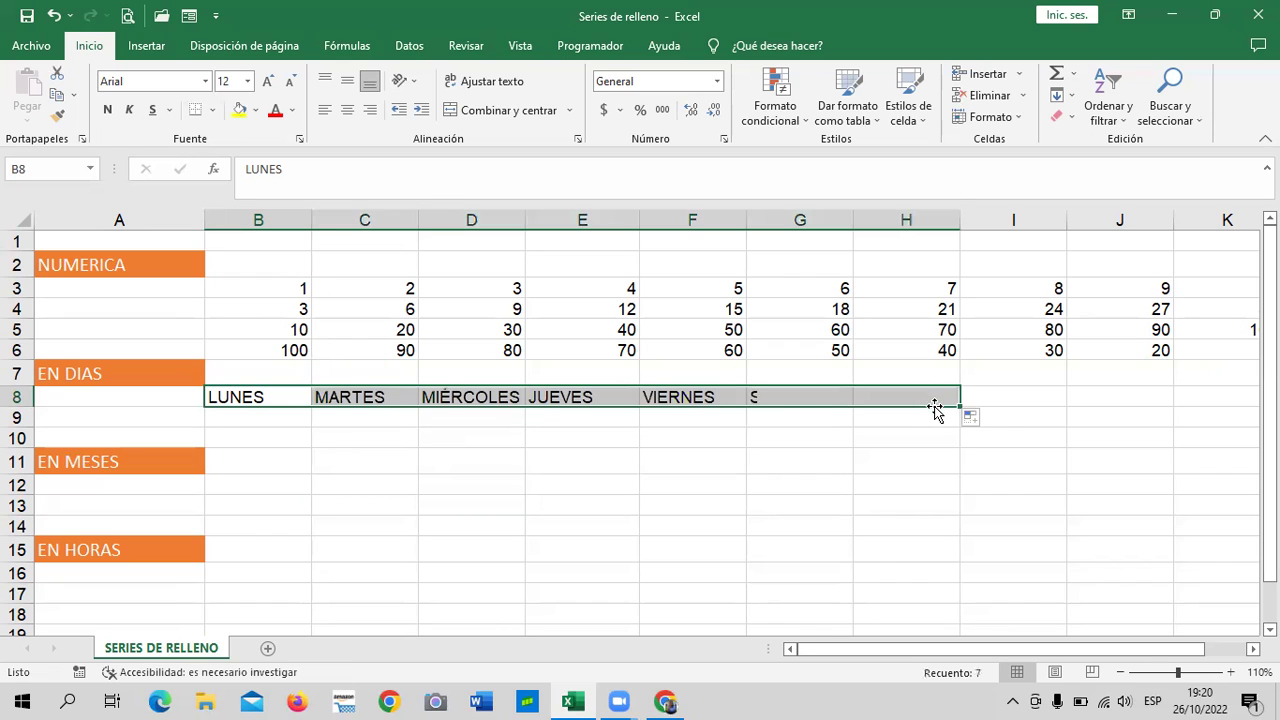
left_click(745, 510)
- Check the LUNES and DOMINGO ends of the row 8 weekday series
left_click(250, 398)
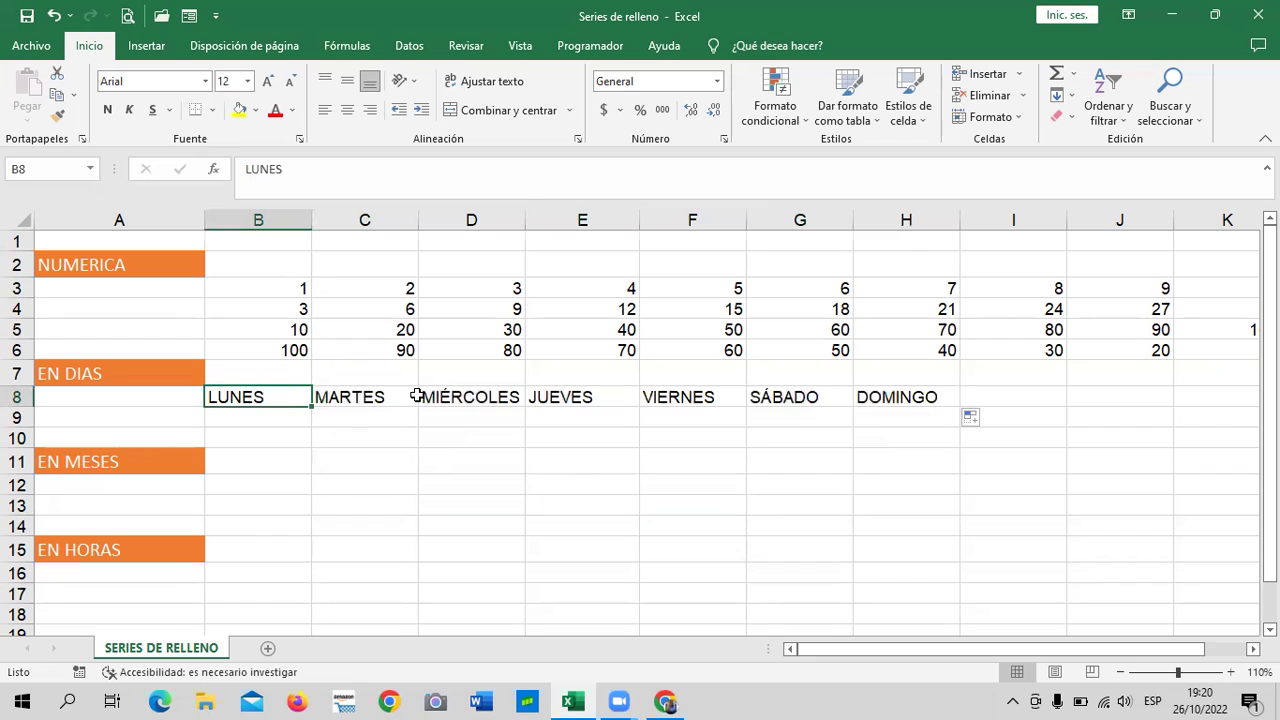
left_click(897, 398)
left_click(256, 400)
left_click(270, 412)
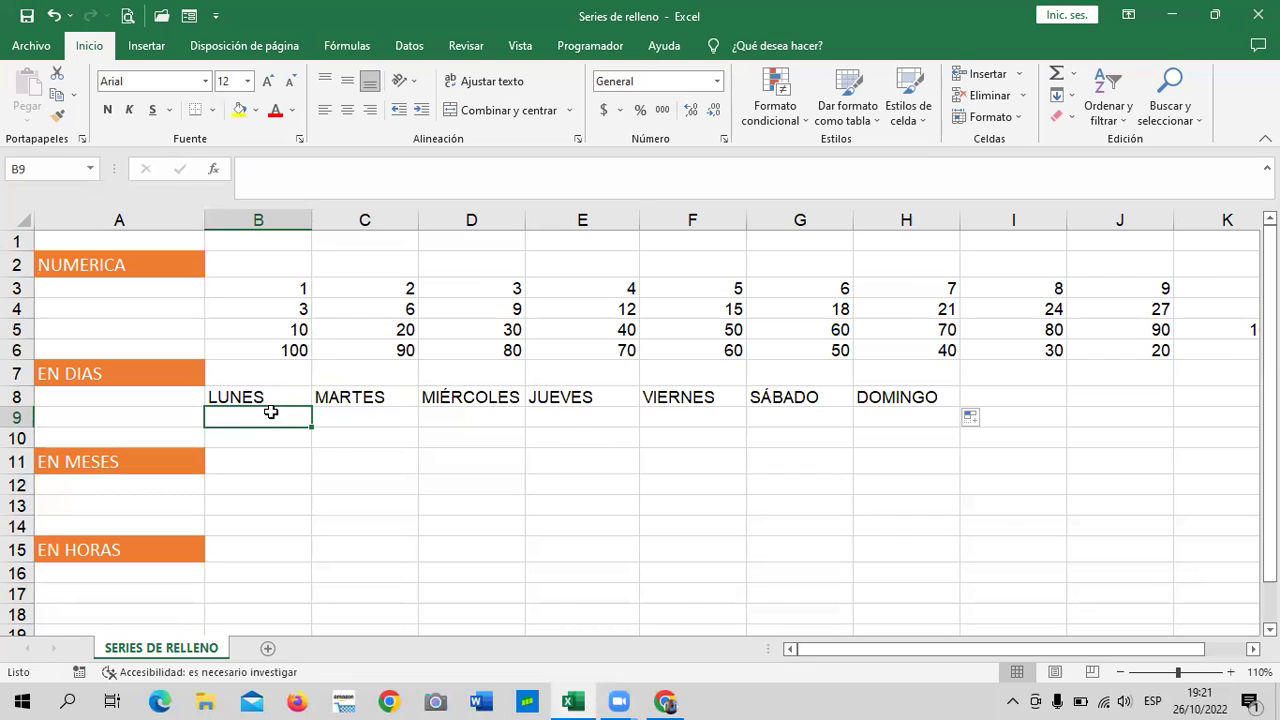
- Enter LUNES in B9 and MIERCOLES in C9
left_click(384, 444)
left_click(270, 414)
type("LUNES")
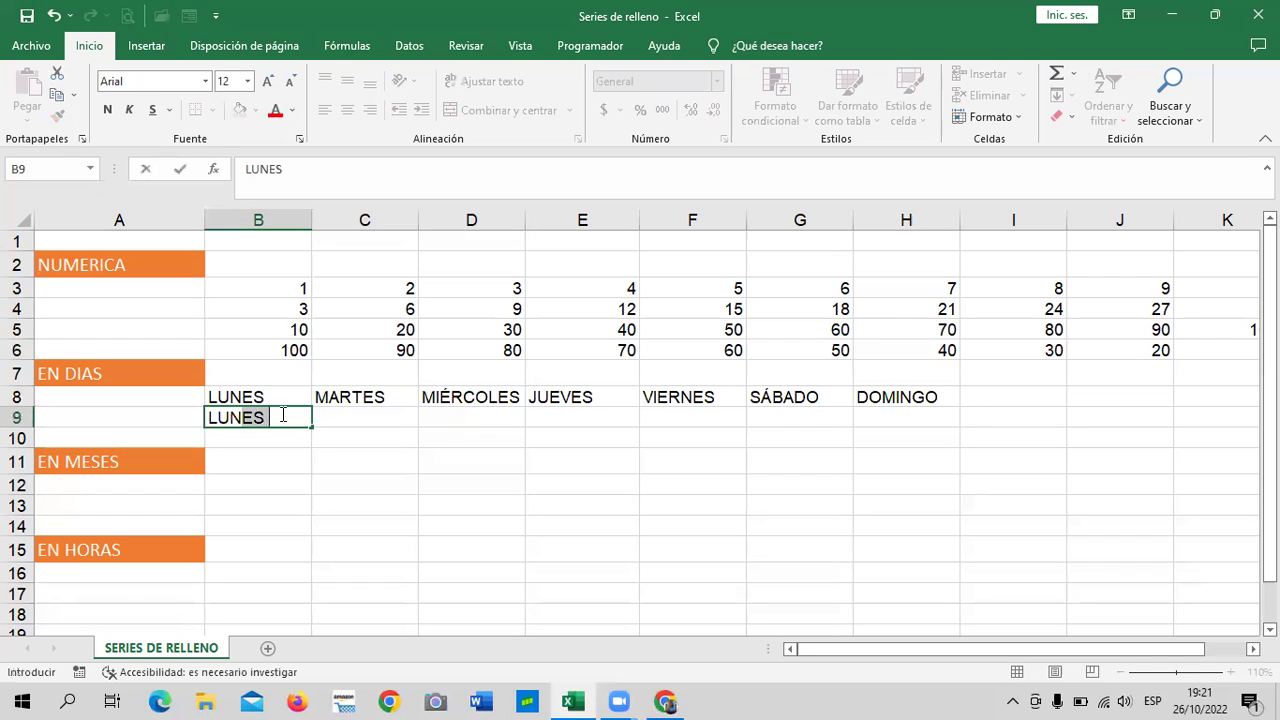
key("Return")
left_click(278, 414)
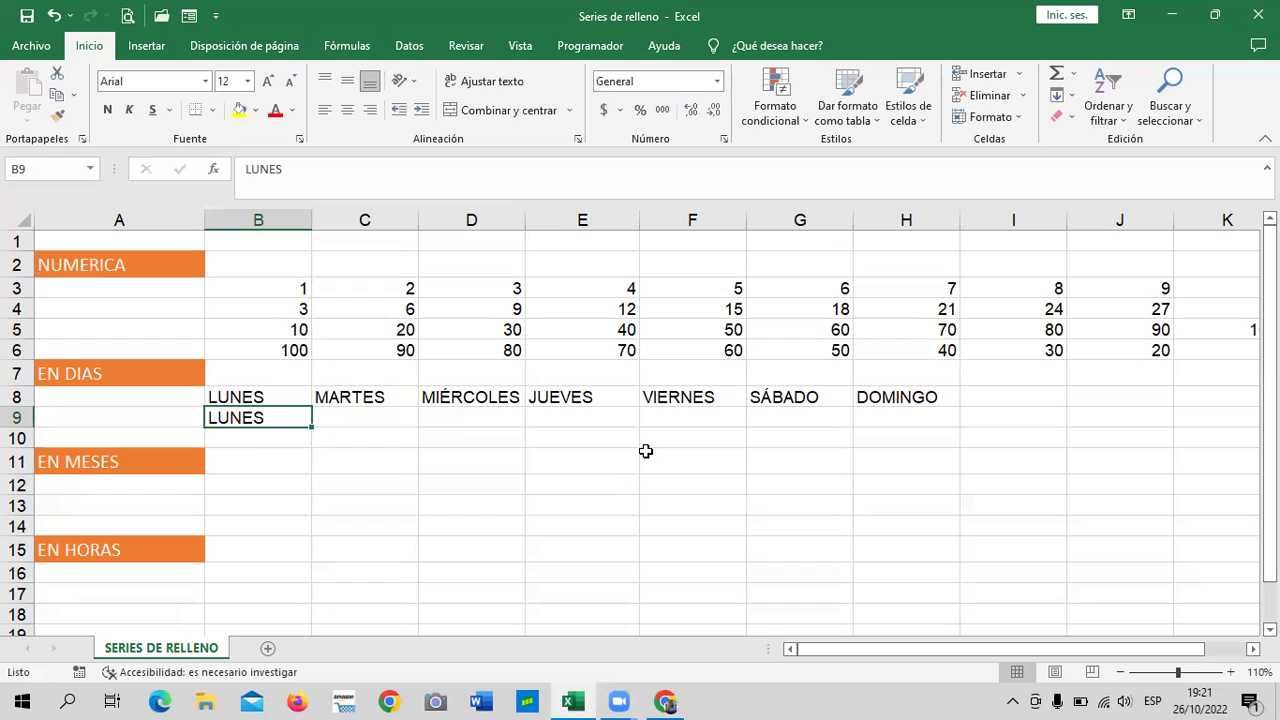
left_click(443, 468)
left_click(349, 422)
type("MIERCOLES")
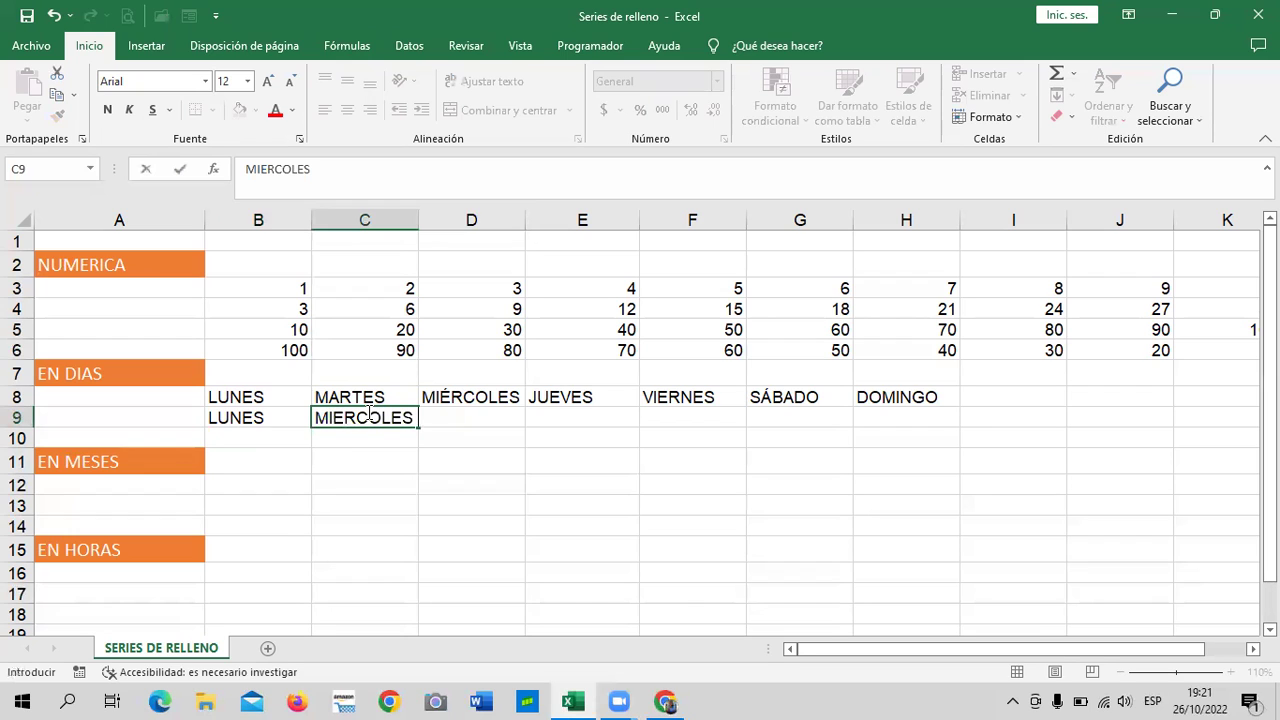
left_click(554, 443)
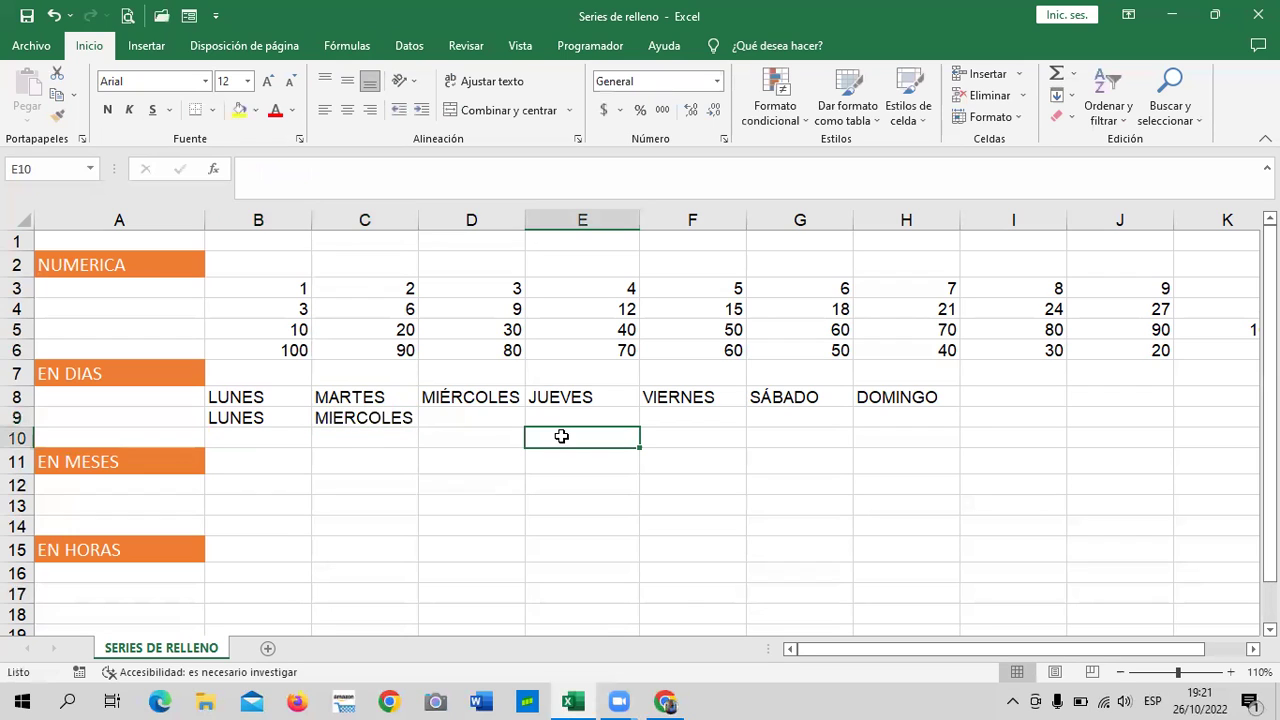
- Fill from the LUNES, MIERCOLES pair across row 9 to H9, giving alternate days
left_click(286, 418)
left_click(430, 458)
left_click_drag(300, 418, 370, 418)
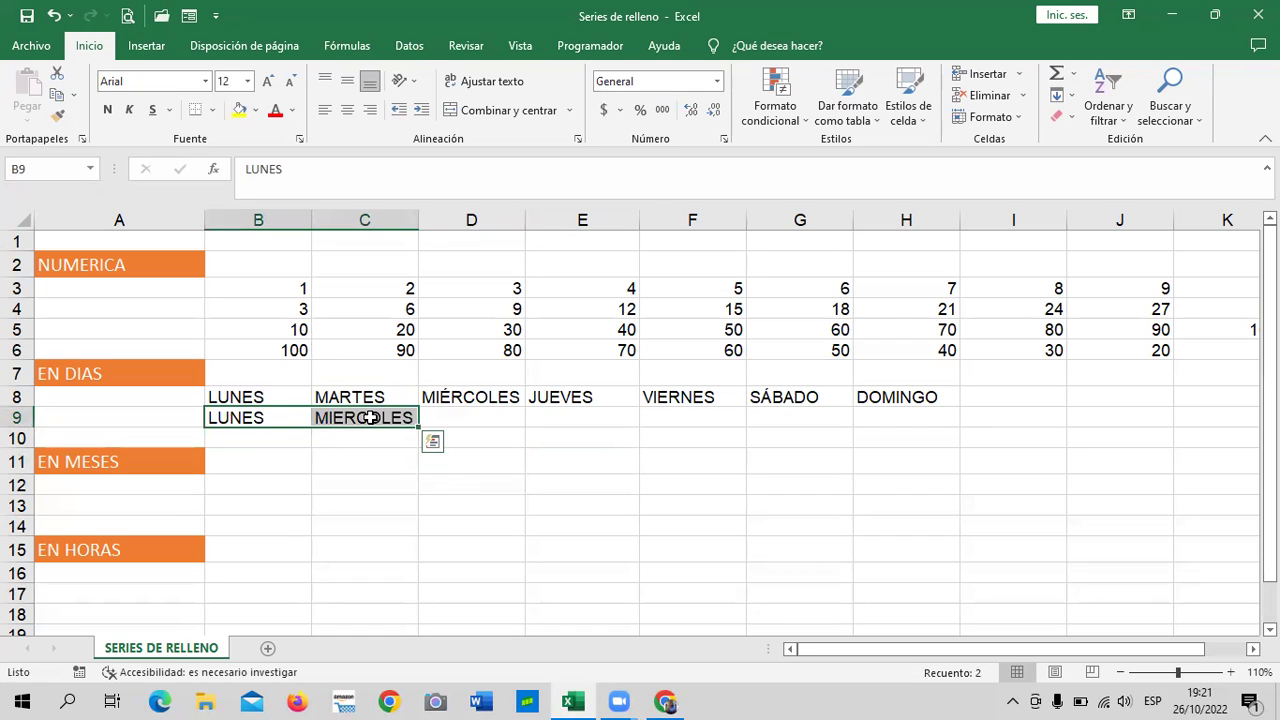
left_click_drag(419, 427, 910, 432)
left_click(719, 522)
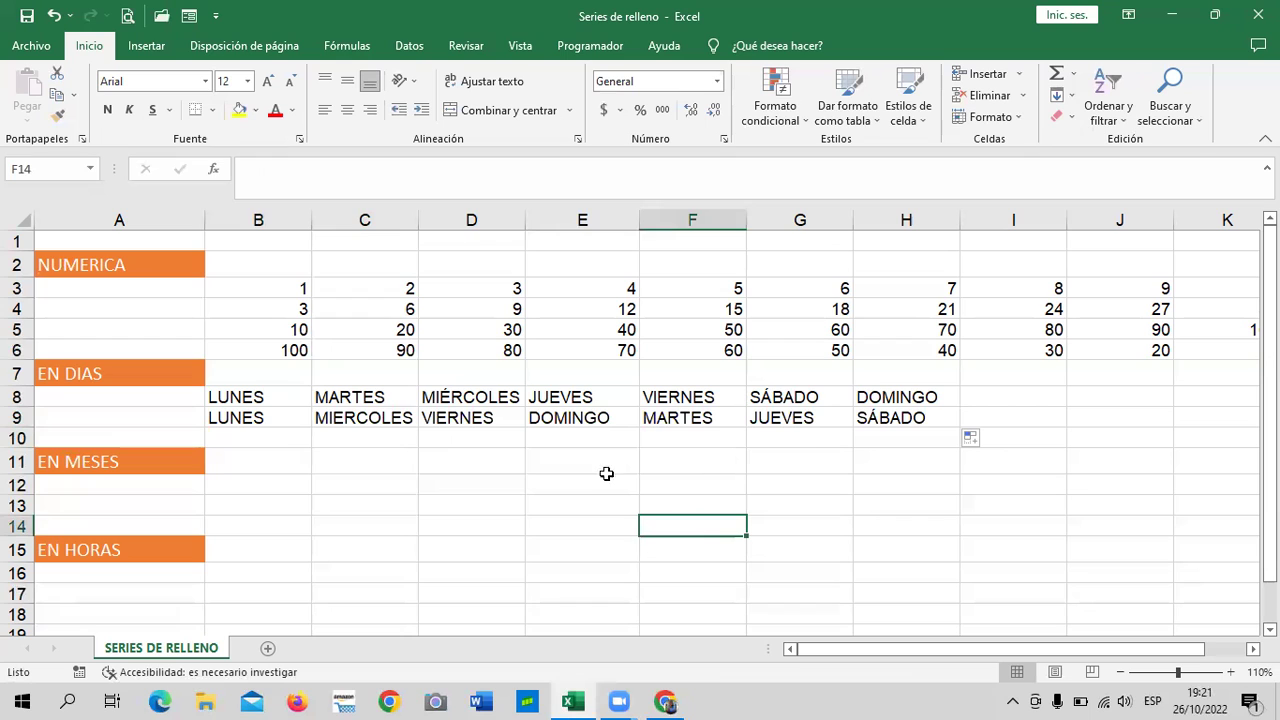
left_click(222, 463)
left_click(263, 432)
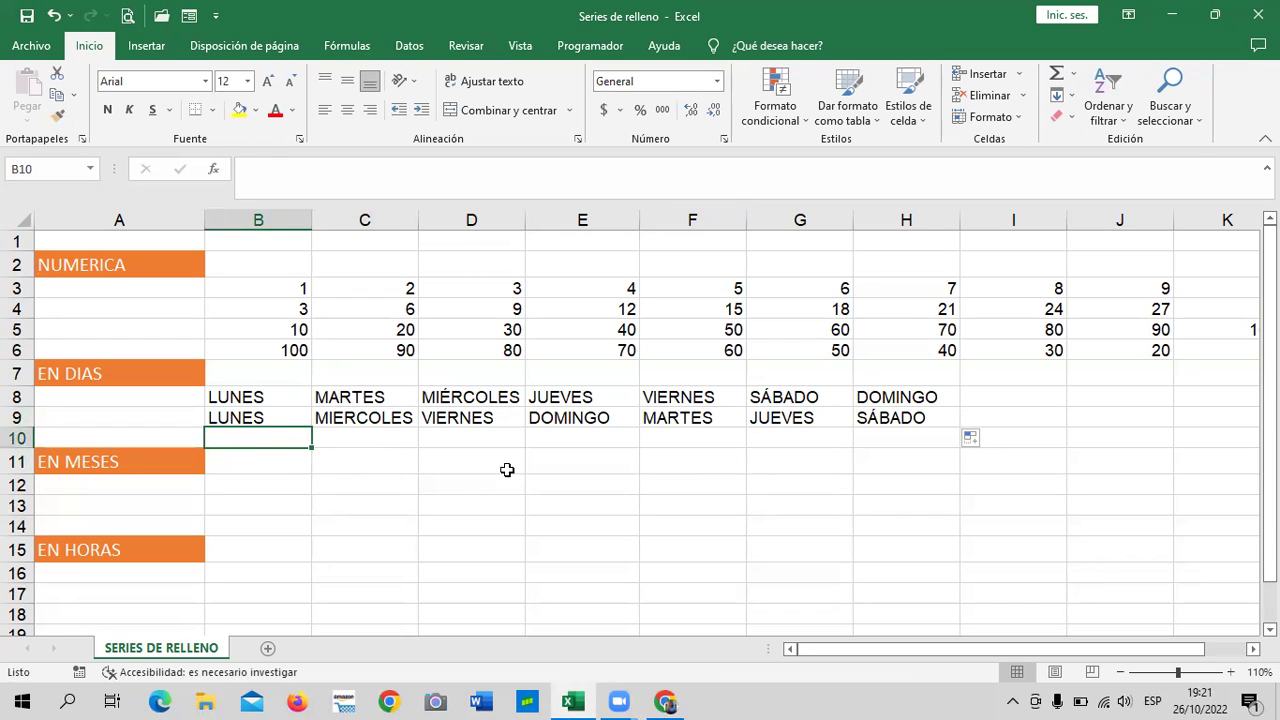
- Enter LUNES in B10 and MARTES in D10
type("LUNES")
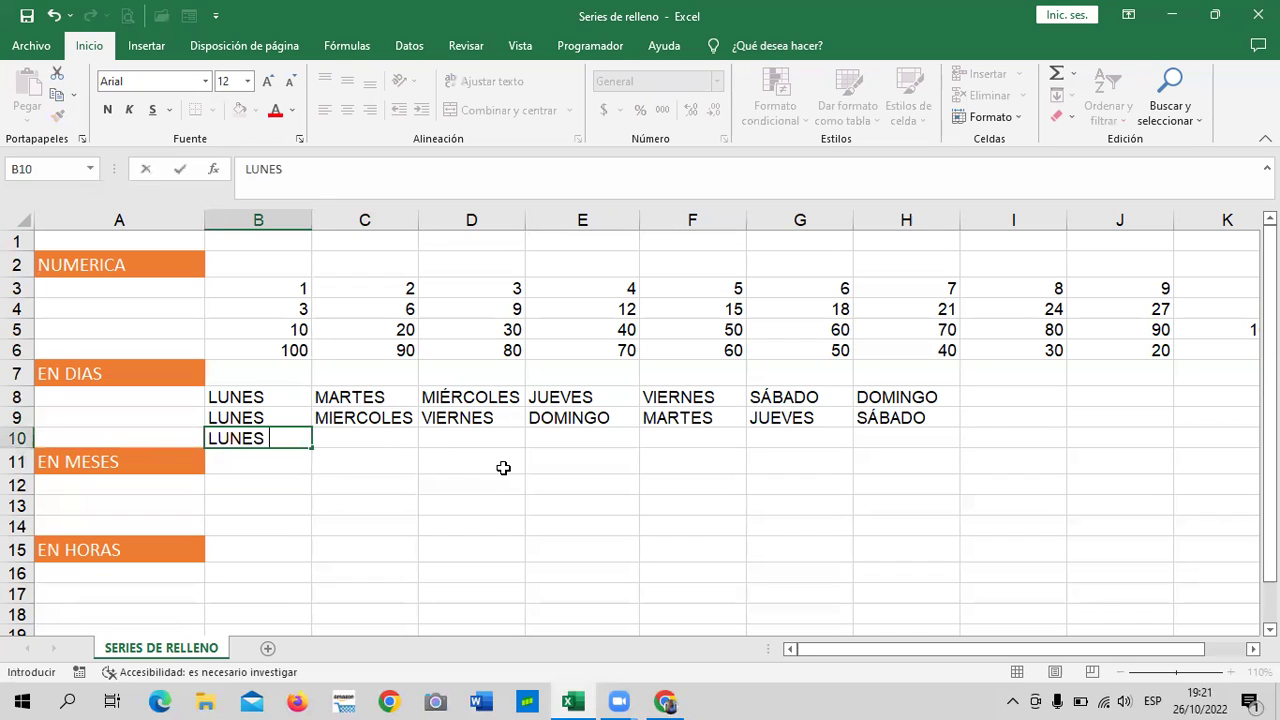
left_click(414, 486)
left_click(259, 438)
left_click(345, 440)
left_click(461, 436)
type("MARTES")
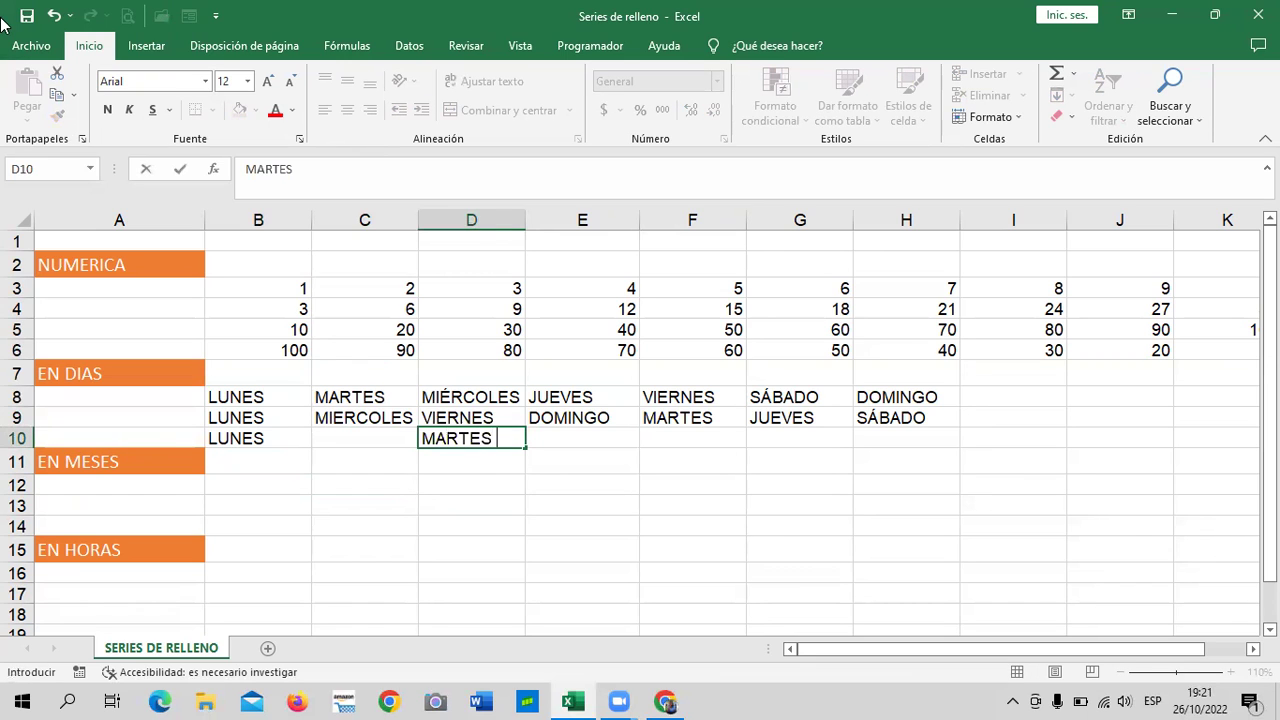
key("Return")
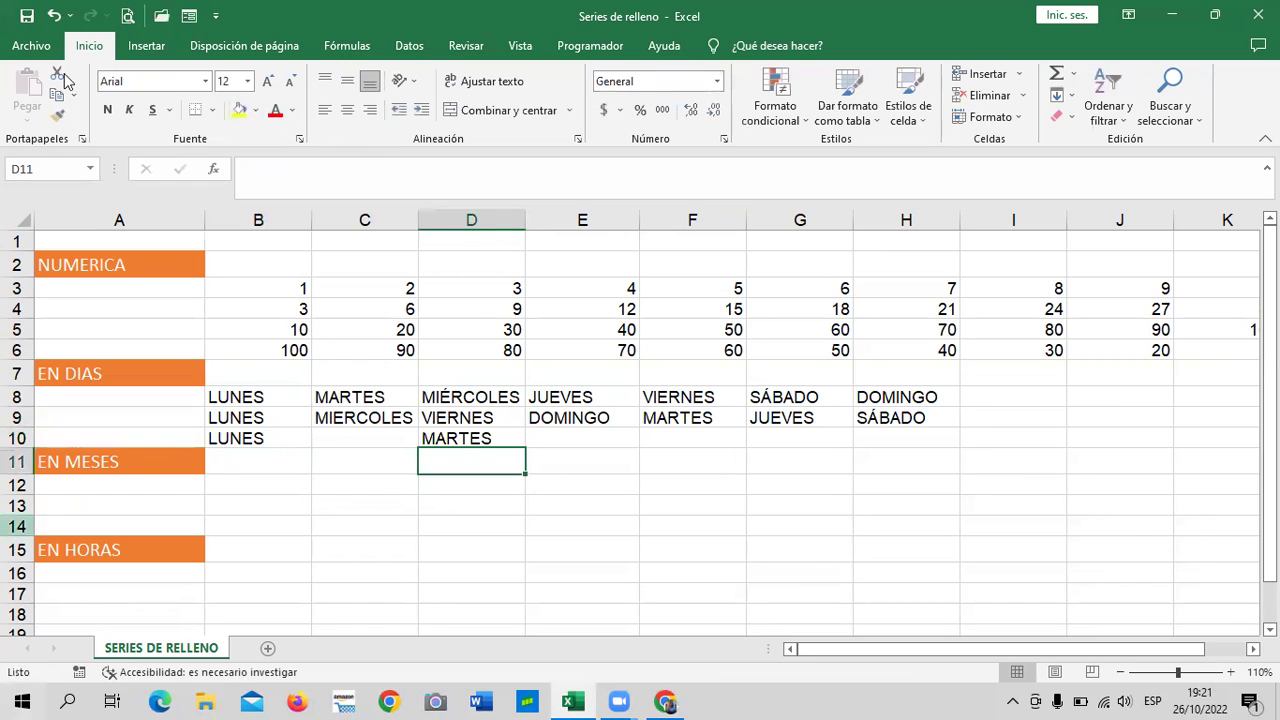
- Trial-fill the LUNES-gap-MARTES pattern, then delete the unwanted MIÉRCOLES, JUEVES and VIERNES
left_click(606, 528)
left_click_drag(285, 437, 983, 437)
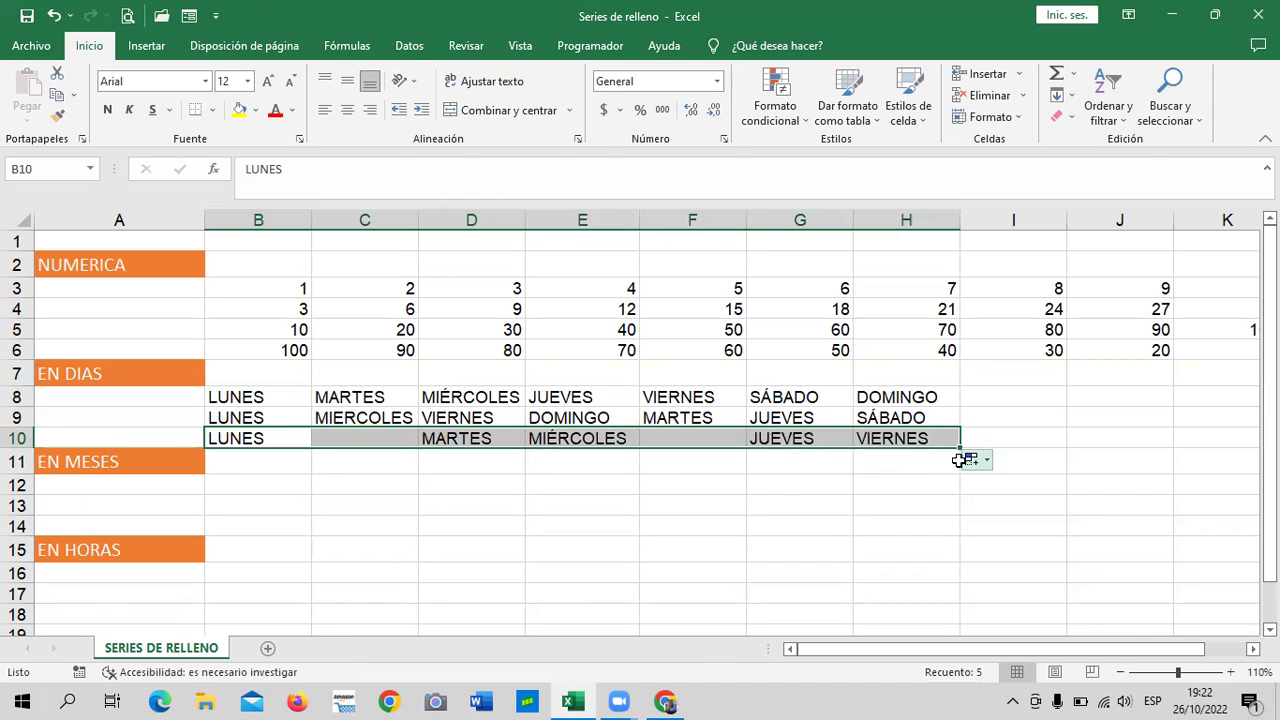
left_click(700, 437)
left_click(491, 444)
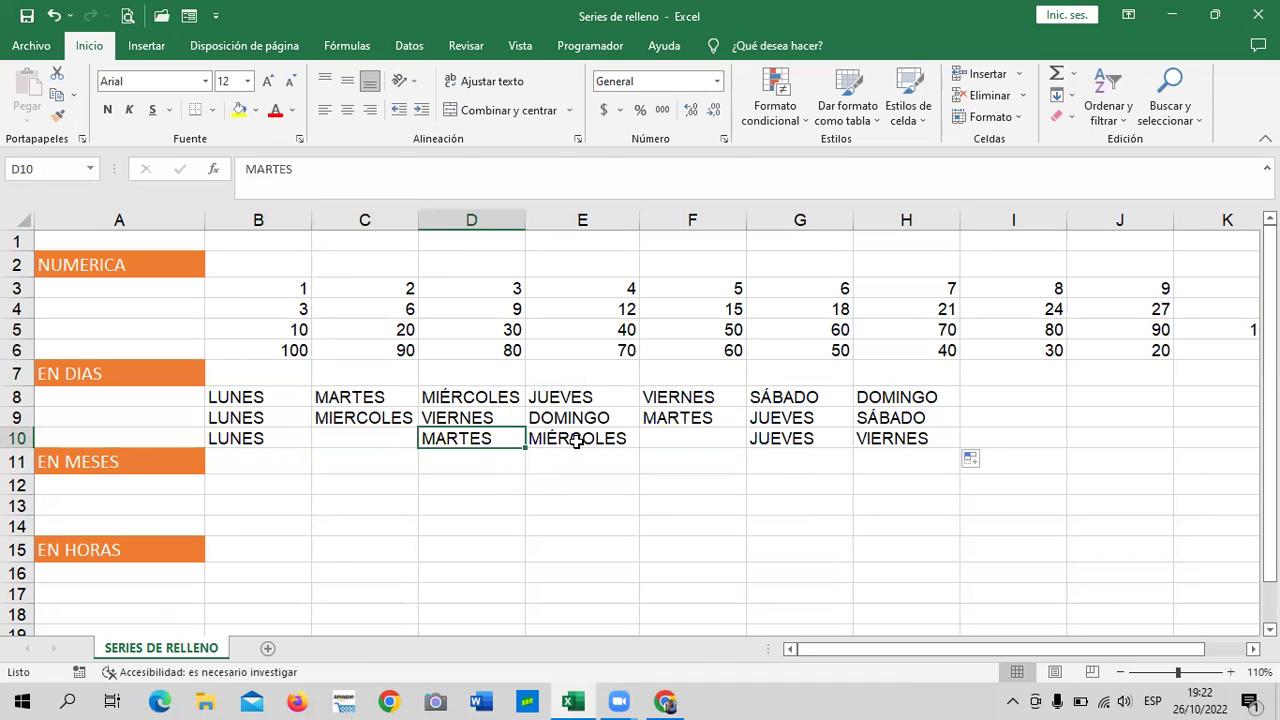
left_click(577, 441)
key("Delete")
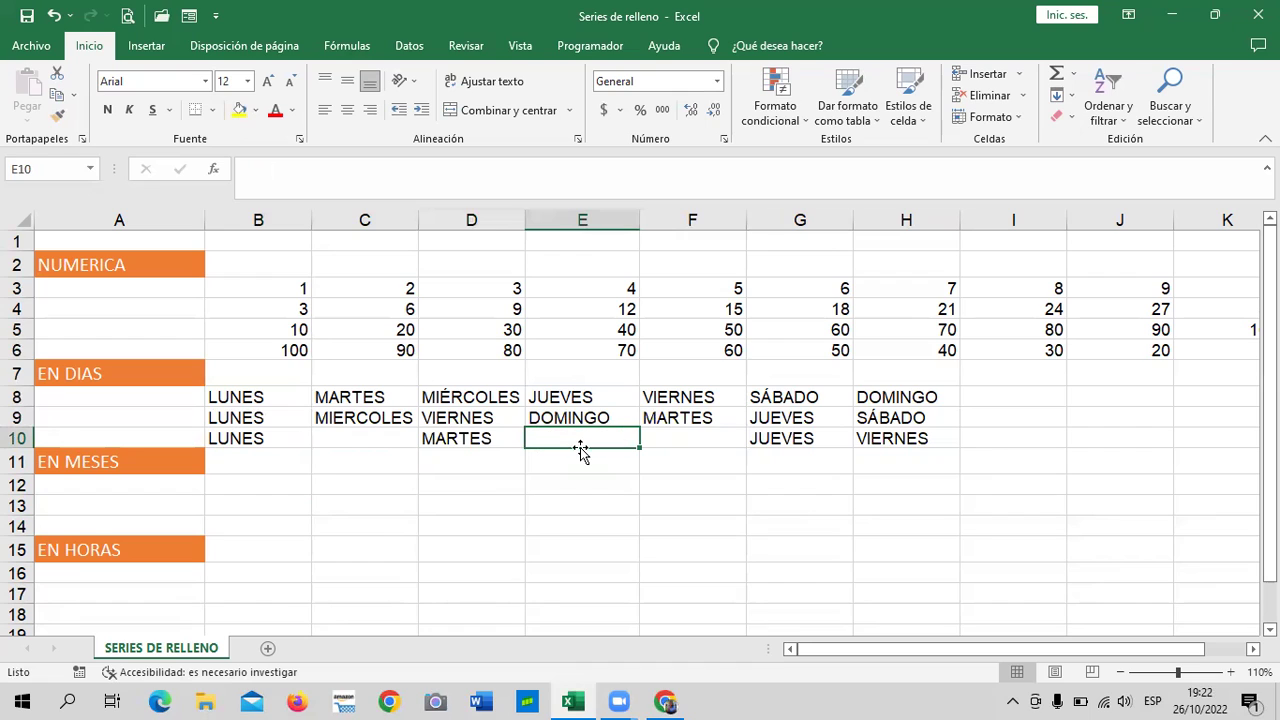
left_click(703, 440)
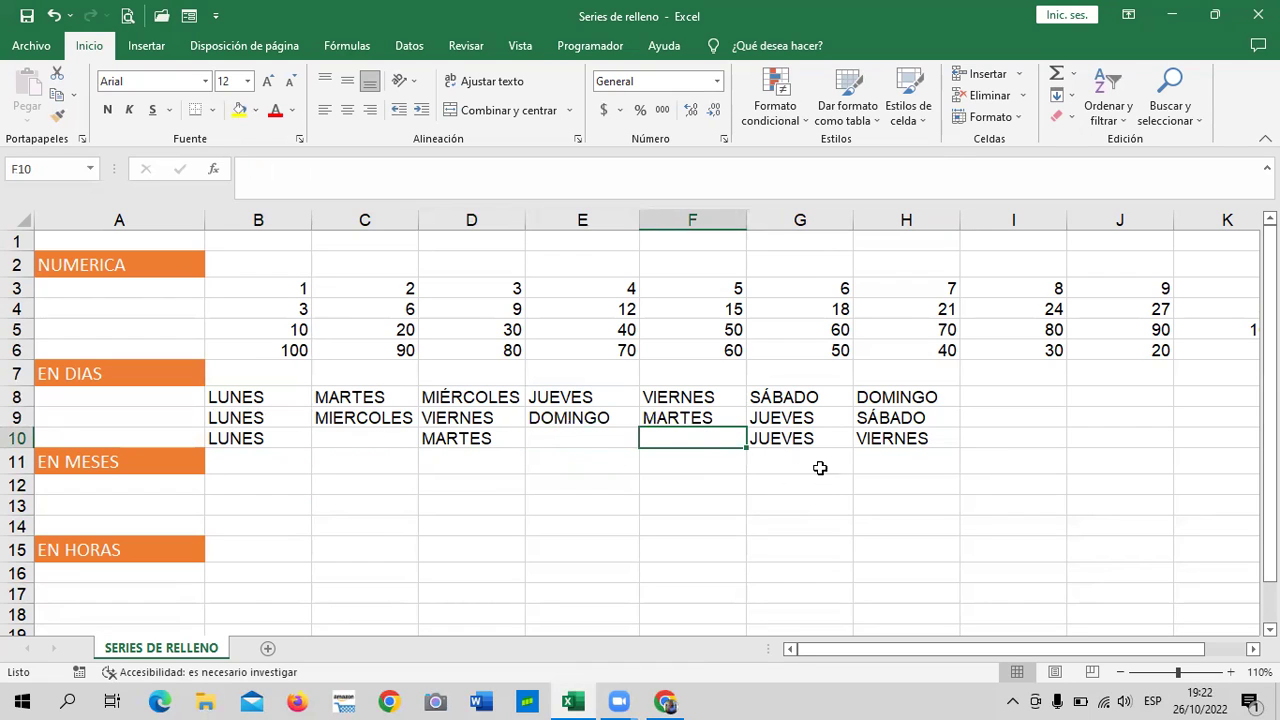
left_click(788, 439)
key("Delete")
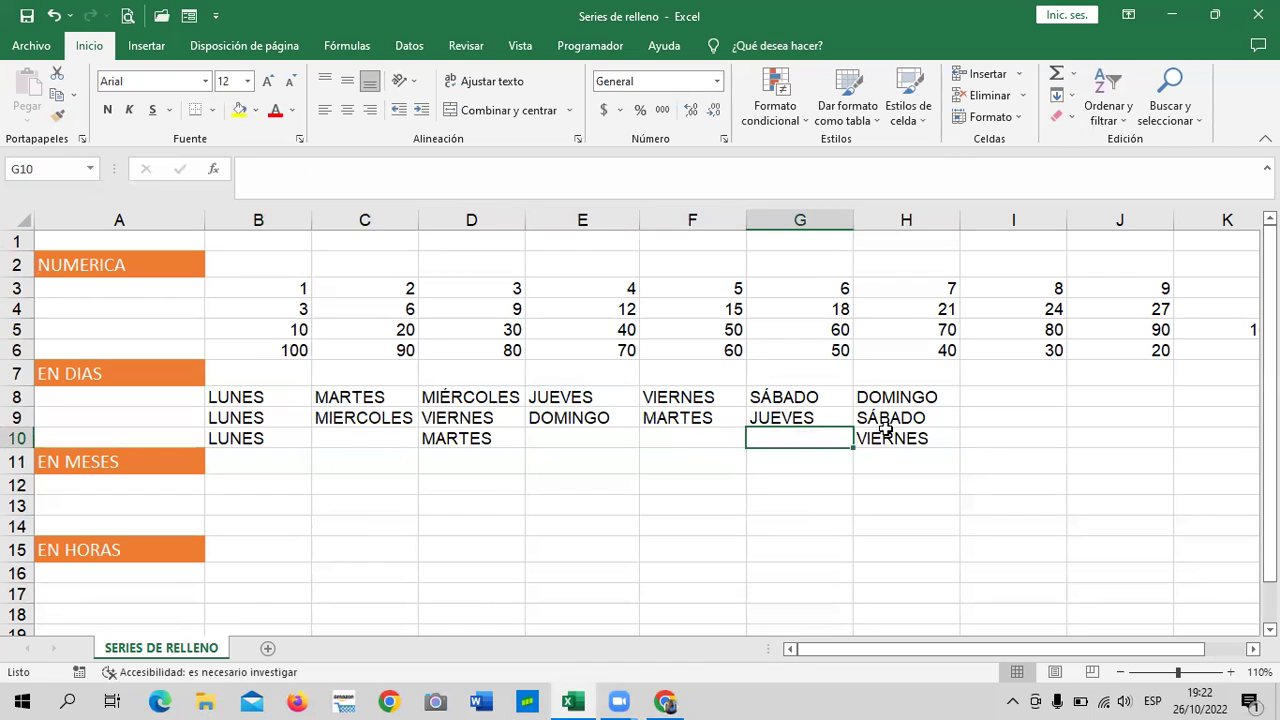
left_click(888, 437)
key("Delete")
left_click(601, 490)
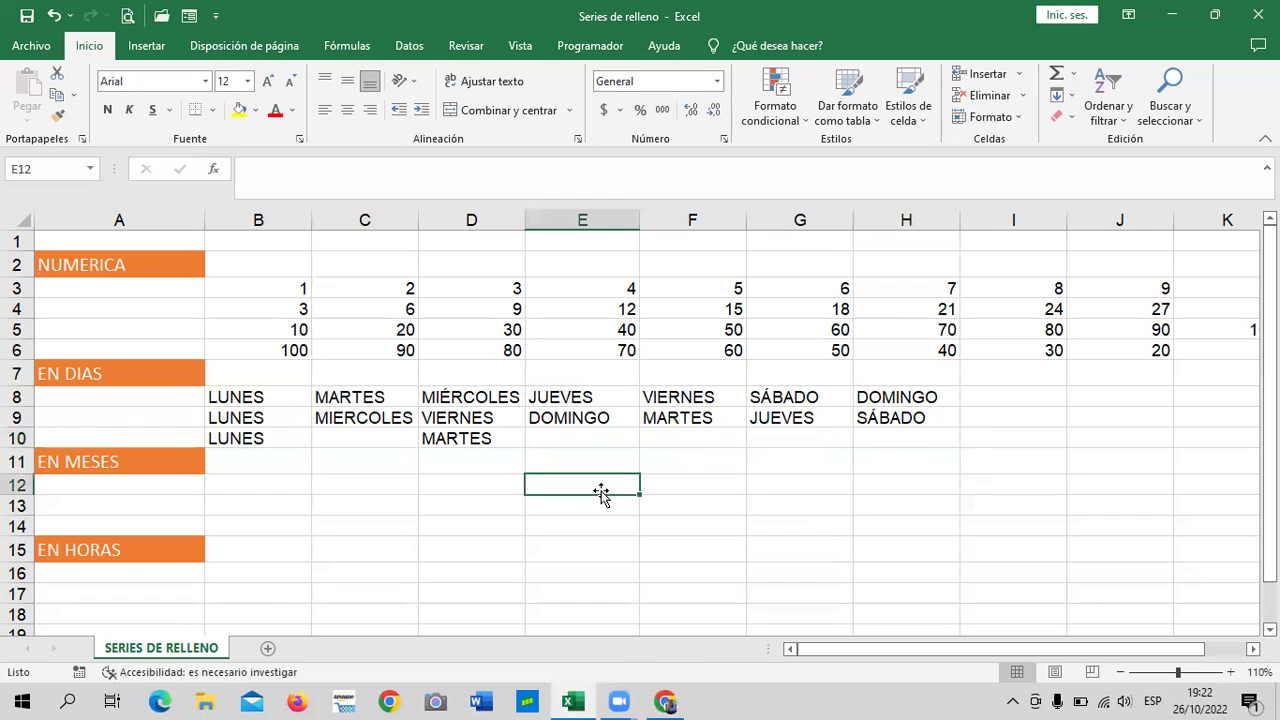
- Delete MARTES from D10, leaving only LUNES in B10
left_click(268, 438)
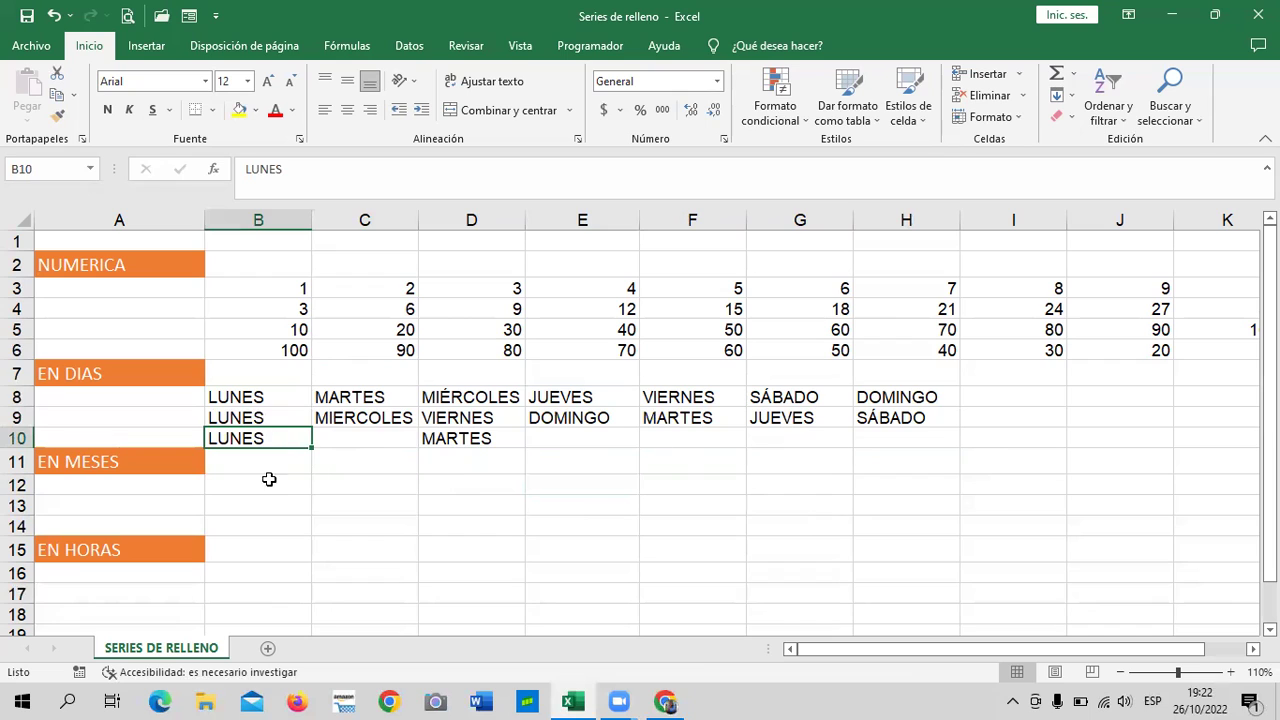
left_click(478, 438)
key("Delete")
left_click(495, 462)
- Fill weekdays with blank gaps from B10 to J10 and check the empty cells between
mouse_move(254, 437)
left_mouse_down()
mouse_move(637, 451)
mouse_move(1131, 442)
left_mouse_up()
left_click(1050, 517)
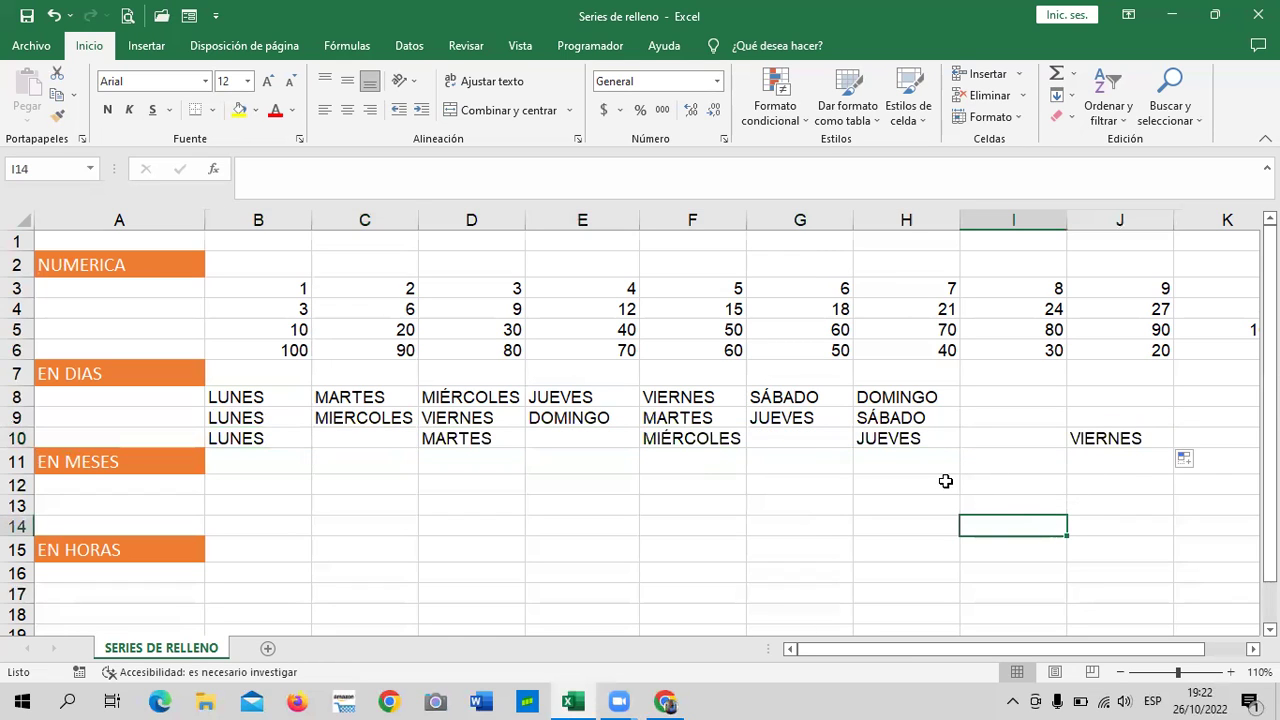
left_click(258, 440)
left_click(345, 440)
left_click(256, 439)
left_click(333, 440)
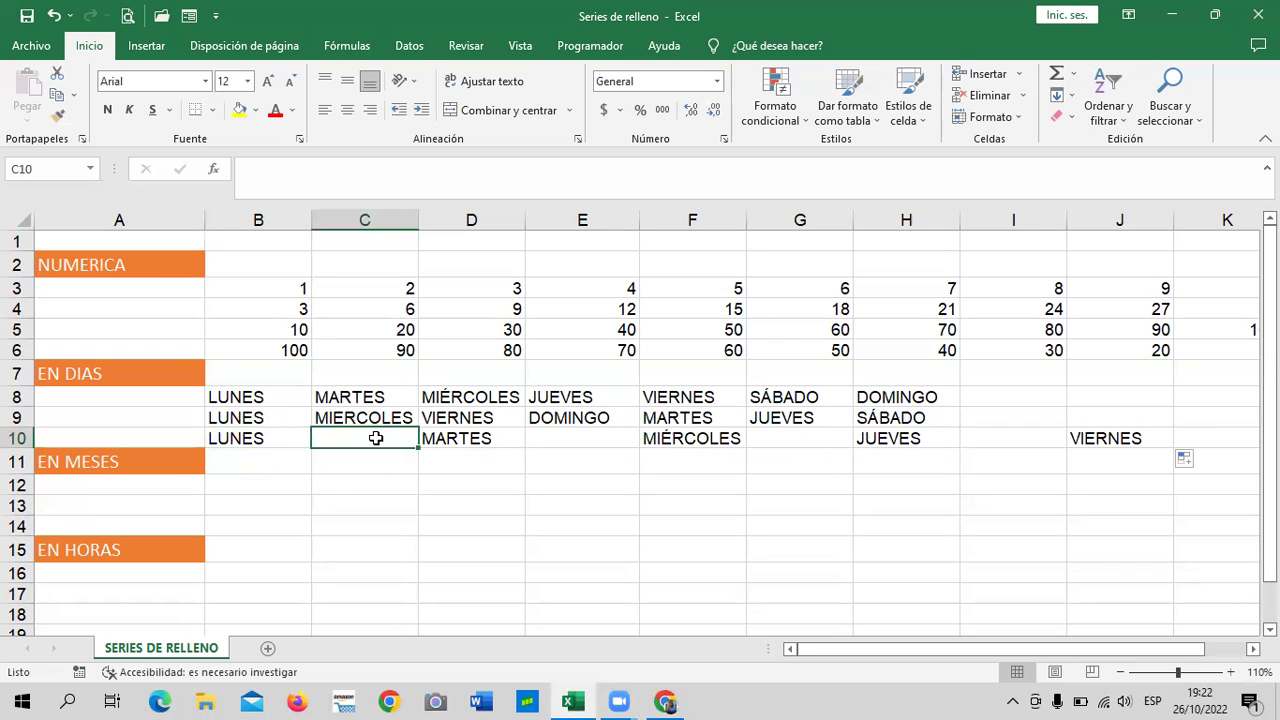
left_click(560, 438)
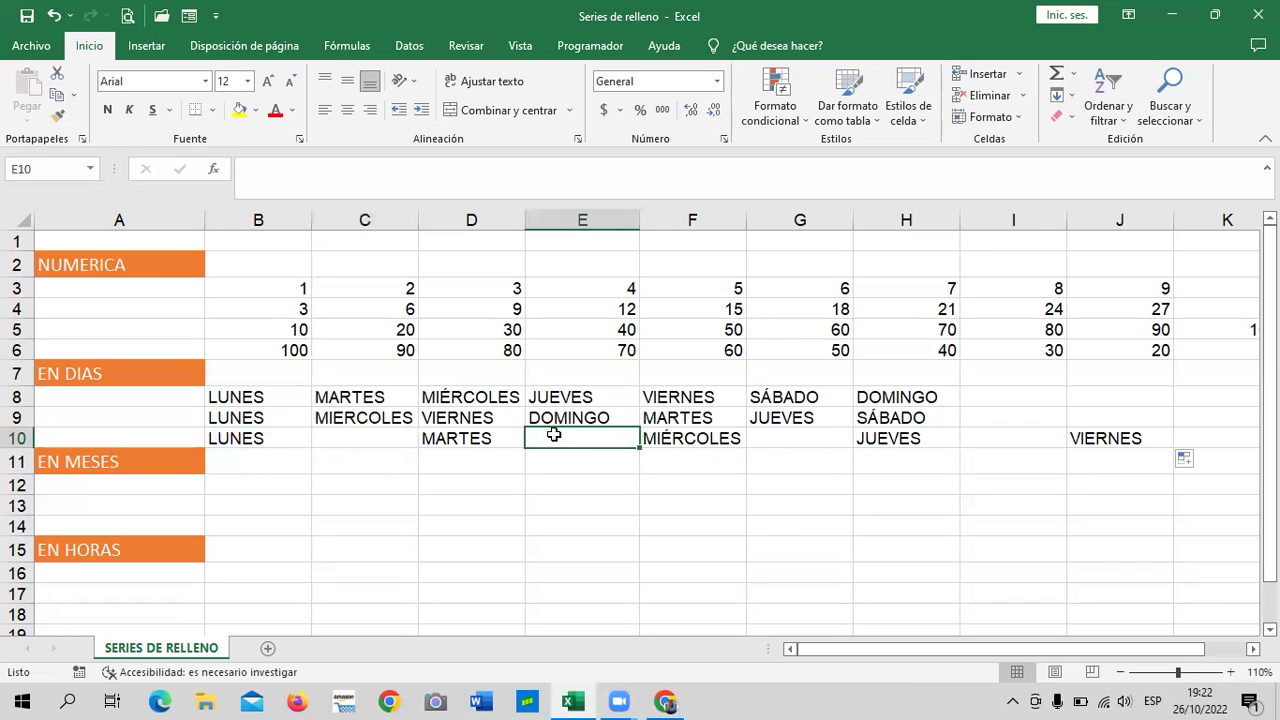
left_click(656, 433)
left_click(811, 435)
left_click(905, 441)
left_click(1020, 443)
left_click(1105, 430)
left_click(911, 566)
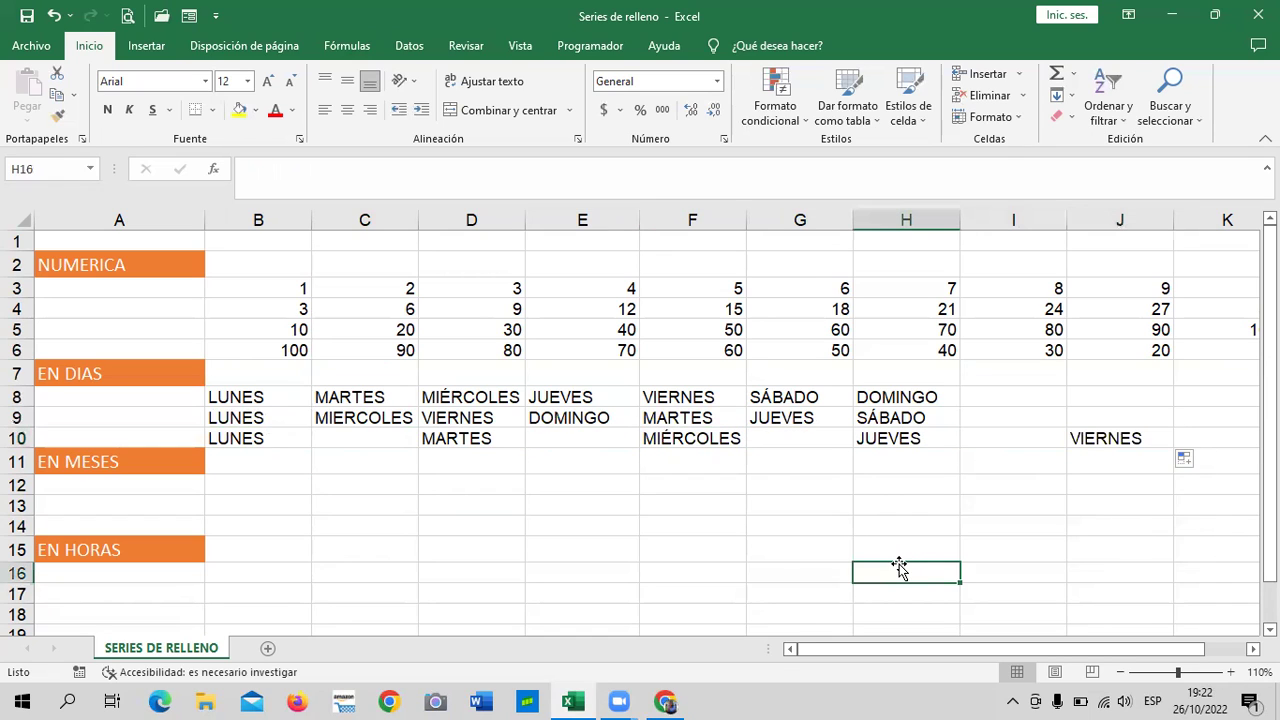
- Reselect the LUNES-plus-blank pattern in B10:C10, then the whole of row 10
left_click(258, 443)
left_click(343, 441)
left_click(280, 437)
left_click_drag(306, 437, 355, 437)
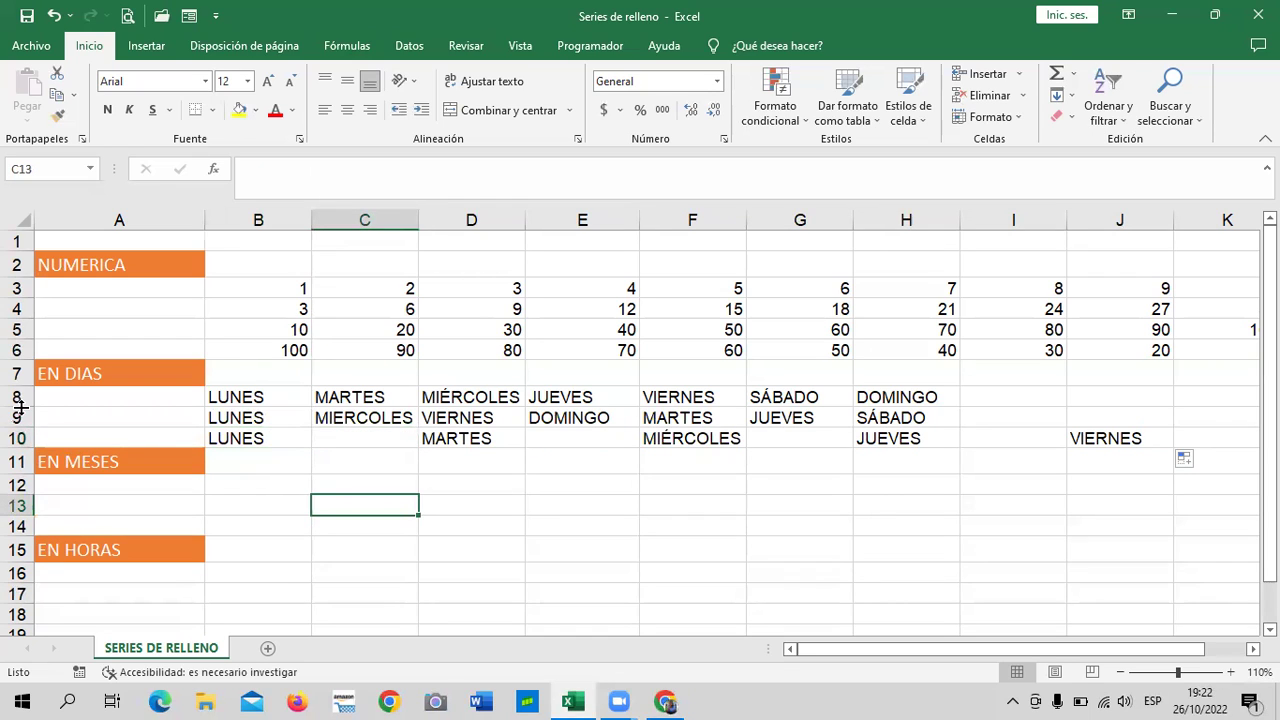
left_click(258, 485)
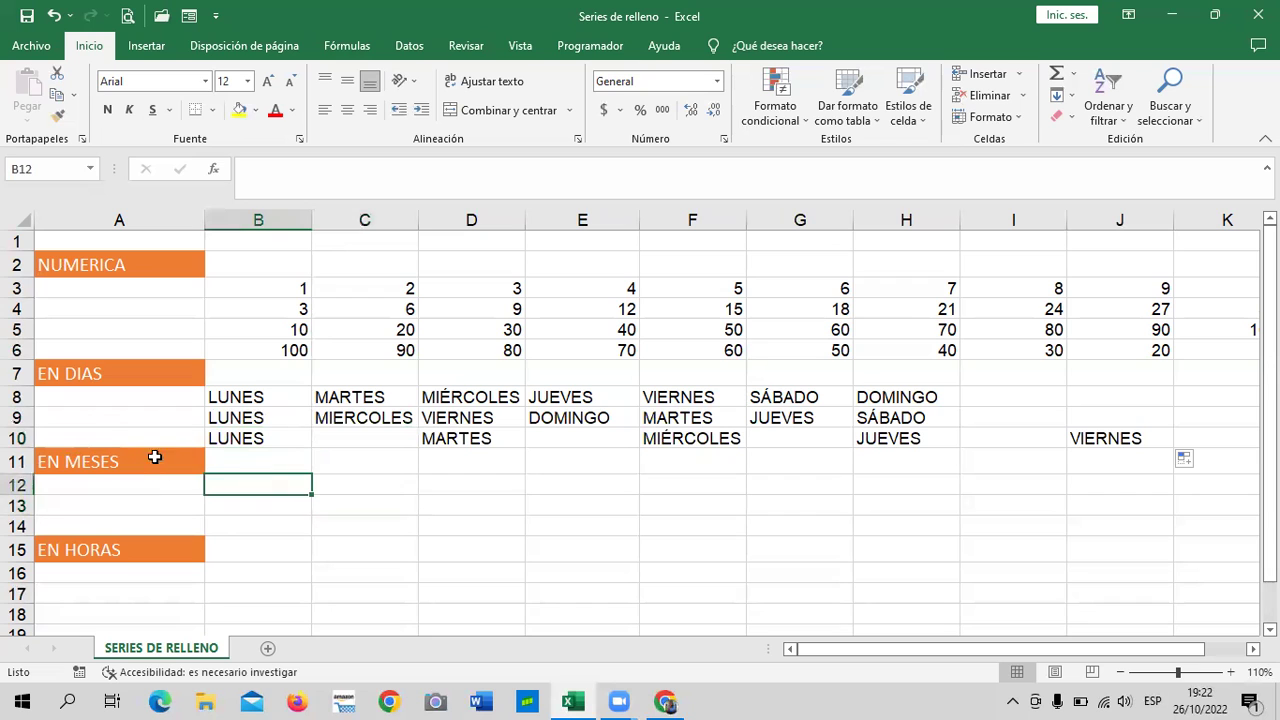
left_click(14, 437)
right_click(14, 437)
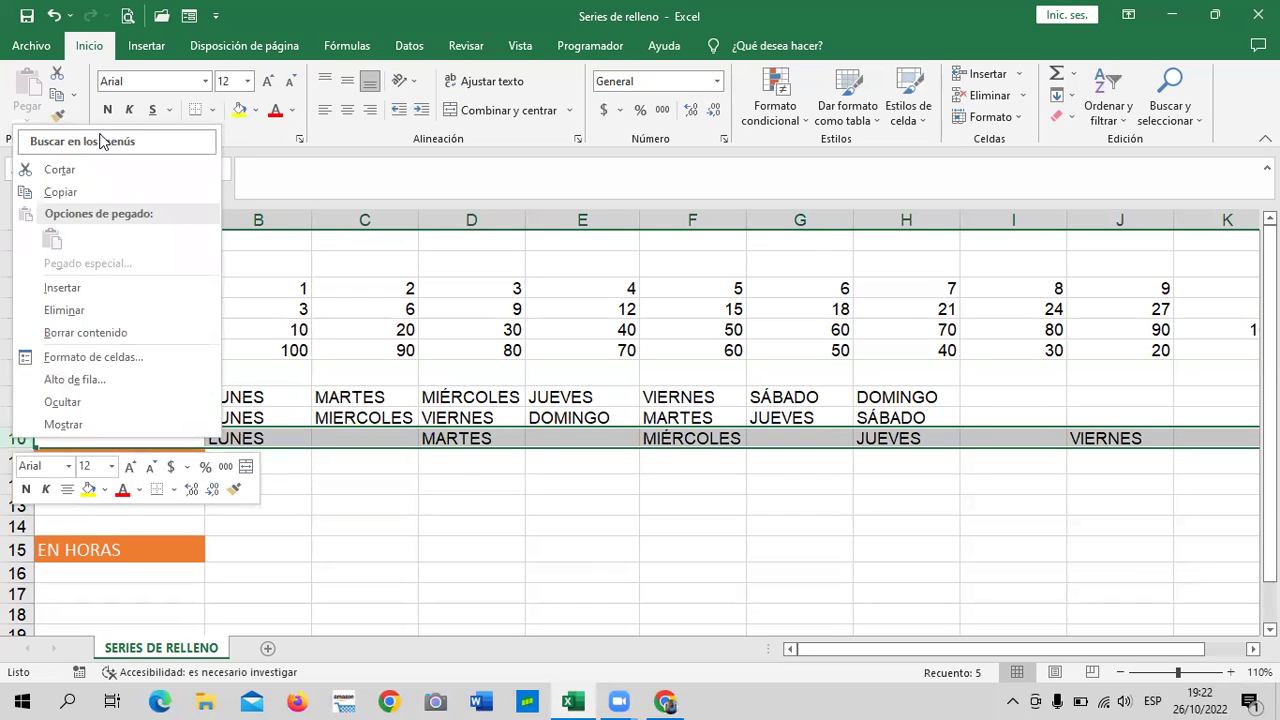
left_click(62, 288)
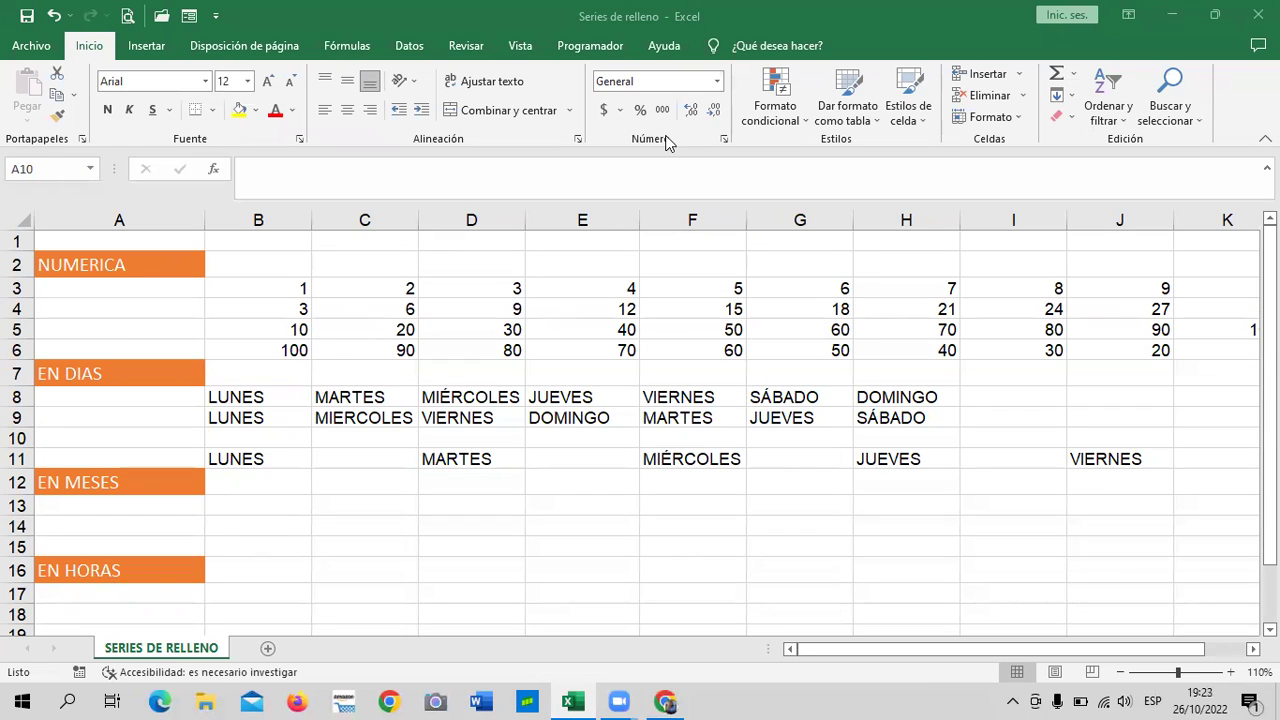
left_click(370, 524)
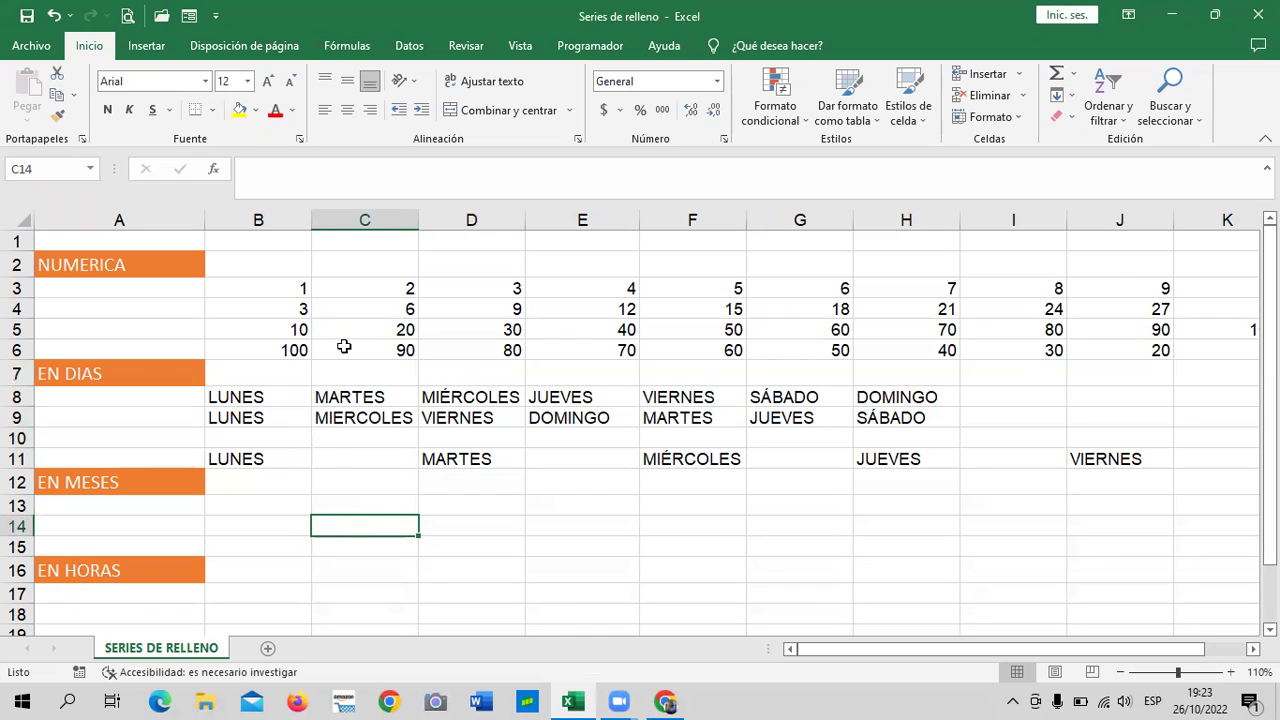
left_click(280, 438)
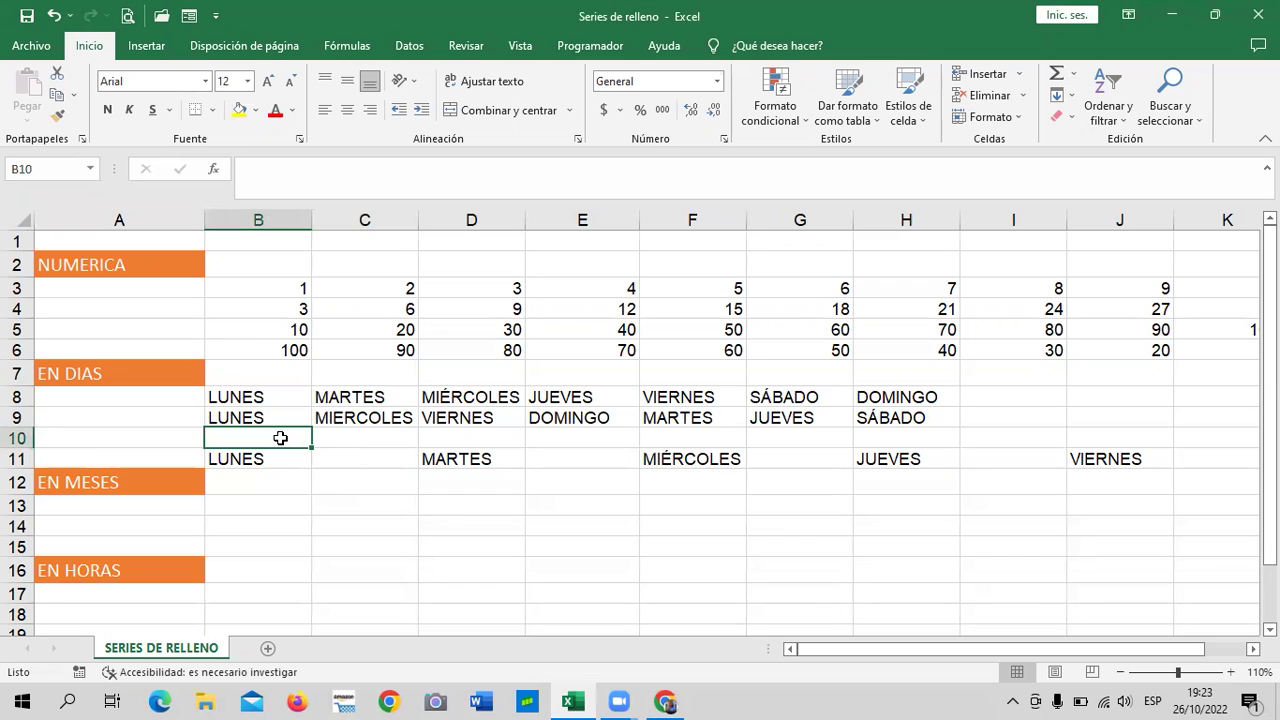
left_click(249, 303)
left_click(253, 343)
left_click(257, 324)
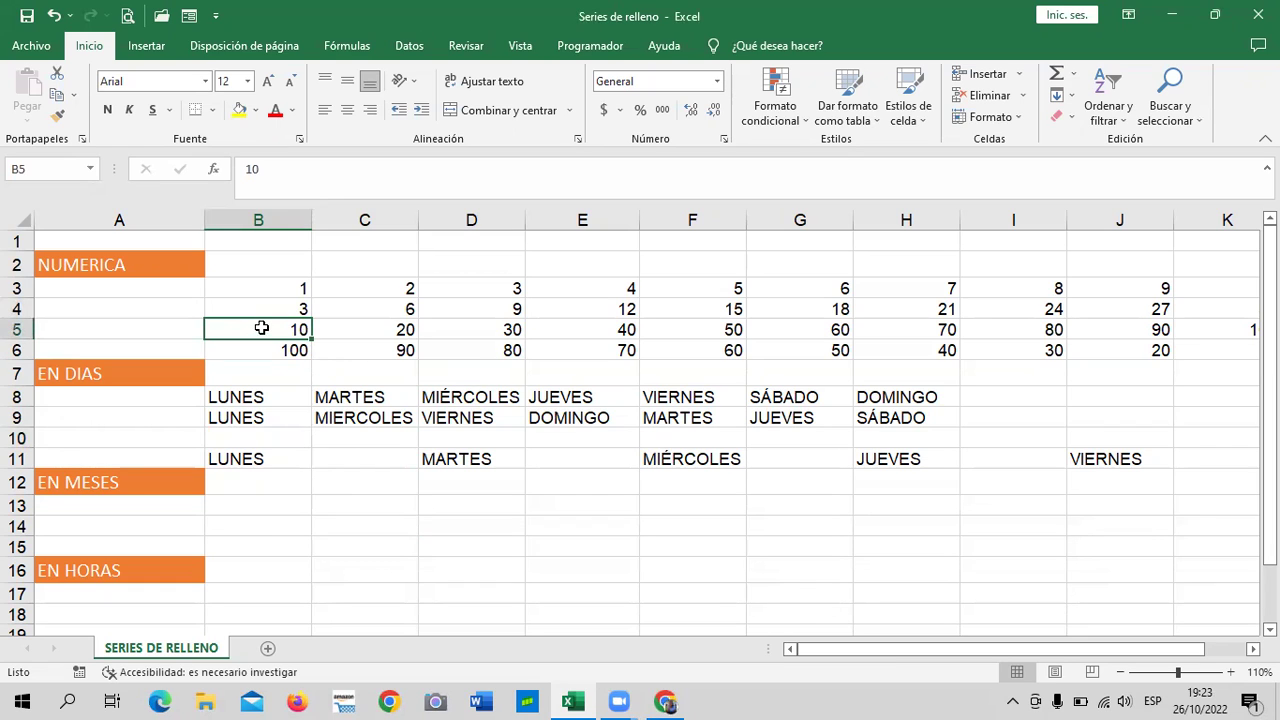
- Look over the existing 10 and 20 starting values of the numeric series
left_click(331, 503)
left_click(264, 328)
left_click(386, 330)
left_click_drag(307, 331, 354, 328)
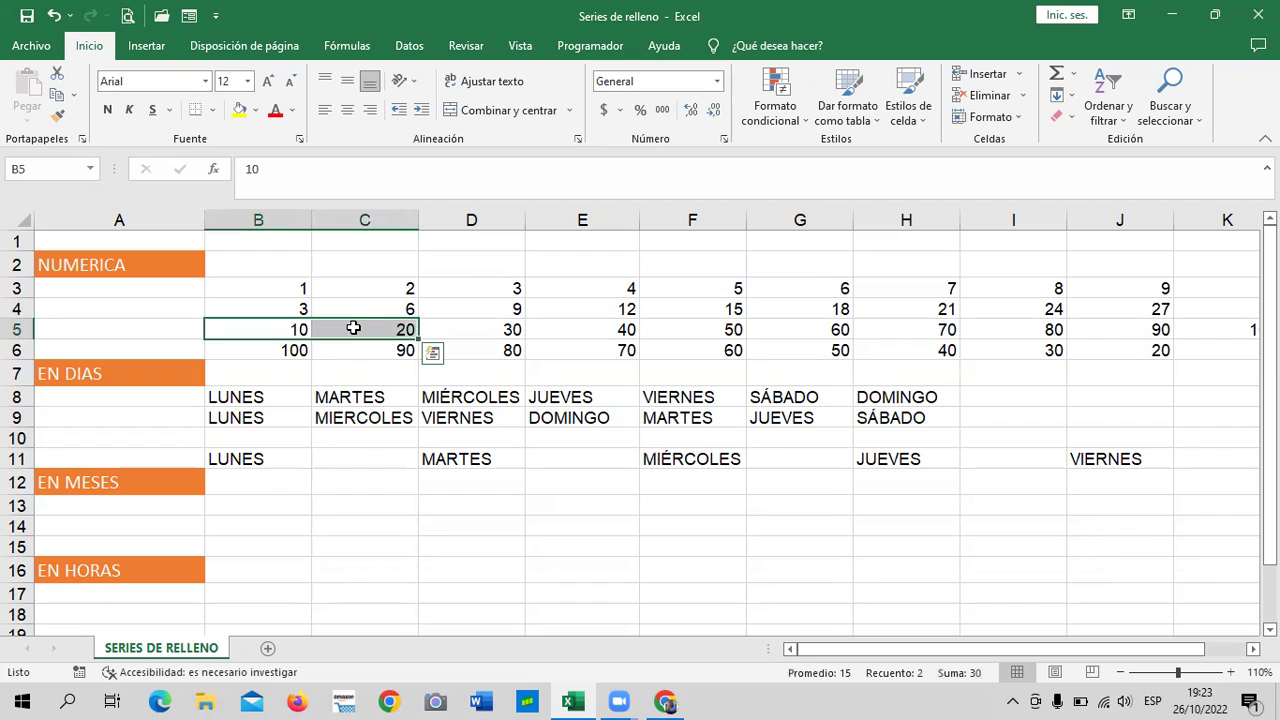
left_click(340, 562)
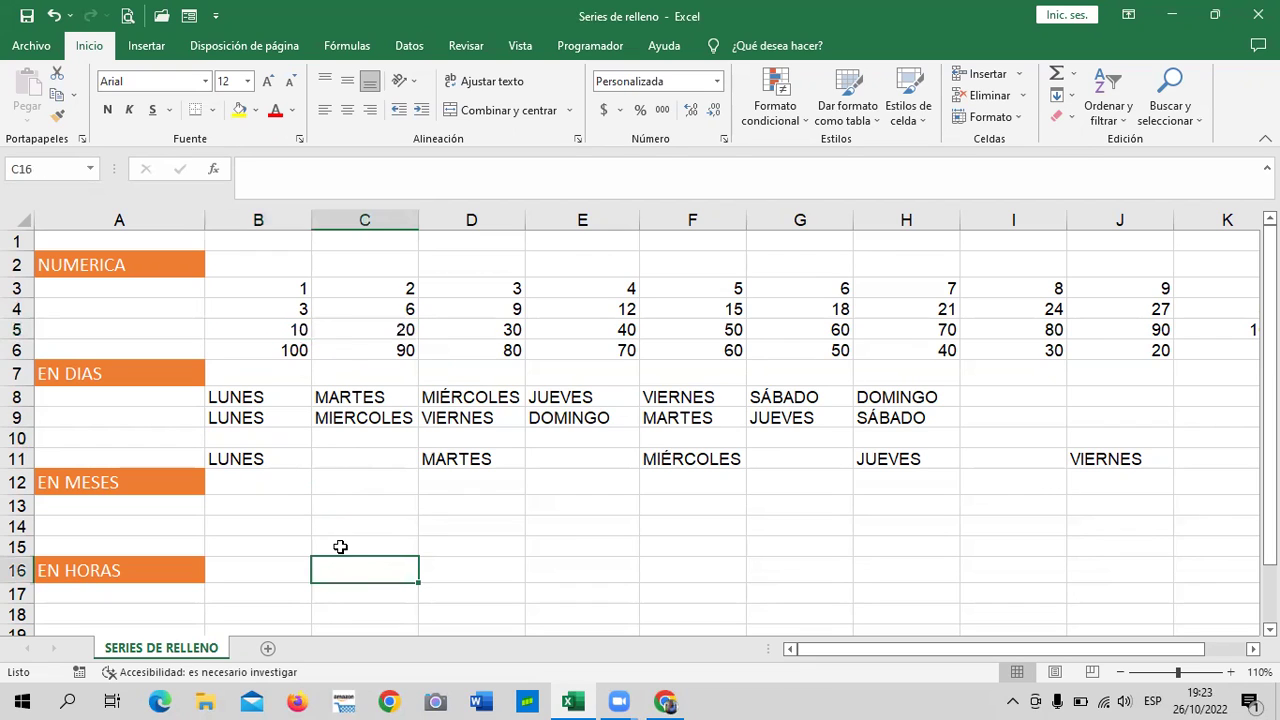
- Enter 2 in B2 and 4 in C2, then select the B2:C2 pair
left_click(286, 266)
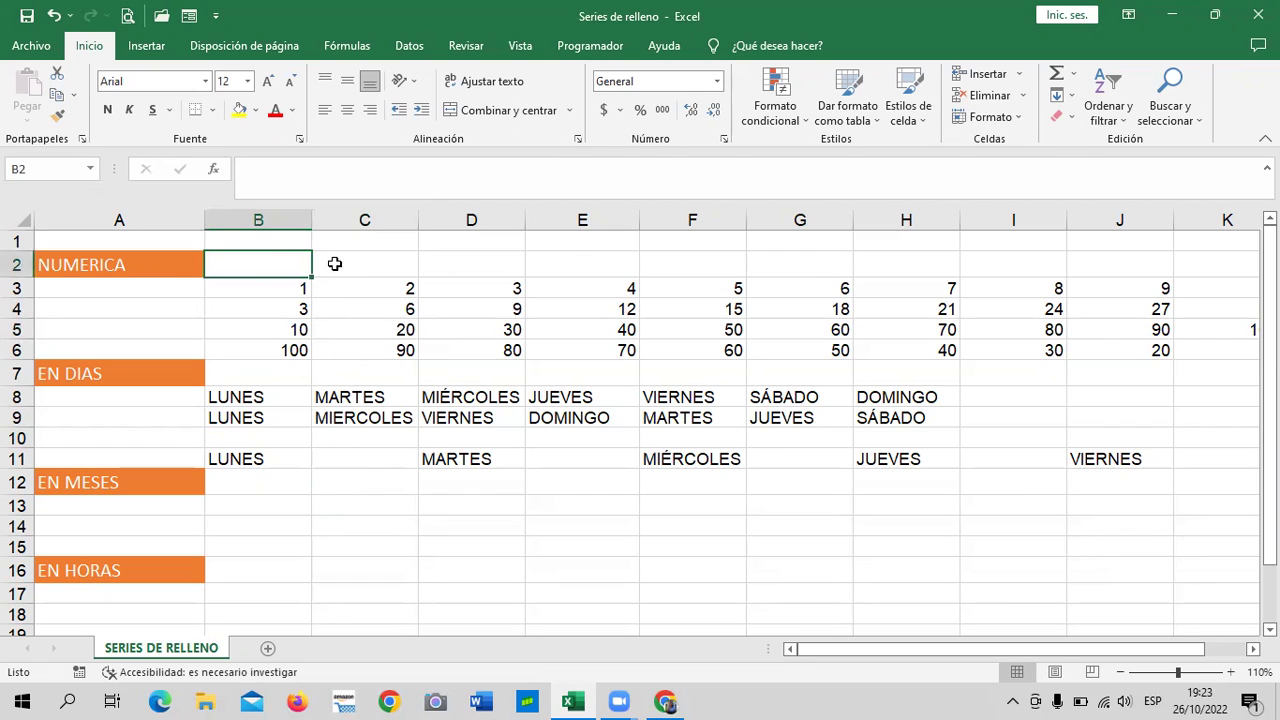
type("2")
left_click(335, 263)
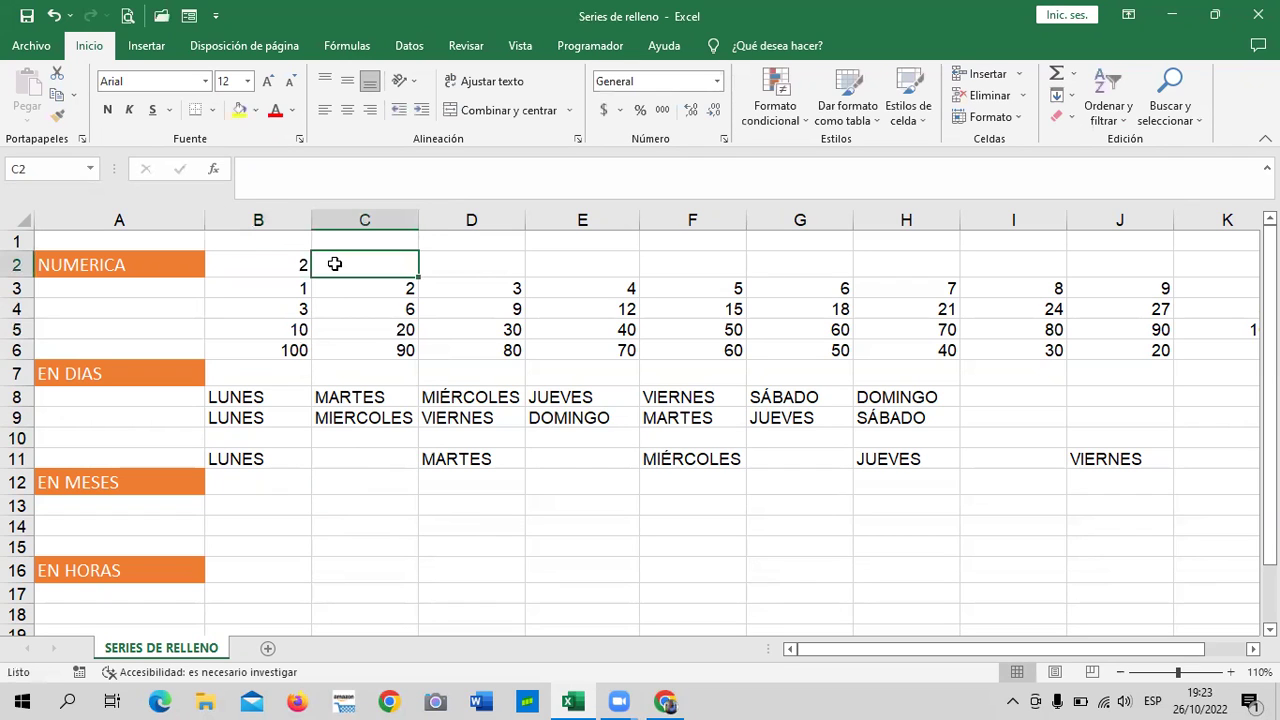
type("4")
left_click(555, 285)
left_click_drag(300, 264, 1109, 262)
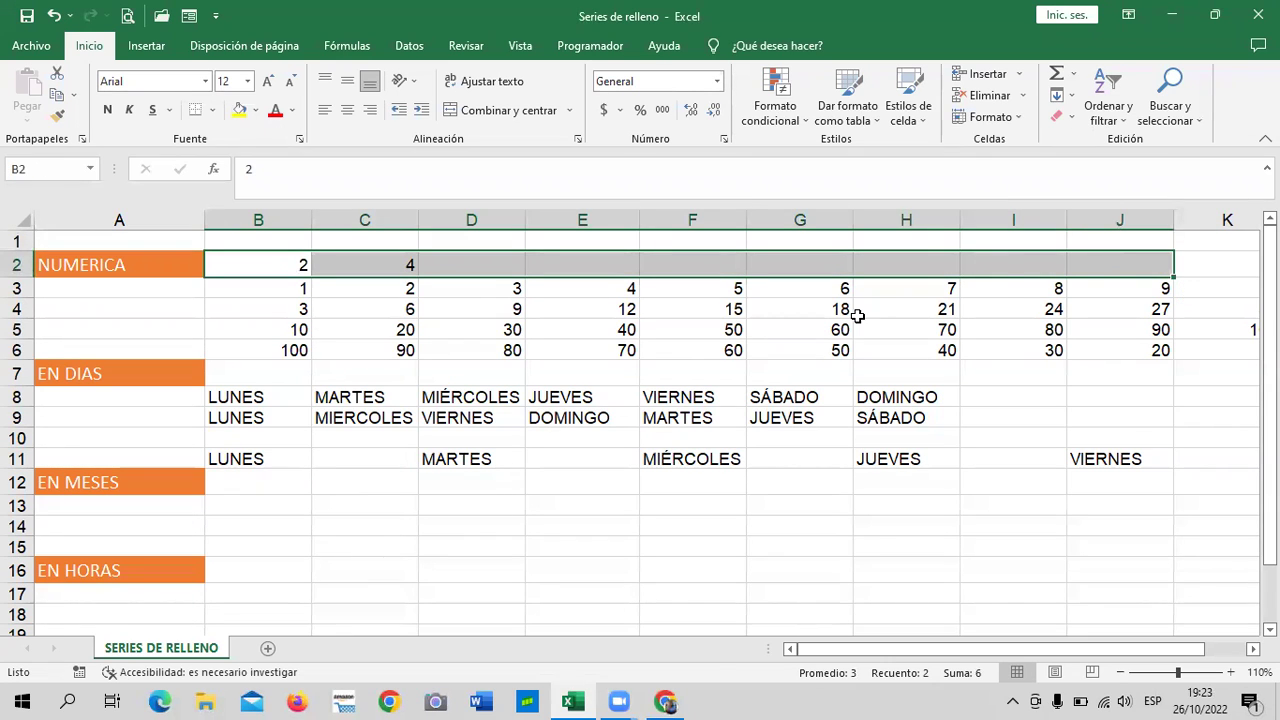
left_click(504, 542)
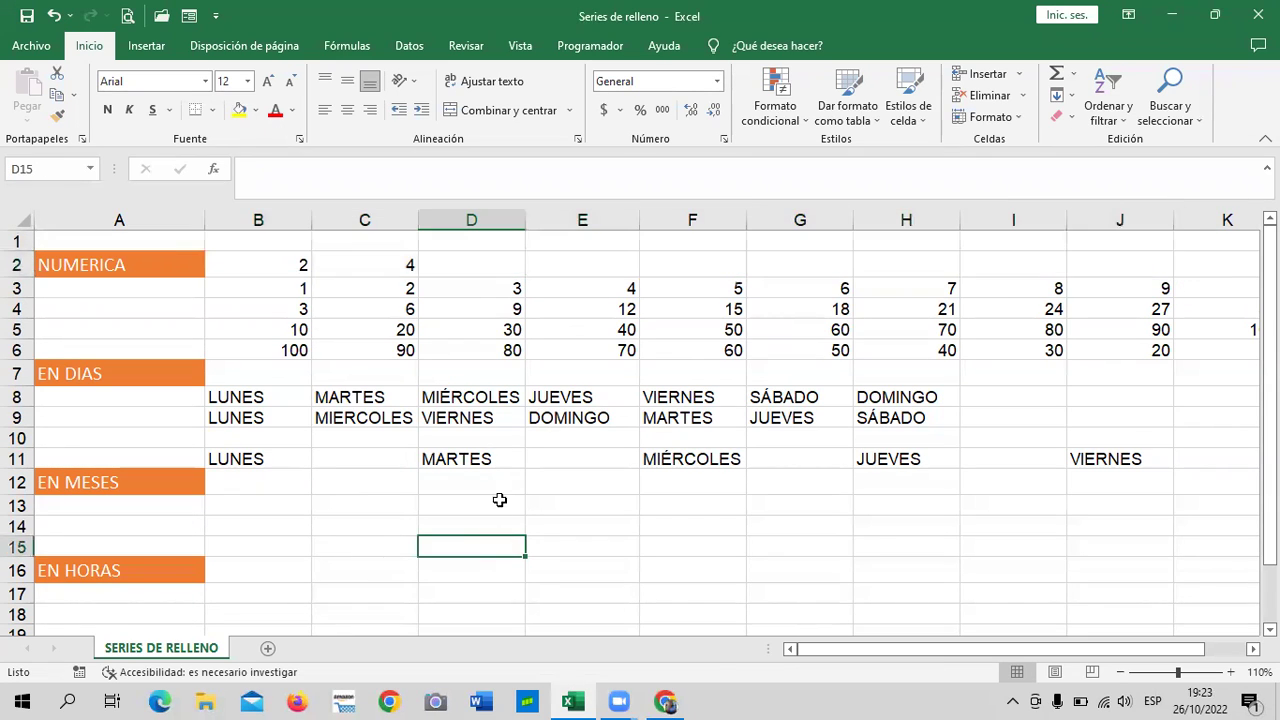
- Fill row 2 from the 2, 4 pair to even numbers 2 through 18 across B2:J2
left_click(289, 262)
left_click_drag(289, 262, 368, 265)
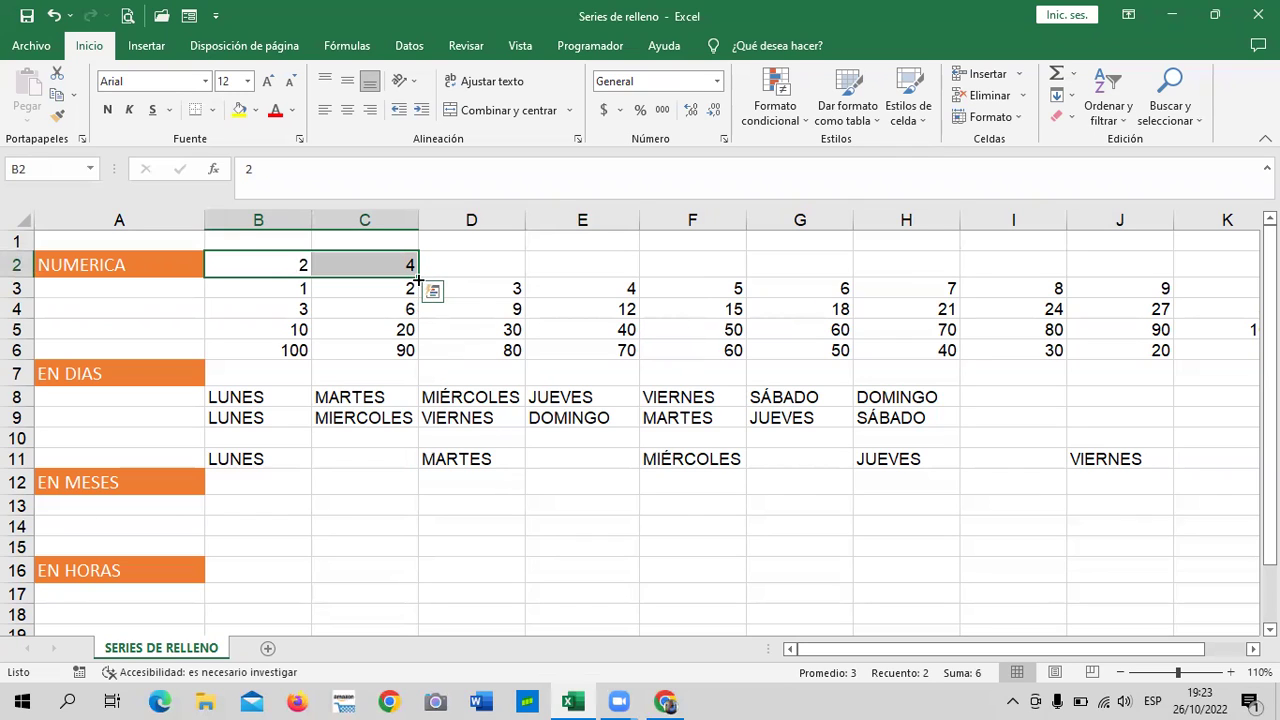
left_click_drag(418, 277, 418, 277)
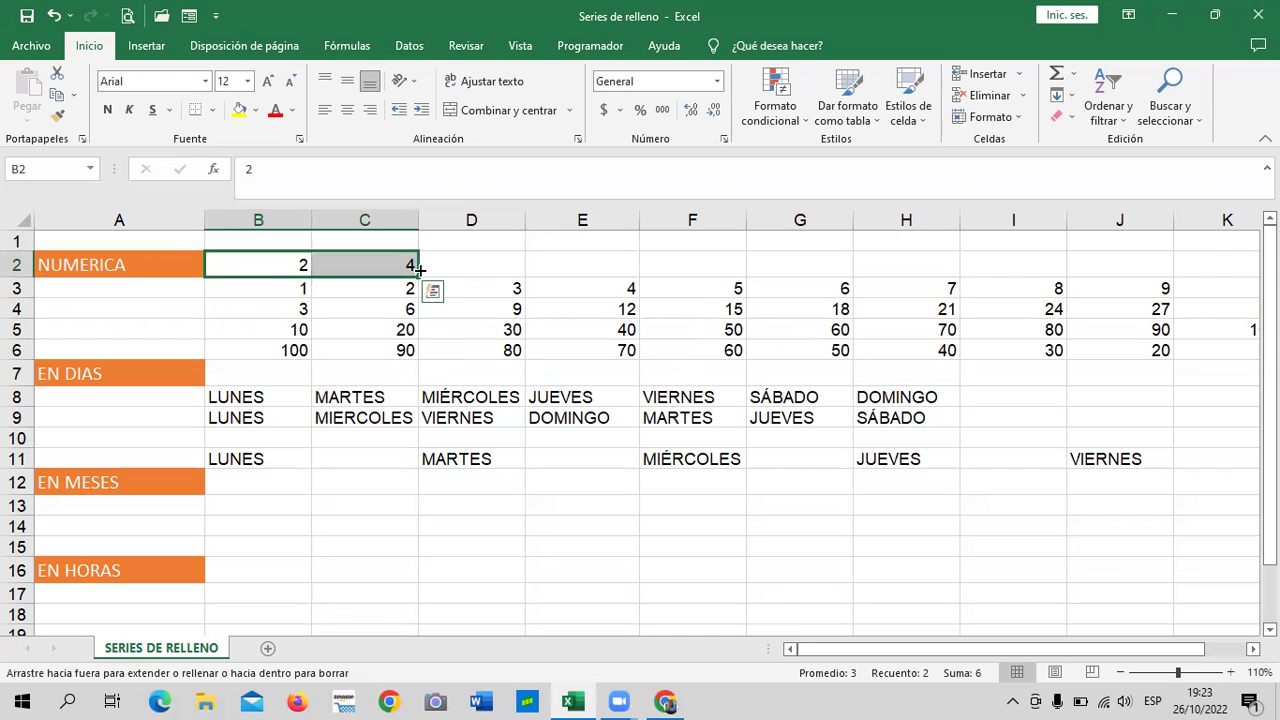
left_click_drag(463, 268, 1145, 288)
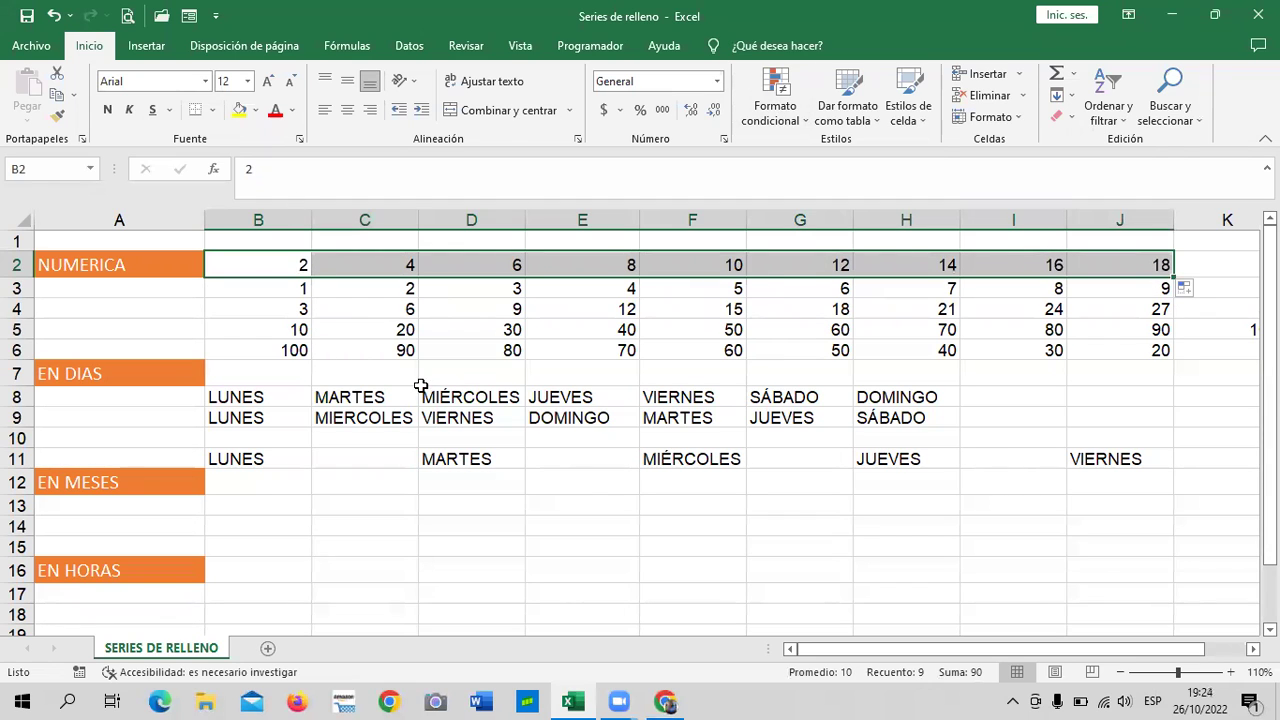
- Enter DOMINGO in cell B10
left_click(538, 541)
scroll(538, 541, "down", 1)
left_click(263, 372)
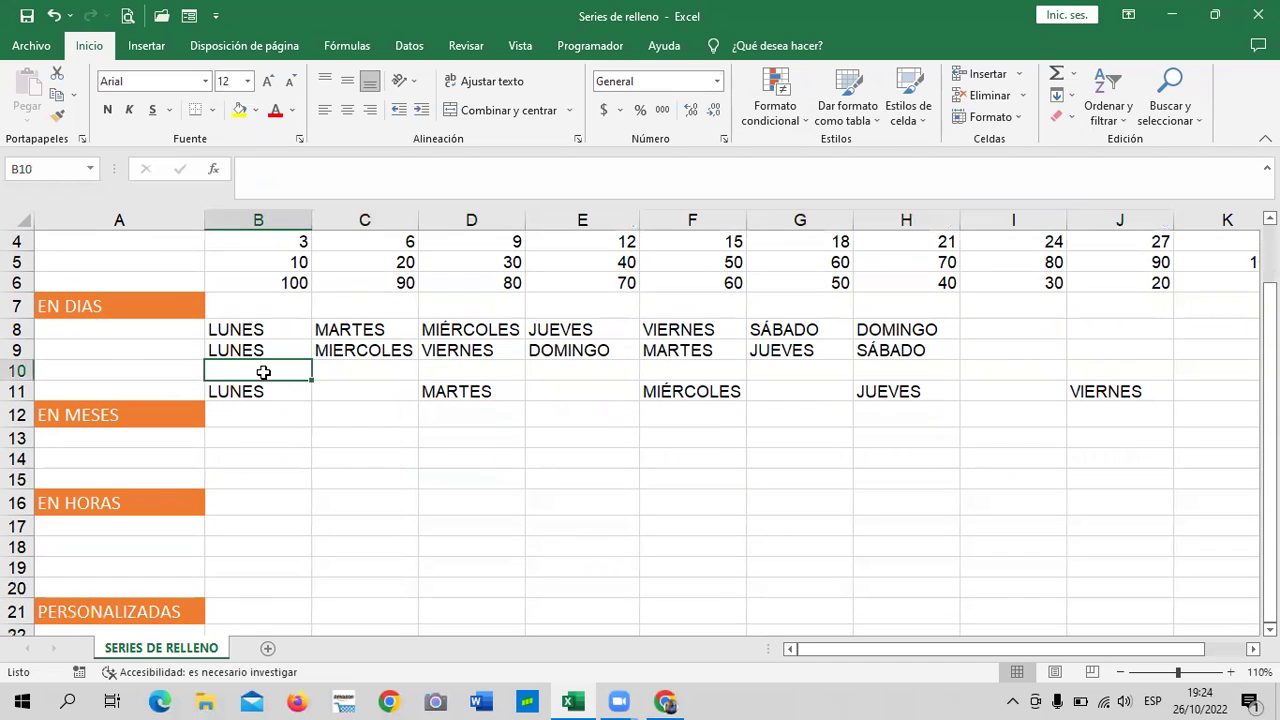
left_click(477, 457)
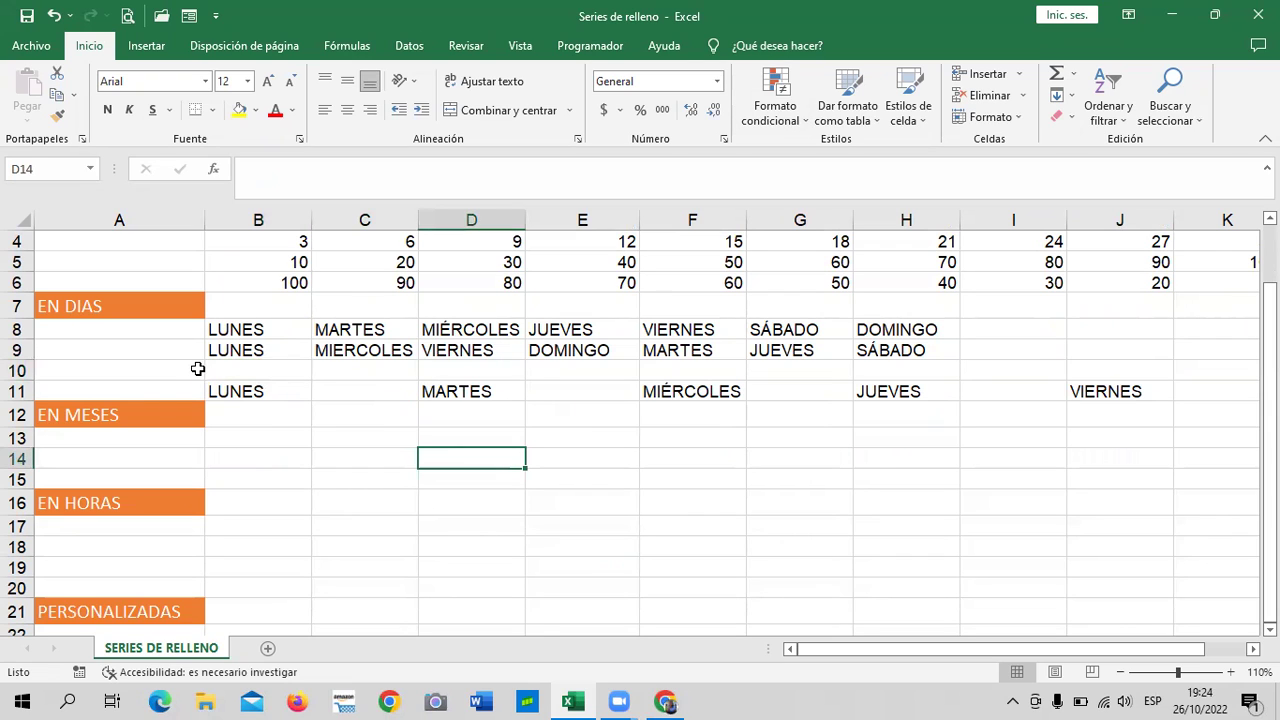
left_click(247, 373)
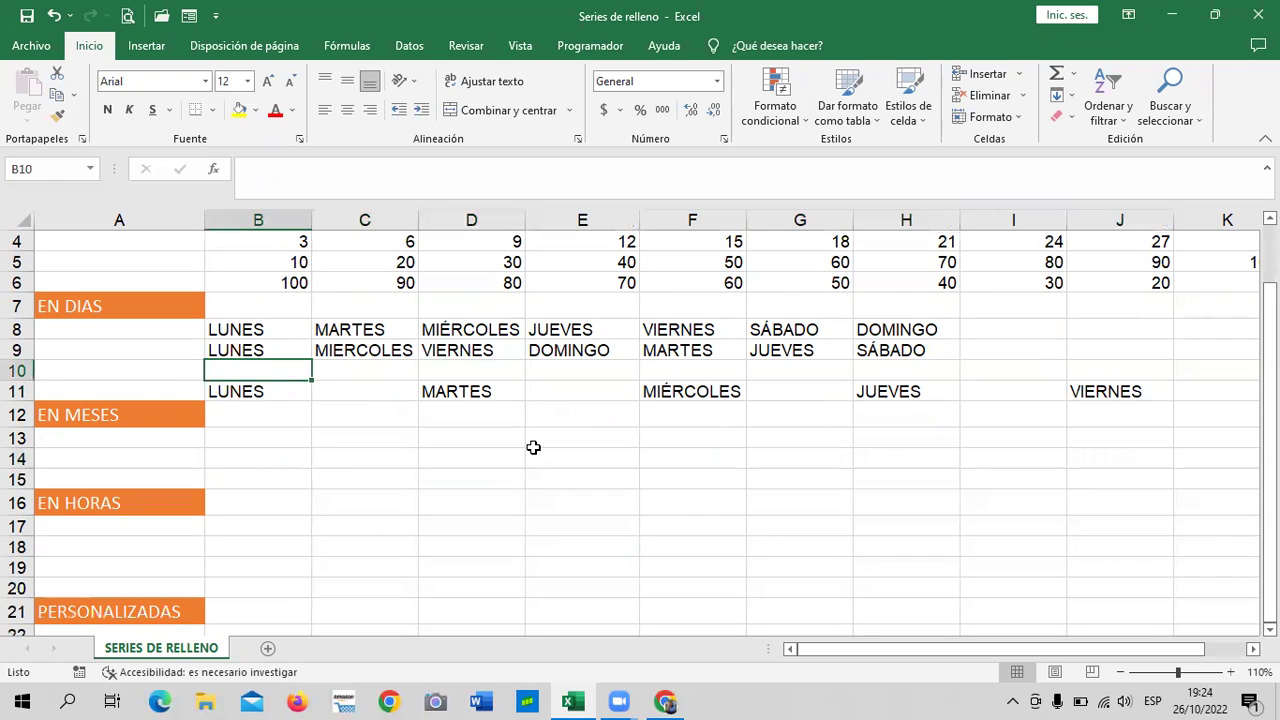
type("DOMINGO")
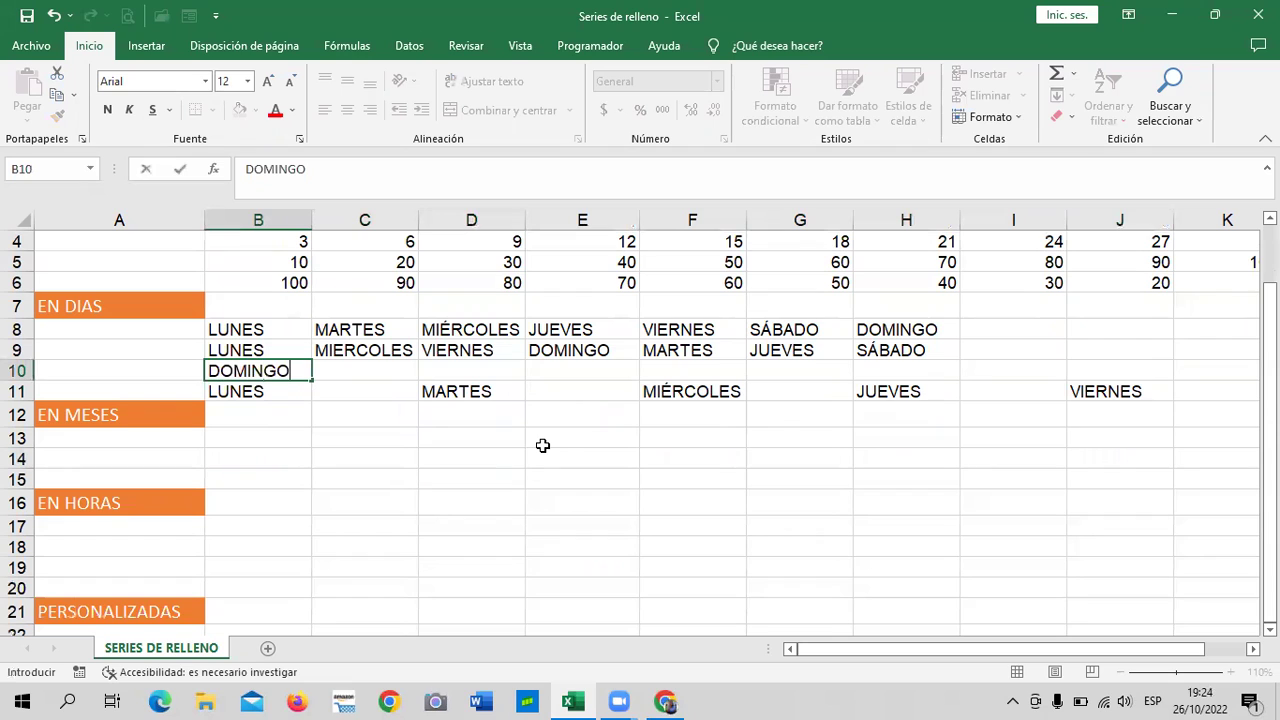
left_click(423, 474)
- Enter SABADO in C10 and fill descending weekdays across B10:H10, ending at LUNES
left_click(257, 367)
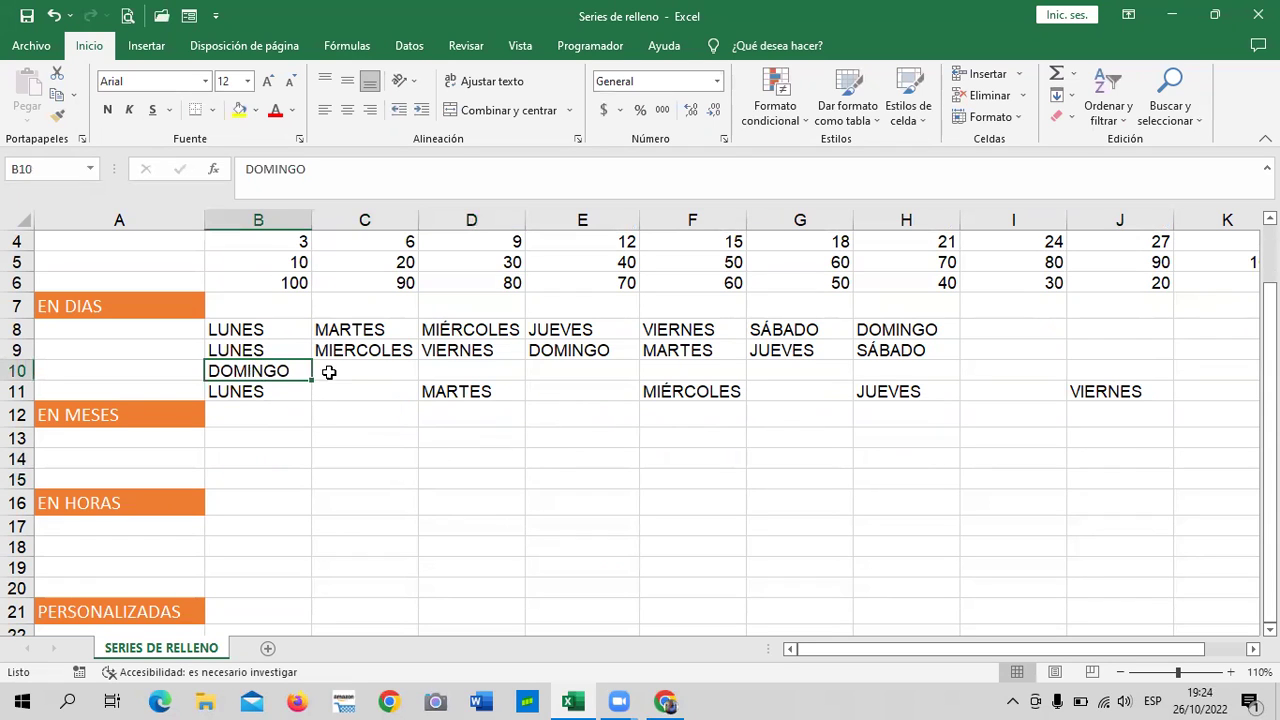
left_click(359, 374)
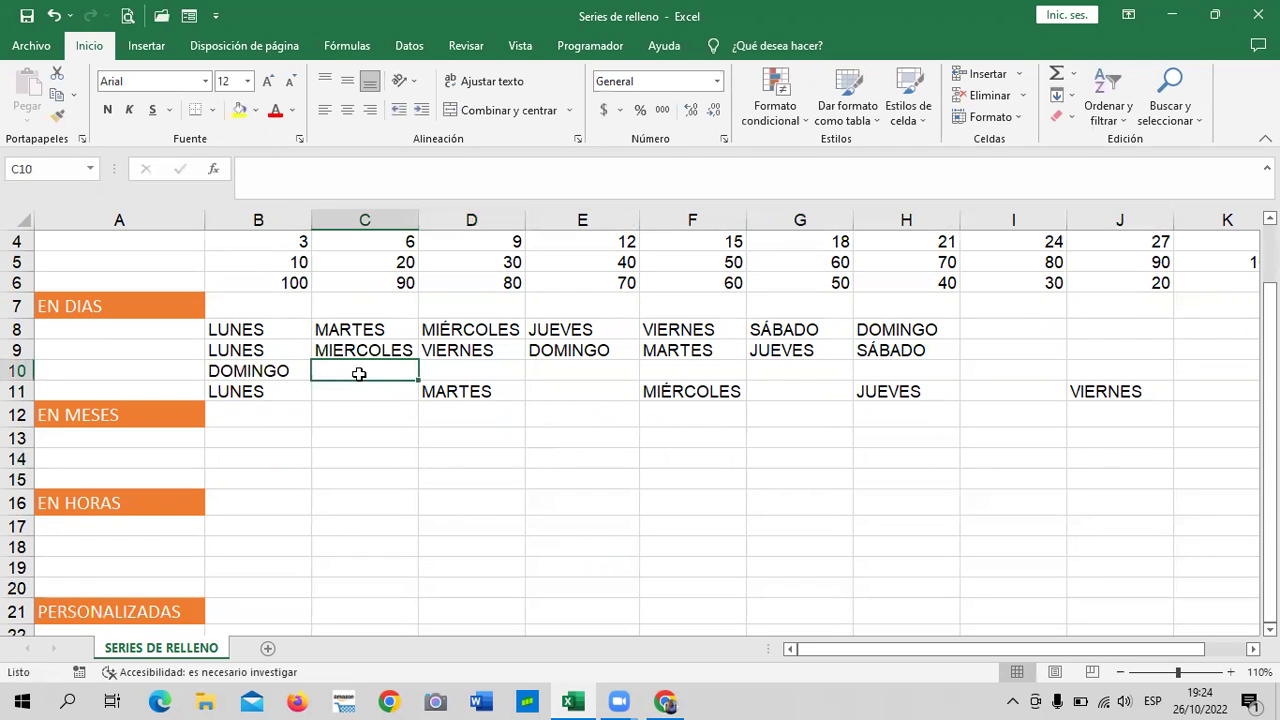
type("SABADO")
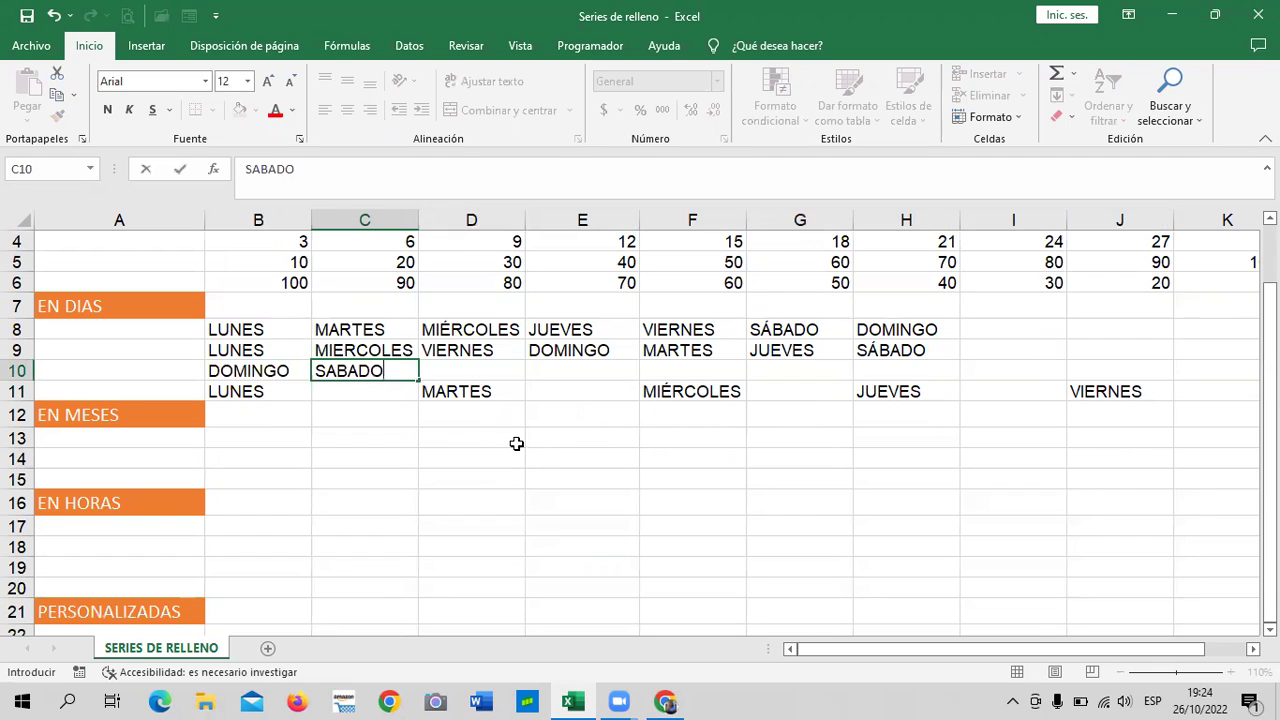
left_click(404, 476)
left_click_drag(272, 376, 931, 372)
left_click(845, 494)
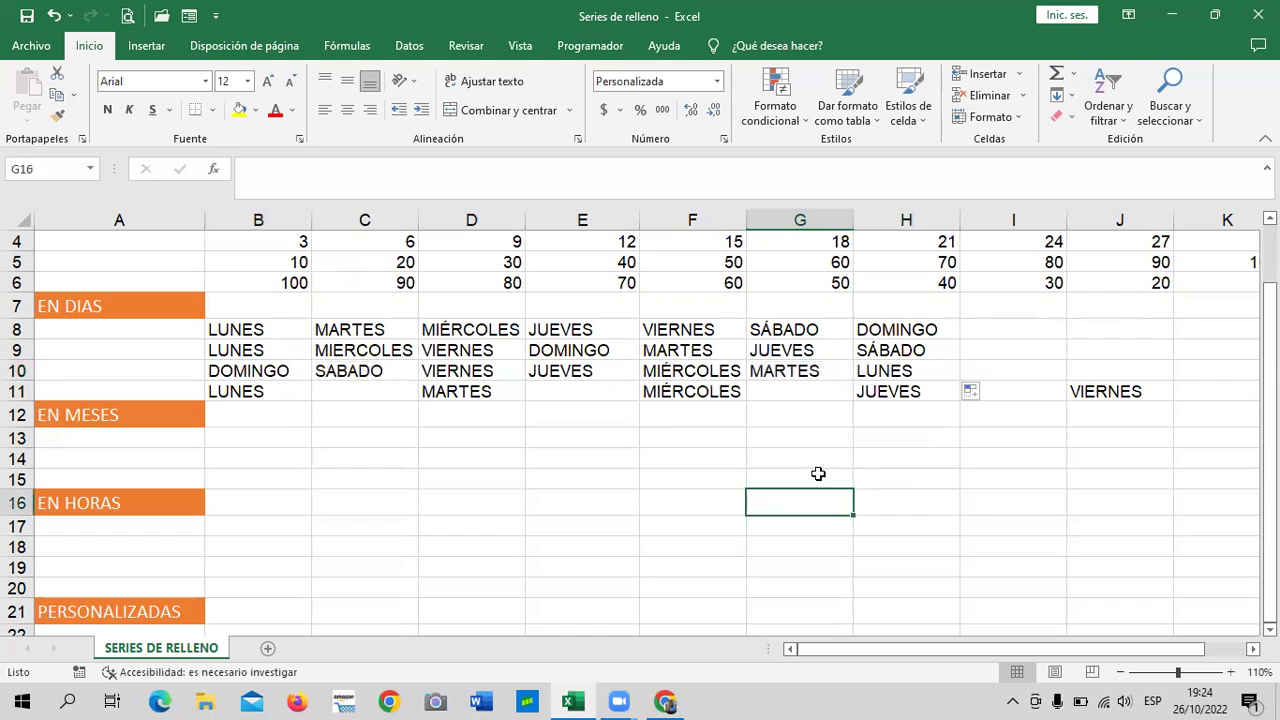
- Verify the backwards weekdays along row 10, from DOMINGO to LUNES
left_click(210, 372)
left_click(352, 383)
left_click(455, 370)
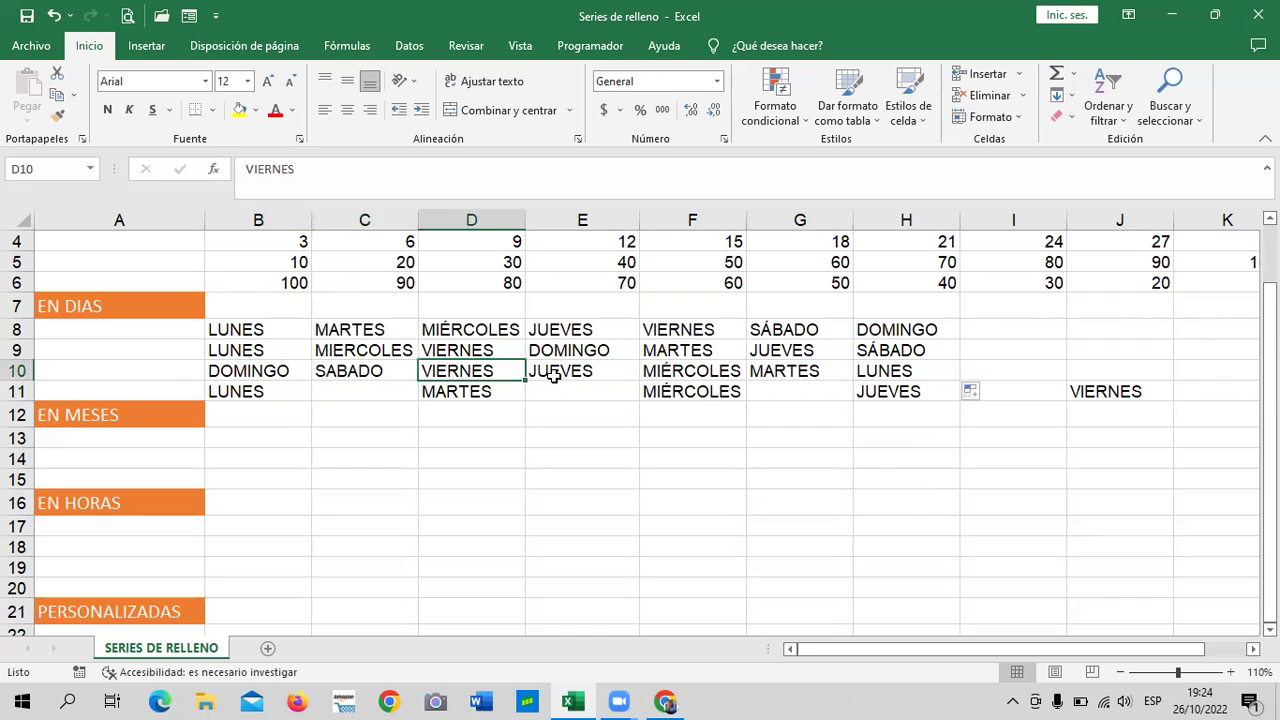
left_click(554, 376)
left_click(678, 370)
left_click(800, 373)
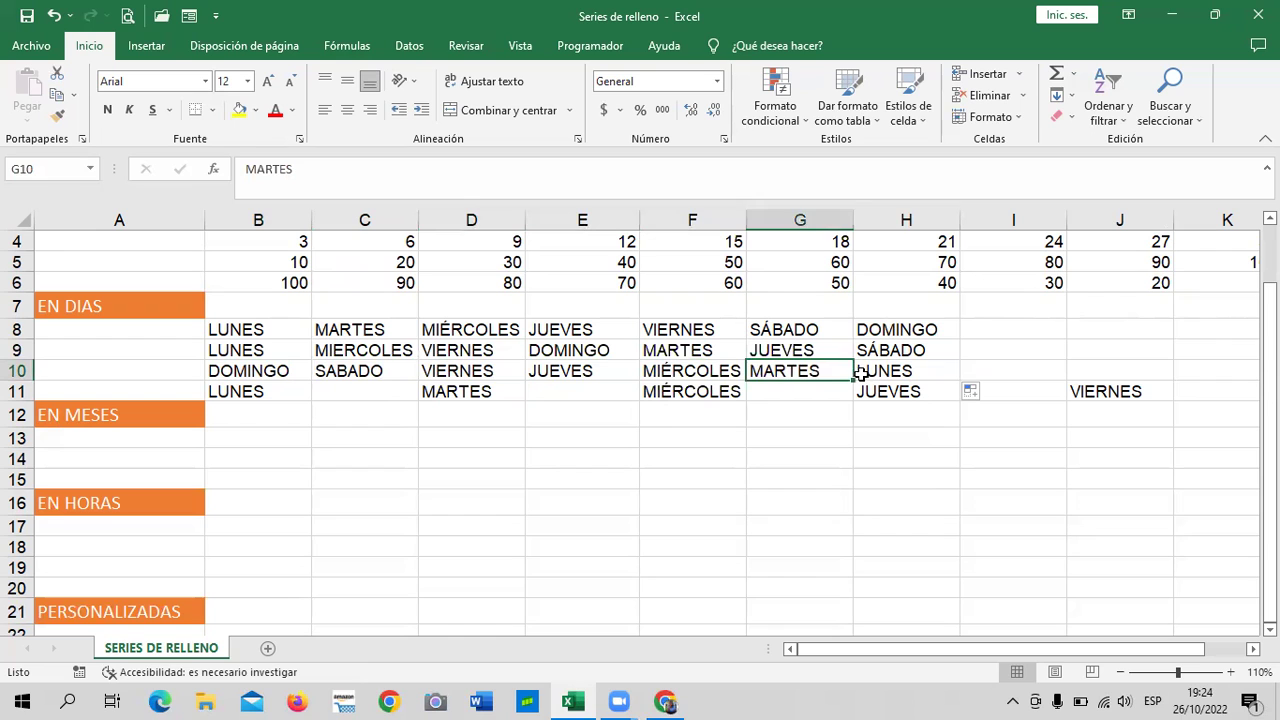
left_click(860, 374)
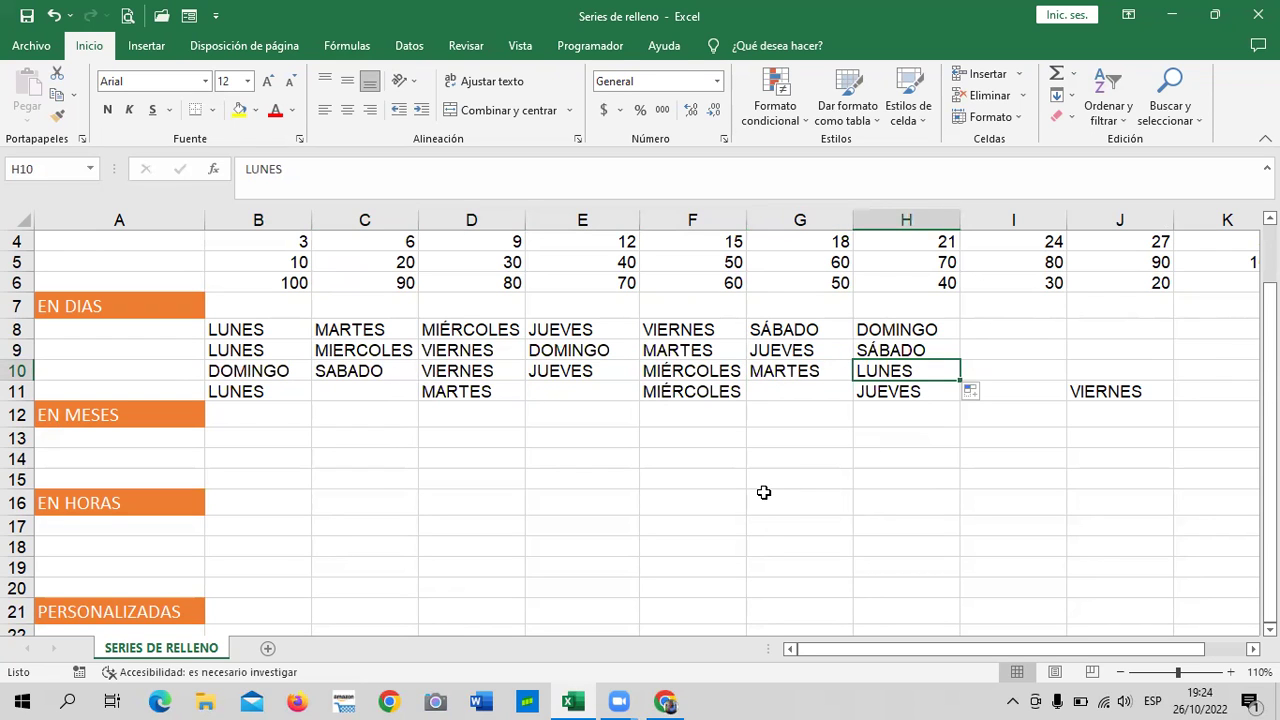
- Check the value 2 in C3 and VIERNES in D10, then move down toward EN MESES
scroll(752, 480, "up", 1)
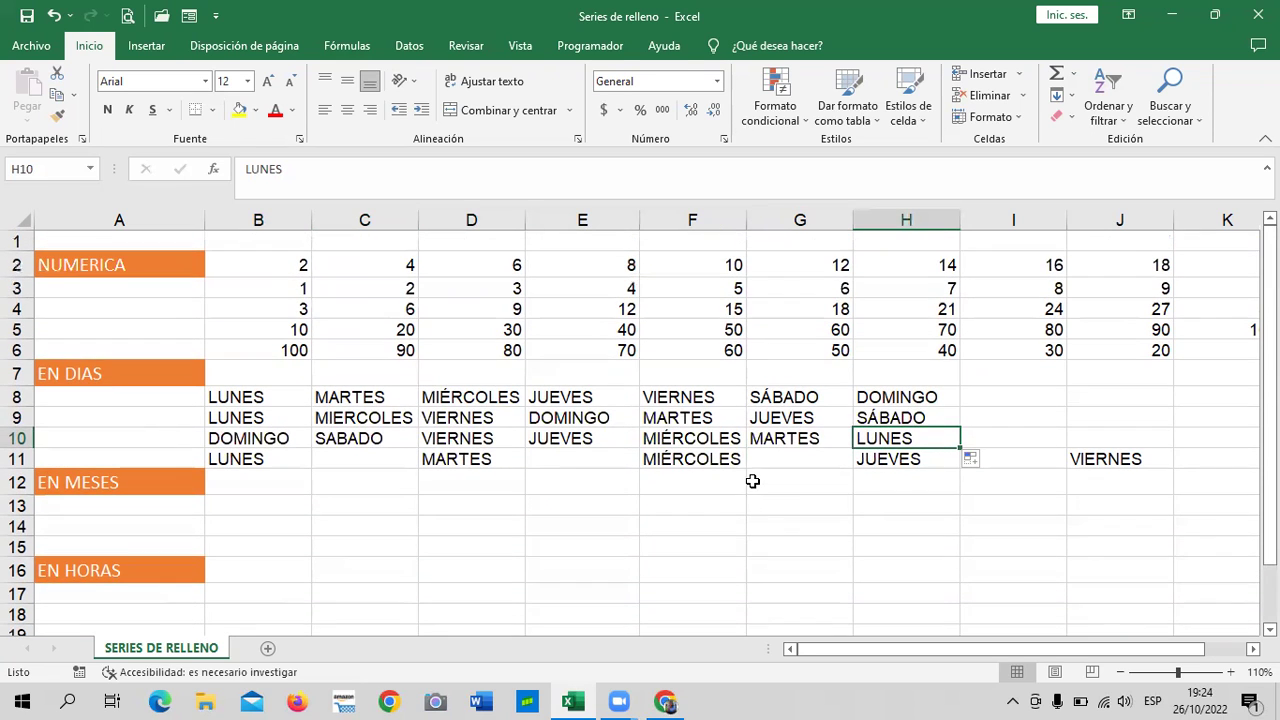
left_click(410, 286)
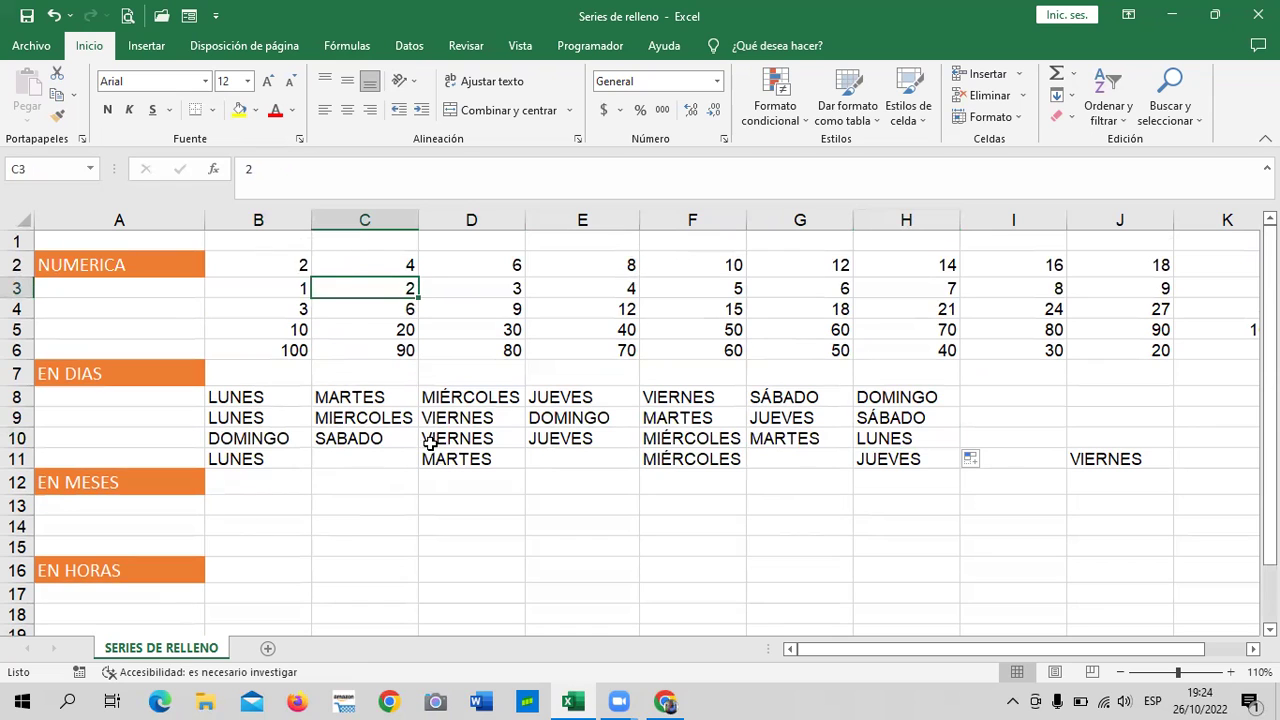
left_click(462, 436)
scroll(401, 429, "down", 1)
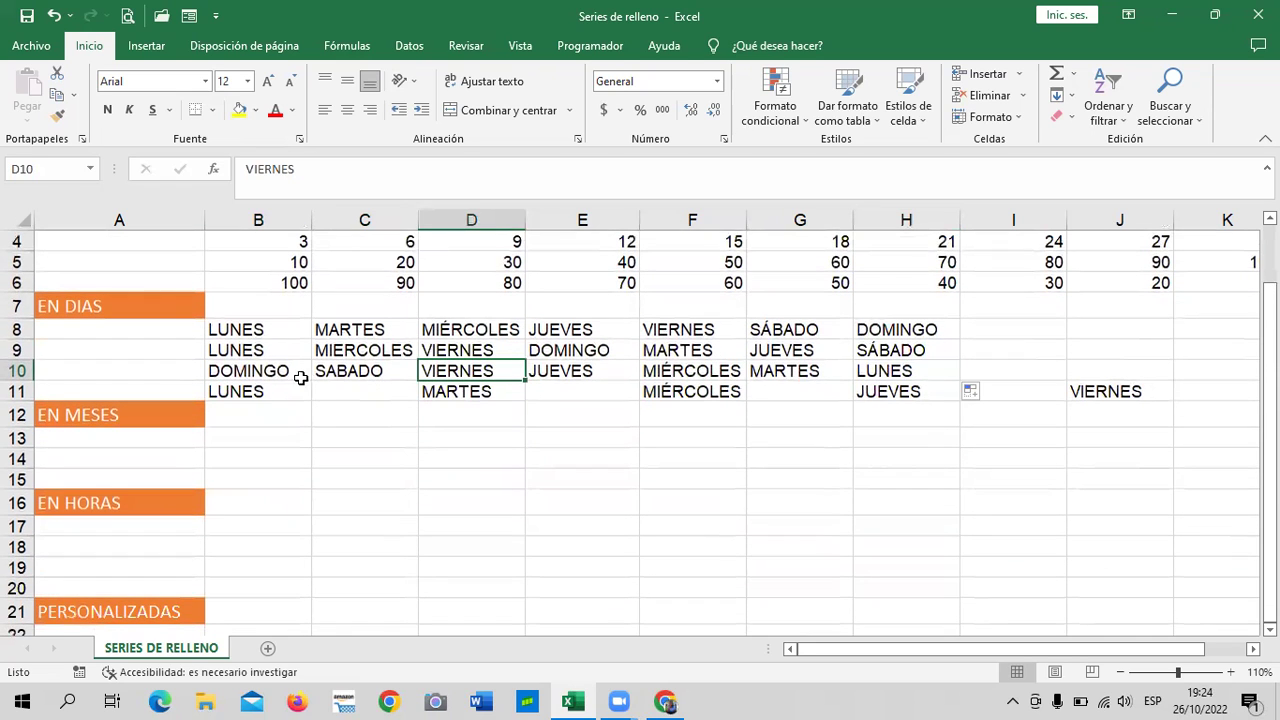
left_click(344, 398)
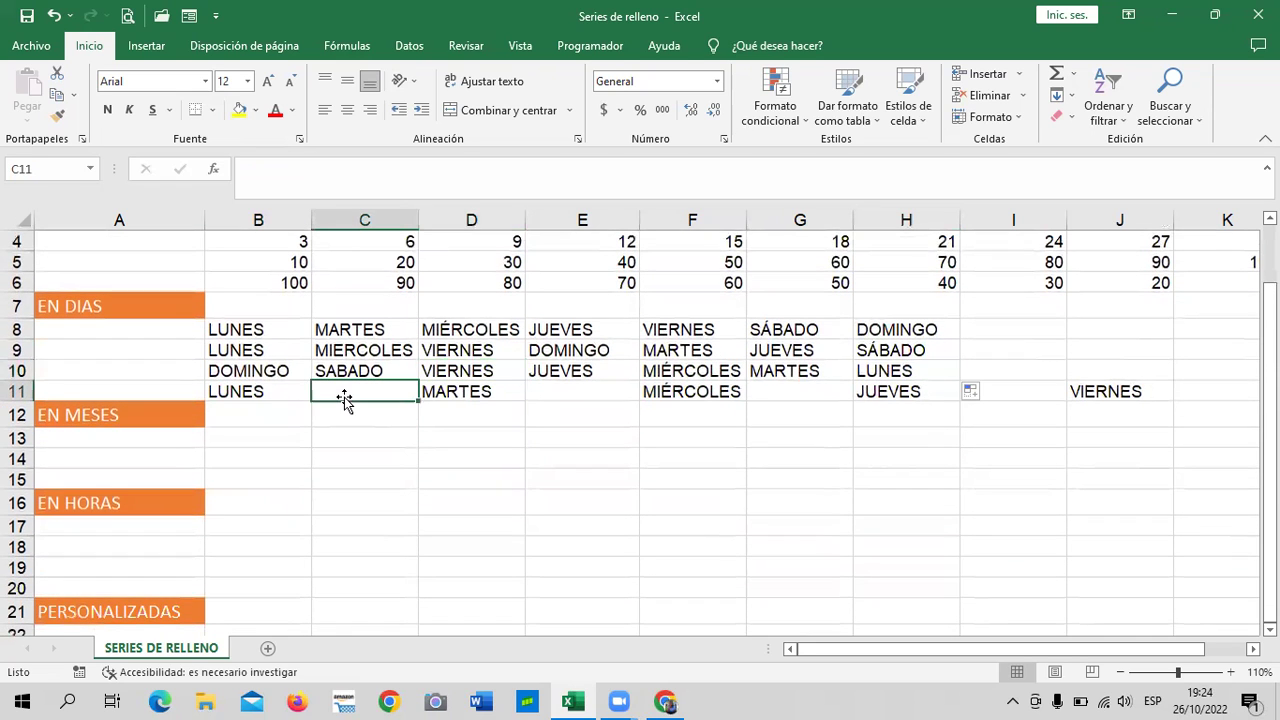
left_click(582, 386)
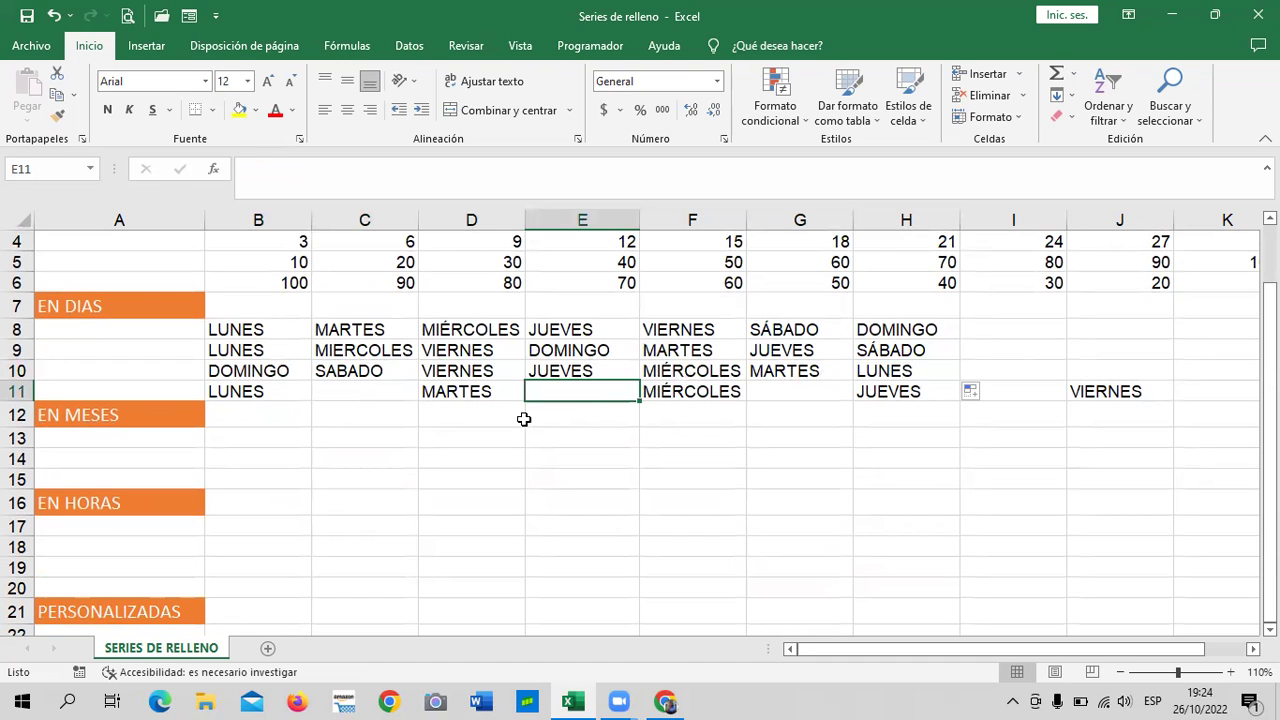
scroll(443, 457, "down", 1)
- Enter ENERO in B13 and undo a fill attempt that cleared it
left_click(209, 372)
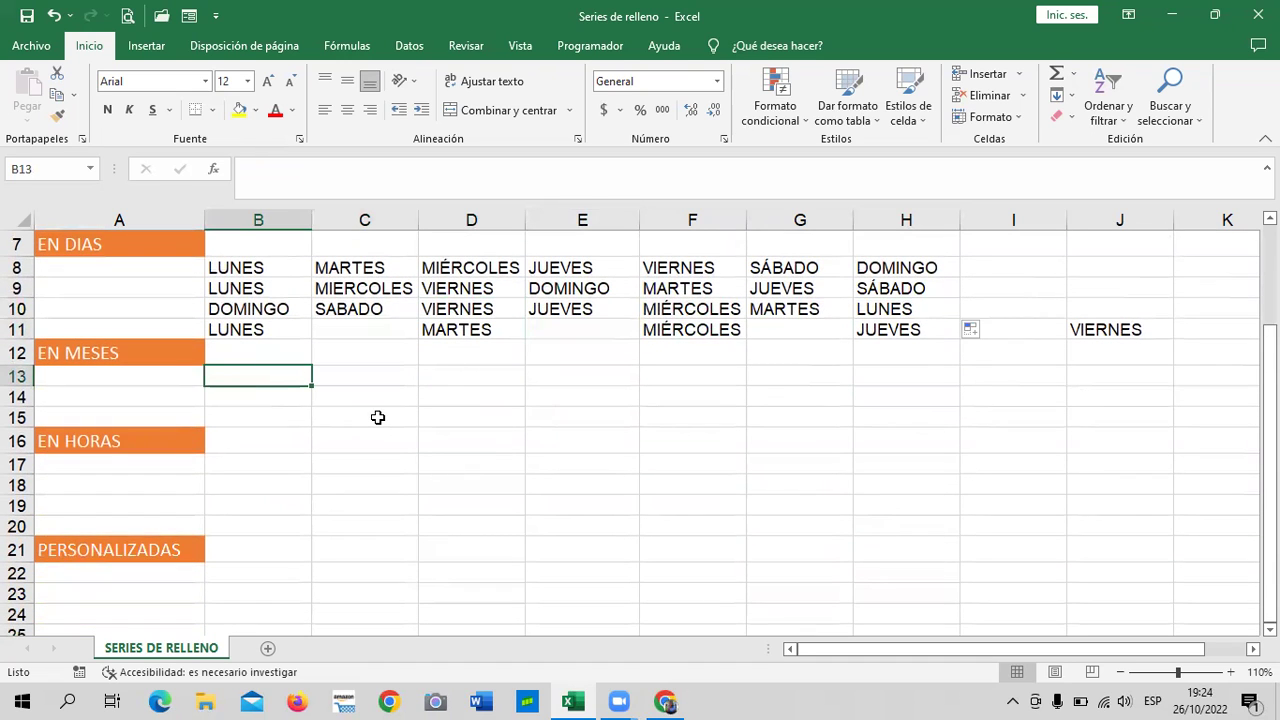
type("ENERO")
key("Return")
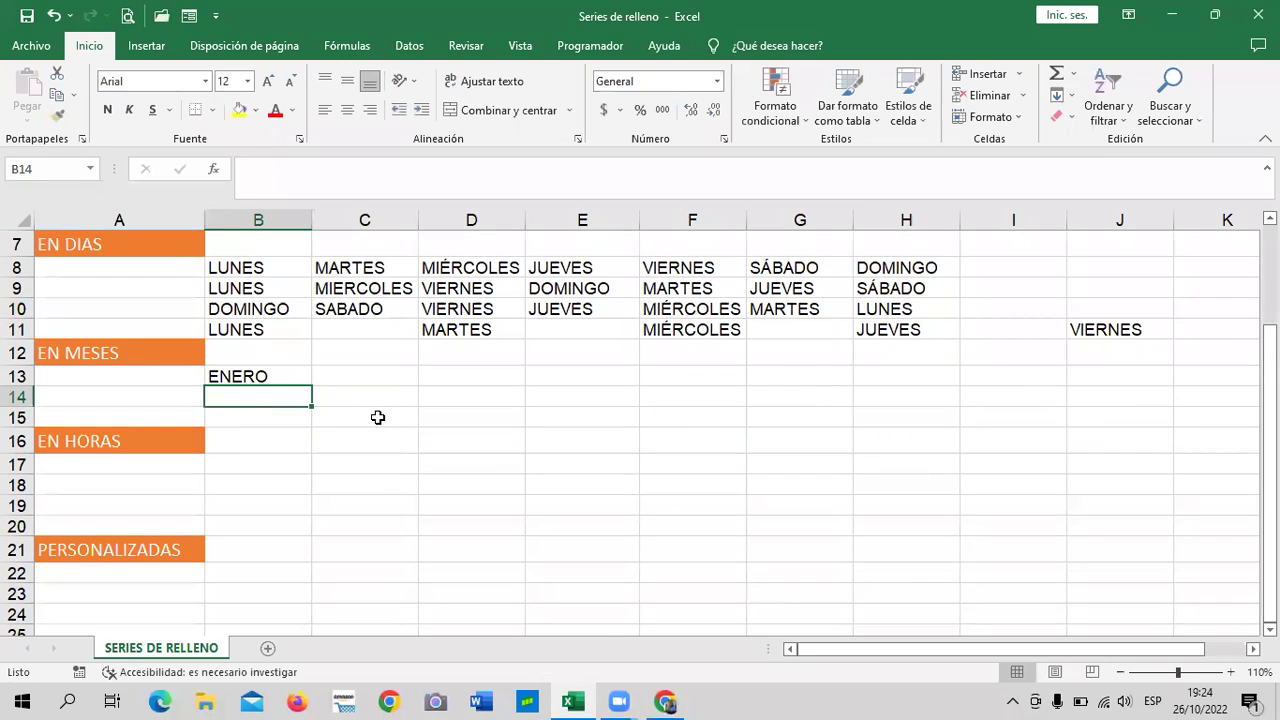
left_click(276, 372)
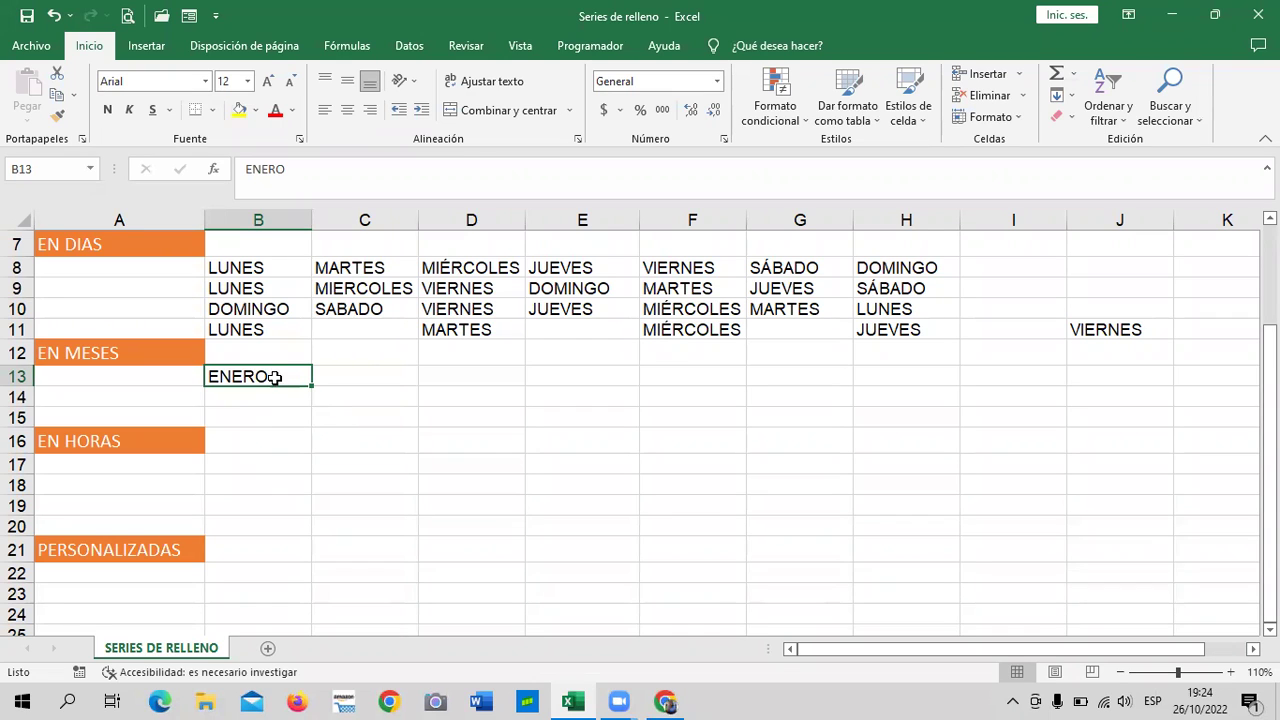
left_click(489, 392)
left_click(247, 373)
left_click_drag(312, 385, 373, 385)
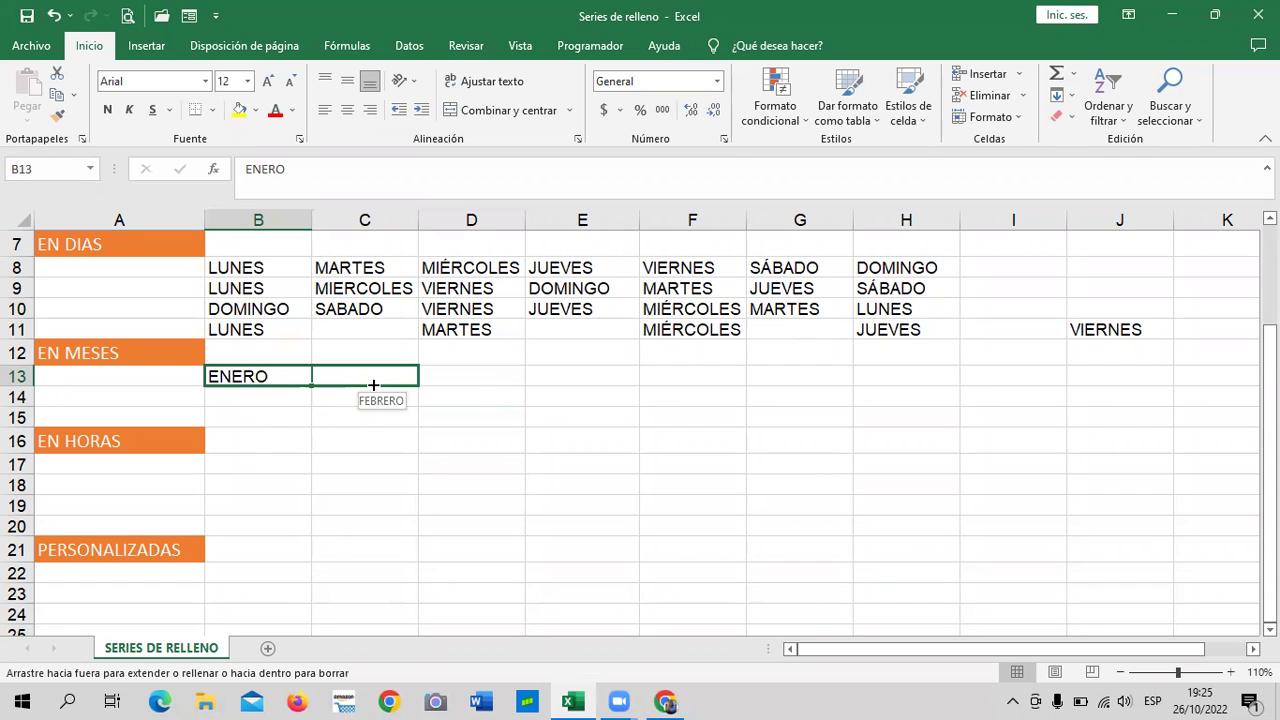
left_click_drag(373, 385, 329, 371)
left_click(337, 417)
left_click(271, 369)
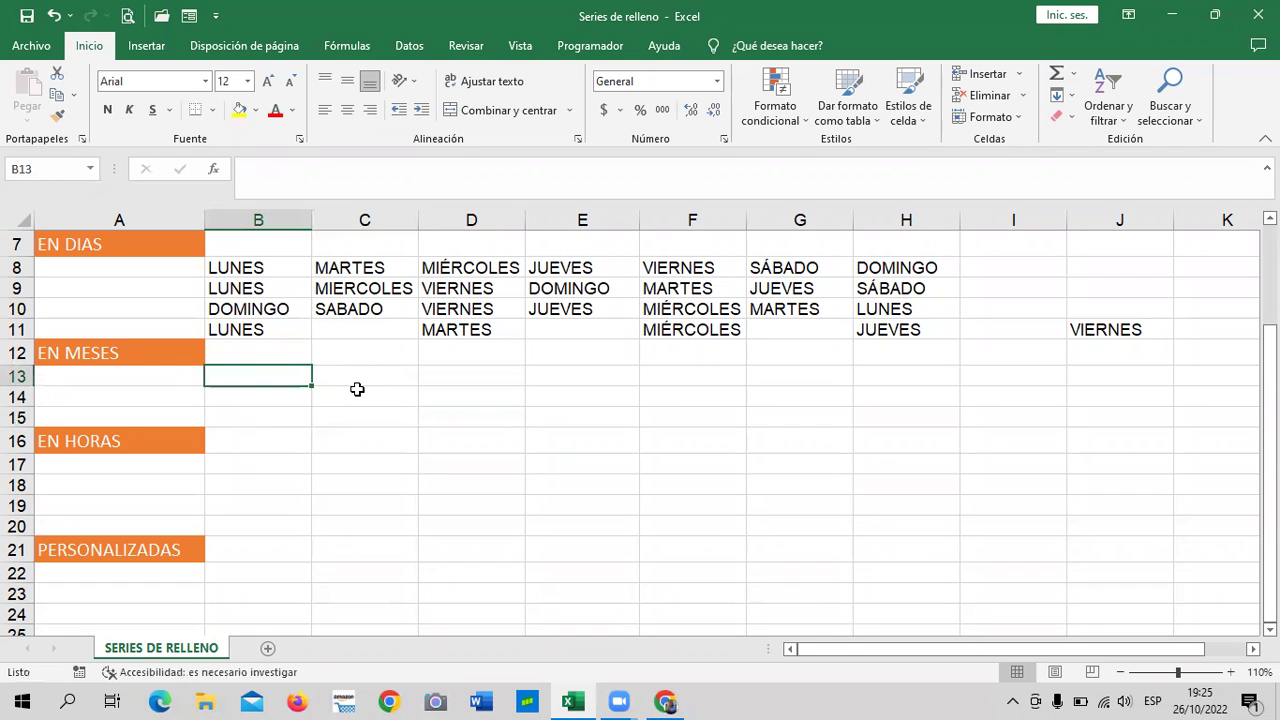
left_click(54, 15)
- Extend ENERO along row 13 into the month series ending at DICIEMBRE in M13
left_click_drag(424, 472, 337, 432)
left_click(284, 376)
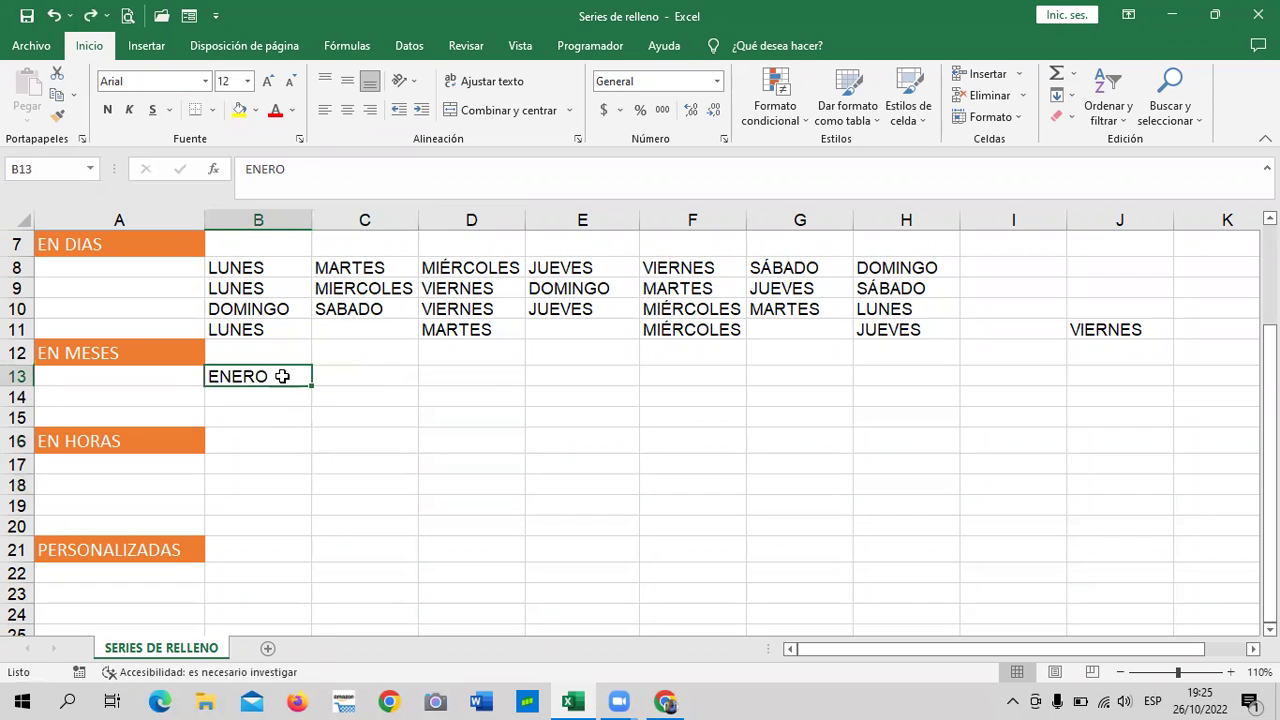
left_click(420, 388)
left_click(296, 378)
left_click_drag(310, 388, 371, 383)
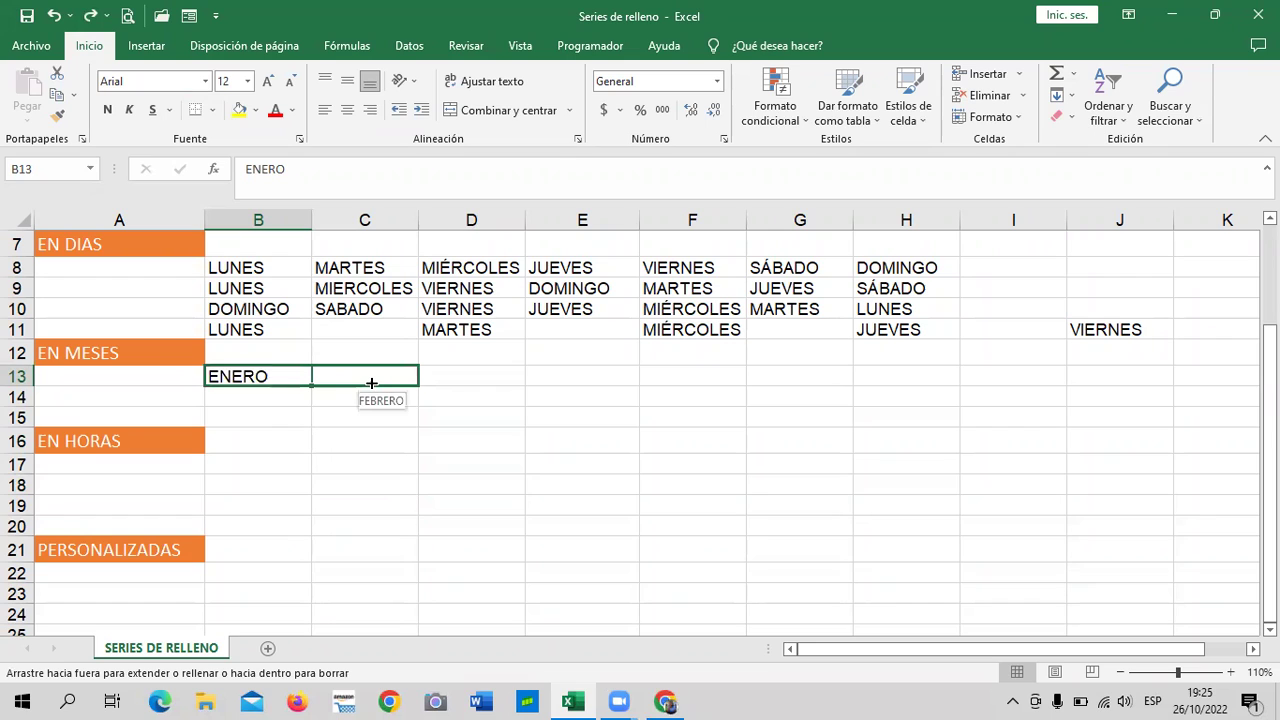
left_click_drag(465, 385, 490, 385)
left_click_drag(572, 386, 715, 376)
left_click_drag(812, 374, 918, 374)
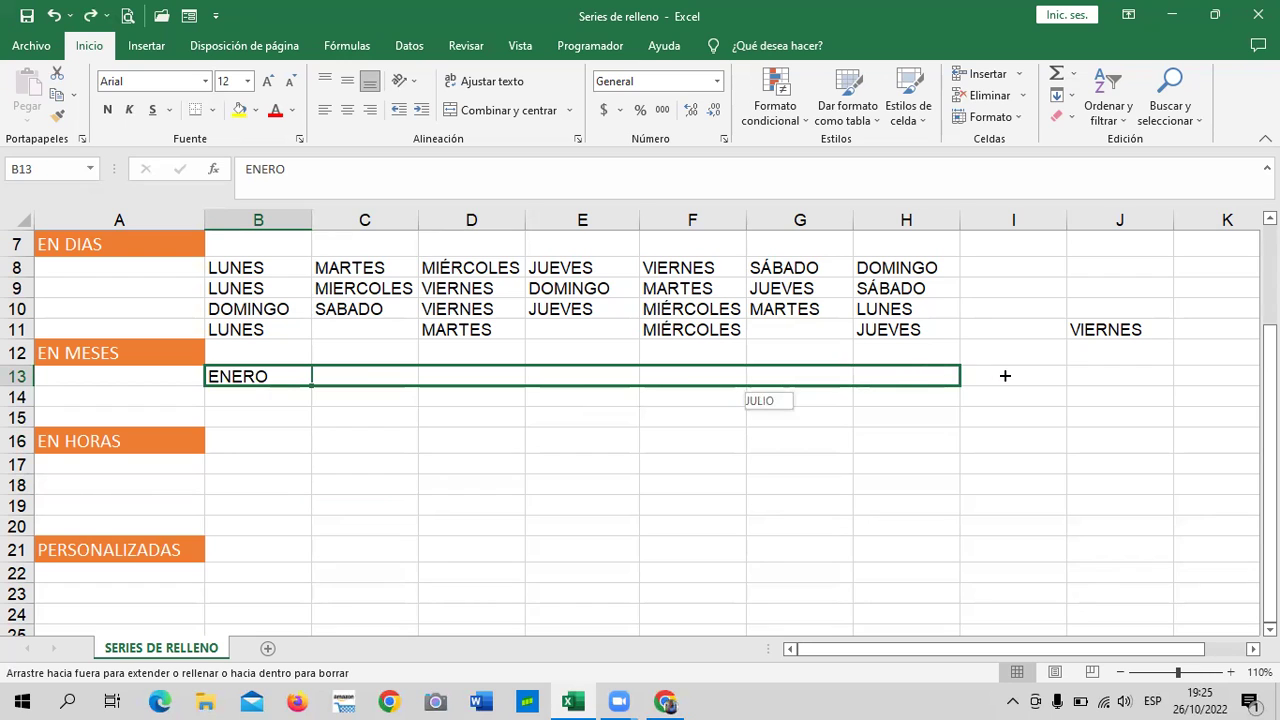
left_click_drag(1005, 375, 1024, 375)
mouse_move(1128, 377)
left_mouse_down()
mouse_move(1244, 375)
mouse_move(870, 383)
left_mouse_up()
left_click(843, 524)
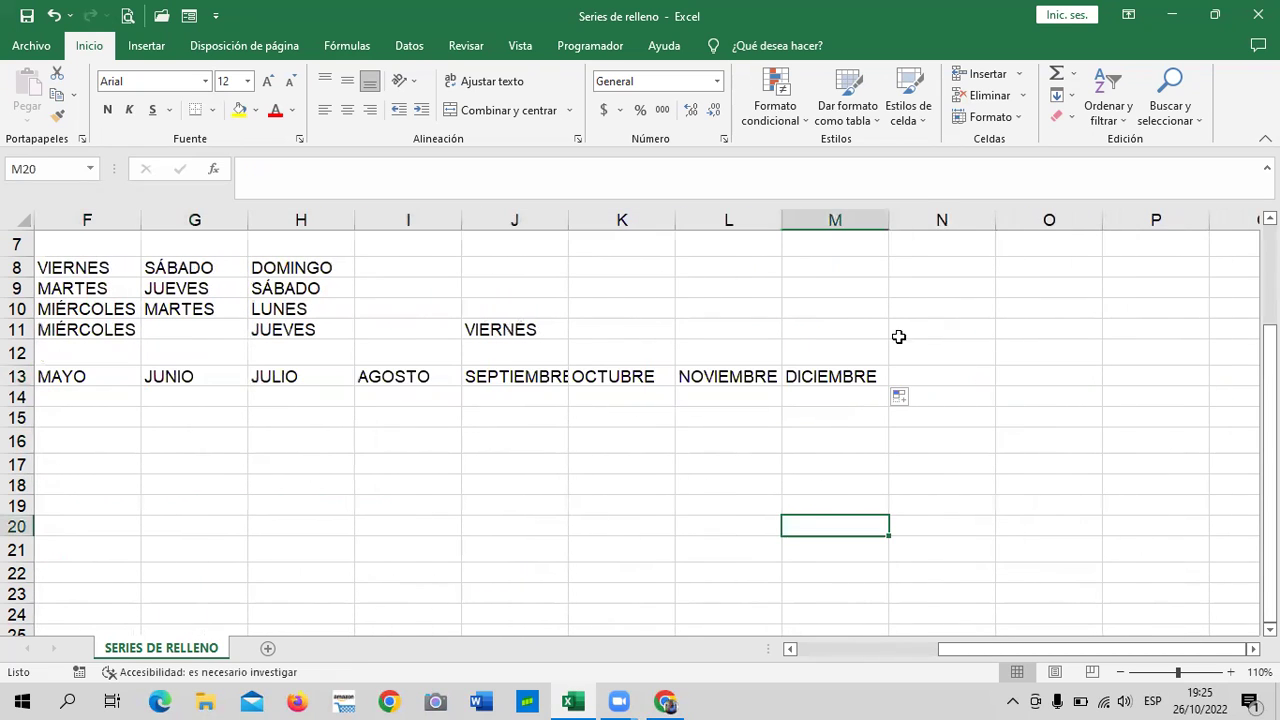
scroll(951, 583, "left", 5)
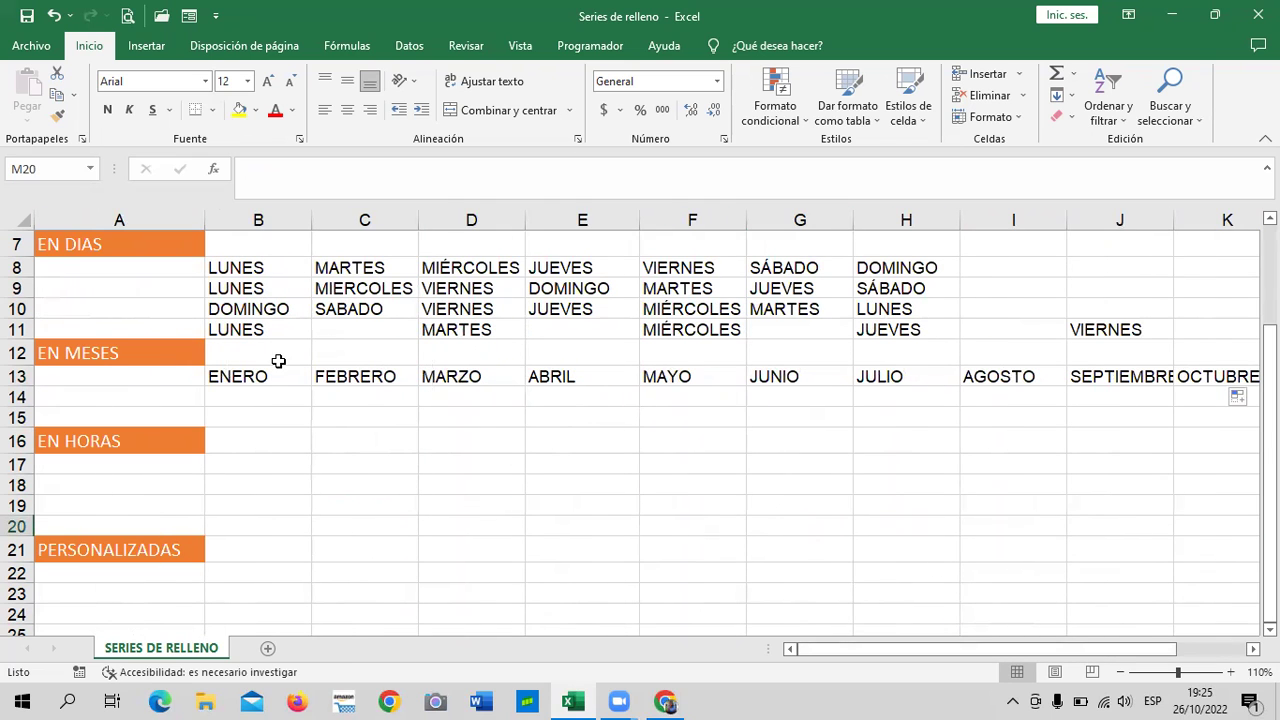
- Enter DICIEMBRE in cell B14
left_click(271, 381)
left_click(479, 528)
left_click(257, 400)
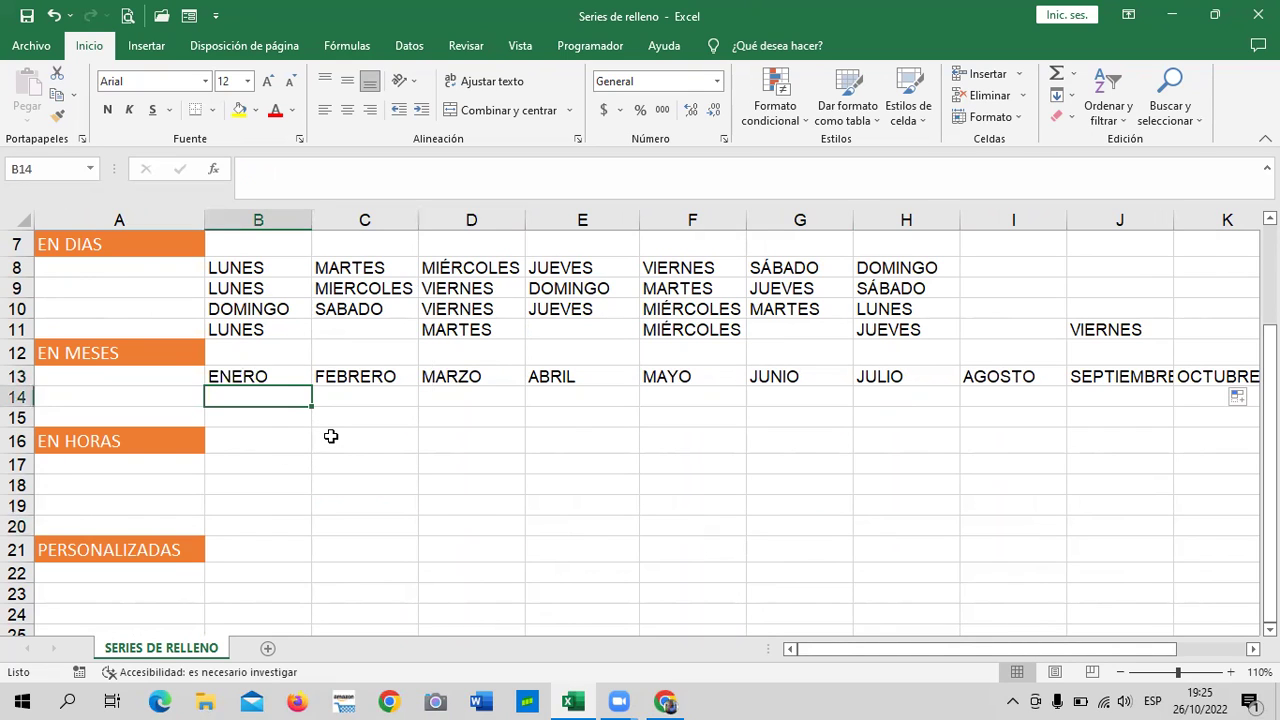
type("DIEM")
key("BackSpace")
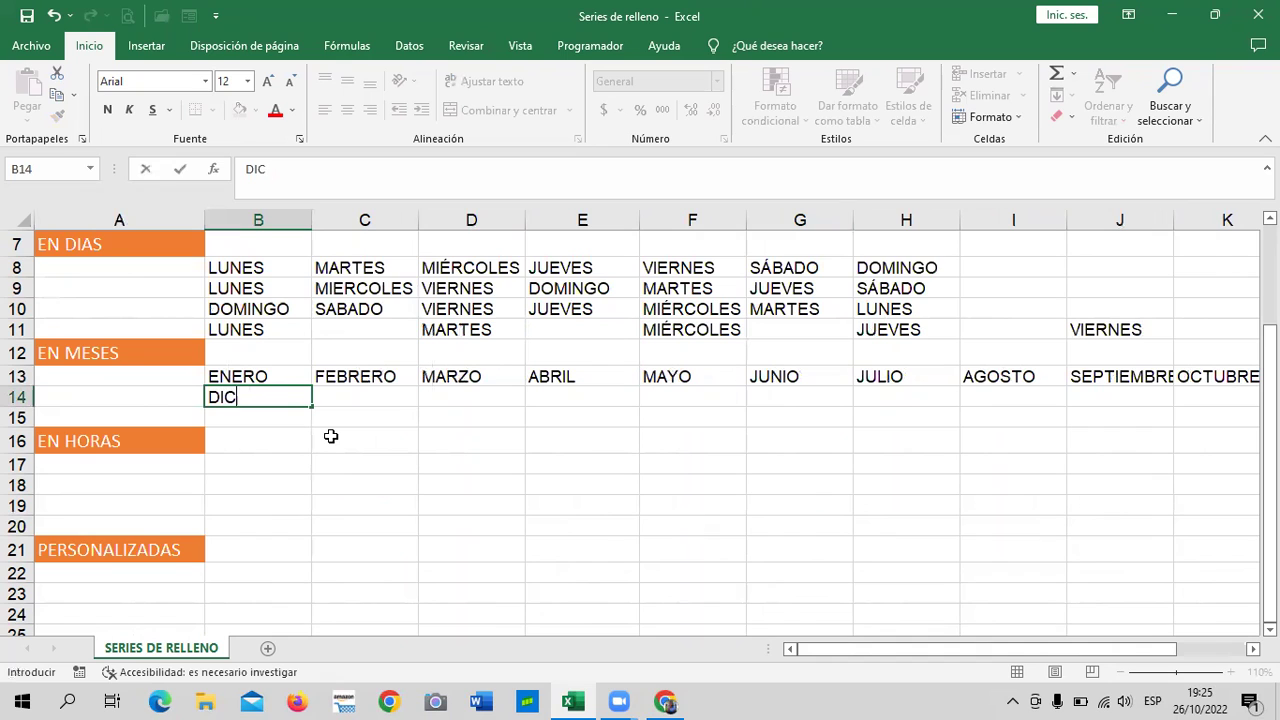
type("MBRE")
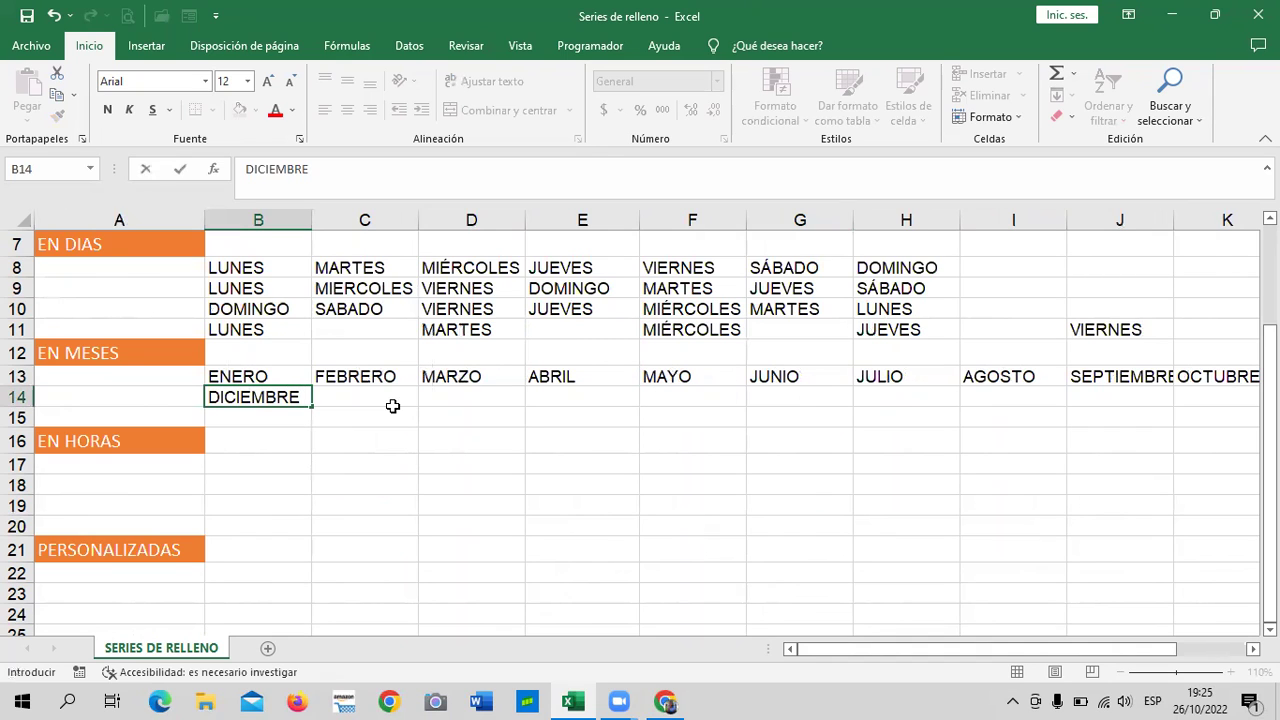
left_click(510, 449)
- Enter NOVIEMBRE in C14 and fill reverse months across row 14 down to ENERO
left_click(371, 400)
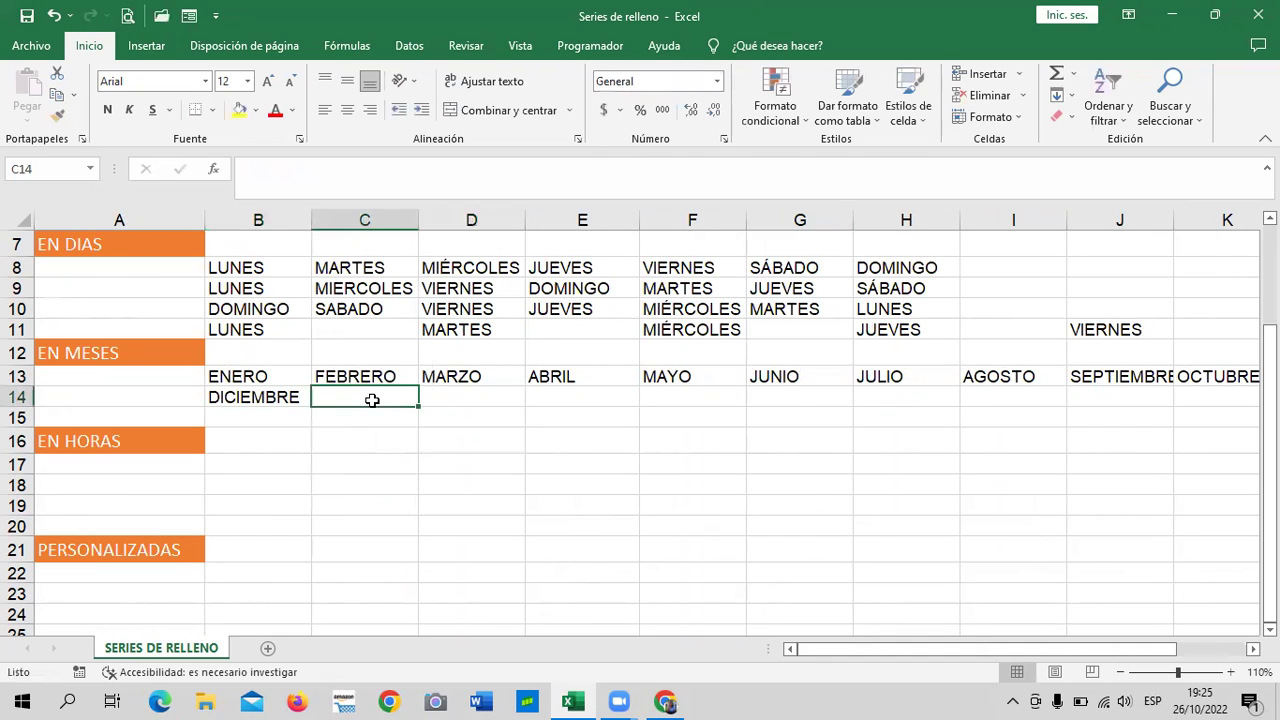
type("NOV")
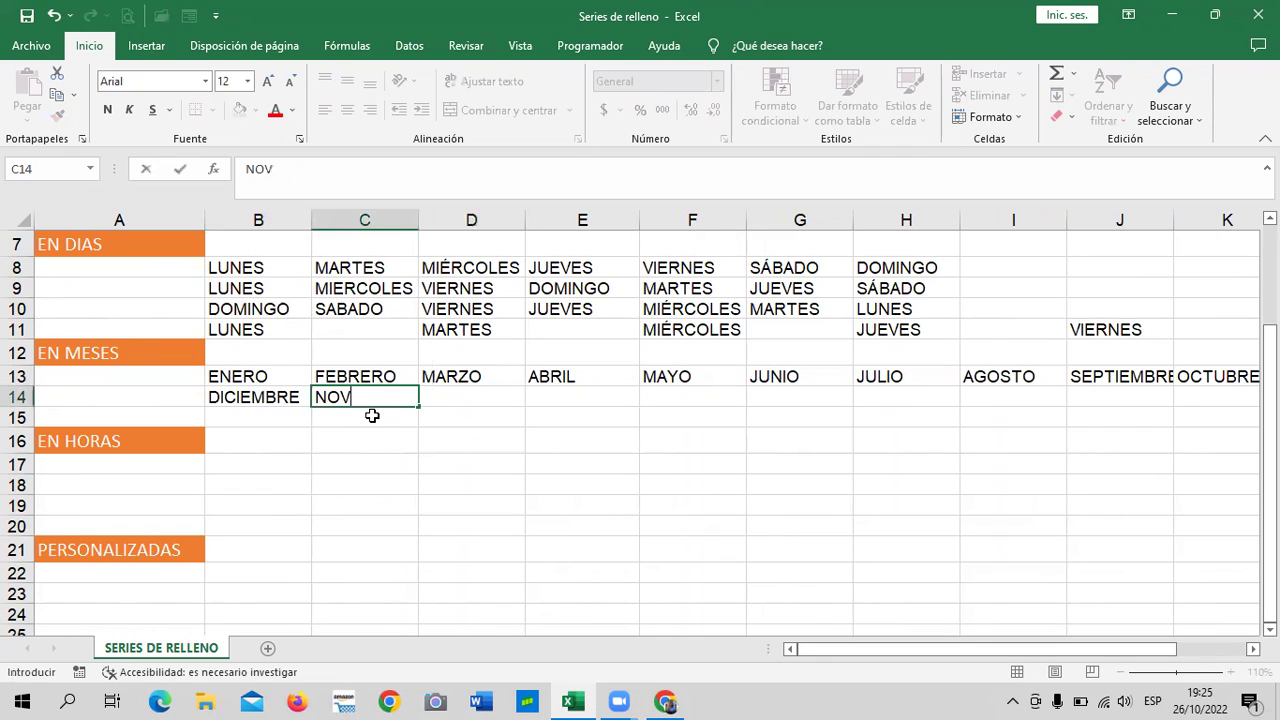
type("IEMBRE")
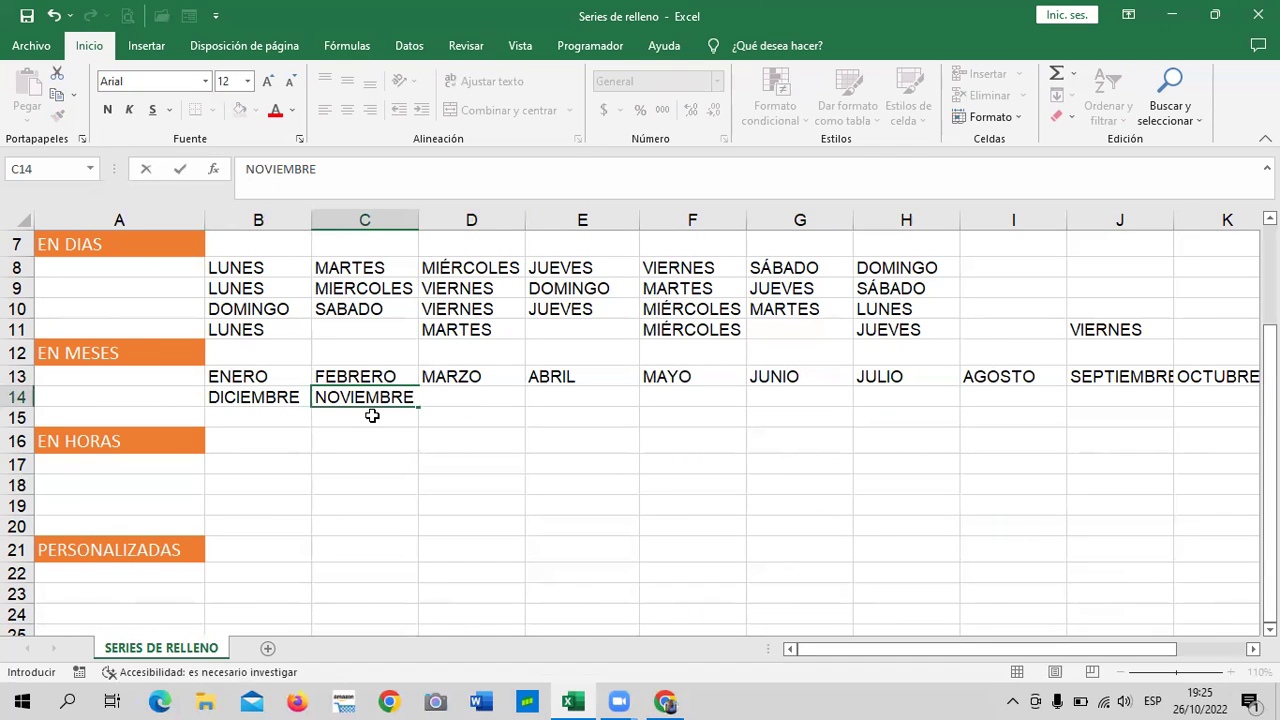
key("Return")
left_click(569, 457)
mouse_move(290, 398)
left_mouse_down()
mouse_move(357, 390)
mouse_move(1228, 430)
mouse_move(1100, 417)
left_mouse_up()
left_click(1023, 501)
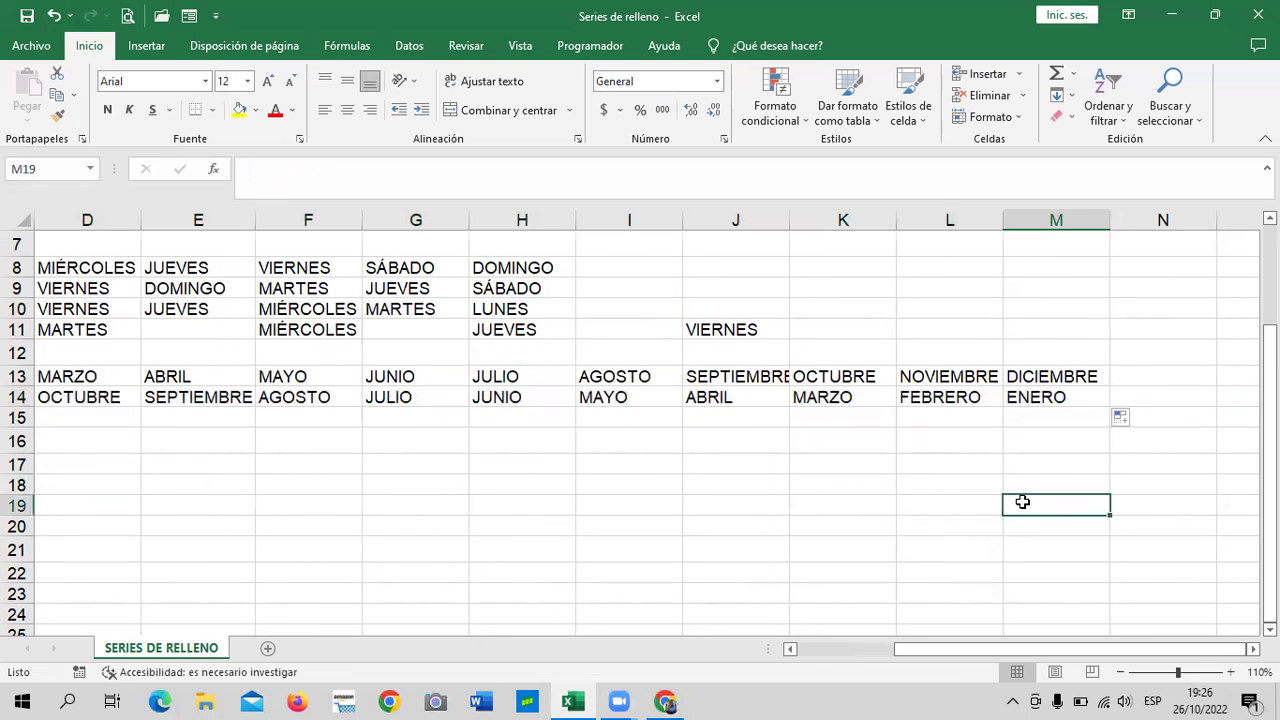
- Verify the descending months in B14:H14, including OCTUBRE, JULIO and JUNIO
left_click_drag(1000, 649, 900, 649)
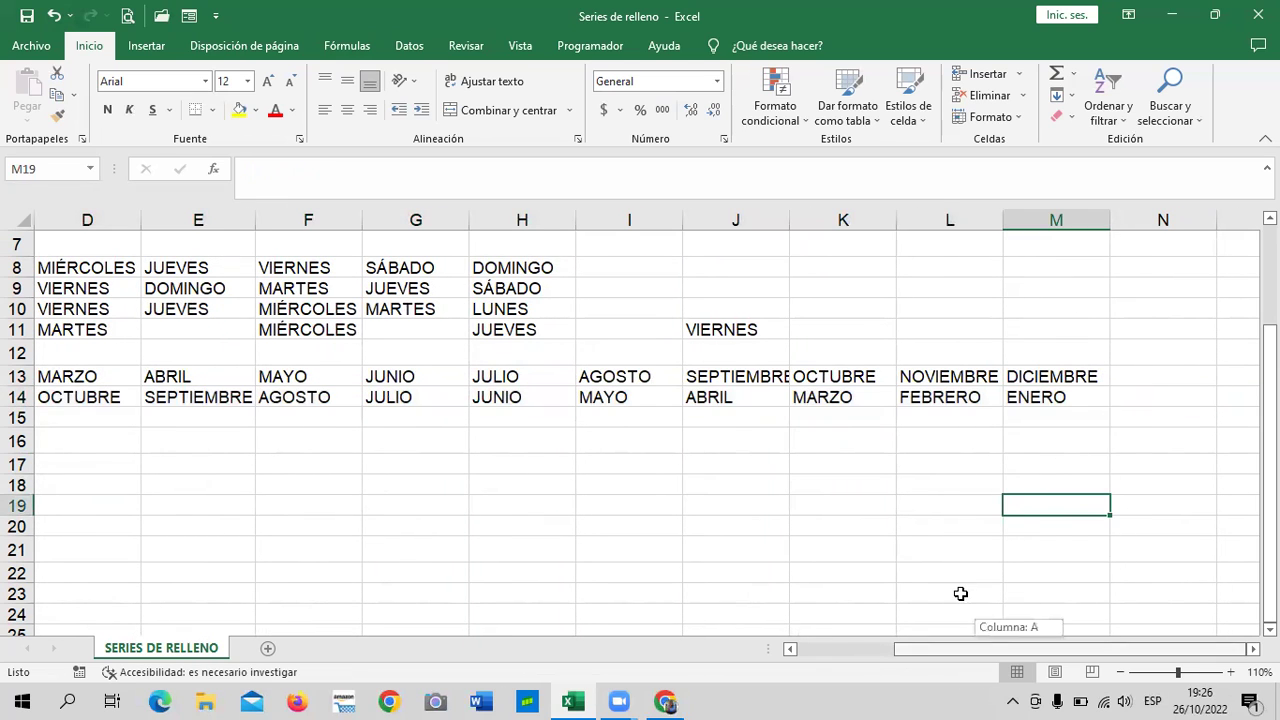
left_click(245, 396)
left_click(345, 396)
left_click(480, 398)
left_click(588, 400)
left_click(678, 397)
left_click(765, 398)
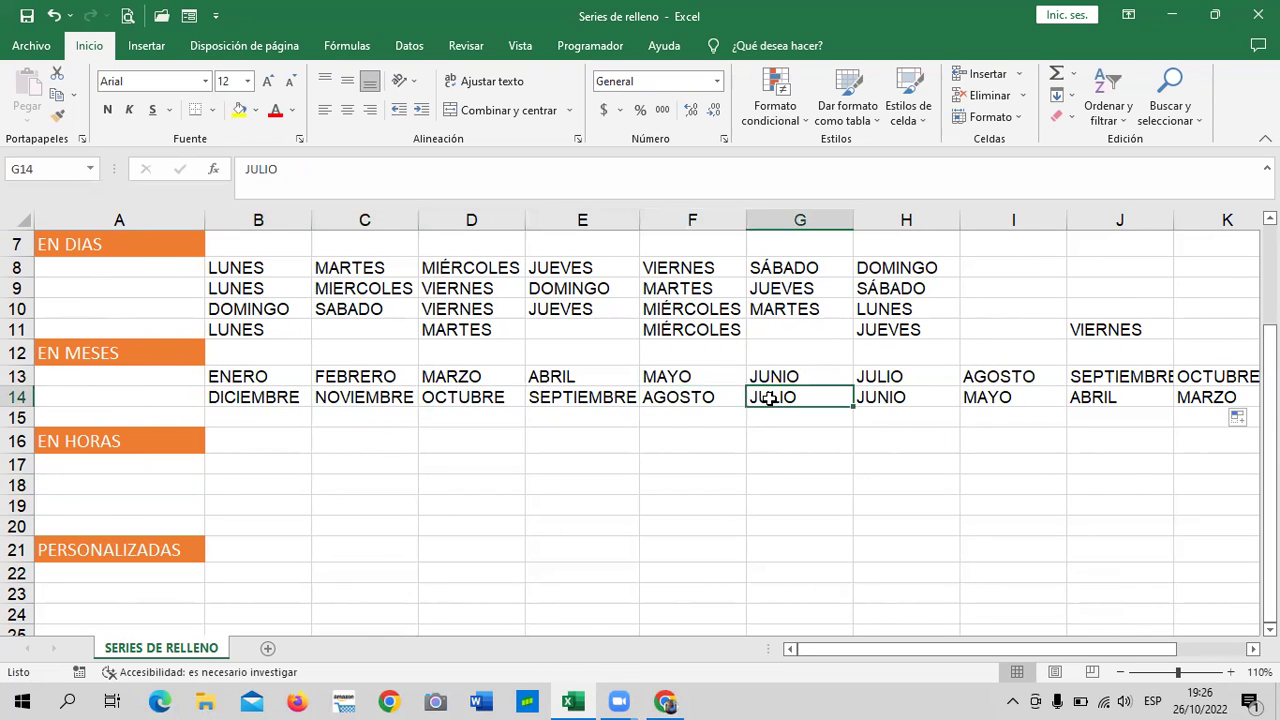
left_click(905, 392)
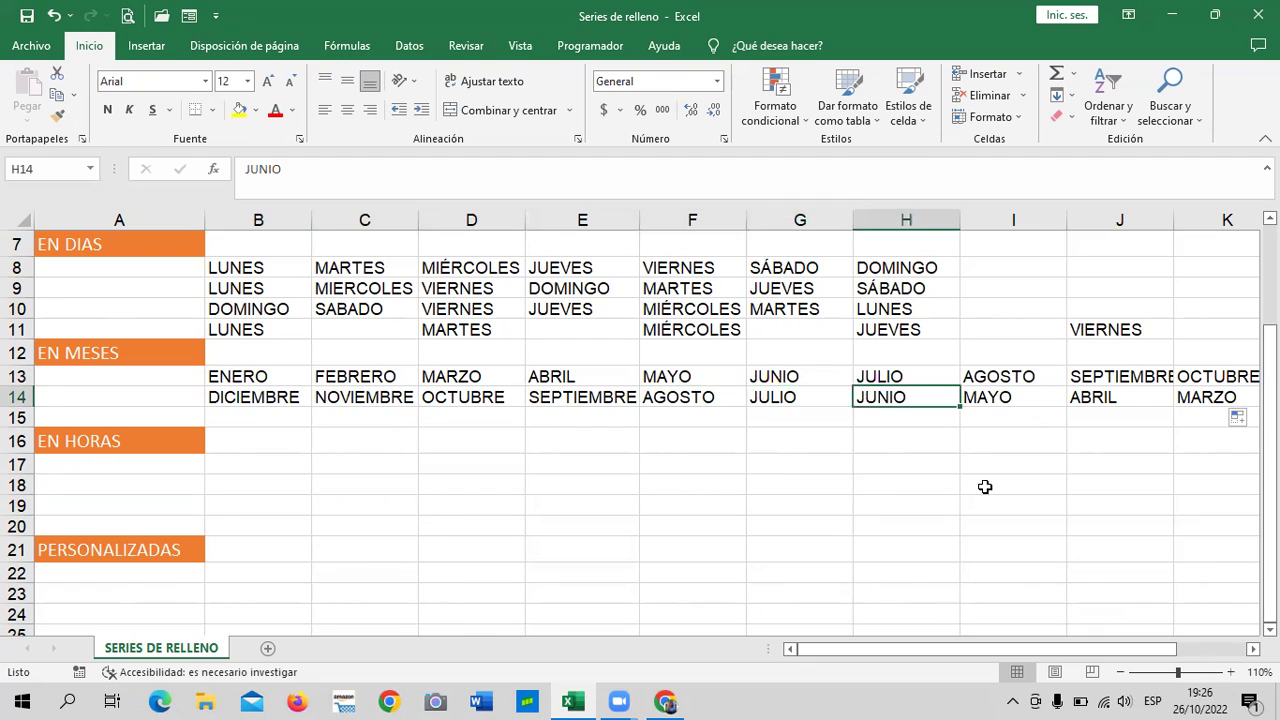
left_click(352, 480)
left_click(269, 424)
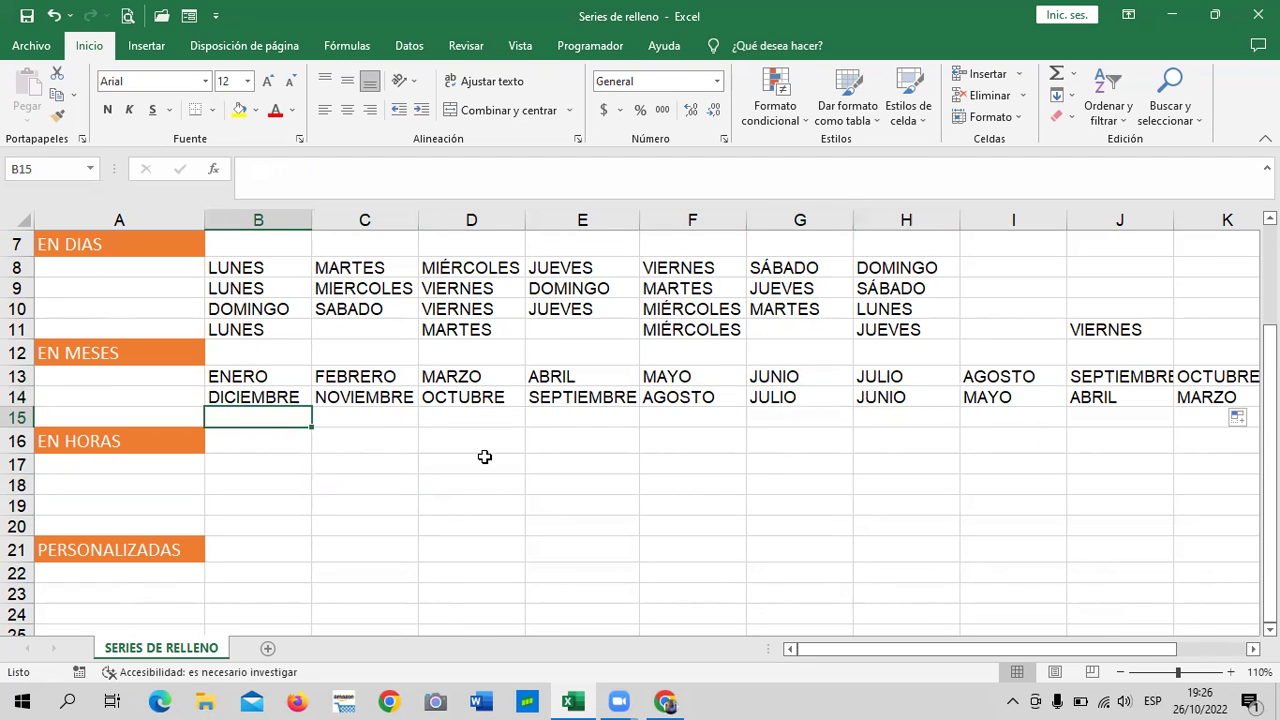
- Enter ENERO in B15 and MARZO in C15, then fill alternating months through NOVIEMBRE in G15
type("ENERO")
key("Tab")
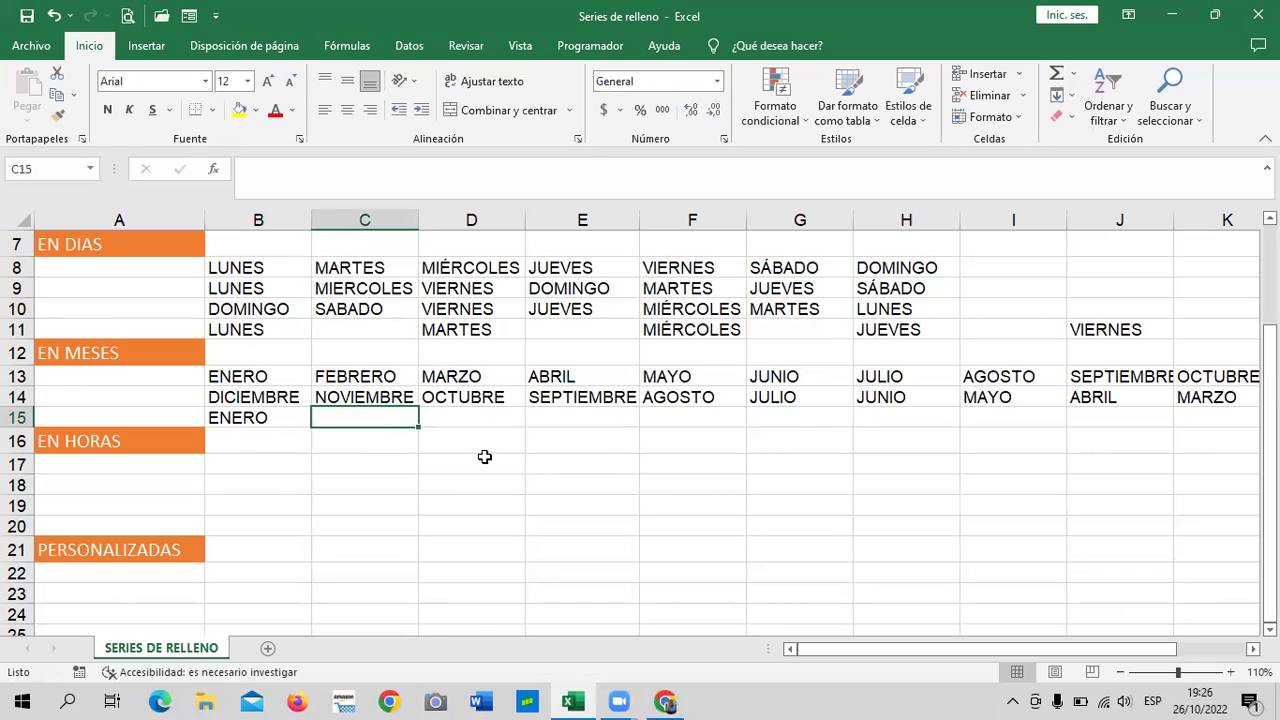
type("MARZO")
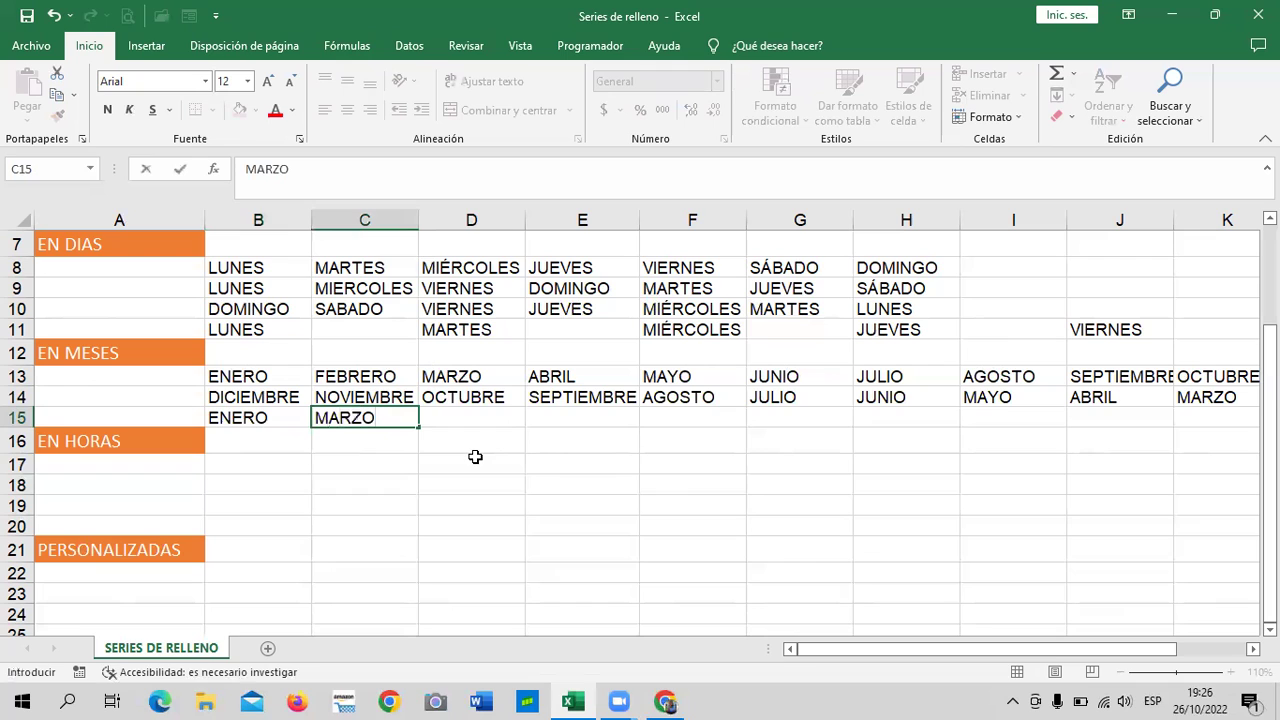
key("Return")
left_click(475, 457)
left_click_drag(284, 415, 370, 422)
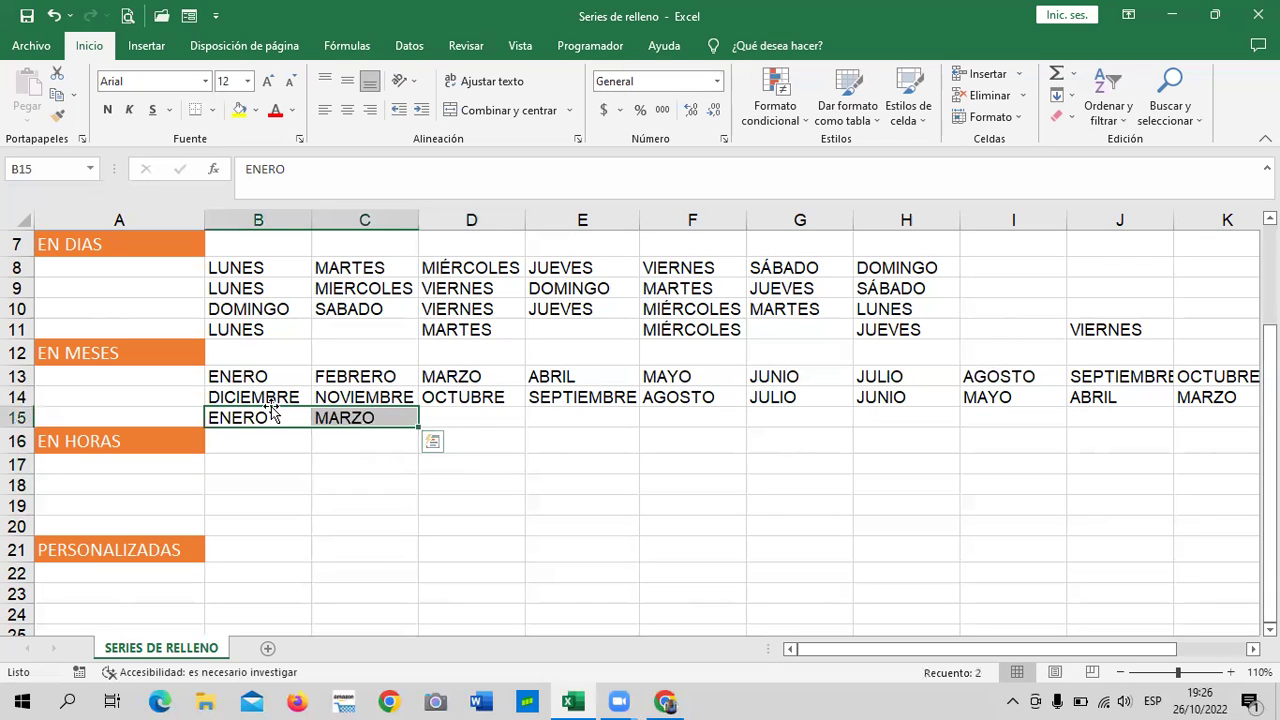
left_click_drag(420, 427, 1160, 428)
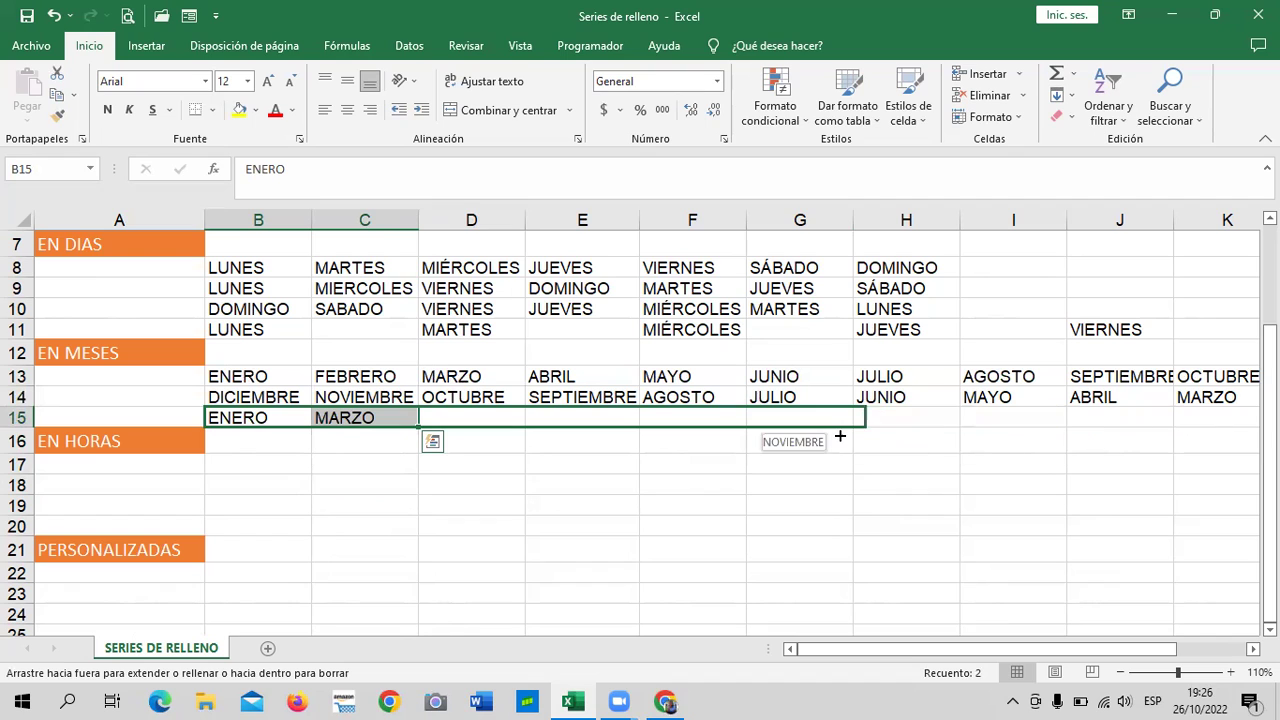
left_click_drag(1224, 426, 843, 433)
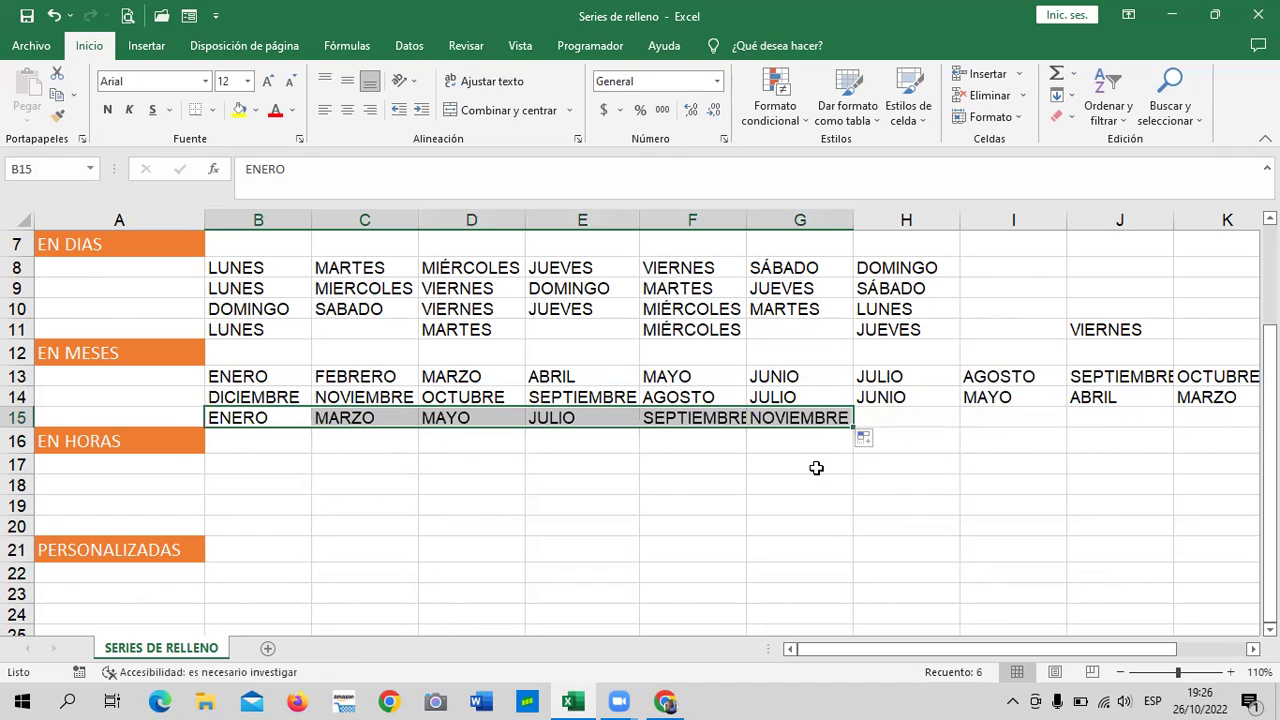
- Verify ENERO, MARZO, MAYO, JULIO, SEPTIEMBRE and NOVIEMBRE across B15:G15
left_click(236, 415)
left_click(366, 414)
left_click(449, 418)
left_click(581, 426)
left_click(661, 424)
left_click(775, 422)
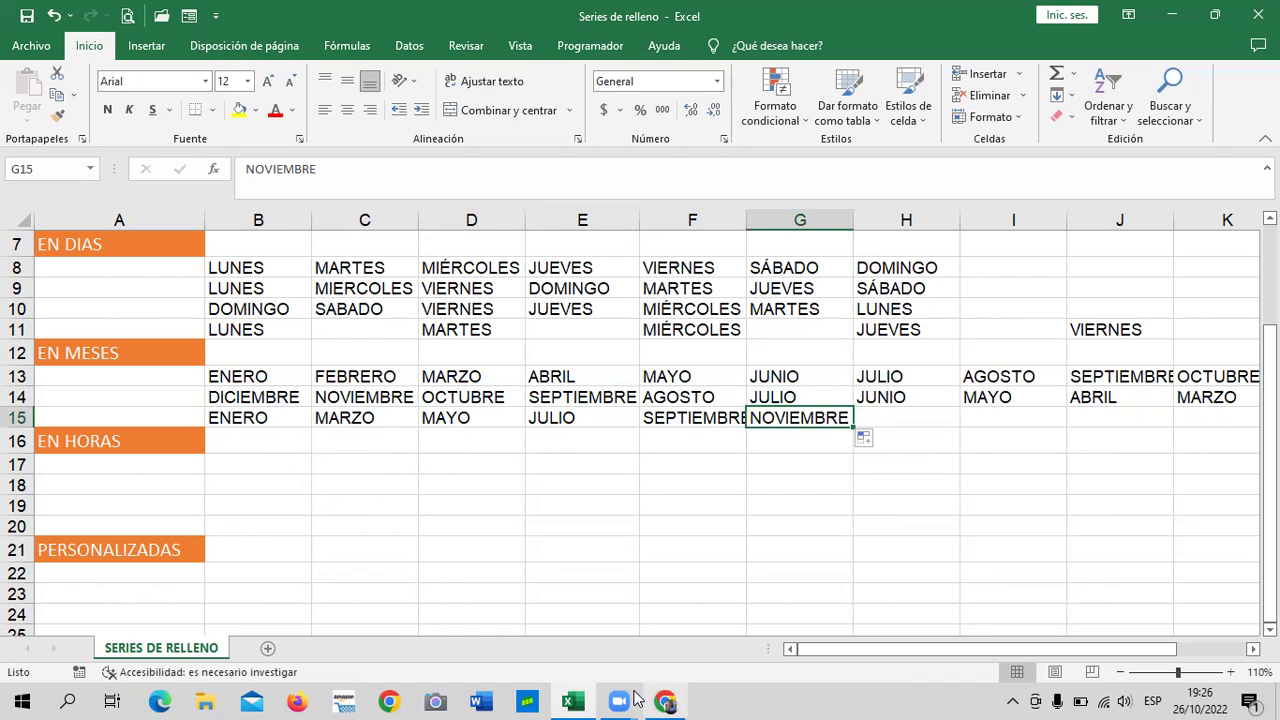
left_click(565, 510)
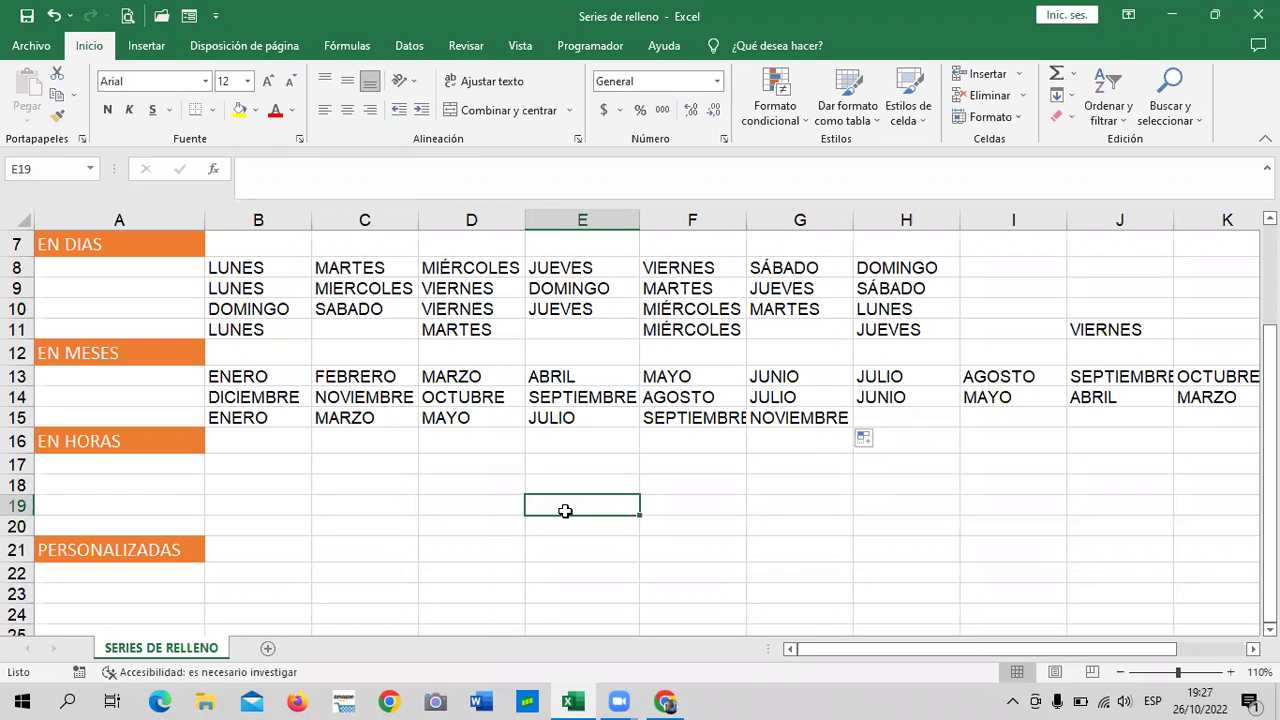
- Scroll back to the top and select B2:K3, the first two NUMERICA rows
scroll(491, 517, "up", 2)
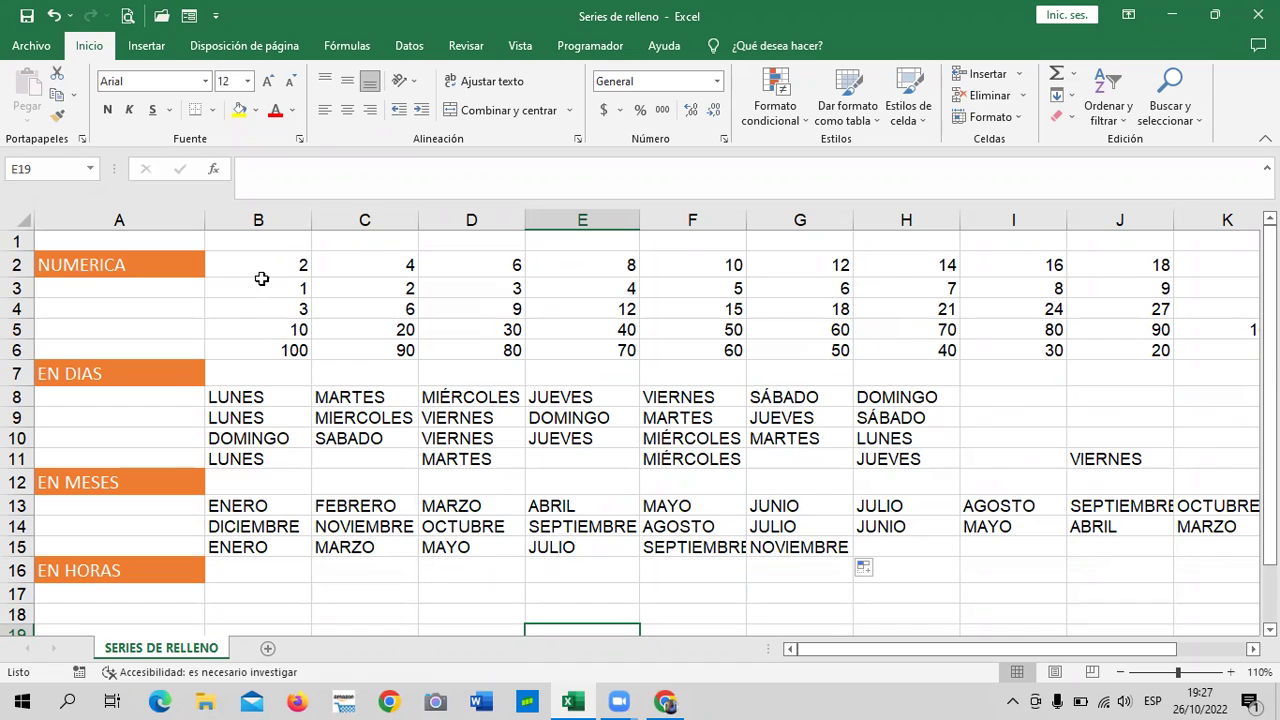
left_click_drag(261, 265, 1172, 287)
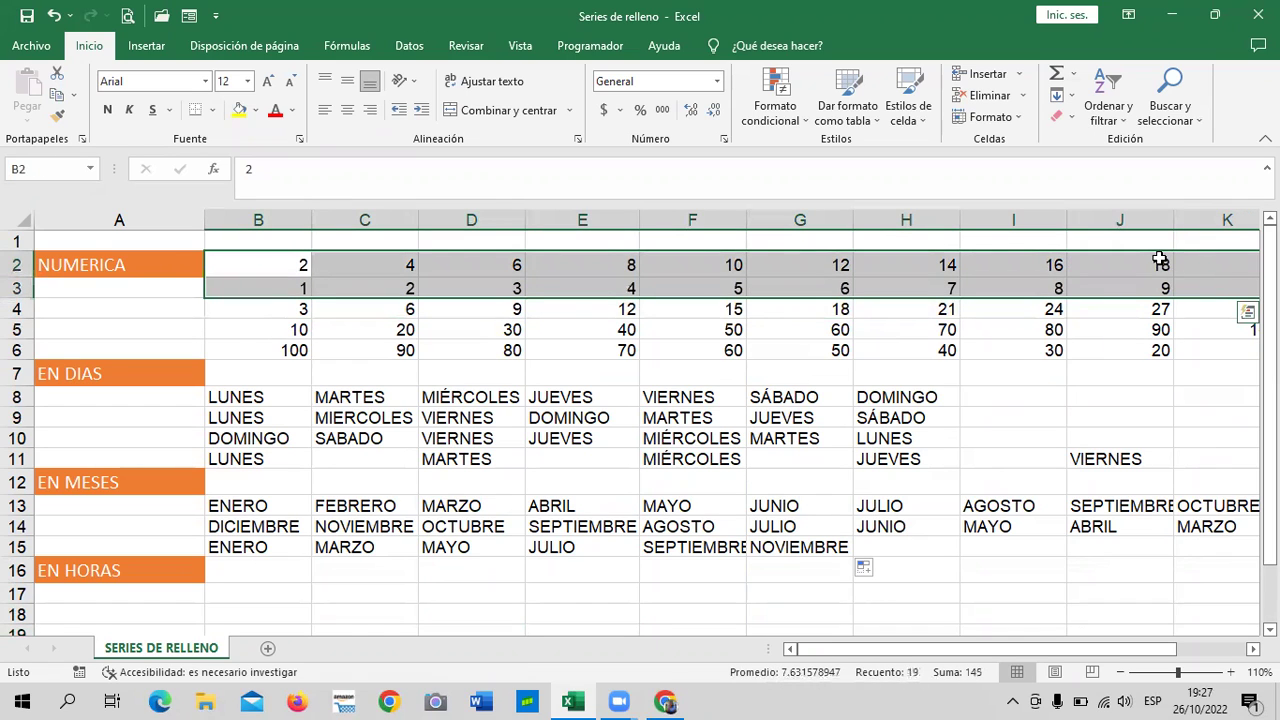
- Clear B2:K3 and enter 1 in cell B2
key("Delete")
left_click(952, 418)
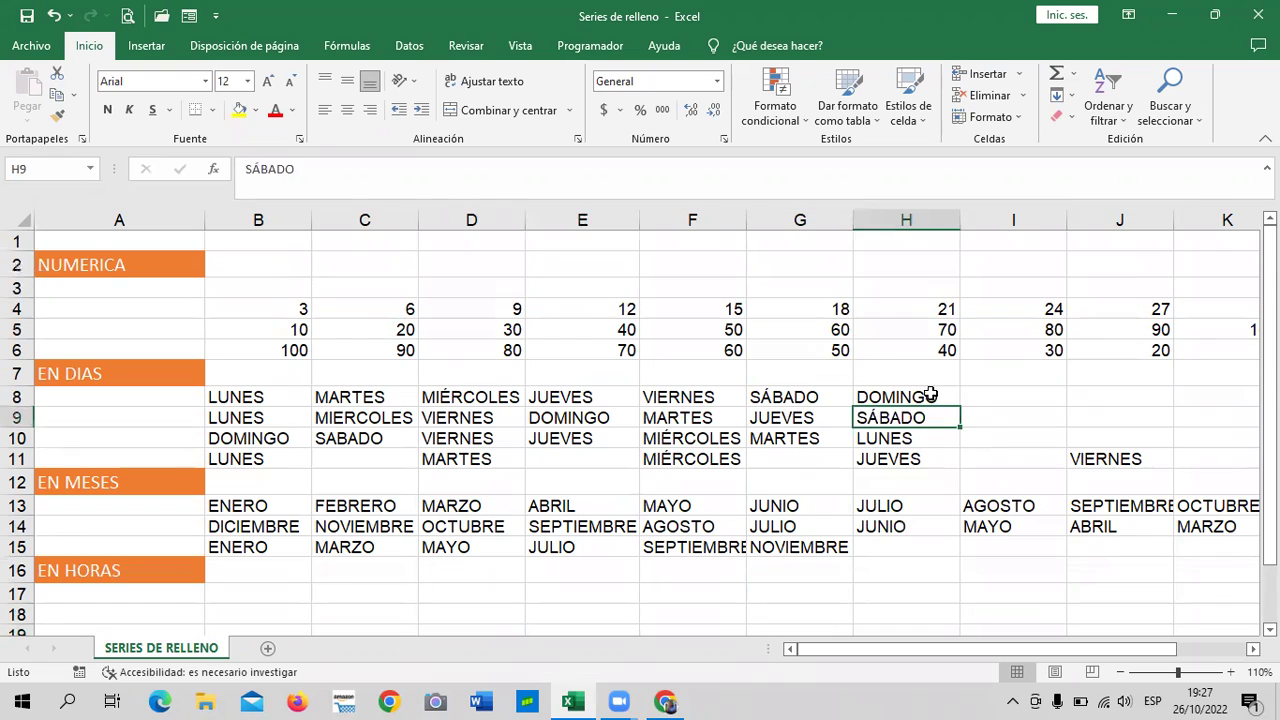
left_click(258, 262)
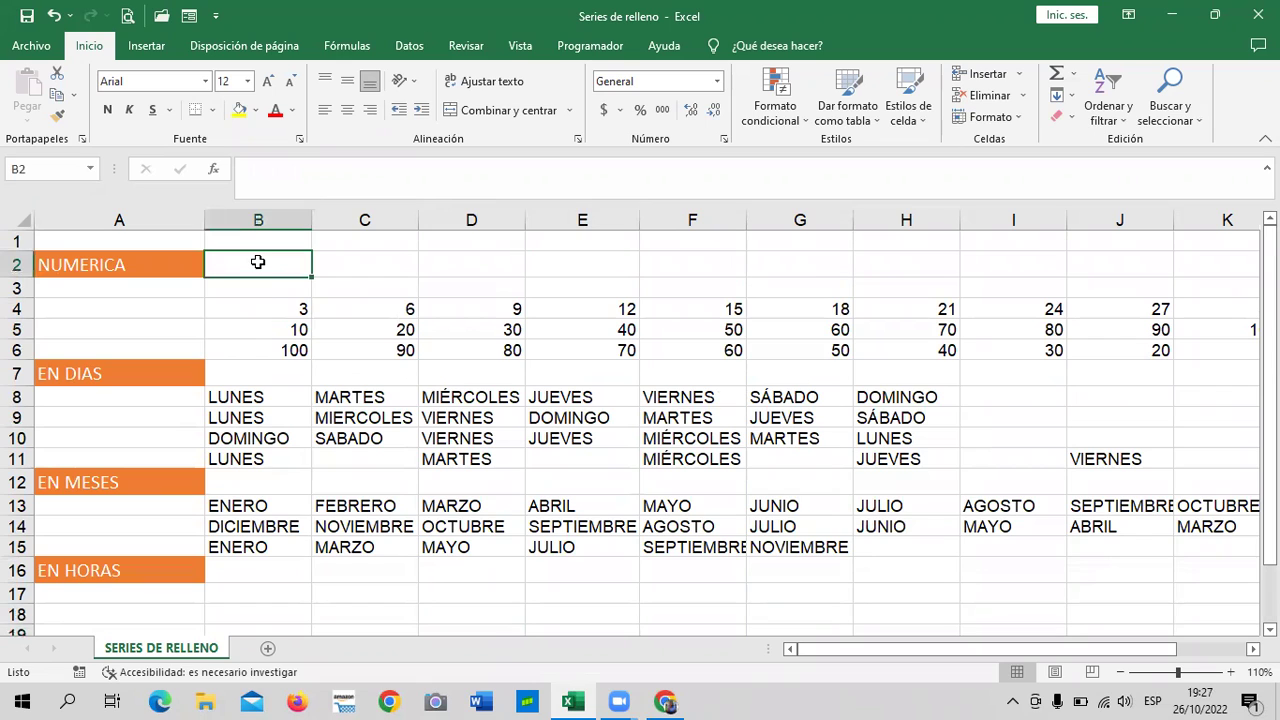
type("1")
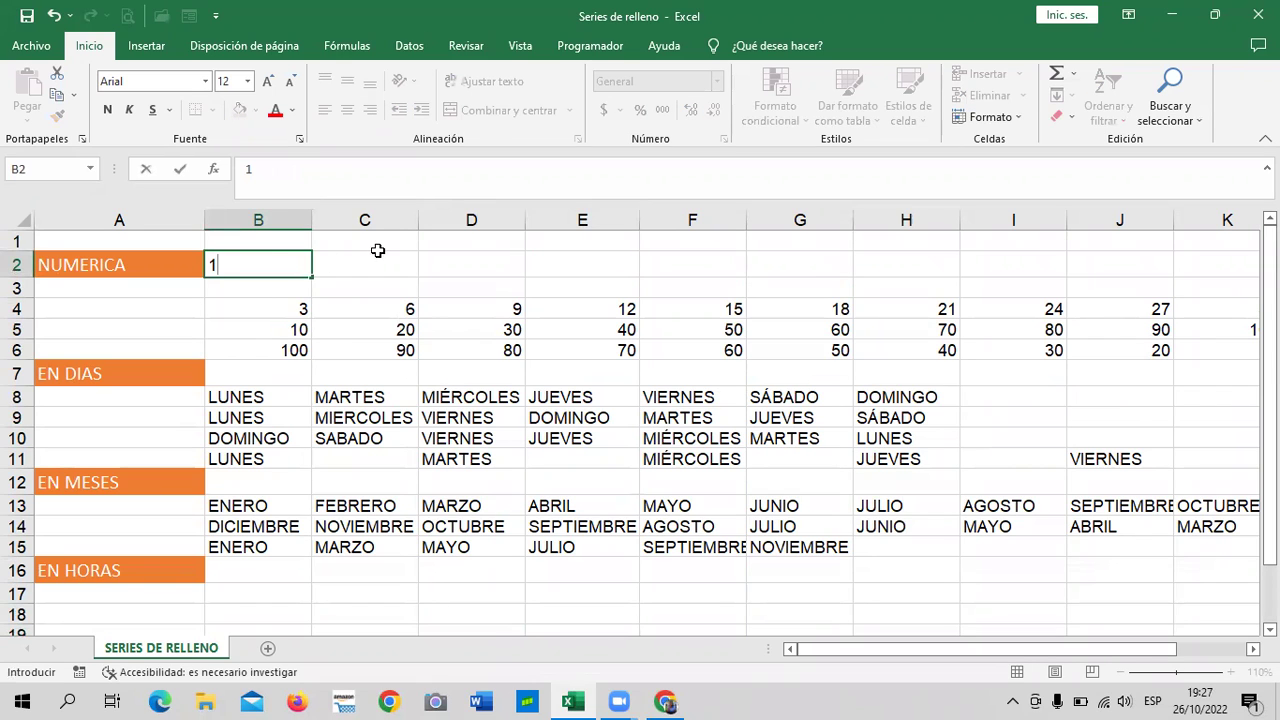
left_click(378, 248)
left_click(251, 259)
- Fill B2's value of 1 across row 2 through K2
left_click_drag(312, 276, 1125, 276)
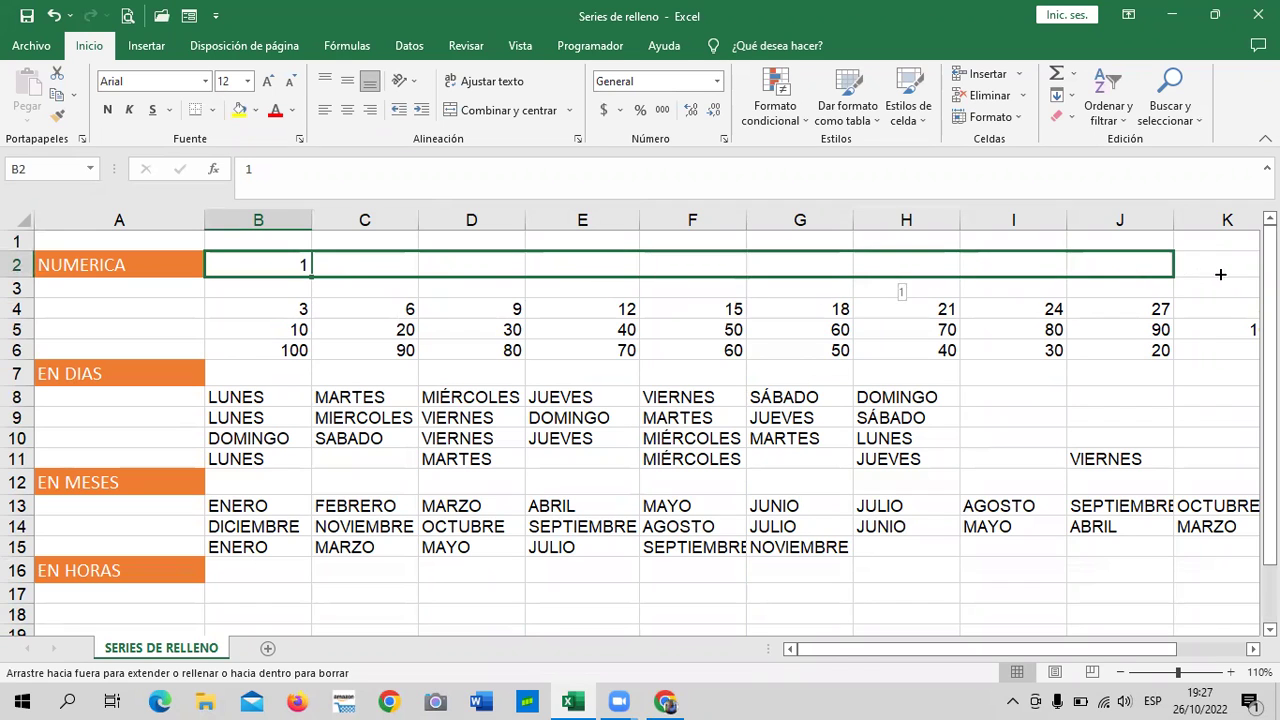
left_click_drag(1220, 274, 1238, 278)
scroll(1071, 592, "right", 2)
left_click_drag(1071, 592, 1060, 585)
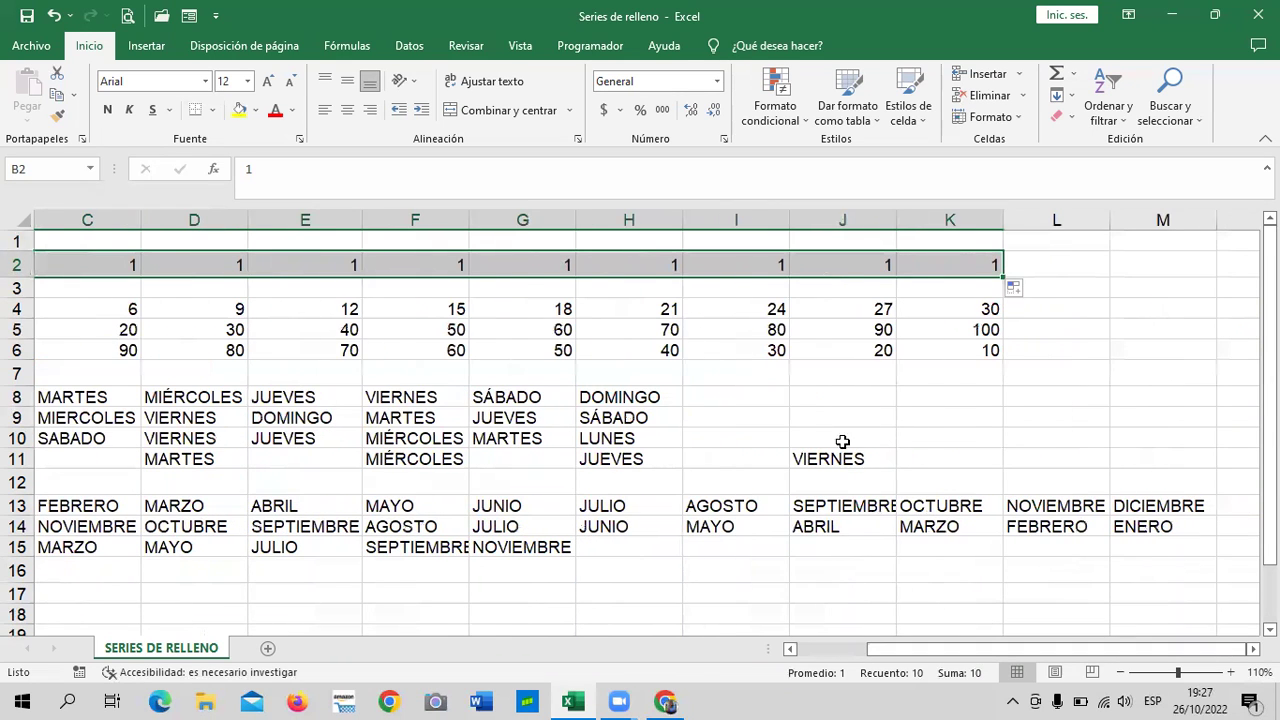
left_click(522, 699)
scroll(921, 582, "left", 2)
scroll(921, 582, "right", 2)
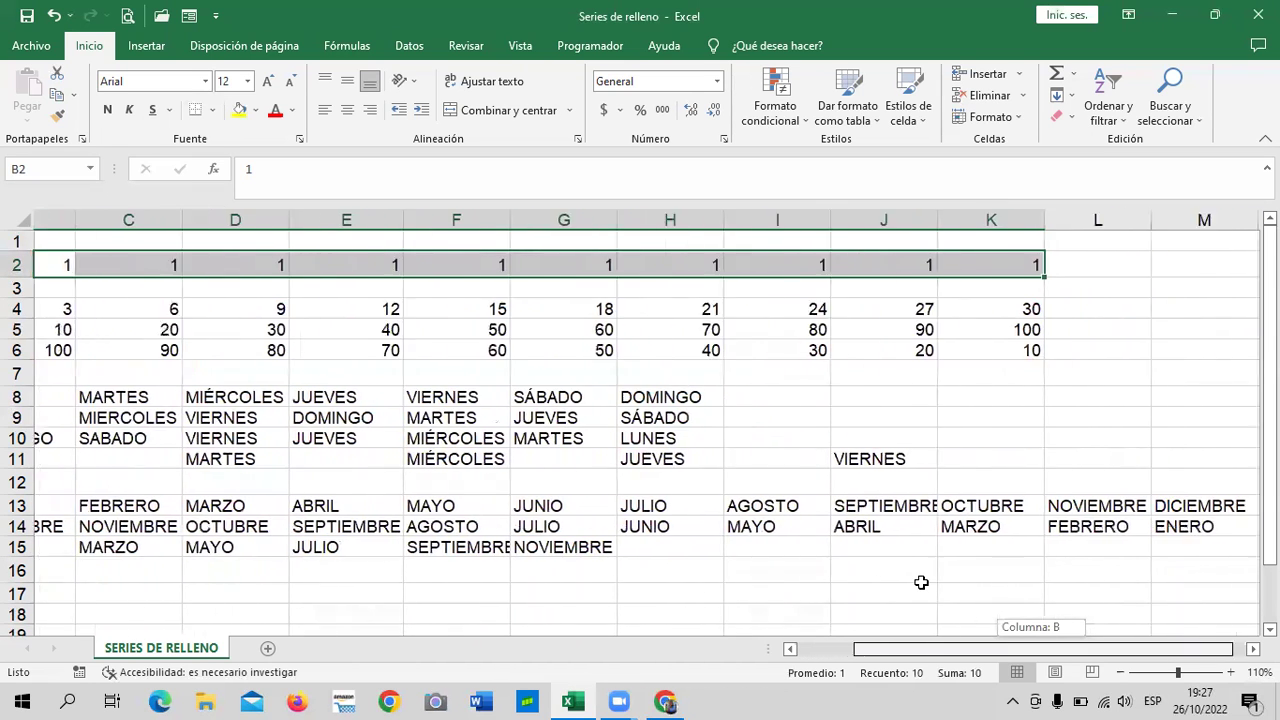
scroll(921, 582, "right", 1)
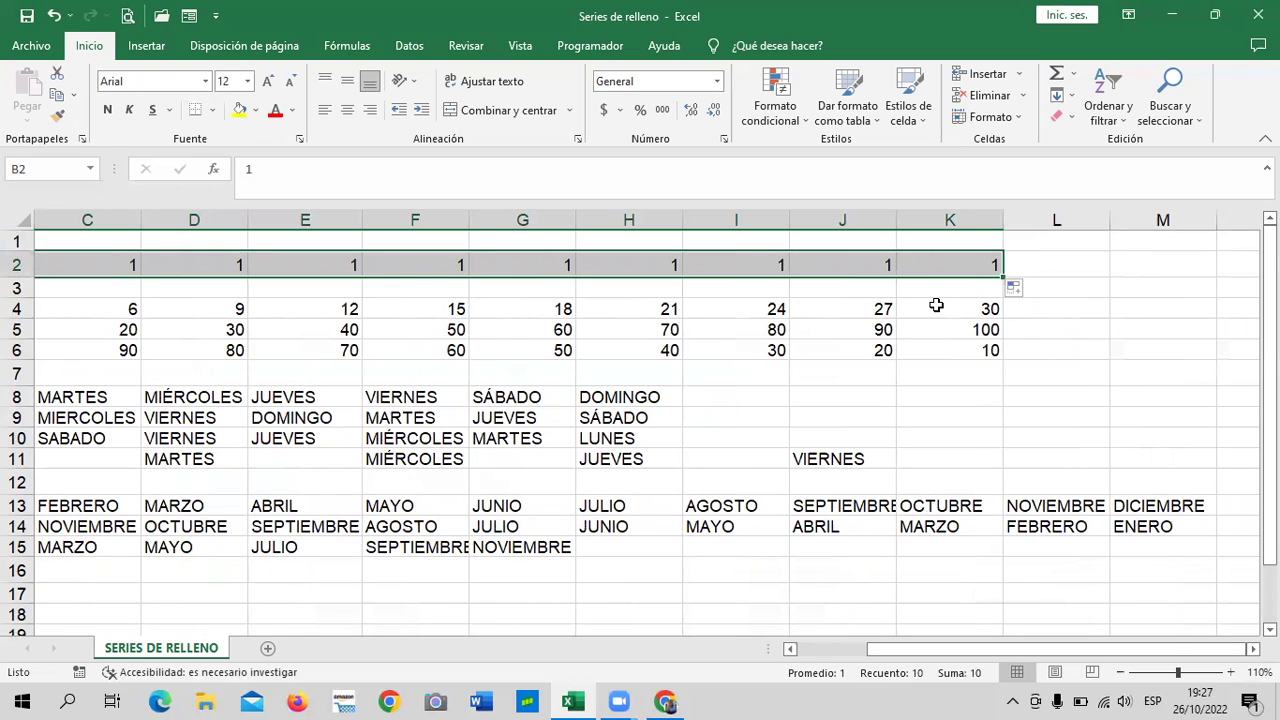
- Switch row 2's Auto Fill to 'Serie de relleno' so B2:K2 counts 1 to 10
left_click(1033, 292)
left_click(1031, 292)
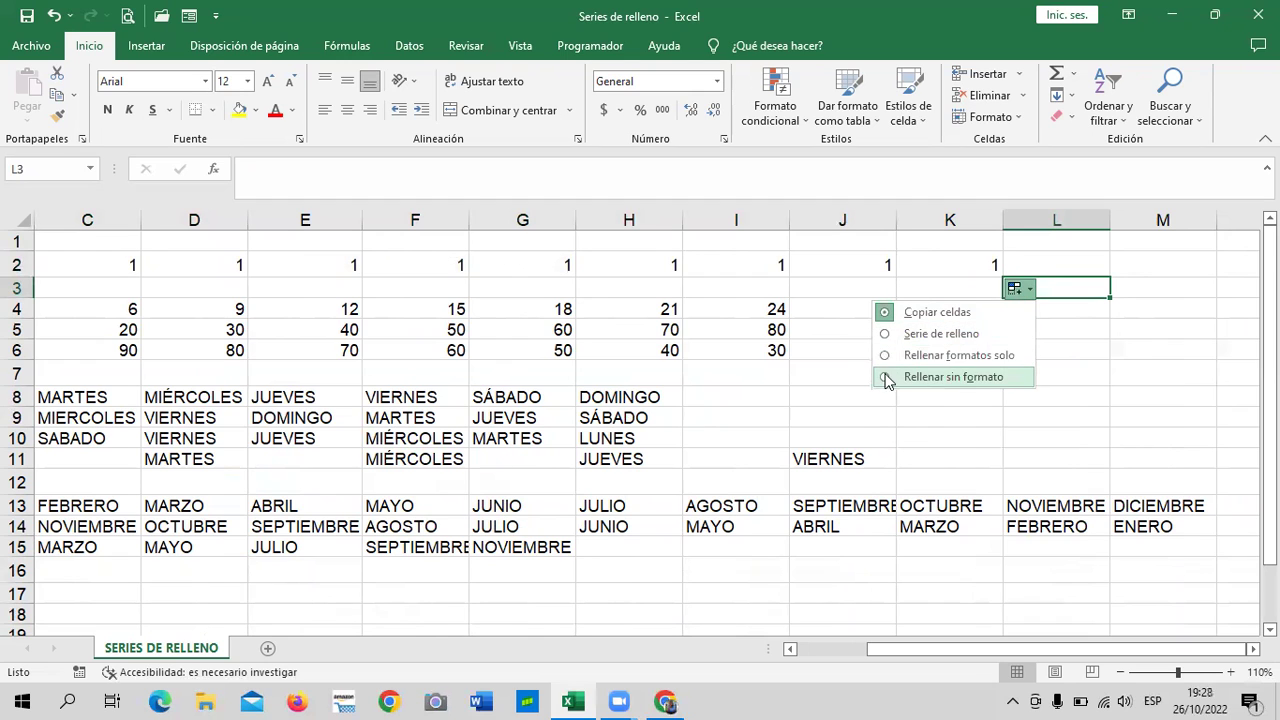
left_click(888, 336)
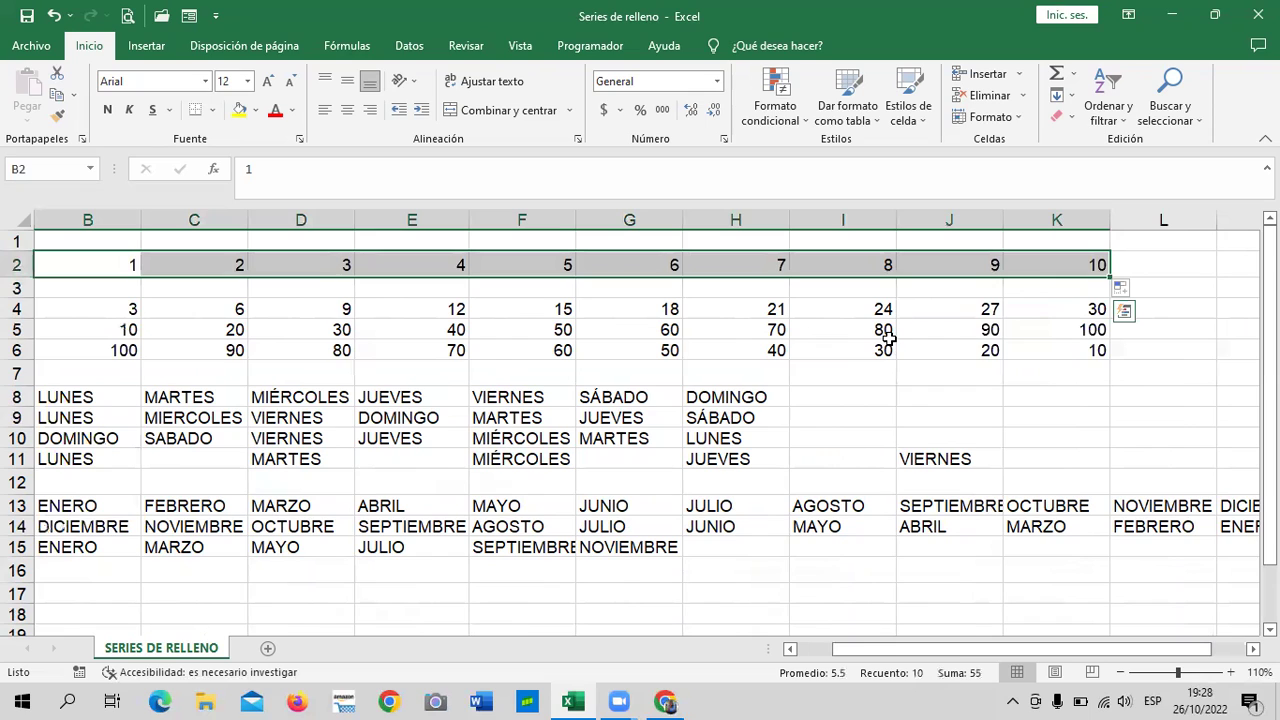
left_click(1064, 430)
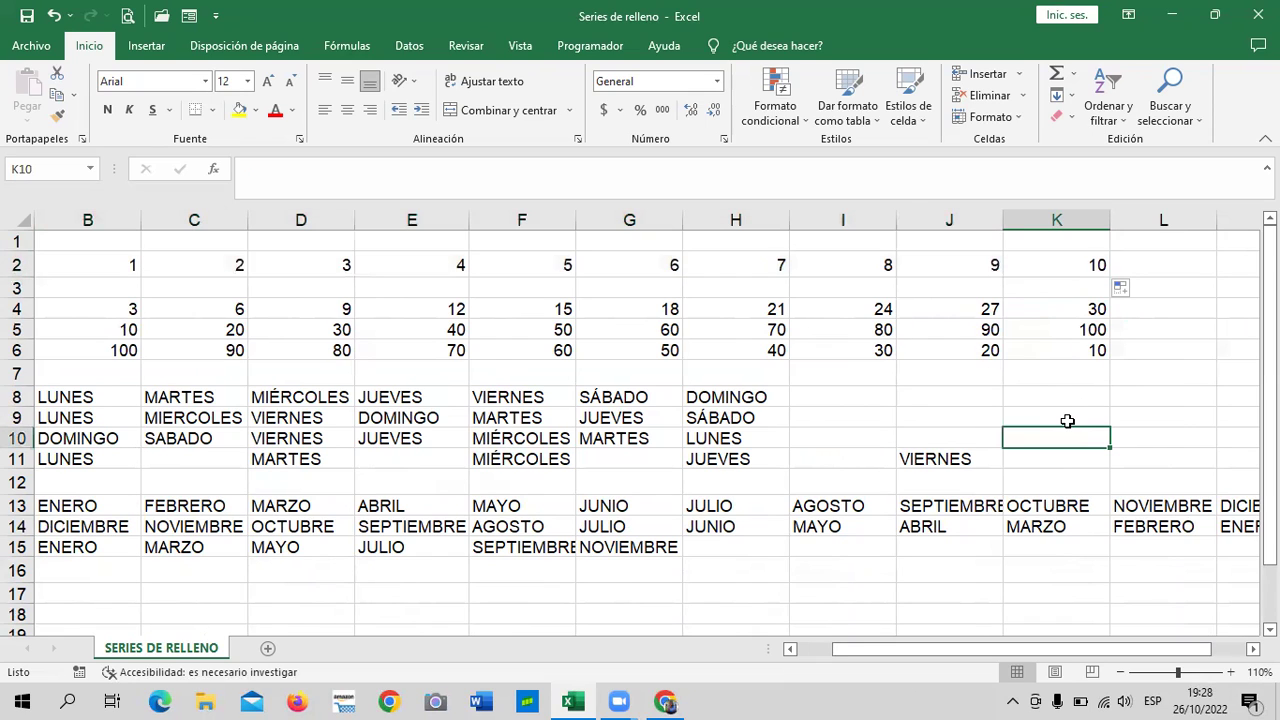
left_click(1125, 289)
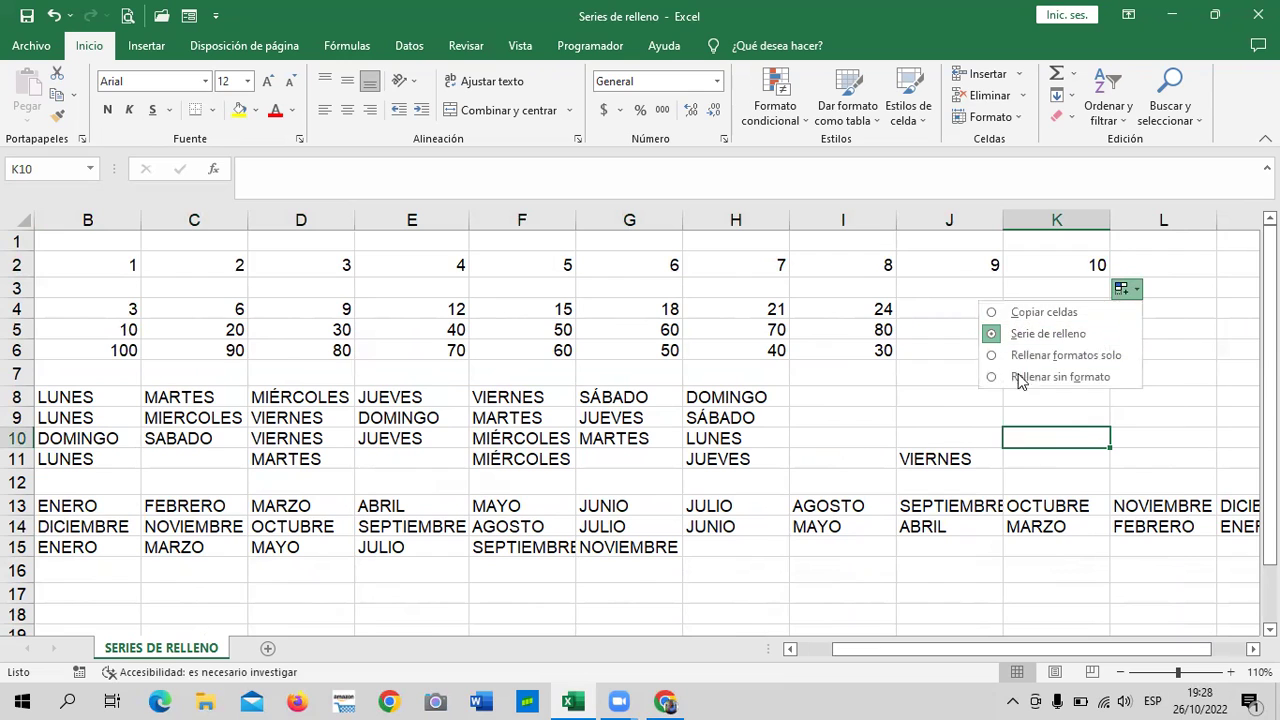
left_click(1180, 375)
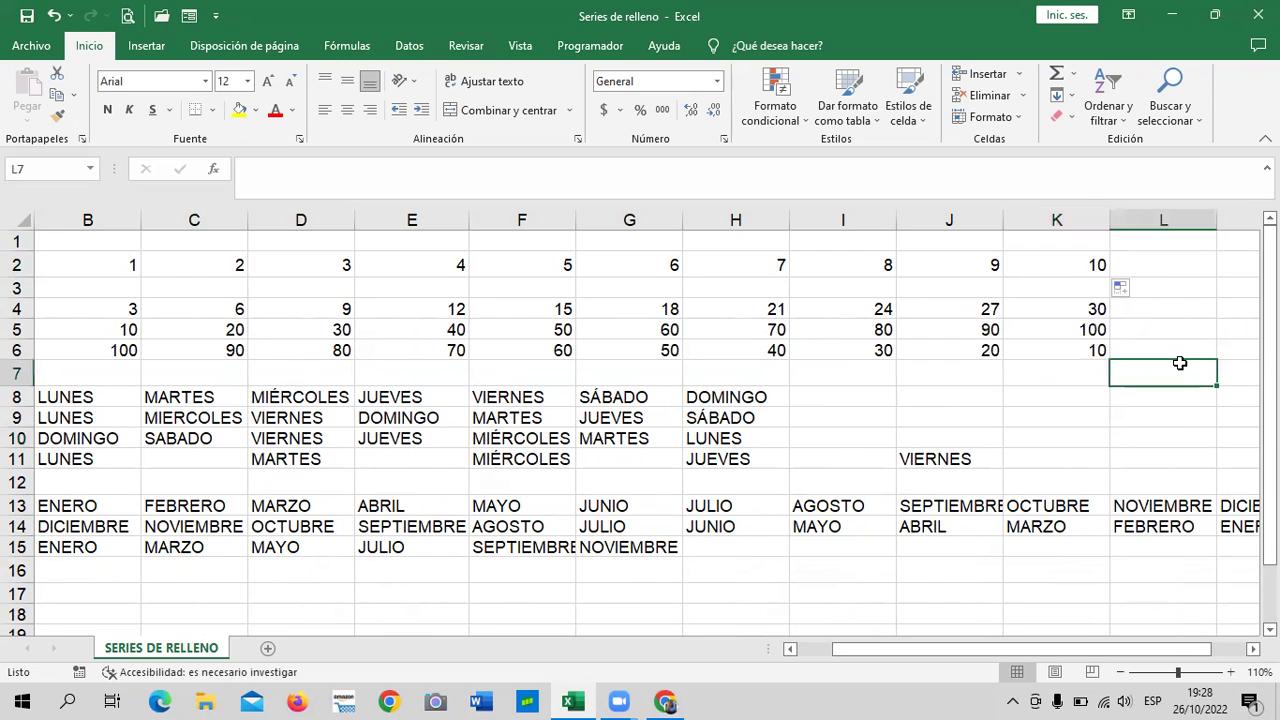
scroll(931, 553, "left", 2)
scroll(931, 554, "down", 1)
scroll(874, 584, "up", 1)
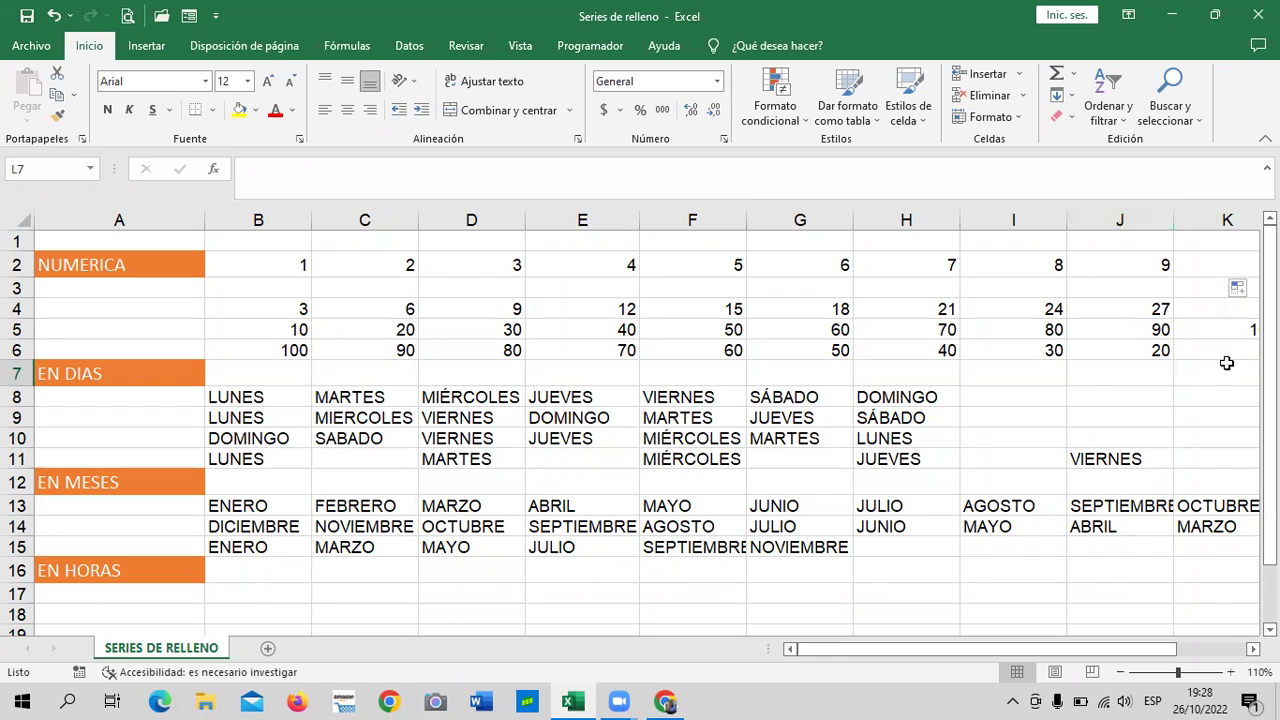
- Enter 1 in B3 and 2 in C3 as the starting pair
left_click(1217, 456)
left_click(237, 287)
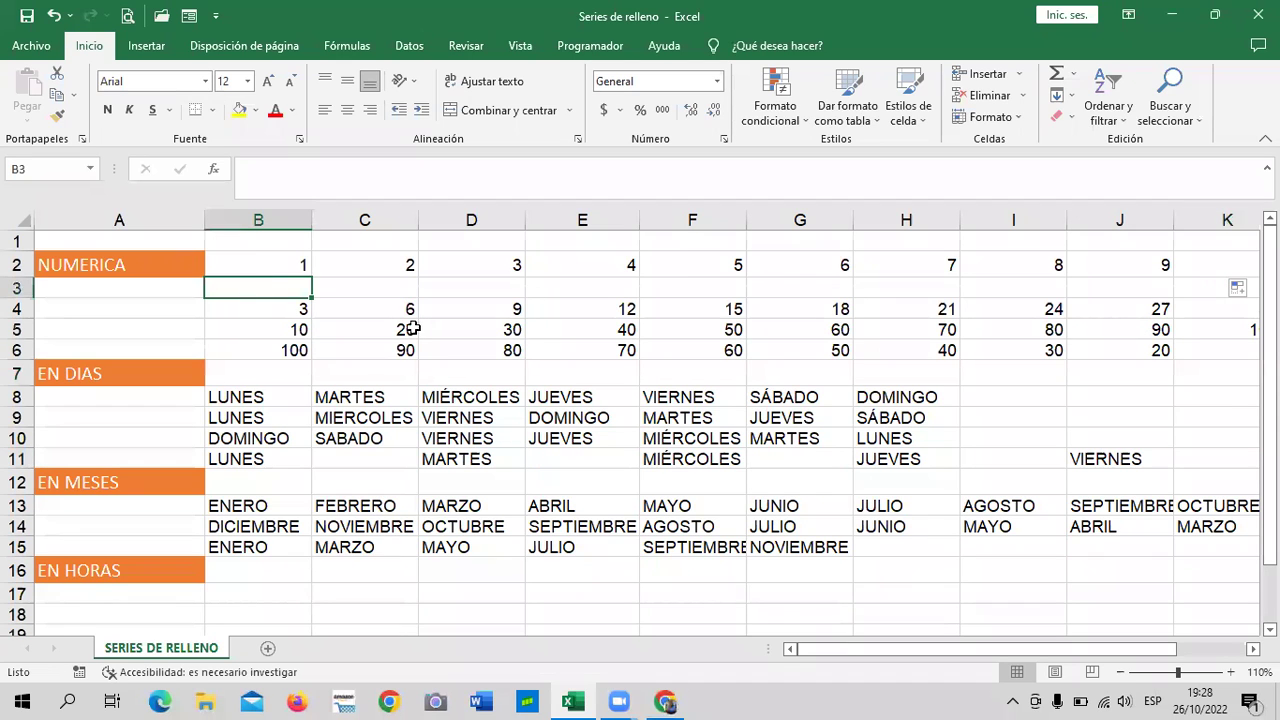
type("1")
key("Tab")
type("2")
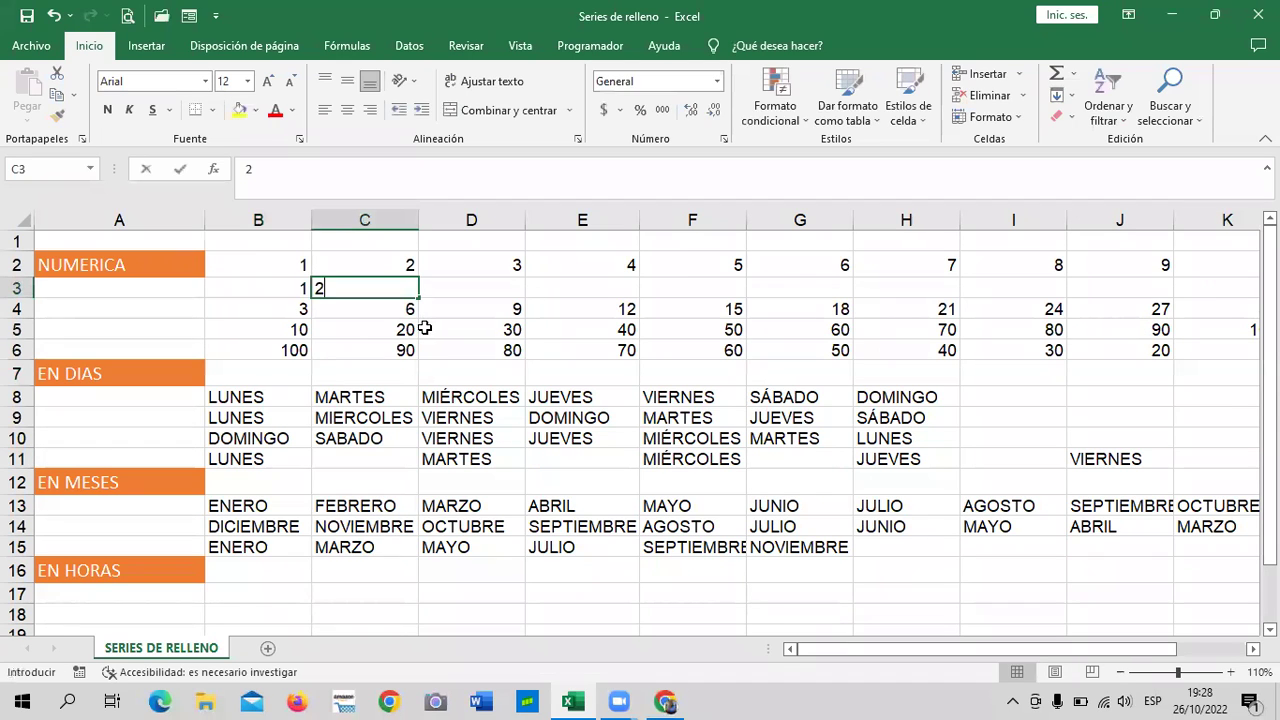
left_click(503, 294)
left_click(298, 289)
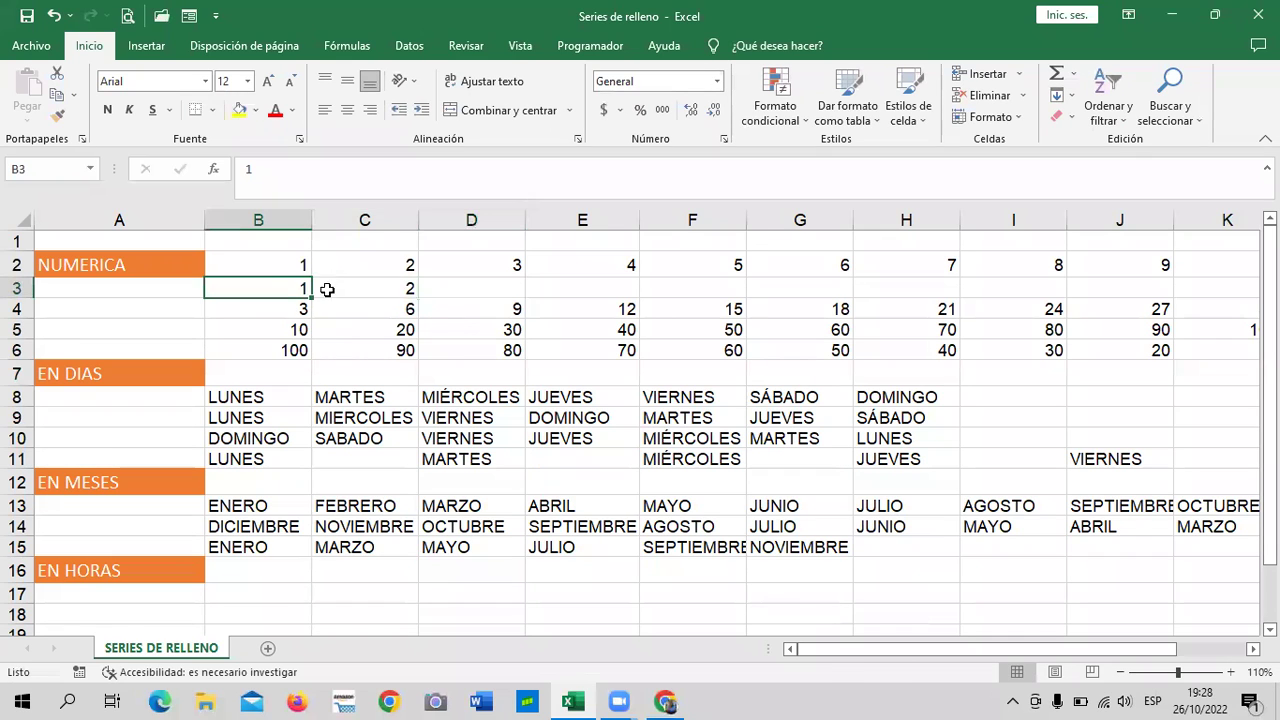
- Extend the 1, 2 pair across B3:K3, check B3 and C3, then select row 2
left_click_drag(327, 289, 363, 288)
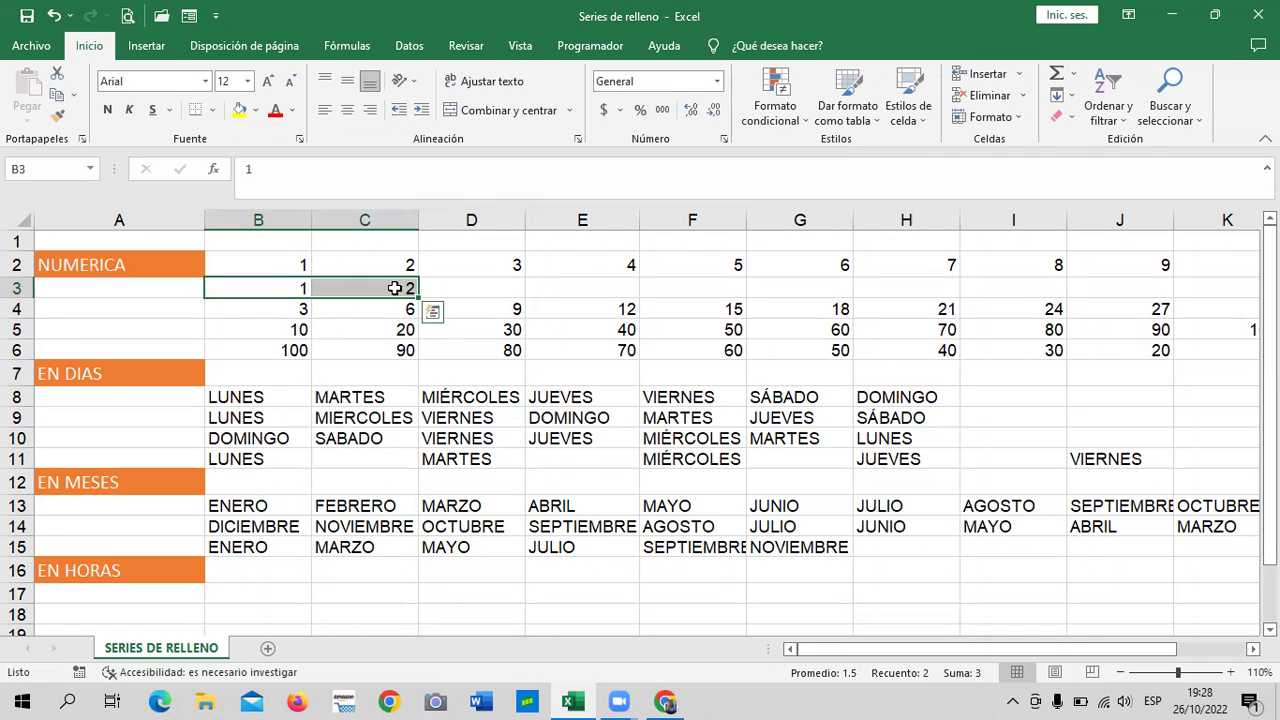
left_click_drag(419, 298, 1063, 302)
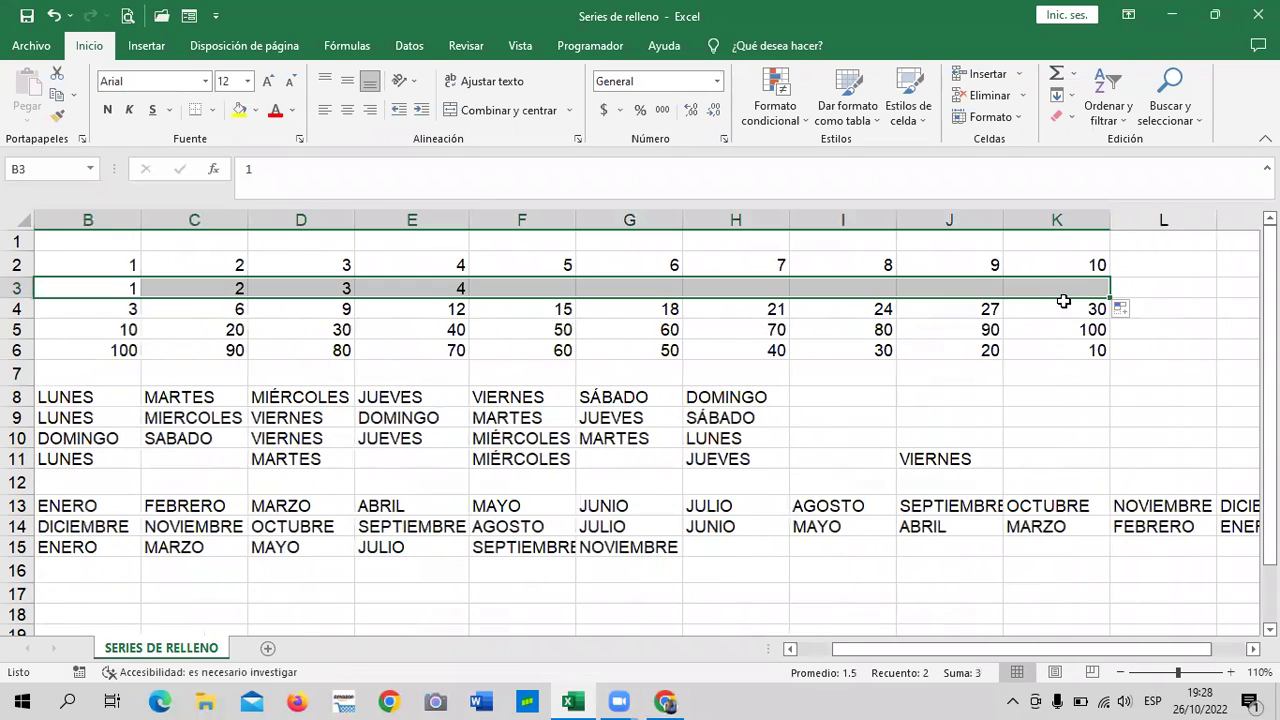
left_click(1038, 411)
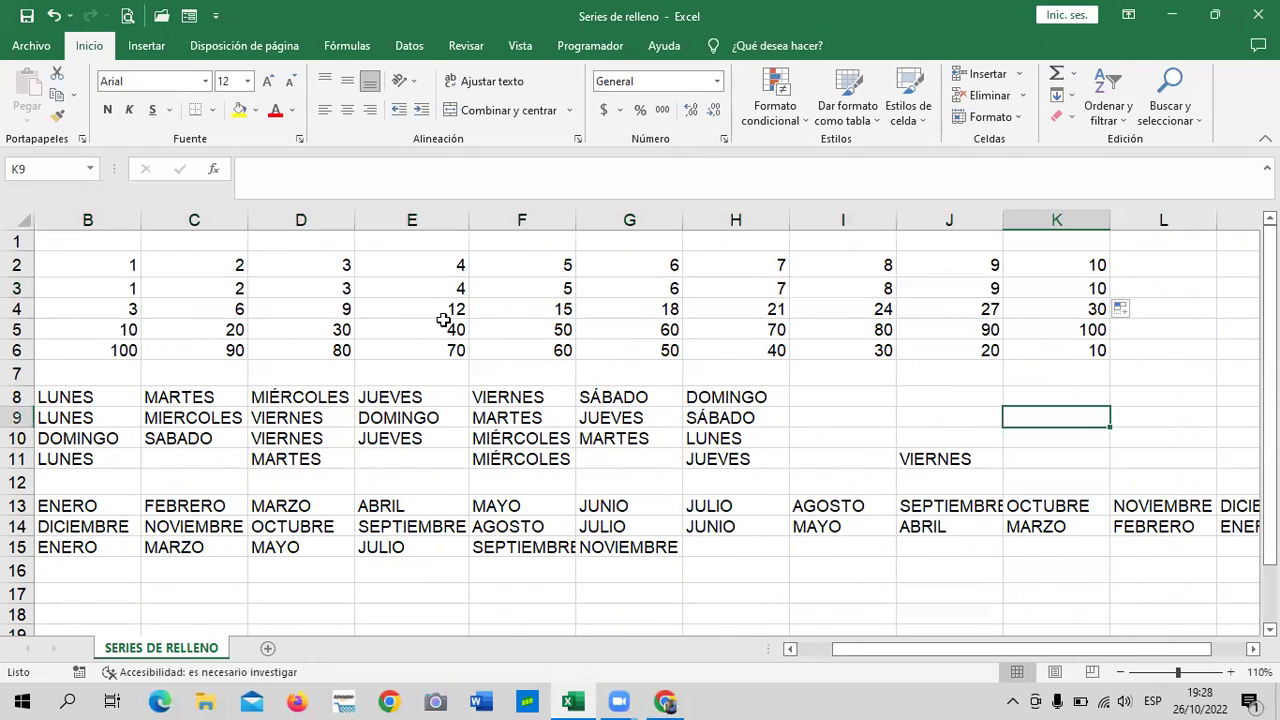
left_click(79, 289)
left_click(203, 283)
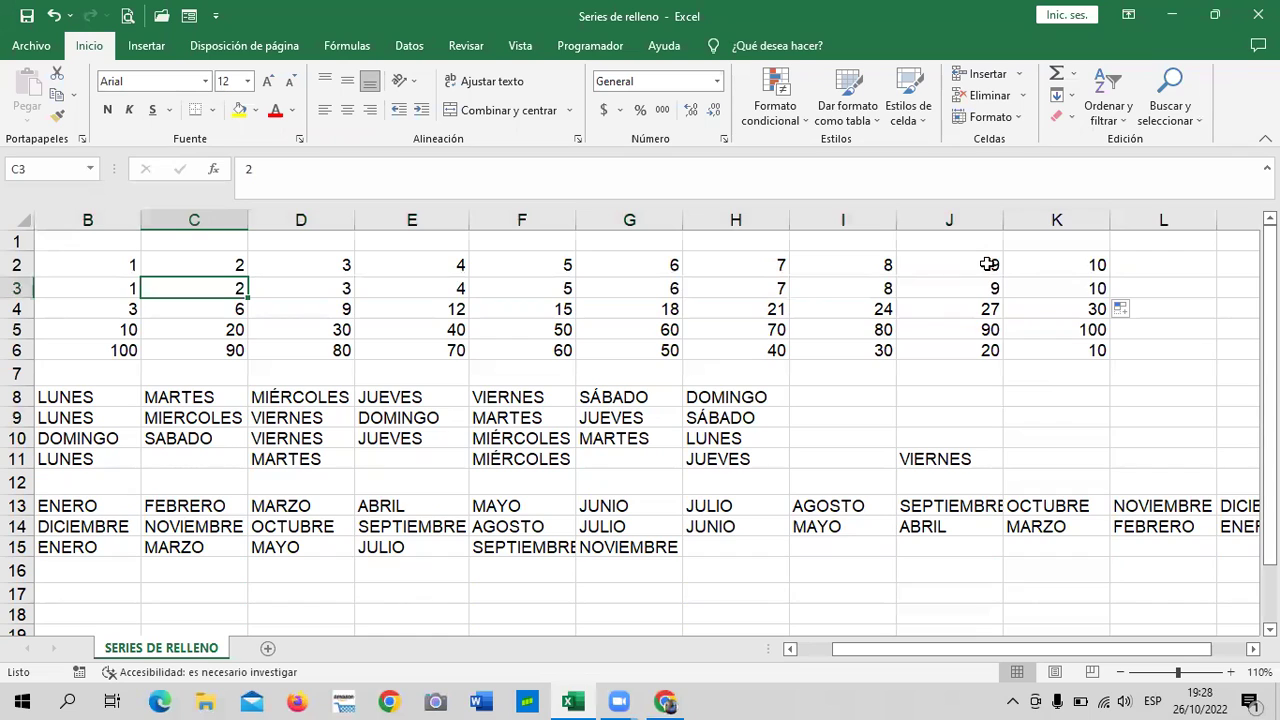
left_click_drag(132, 262, 1057, 263)
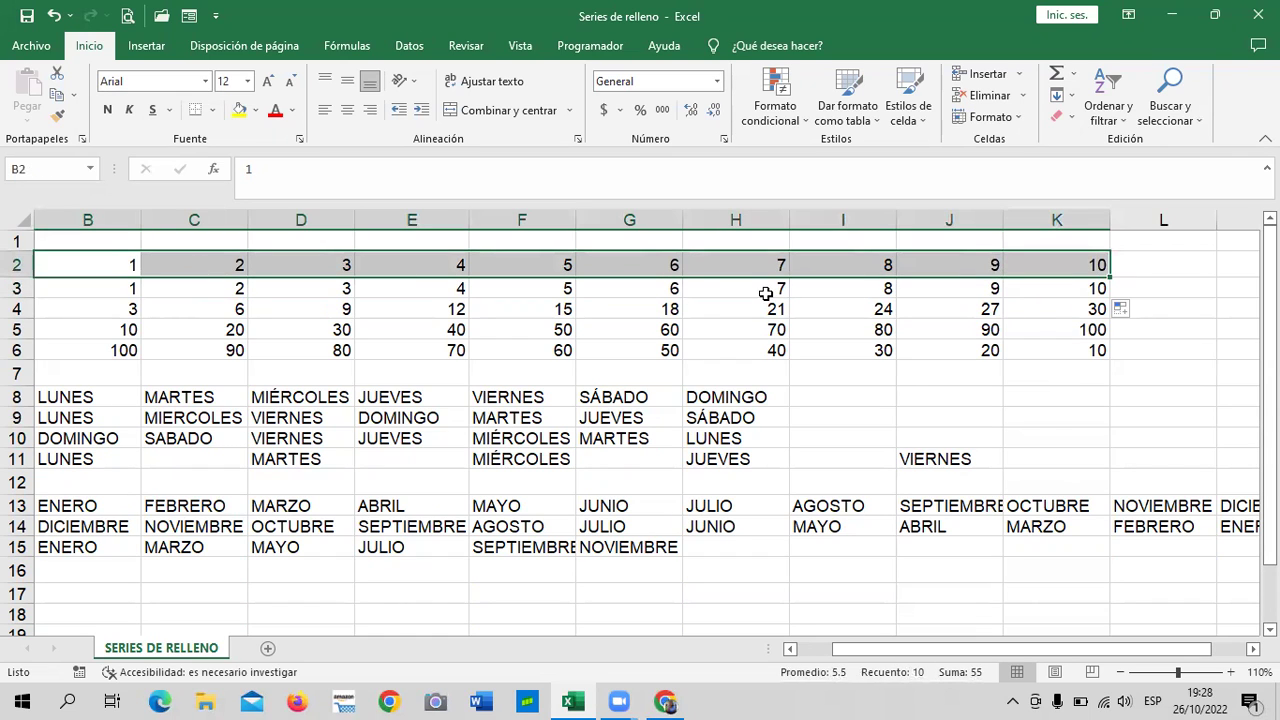
- Clear row 2's series and enter 1 in B2 and 2 in C2
key("Delete")
left_click(871, 391)
left_click(119, 263)
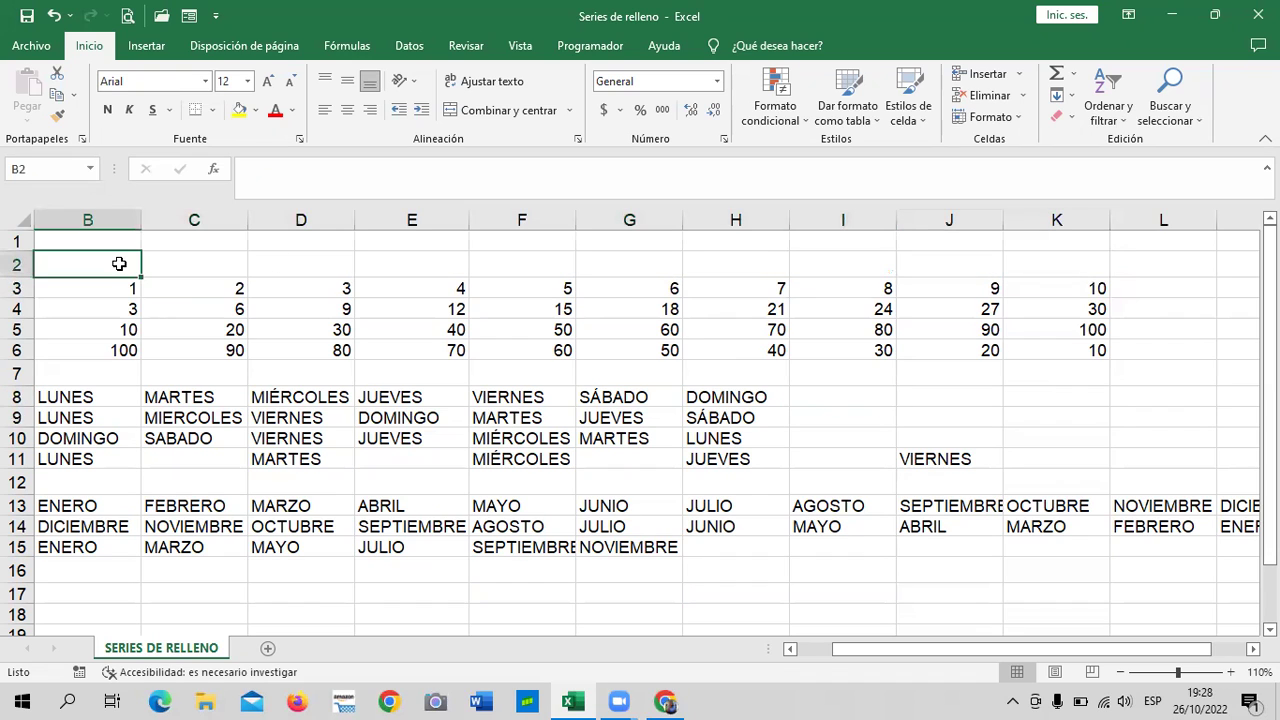
type("1")
key("Tab")
type("2")
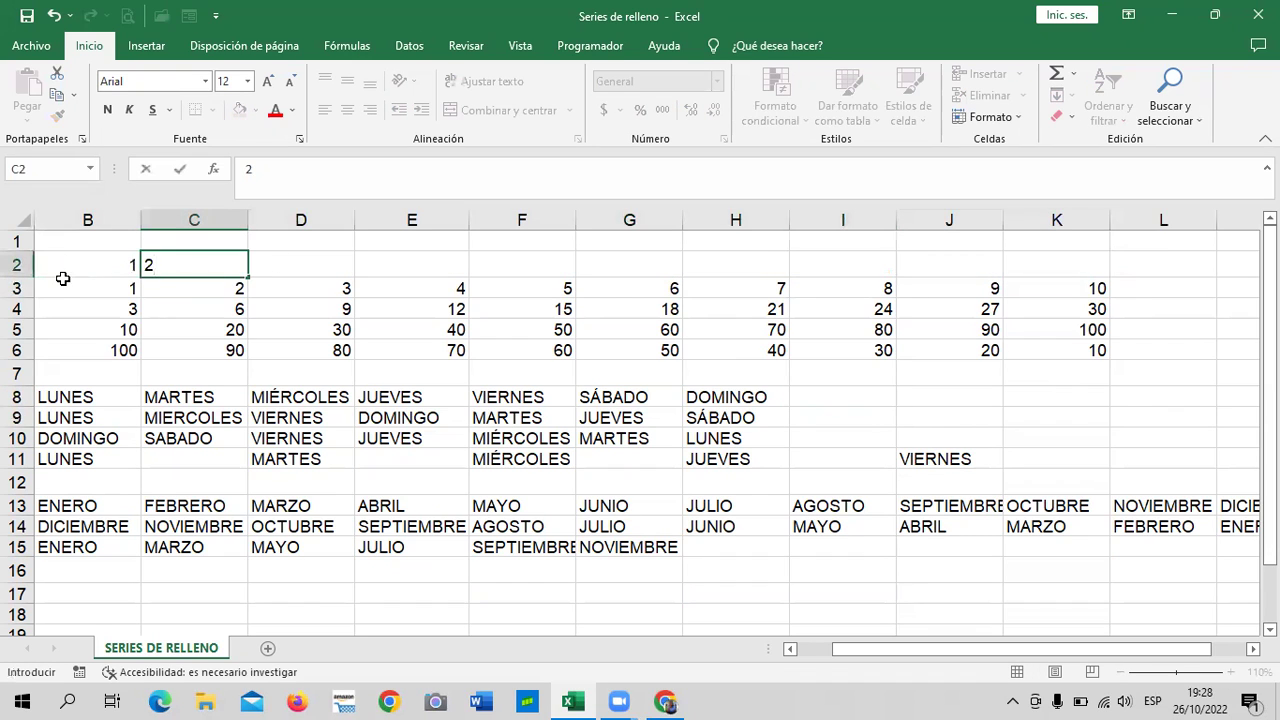
key("Return")
left_click(338, 266)
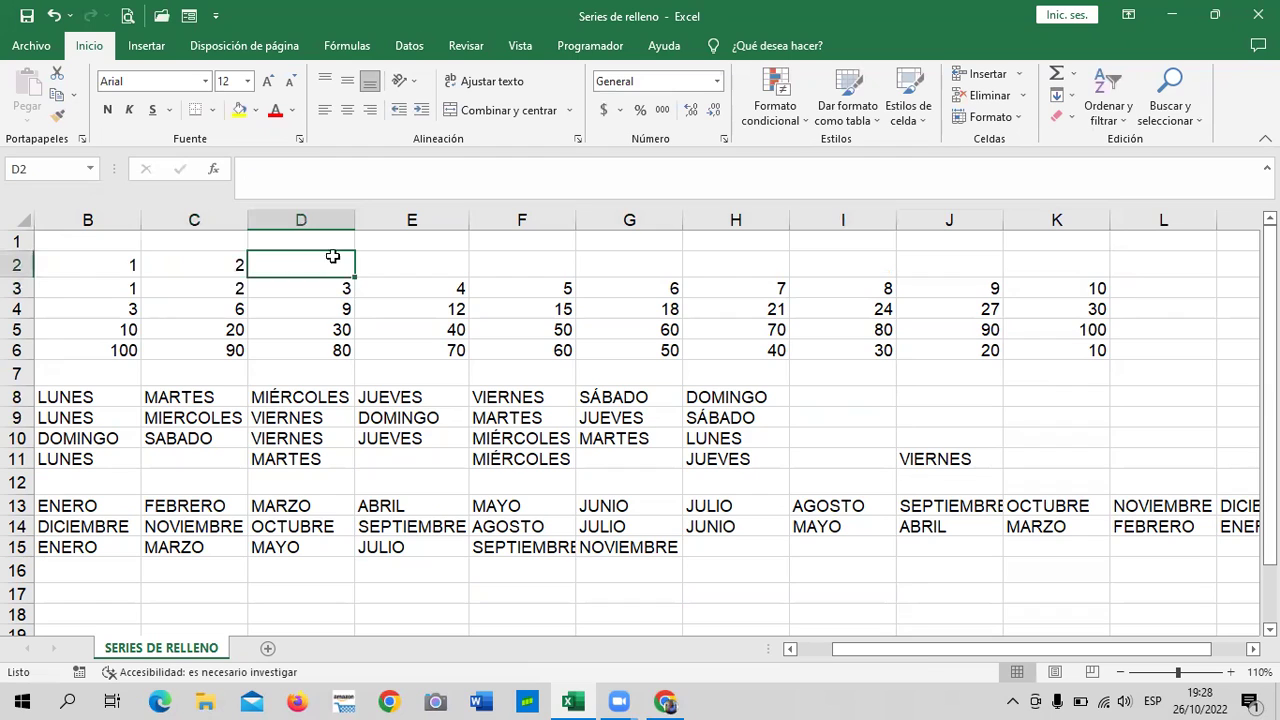
- Select B2:C2 and drag the fill handle to Z2 for a 1 to 25 series
left_click_drag(120, 259, 311, 274)
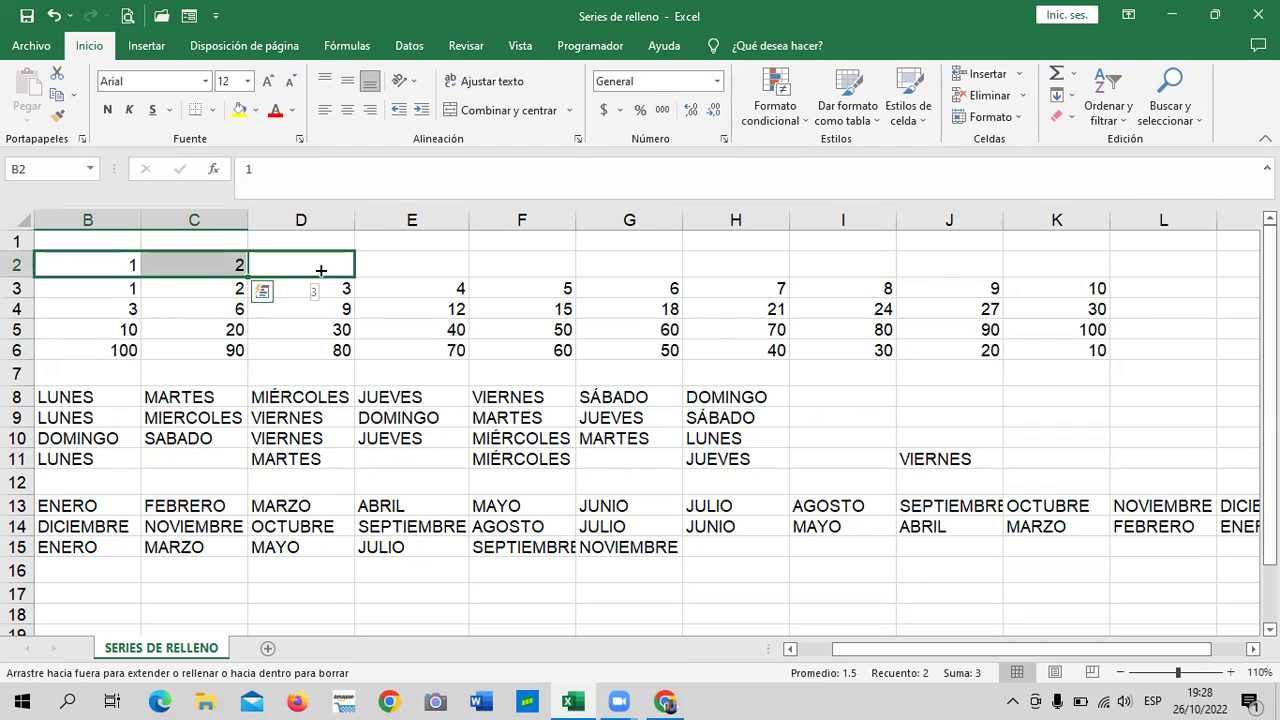
mouse_move(420, 265)
left_mouse_down()
mouse_move(960, 260)
mouse_move(686, 270)
left_mouse_up()
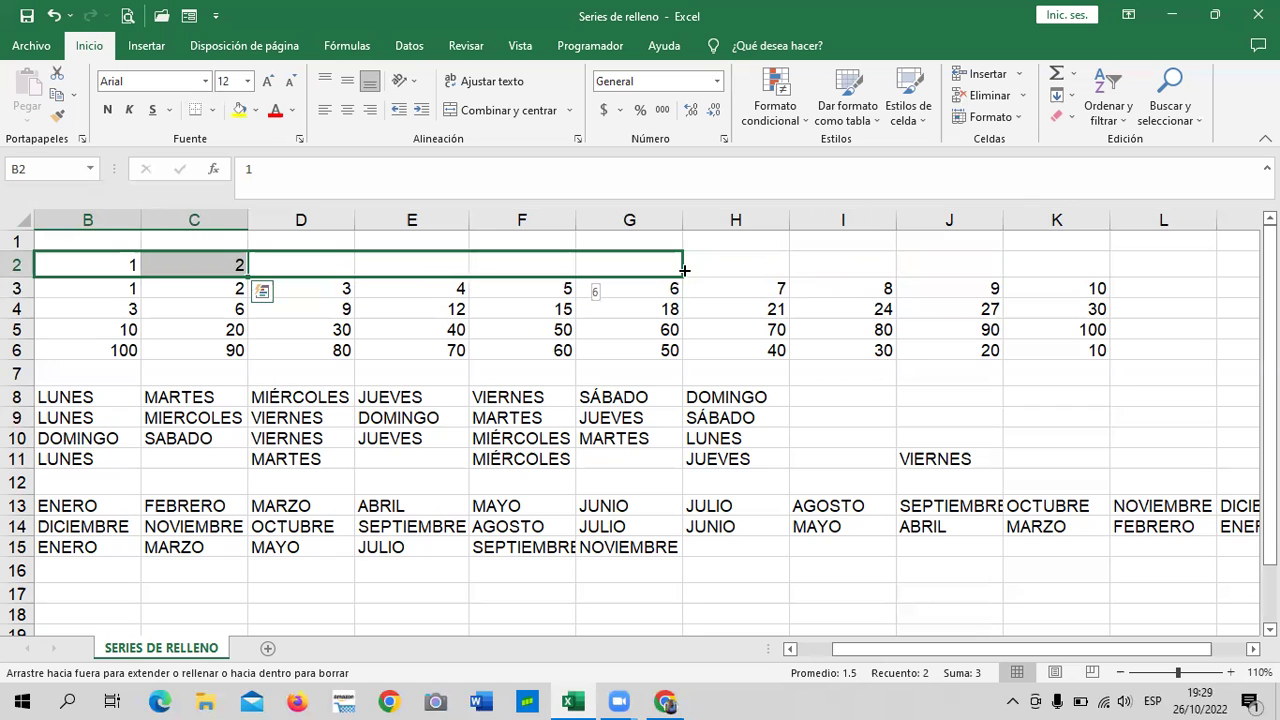
mouse_move(684, 270)
left_mouse_down()
mouse_move(1220, 282)
mouse_move(996, 302)
mouse_move(1121, 291)
left_mouse_up()
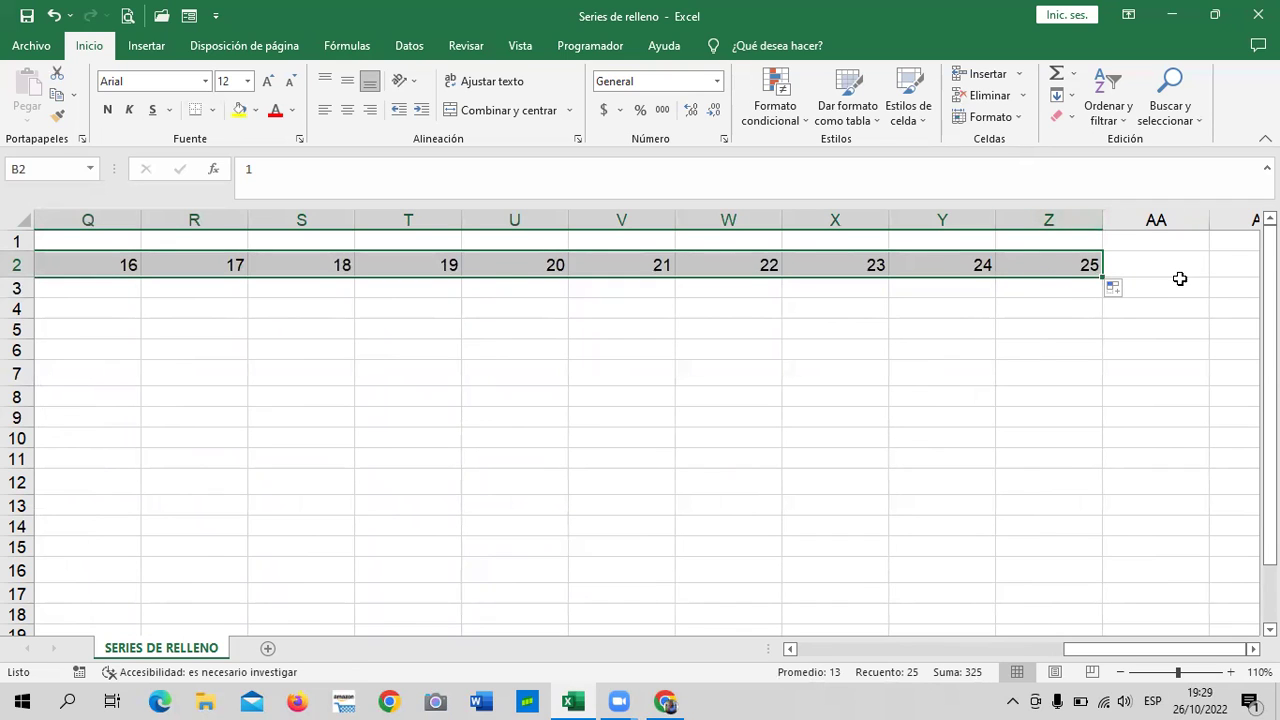
left_click(1049, 267)
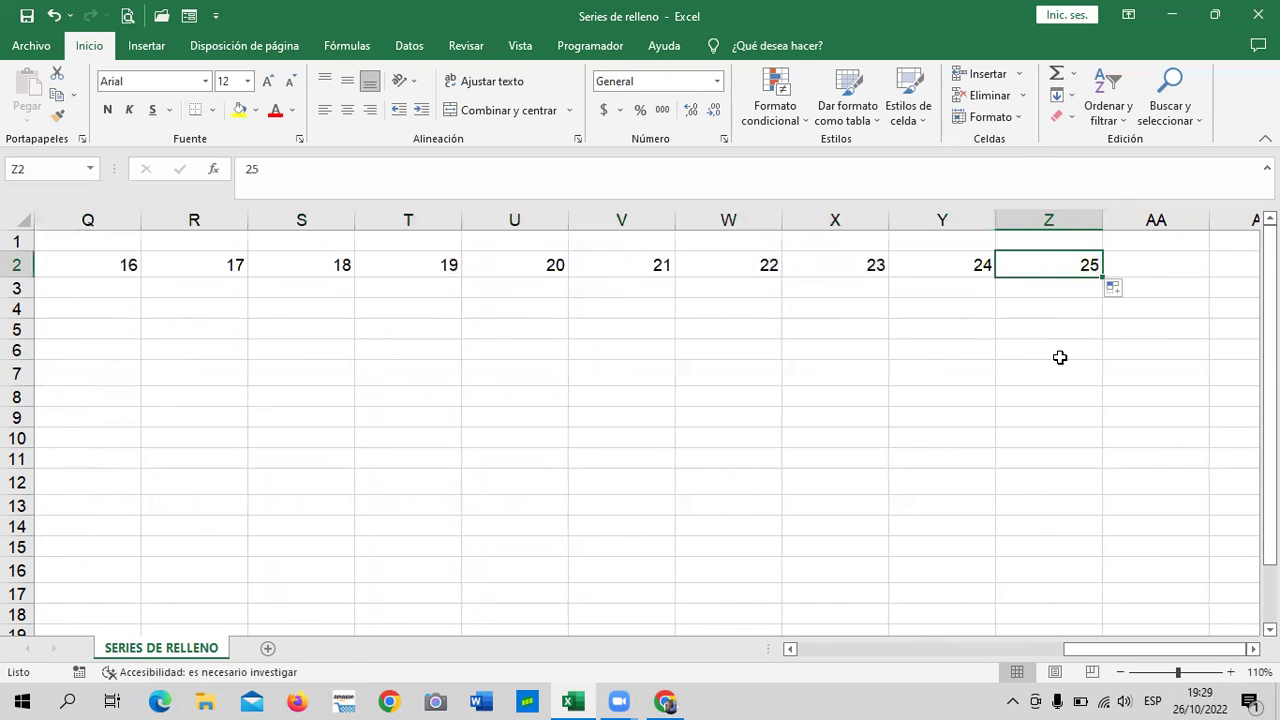
left_click(1066, 390)
scroll(1131, 579, "left", 5)
scroll(1131, 579, "left", 10)
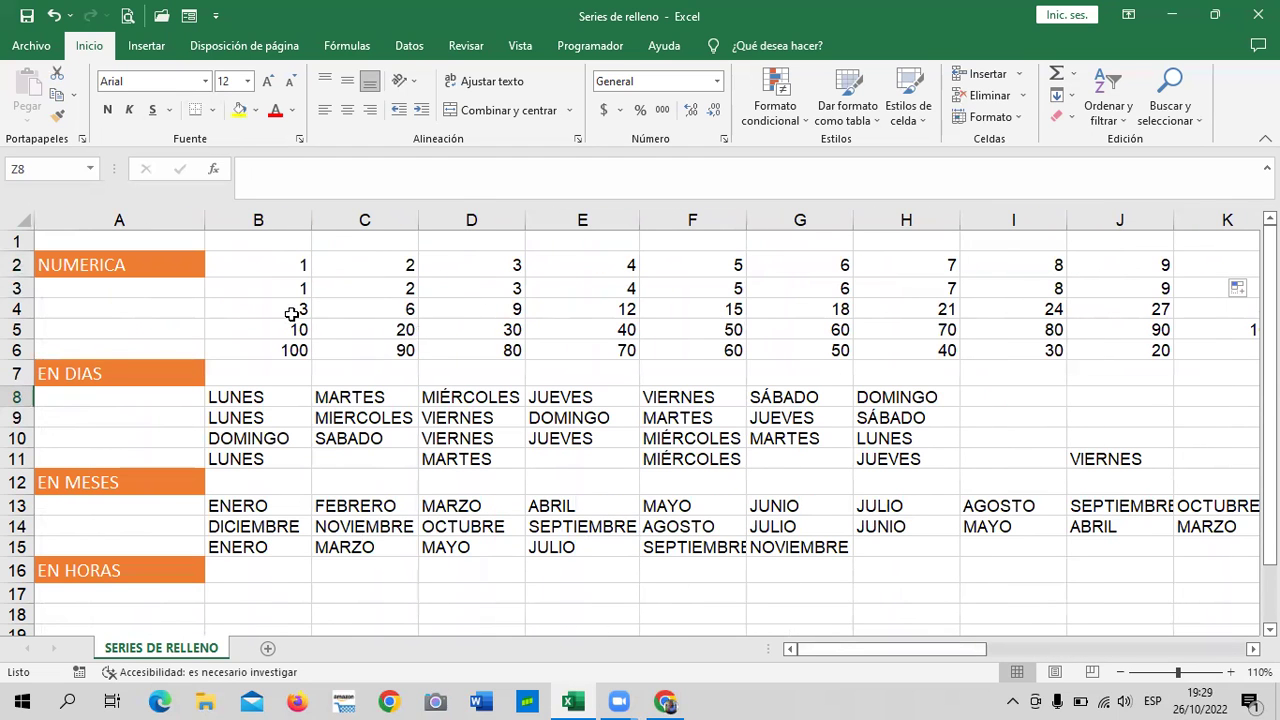
- Clear the 1 to 10 values from row 3 and enter 1 in B3
left_click(274, 279)
mouse_move(274, 287)
left_mouse_down()
mouse_move(1236, 291)
mouse_move(1070, 300)
left_mouse_up()
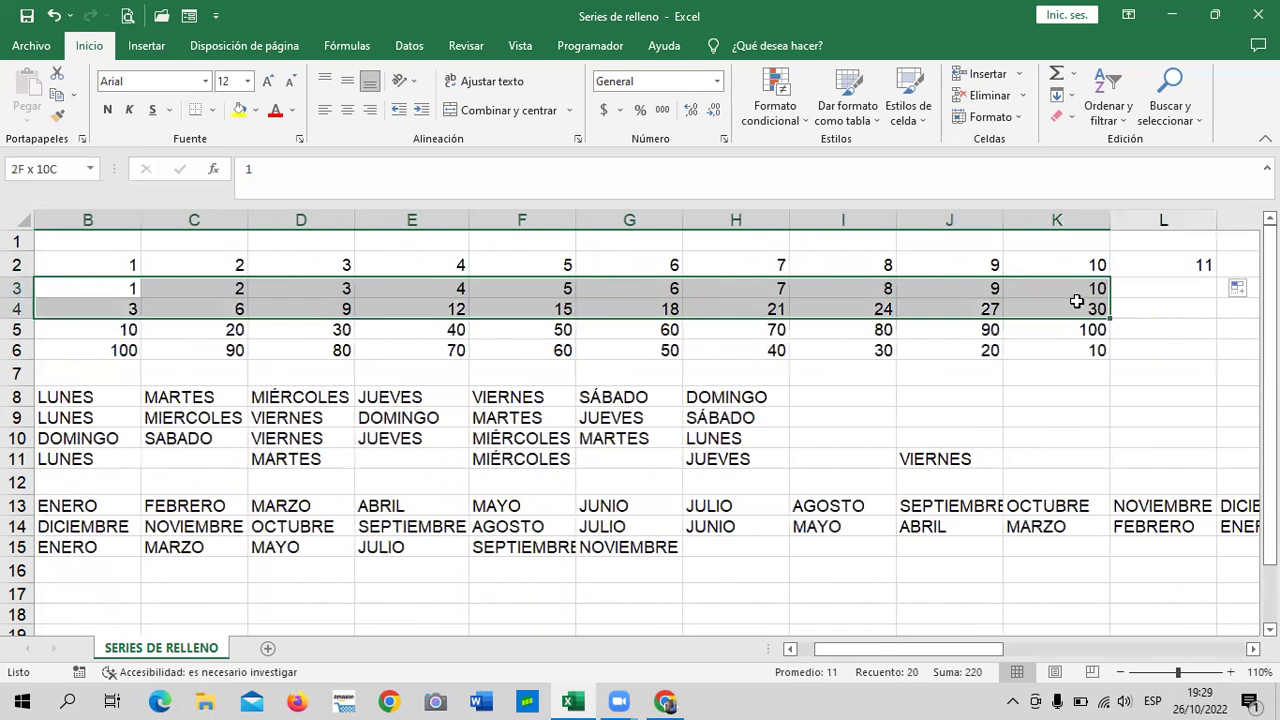
key("Delete")
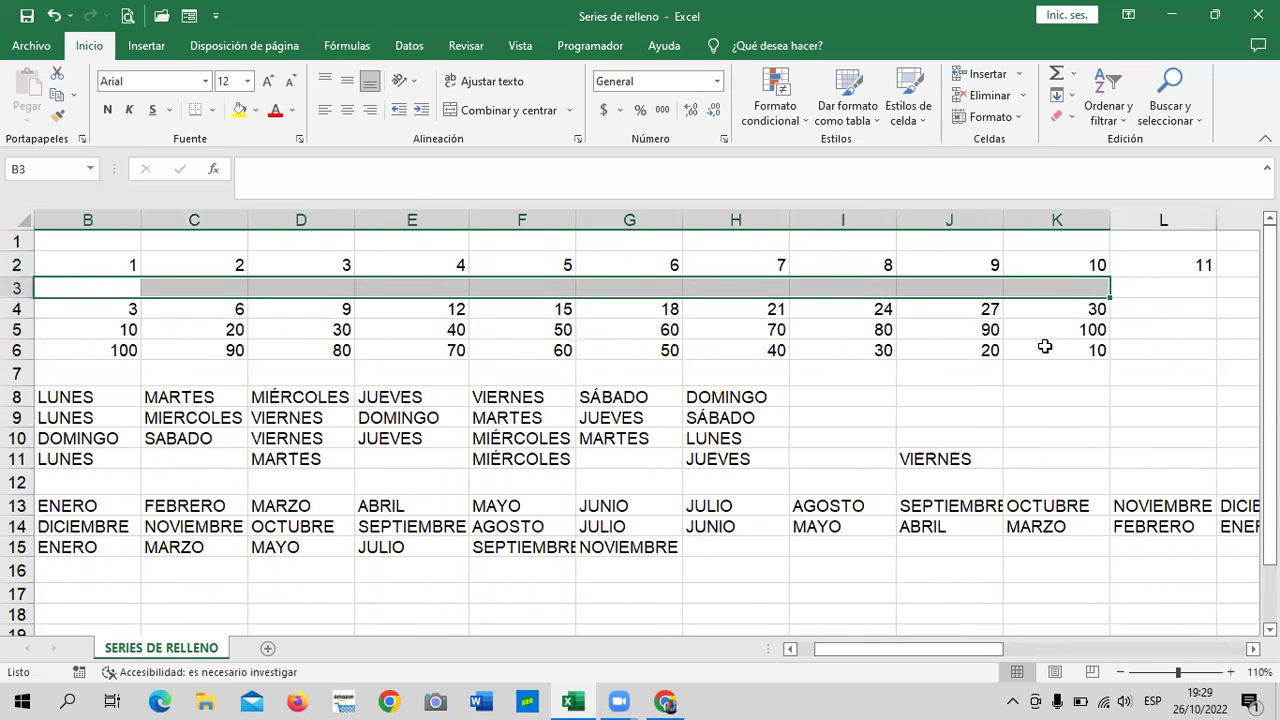
left_click(1046, 348)
left_click(119, 292)
type("1")
key("Return")
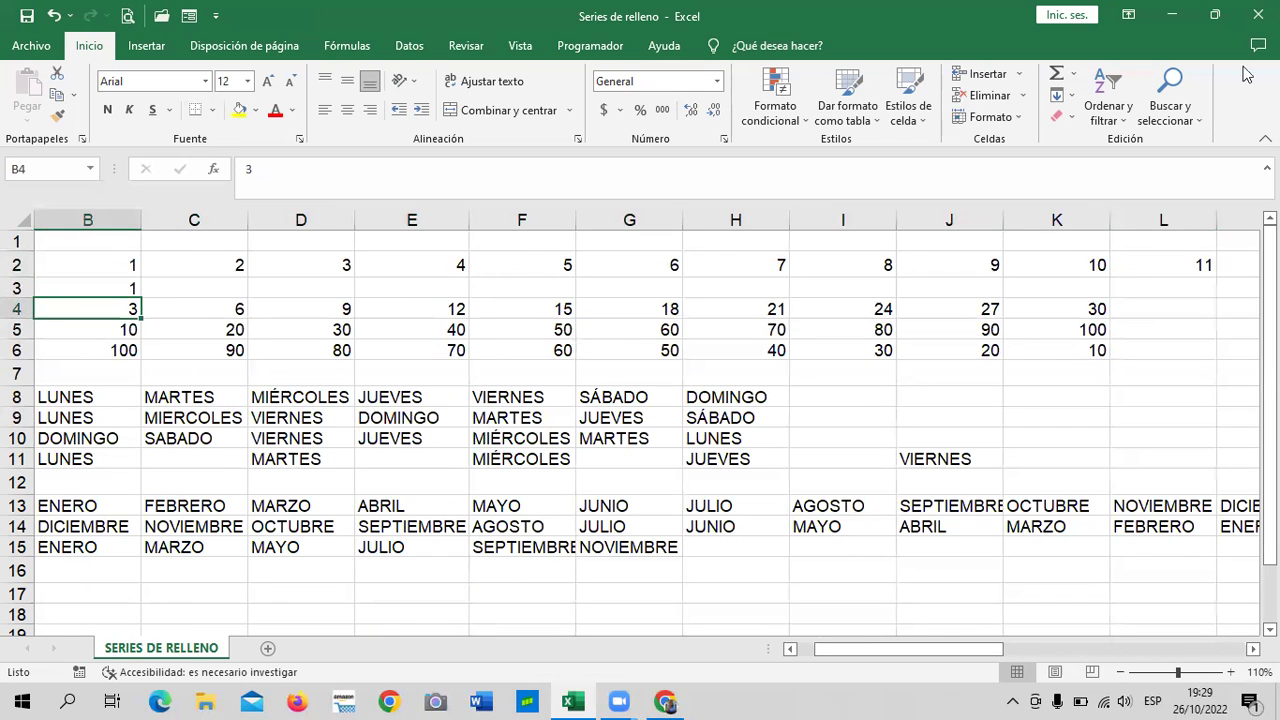
left_click(103, 288)
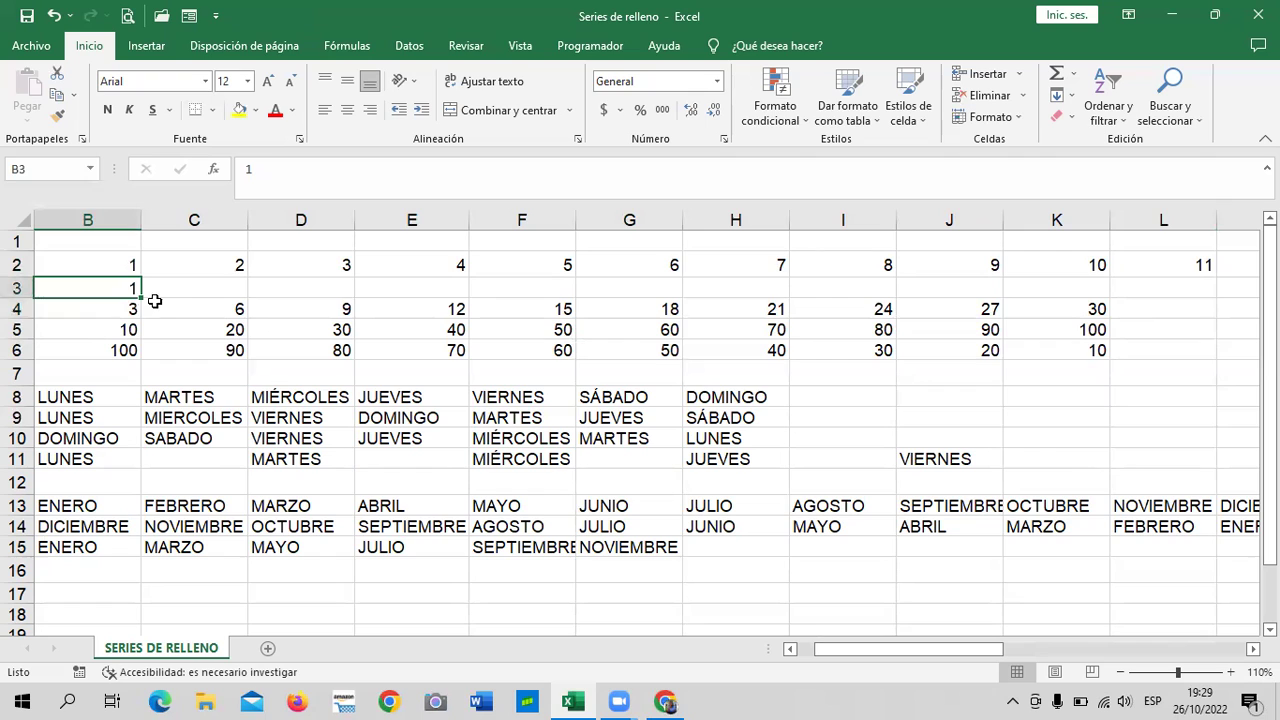
- Fill B3's value of 1 rightward along row 3 to Z3
mouse_move(141, 298)
left_mouse_down()
mouse_move(838, 298)
mouse_move(133, 290)
mouse_move(858, 295)
left_mouse_up()
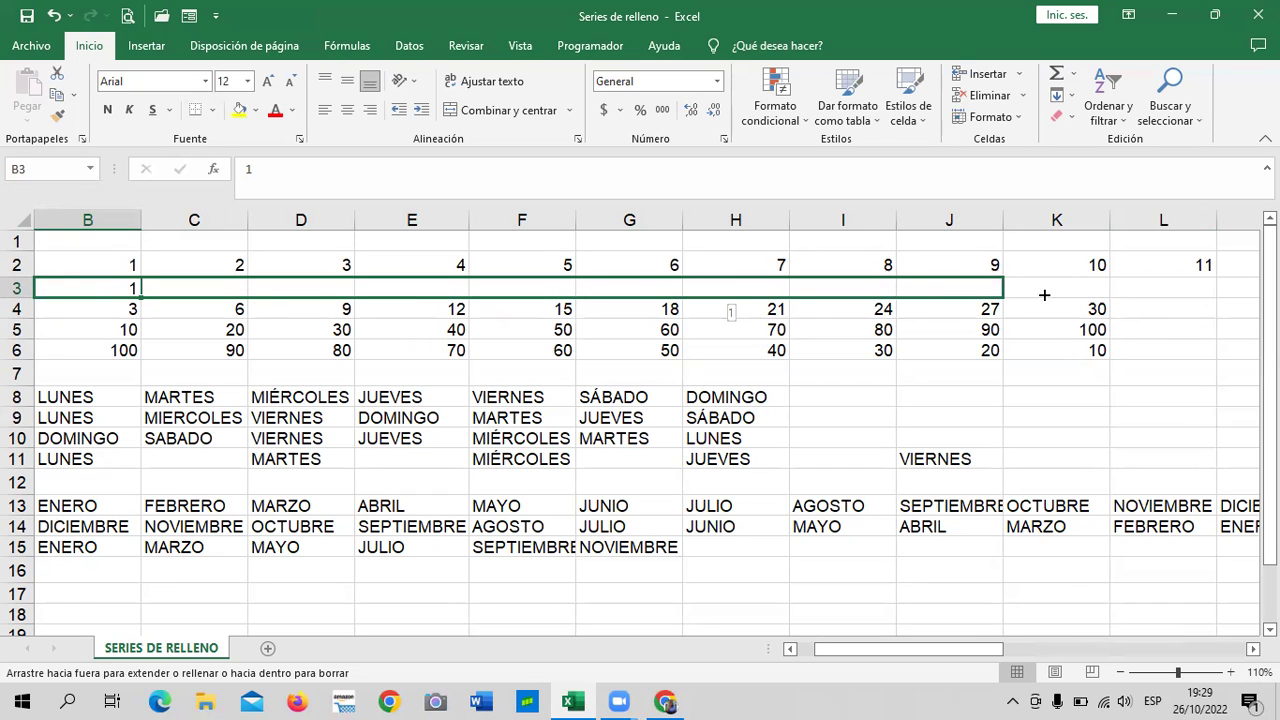
mouse_move(858, 295)
left_mouse_down()
mouse_move(1250, 303)
mouse_move(1089, 313)
left_mouse_up()
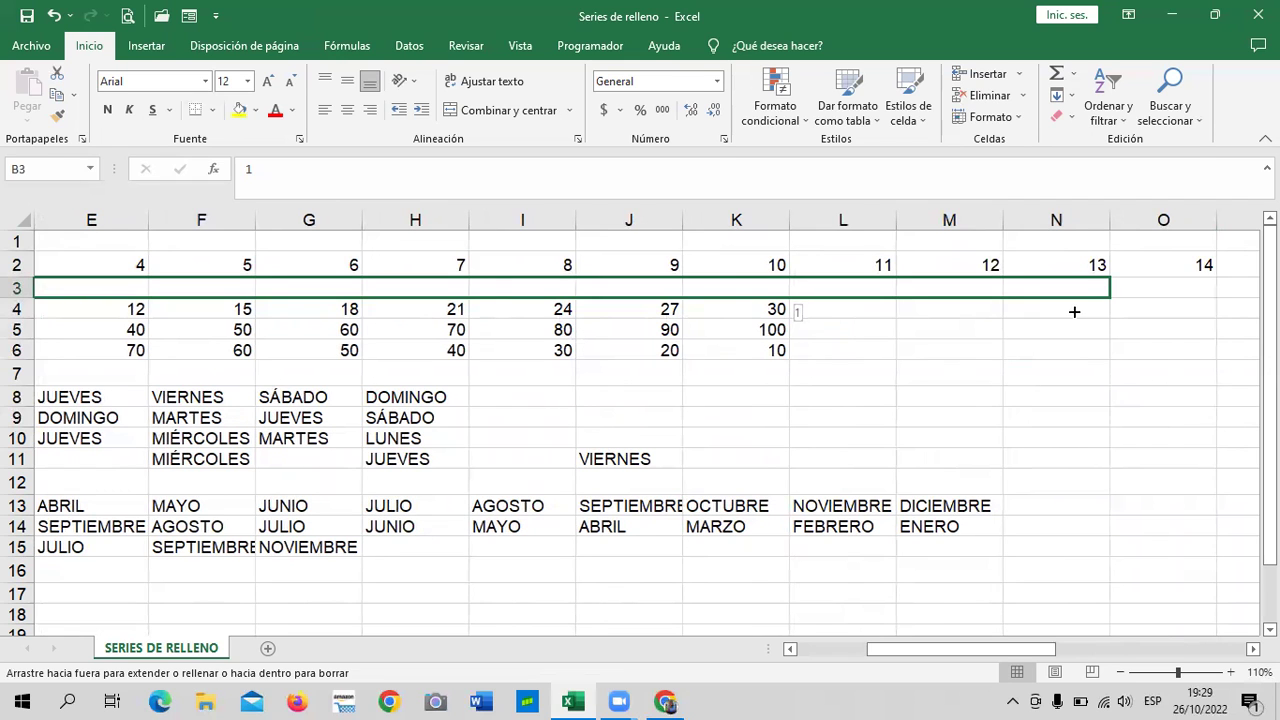
left_click_drag(1145, 308, 1192, 296)
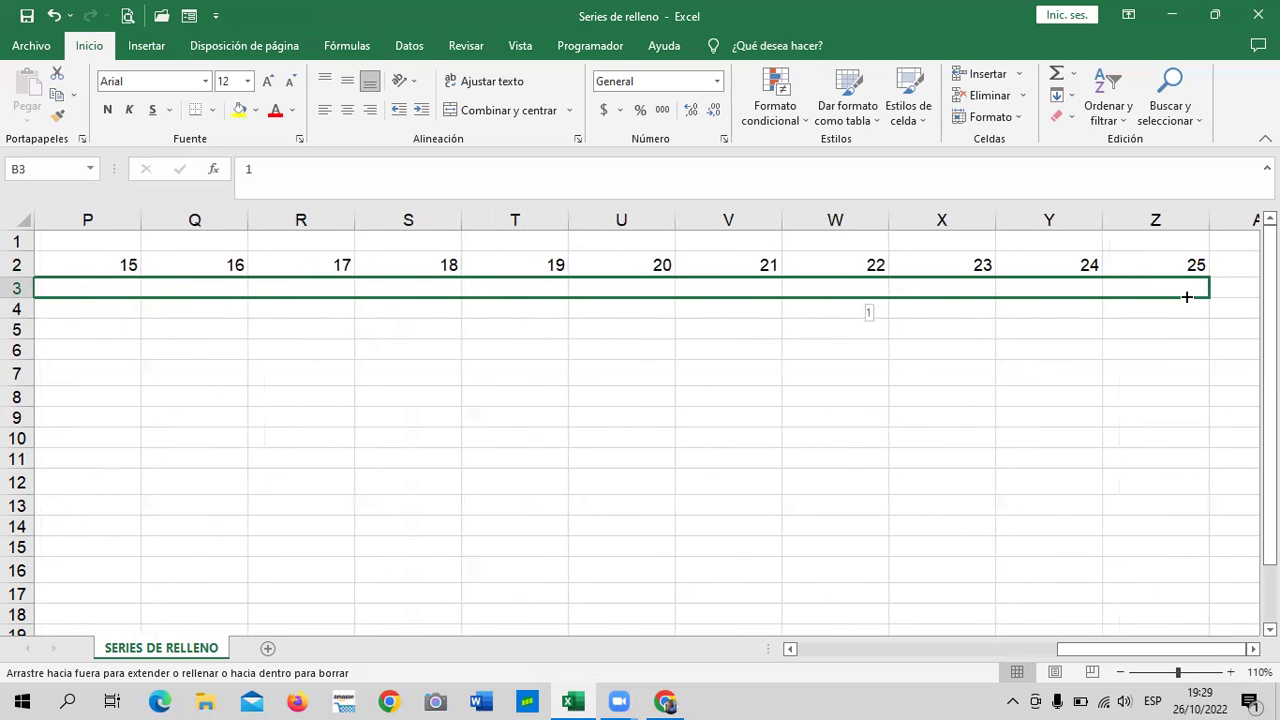
mouse_move(1187, 297)
left_mouse_down()
mouse_move(505, 293)
mouse_move(1198, 286)
left_mouse_up()
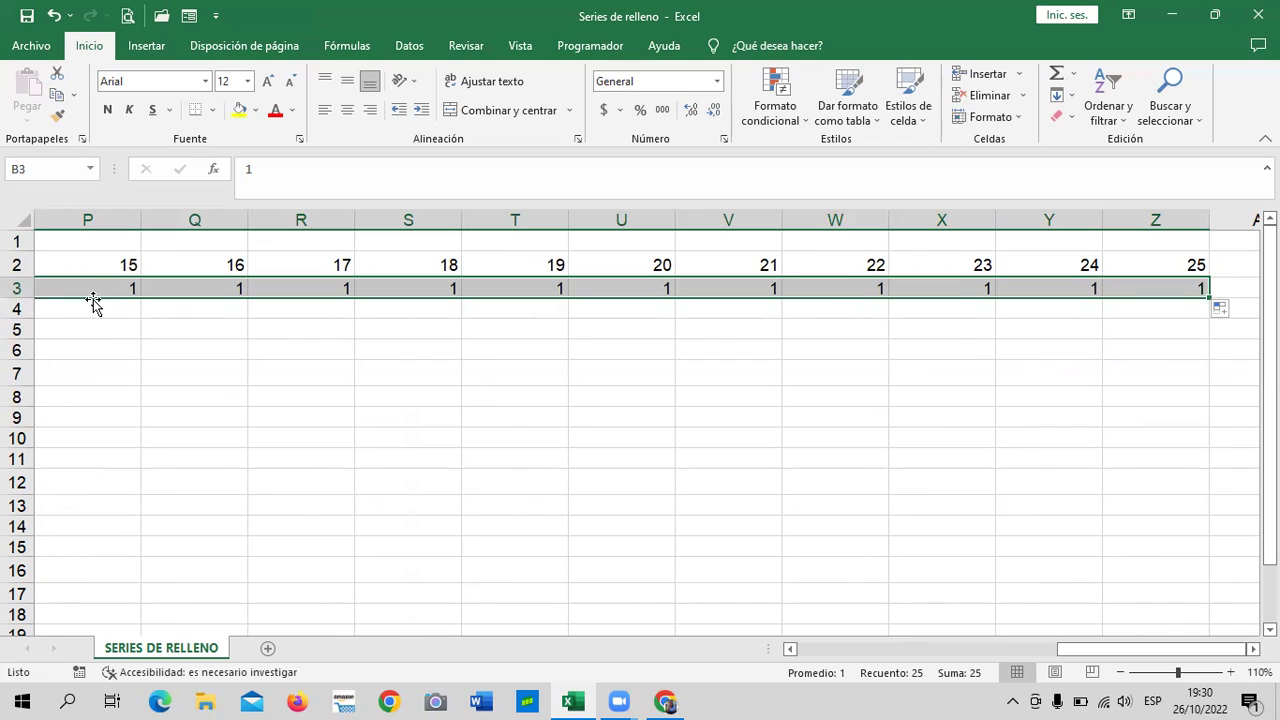
- Switch row 3's fill to 'Serie de relleno' for 1 to 25, then check Z2 and X2
left_click(1224, 312)
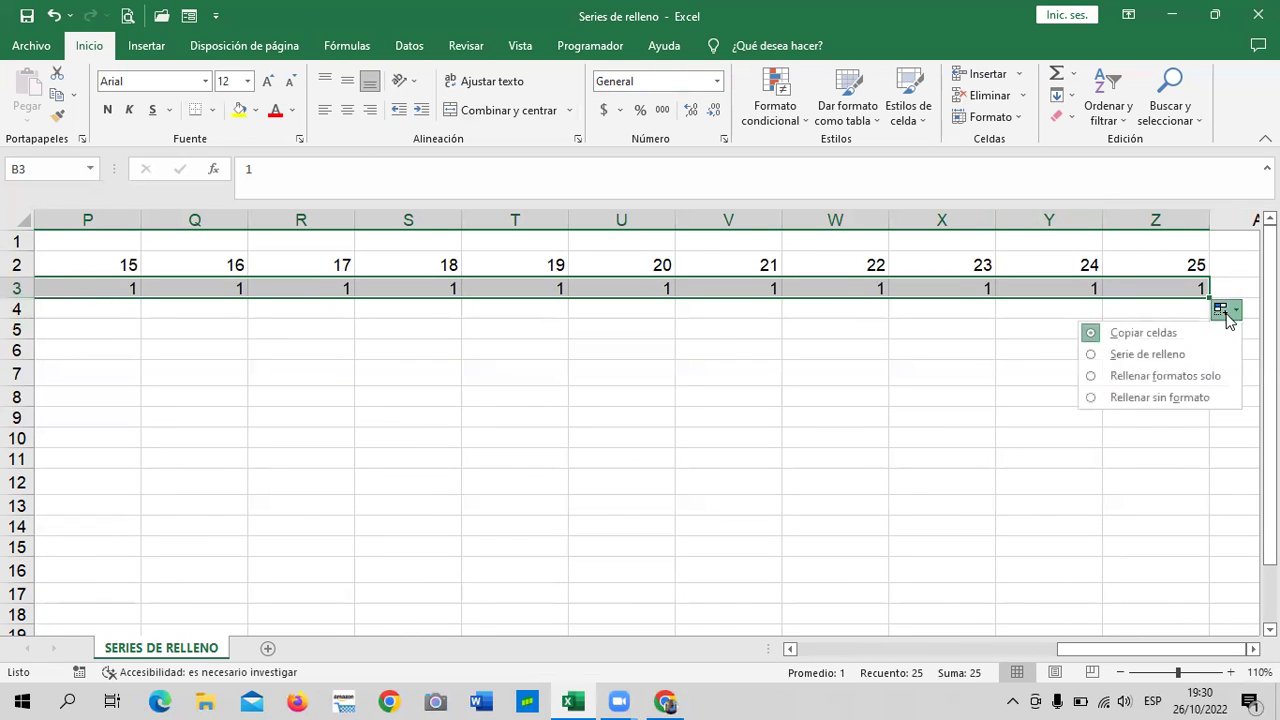
left_click(1133, 355)
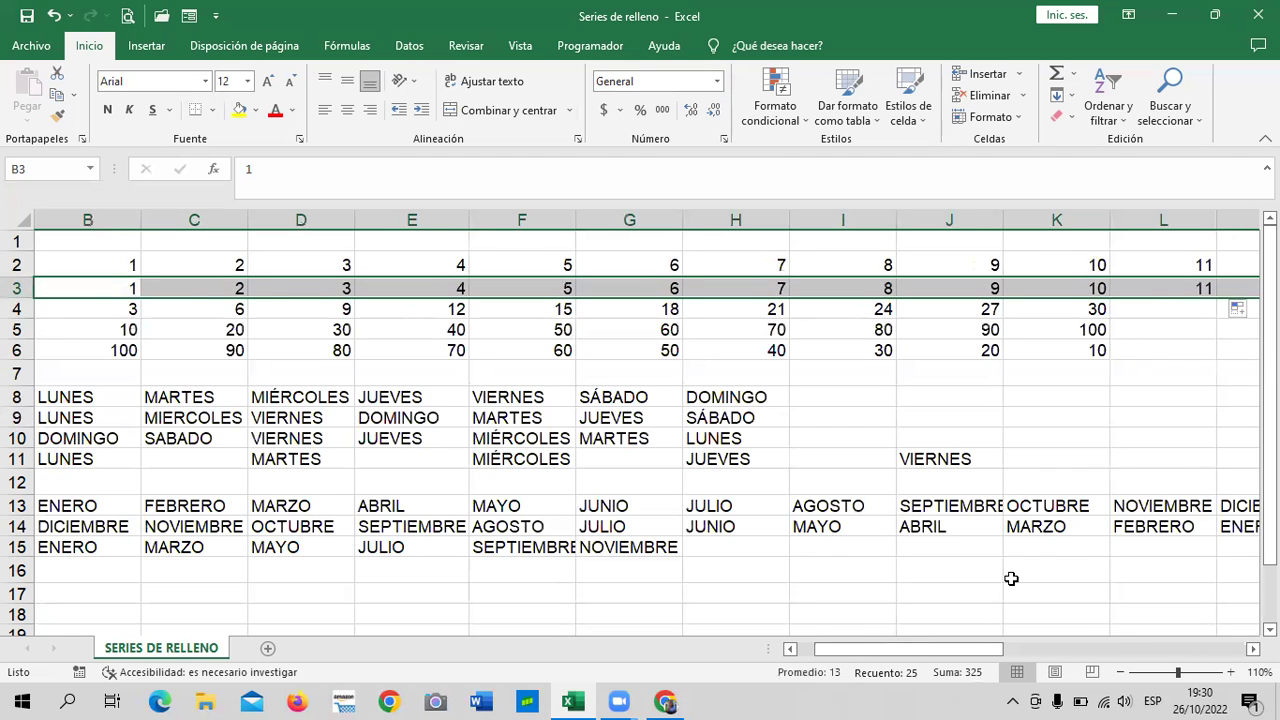
left_click_drag(1000, 649, 1248, 628)
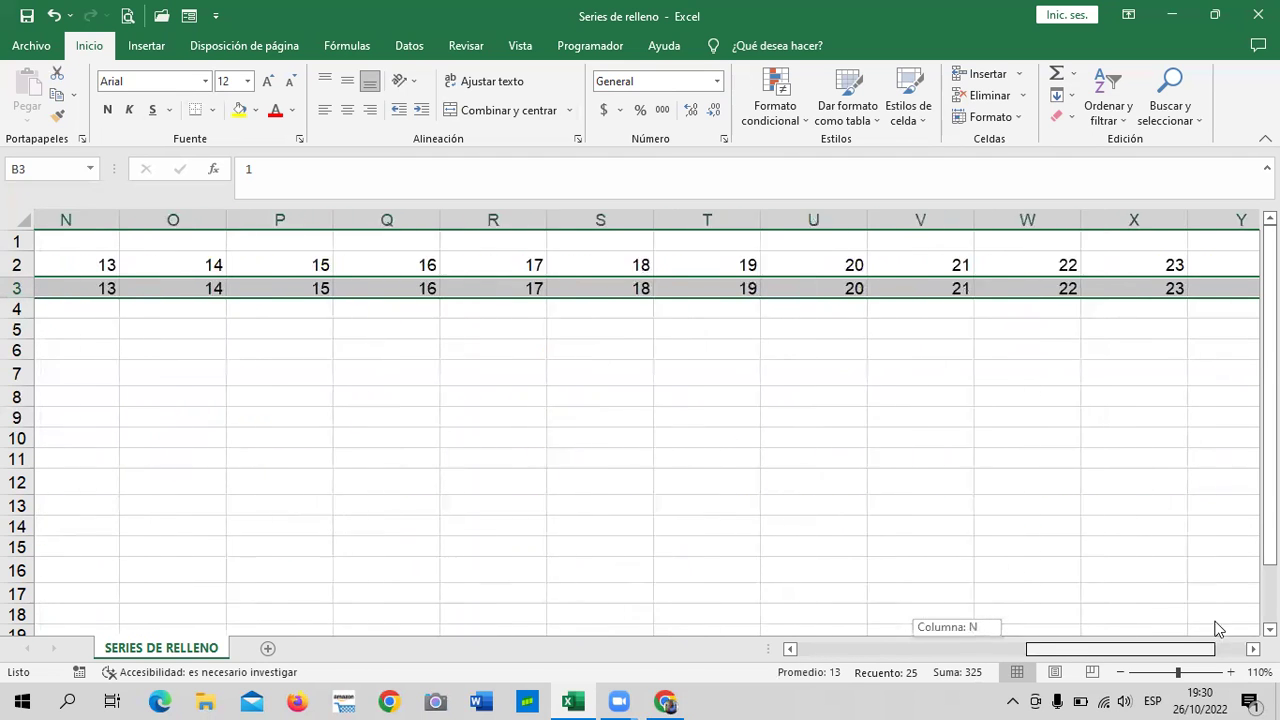
left_click(1160, 268)
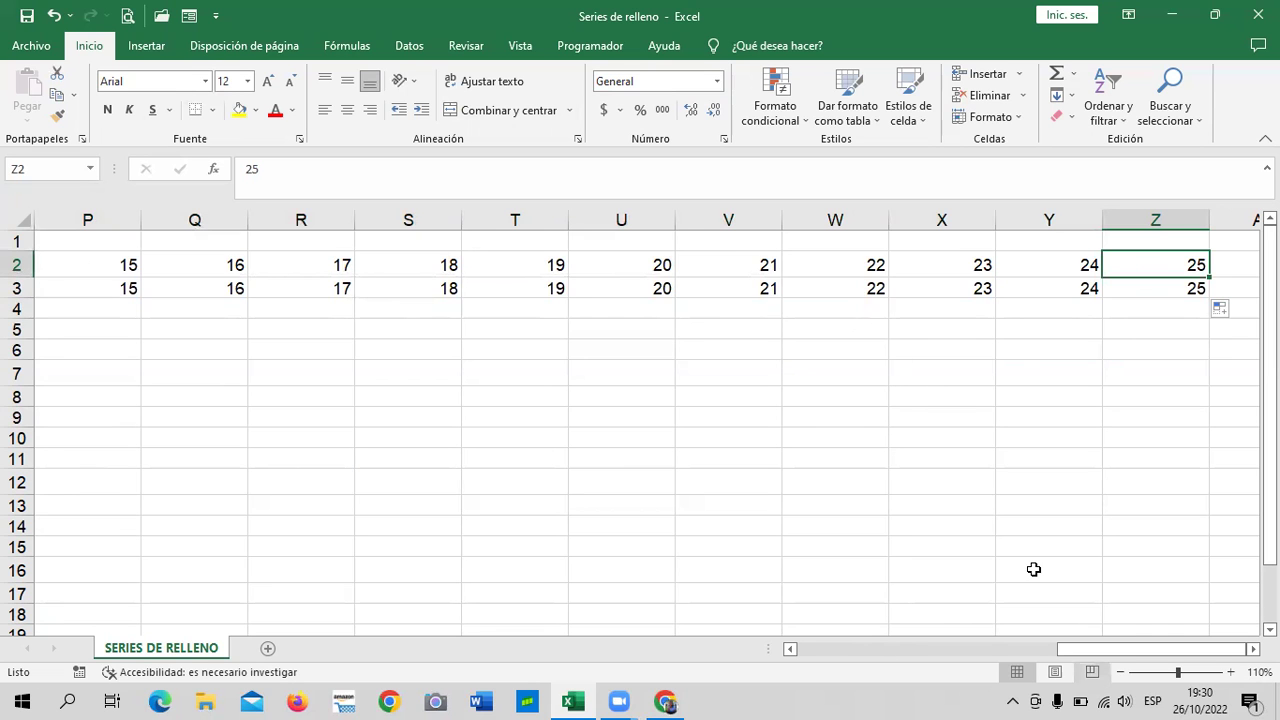
scroll(1034, 569, "left", 10)
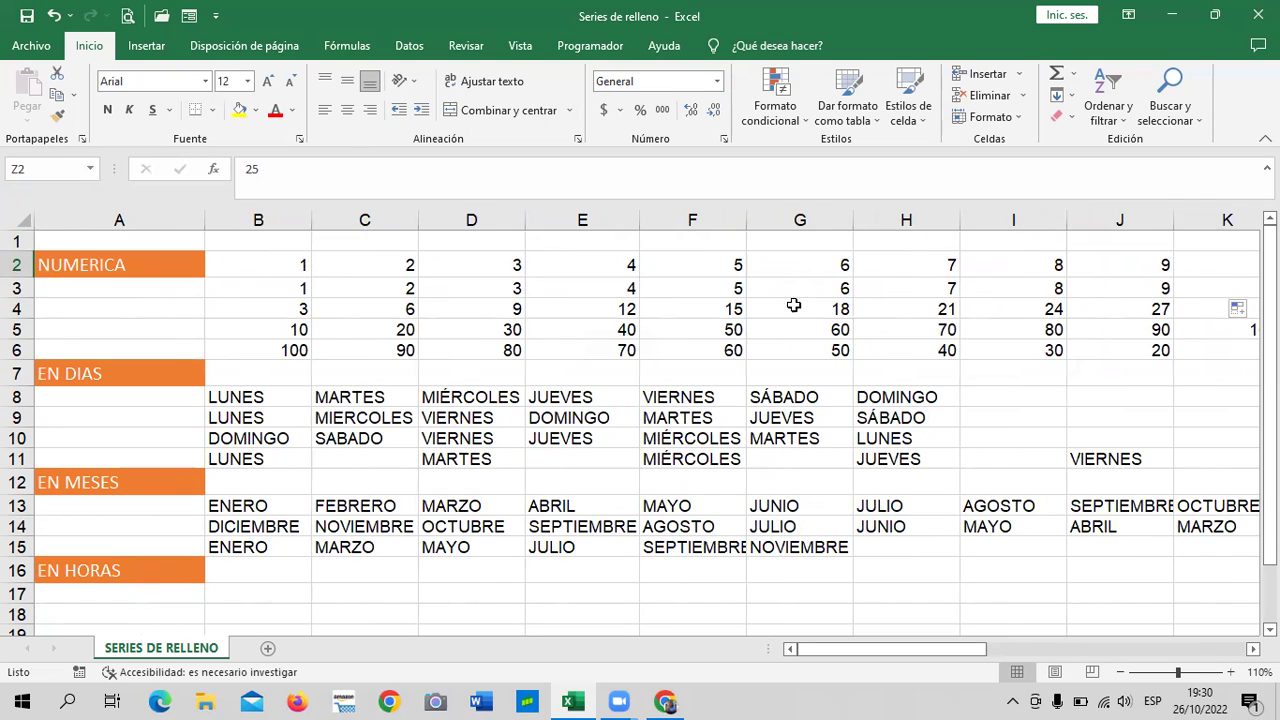
scroll(927, 575, "right", 10)
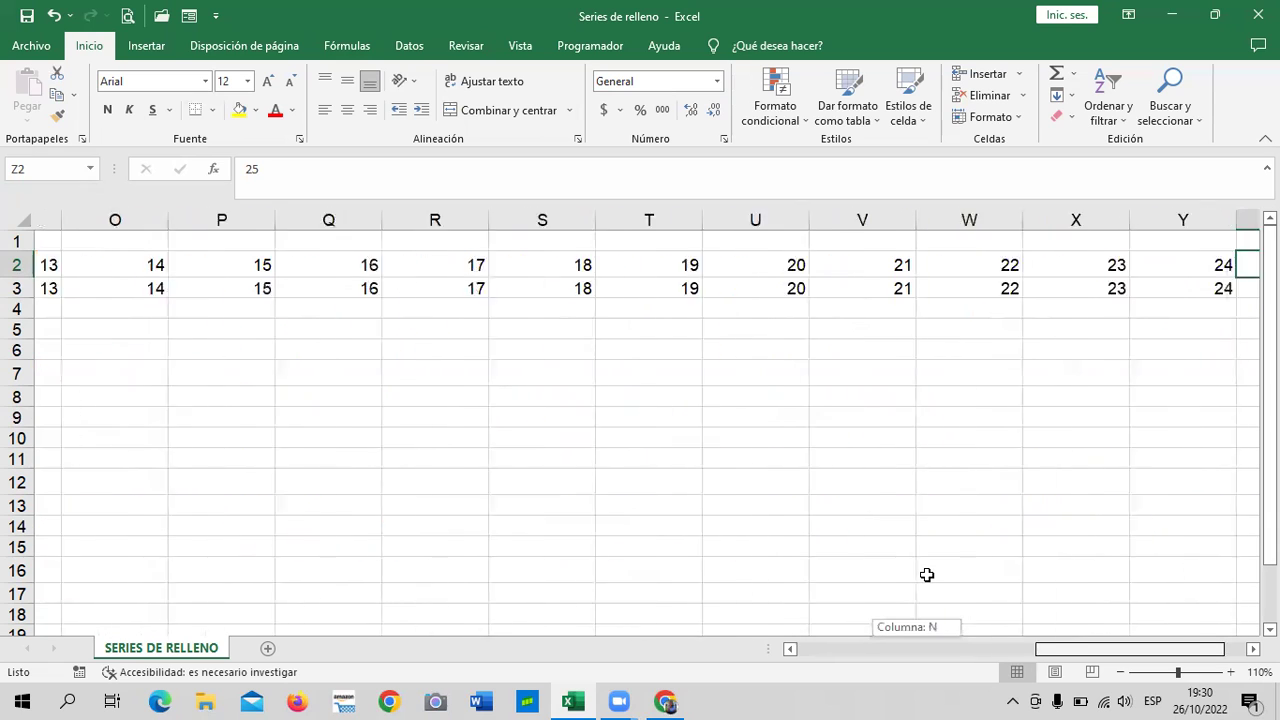
key("Left")
key("Left")
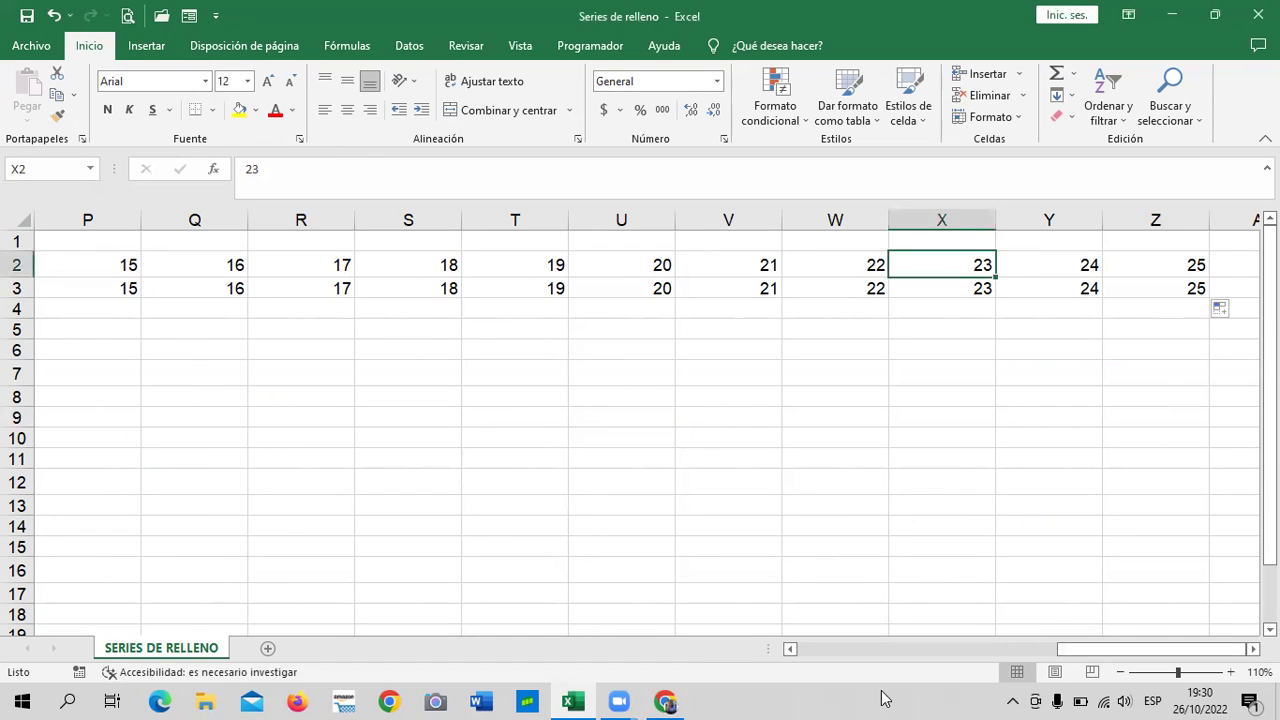
scroll(514, 412, "left", 10)
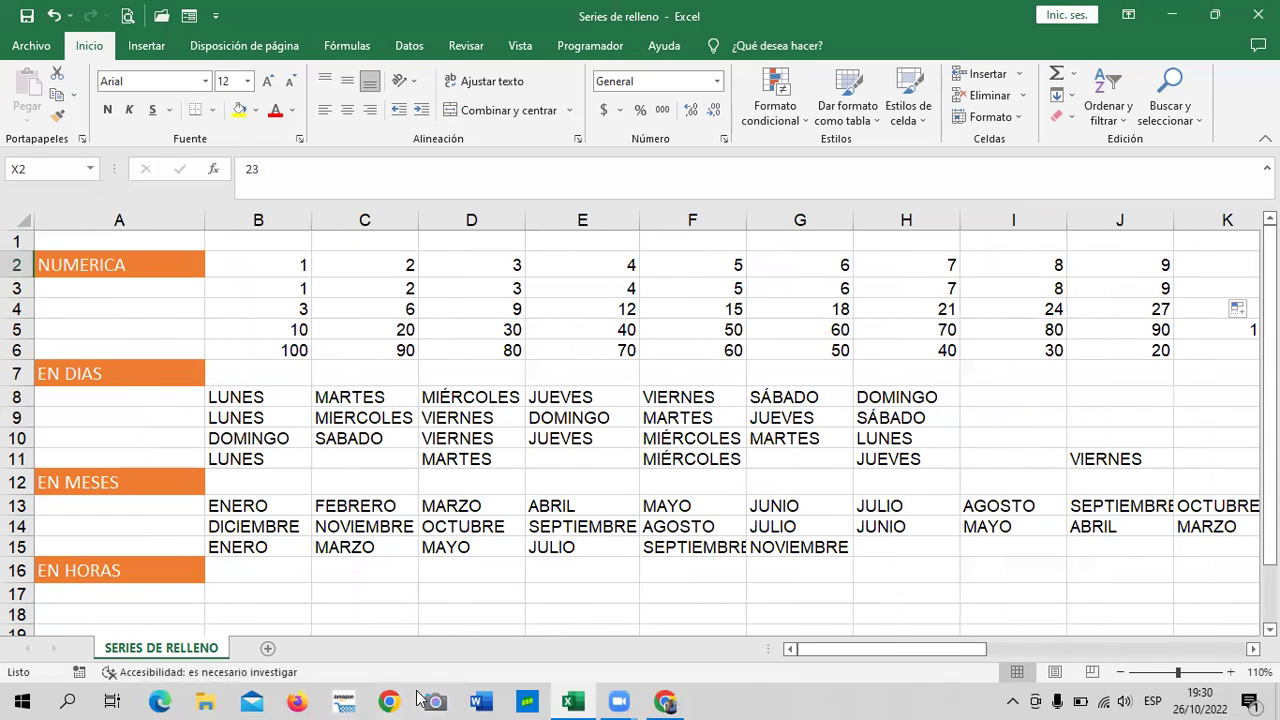
left_click(1008, 397)
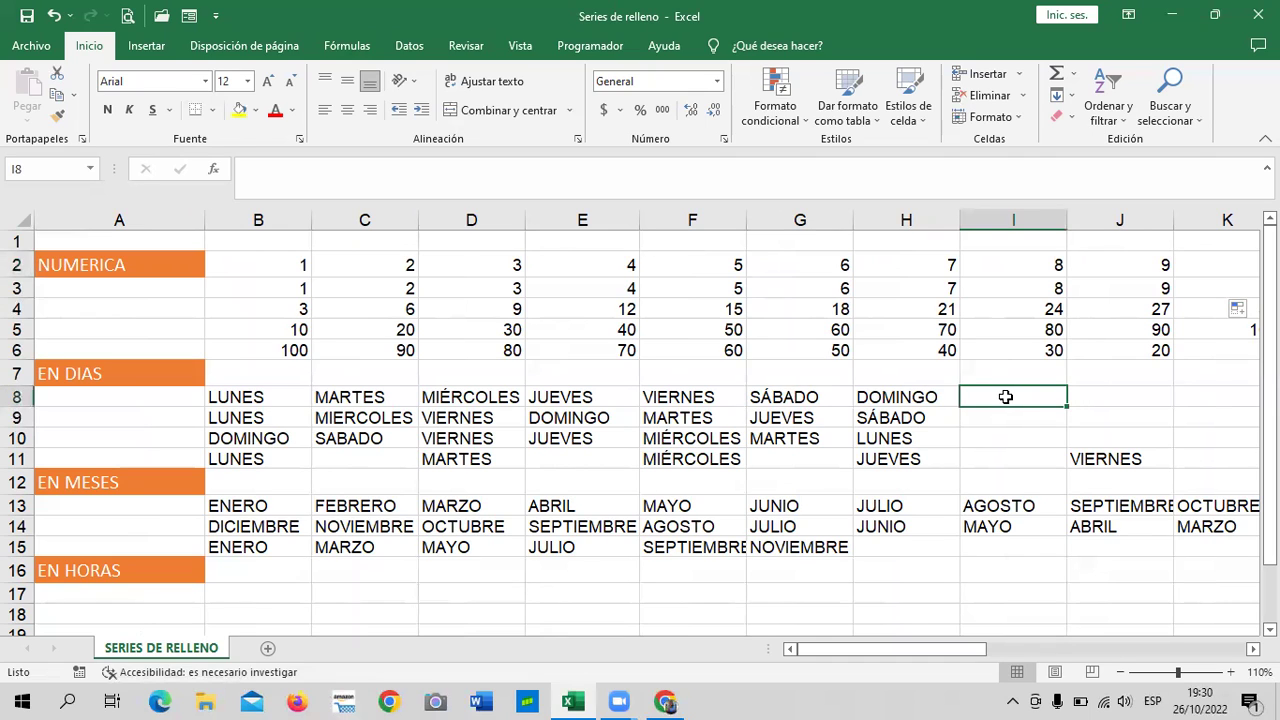
left_click(946, 440)
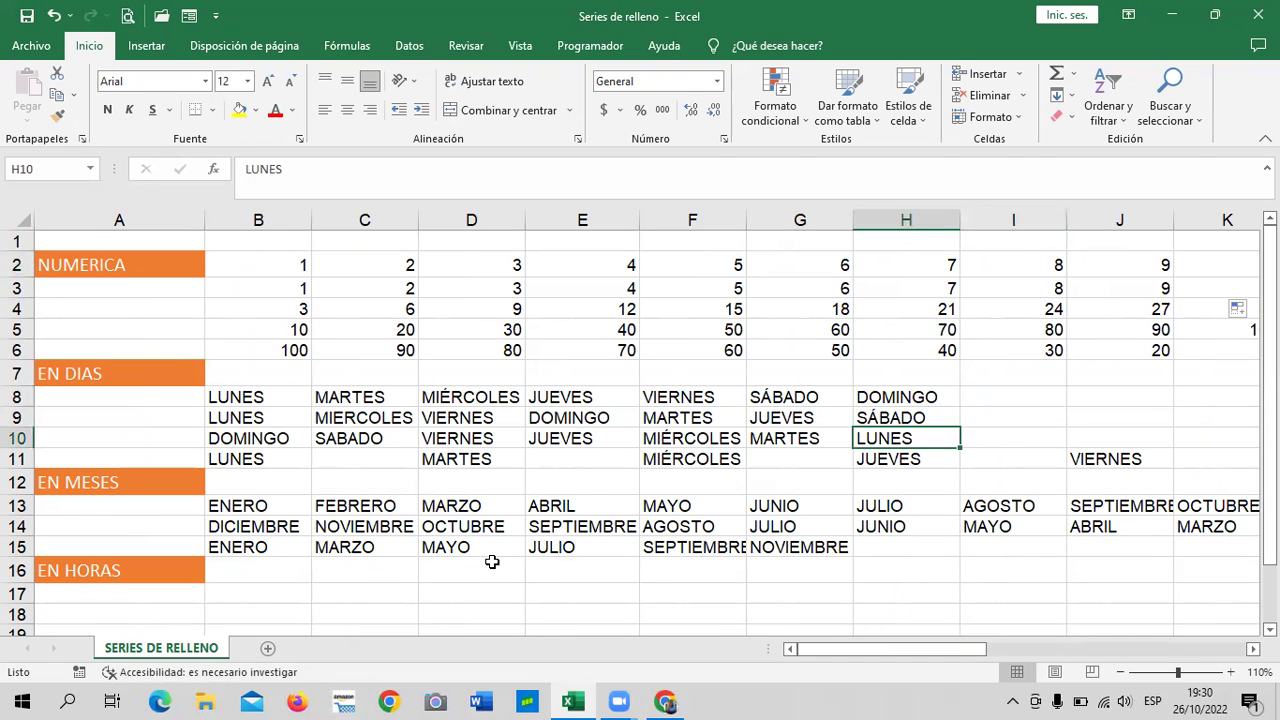
left_click(1060, 396)
left_click_drag(1268, 400, 1268, 440)
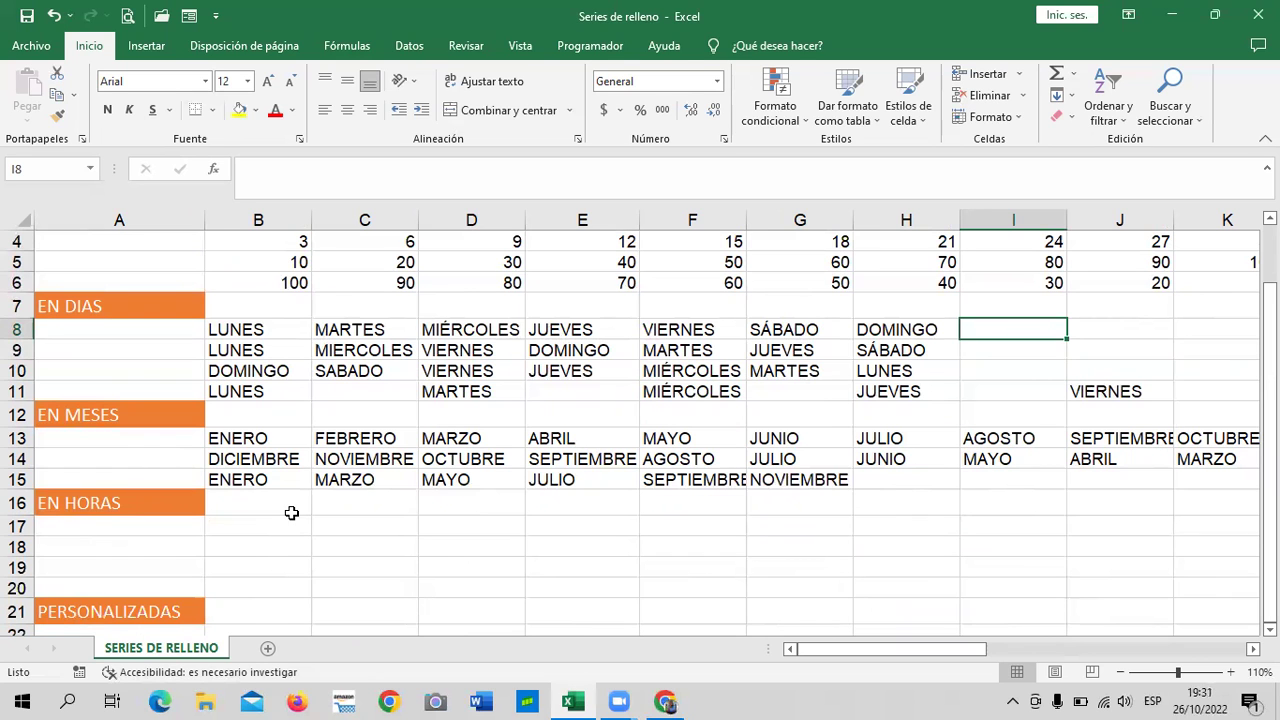
scroll(540, 573, "down", 2)
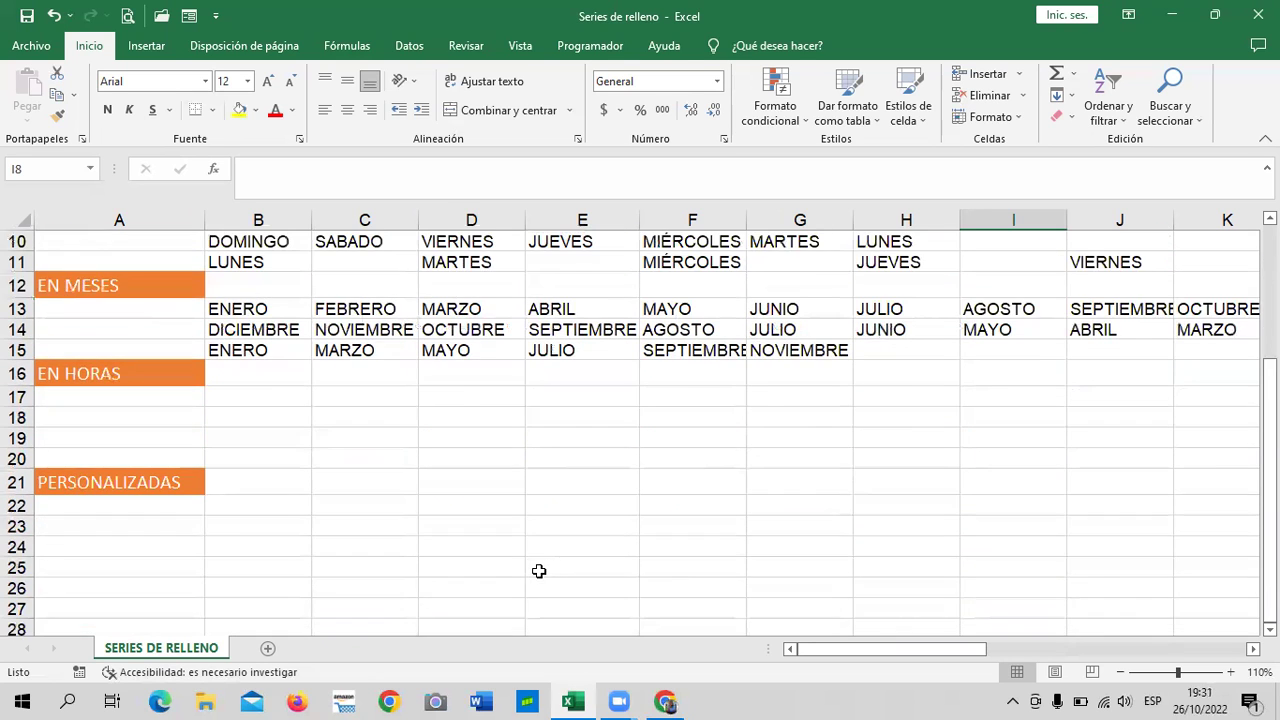
scroll(538, 570, "up", 1)
scroll(536, 564, "up", 1)
scroll(535, 560, "down", 1)
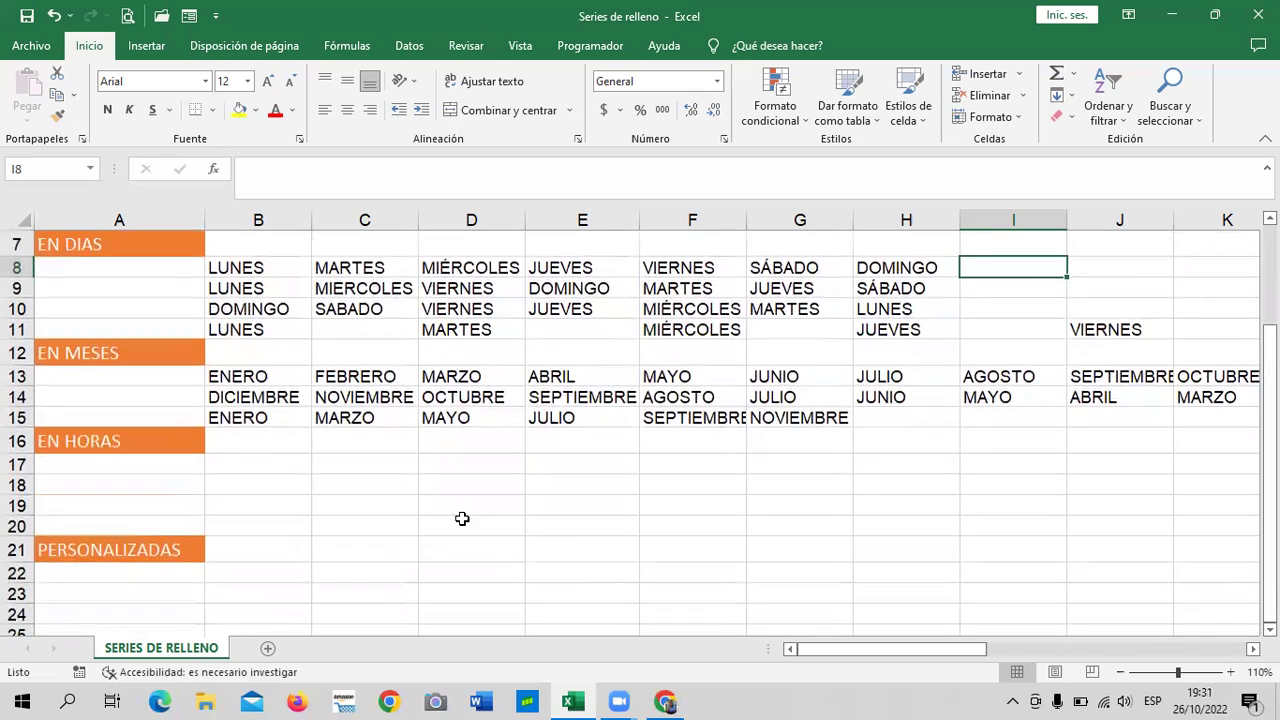
left_click(272, 484)
left_click(524, 513)
left_click(304, 486)
type("LUNES")
left_click(440, 525)
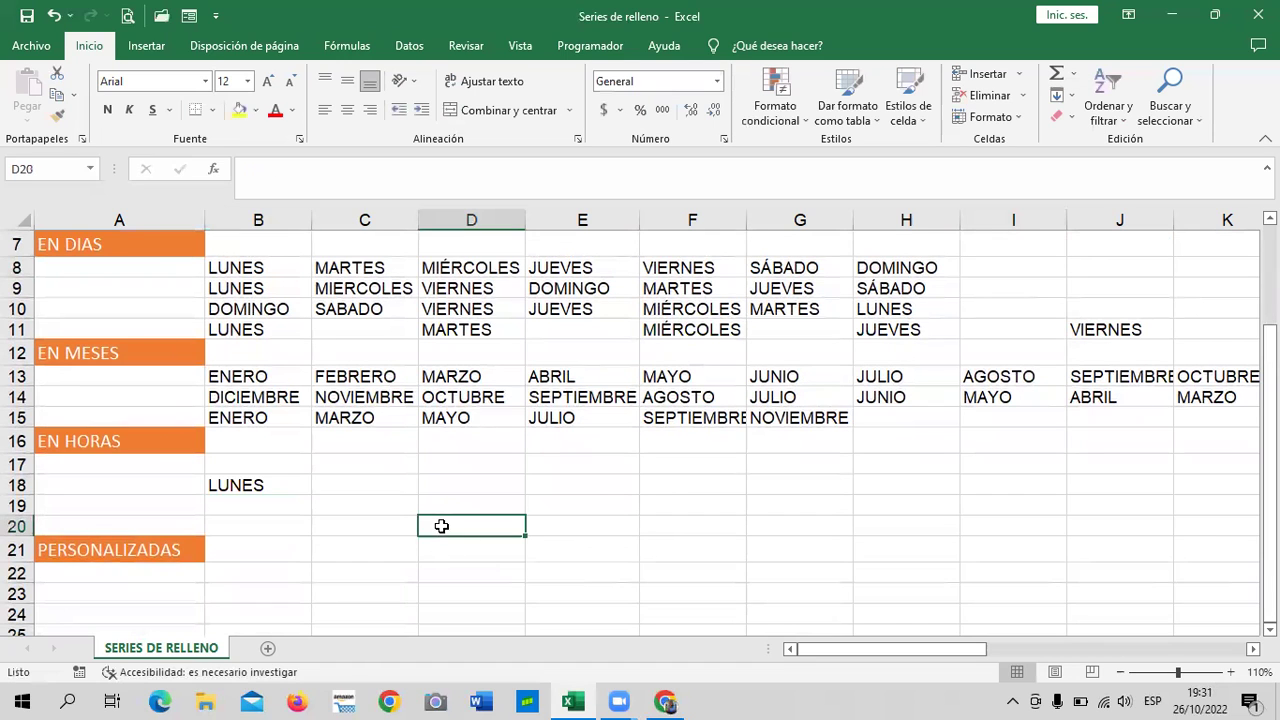
left_click(284, 481)
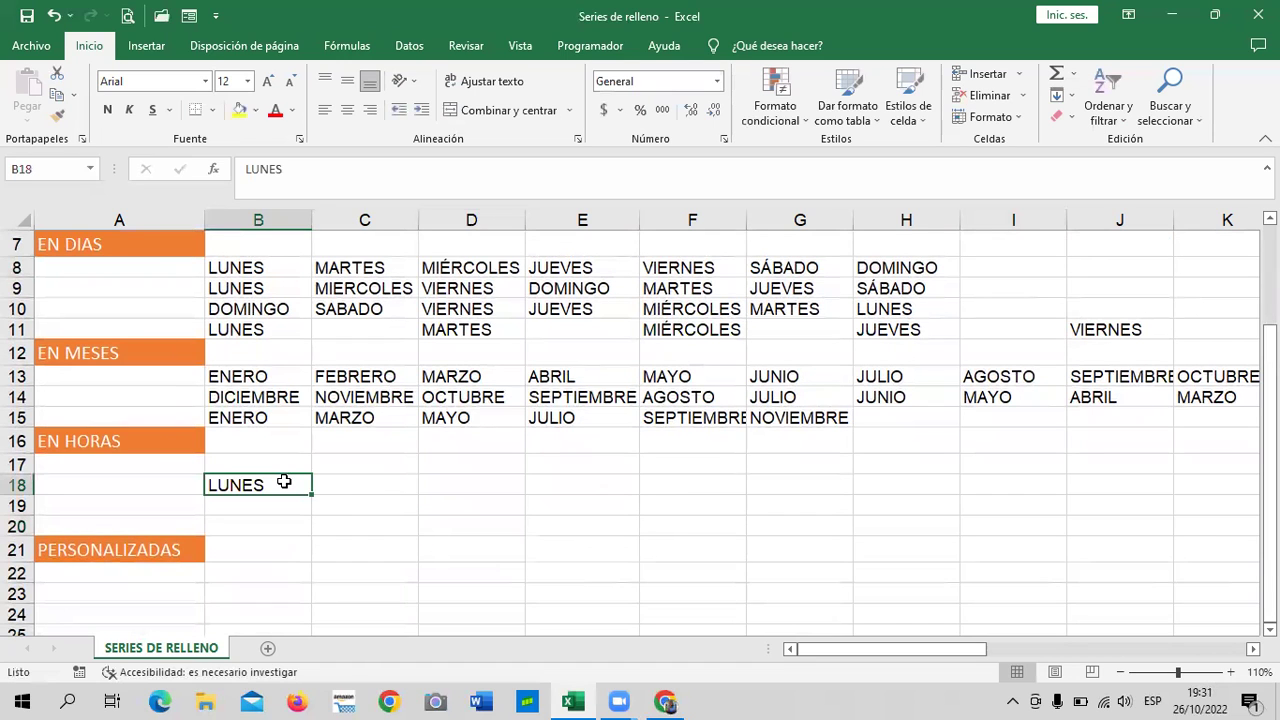
left_click(455, 503)
left_click(283, 486)
left_click_drag(311, 493, 935, 494)
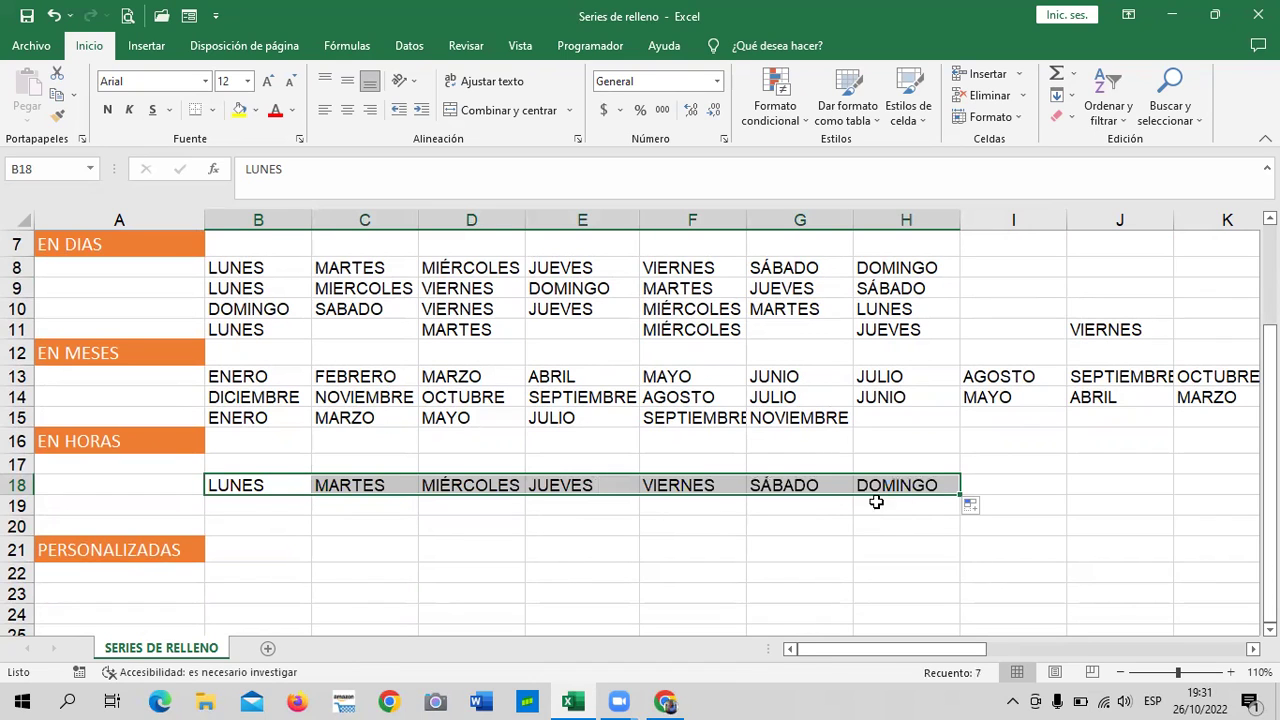
left_click(253, 481)
left_click(443, 563)
mouse_move(257, 486)
left_mouse_down()
mouse_move(868, 500)
mouse_move(903, 488)
left_mouse_up()
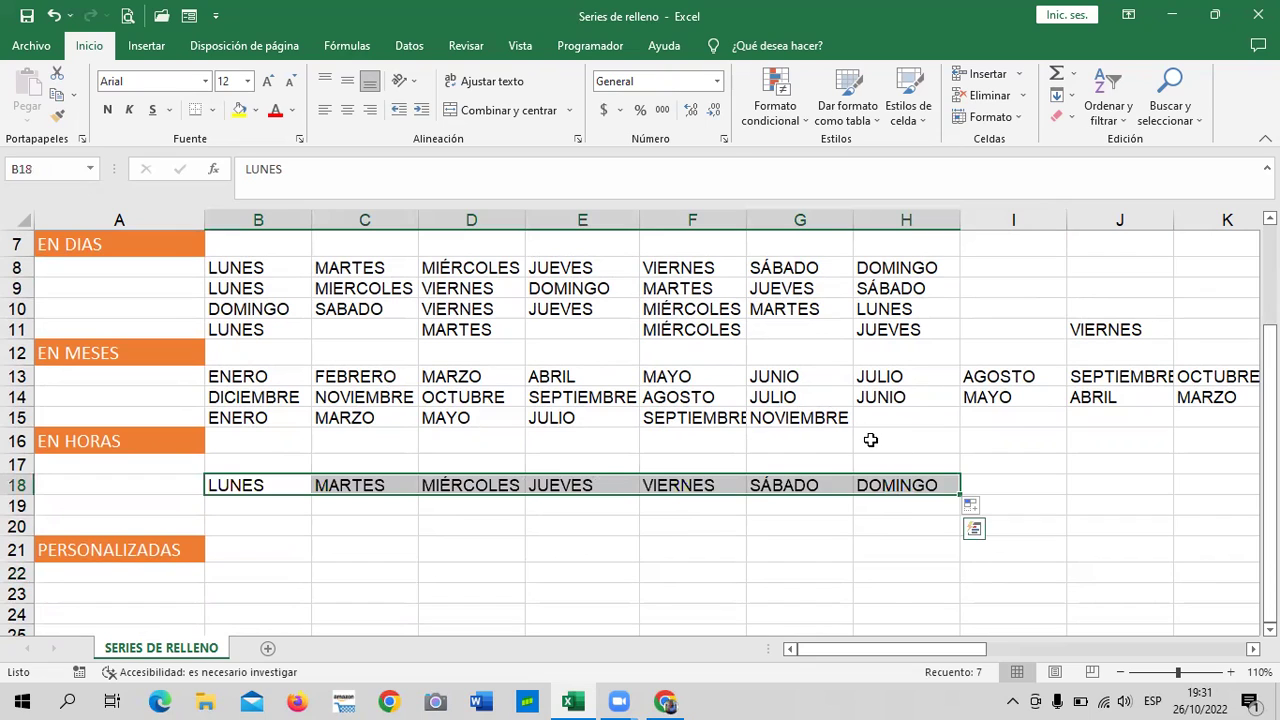
key("Delete")
left_click(588, 532)
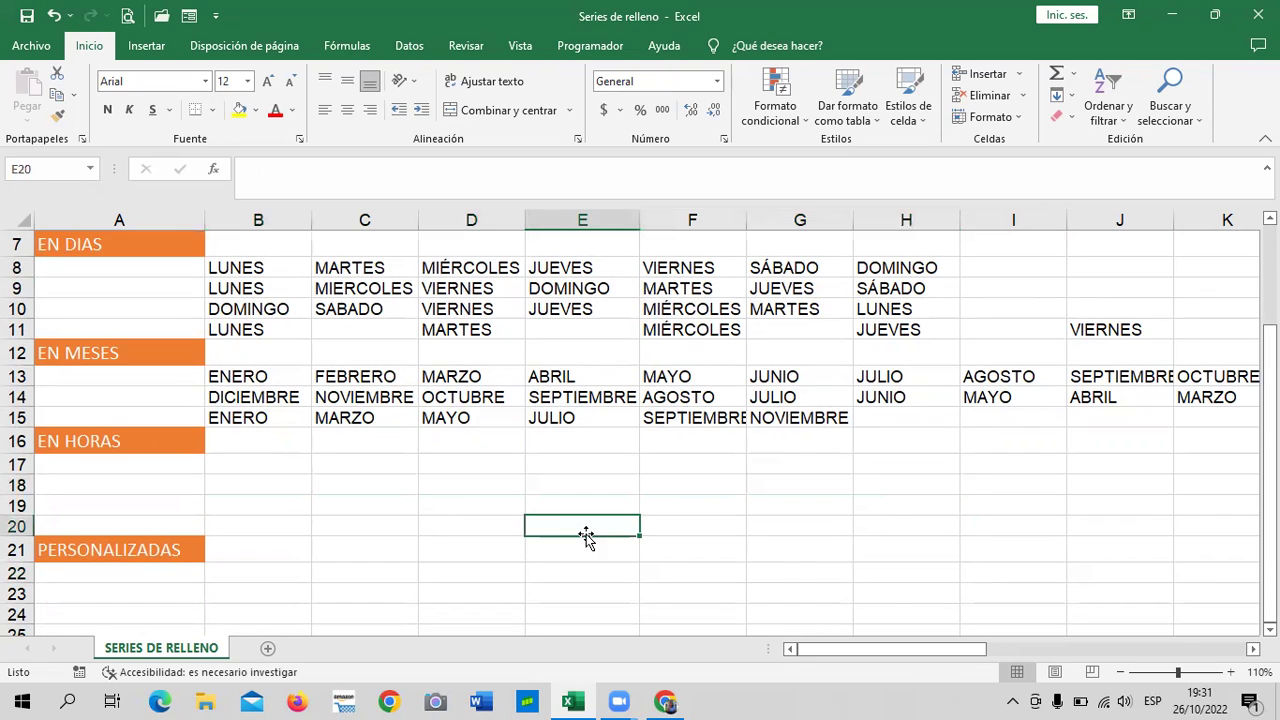
left_click(418, 482)
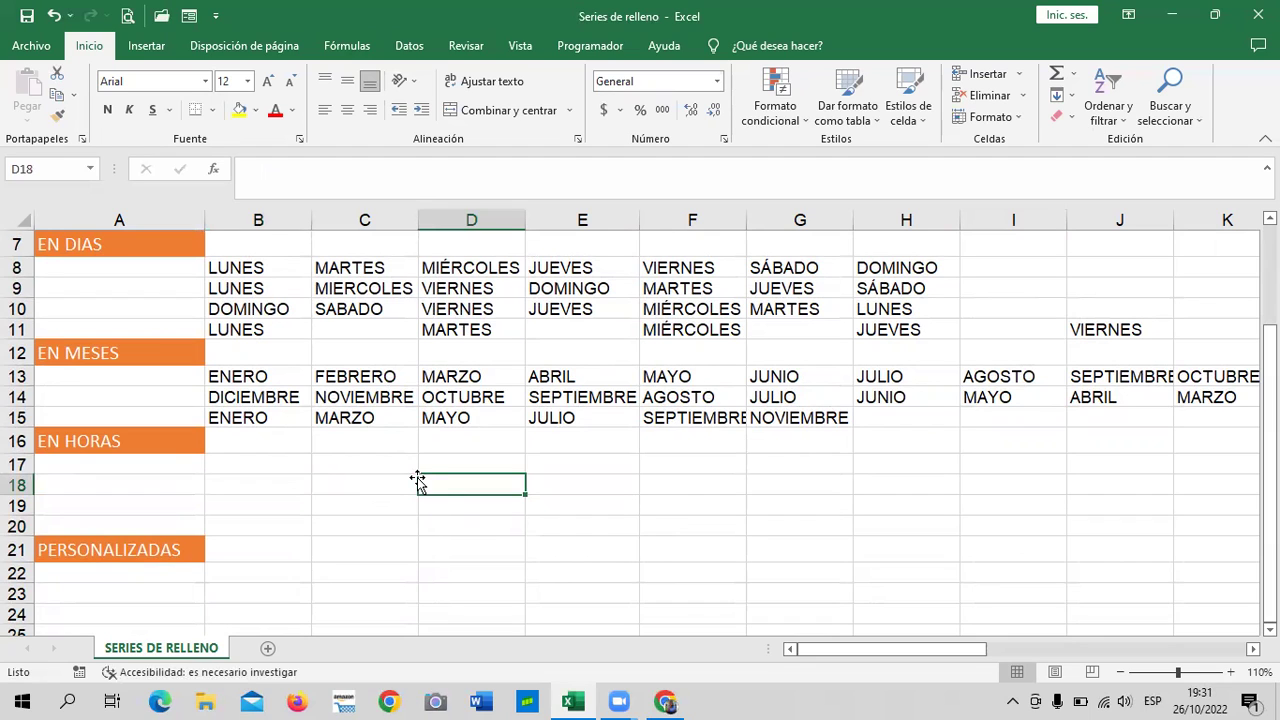
left_click(791, 526)
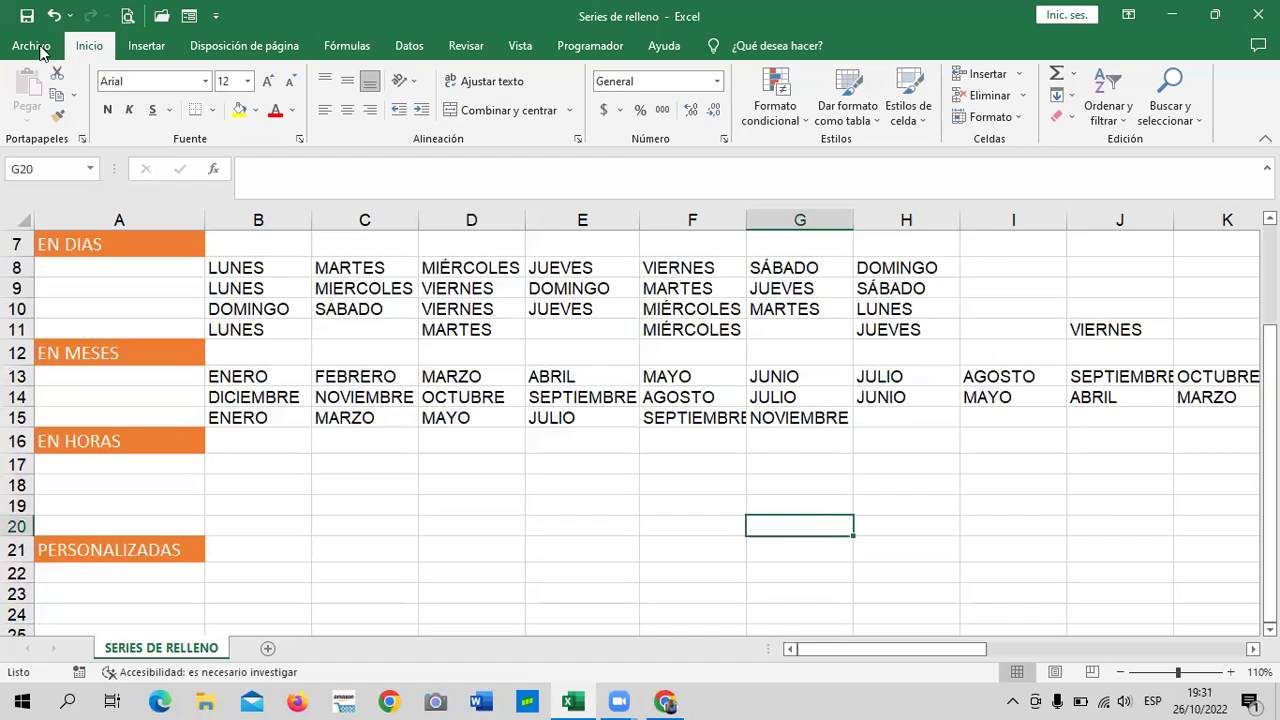
- In File > Options > Advanced, scroll to General and open 'Modificar listas personalizadas'
left_click(31, 46)
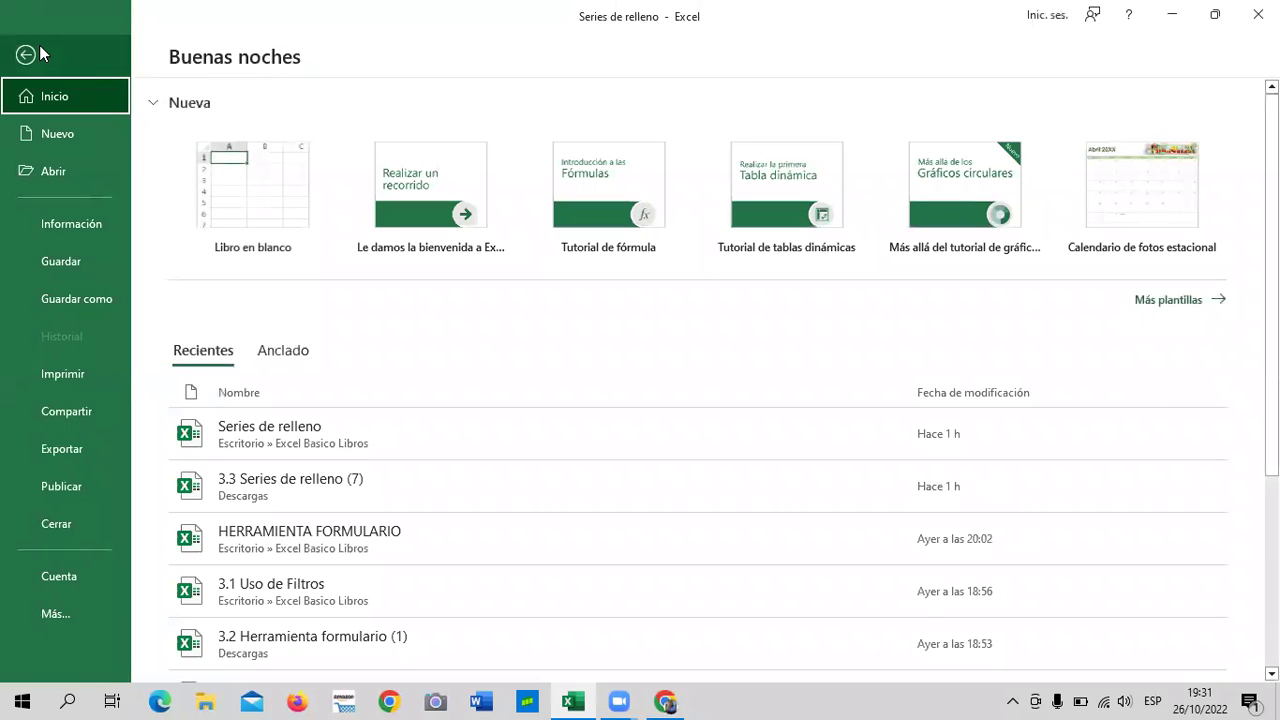
left_click(55, 613)
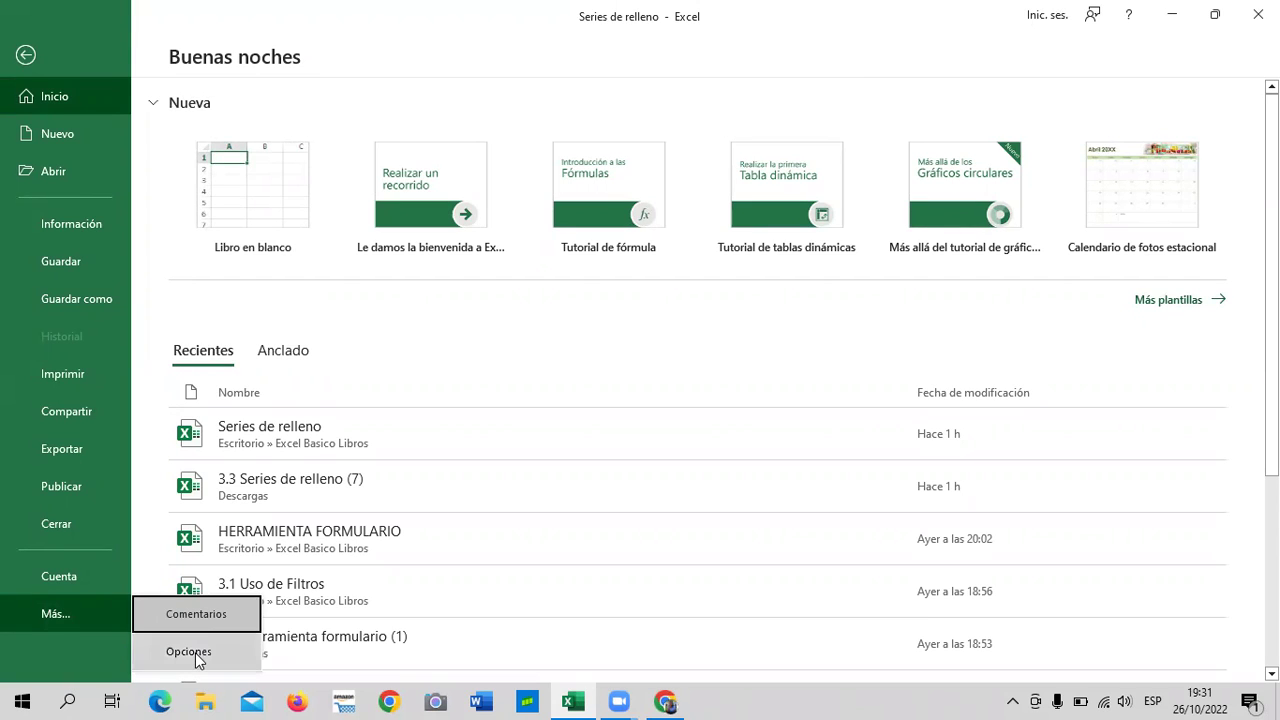
left_click(176, 657)
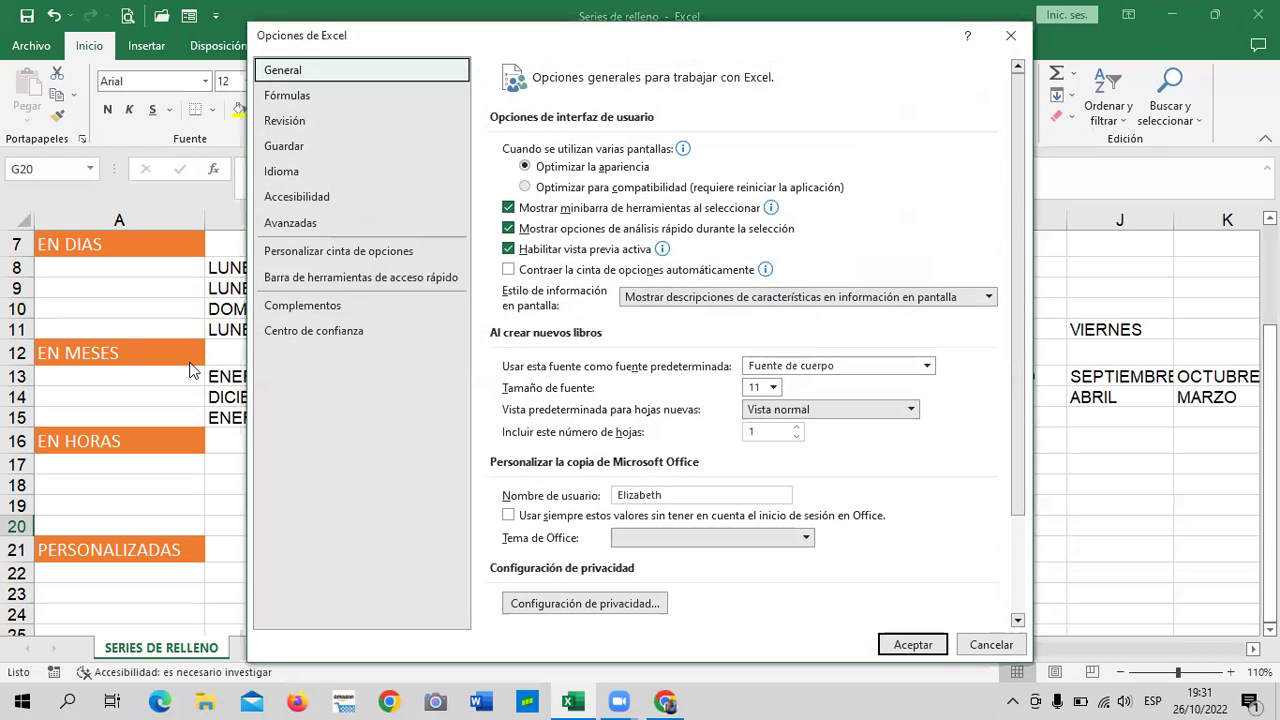
left_click_drag(906, 41, 900, 25)
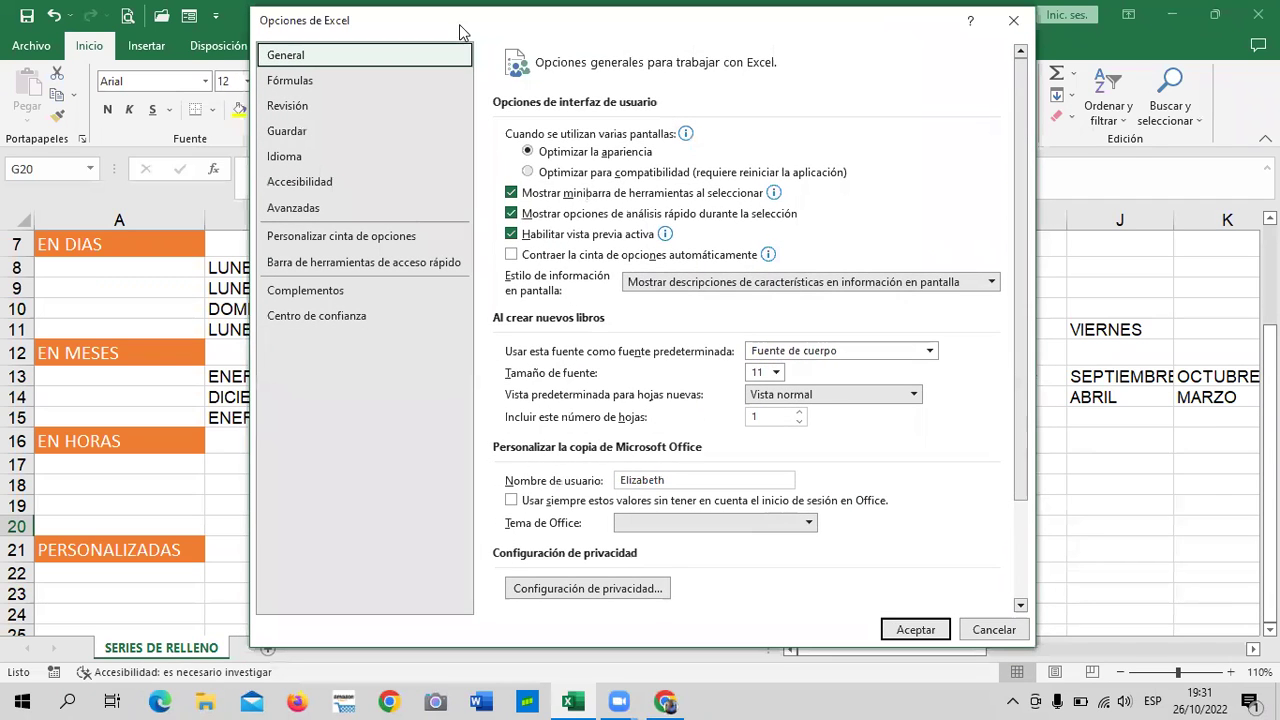
left_click(293, 209)
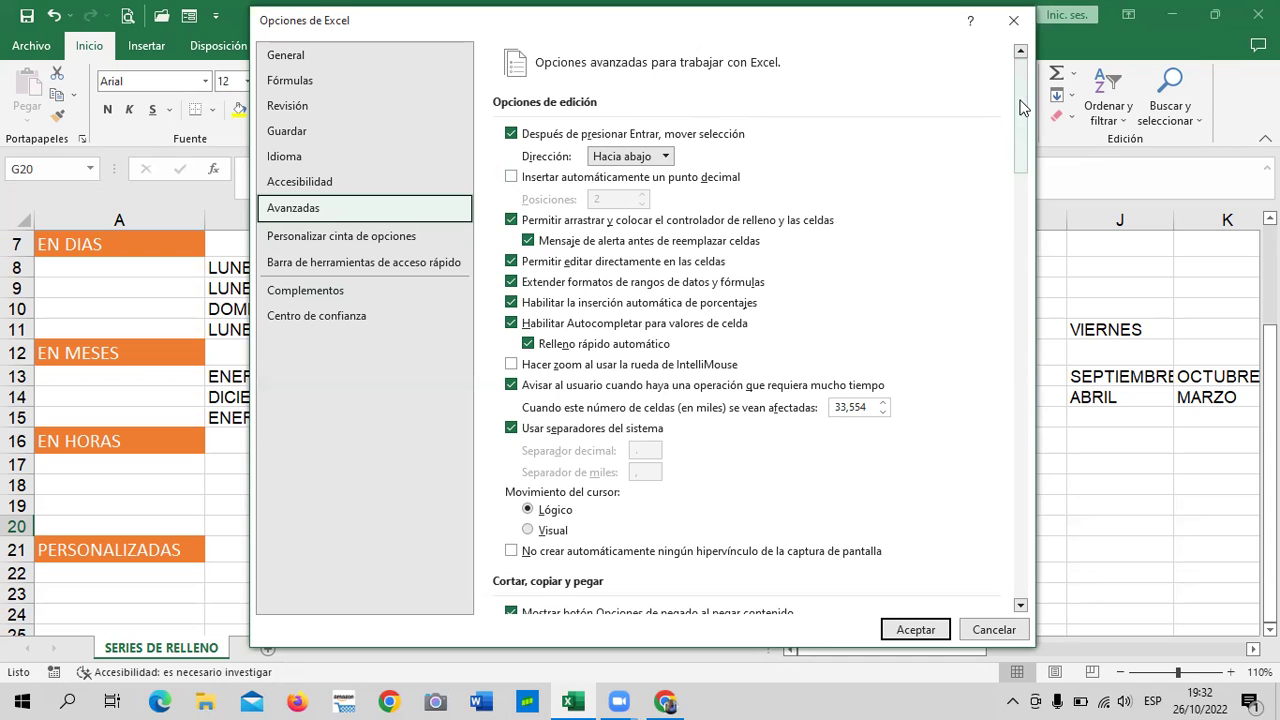
left_click_drag(1017, 120, 990, 518)
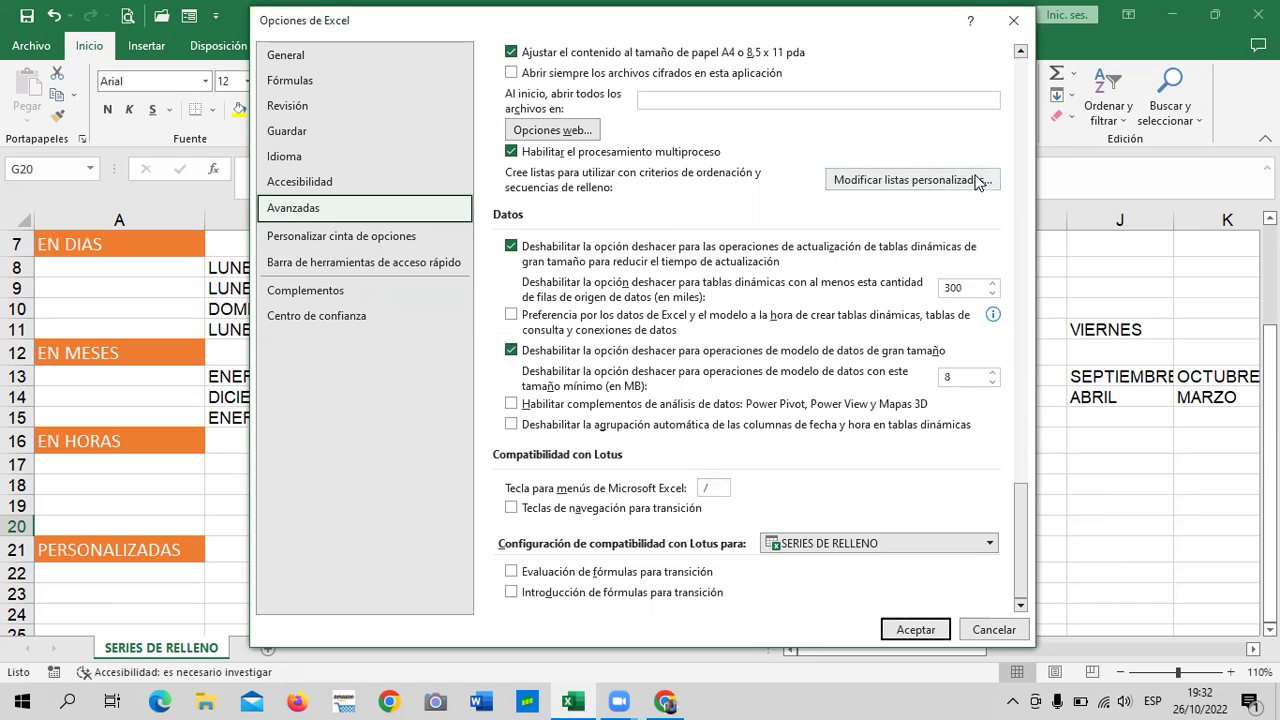
left_click(939, 178)
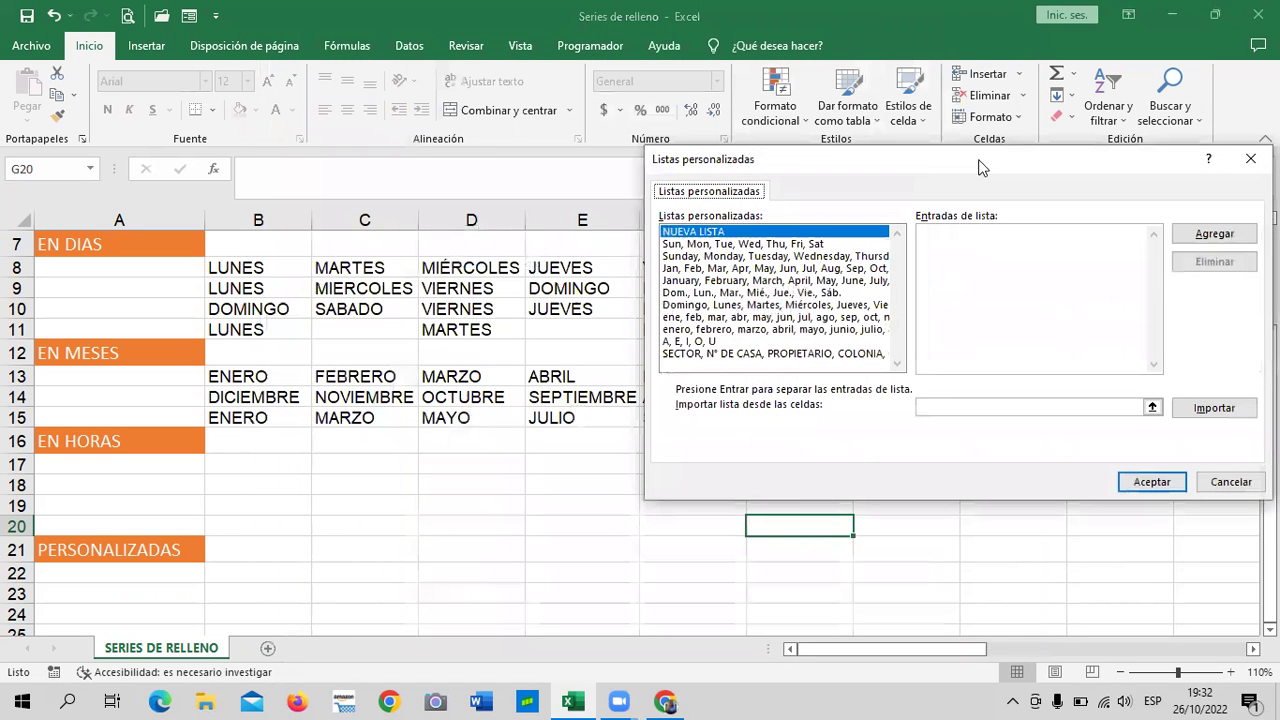
- Browse the day, month and A, E, I, O, U custom lists, then select the SECTOR list
left_click_drag(969, 161, 754, 139)
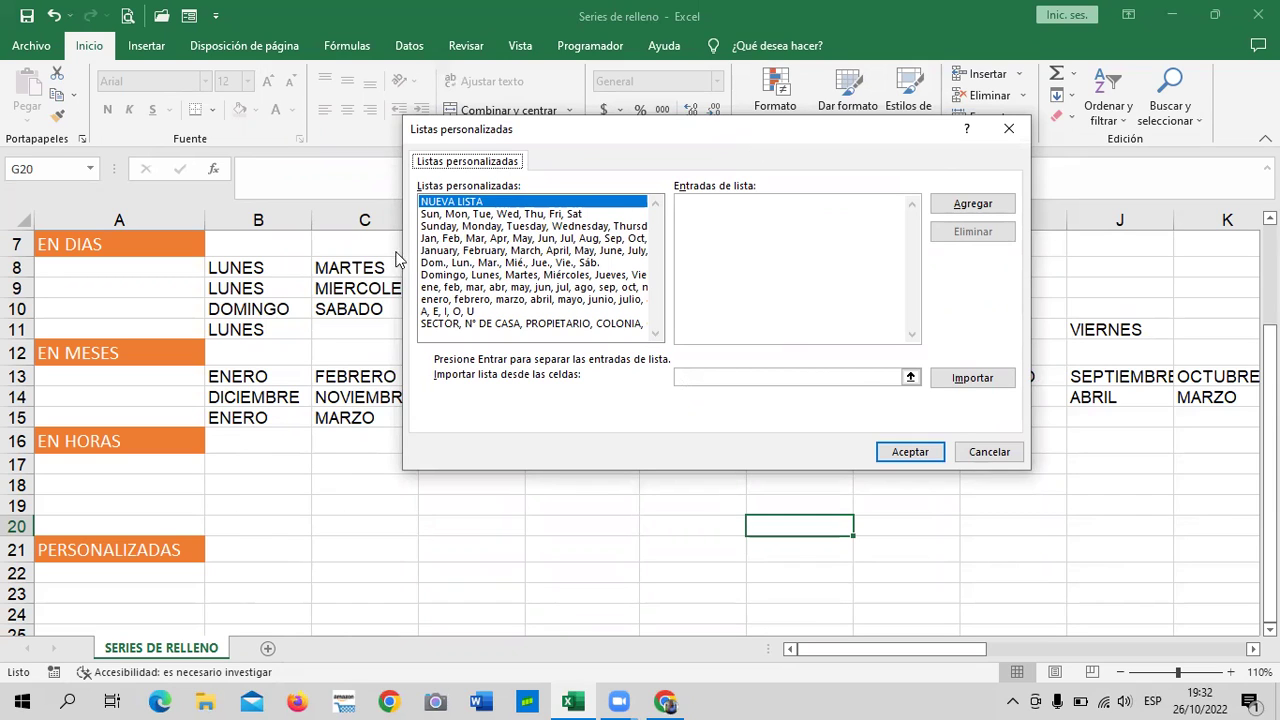
left_click(520, 215)
left_click(481, 227)
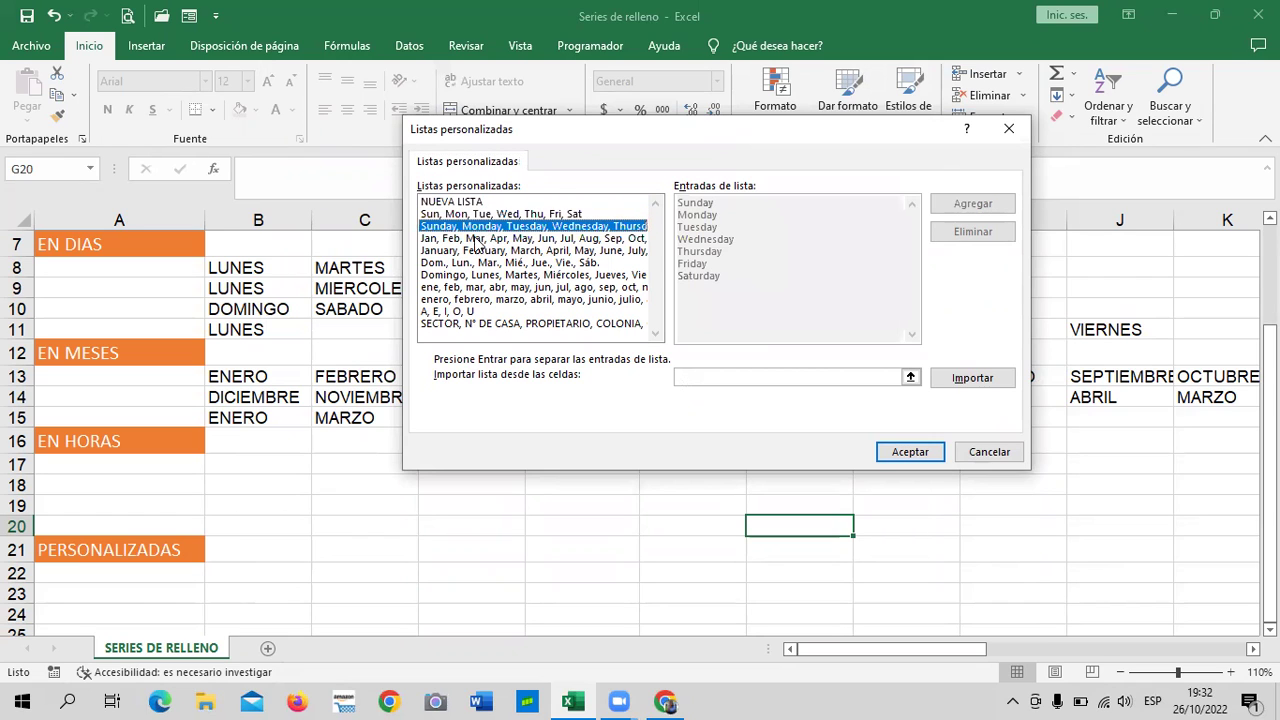
left_click(467, 239)
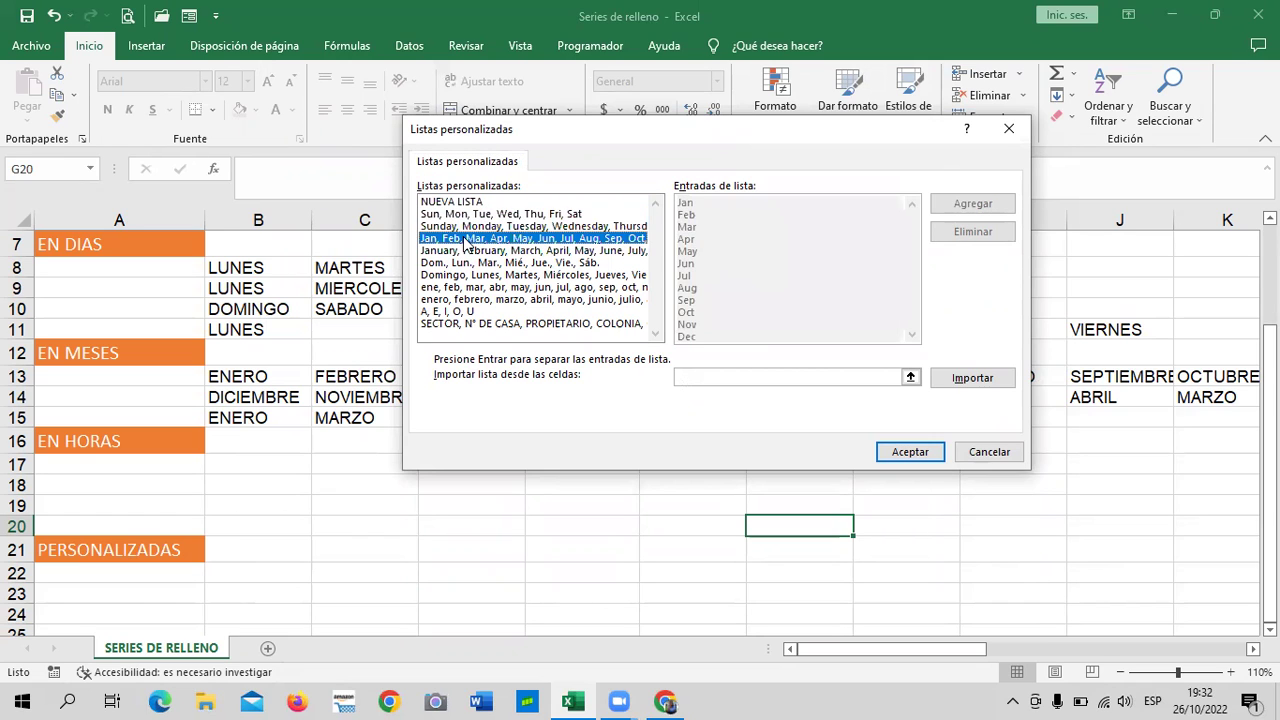
left_click(459, 275)
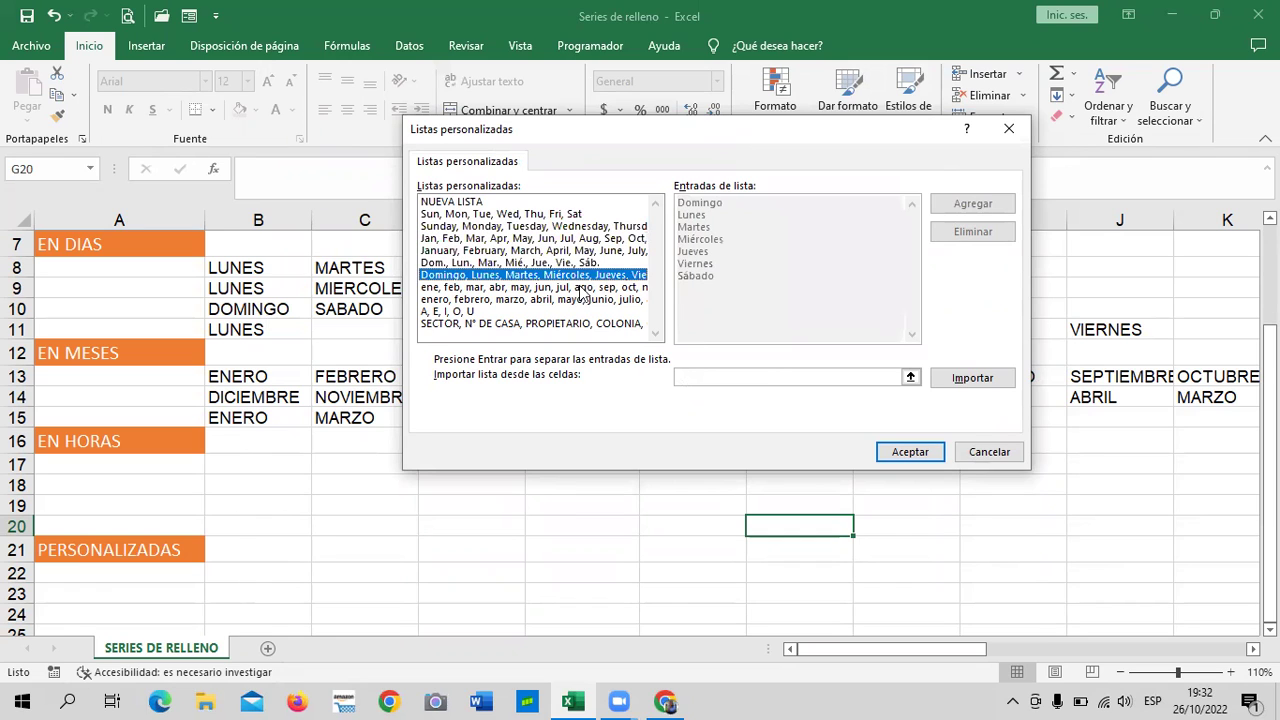
left_click(515, 289)
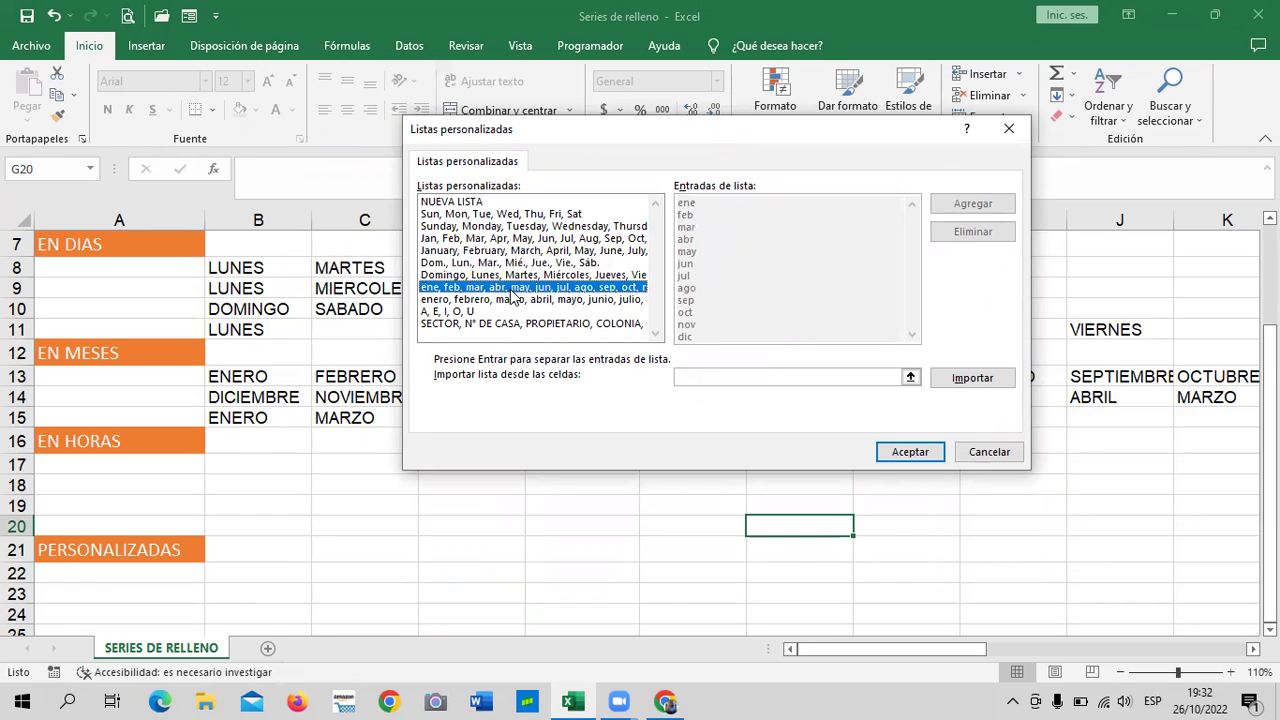
left_click(506, 304)
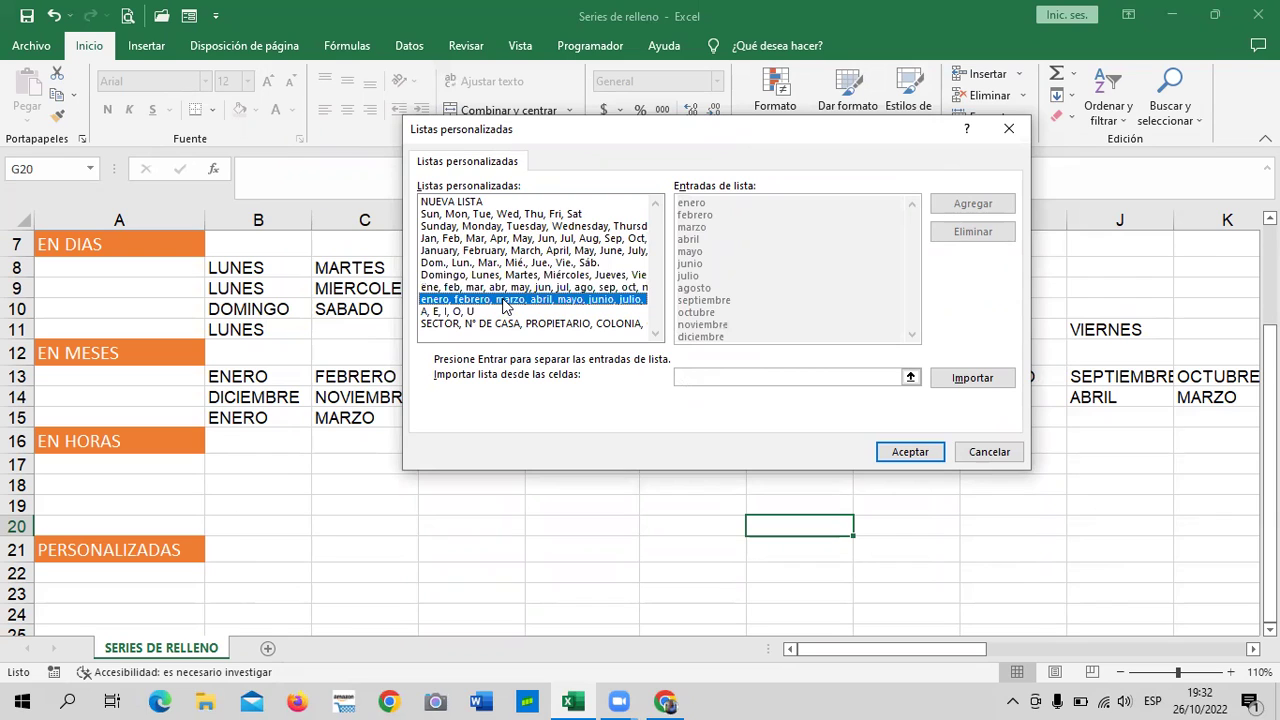
left_click(460, 313)
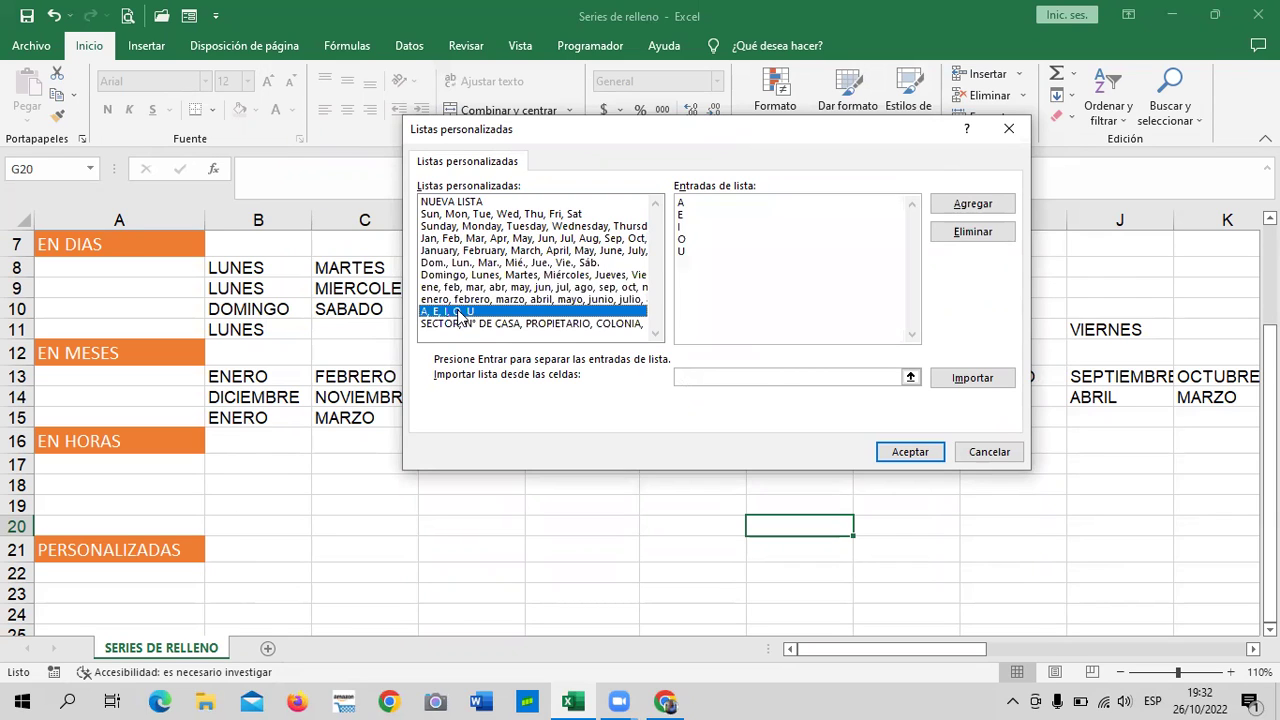
left_click_drag(582, 300, 572, 262)
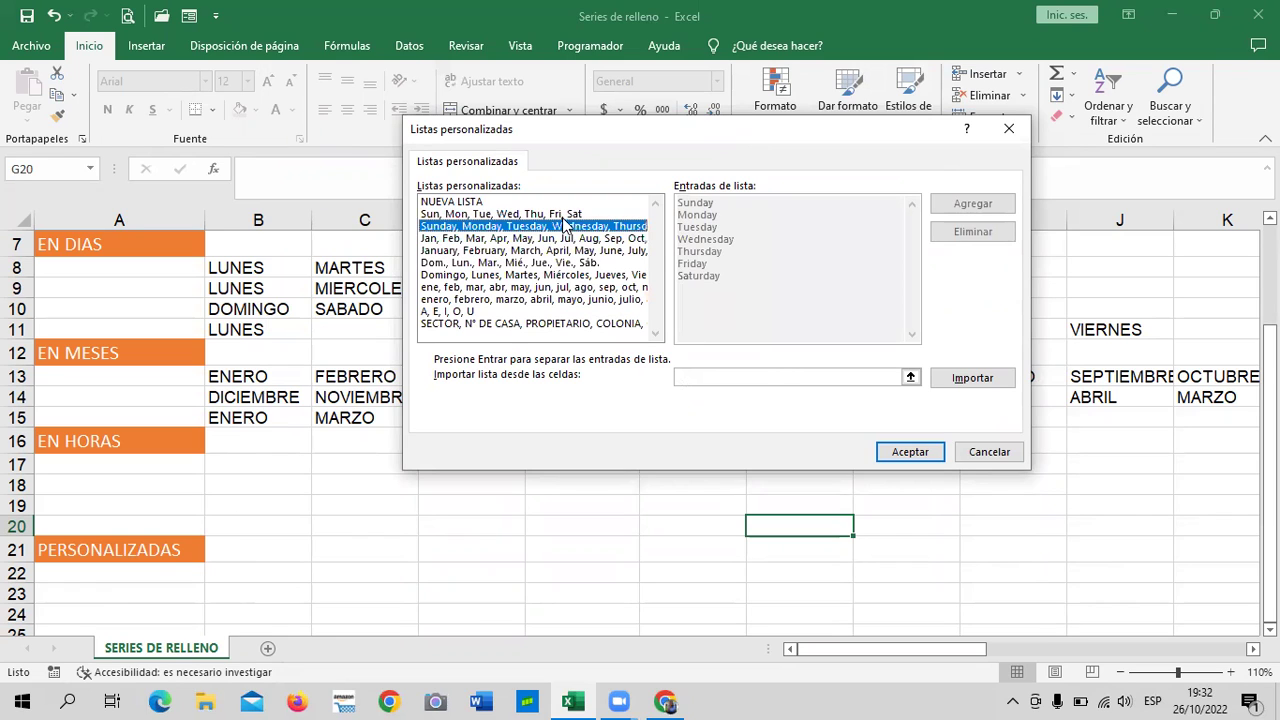
left_click_drag(572, 262, 568, 214)
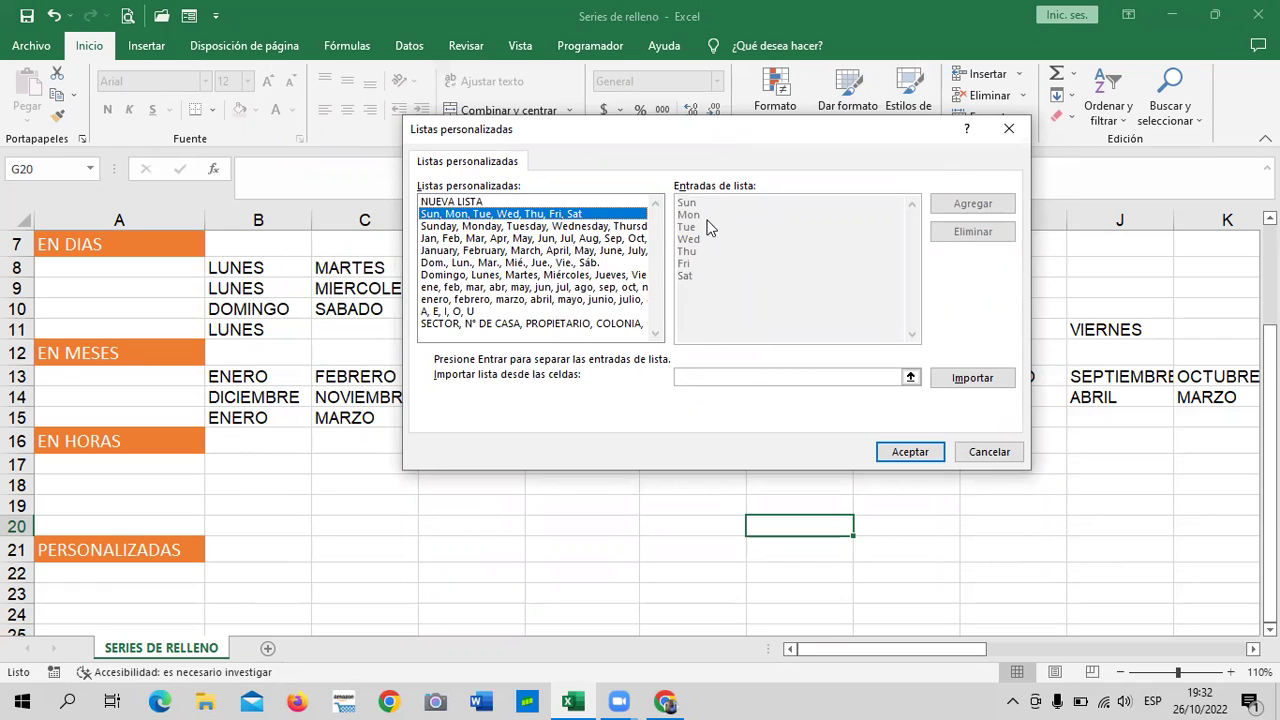
left_click(605, 326)
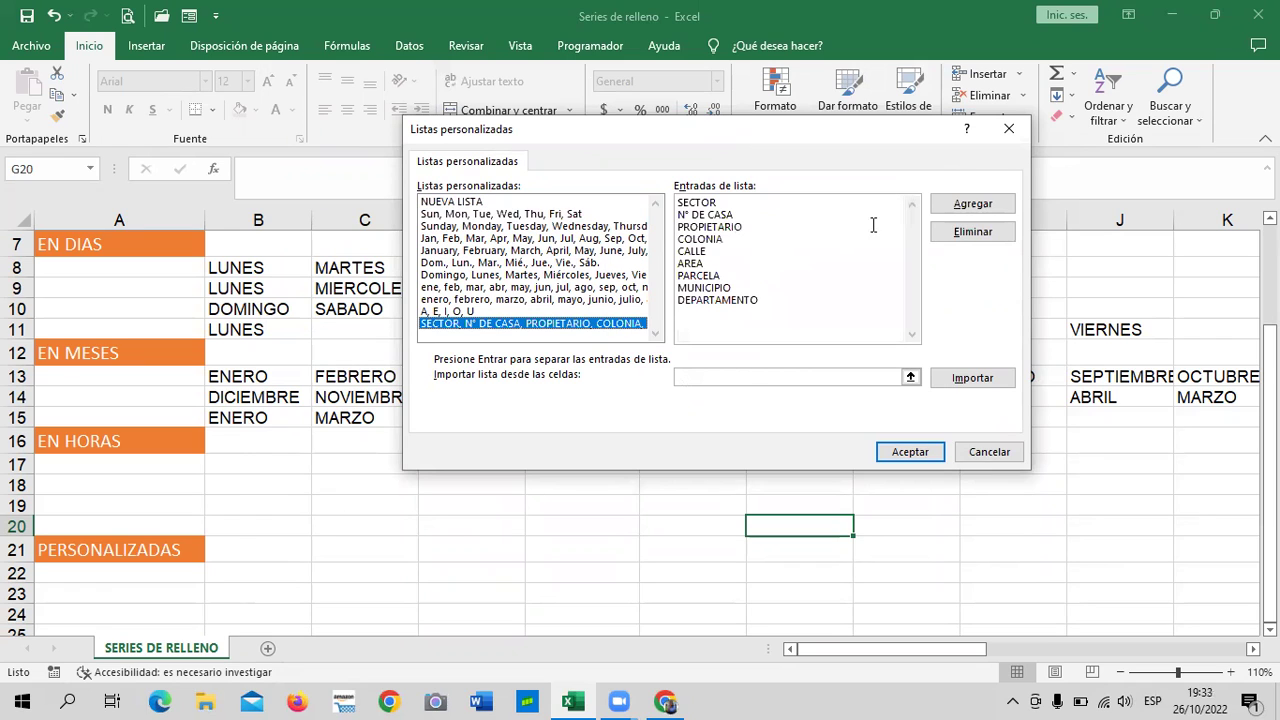
- Delete the SECTOR and A, E, I, O, U custom lists, confirming each deletion
left_click(975, 234)
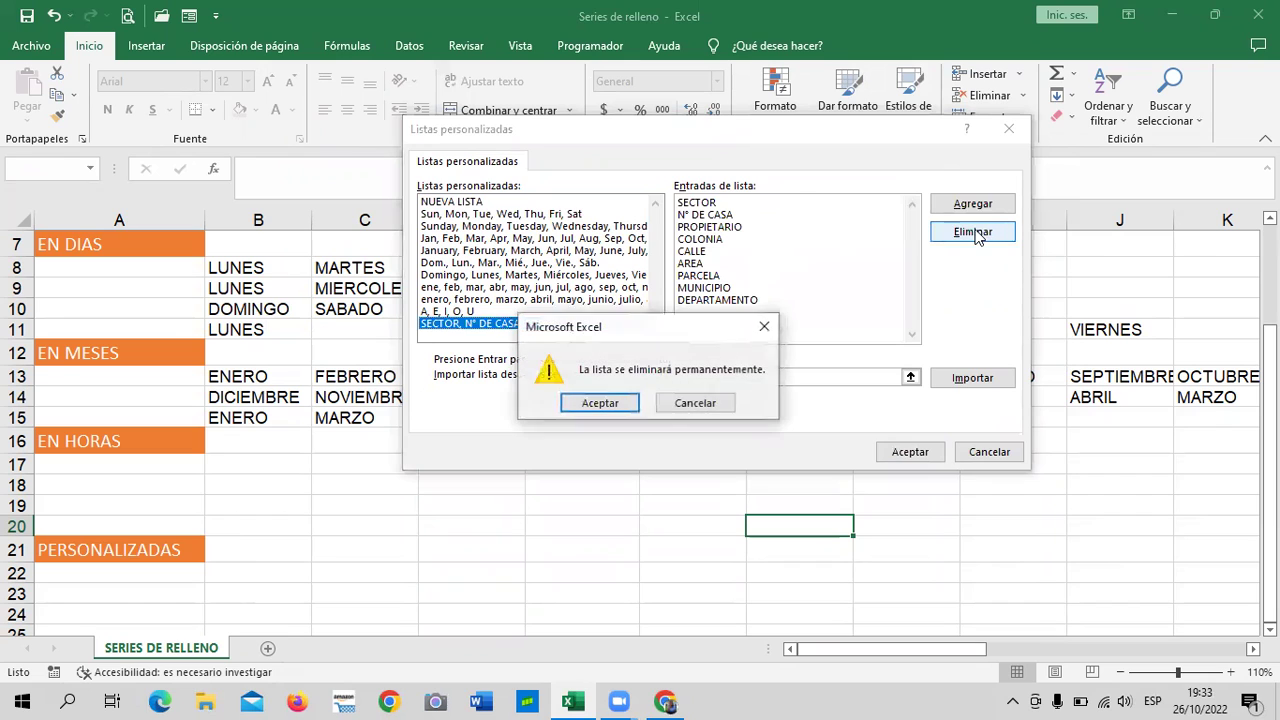
left_click(599, 405)
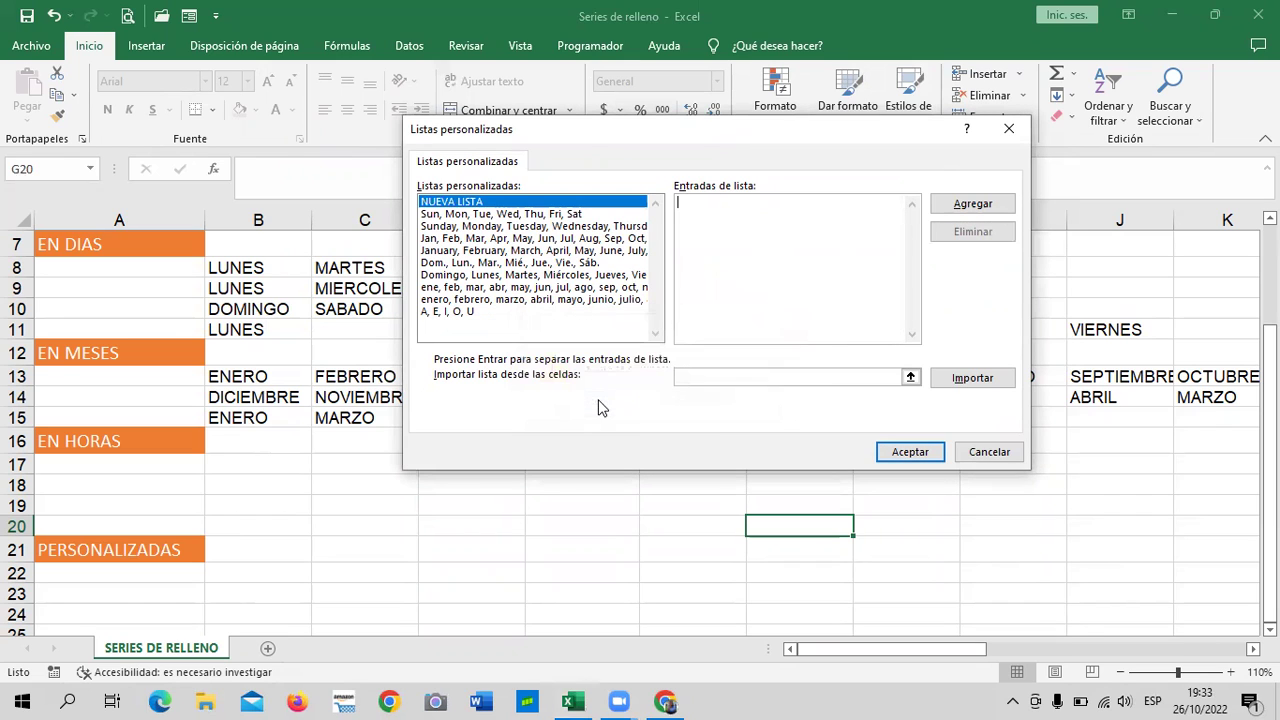
left_click(445, 311)
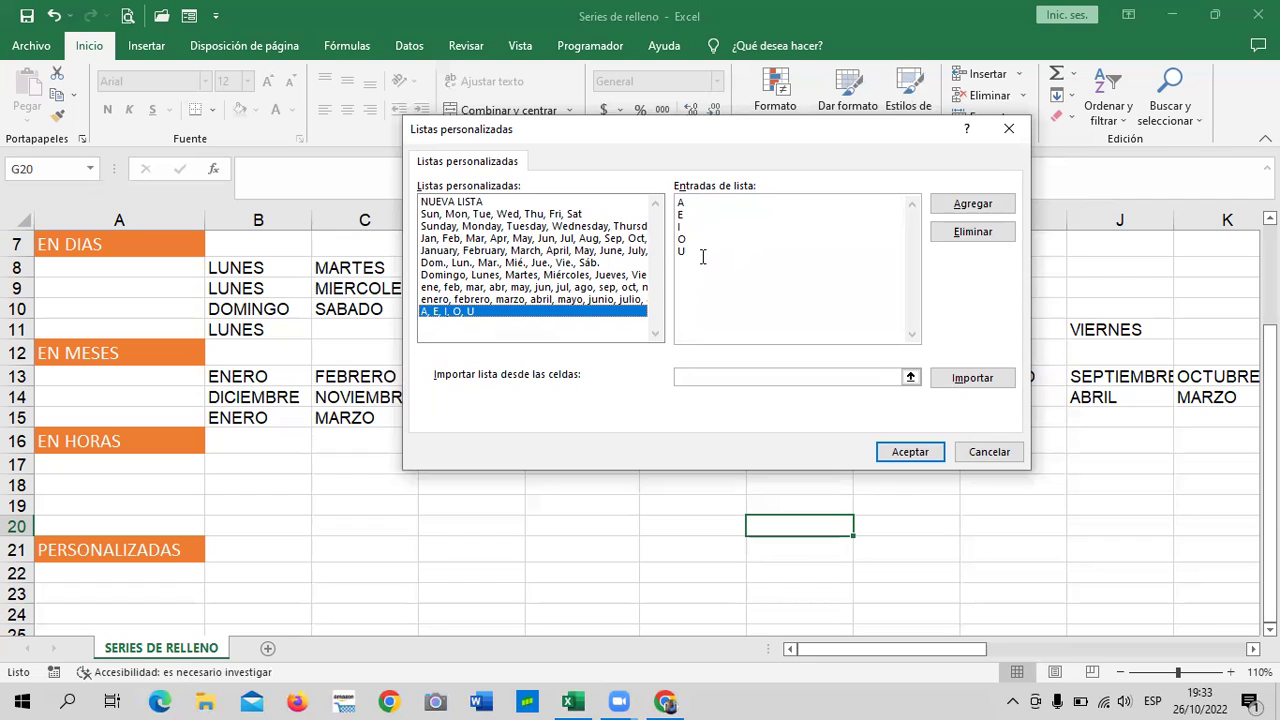
left_click(682, 232)
left_click(955, 236)
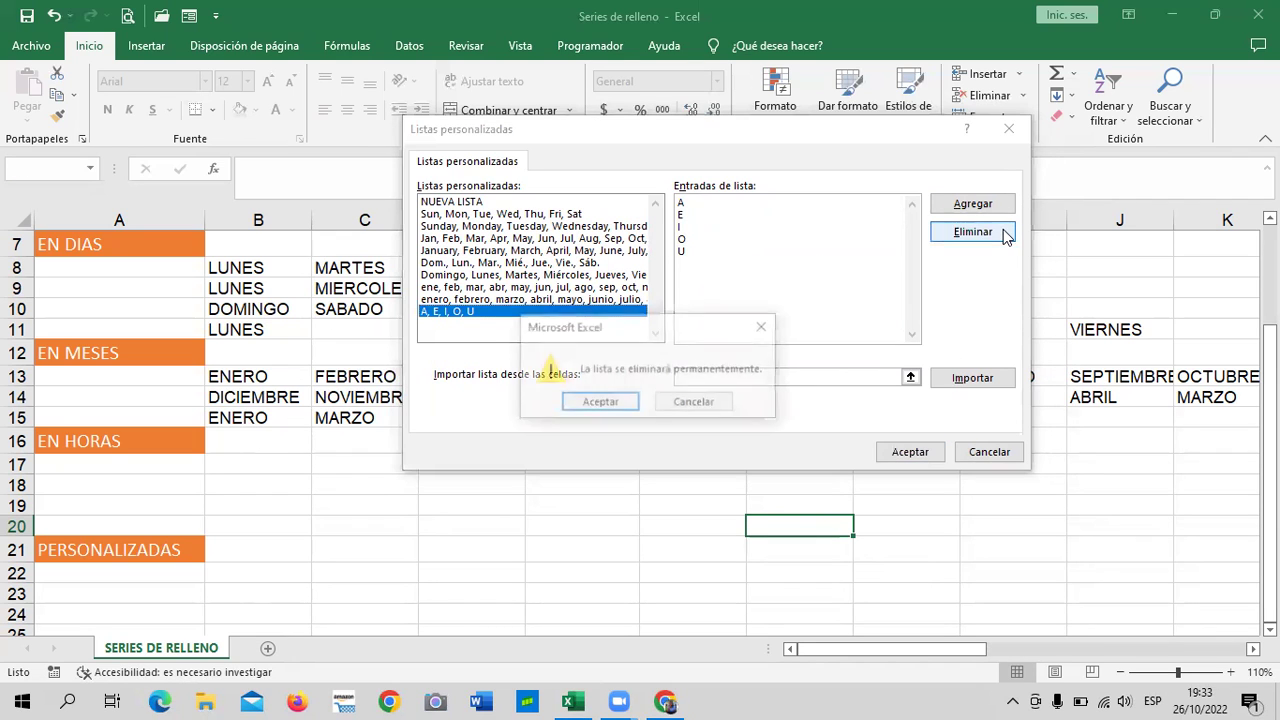
left_click(600, 403)
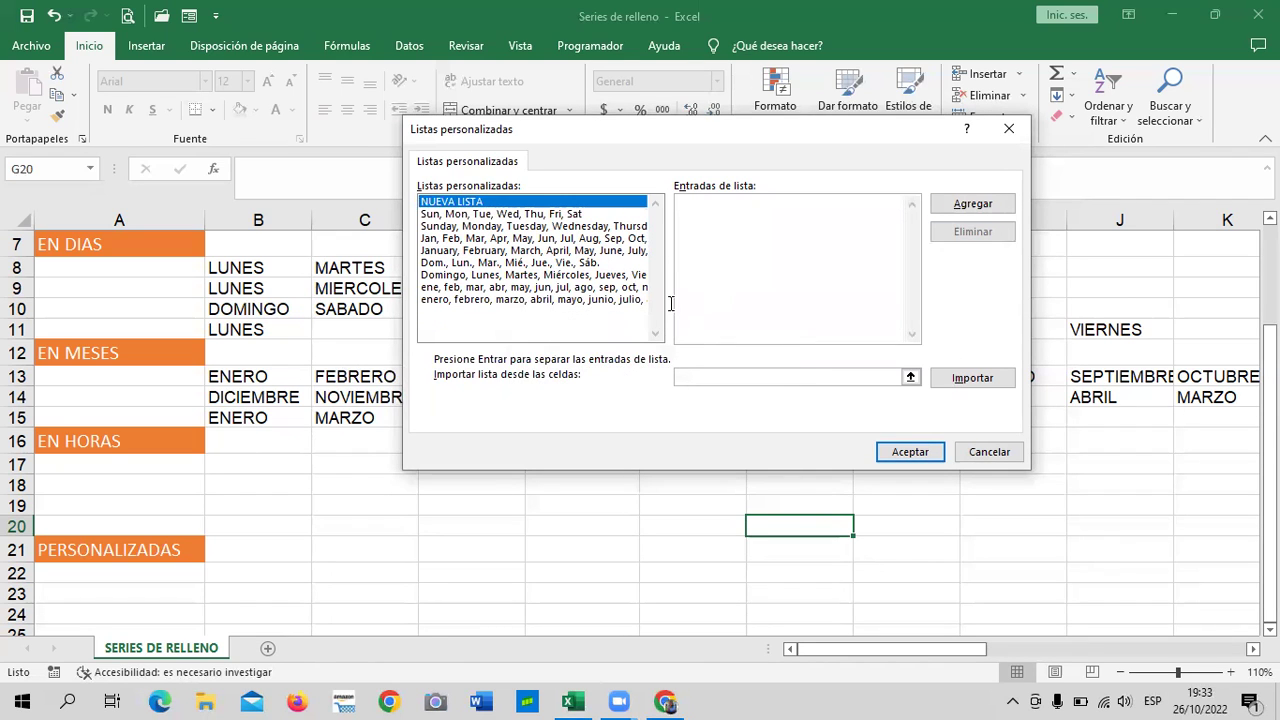
- Review the remaining day and month lists, then close the custom lists and Excel options windows
left_click(612, 289)
left_click(598, 301)
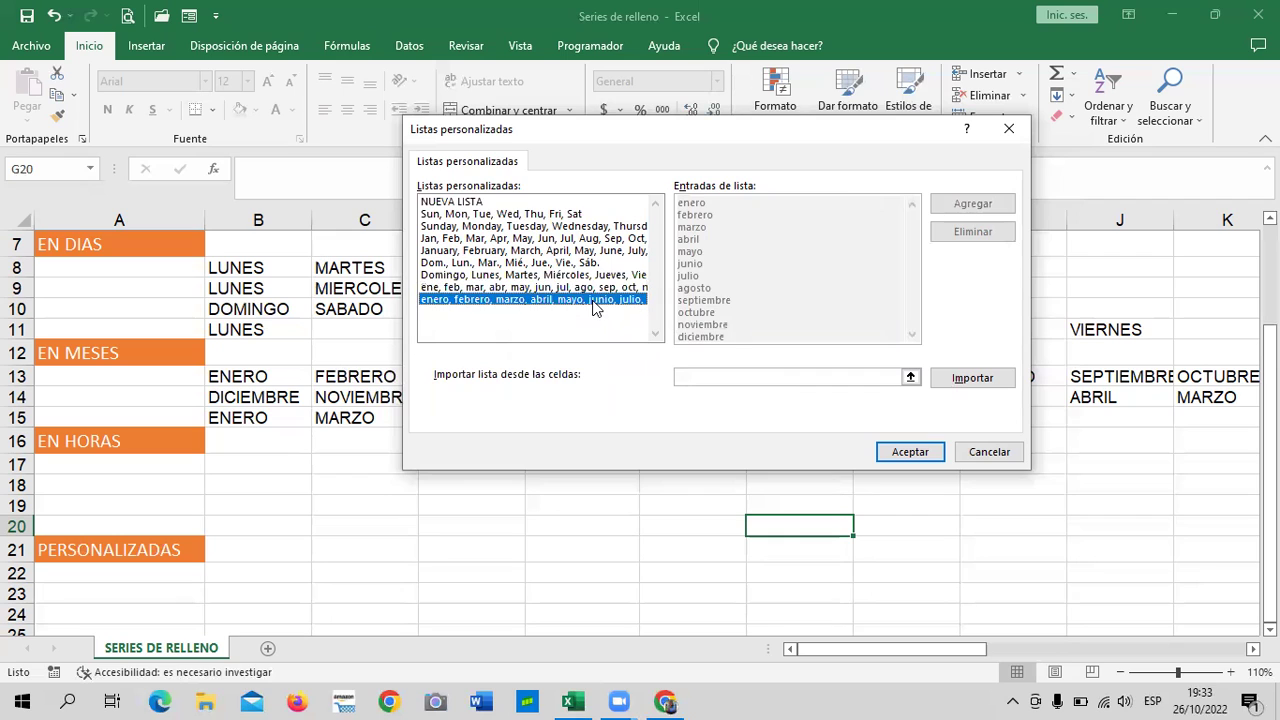
left_click(442, 264)
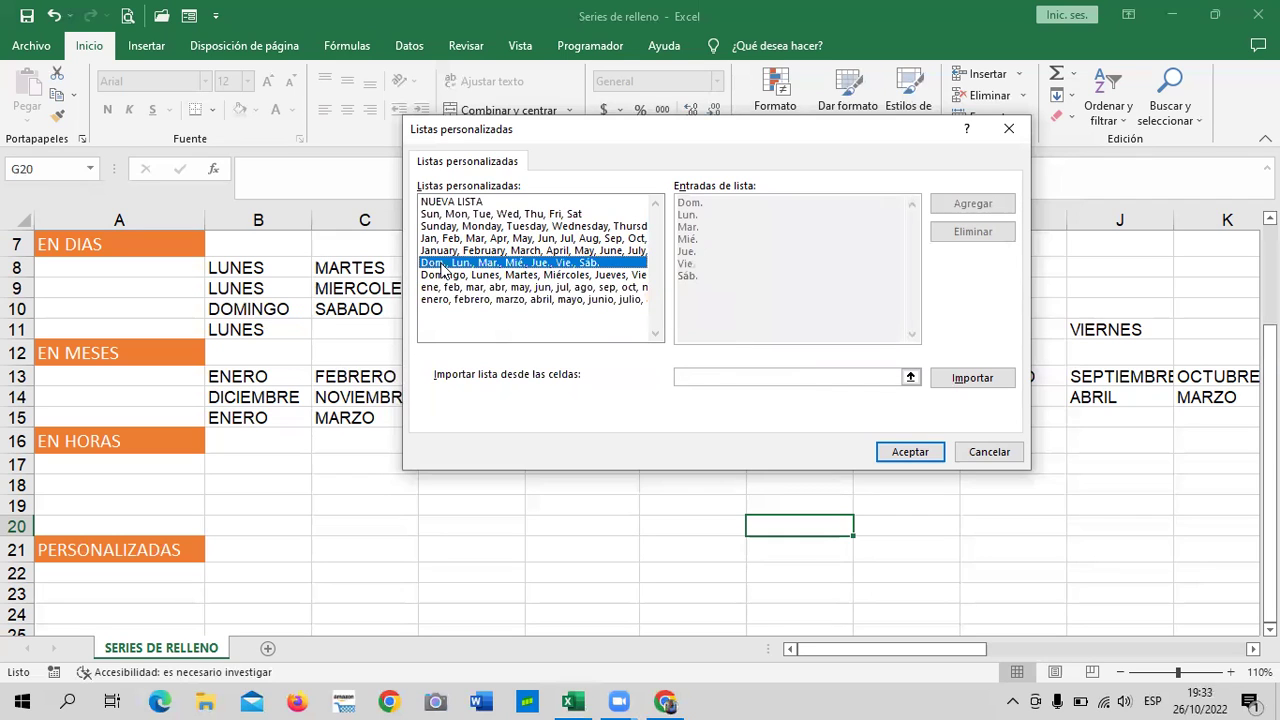
left_click(437, 289)
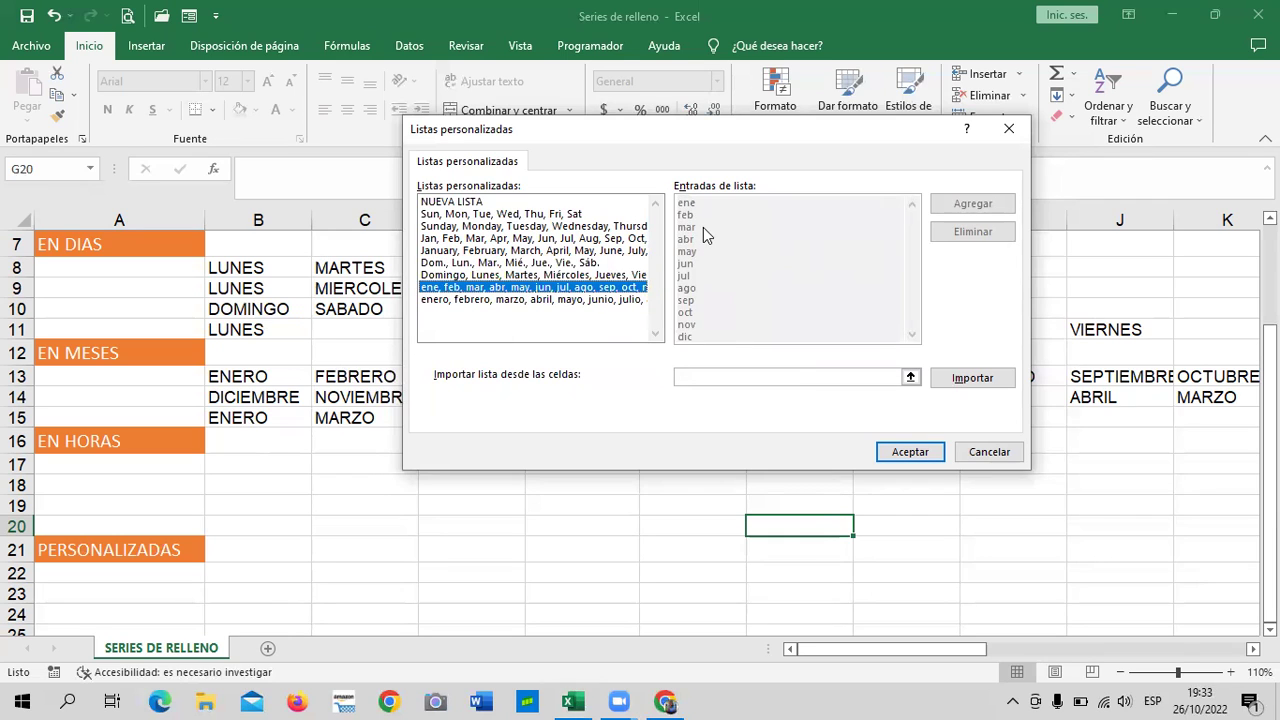
left_click(582, 276)
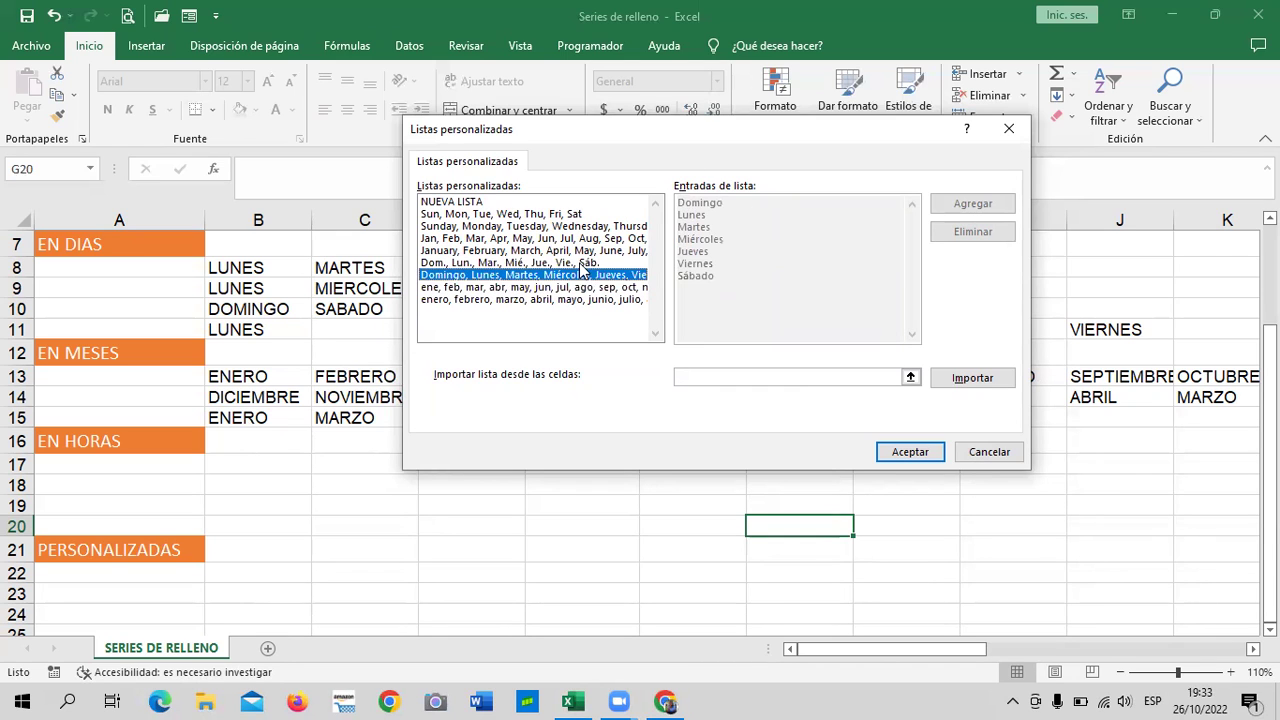
left_click(580, 264)
left_click(581, 251)
left_click(582, 239)
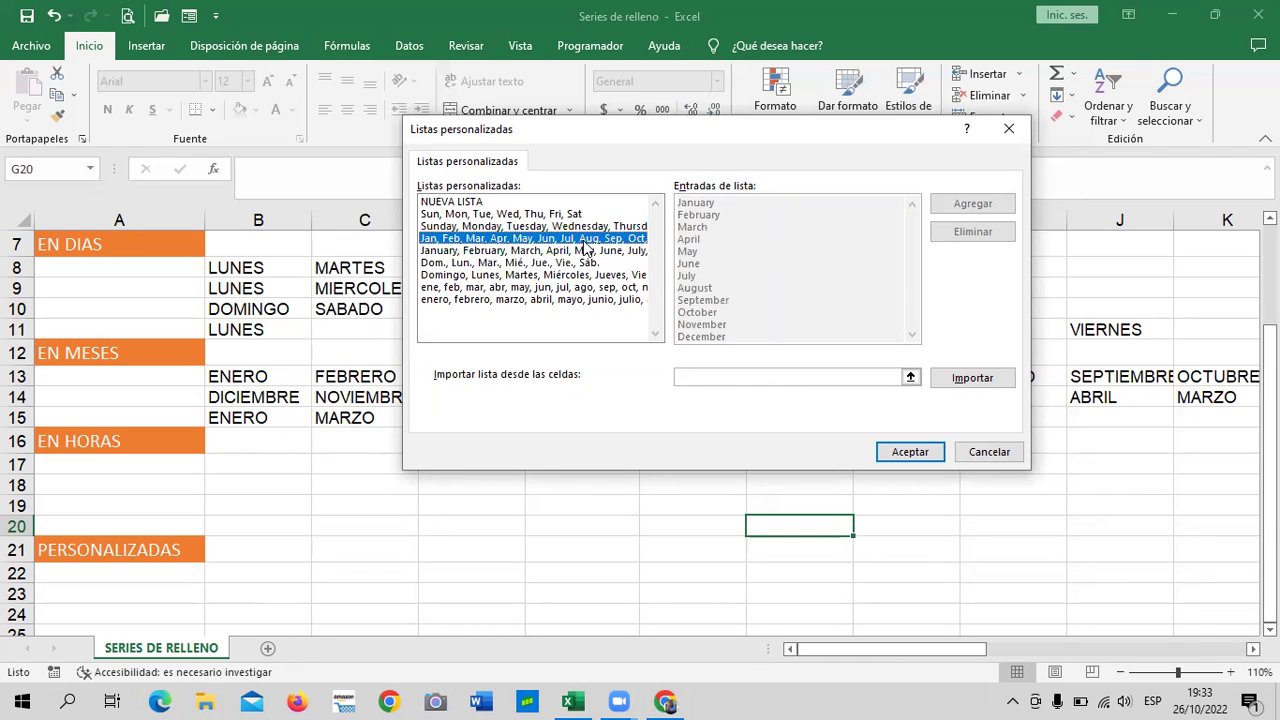
left_click(584, 227)
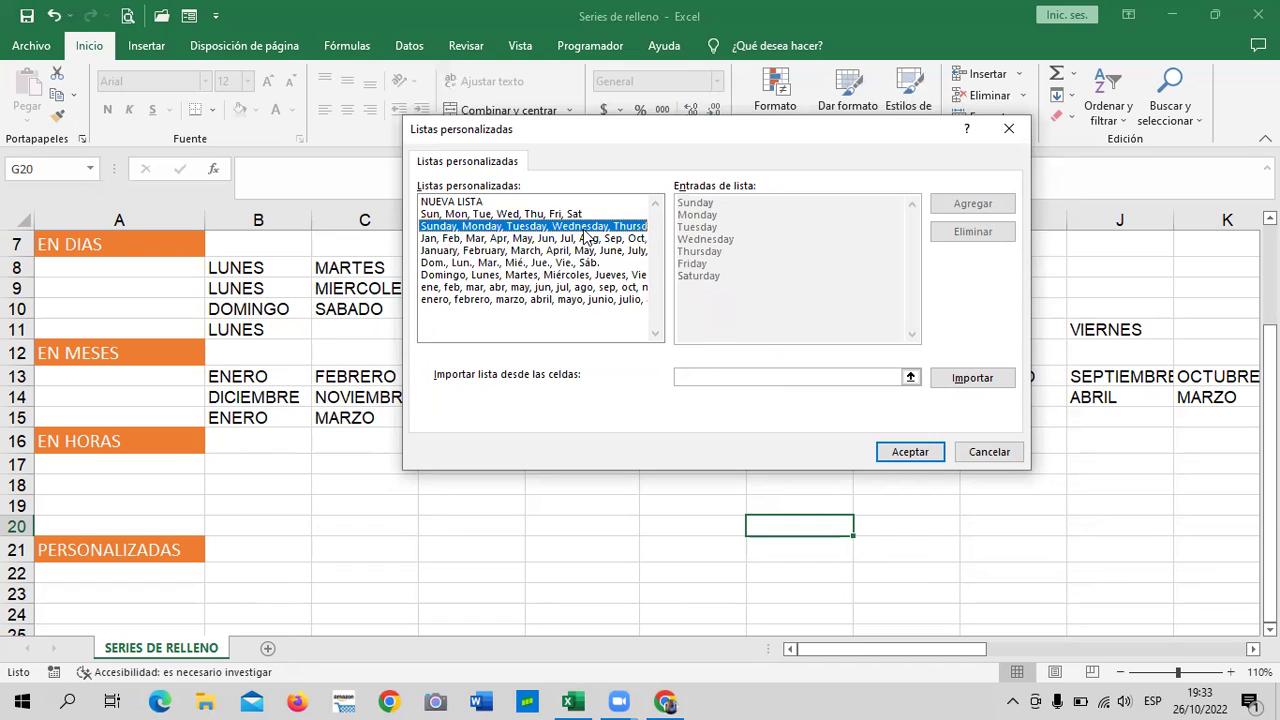
left_click(462, 265)
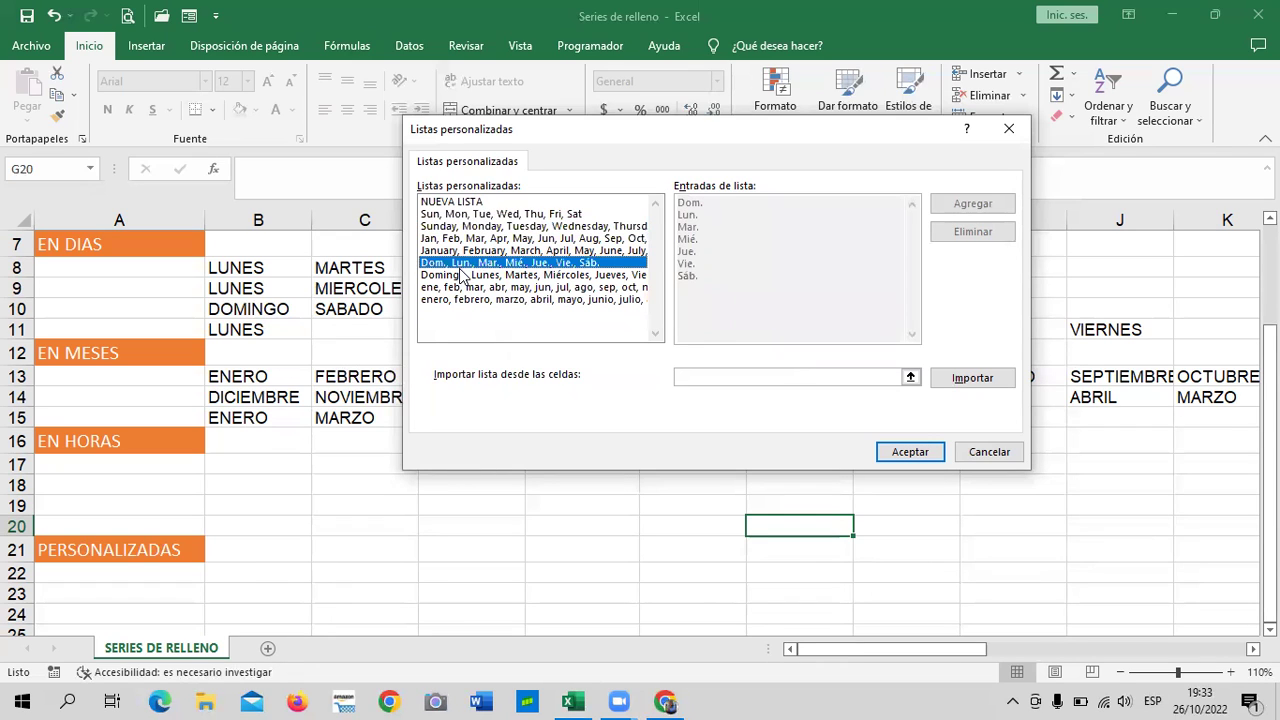
left_click(462, 275)
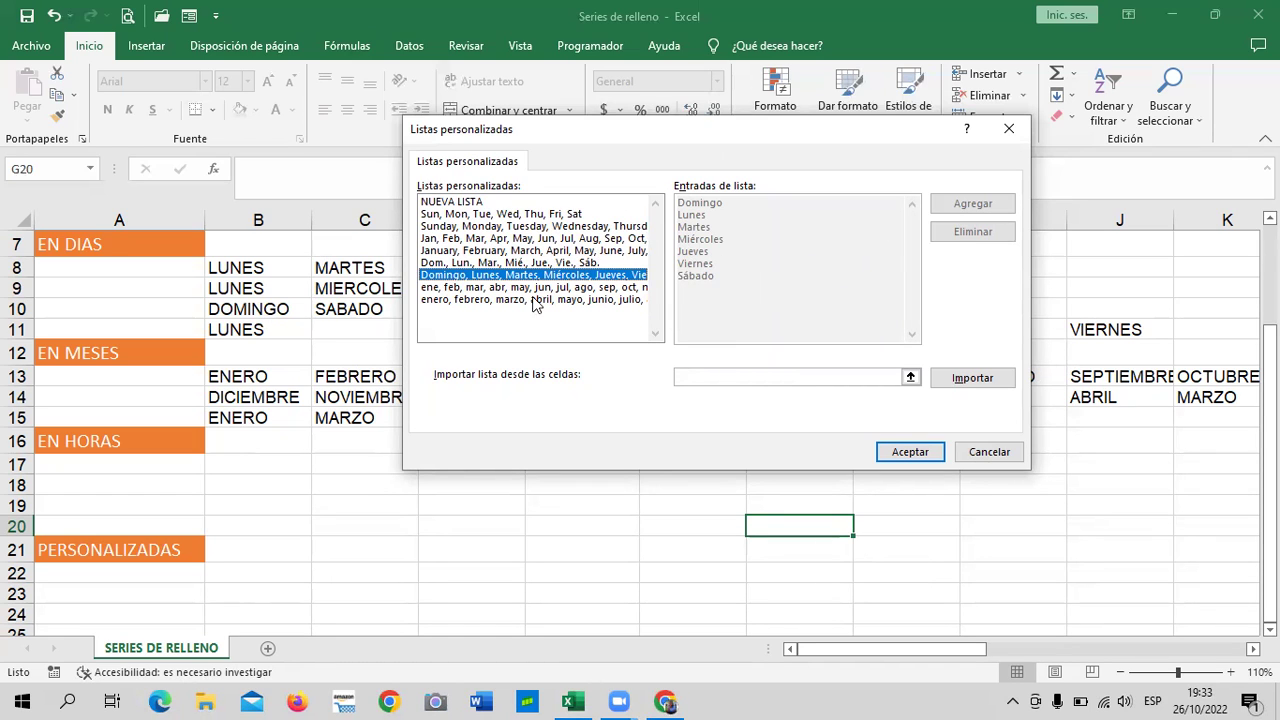
left_click(552, 215)
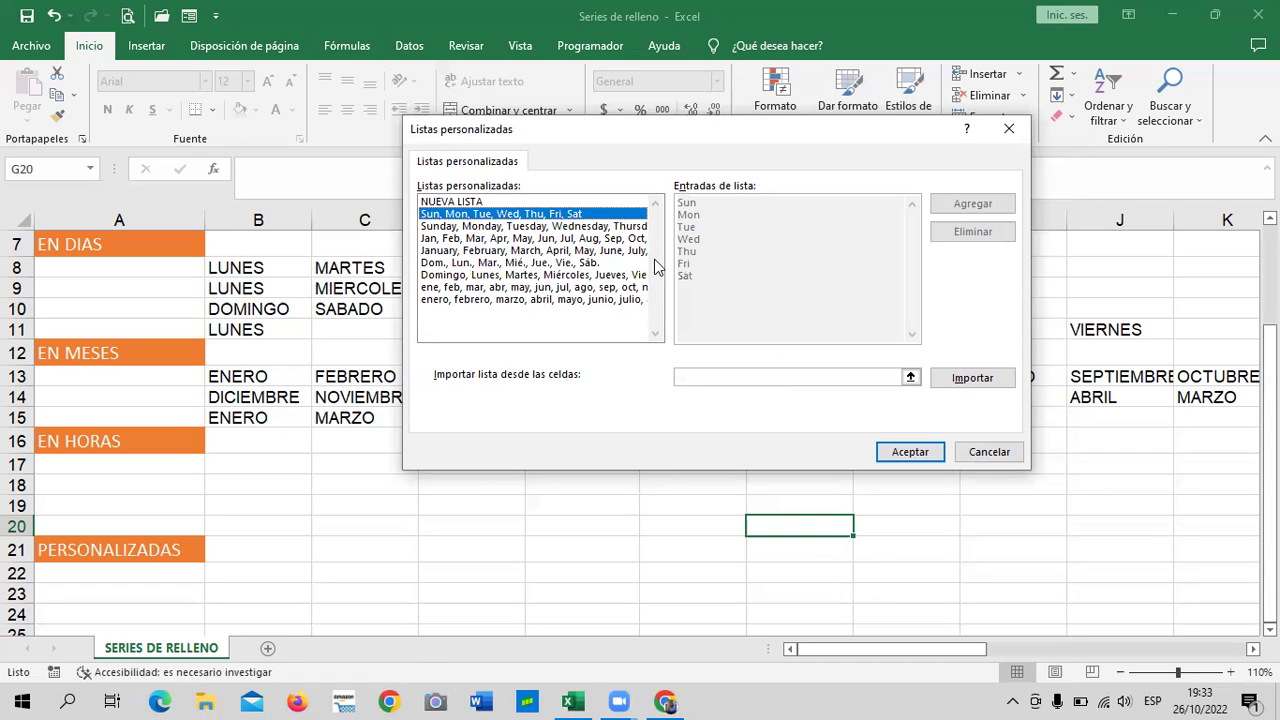
left_click(996, 447)
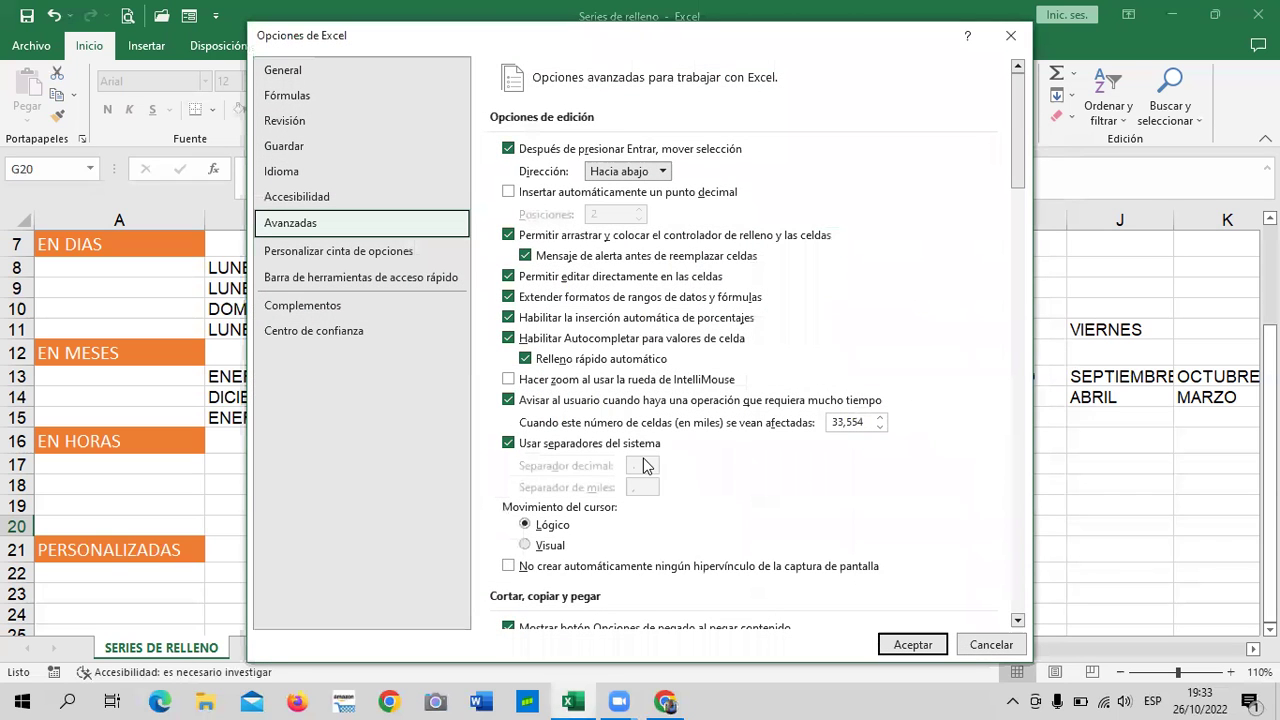
key("Return")
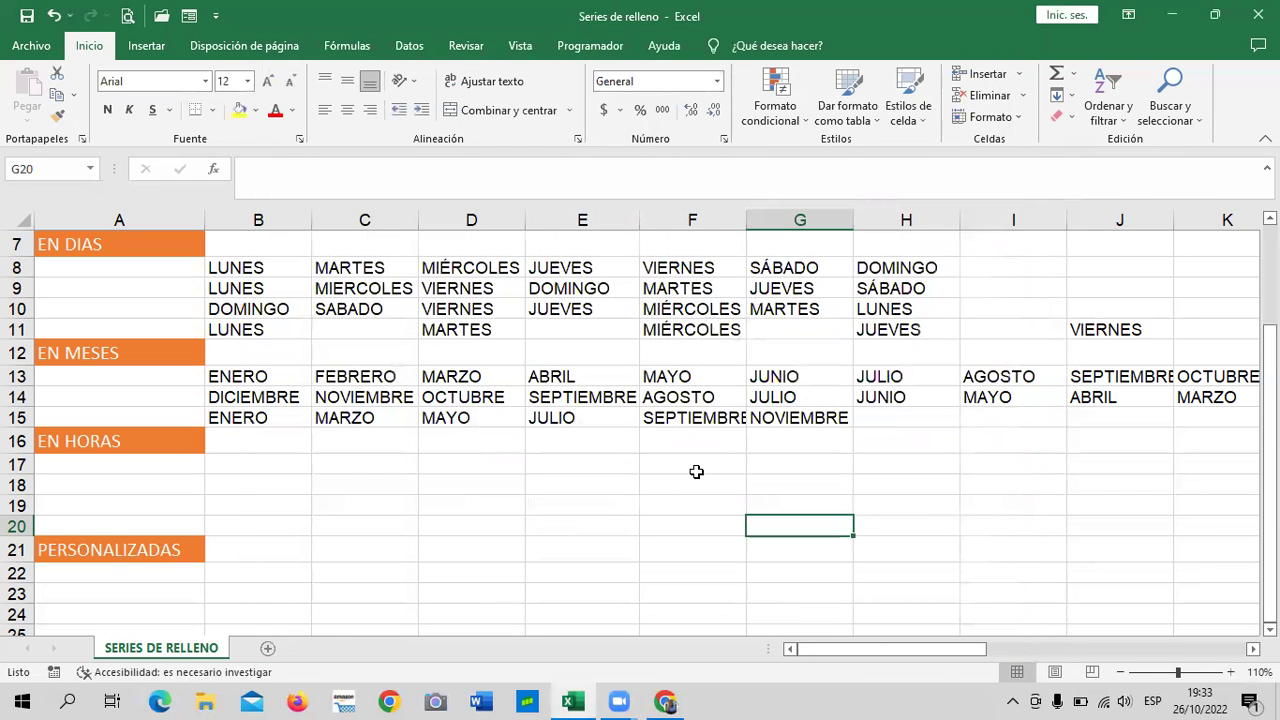
left_click(680, 468)
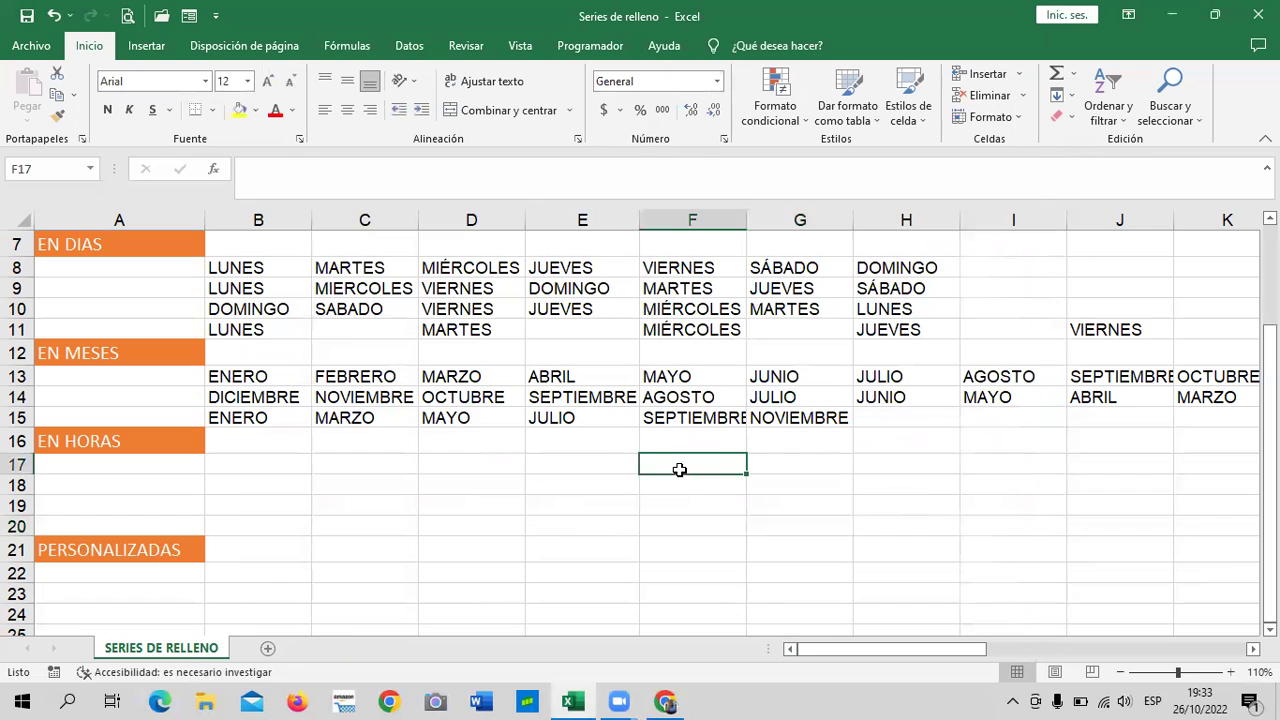
left_click(263, 457)
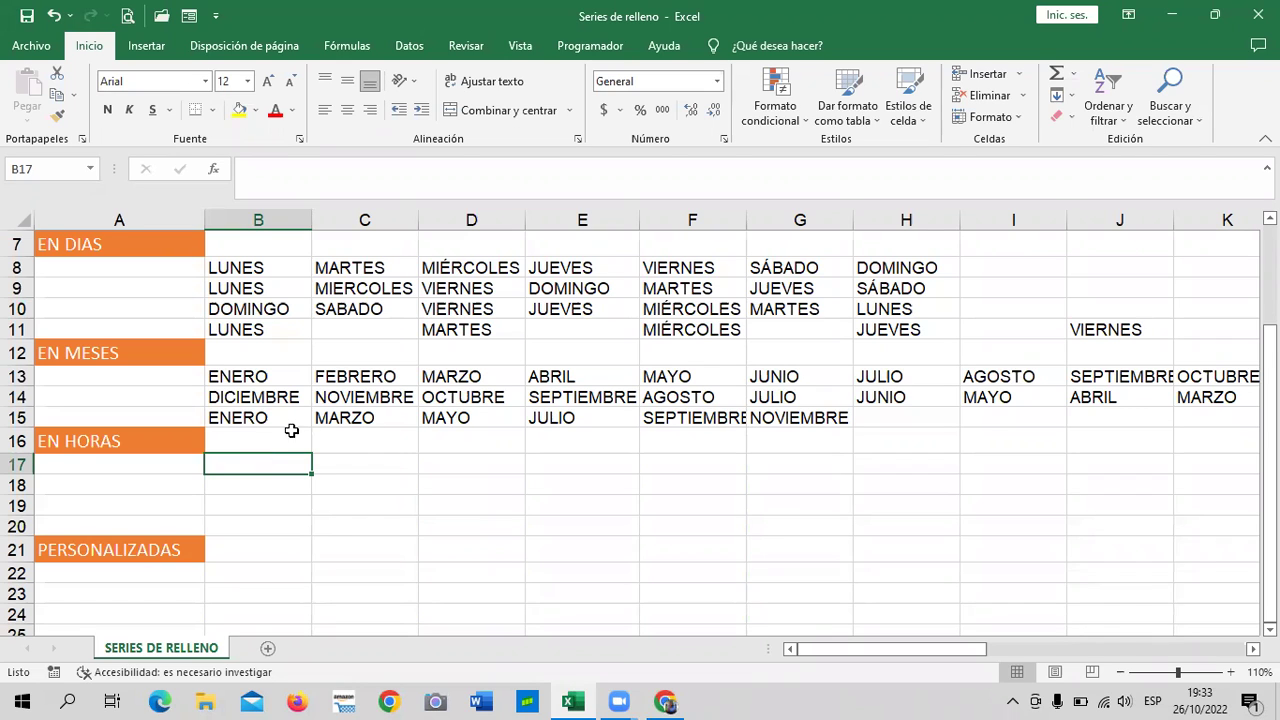
left_click(549, 517)
left_click(282, 415)
left_click(370, 420)
left_click(476, 418)
left_click(565, 418)
left_click(720, 415)
left_click(777, 414)
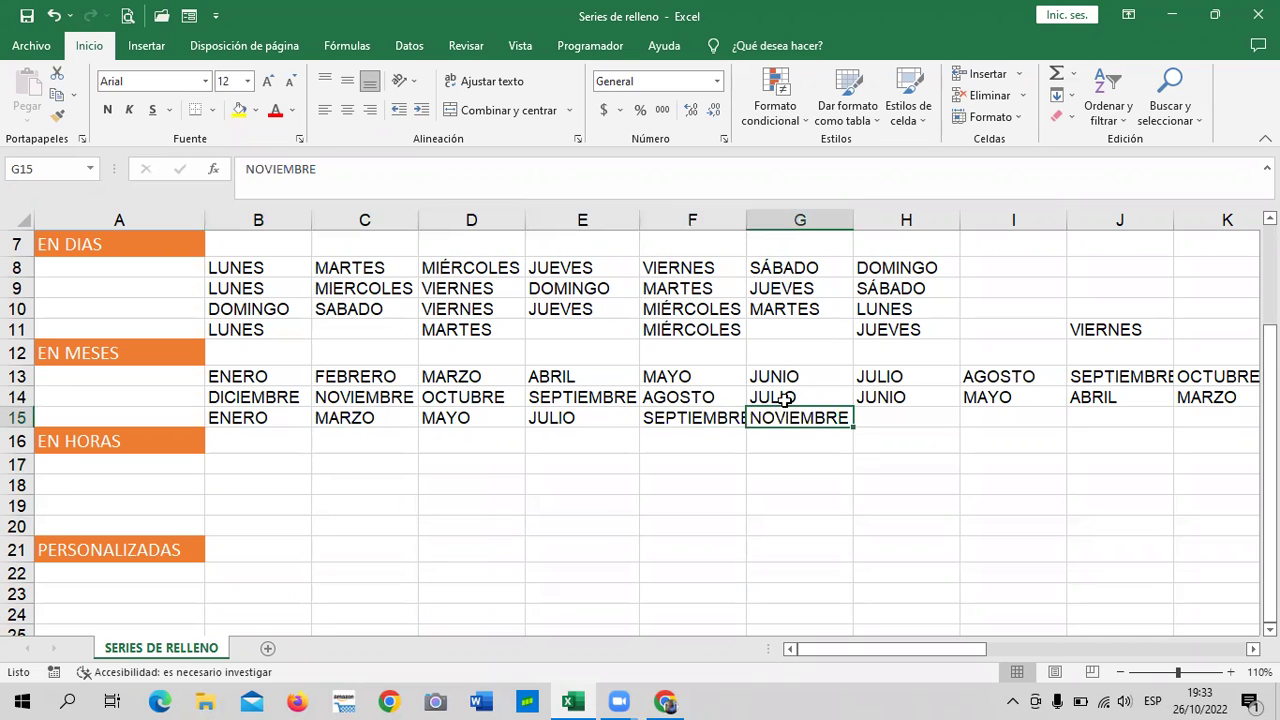
scroll(787, 397, "up", 2)
scroll(787, 397, "down", 1)
scroll(786, 396, "up", 1)
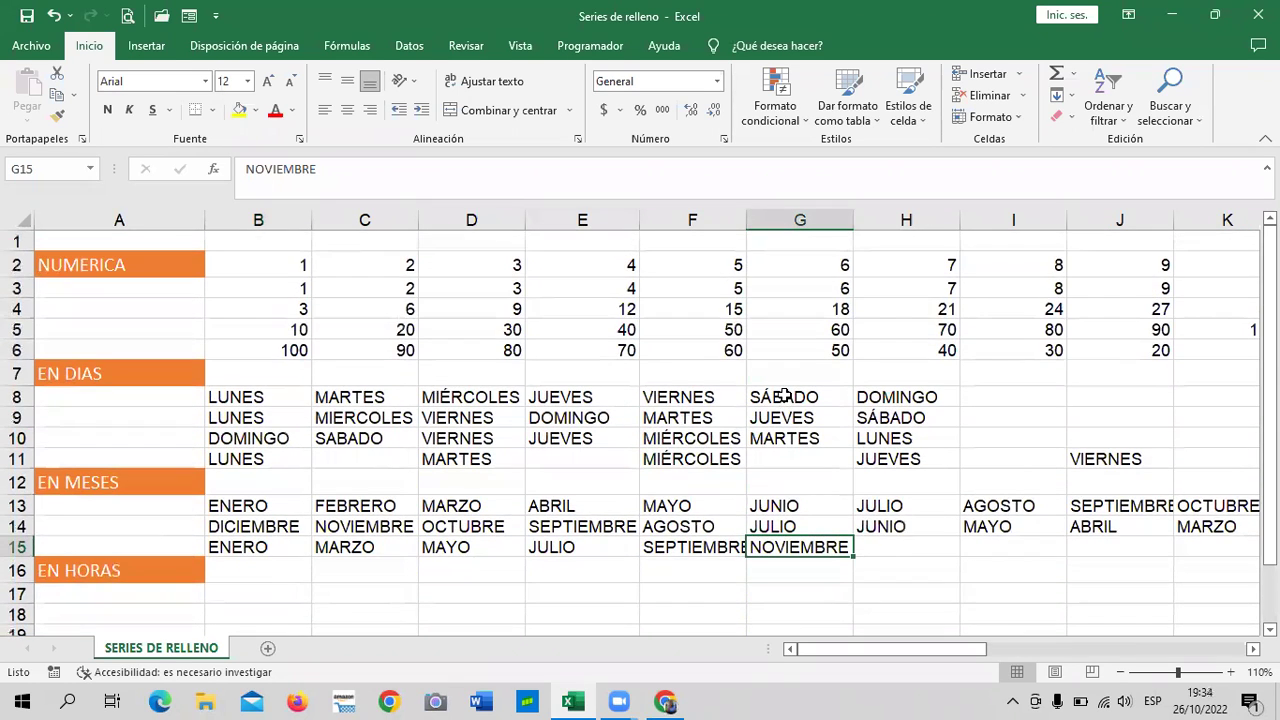
scroll(785, 395, "down", 3)
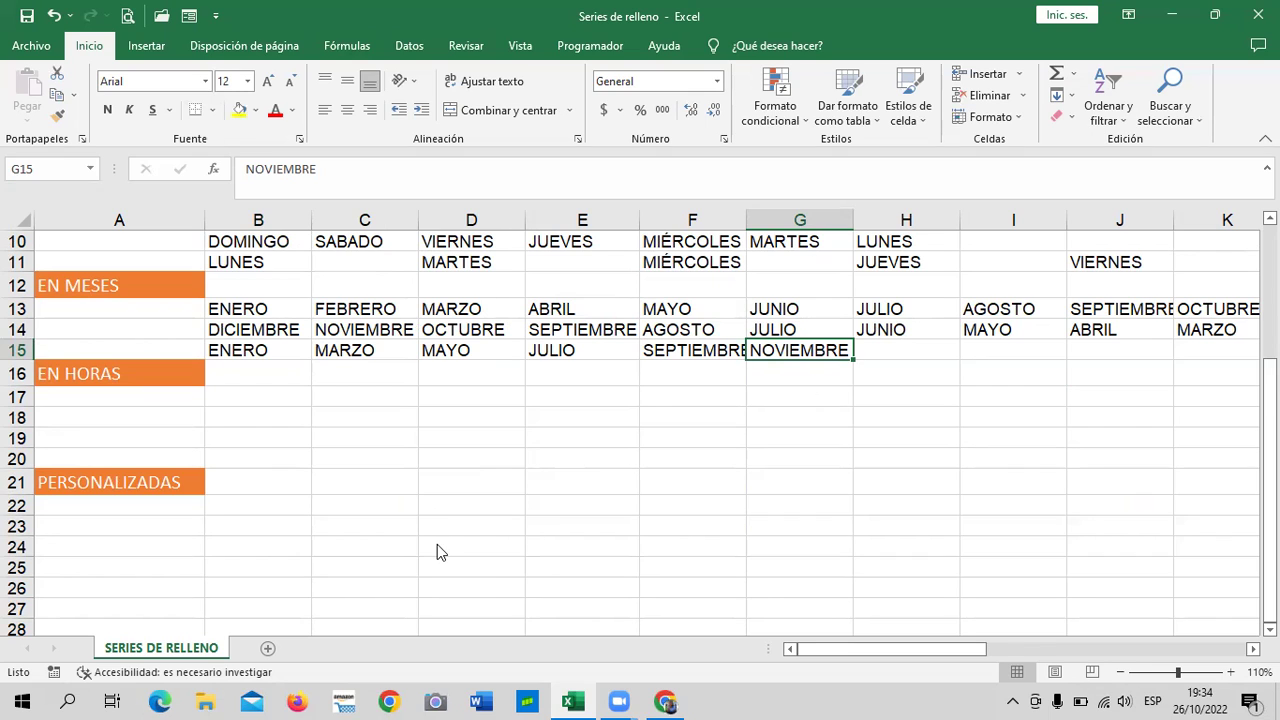
left_click(312, 414)
left_click(246, 393)
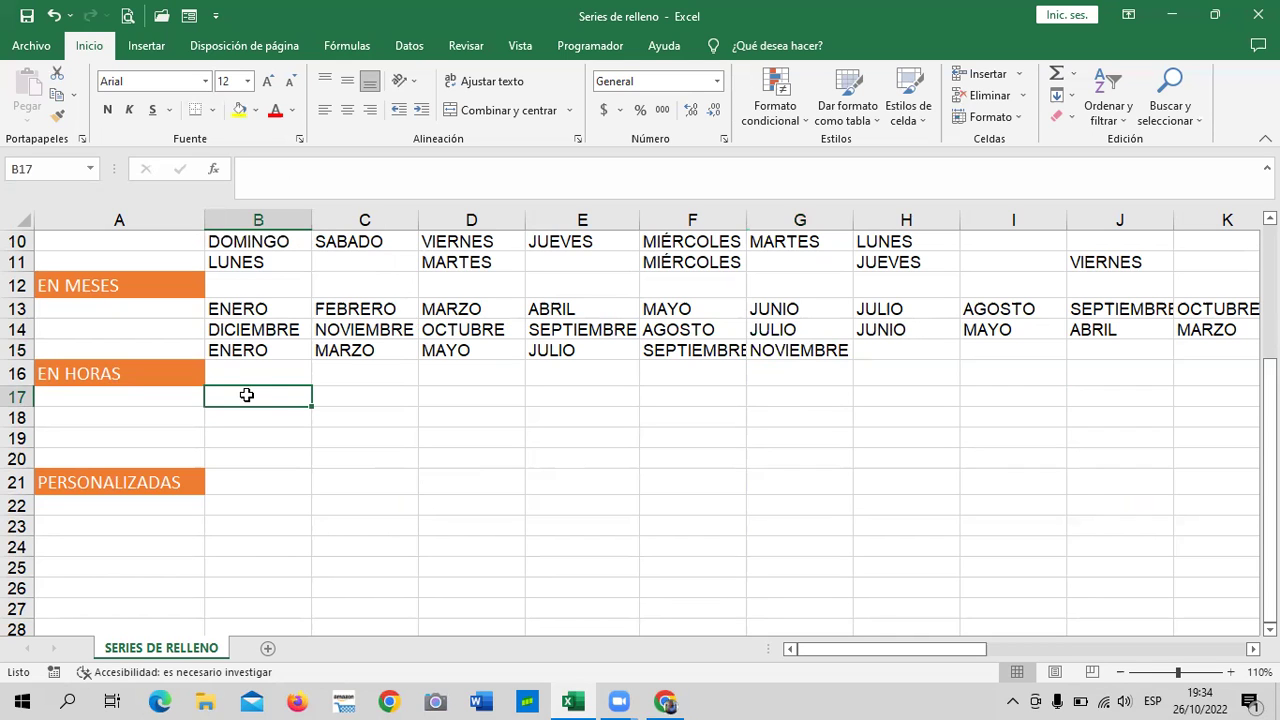
- Widen column F so the month name SEPTIEMBRE displays in full
left_click(373, 456)
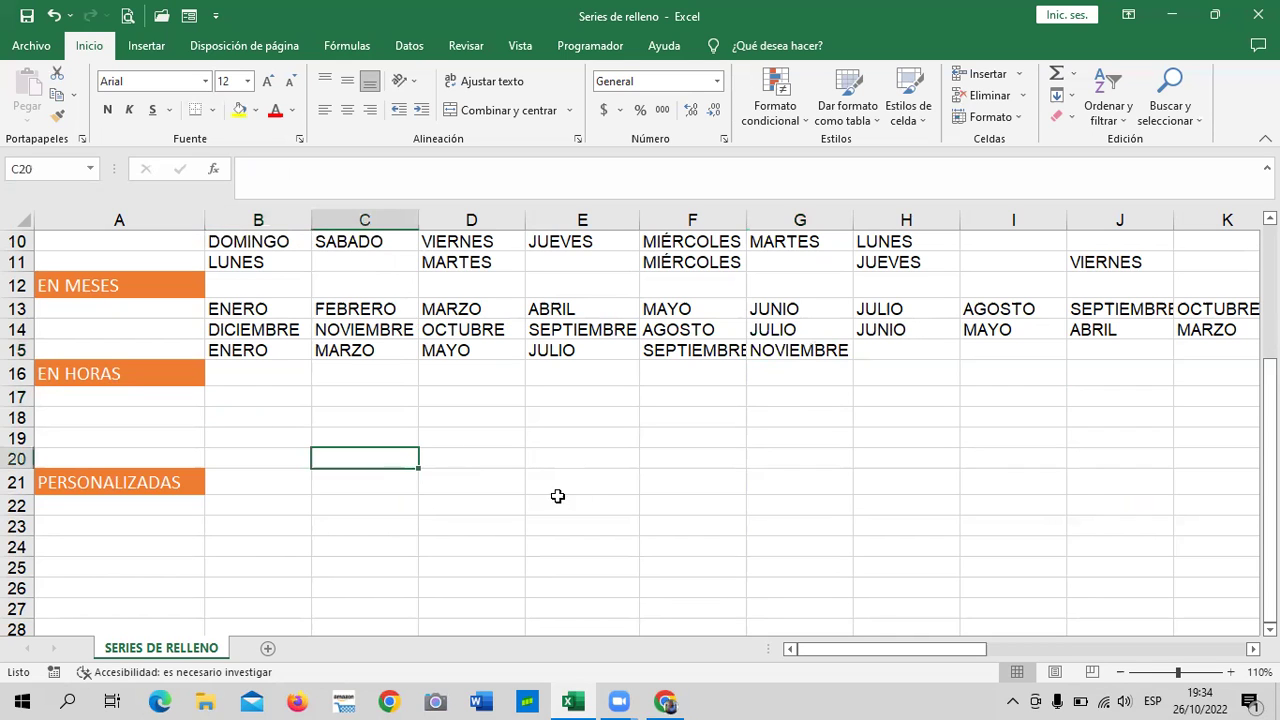
scroll(557, 494, "up", 2)
scroll(597, 500, "down", 1)
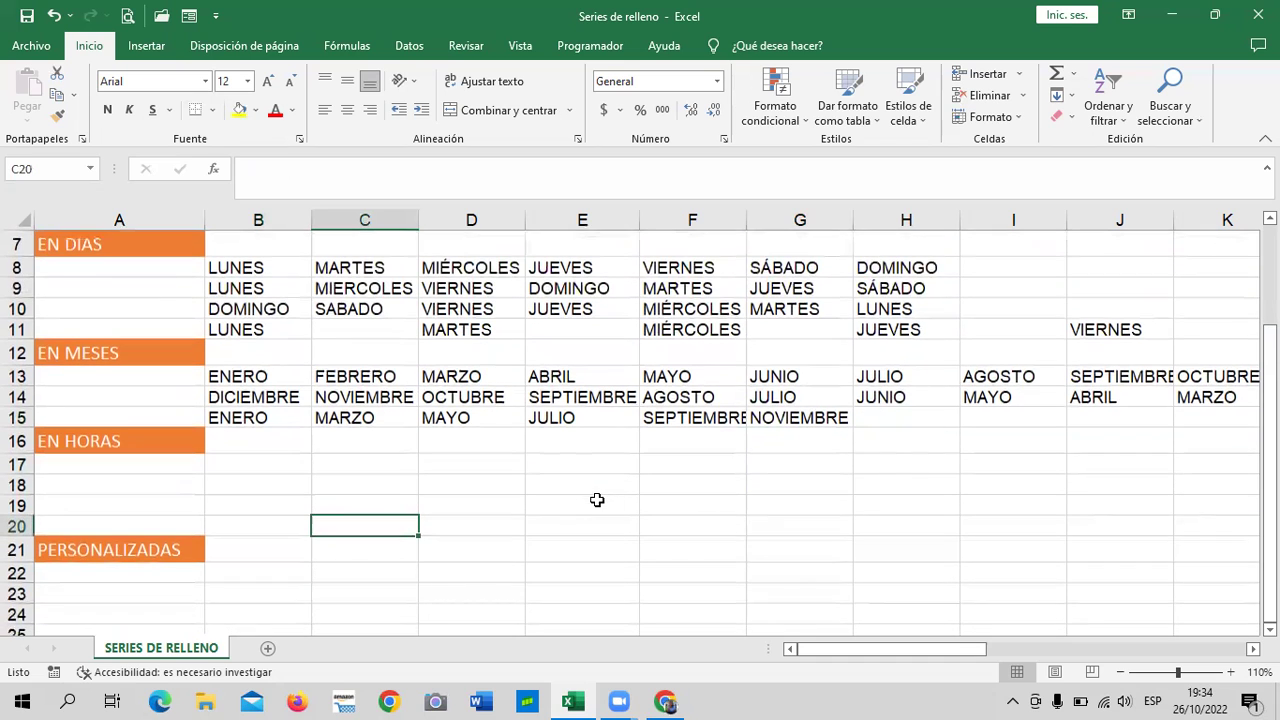
left_click_drag(746, 219, 765, 219)
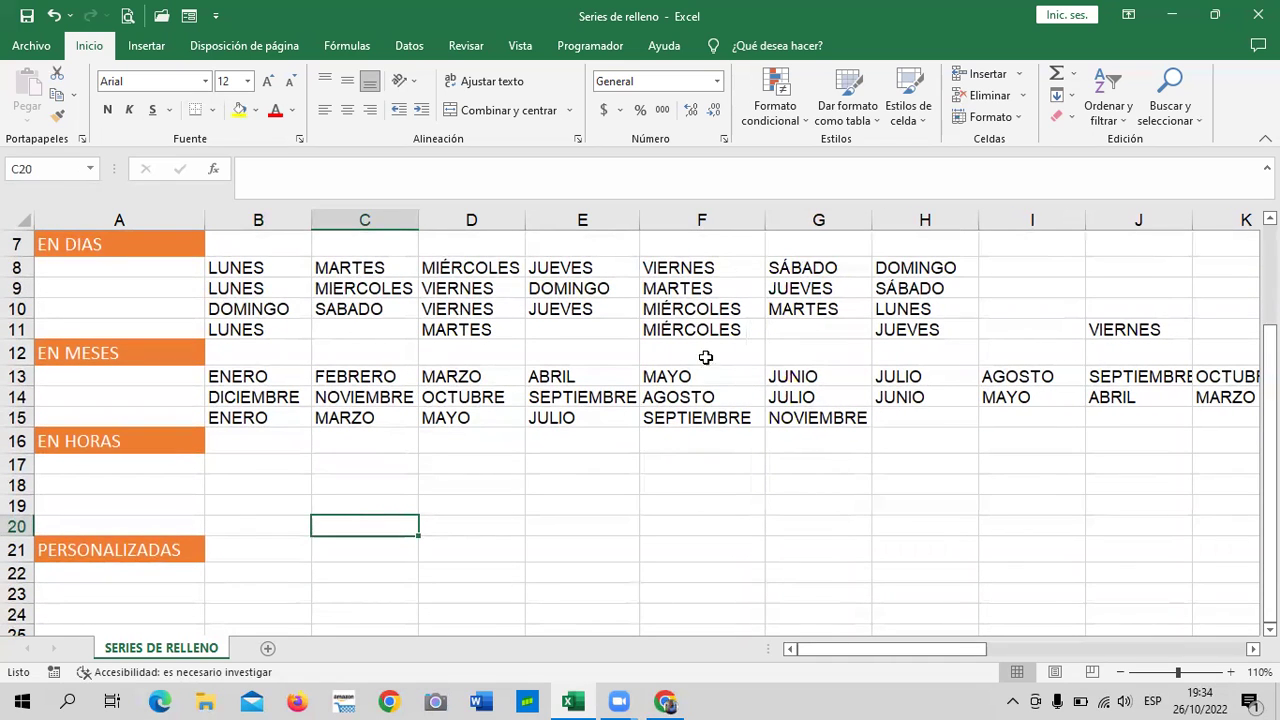
left_click(737, 503)
- Select cell B17 under the EN HORAS heading to begin the hour series
scroll(612, 483, "down", 1)
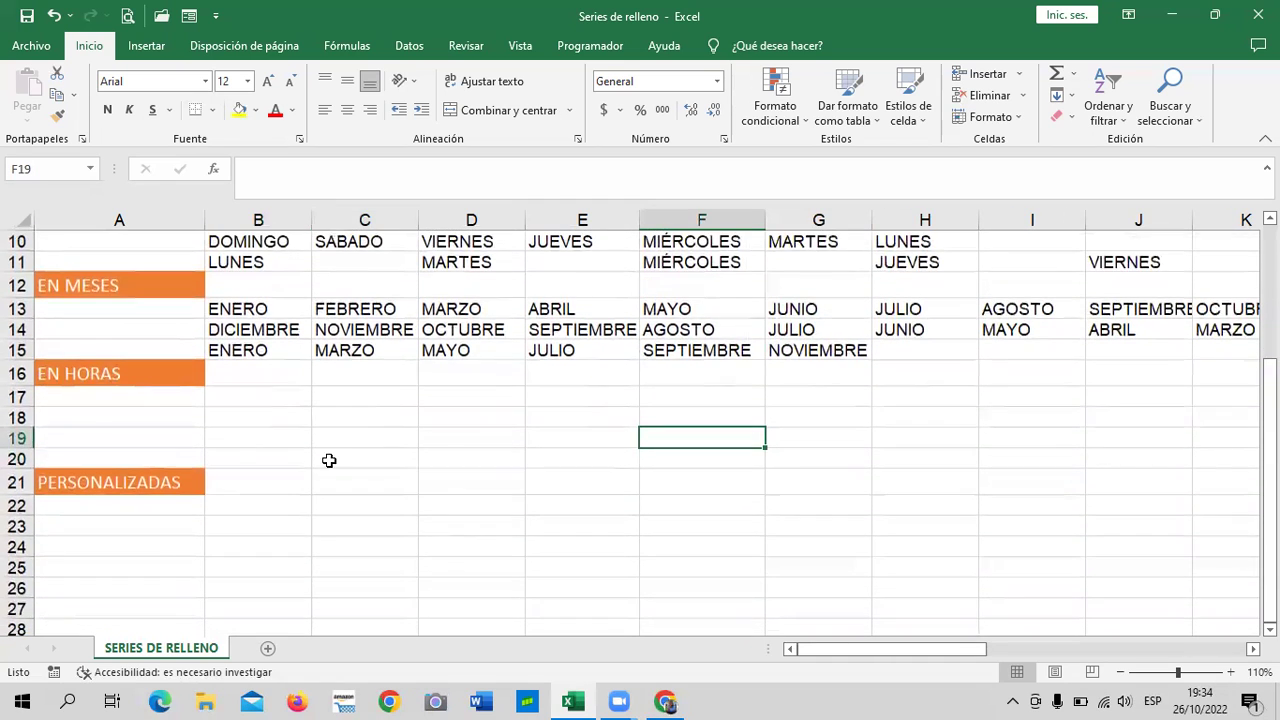
left_click(262, 458)
left_click(258, 393)
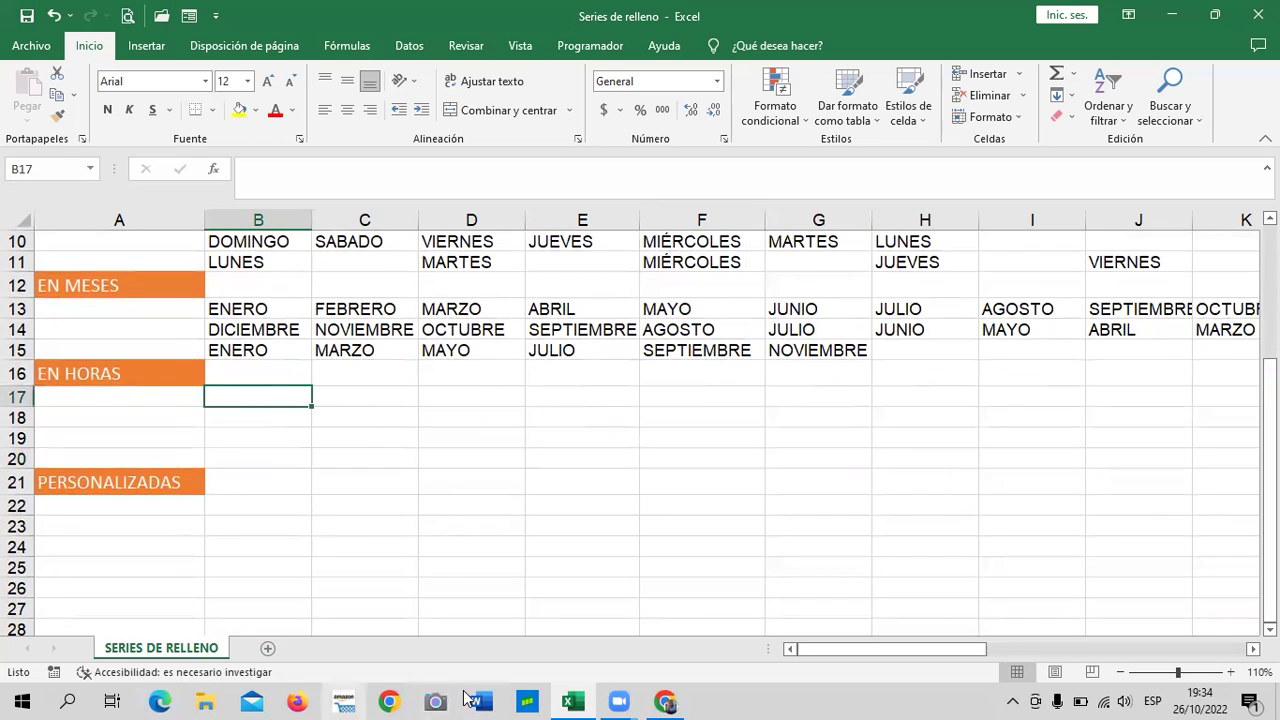
left_click(533, 452)
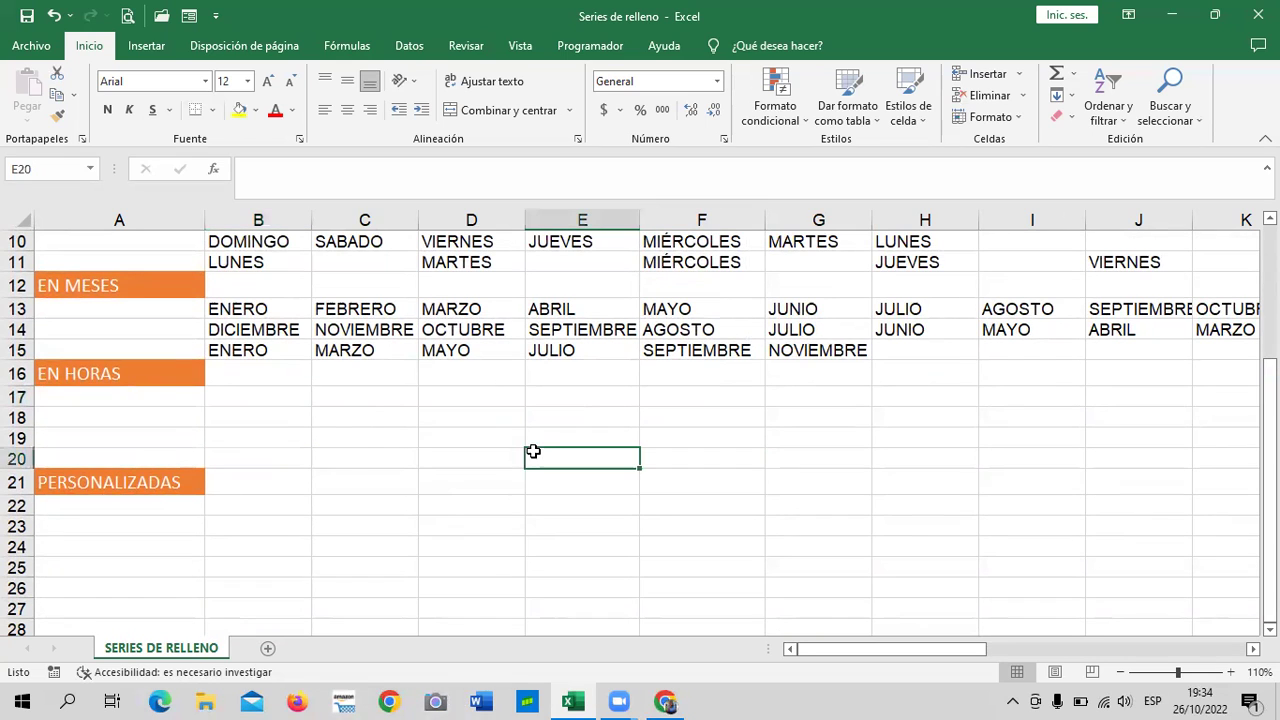
left_click(274, 406)
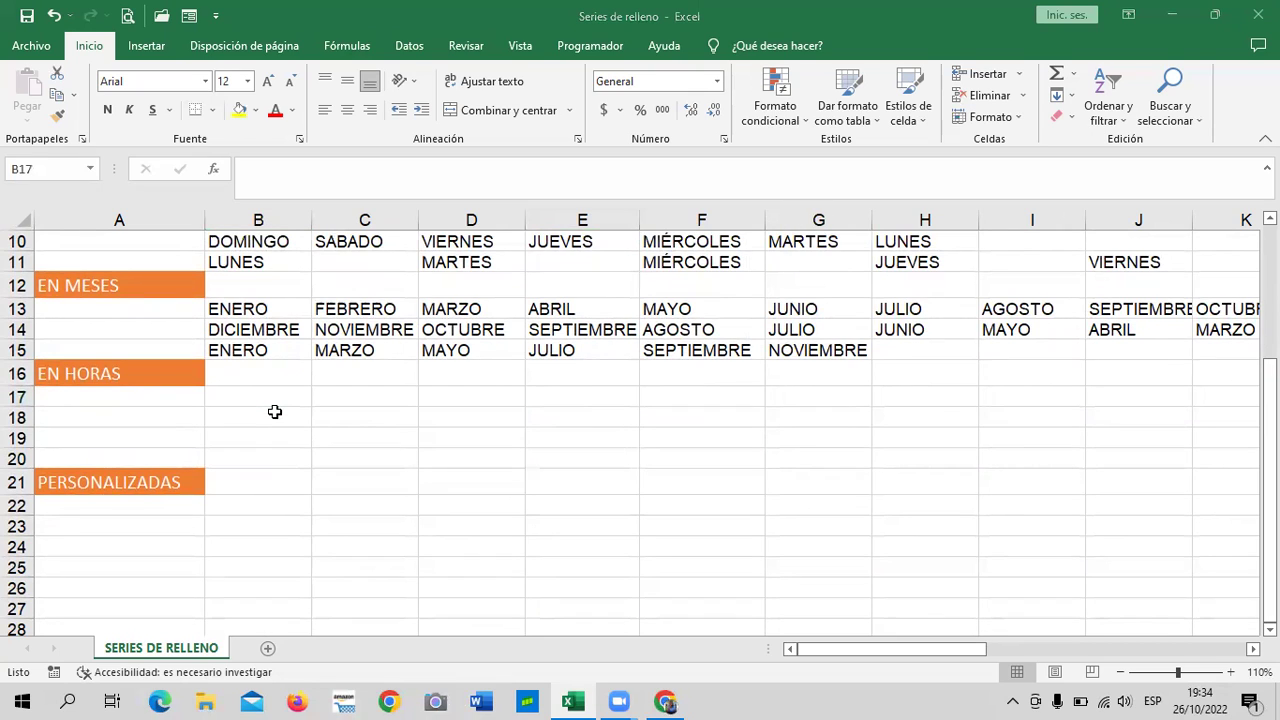
left_click(274, 400)
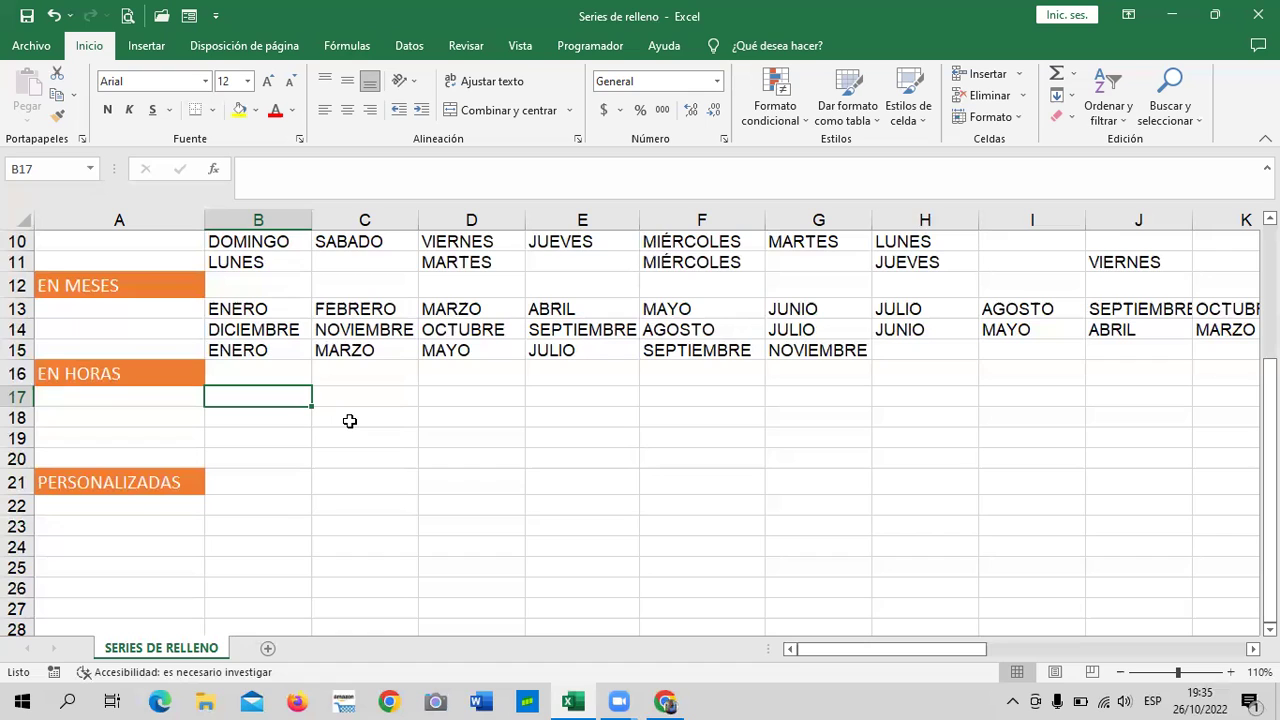
left_click(478, 434)
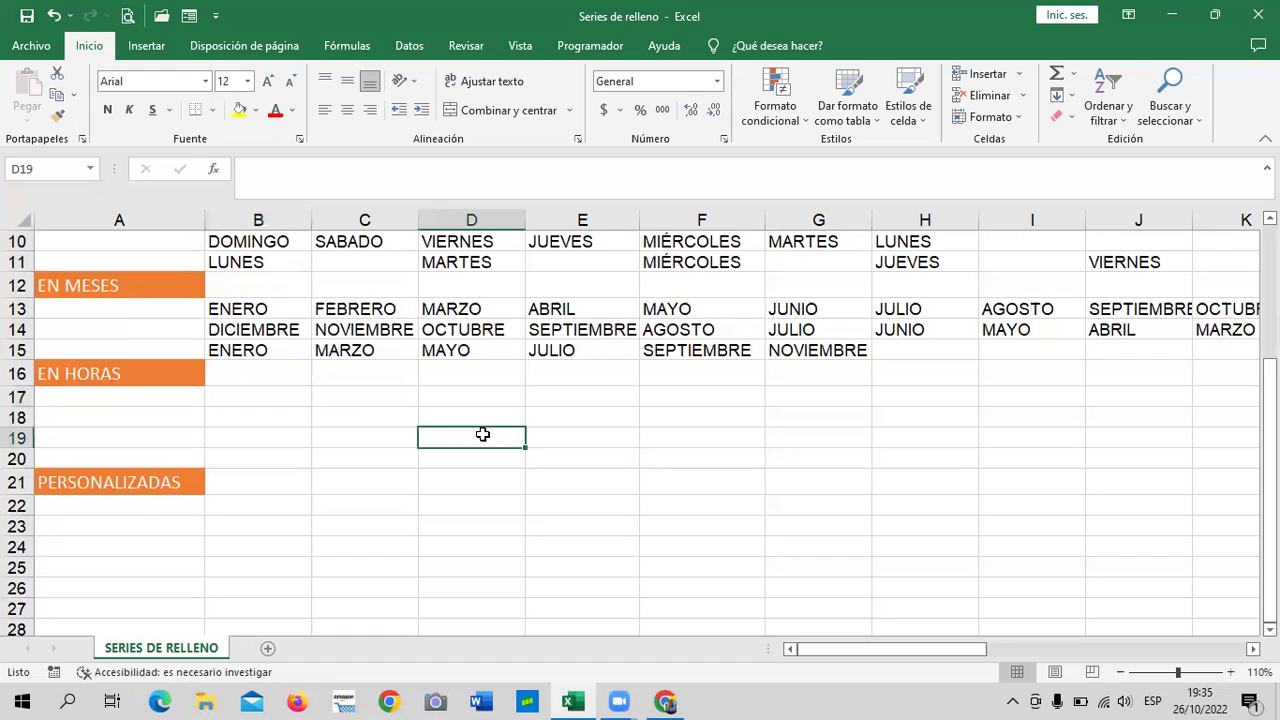
left_click(272, 396)
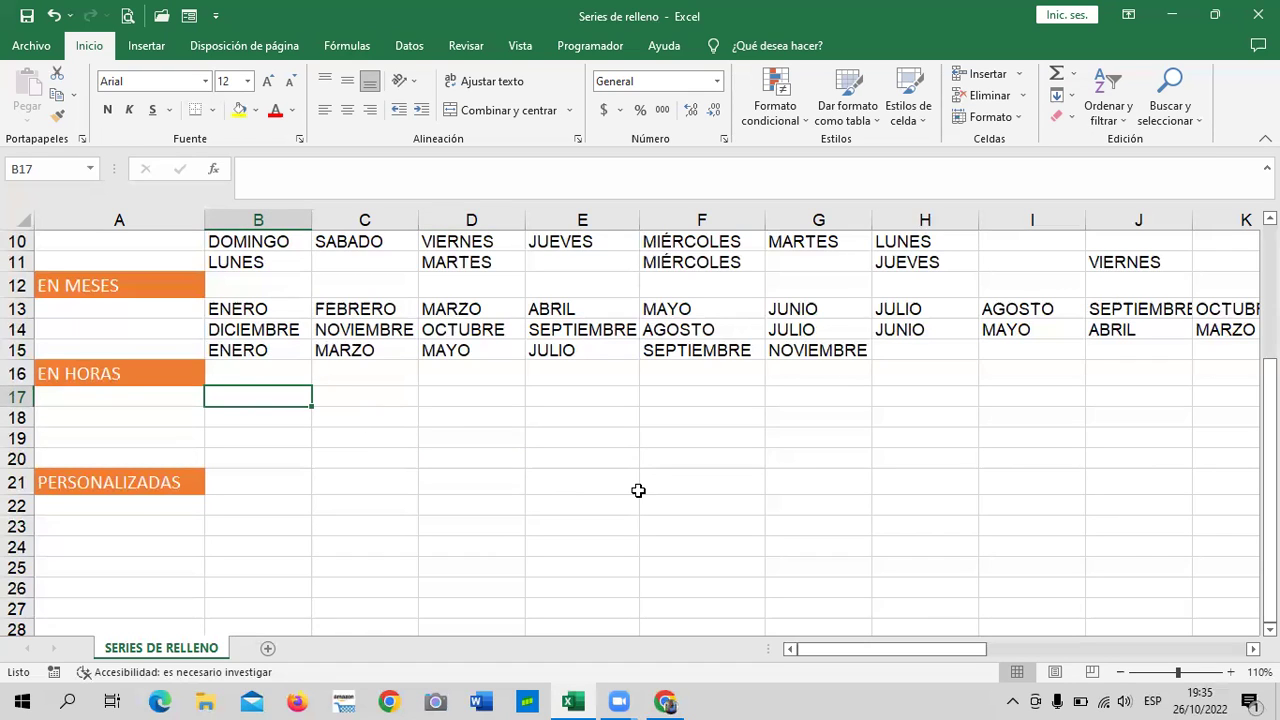
type("DIEMBRE")
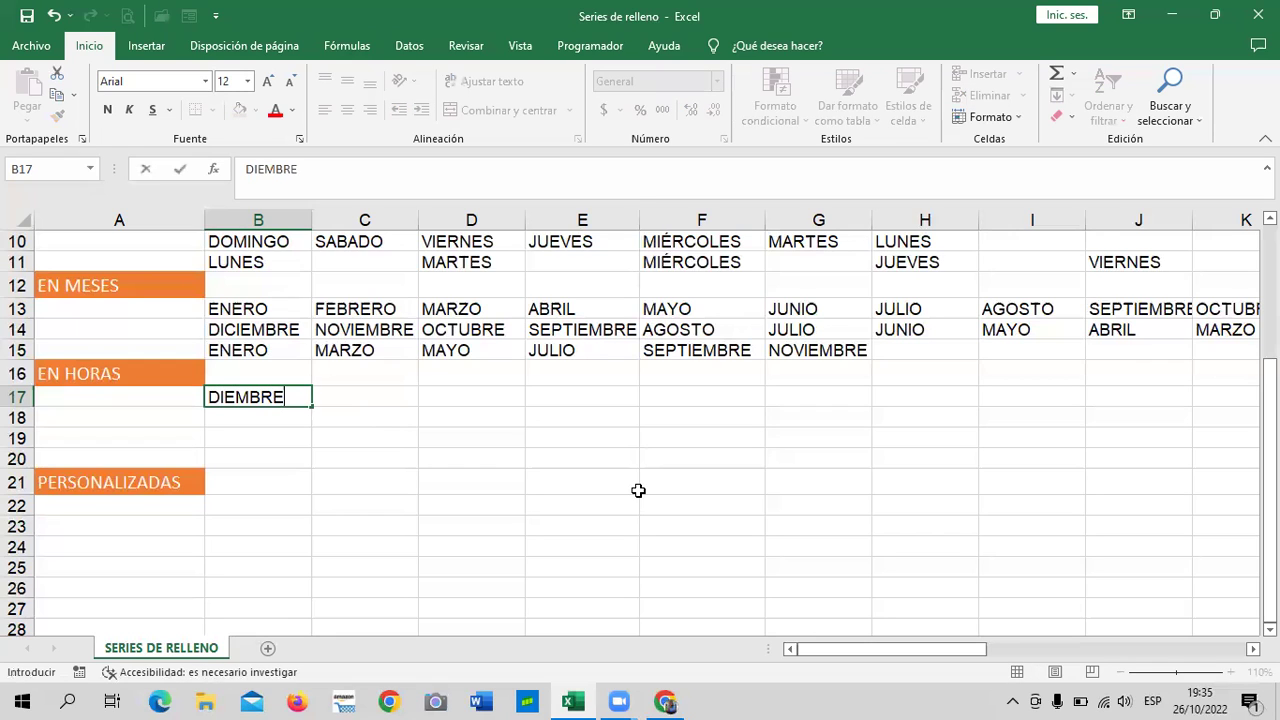
key("BackSpace")
key("BackSpace")
key("BackSpace")
key("BackSpace")
key("BackSpace")
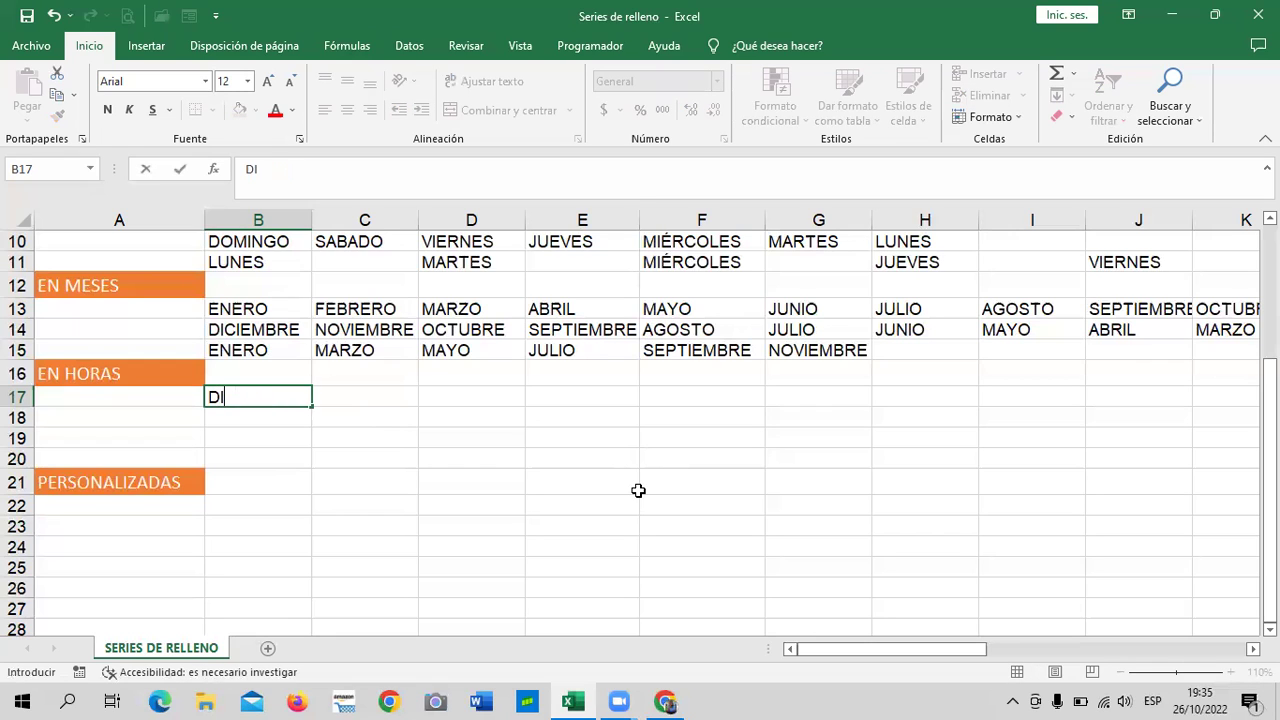
type("CIEMBRE")
key("Tab")
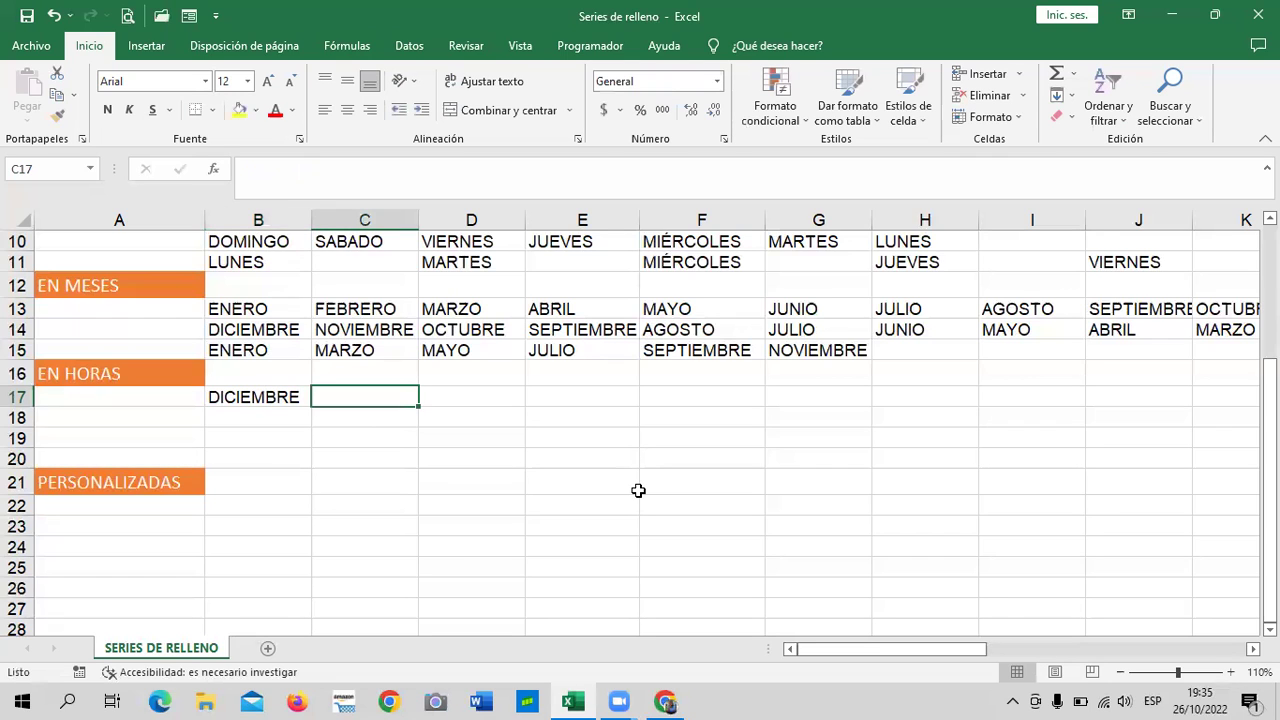
type("NO")
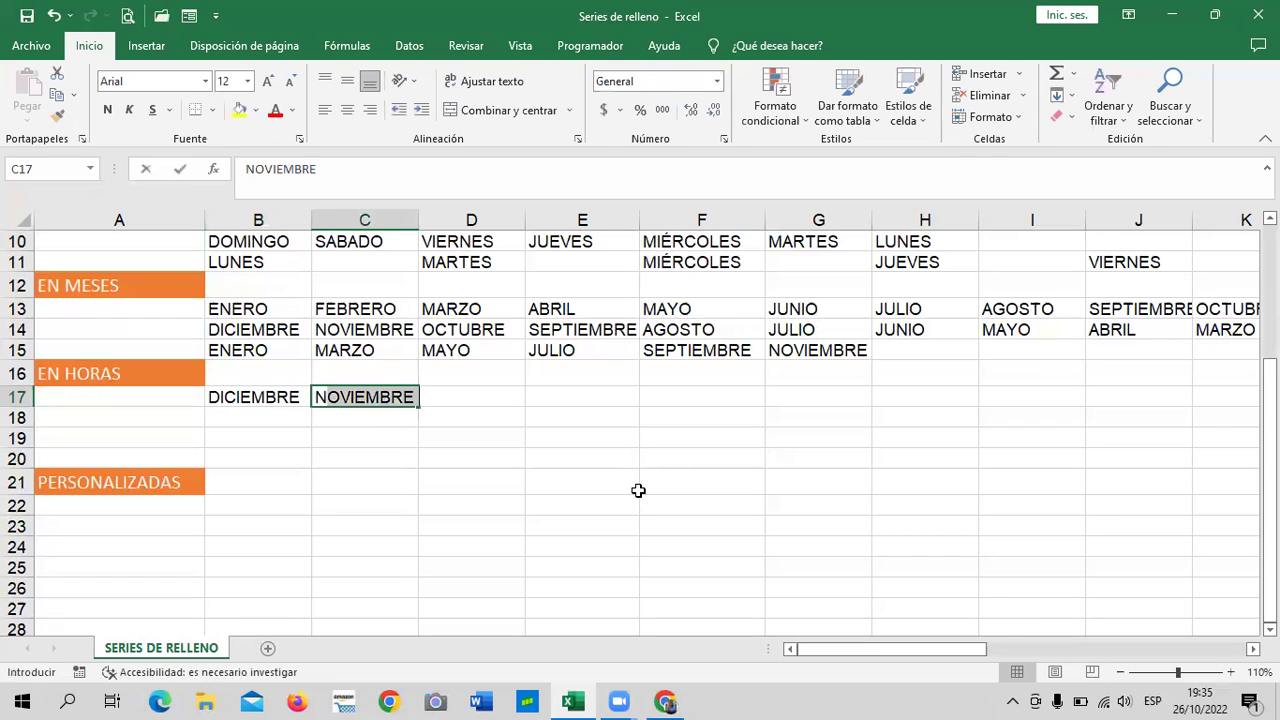
type("VIEMBRE")
left_click(638, 490)
left_click_drag(242, 395, 350, 397)
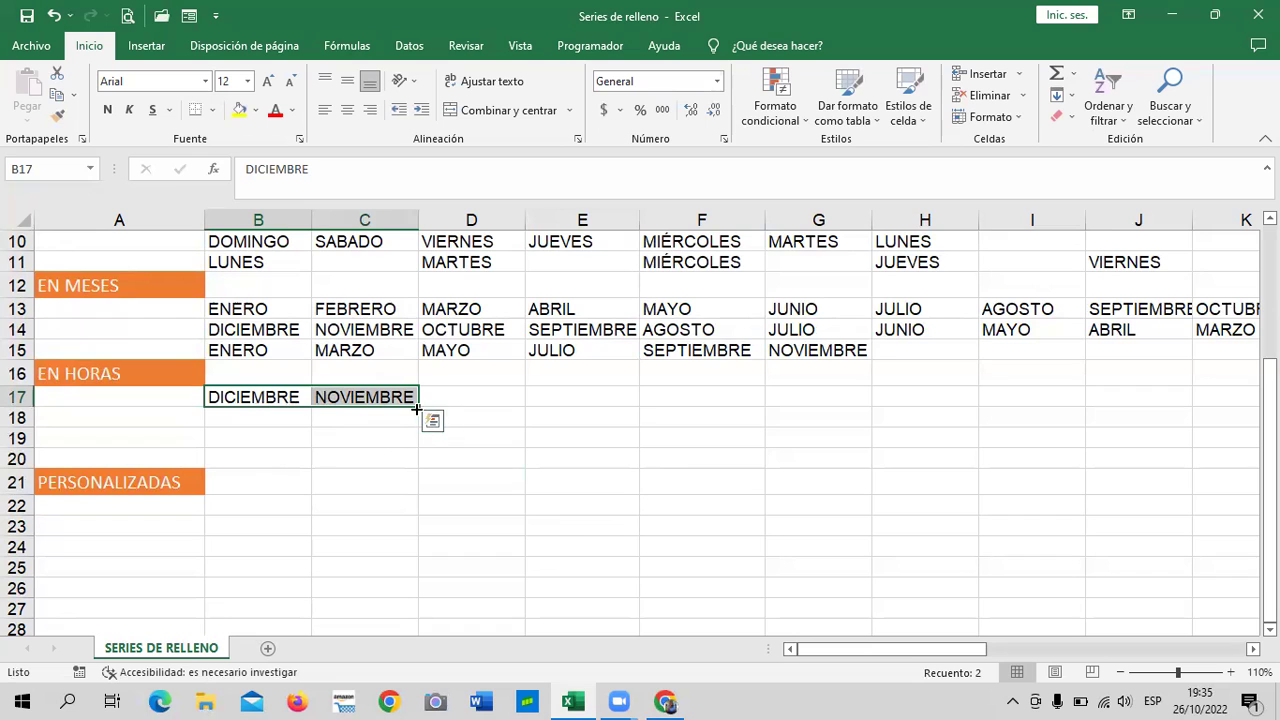
left_click_drag(416, 408, 956, 404)
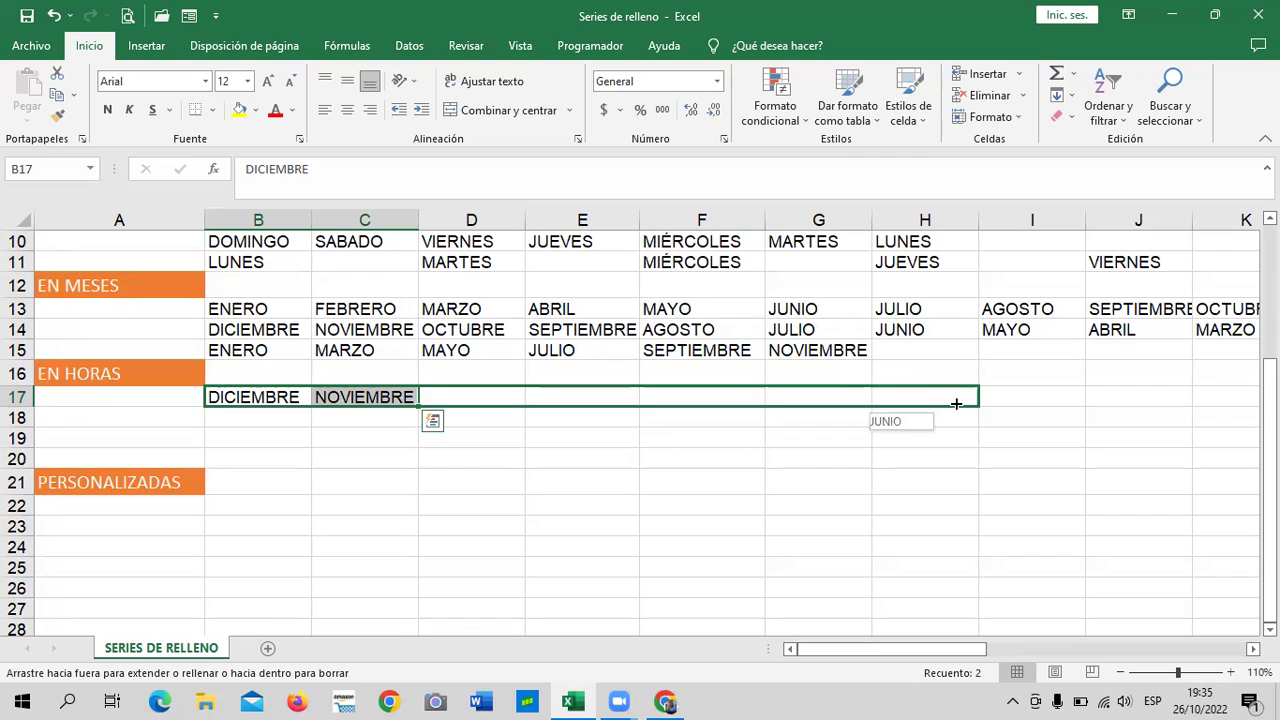
left_click_drag(956, 404, 956, 404)
left_click(710, 455)
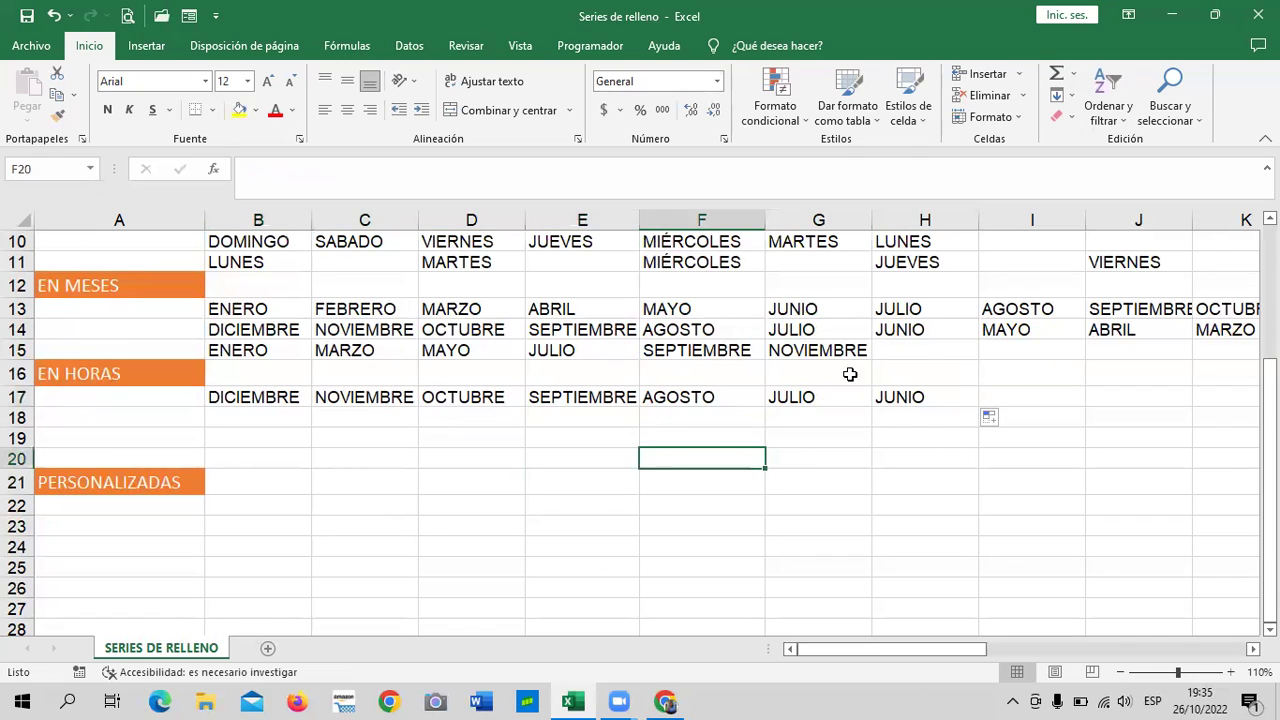
left_click(426, 481)
left_click(237, 392)
left_click(354, 391)
left_click(494, 400)
left_click_drag(268, 396, 940, 400)
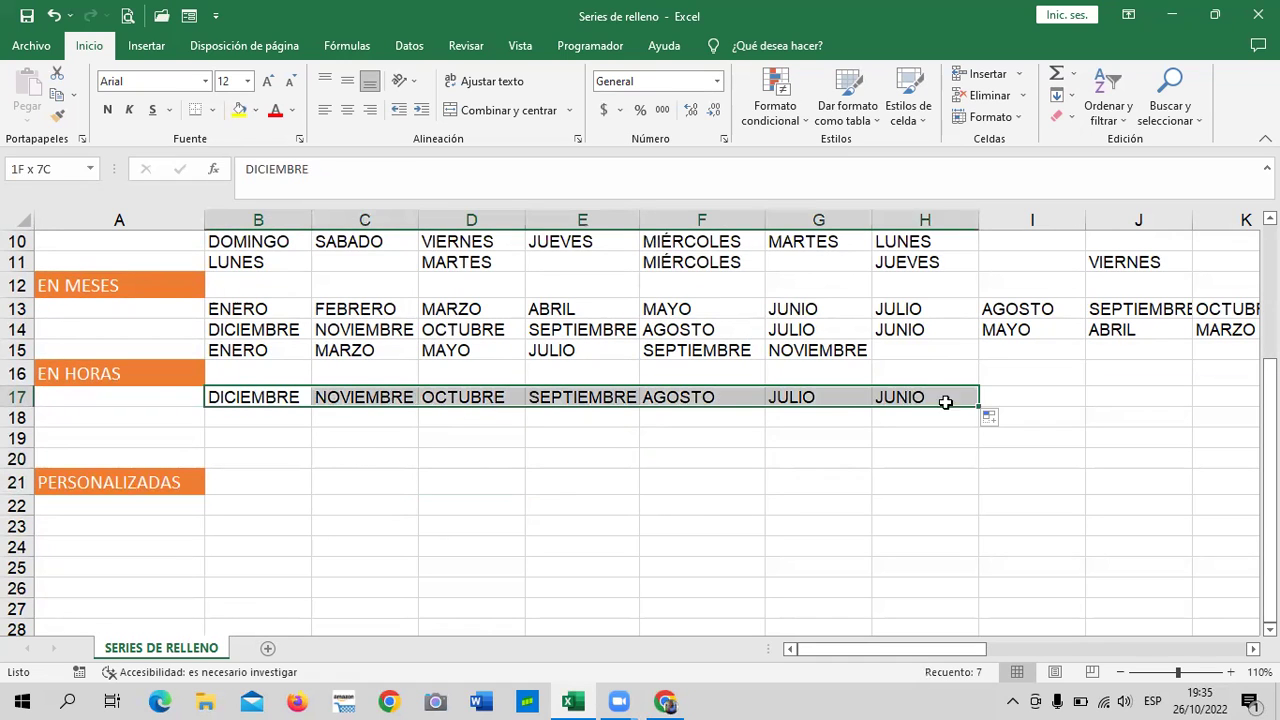
key("Delete")
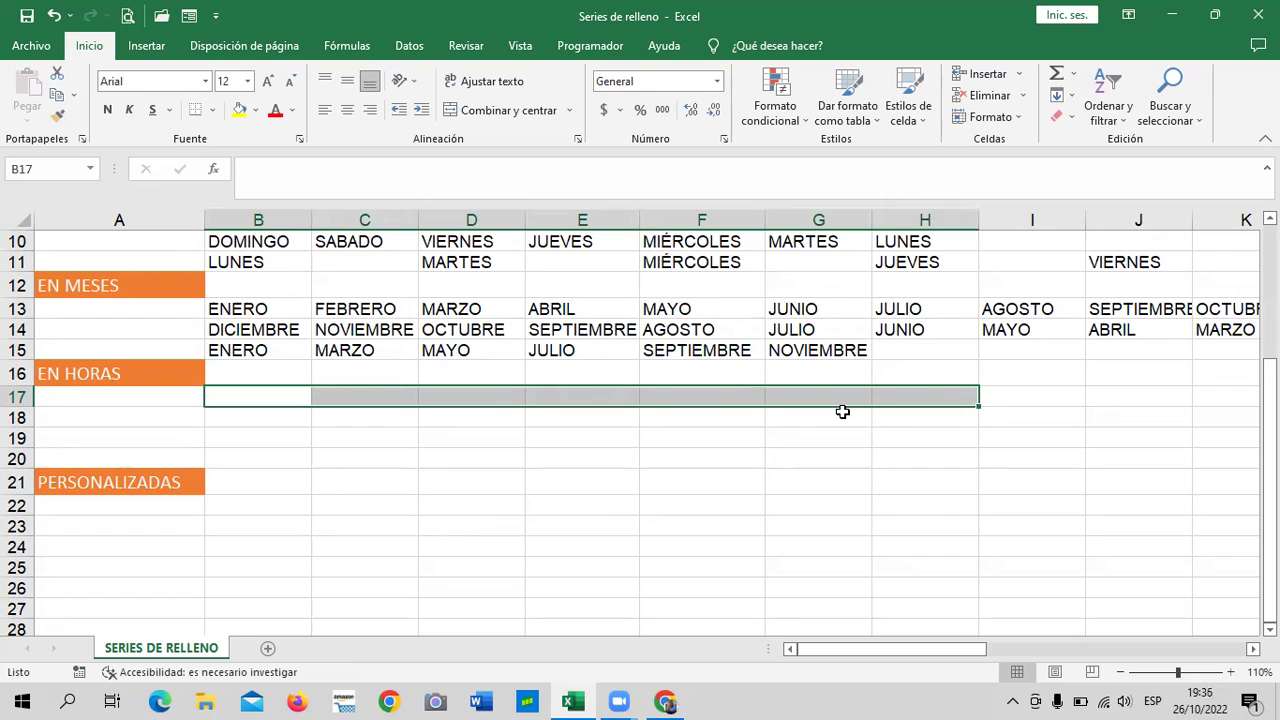
left_click(362, 471)
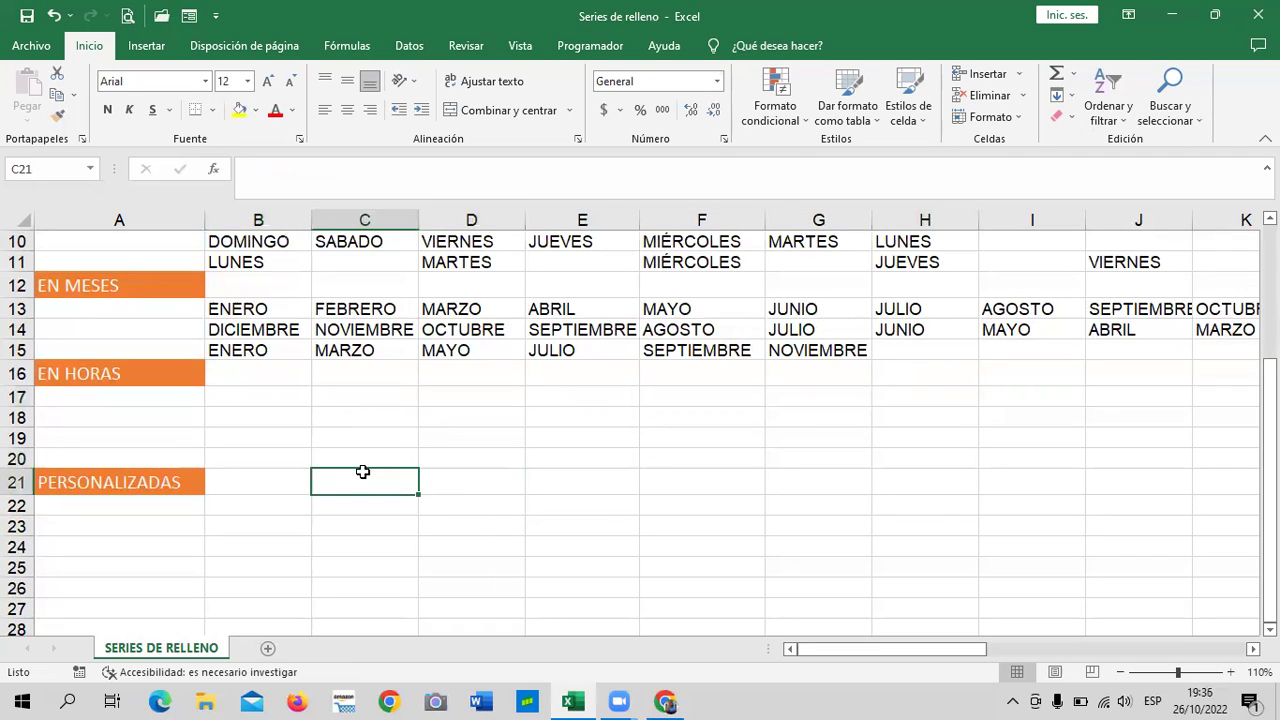
left_click(412, 690)
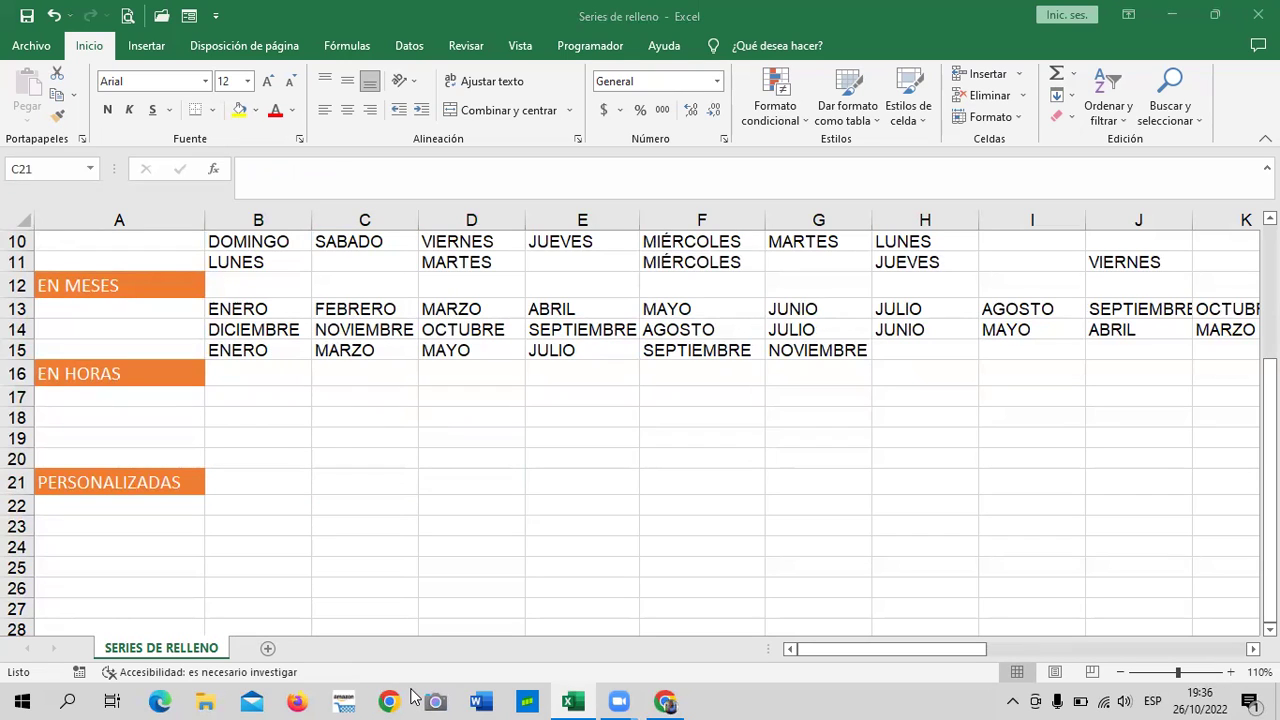
left_click(252, 397)
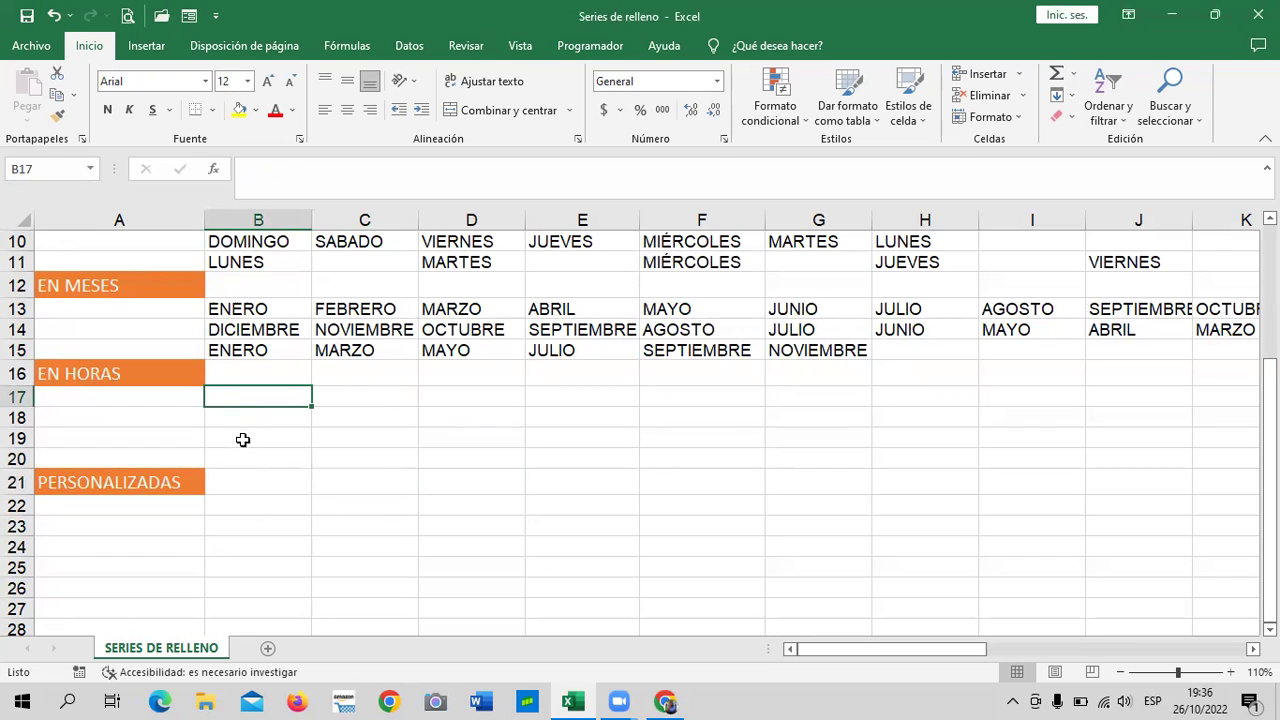
left_click(323, 434)
left_click(261, 412)
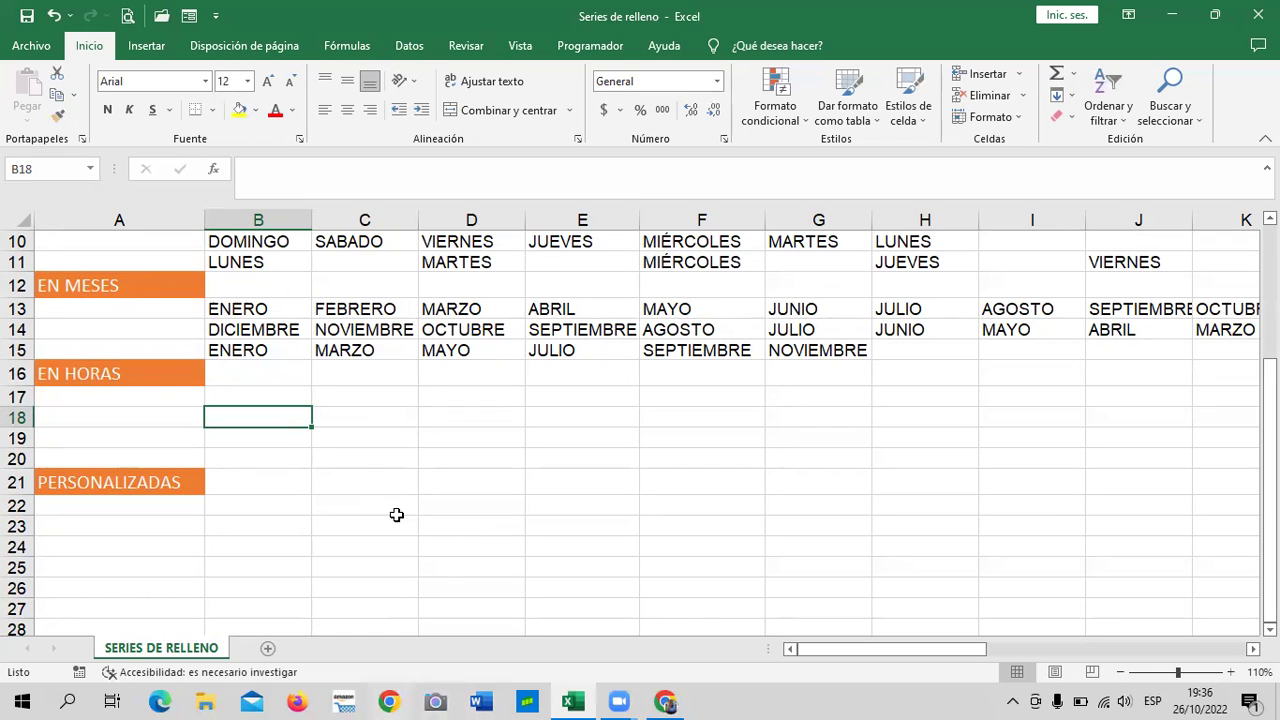
left_click(434, 474)
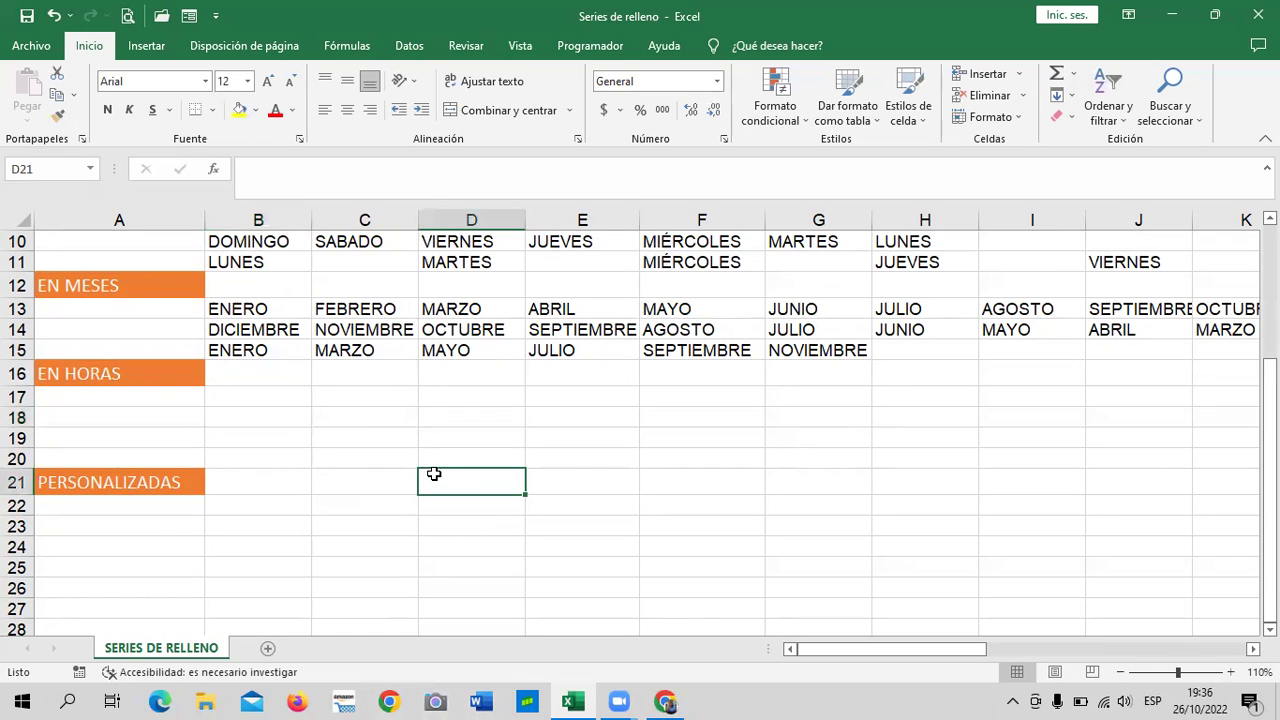
scroll(434, 474, "up", 3)
scroll(270, 480, "down", 2)
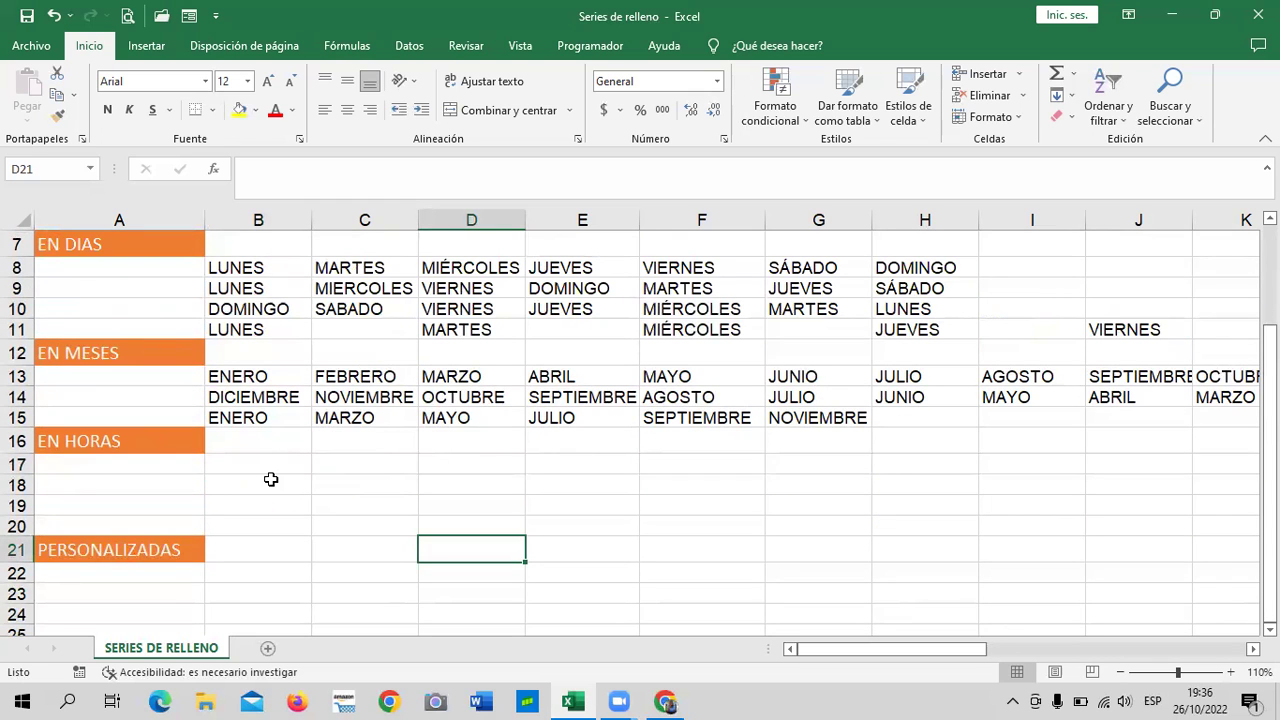
scroll(449, 529, "down", 1)
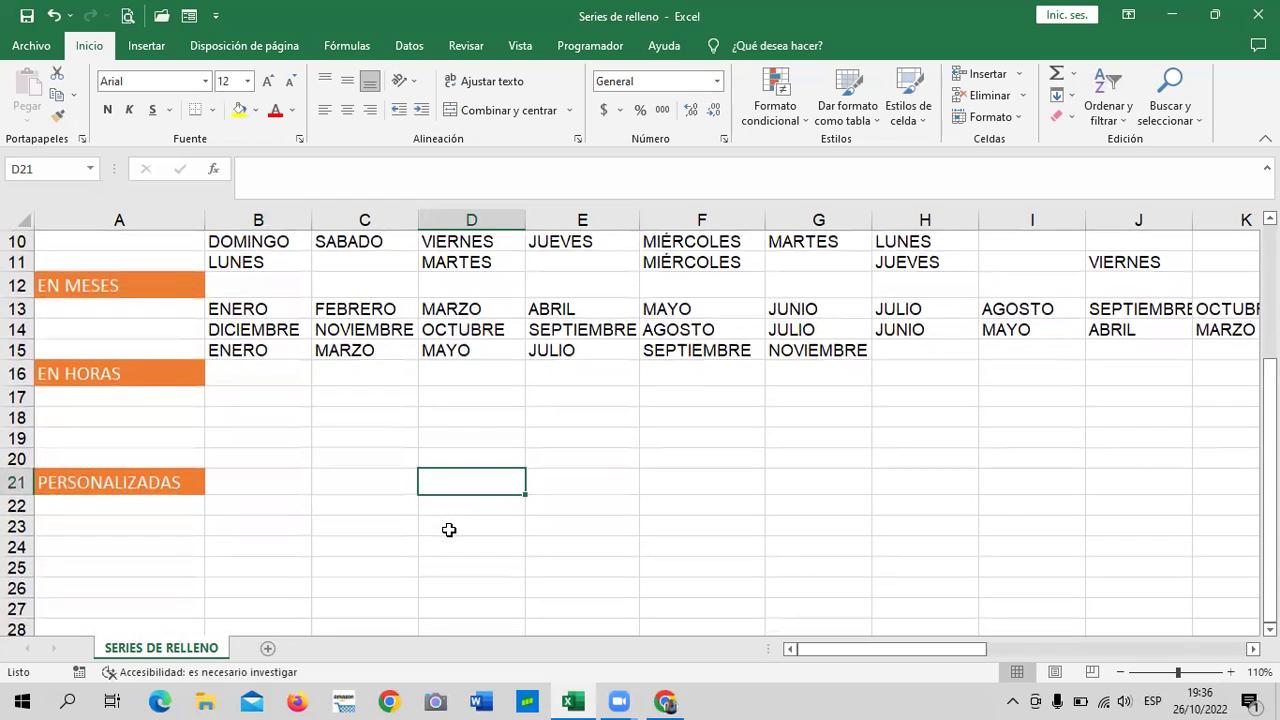
left_click(788, 445)
left_click(230, 396)
left_click(340, 480)
left_click(274, 404)
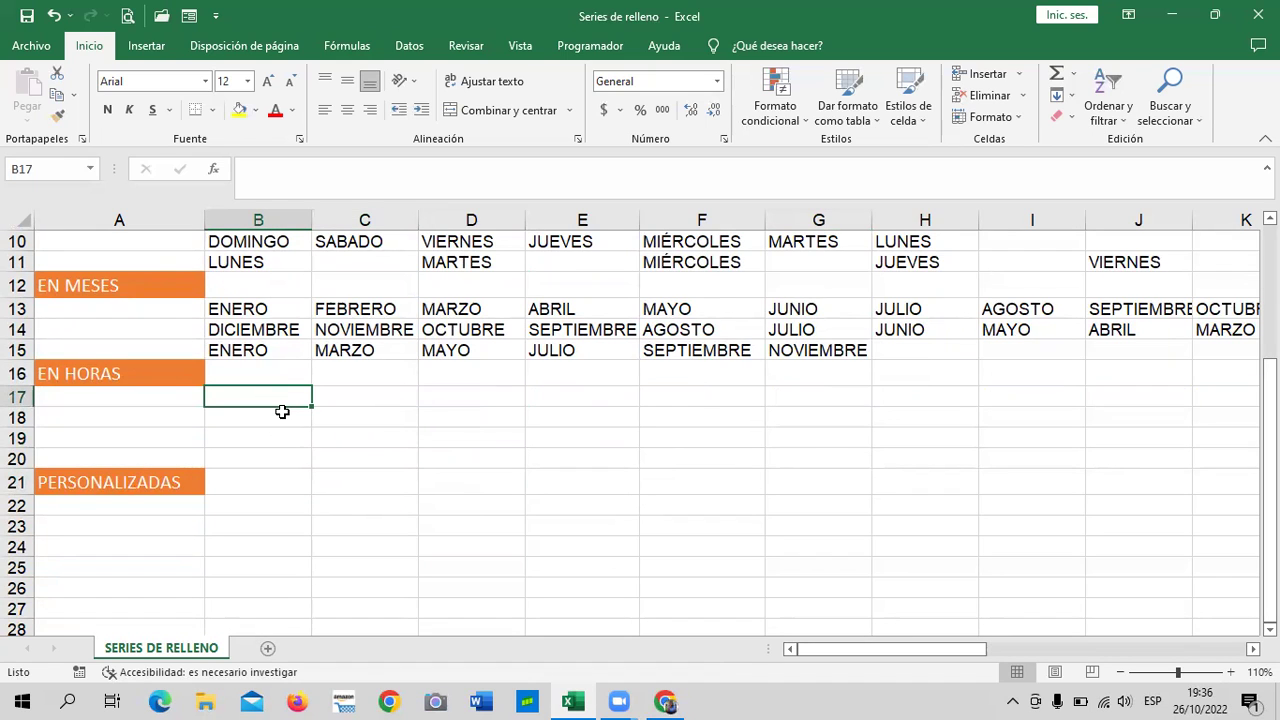
- Enter 08:00 in B17 and 09:00 in C17
type("8:")
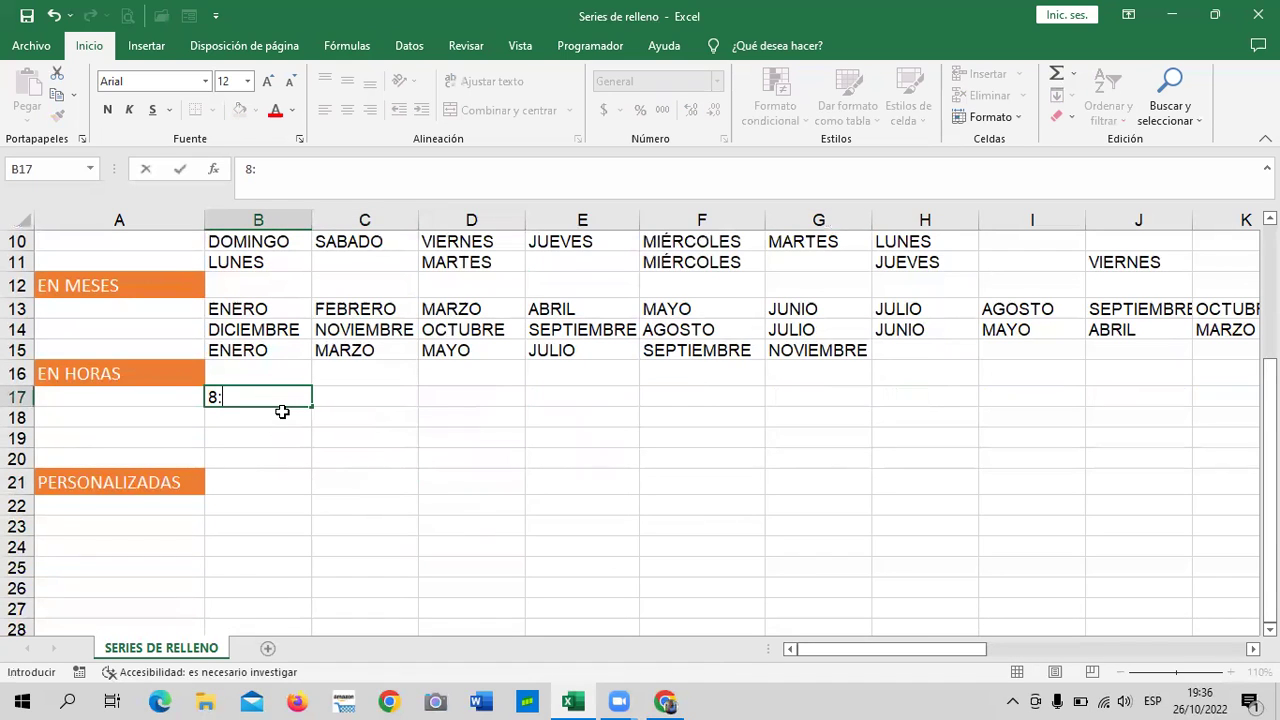
type("00")
left_click(428, 424)
left_click(340, 398)
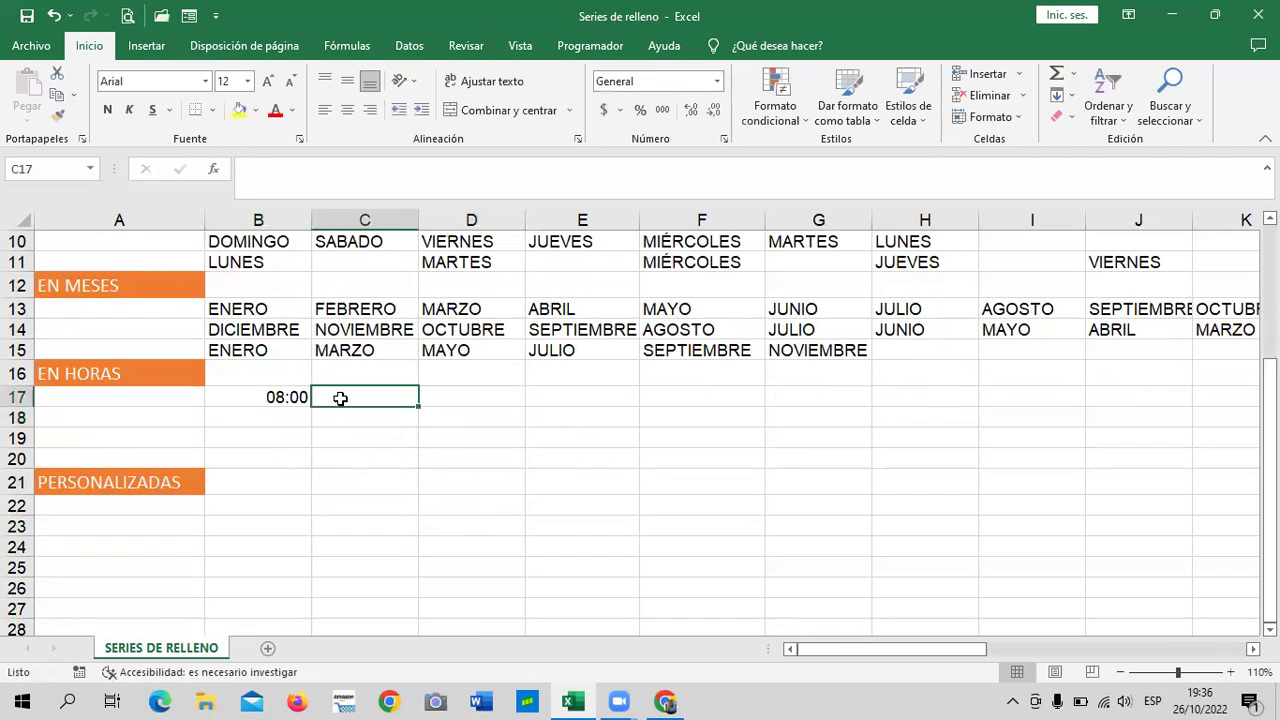
type("9")
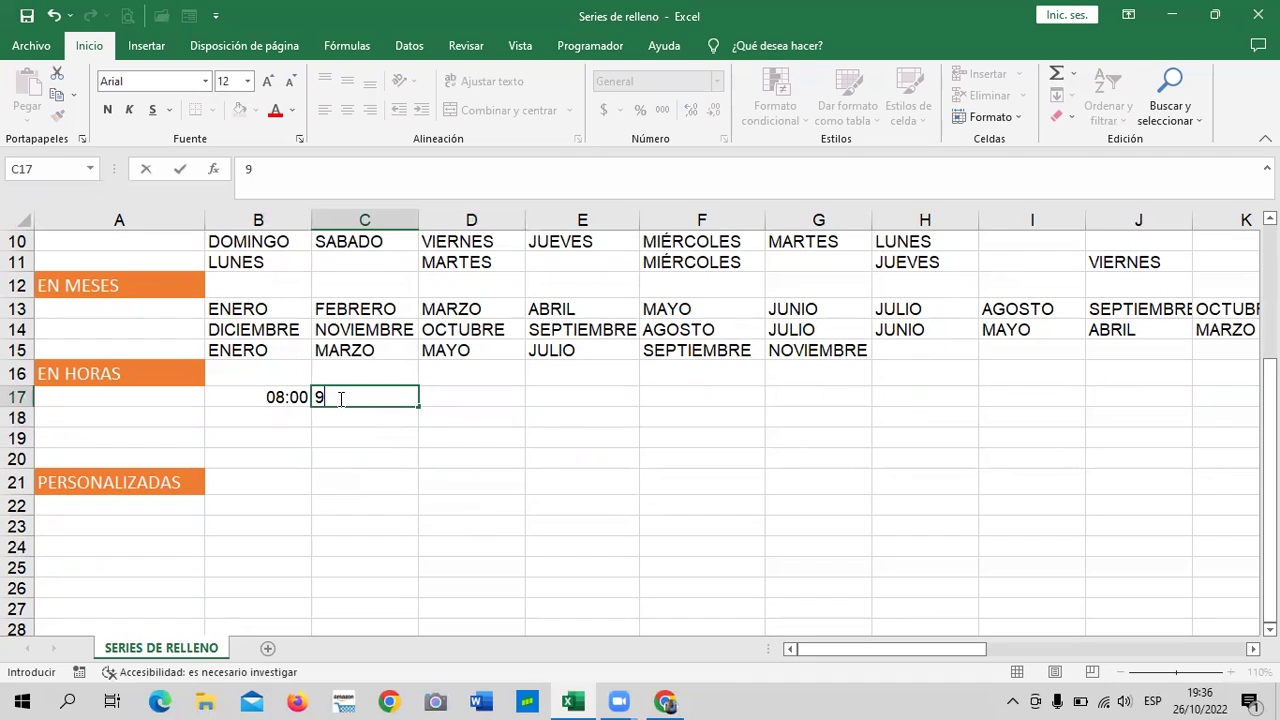
type(":00")
key("Return")
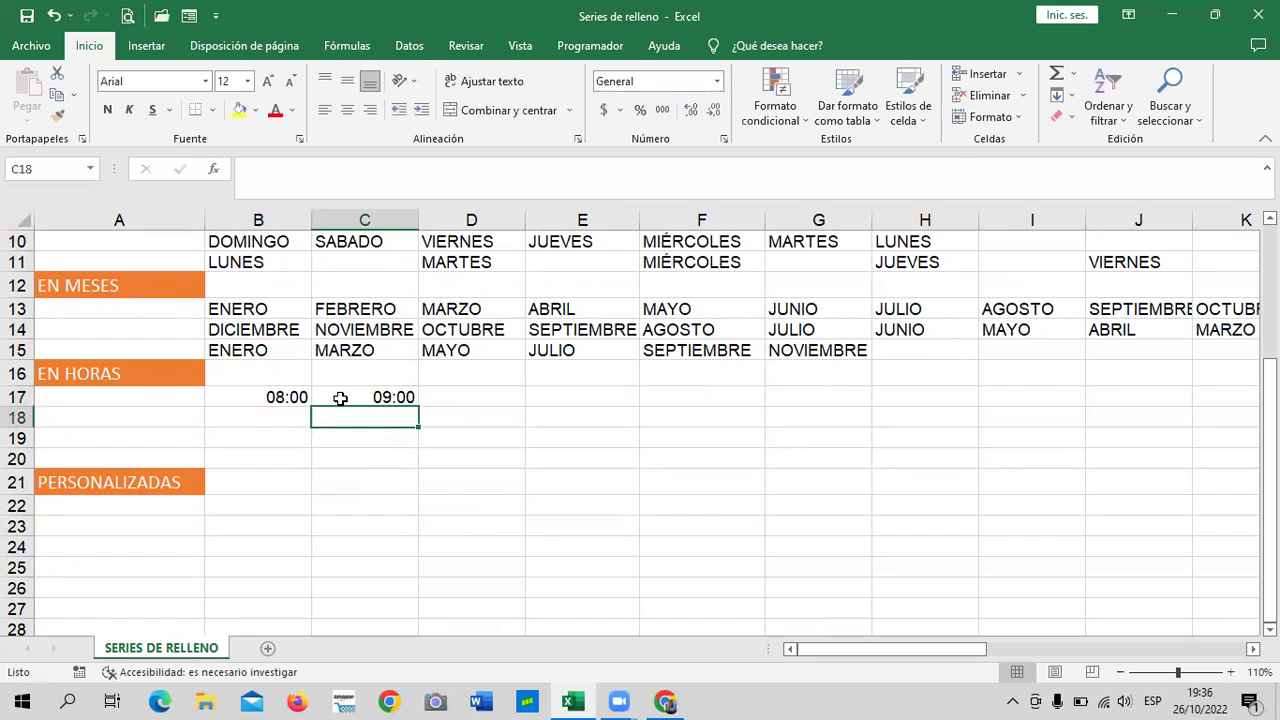
- Fill the hourly series across B17:K17, ending at 17:00
left_click(471, 436)
left_click_drag(298, 399, 828, 400)
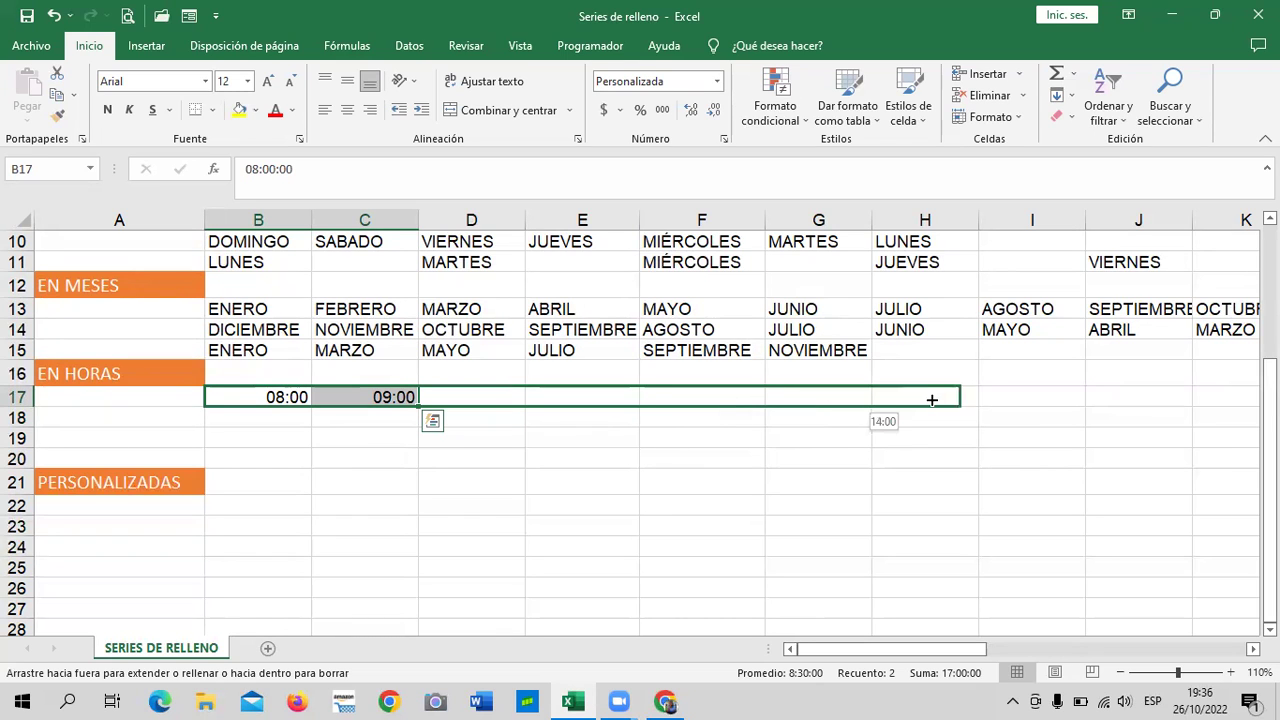
mouse_move(828, 400)
left_mouse_down()
mouse_move(1160, 403)
mouse_move(846, 411)
mouse_move(980, 403)
left_mouse_up()
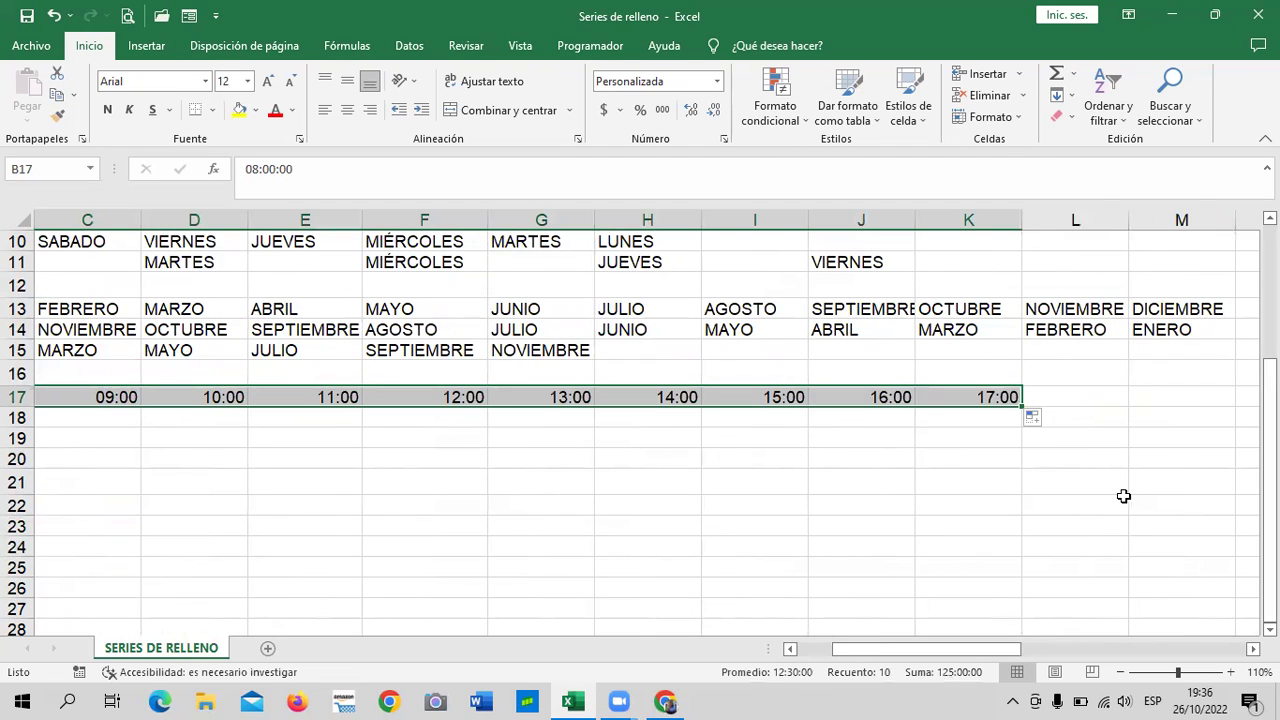
scroll(1168, 552, "left", 3)
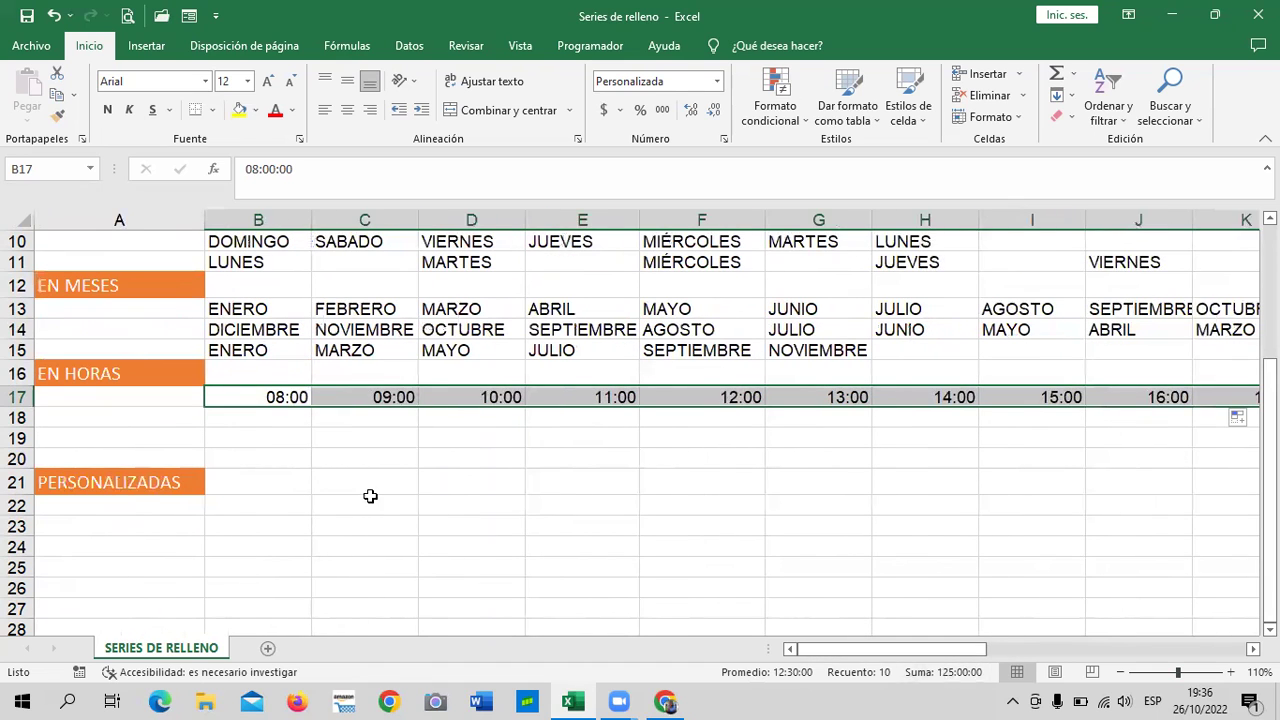
left_click(457, 503)
- Enter 08:30 in B18 to start the next series
left_click(251, 420)
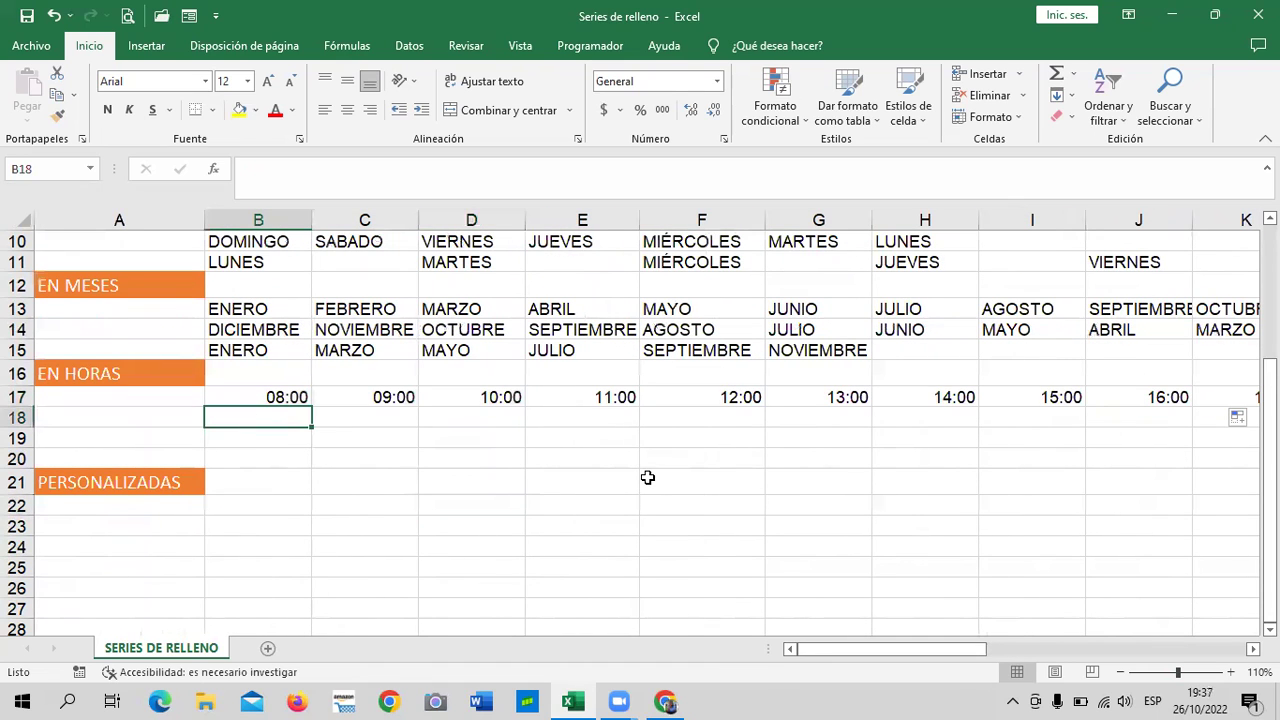
type("8:")
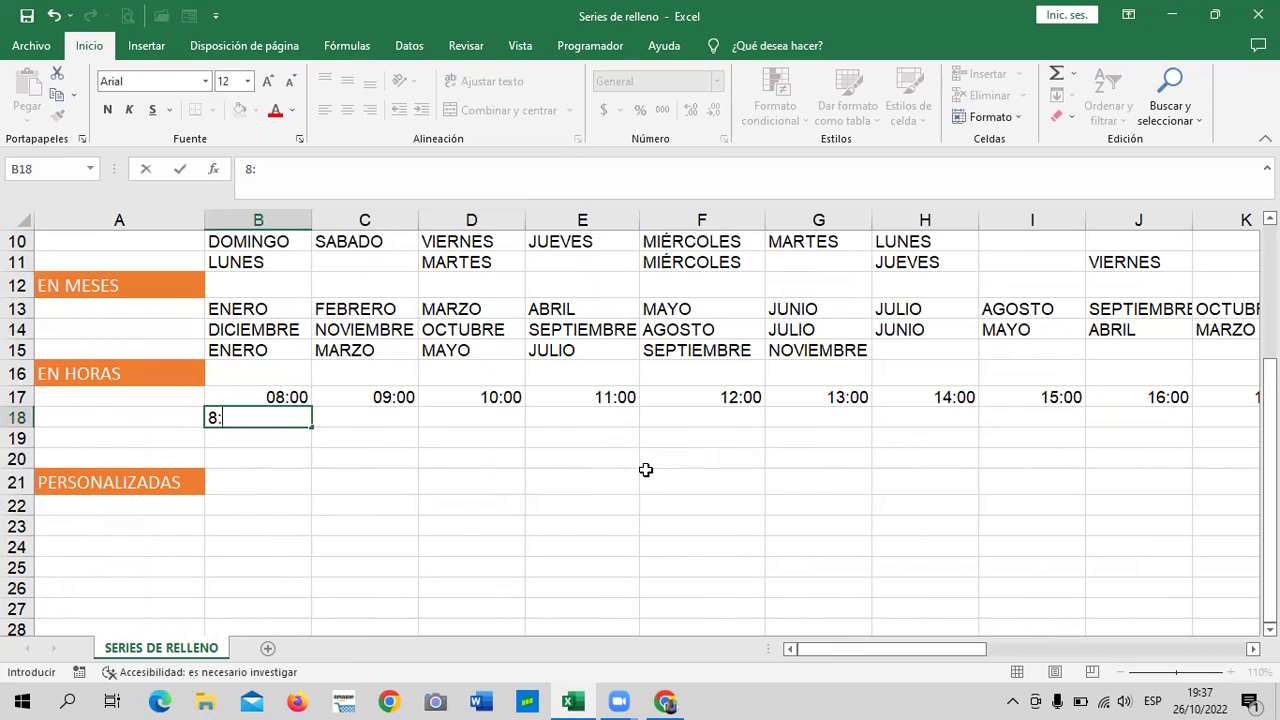
type("30")
key("Return")
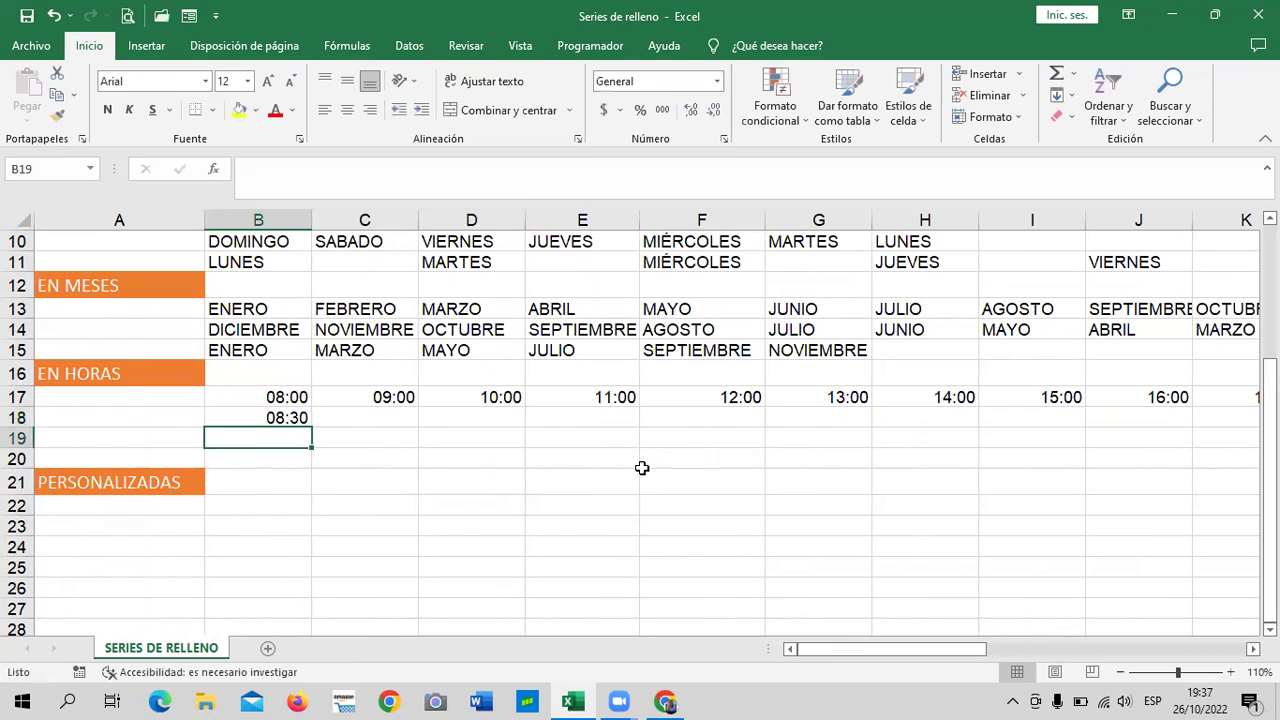
- Enter 09:00 in C18 after the 08:30 start in B18
left_click(353, 470)
left_click(284, 418)
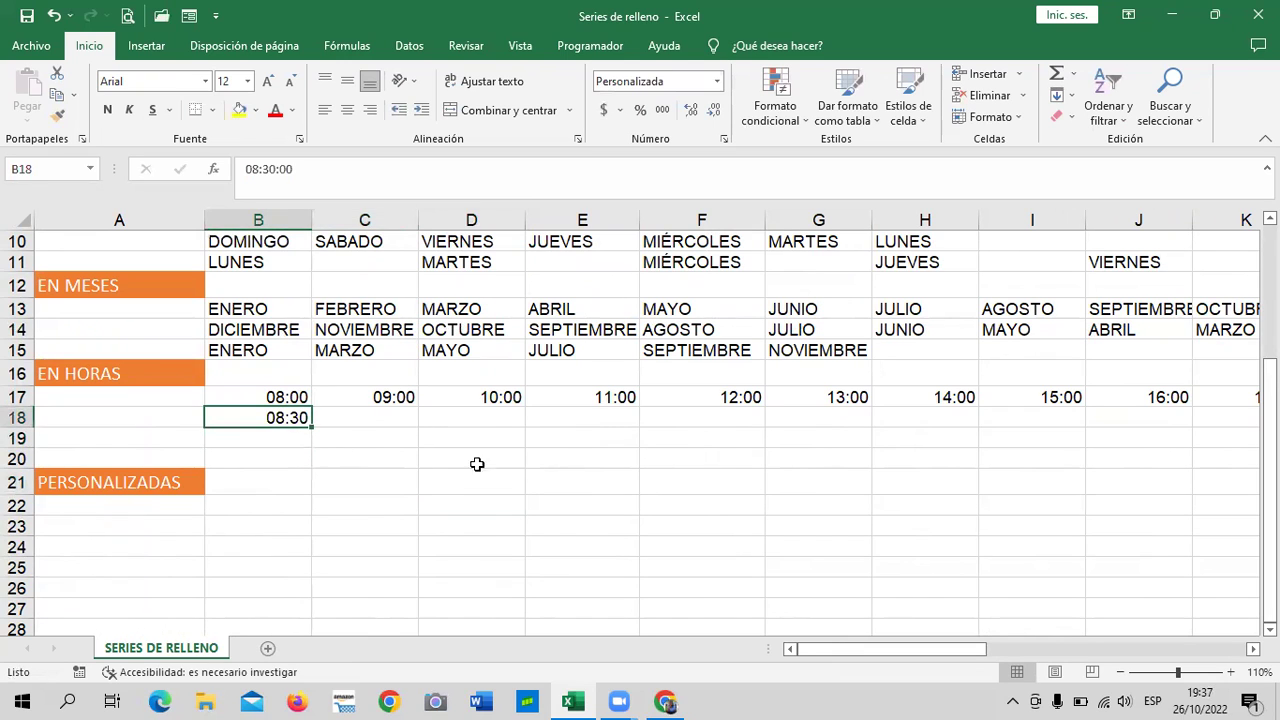
left_click(396, 418)
type("9:00")
key("Return")
- Fill the half-hour series across B18:J18, ending at 12:30
left_click(424, 440)
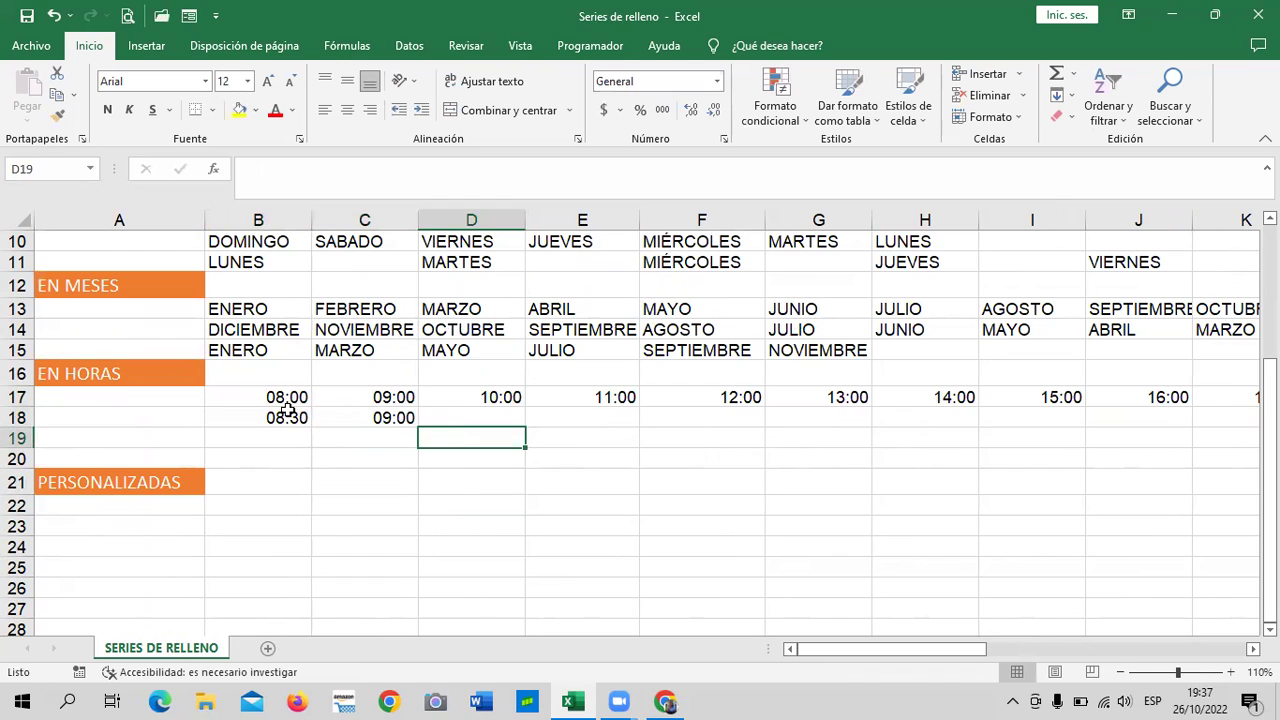
left_click_drag(287, 412, 374, 417)
mouse_move(455, 426)
left_mouse_down()
mouse_move(838, 442)
mouse_move(1149, 423)
left_mouse_up()
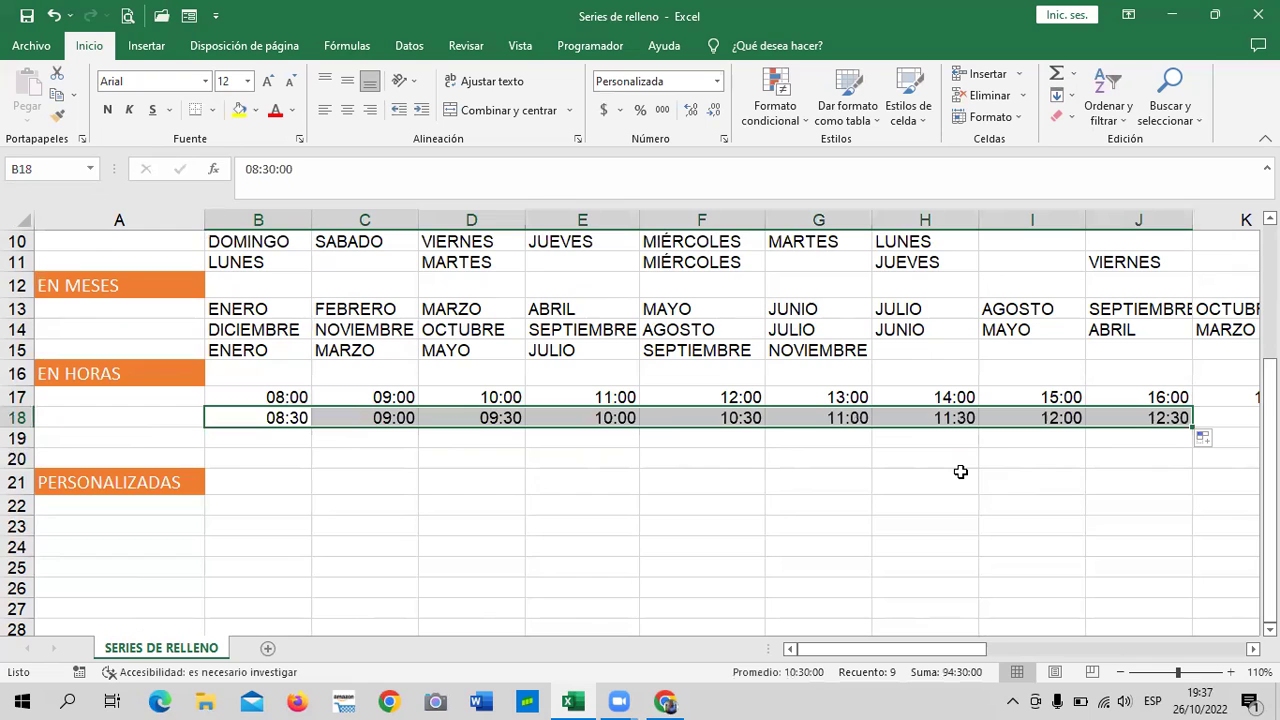
left_click(526, 508)
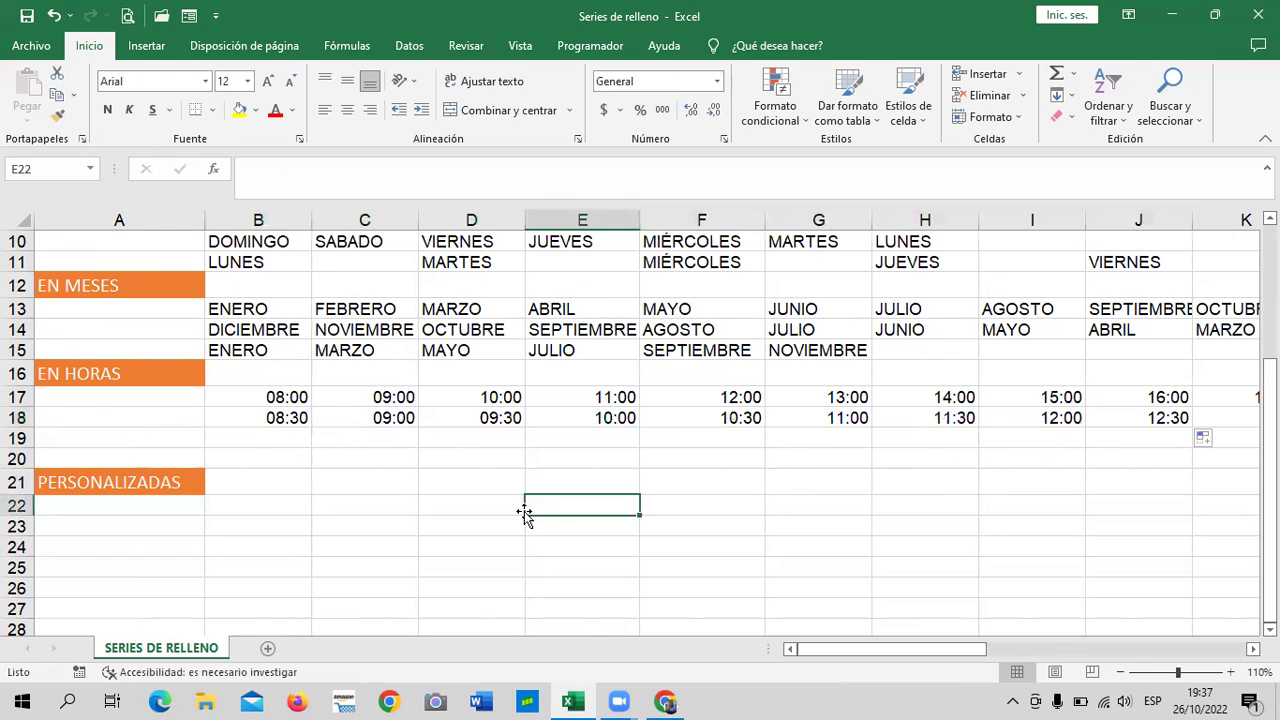
left_click(290, 440)
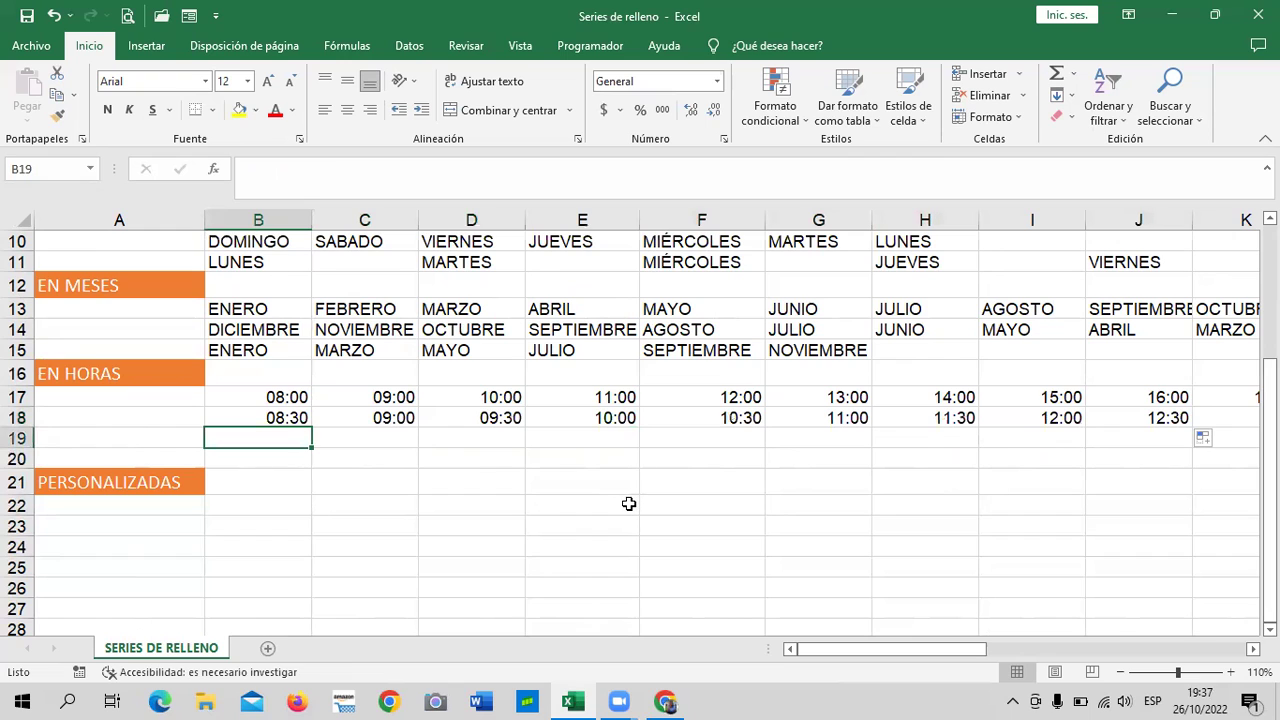
- Enter 08:15 in B19 and 08:30 in C19
type("8:")
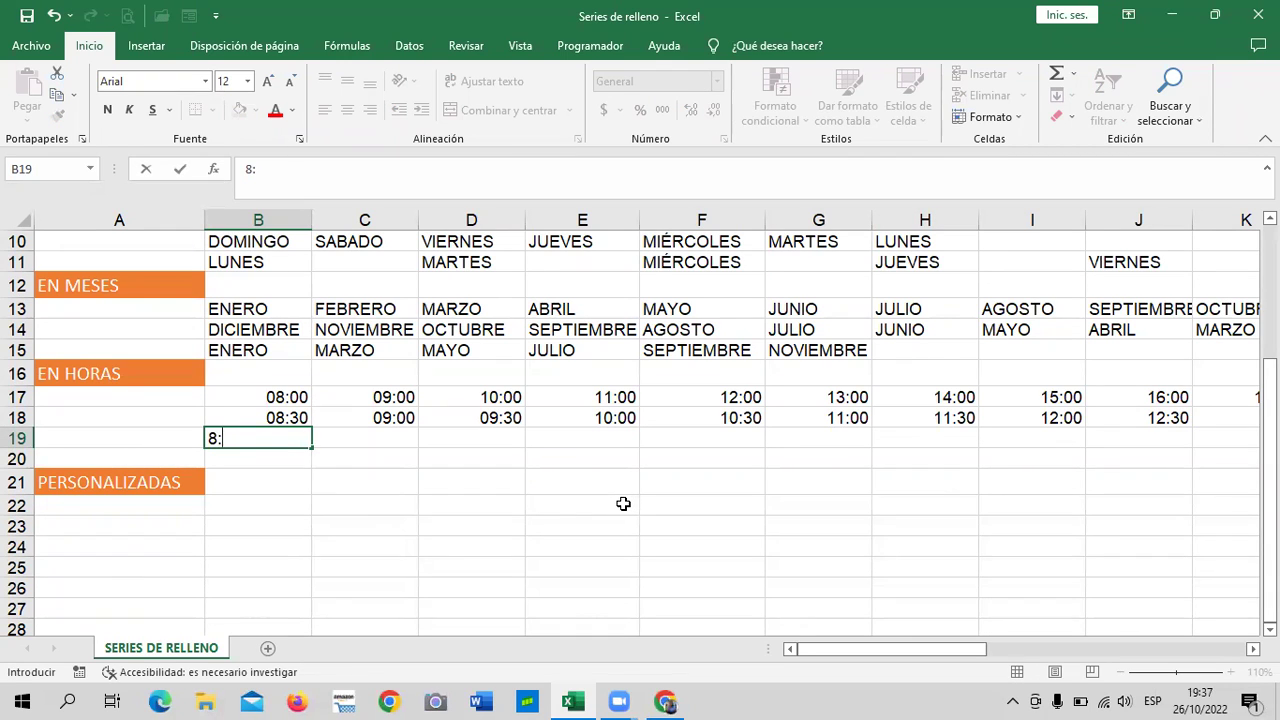
type("15")
left_click(560, 505)
left_click(390, 456)
left_click(378, 437)
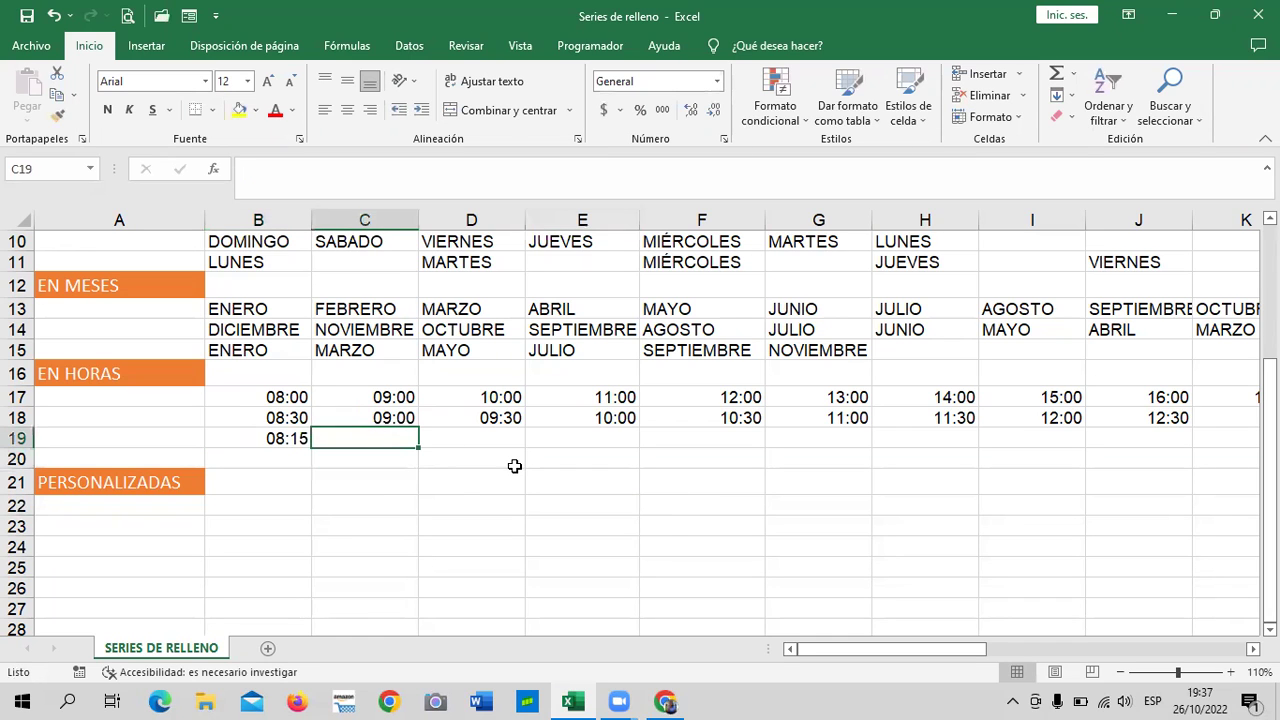
type("8:30")
key("Return")
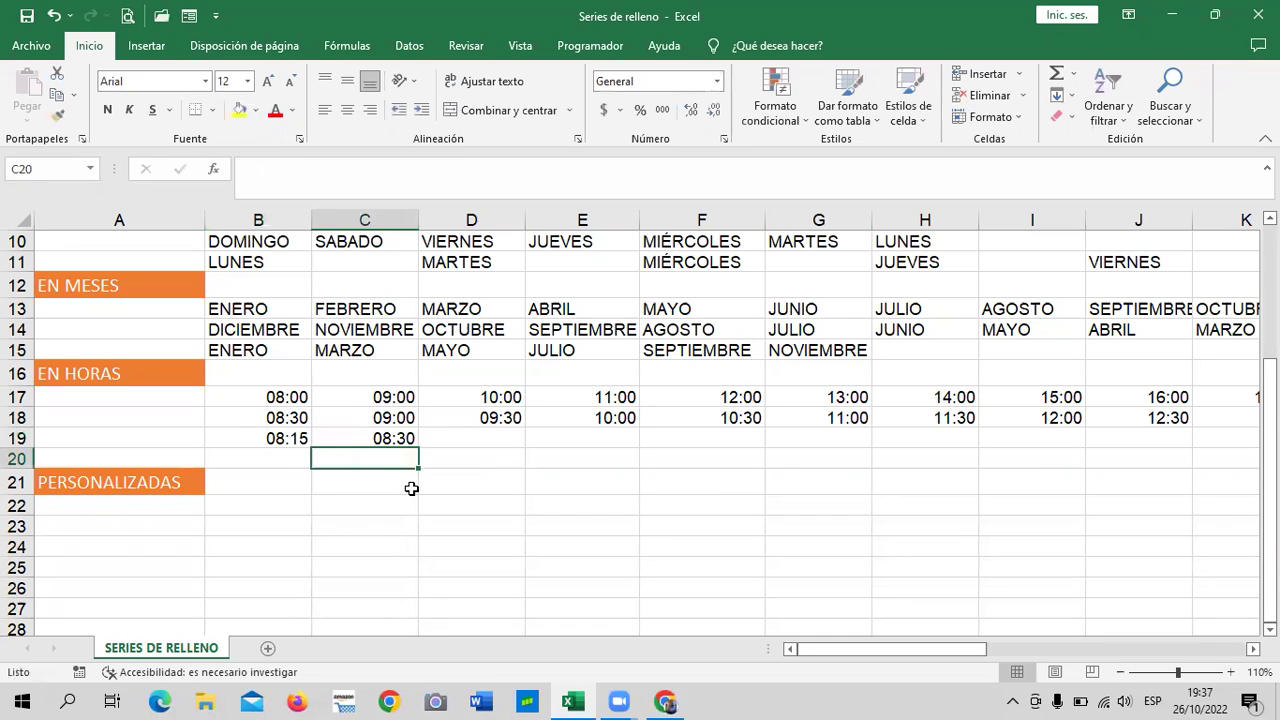
- Fill the quarter-hour series rightward along row 19 to 10:30
left_click_drag(257, 437, 589, 438)
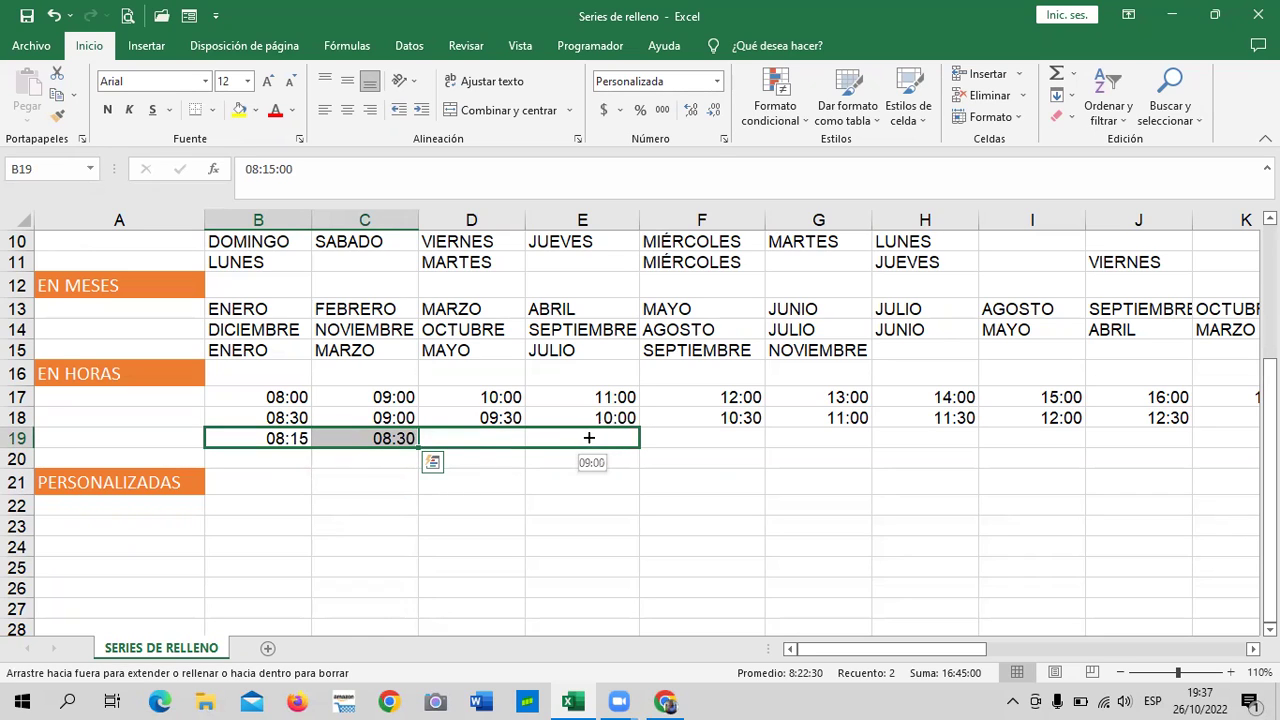
left_click_drag(693, 436, 1240, 445)
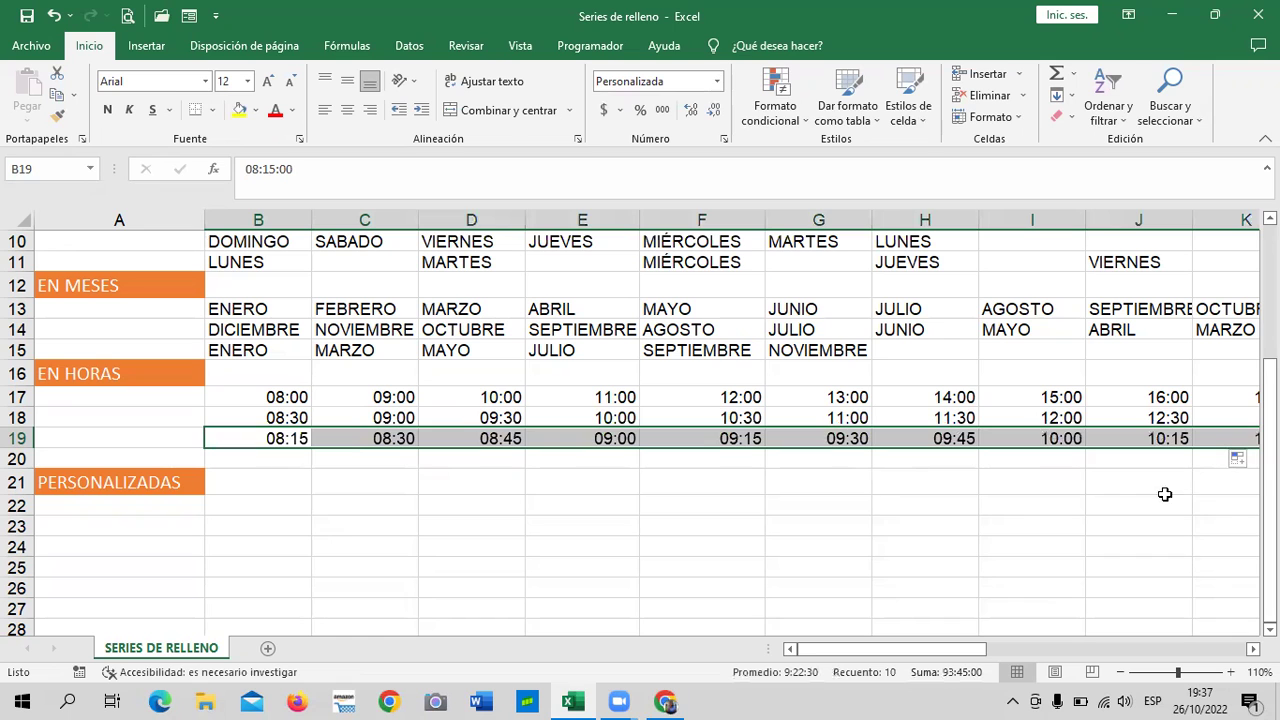
left_click(1110, 504)
scroll(1016, 592, "right", 5)
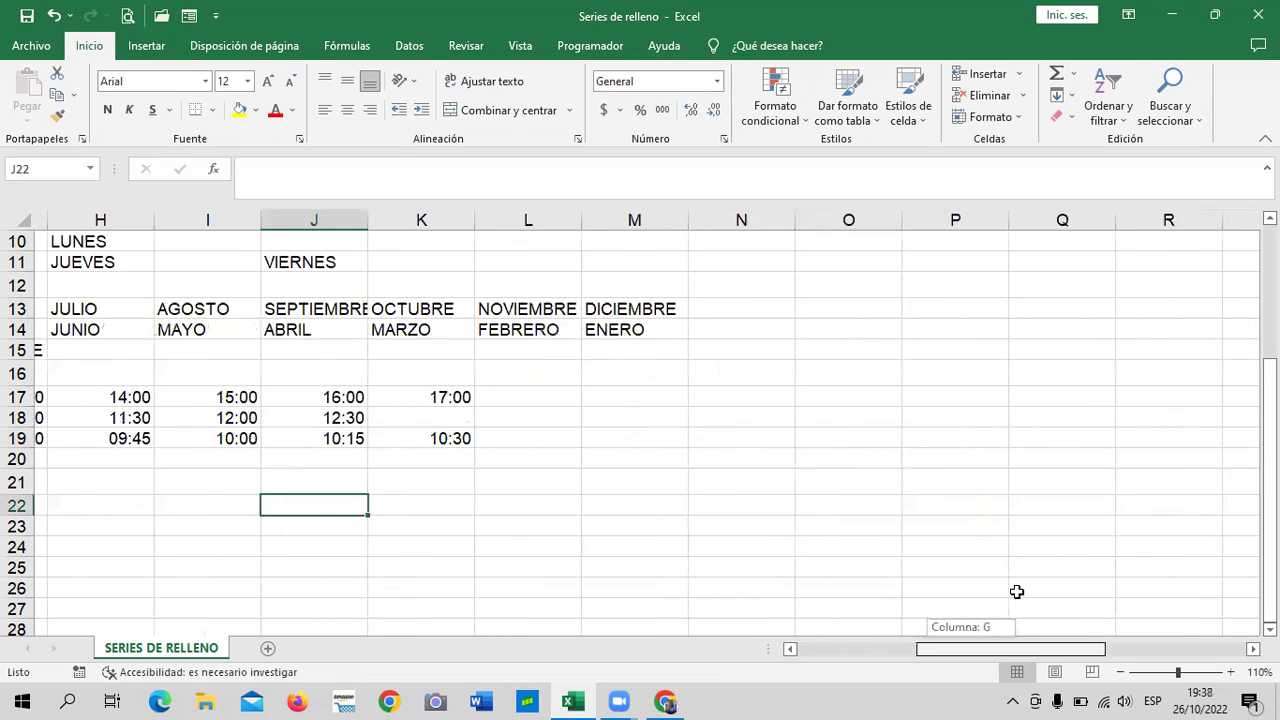
scroll(1016, 592, "left", 5)
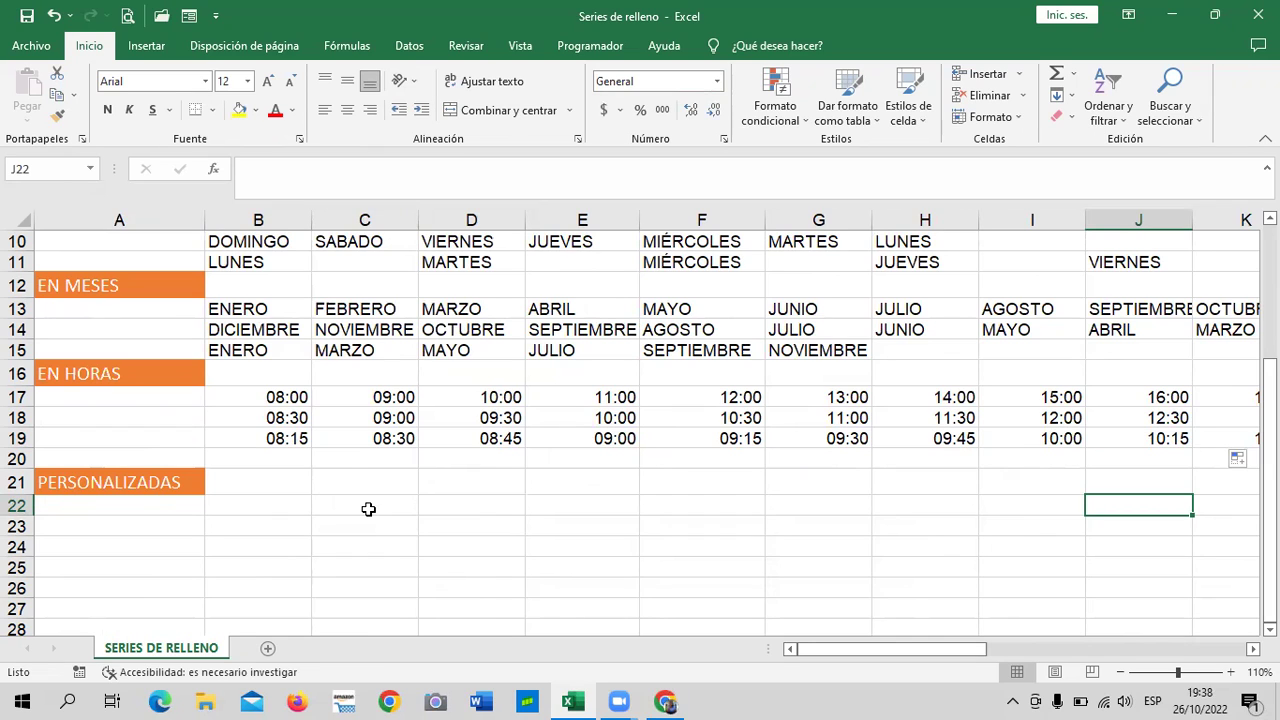
left_click(245, 418)
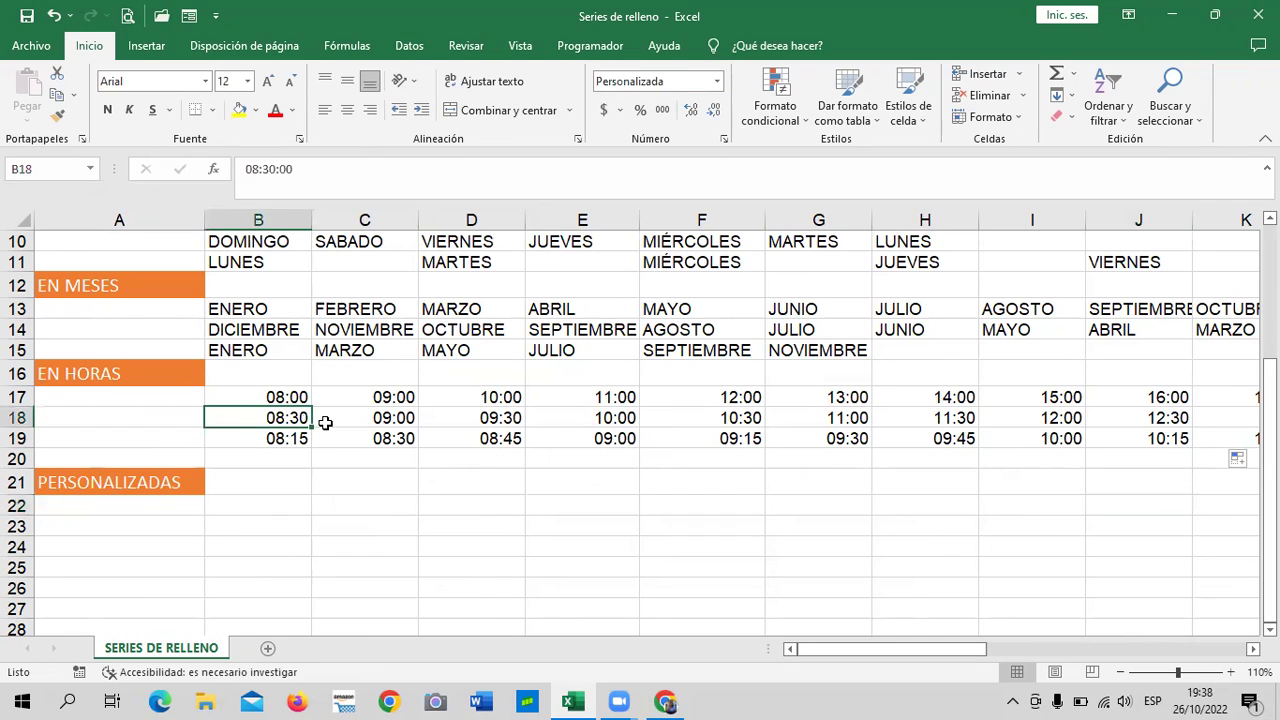
left_click(388, 420)
left_click(490, 420)
left_click(488, 440)
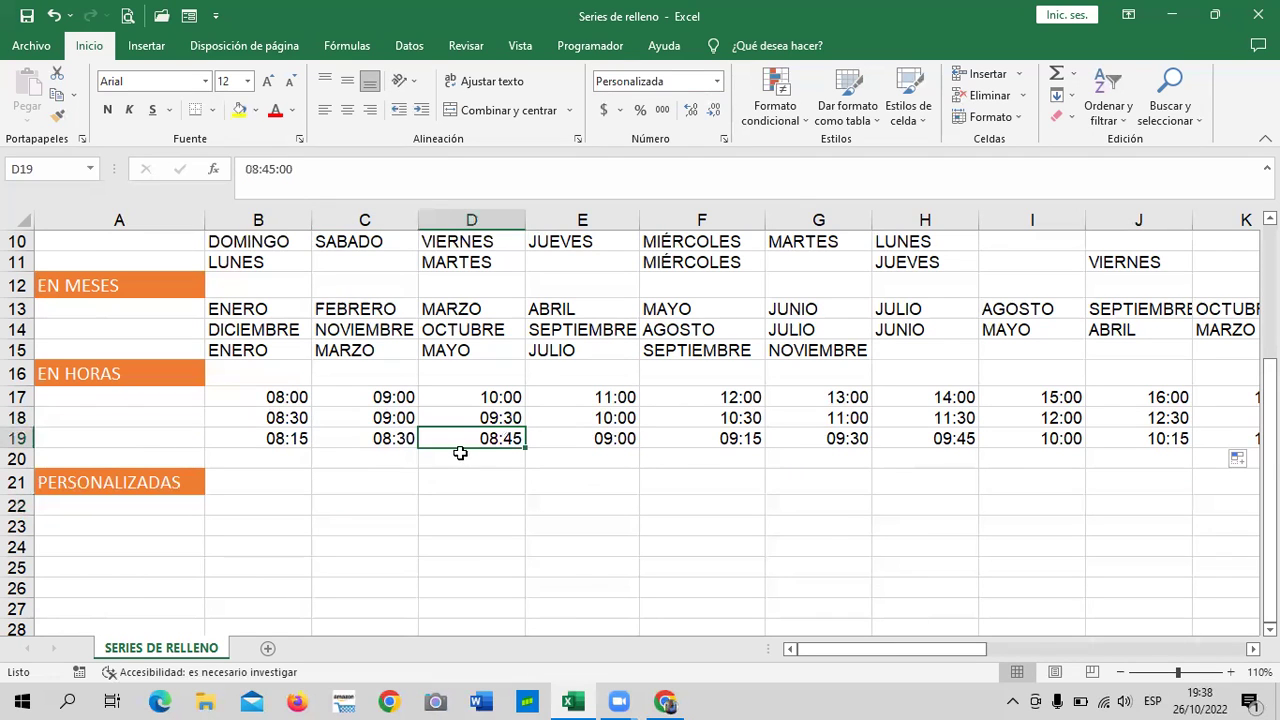
left_click(288, 438)
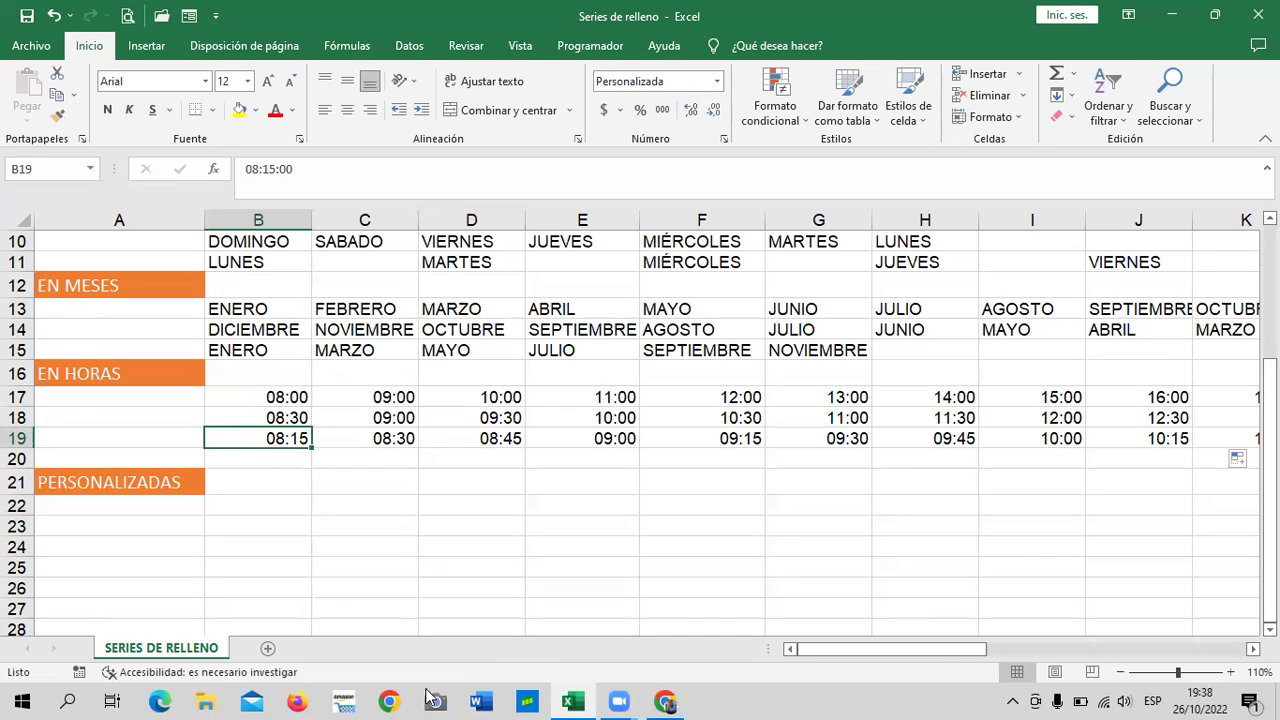
left_click(250, 460)
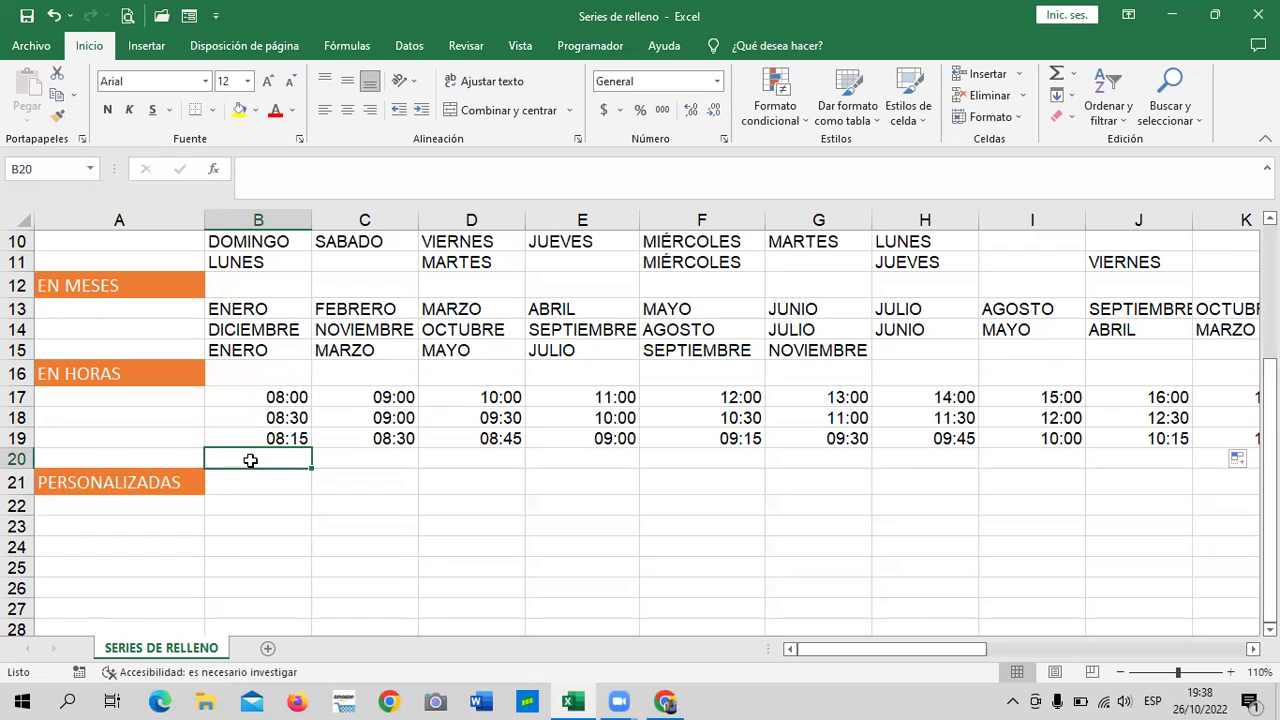
scroll(250, 460, "up", 1)
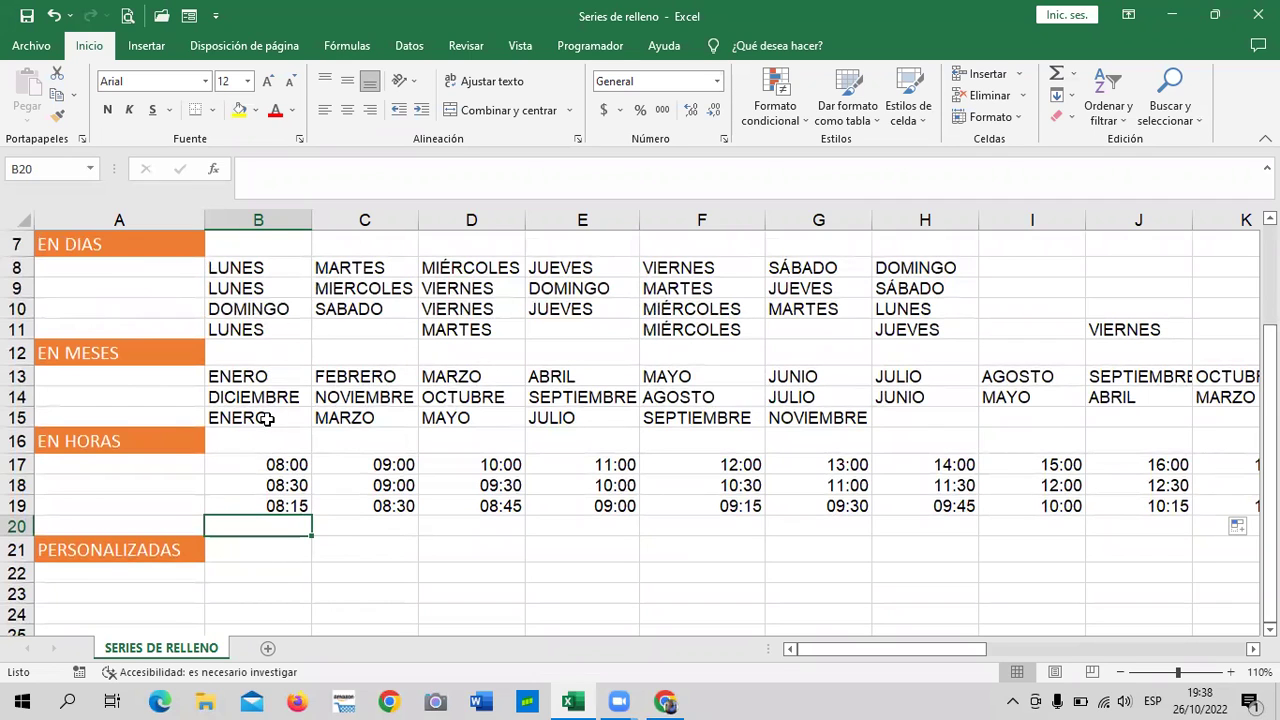
scroll(265, 418, "down", 2)
- Enter LUNES in cell C23 under PERSONALIZADAS
left_click(442, 455)
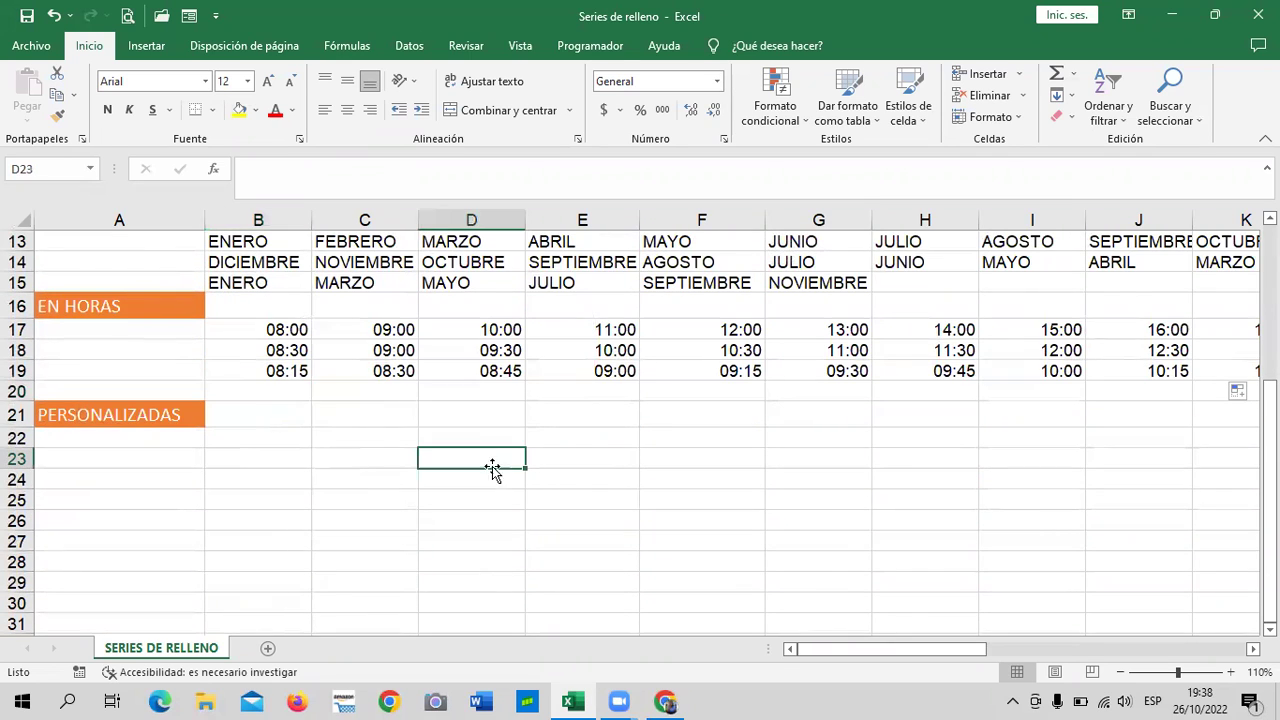
left_click(335, 458)
scroll(489, 411, "down", 1)
scroll(496, 445, "up", 3)
scroll(495, 445, "down", 3)
left_click(536, 393)
left_click(357, 391)
type("LUNES")
key("Tab")
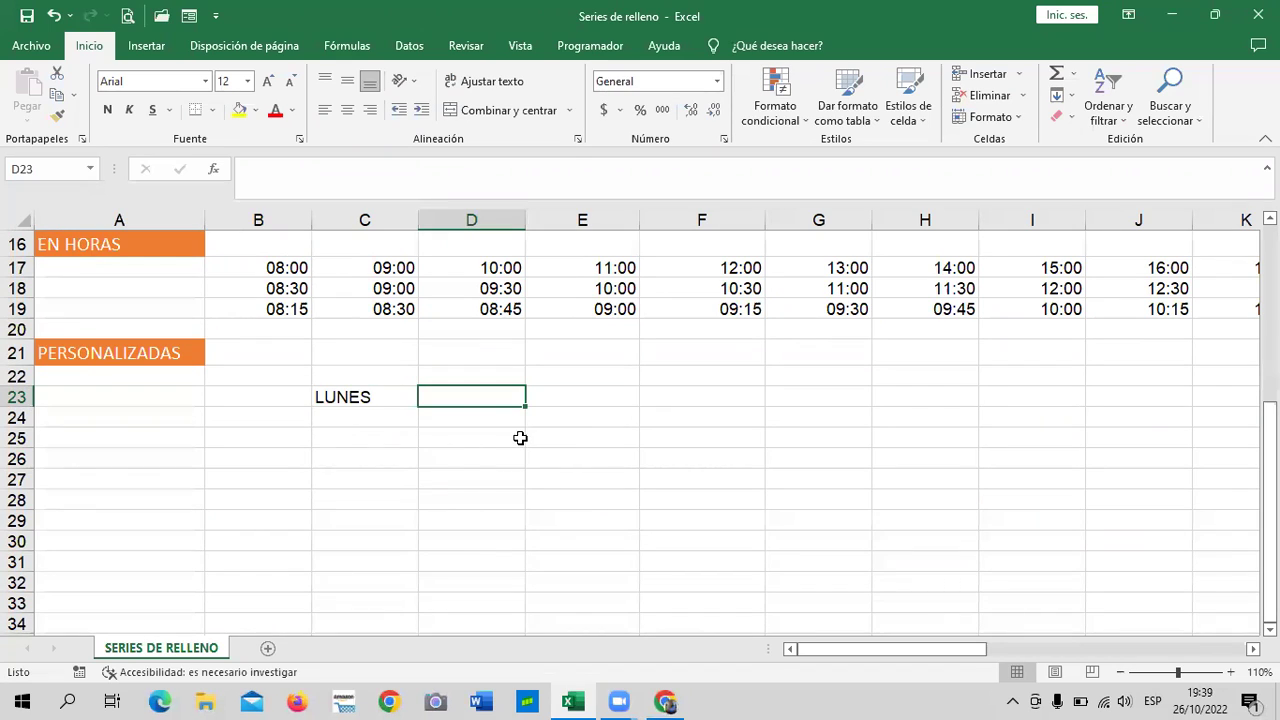
- Fill LUNES to JUEVES every other column across C23:I23, then delete them
left_click(557, 430)
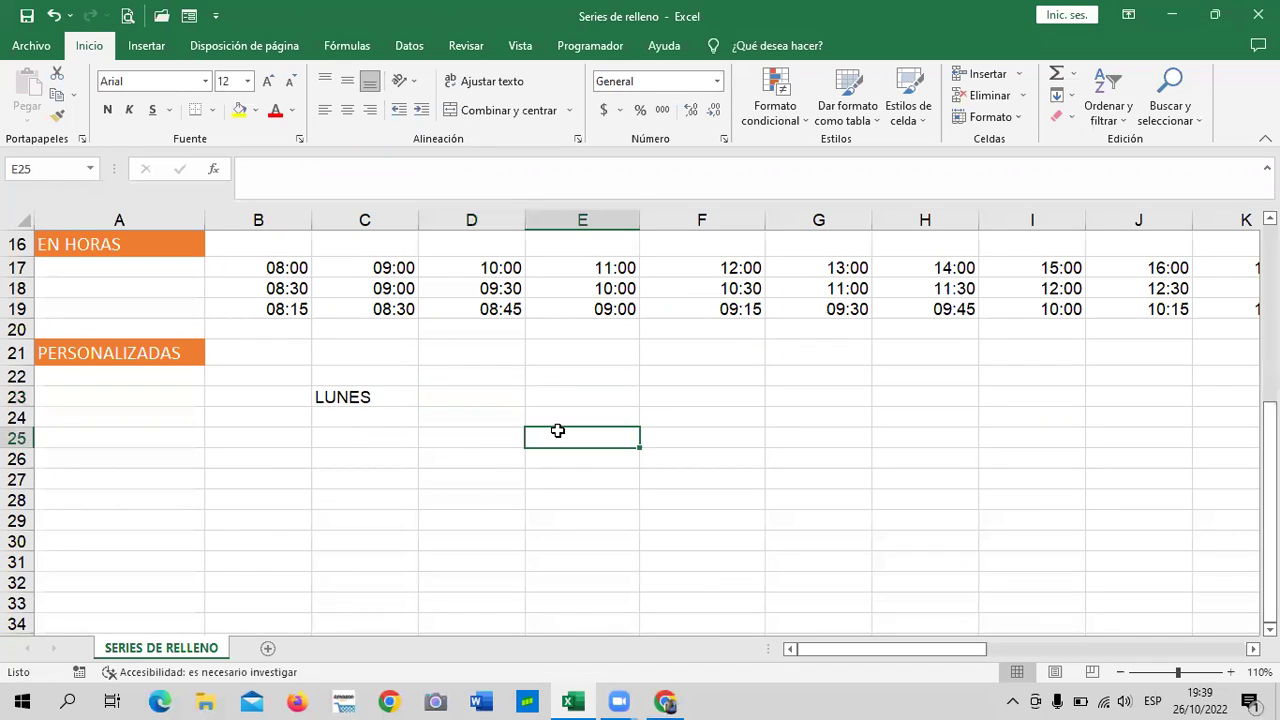
left_click(496, 404)
left_click(425, 474)
left_click_drag(340, 395, 483, 404)
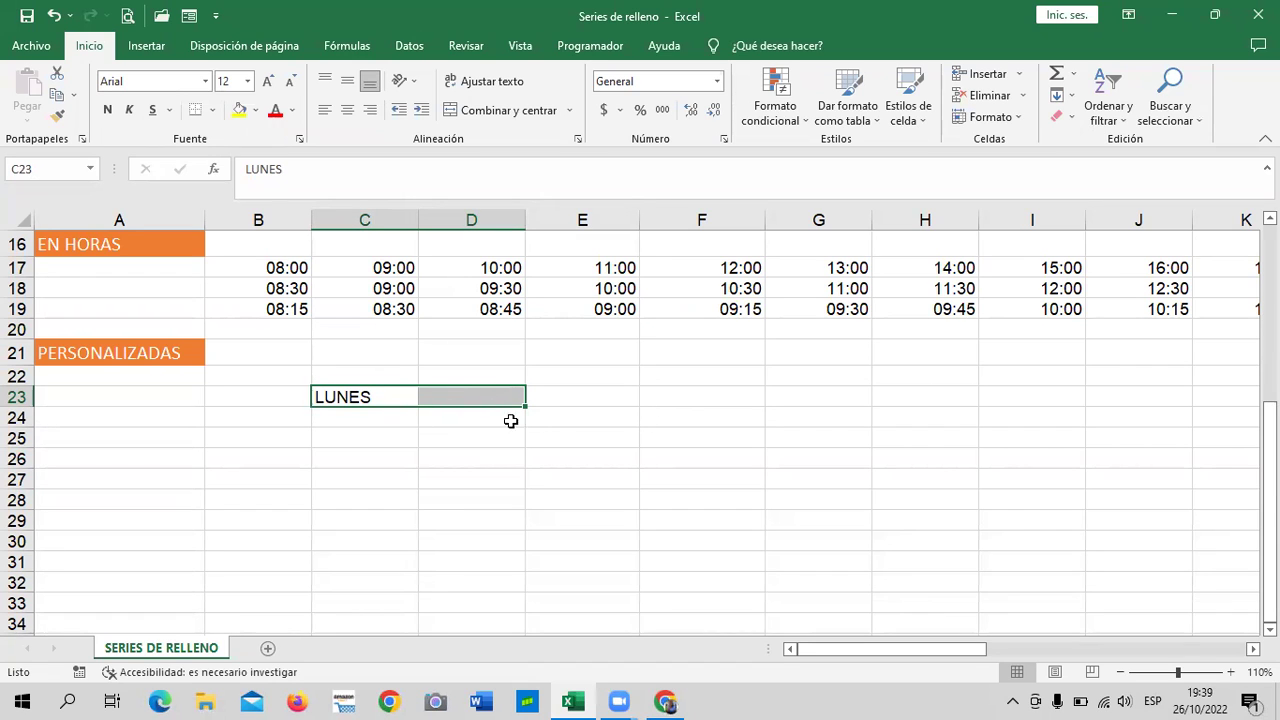
left_click_drag(527, 411, 628, 407)
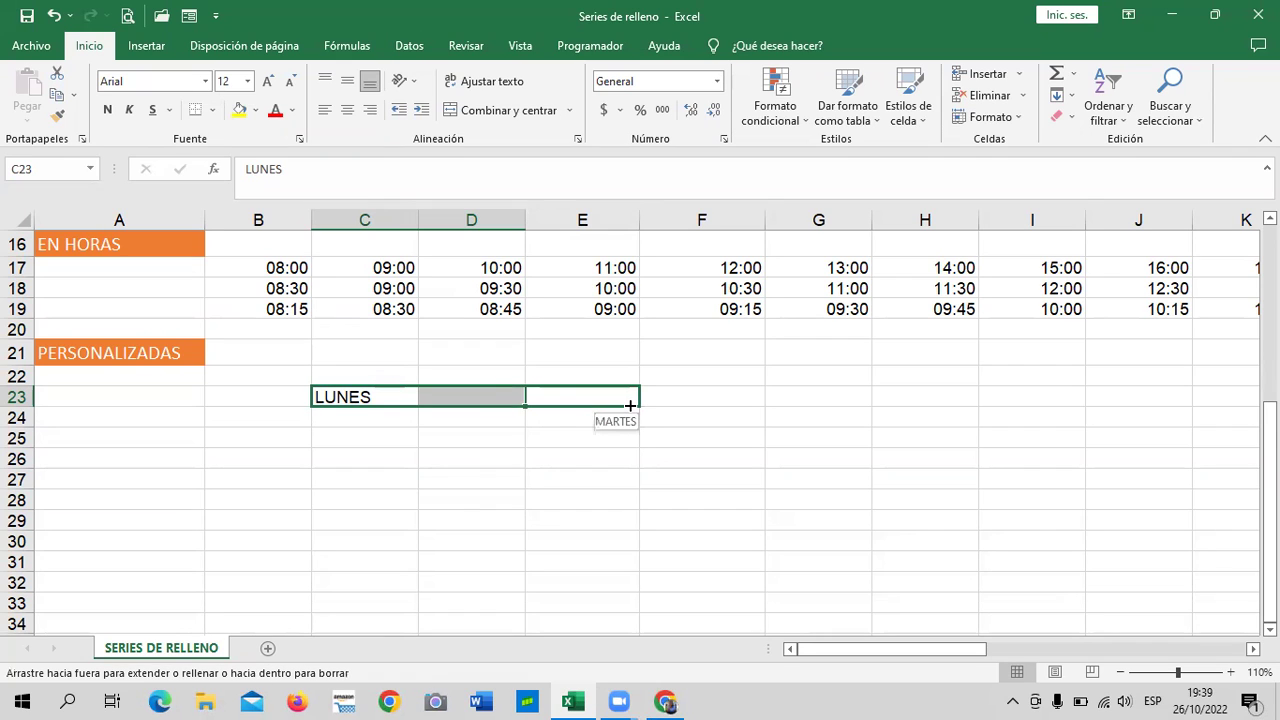
left_click_drag(630, 403, 838, 405)
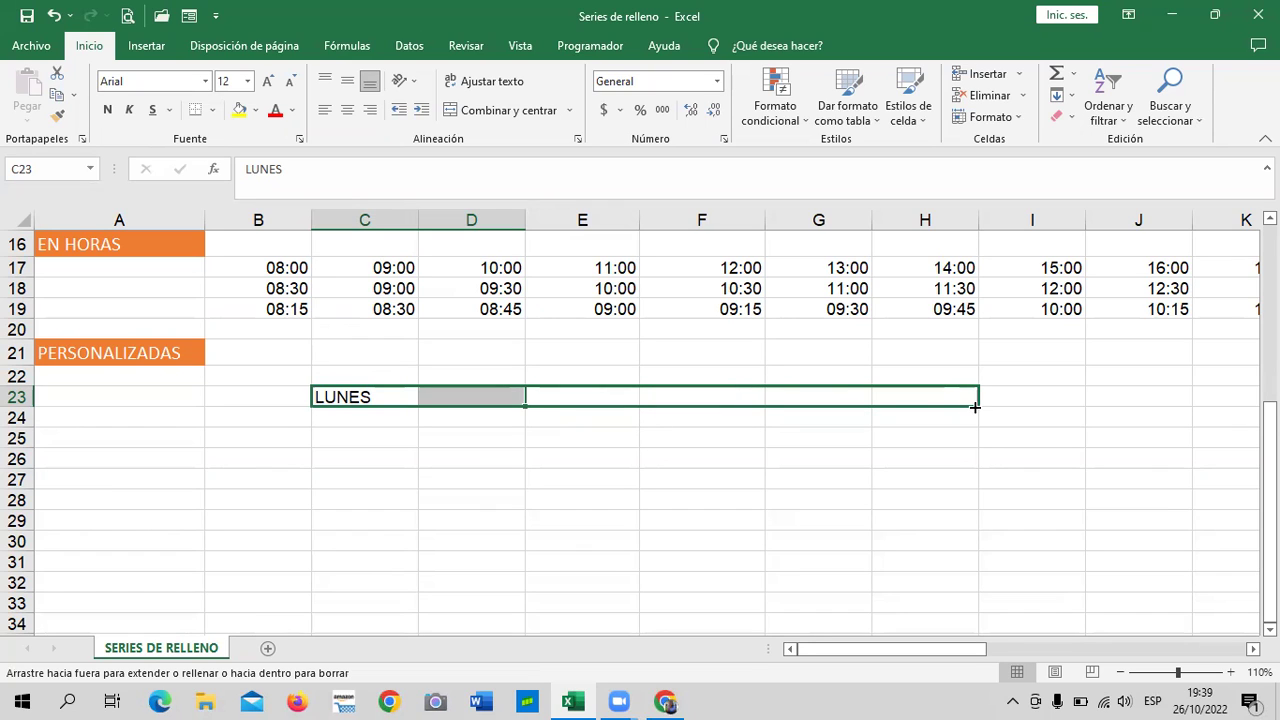
left_click_drag(975, 407, 1170, 401)
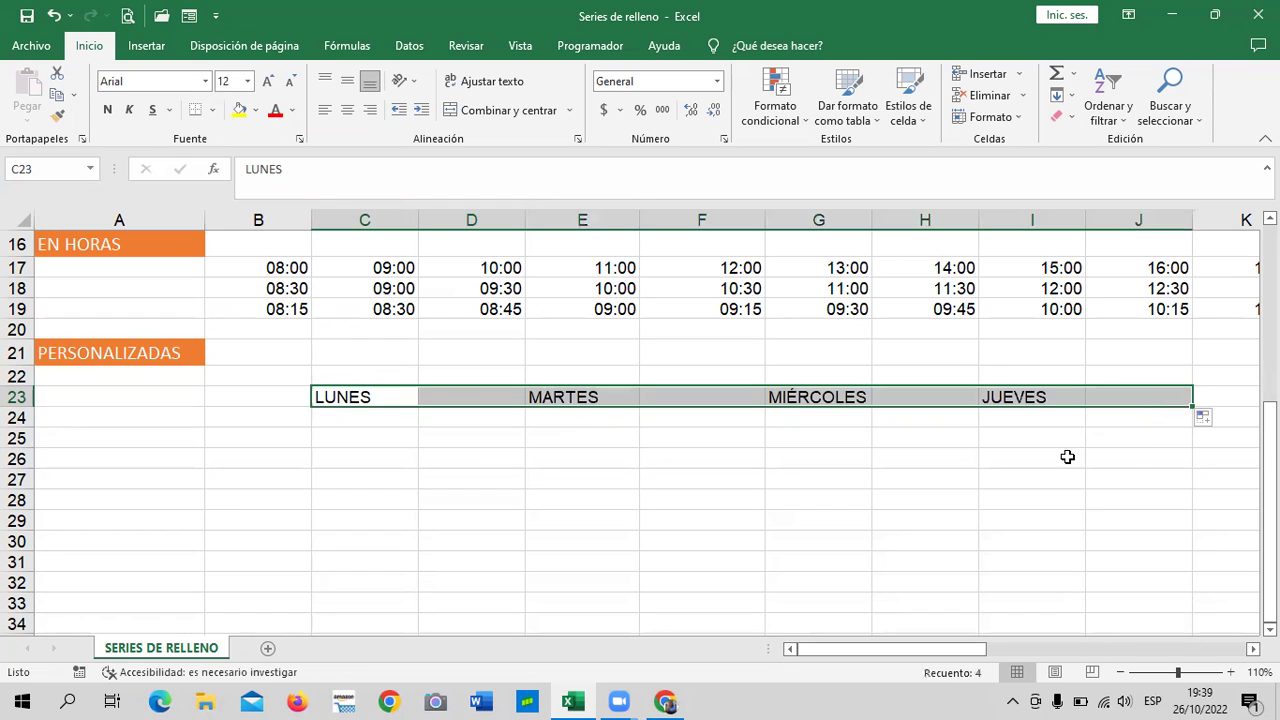
left_click(848, 517)
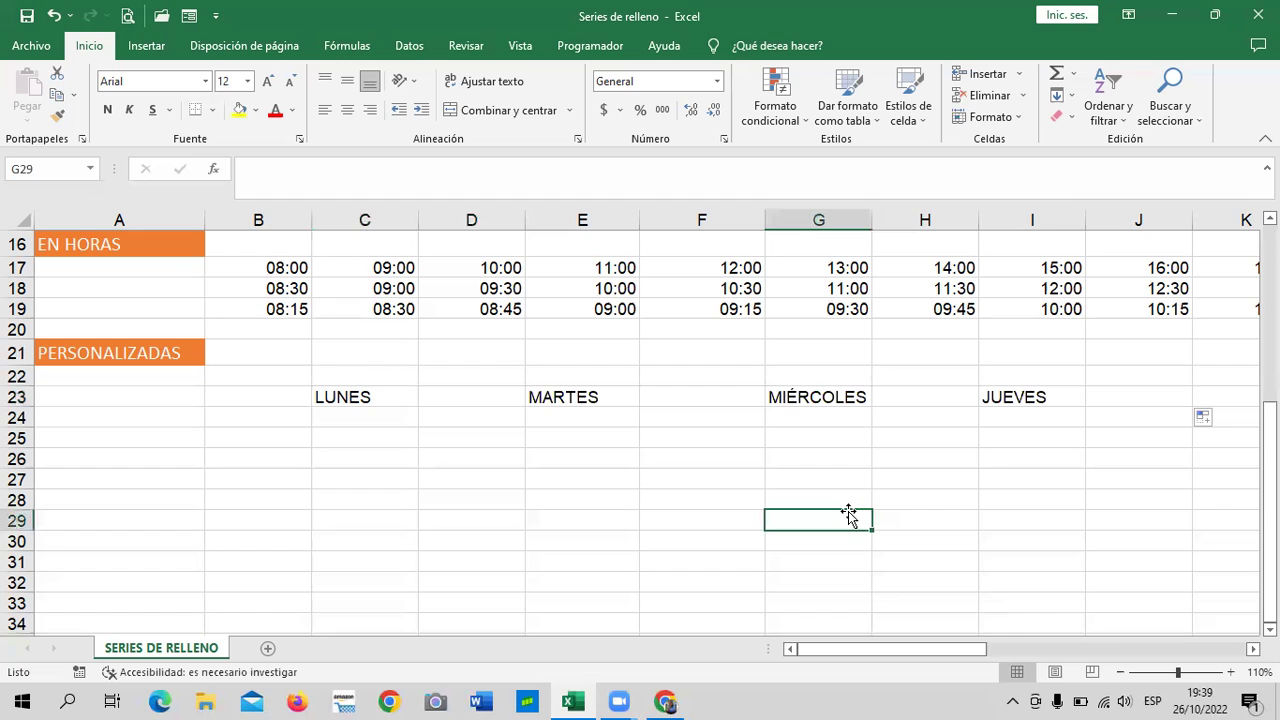
mouse_move(380, 397)
left_mouse_down()
mouse_move(1071, 402)
mouse_move(1006, 397)
left_mouse_up()
key("Delete")
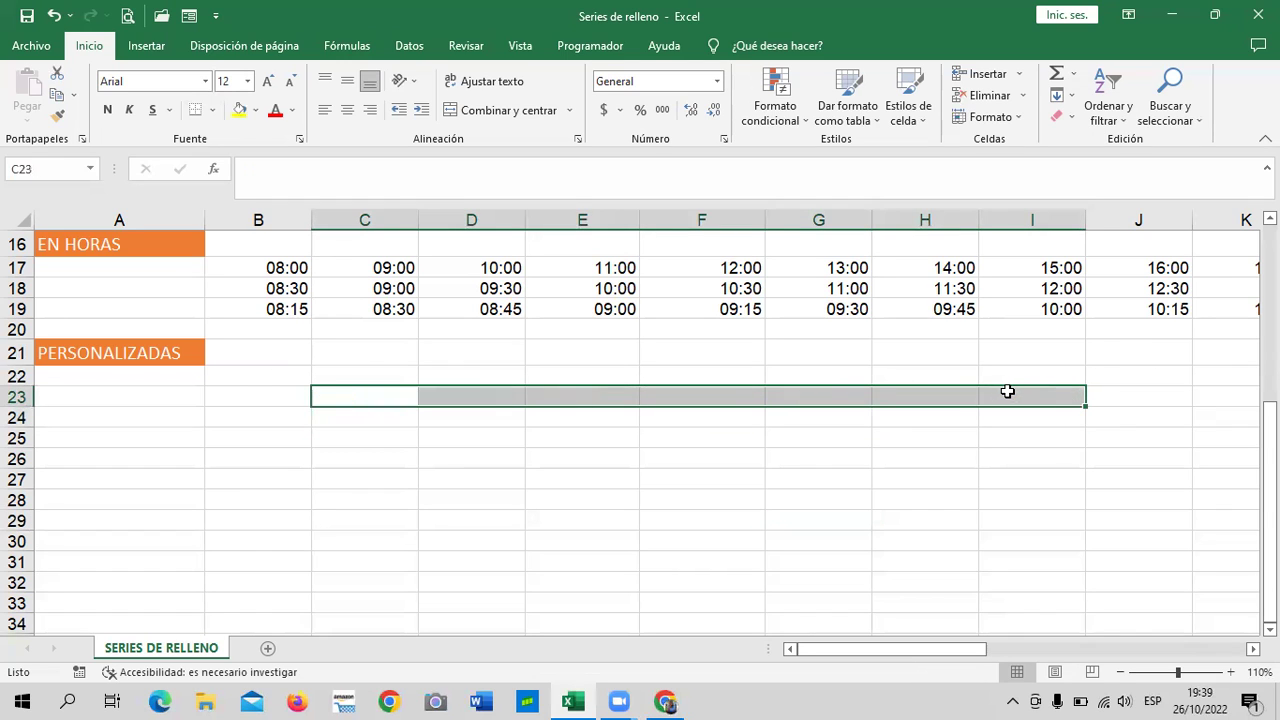
left_click(224, 476)
scroll(224, 470, "up", 3)
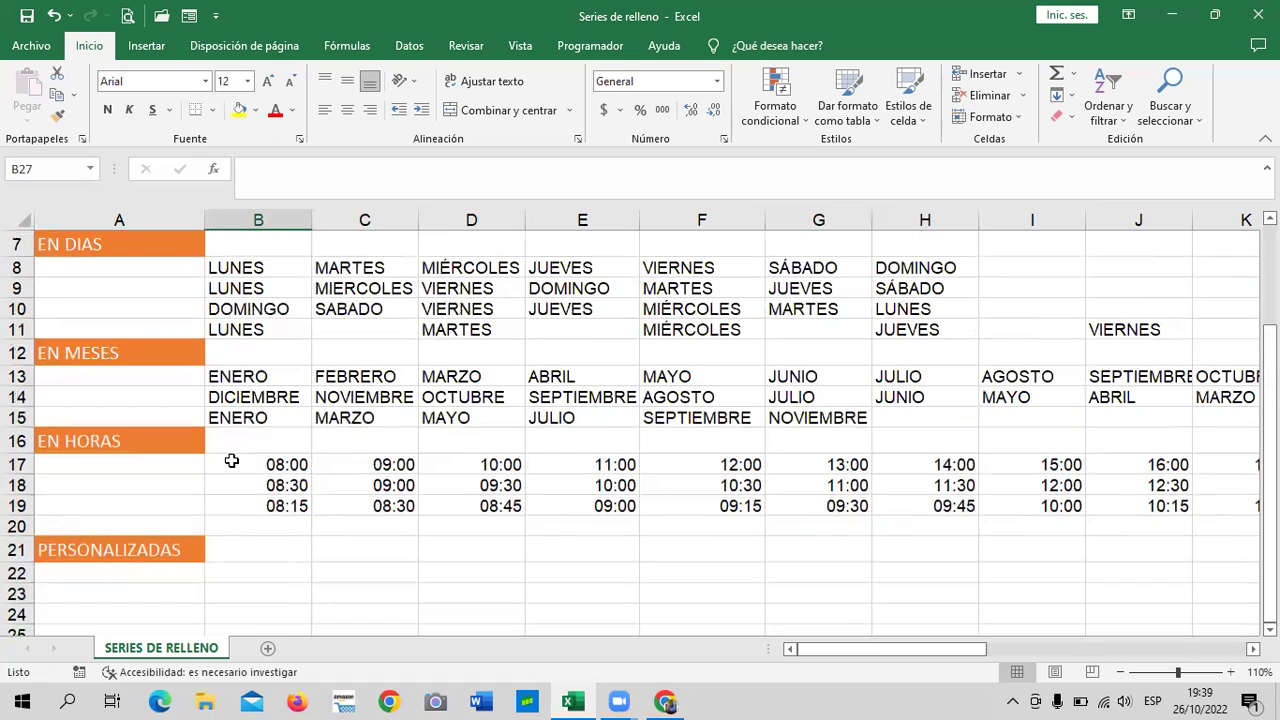
scroll(234, 452, "up", 2)
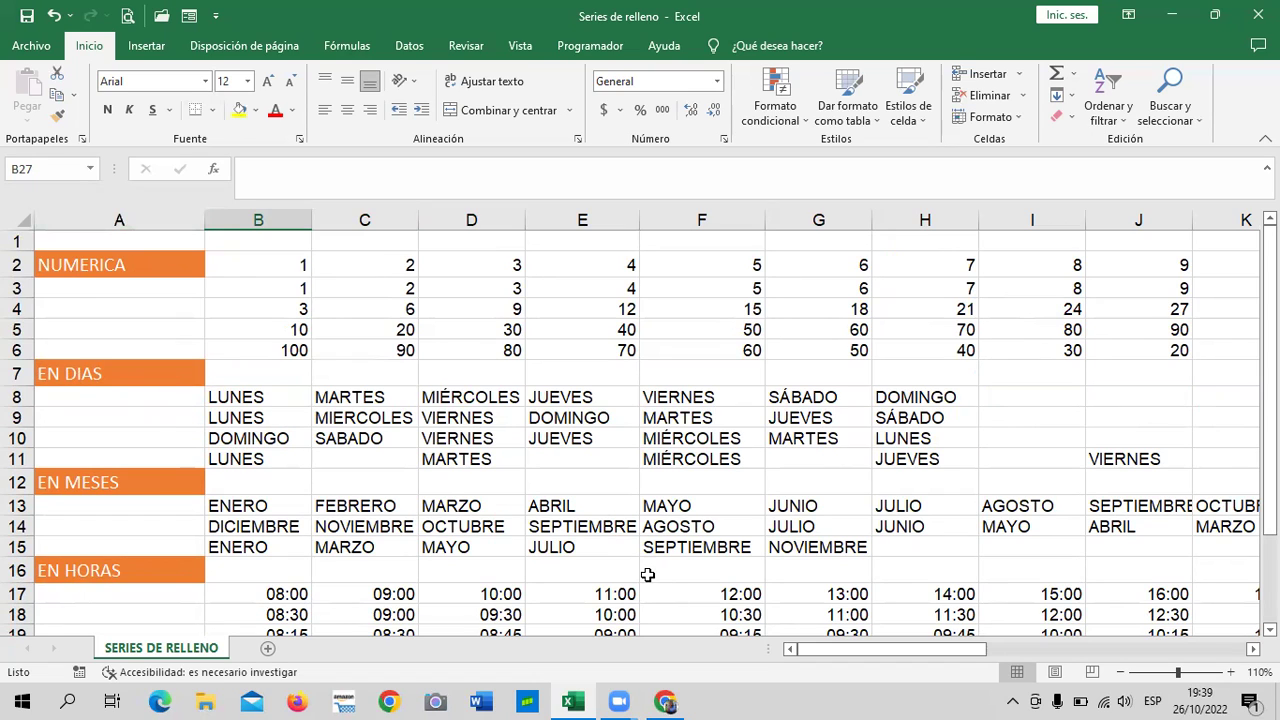
scroll(648, 571, "down", 1)
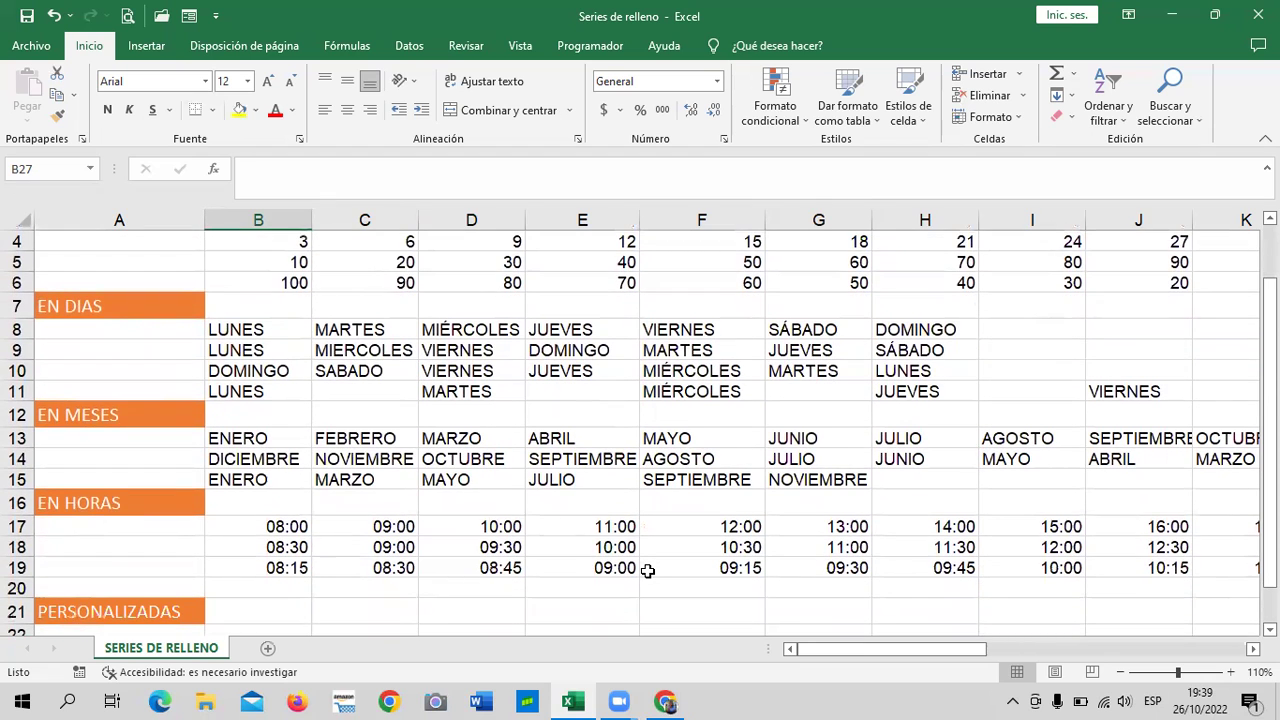
scroll(648, 571, "down", 1)
left_click(289, 468)
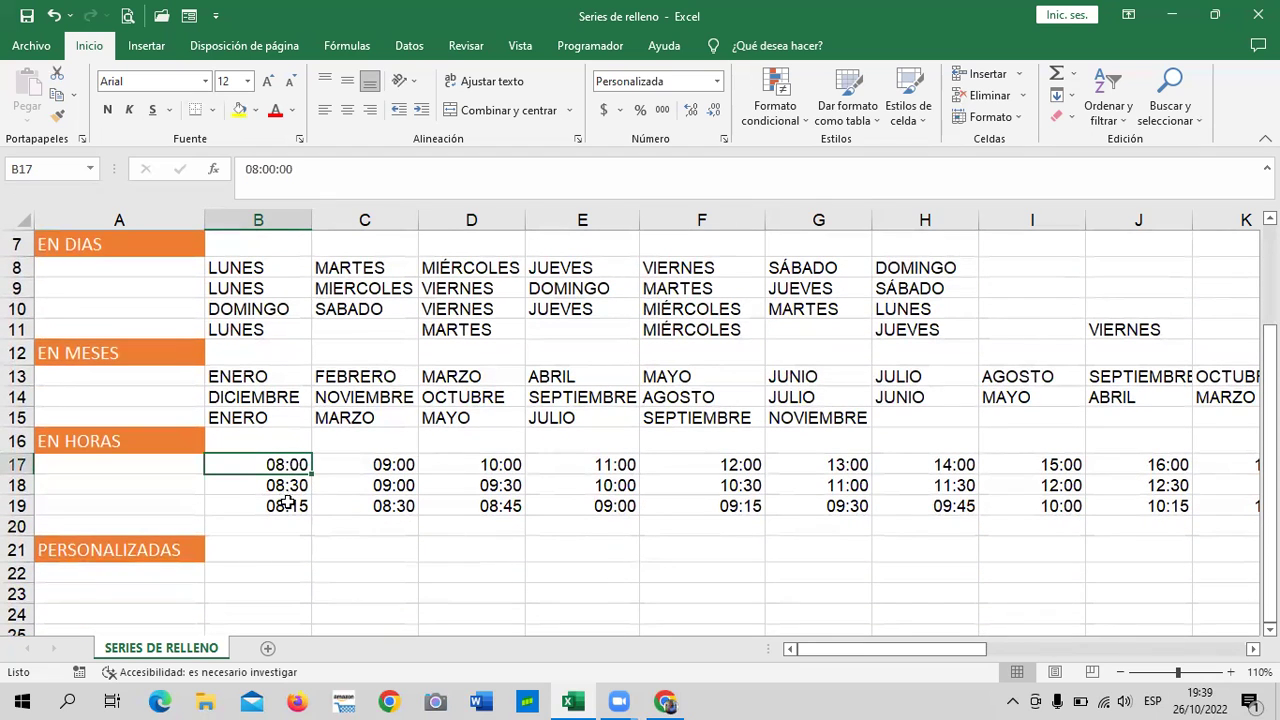
left_click(325, 567)
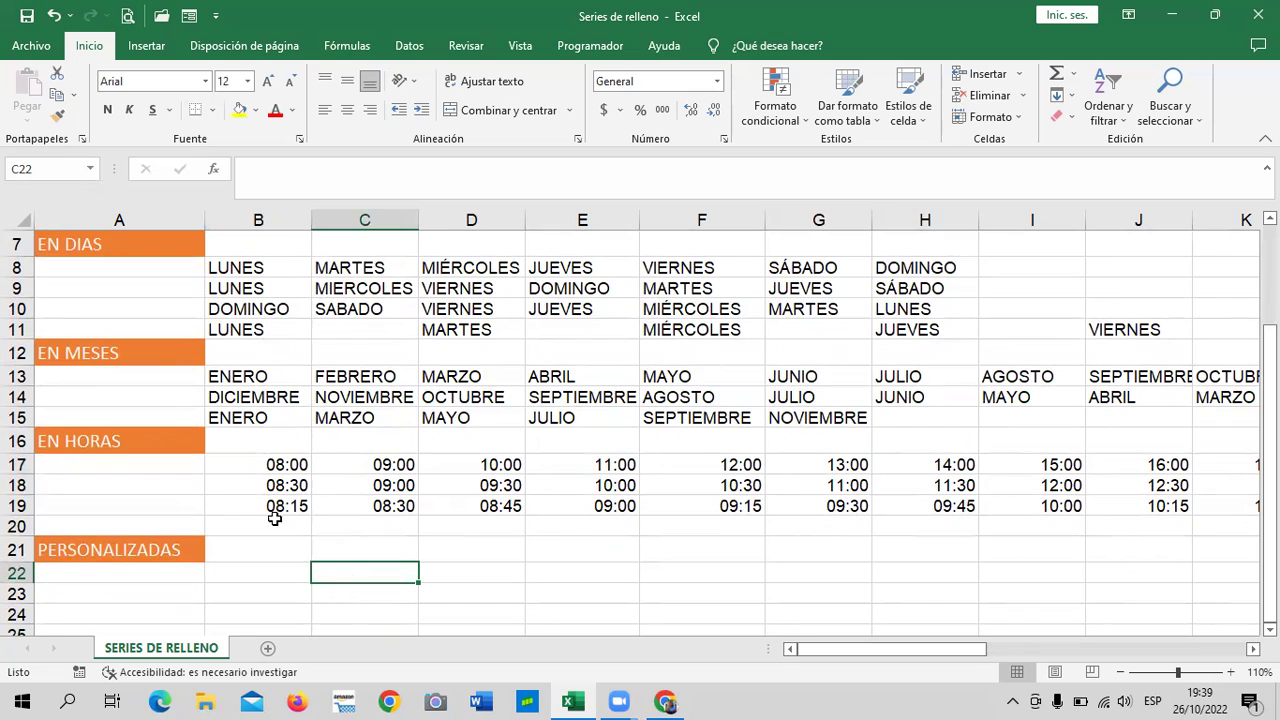
left_click(267, 488)
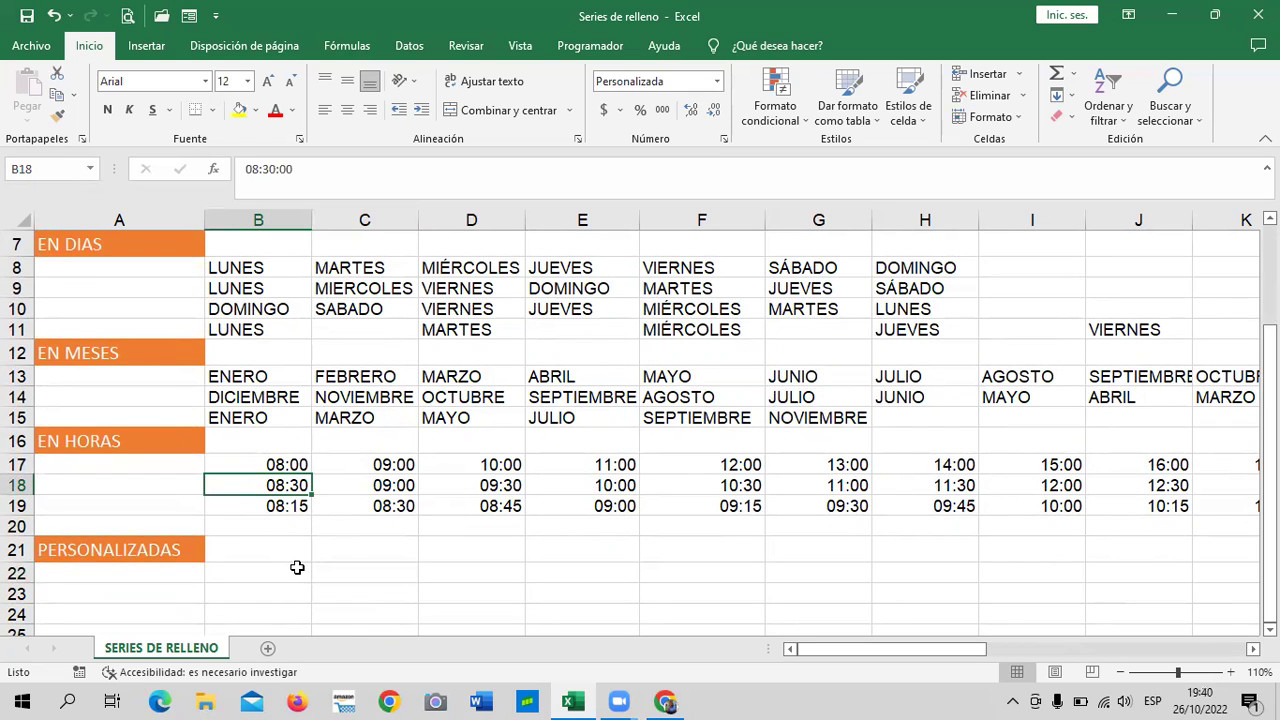
left_click(284, 462)
left_click(398, 466)
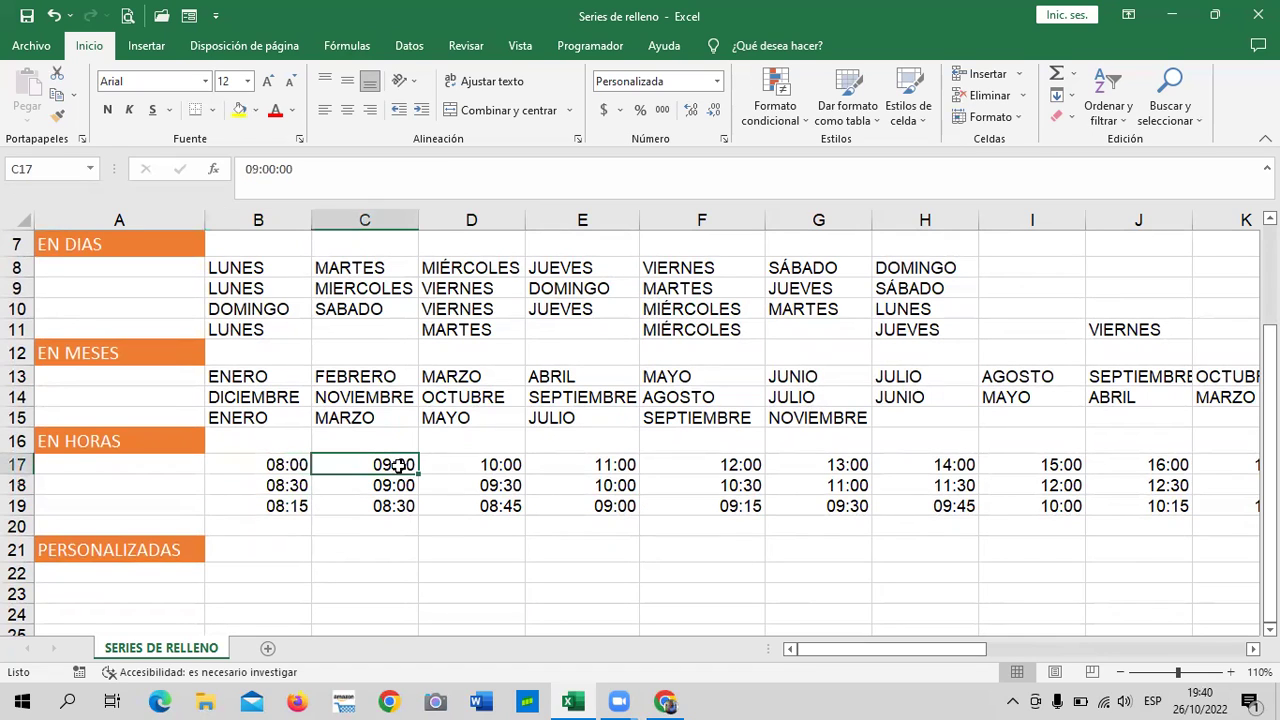
left_click(467, 468)
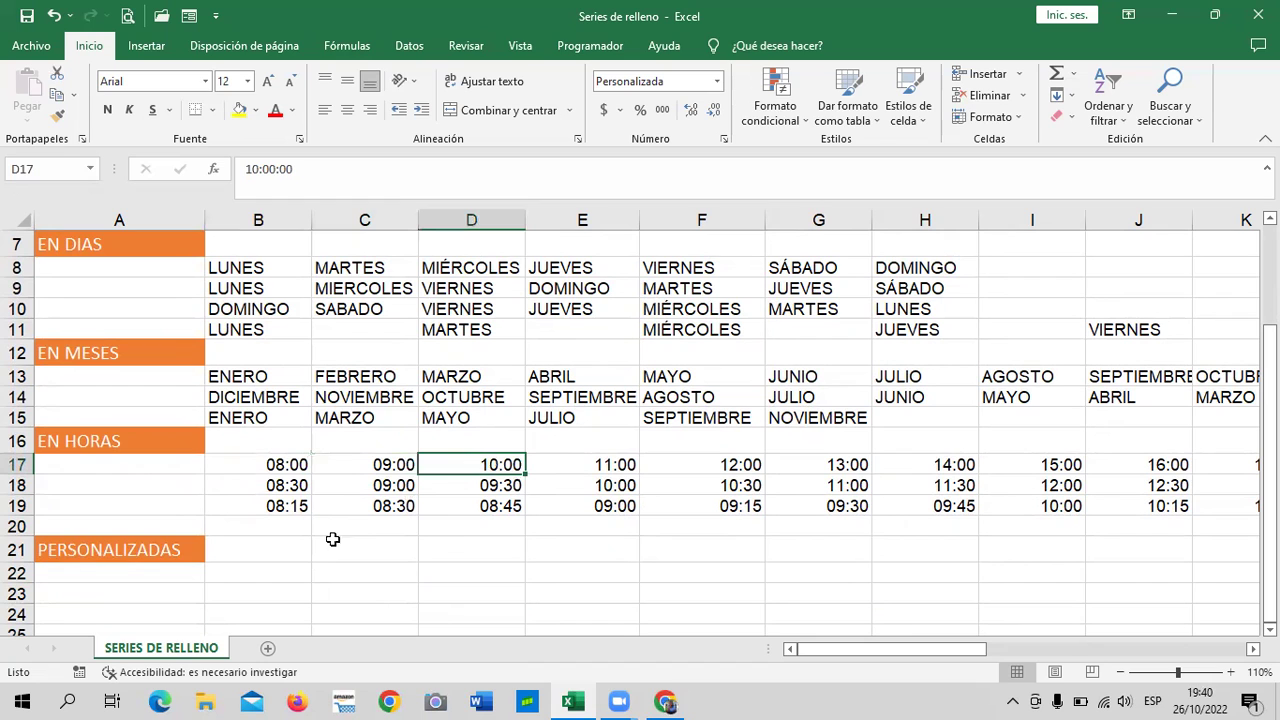
left_click(287, 547)
left_click(294, 524)
left_click(298, 507)
scroll(342, 567, "down", 1)
scroll(342, 567, "down", 2)
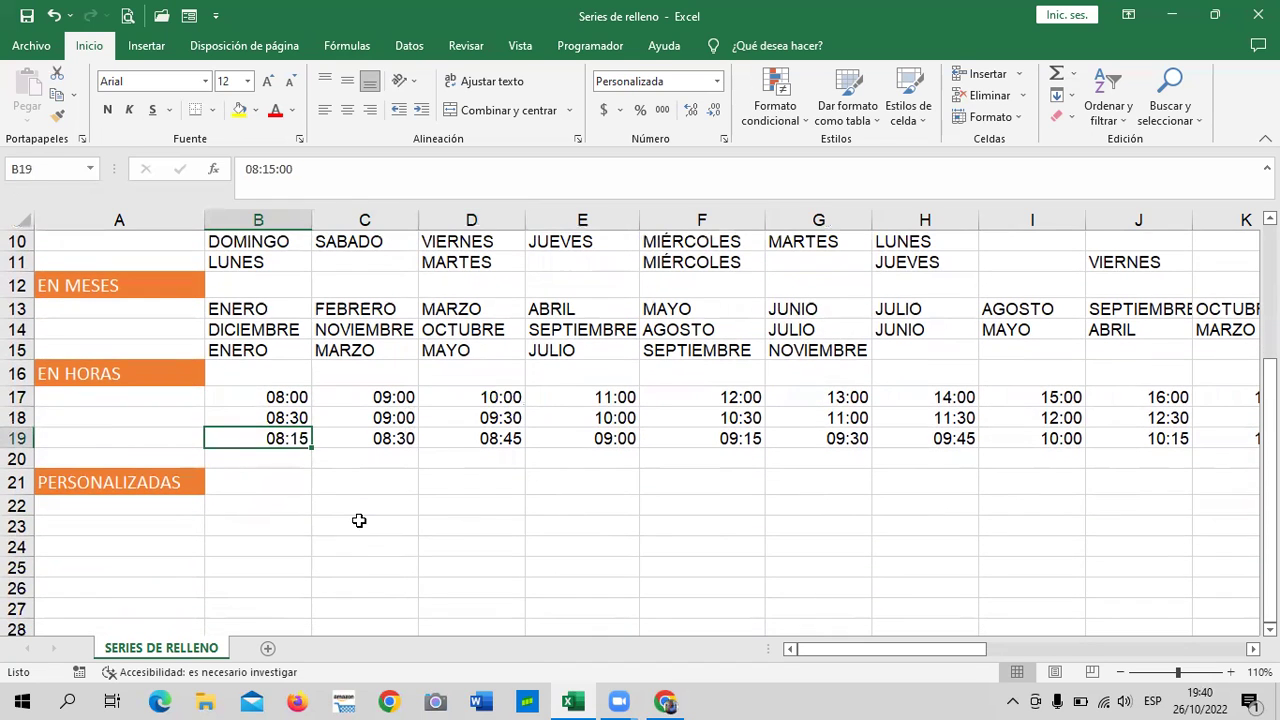
left_click(360, 523)
type("8")
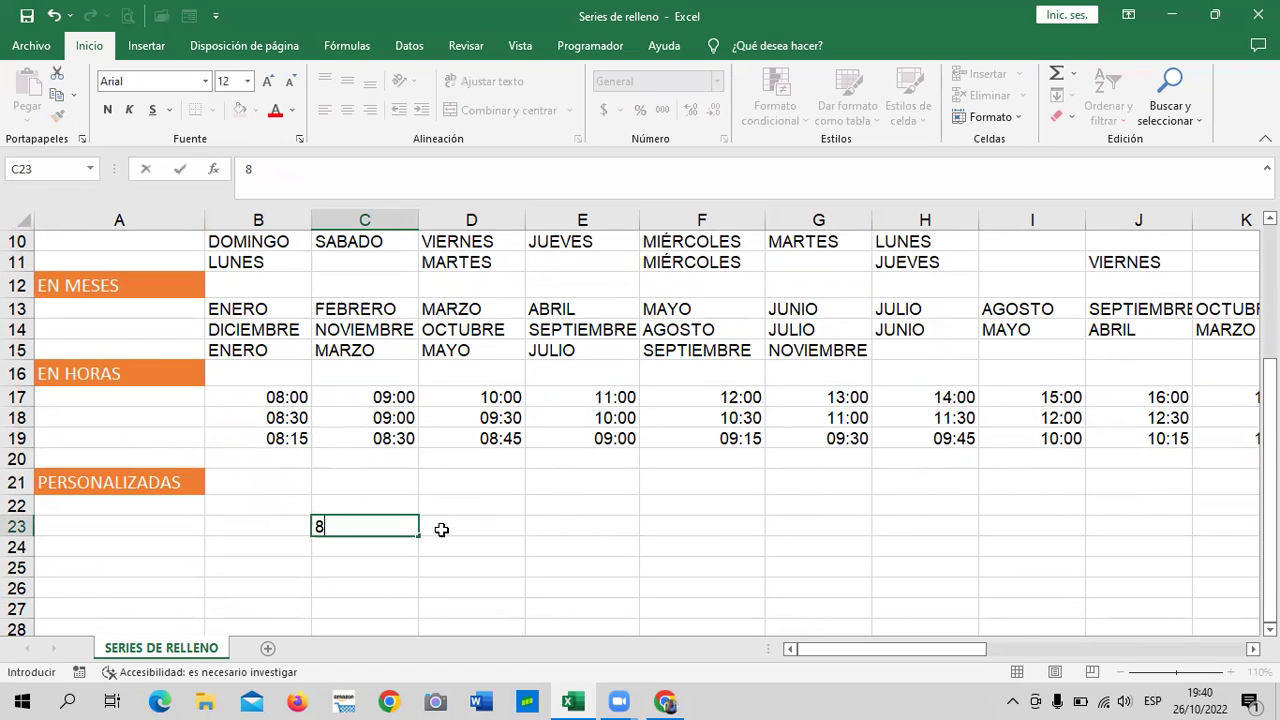
type(":00")
key("Return")
left_click(381, 528)
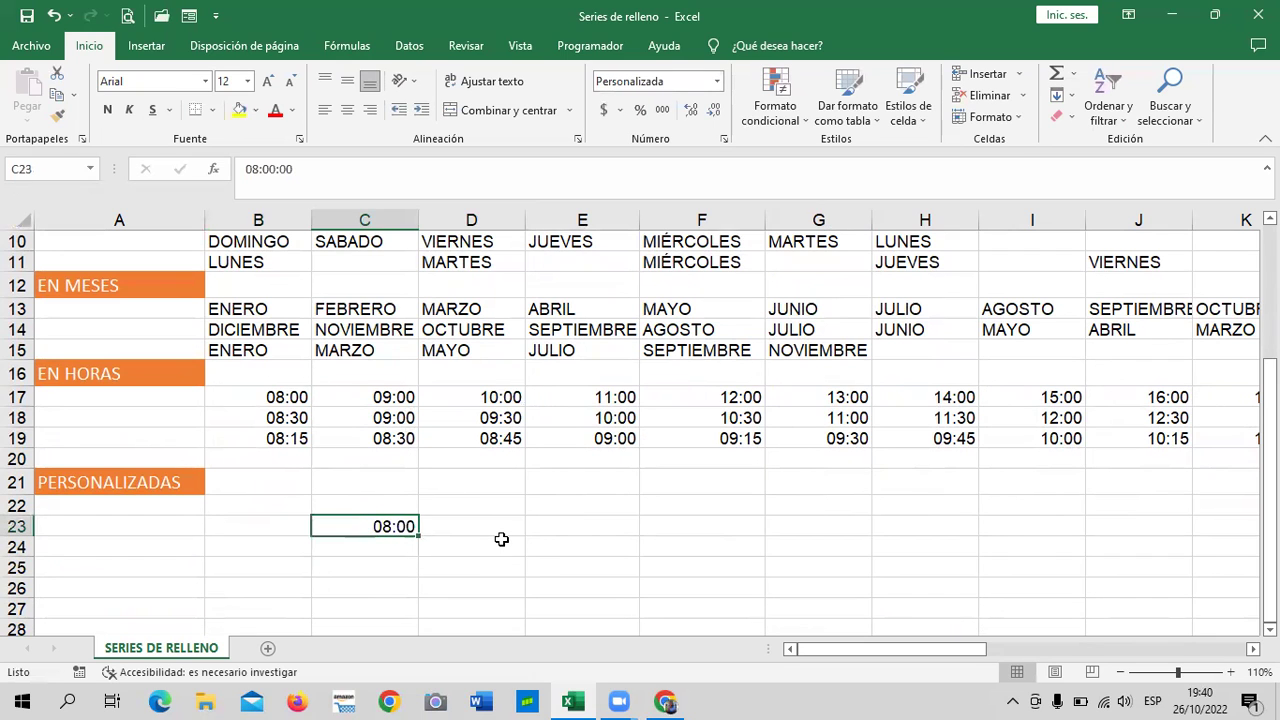
left_click(429, 527)
left_click(363, 527)
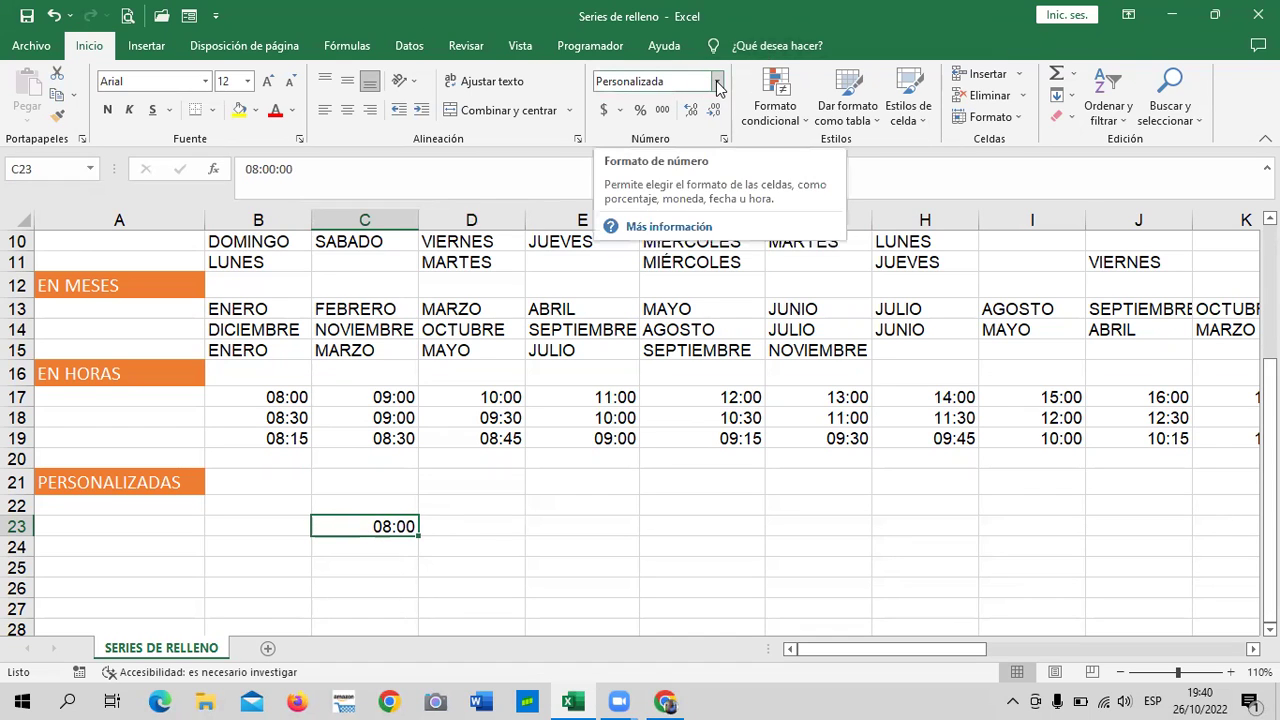
left_click(546, 541)
left_click(380, 525)
left_click(455, 440)
left_click(588, 436)
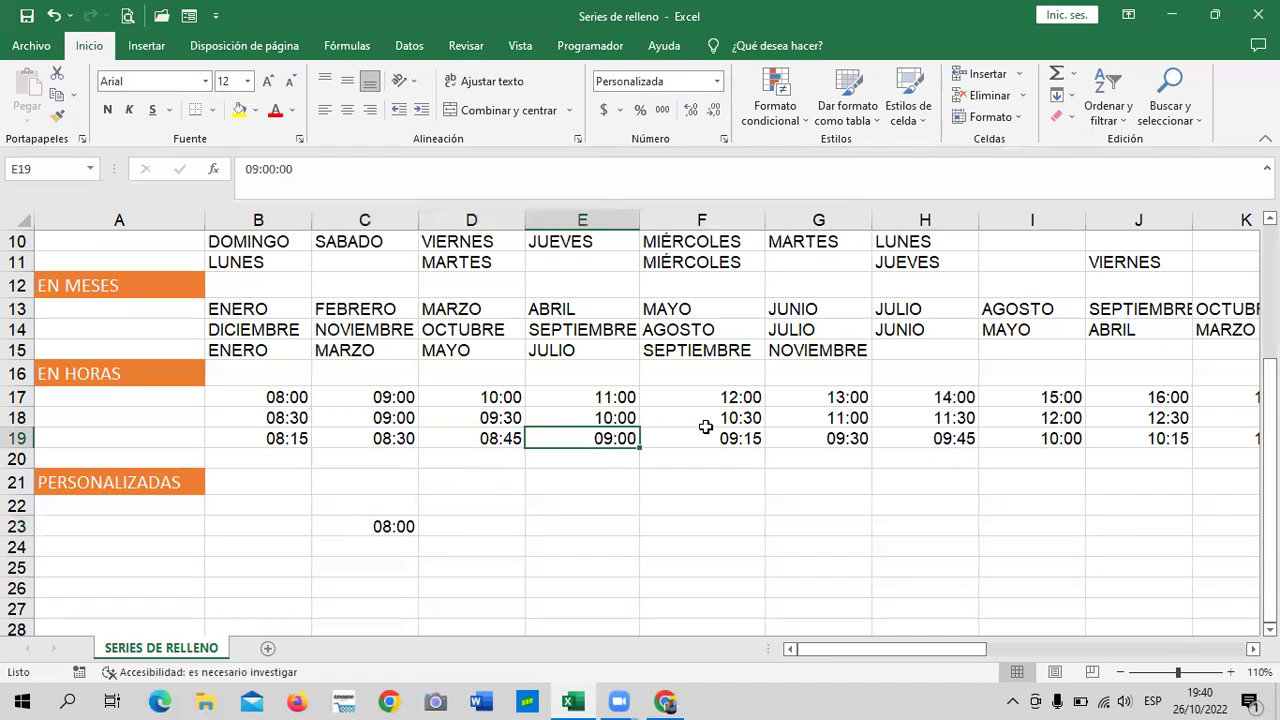
left_click_drag(298, 402, 1171, 434)
left_click_drag(270, 405, 1165, 438)
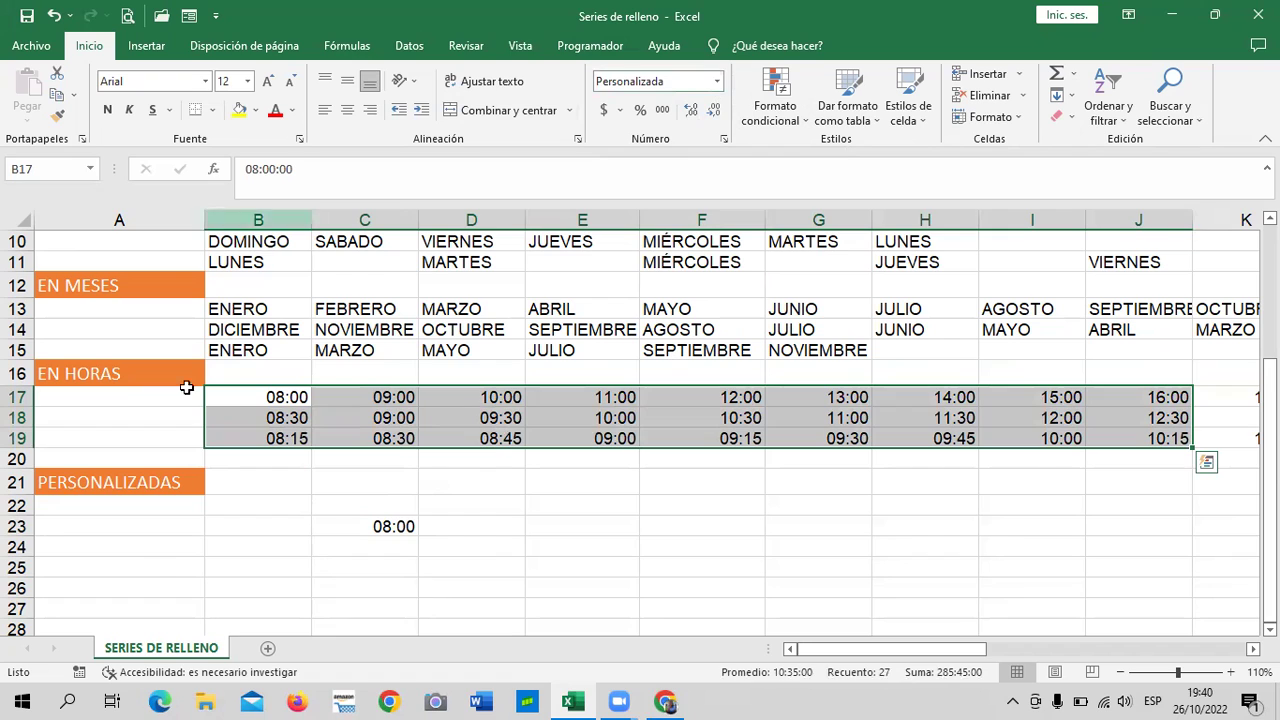
left_click(363, 526)
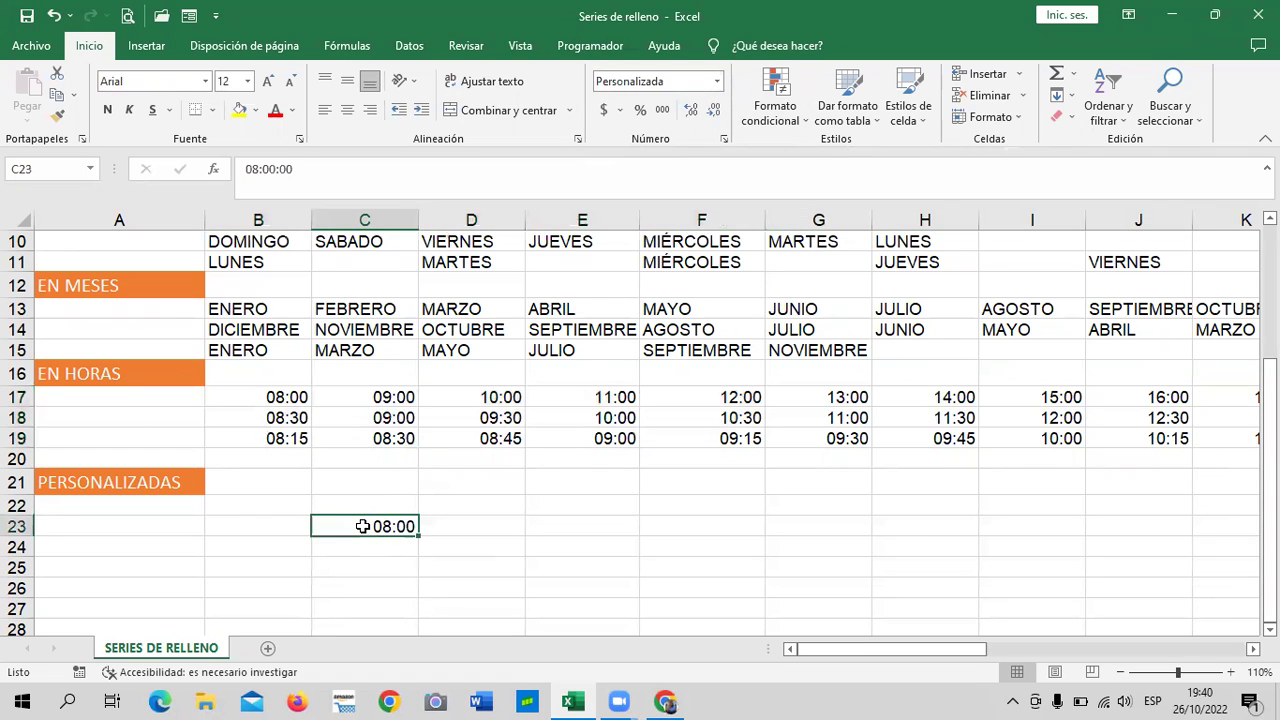
key("Delete")
left_click(516, 476)
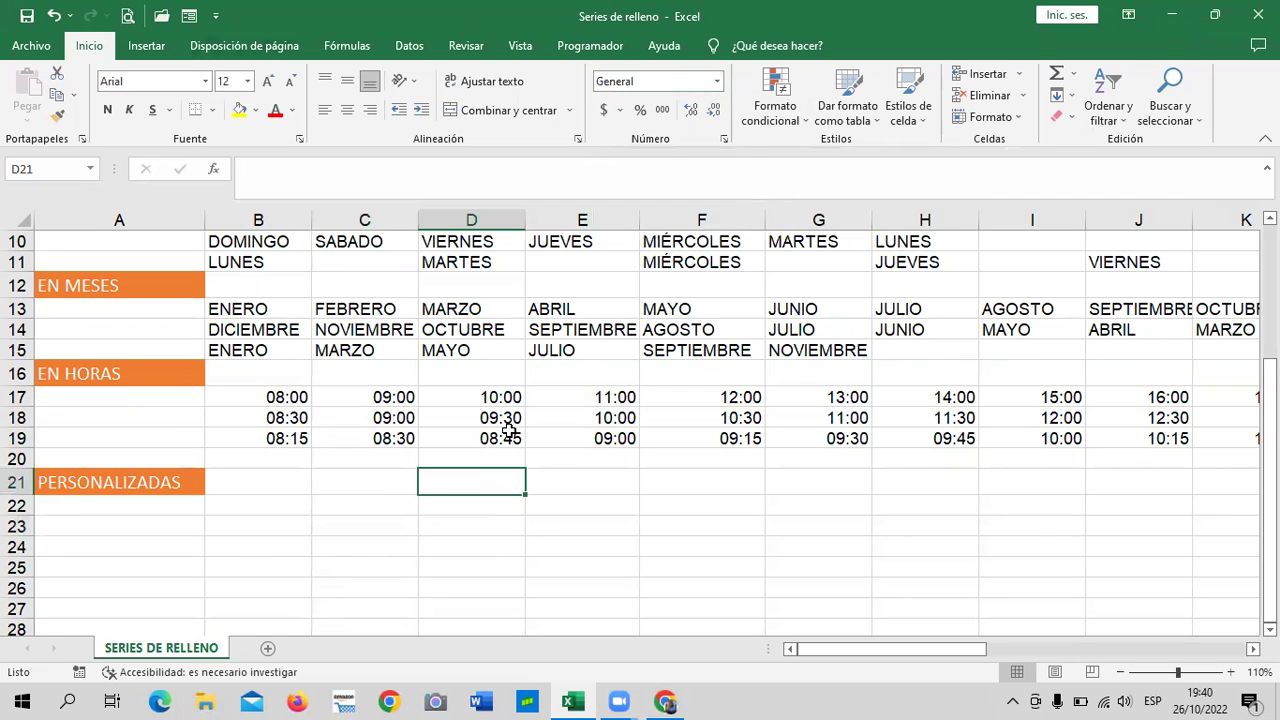
scroll(312, 468, "up", 2)
scroll(316, 471, "down", 2)
left_click_drag(271, 396, 505, 440)
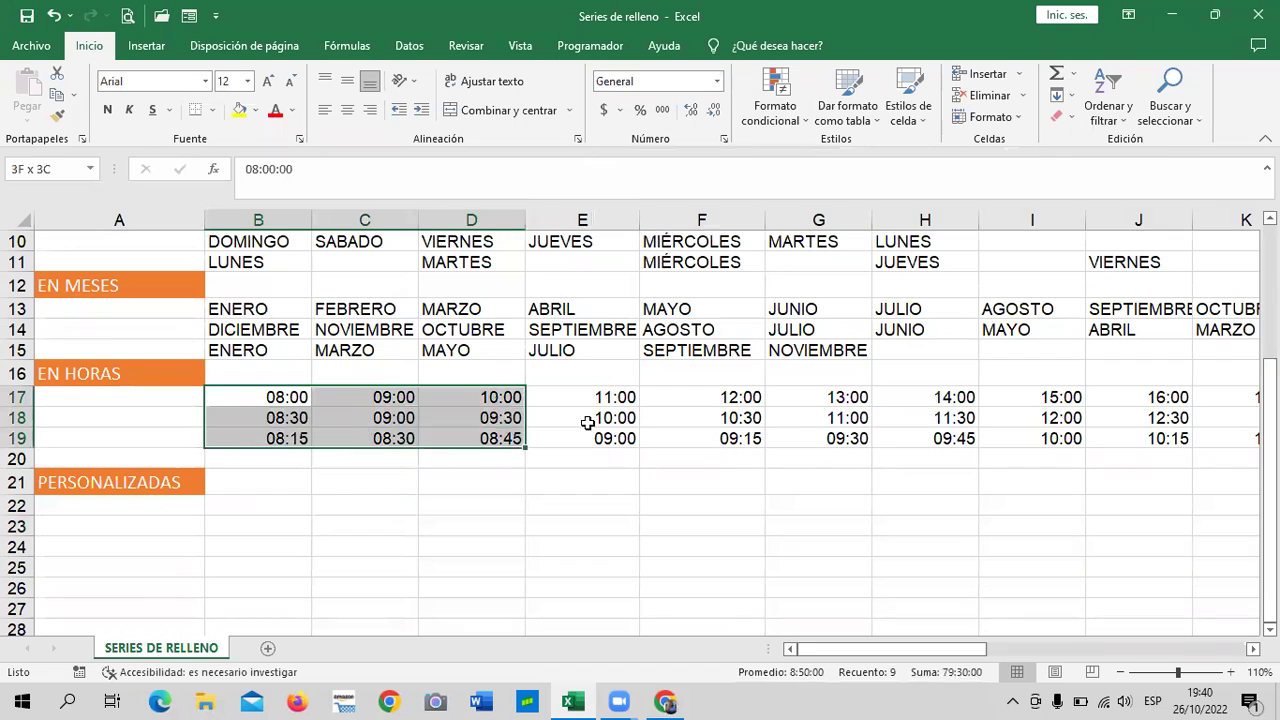
left_click_drag(588, 423, 1172, 432)
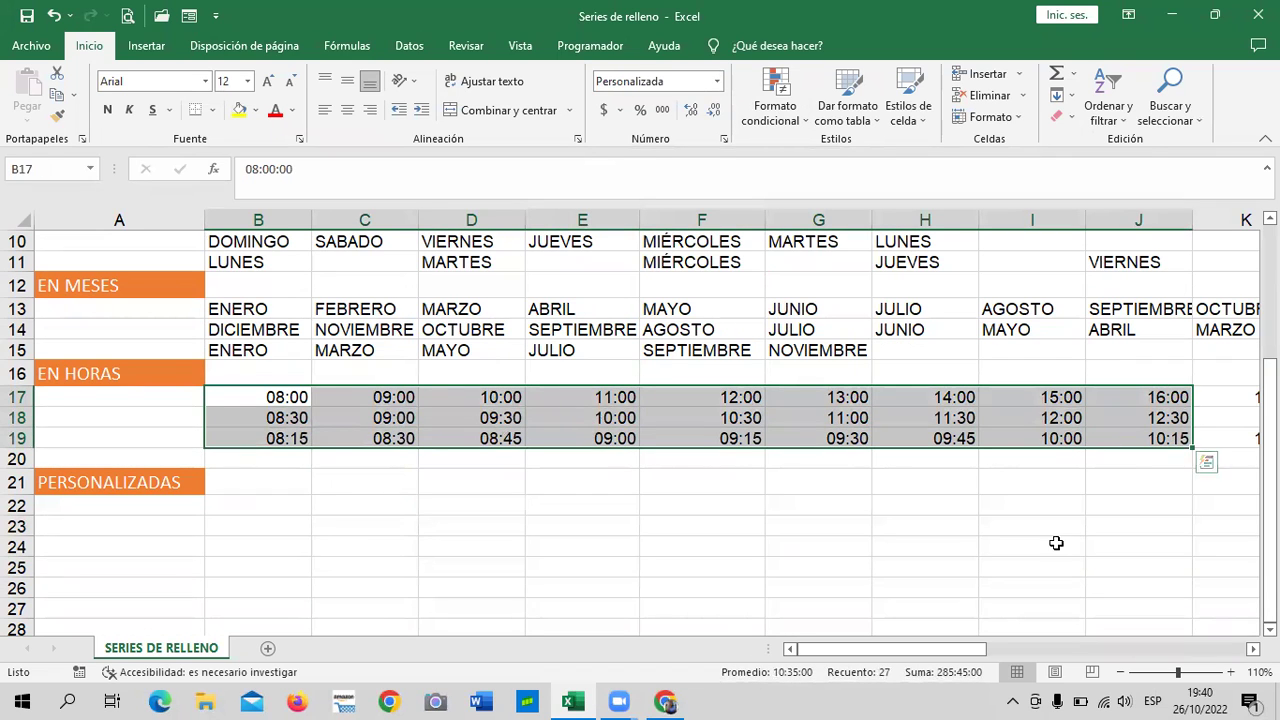
left_click_drag(890, 648, 912, 648)
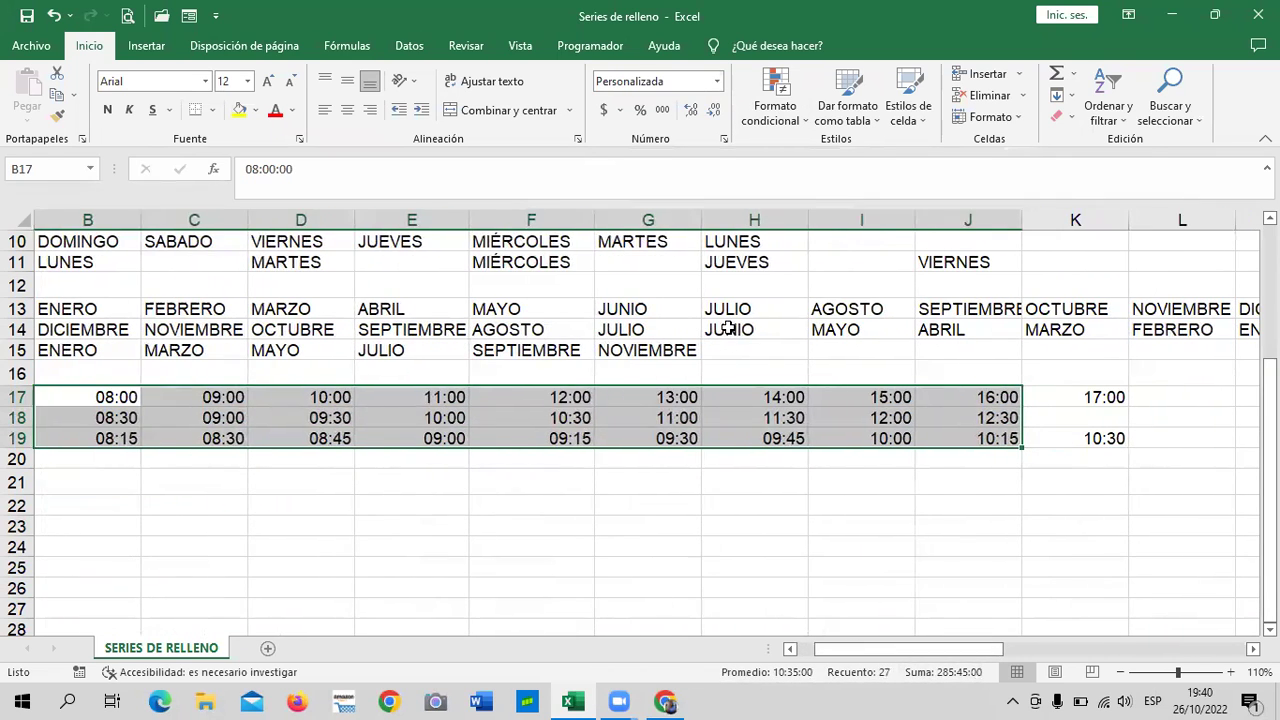
left_click(728, 329)
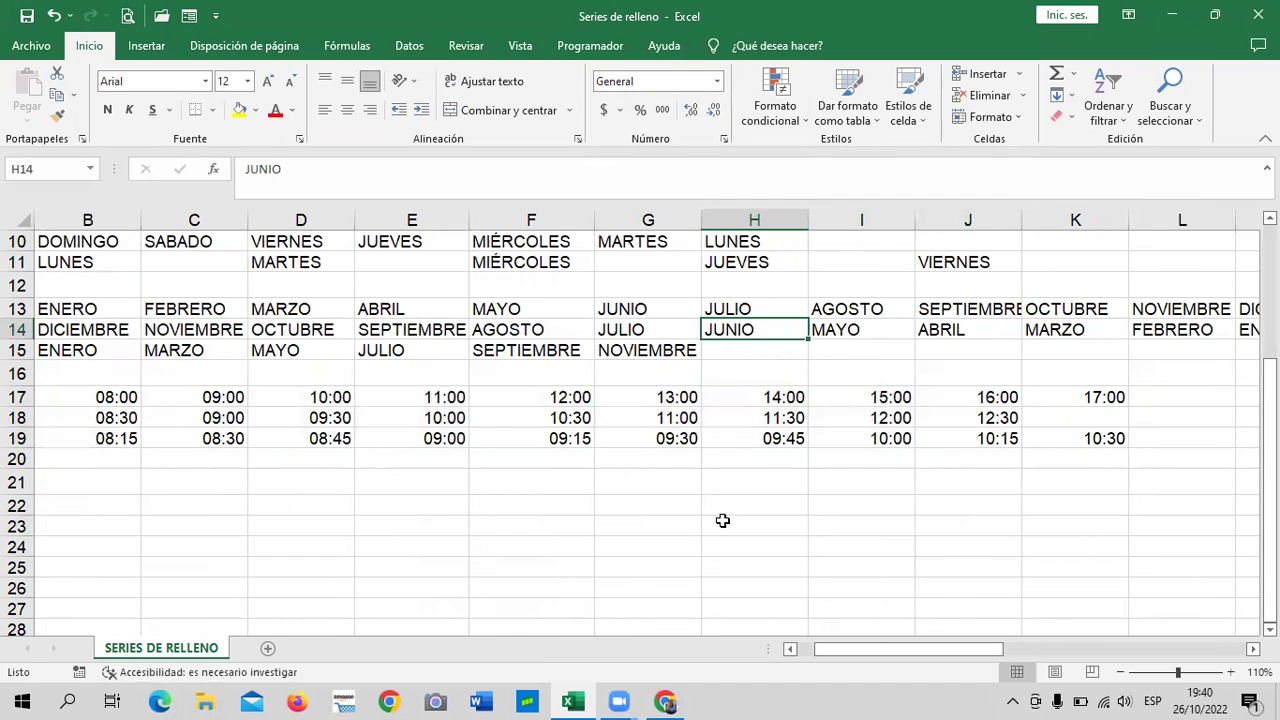
left_click_drag(910, 648, 893, 648)
left_click(291, 486)
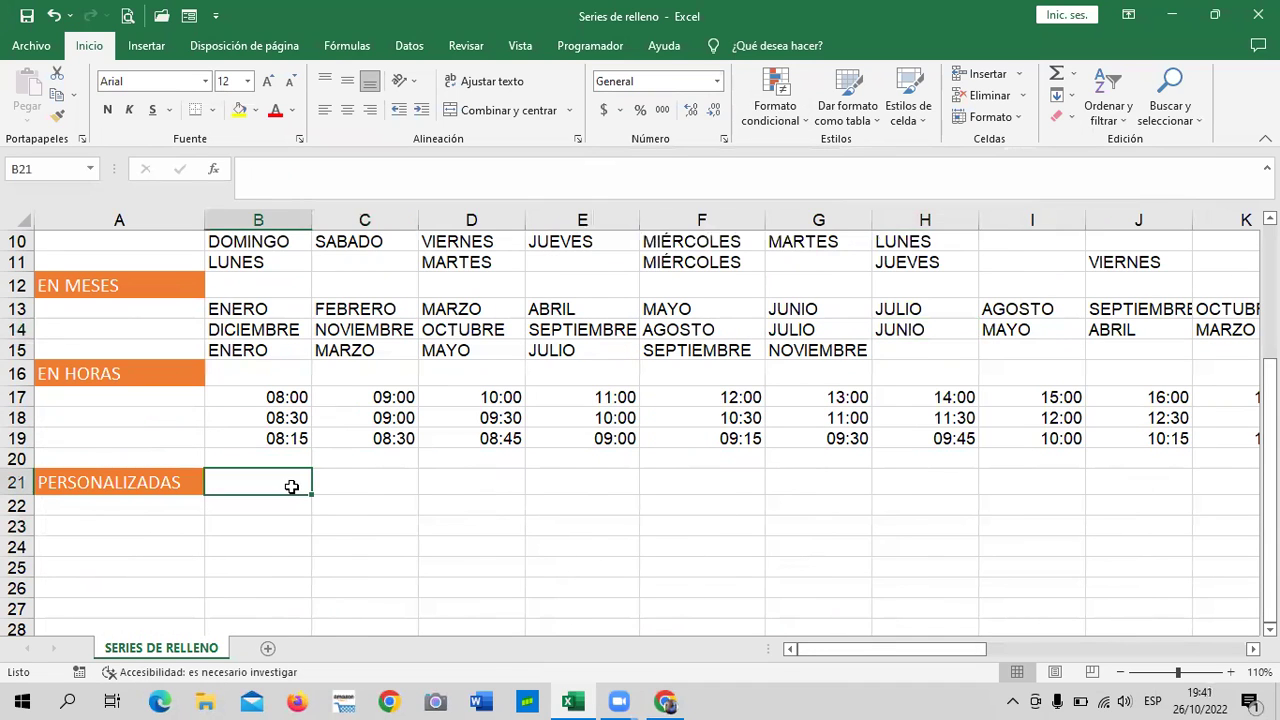
scroll(291, 486, "up", 2)
scroll(291, 486, "down", 2)
scroll(484, 457, "up", 1)
scroll(484, 457, "up", 2)
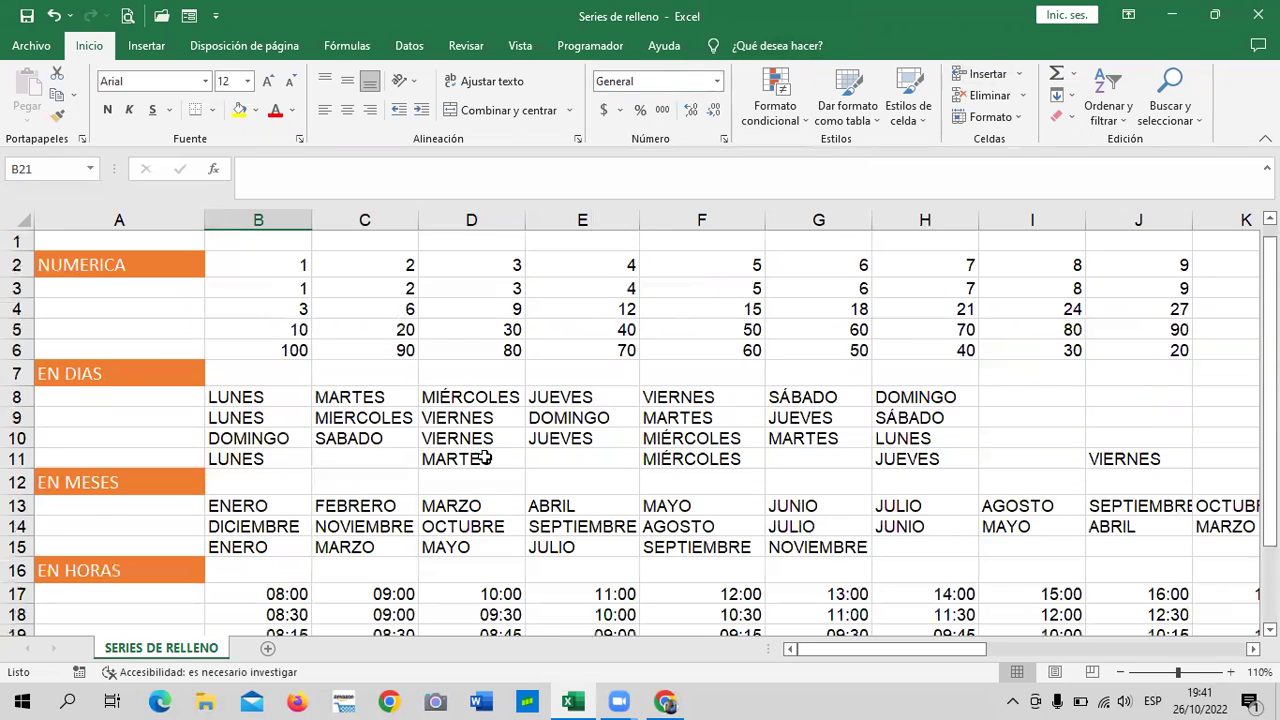
scroll(484, 457, "down", 2)
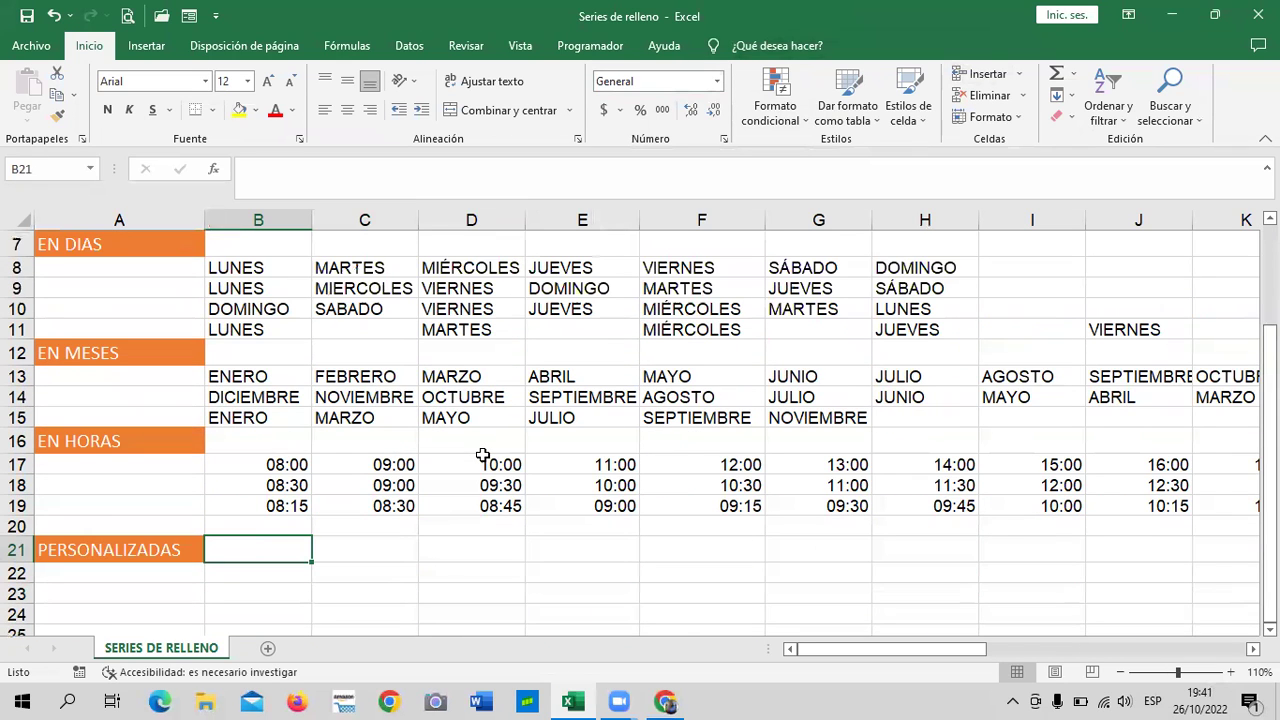
left_click(388, 558)
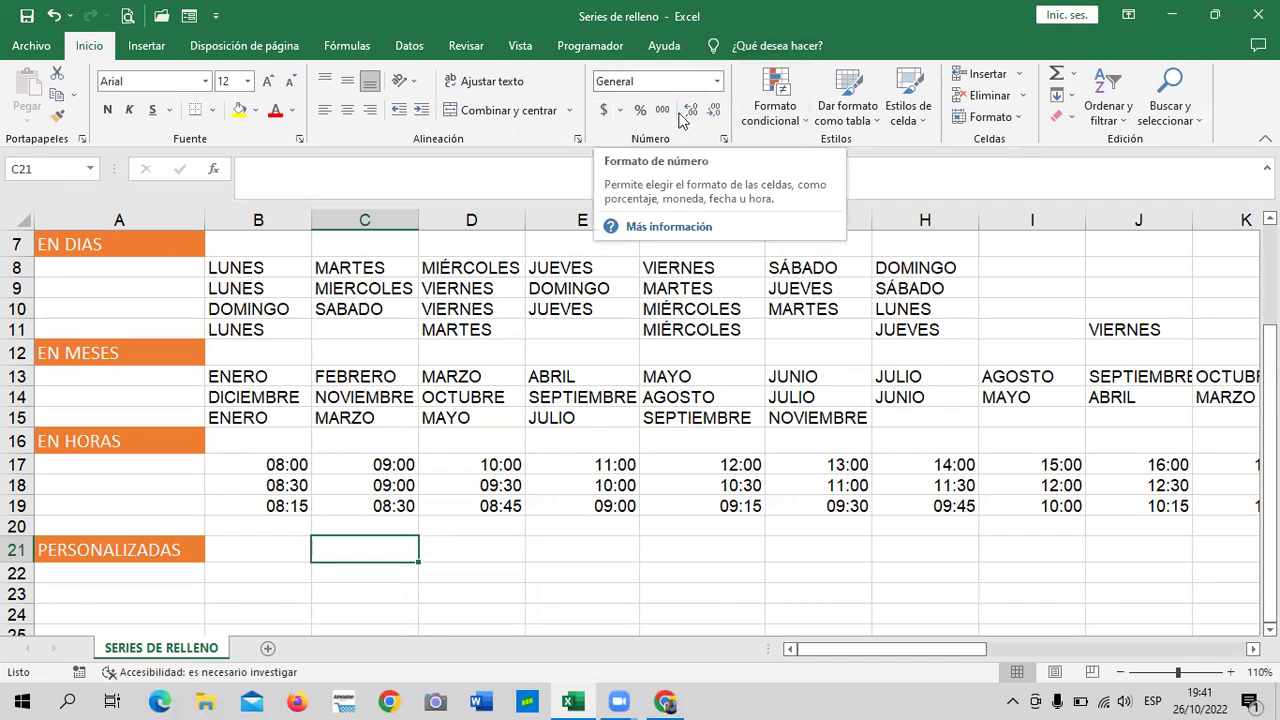
left_click(288, 502)
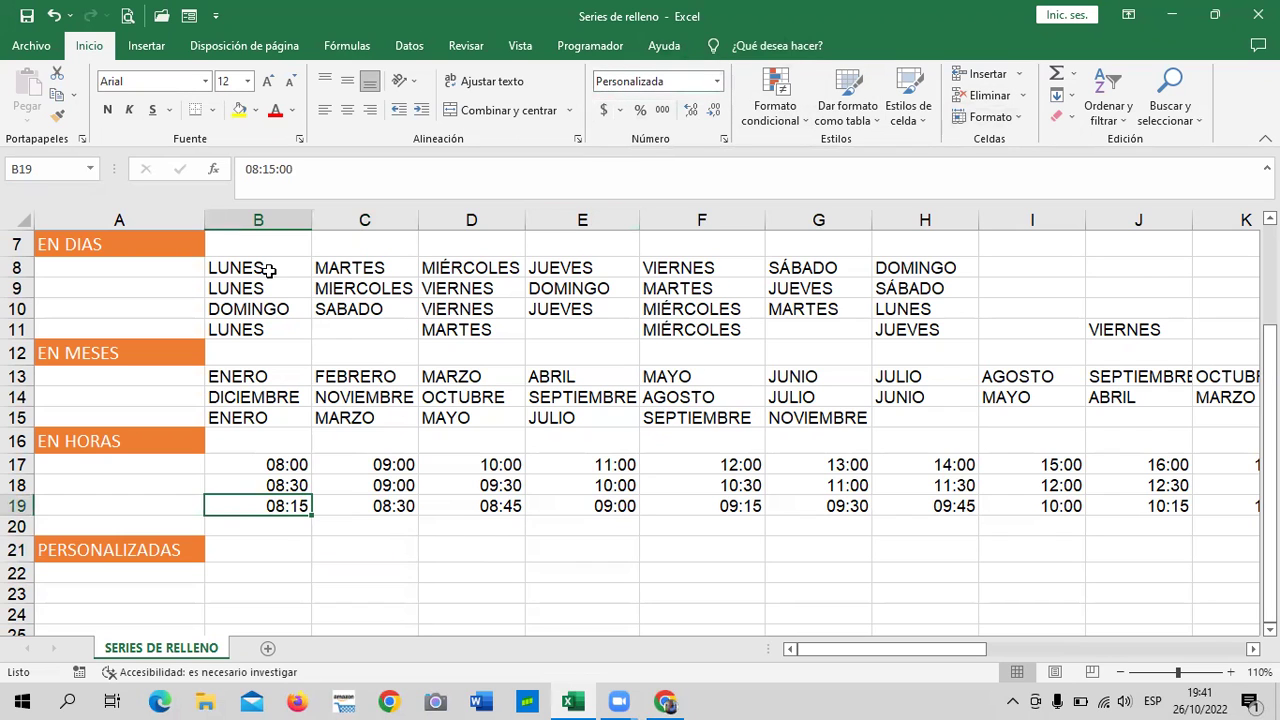
scroll(530, 472, "down", 2)
left_click(291, 433)
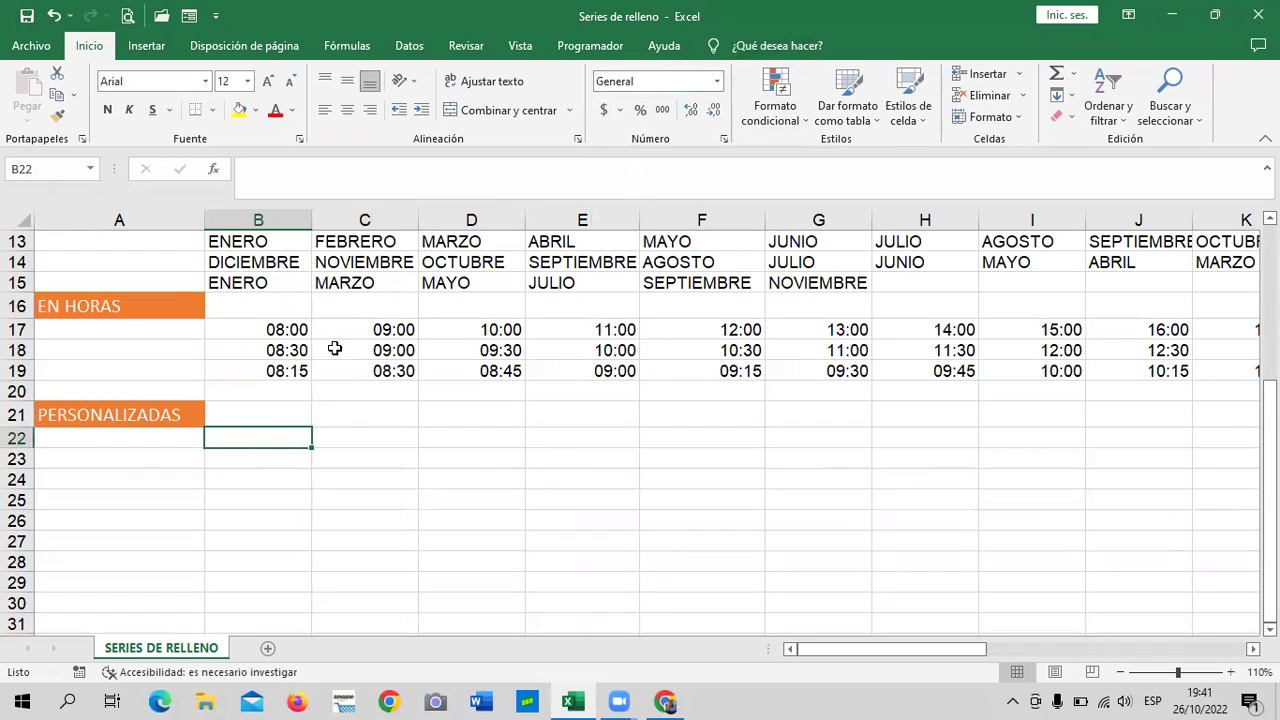
left_click(386, 378)
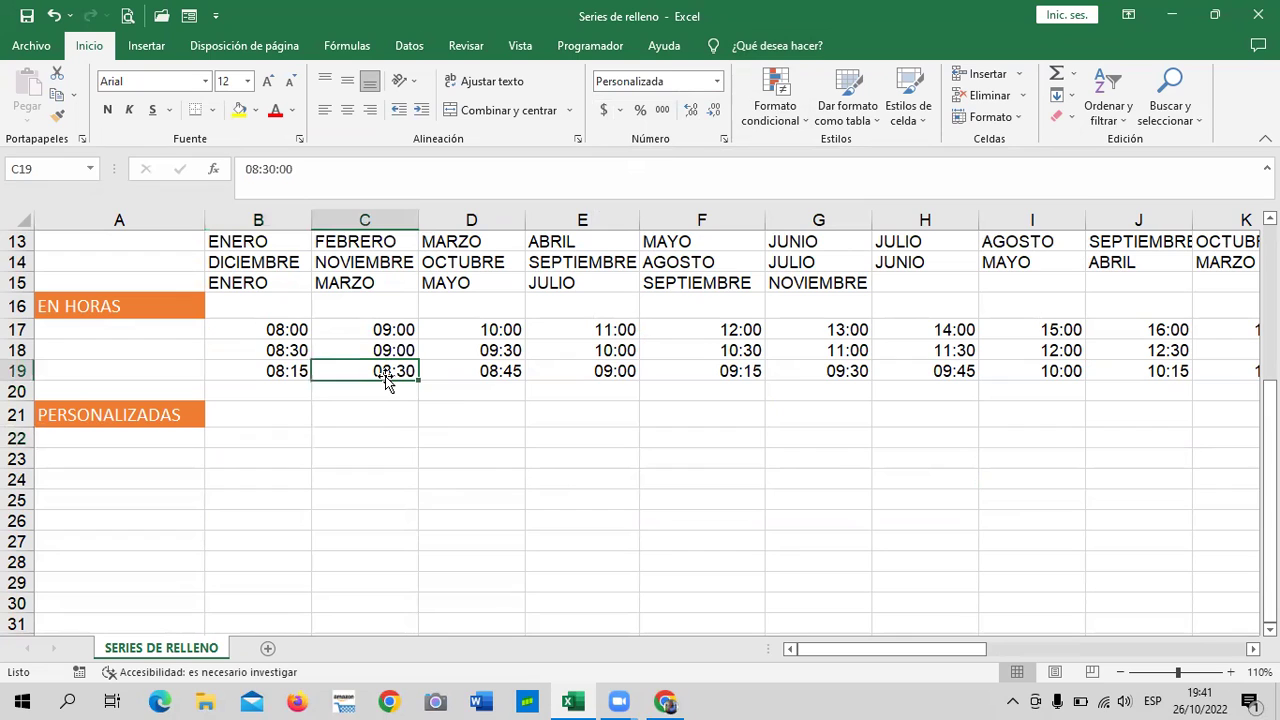
left_click(614, 373)
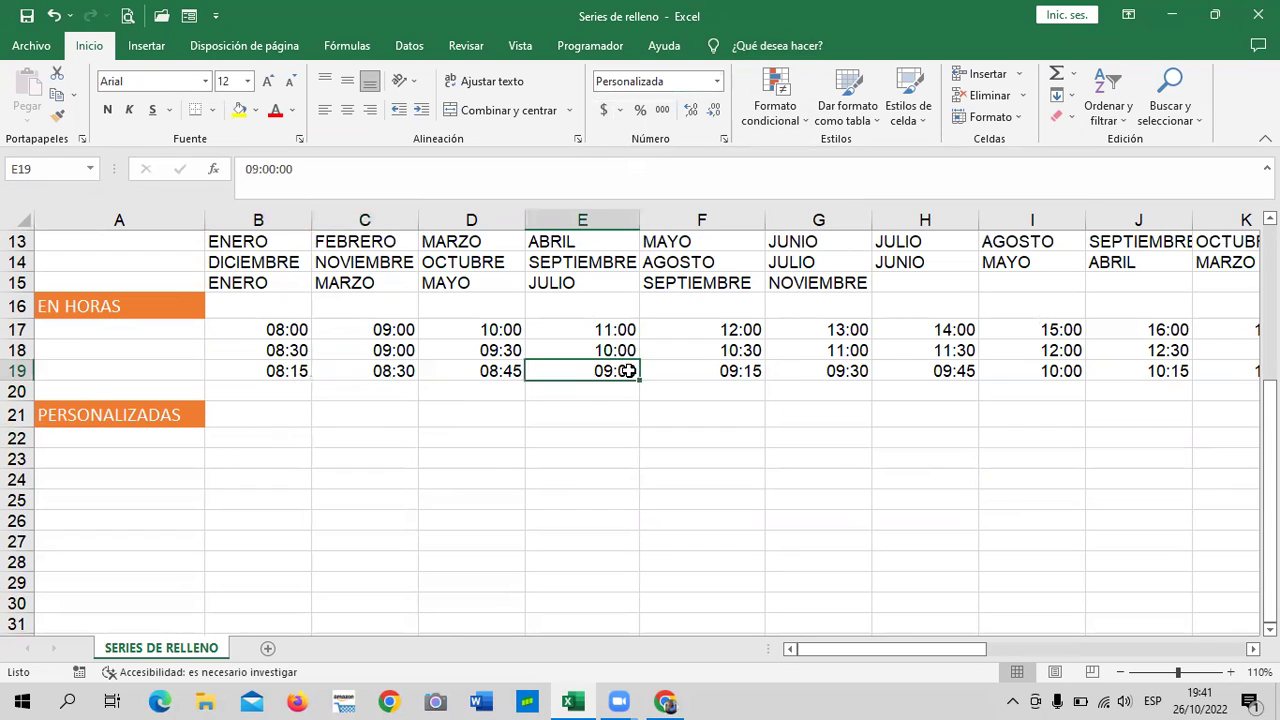
left_click(717, 376)
left_click(826, 372)
left_click(929, 370)
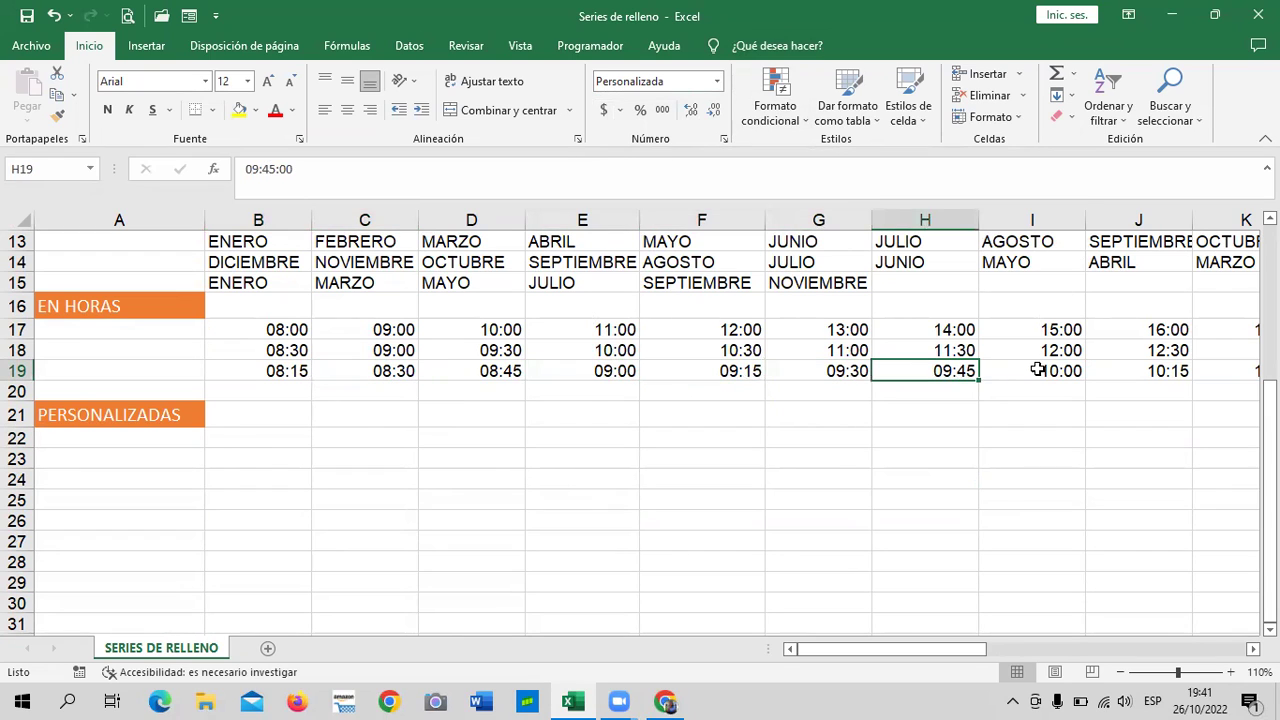
left_click(1037, 370)
left_click(1160, 373)
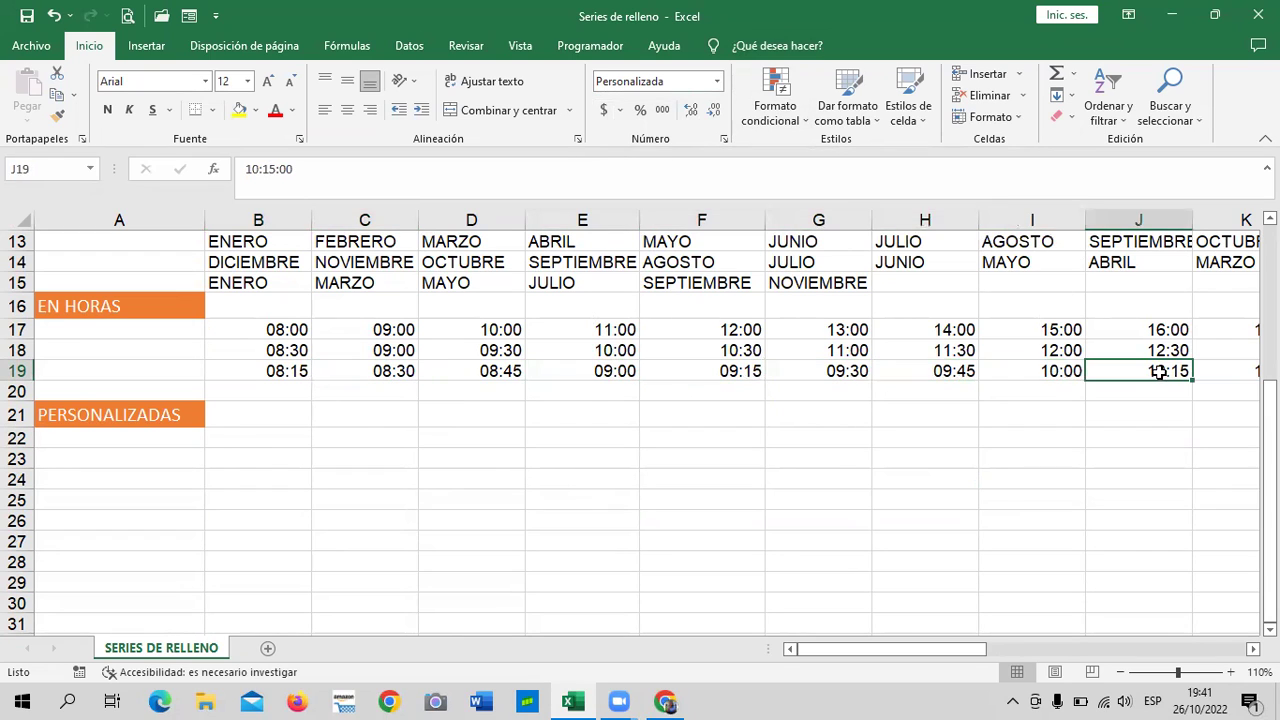
left_click(283, 372)
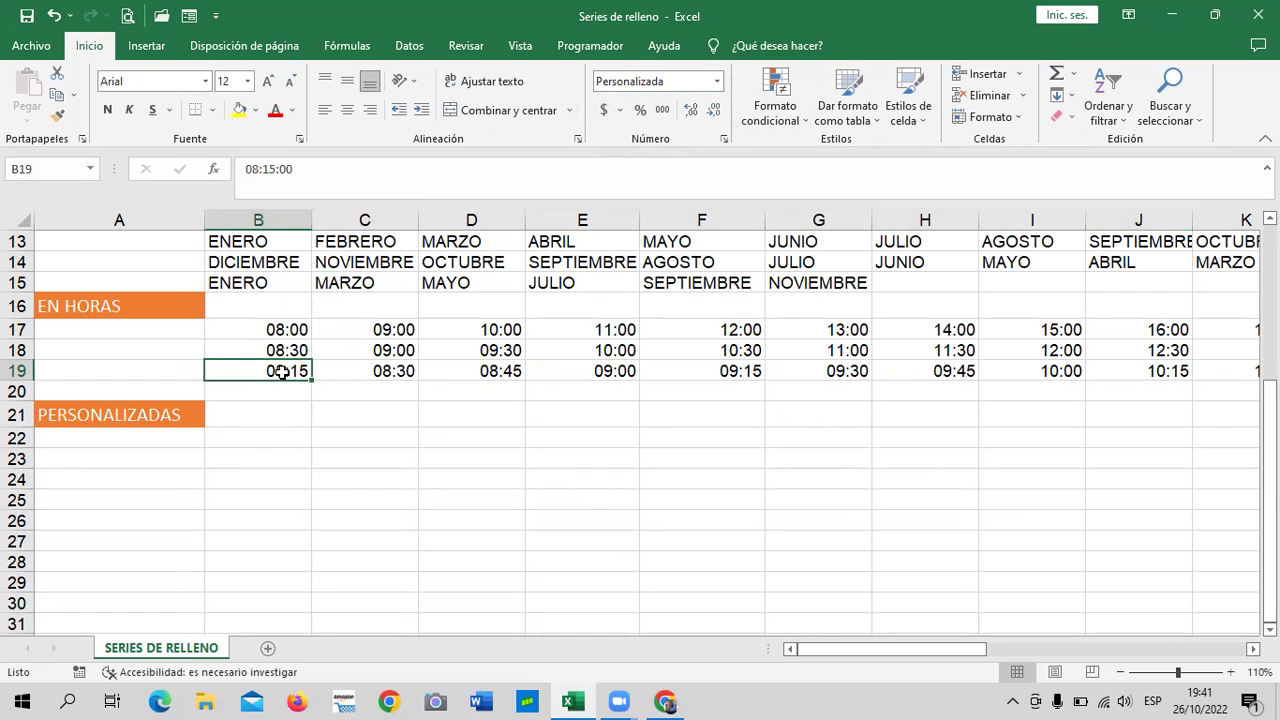
left_click(353, 369)
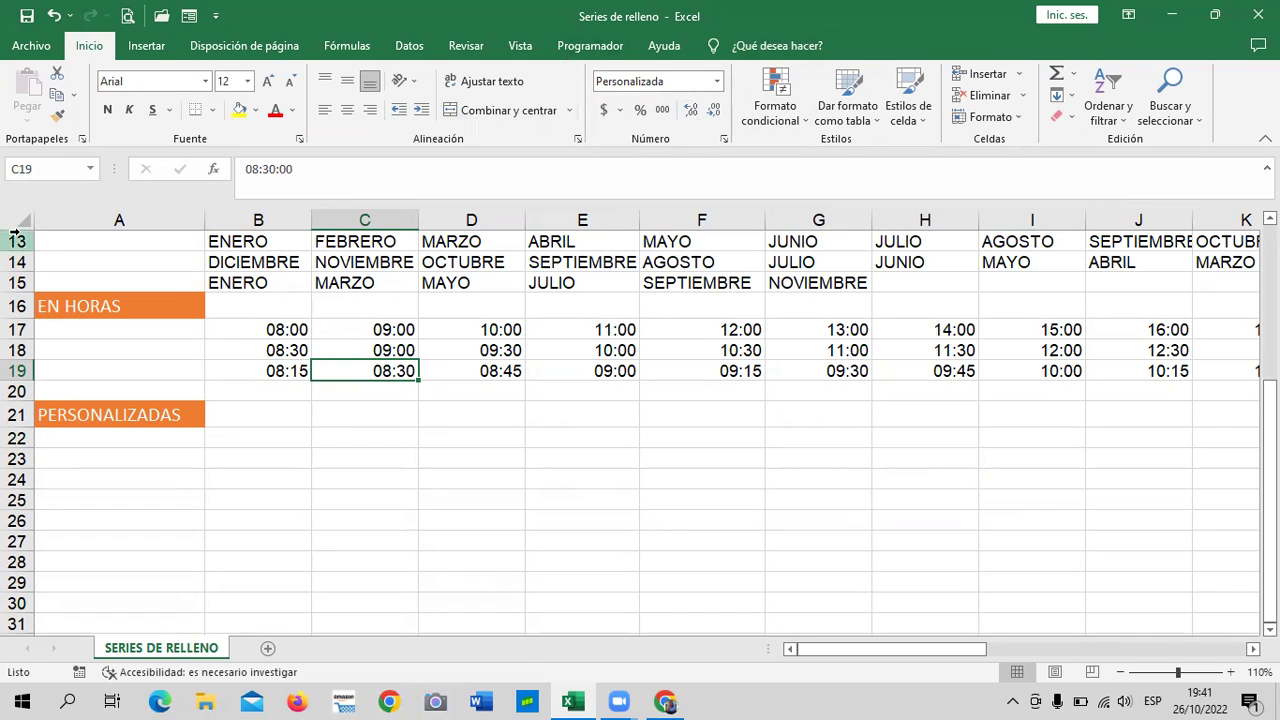
scroll(8, 318, "up", 1)
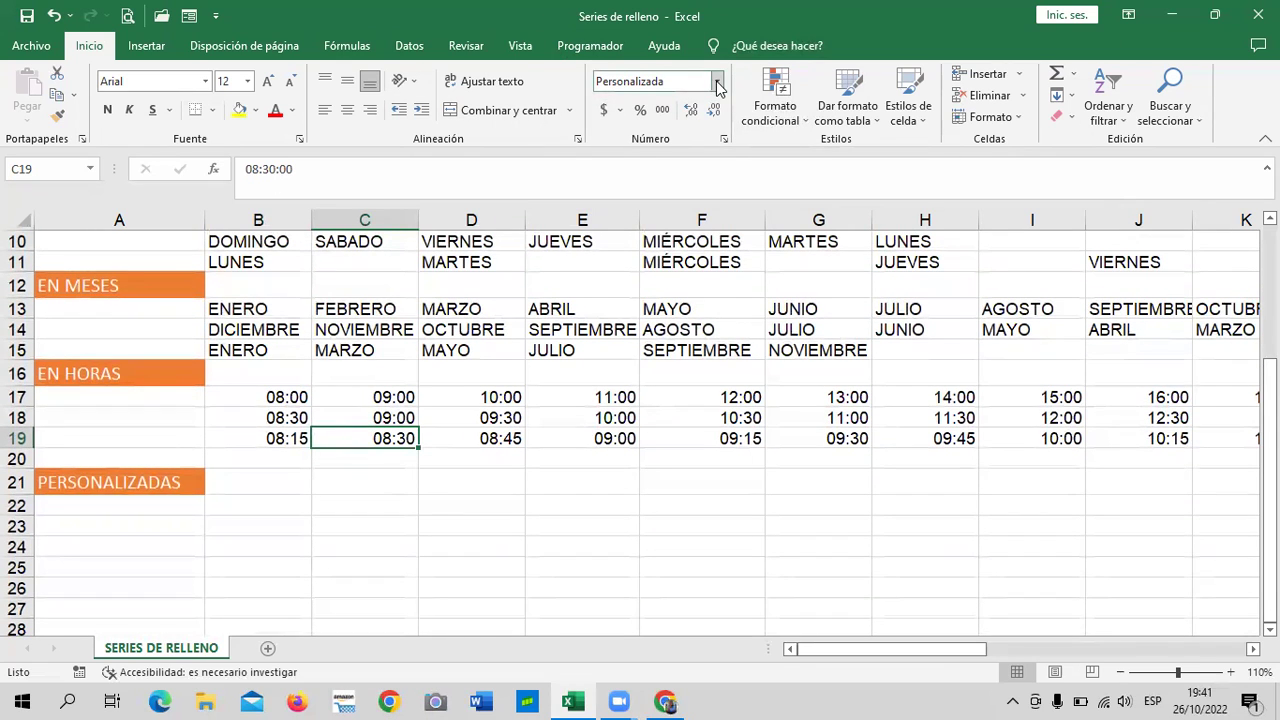
left_click(500, 508)
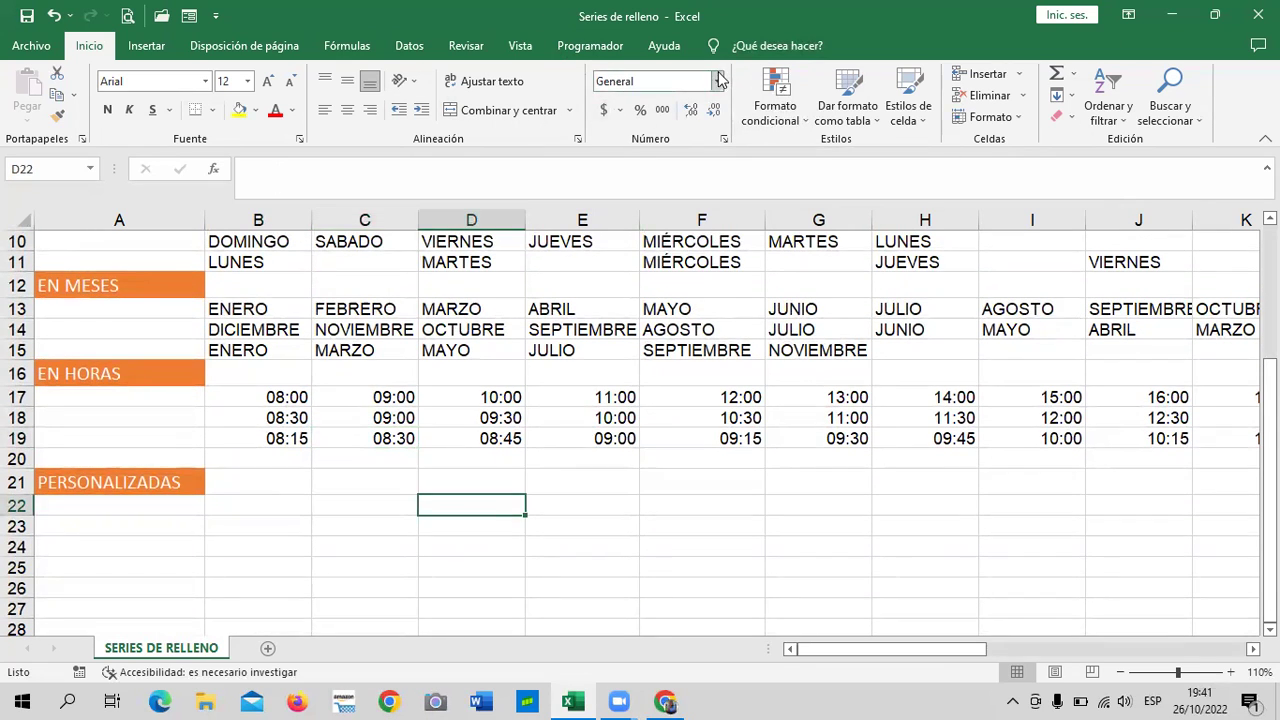
left_click(608, 540)
scroll(608, 537, "up", 2)
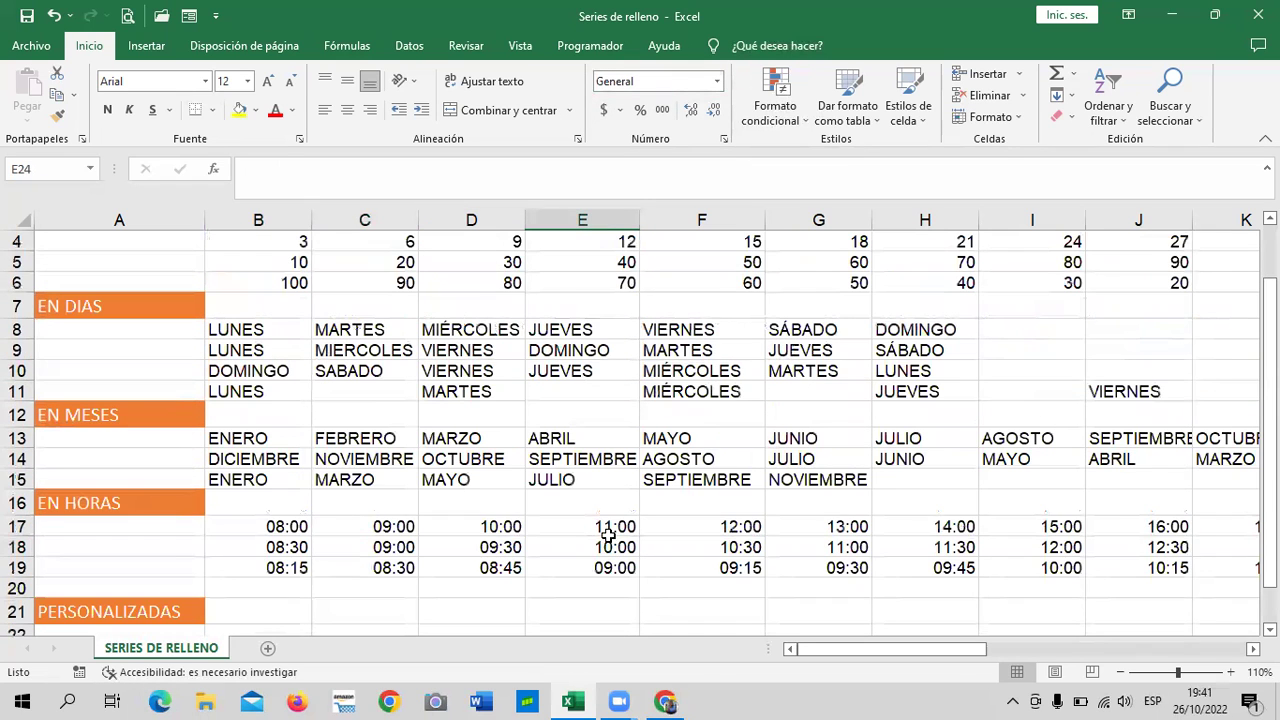
left_click(578, 280)
left_click(594, 368)
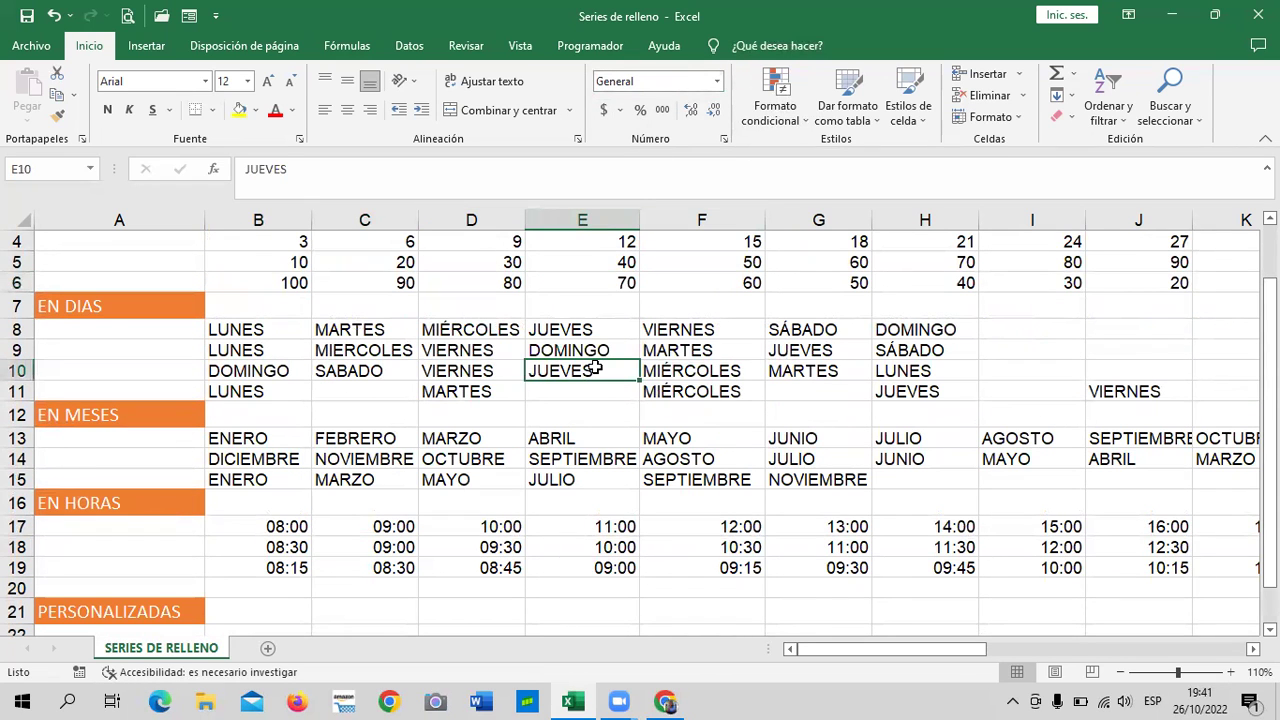
left_click(587, 460)
left_click(607, 548)
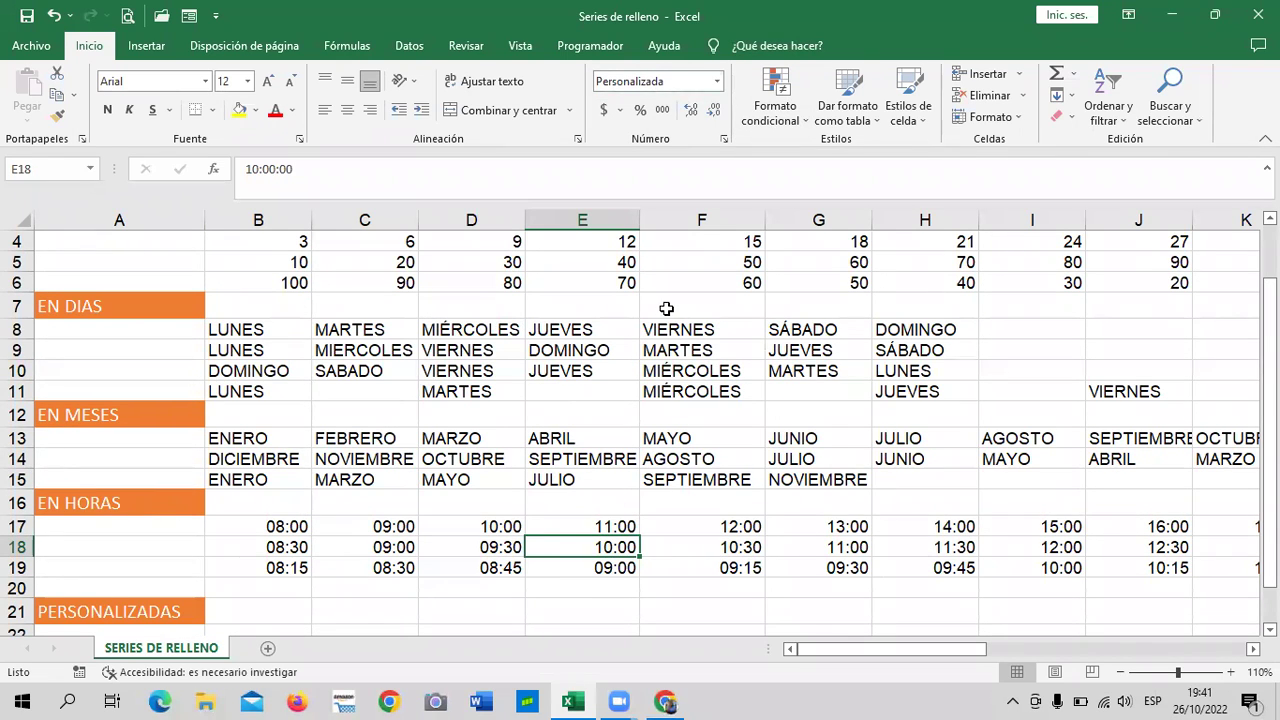
scroll(664, 308, "down", 1)
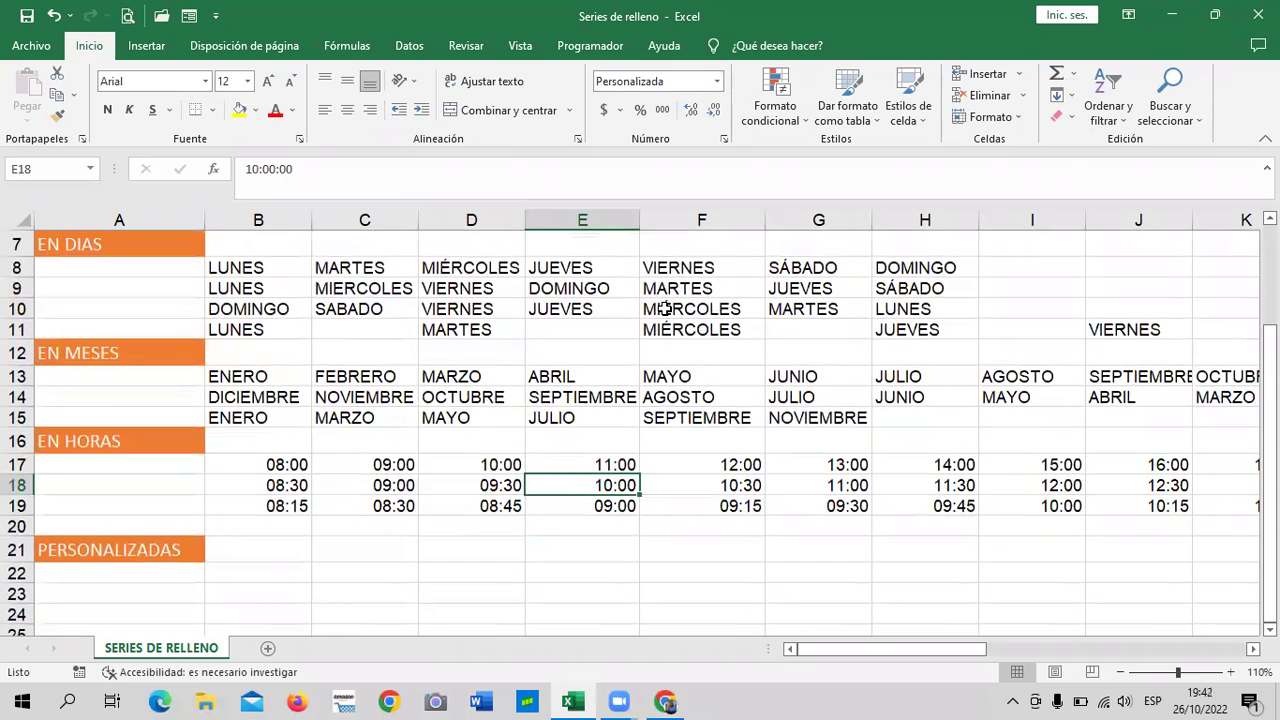
left_click(290, 466)
left_click(585, 483)
left_click(980, 466)
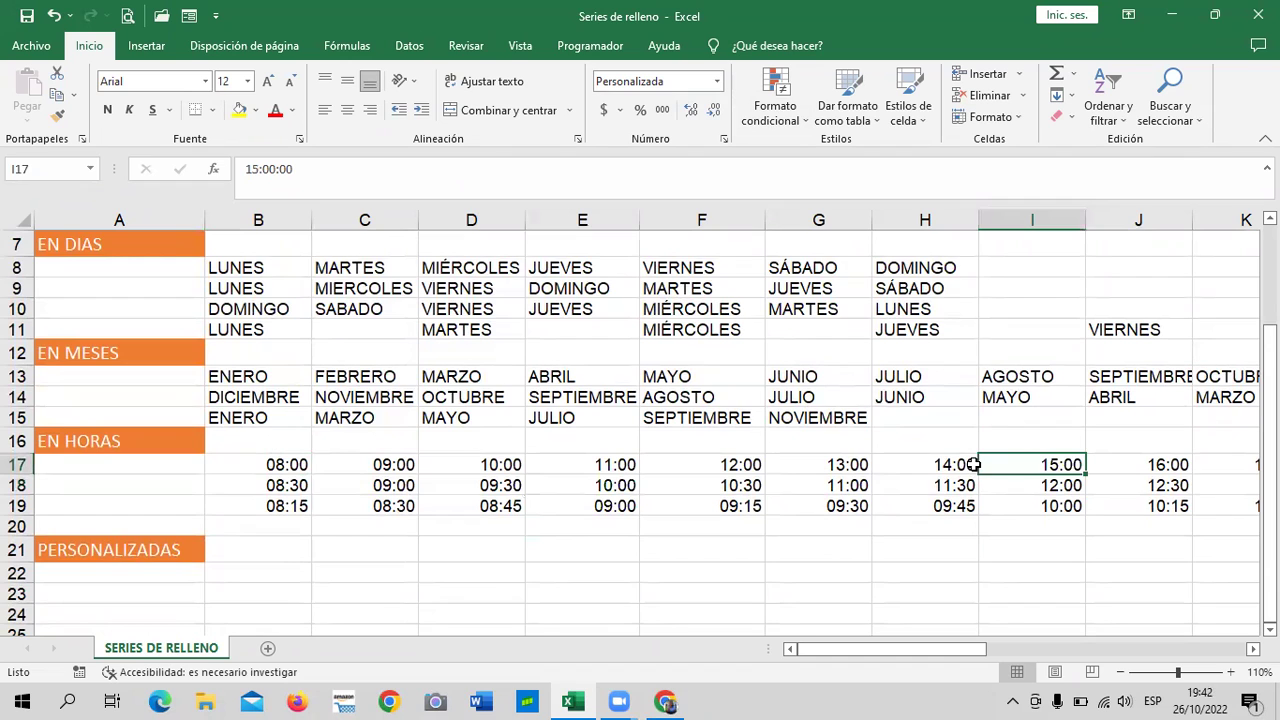
scroll(973, 465, "down", 1)
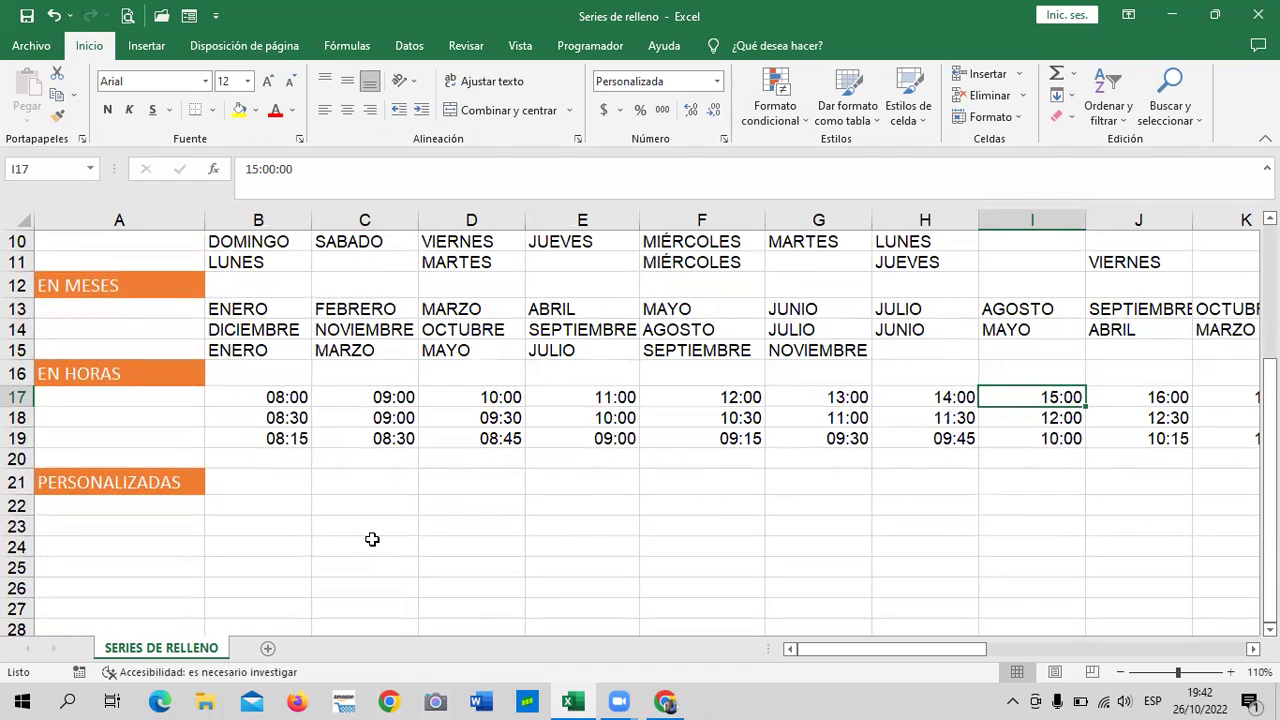
scroll(372, 539, "down", 2)
left_click(395, 464)
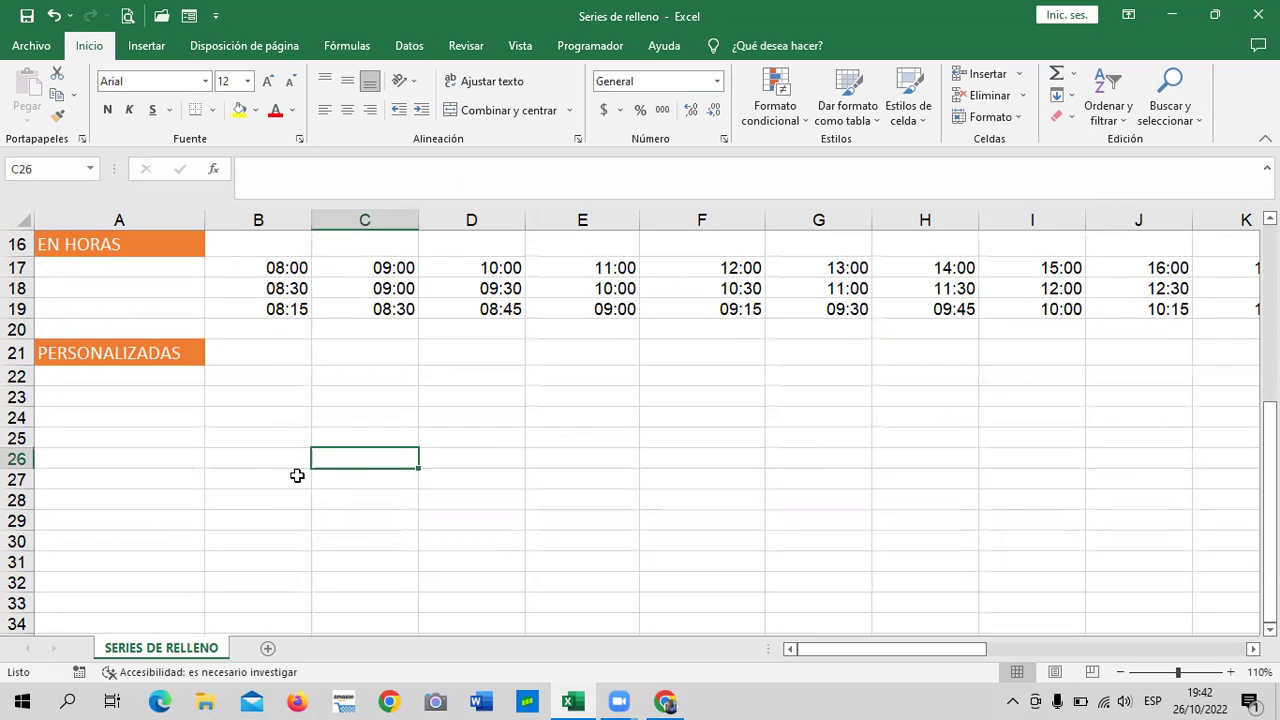
left_click(284, 268)
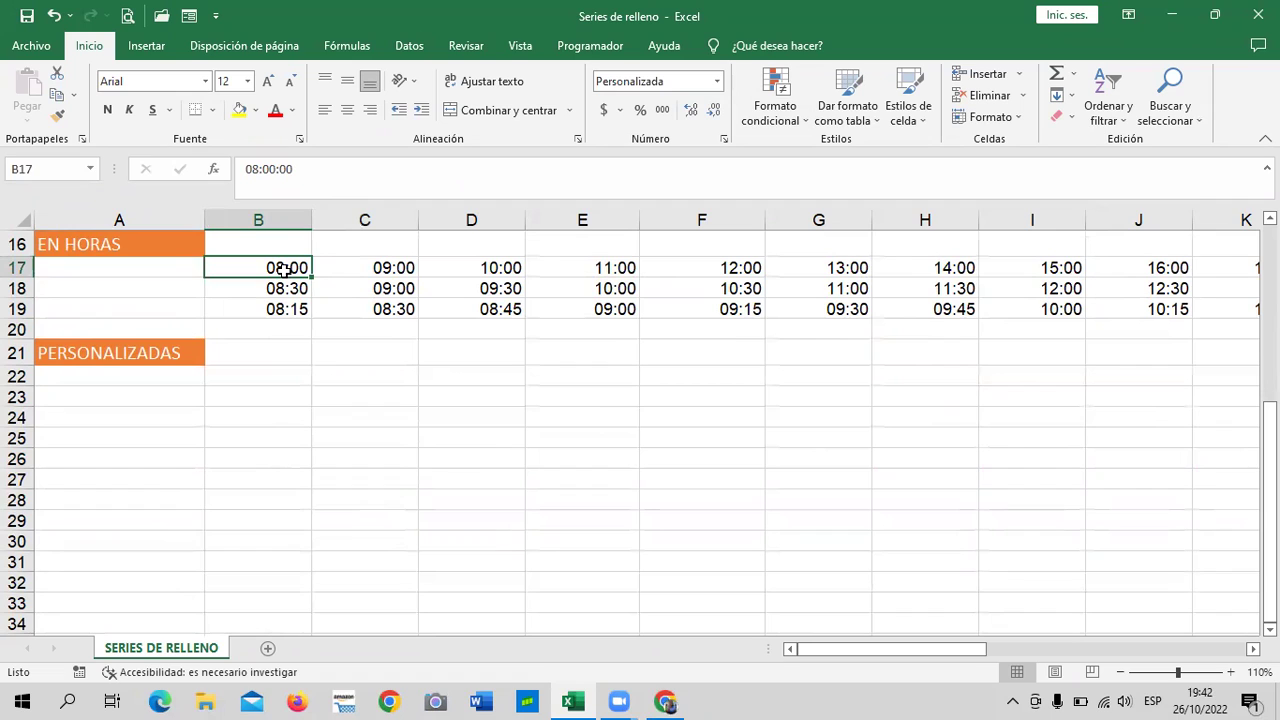
left_click(506, 428)
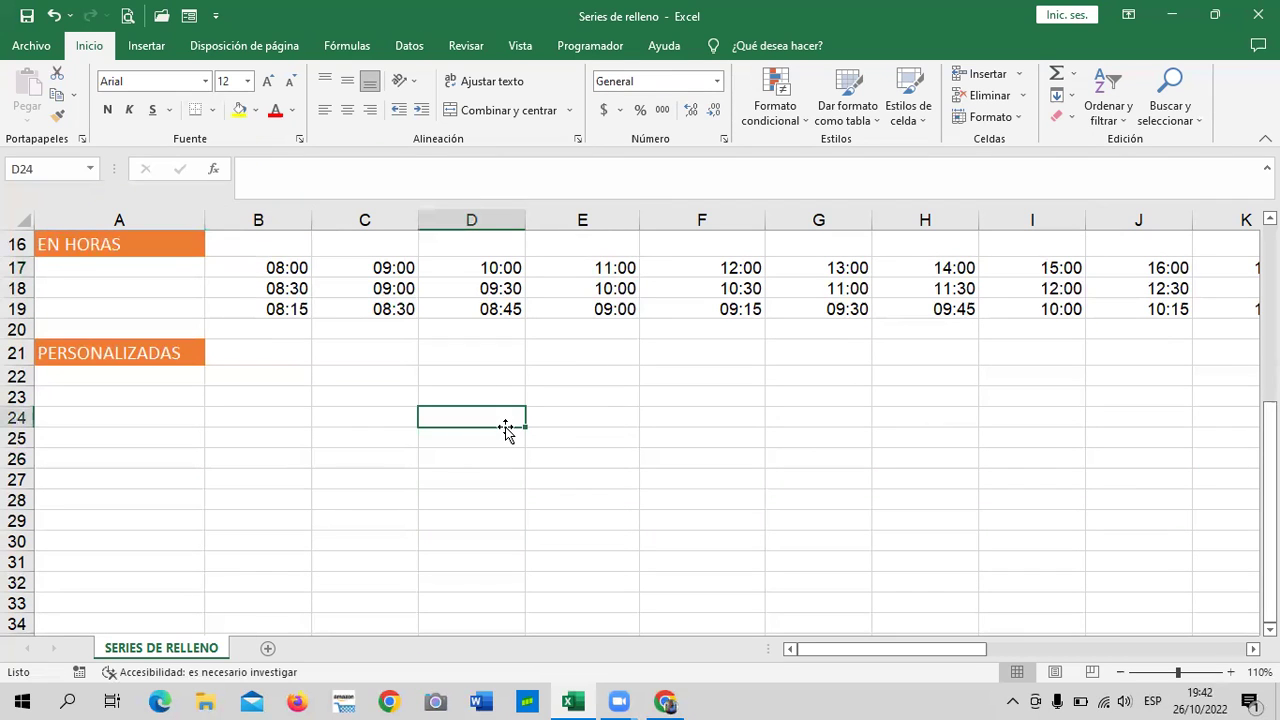
left_click(291, 381)
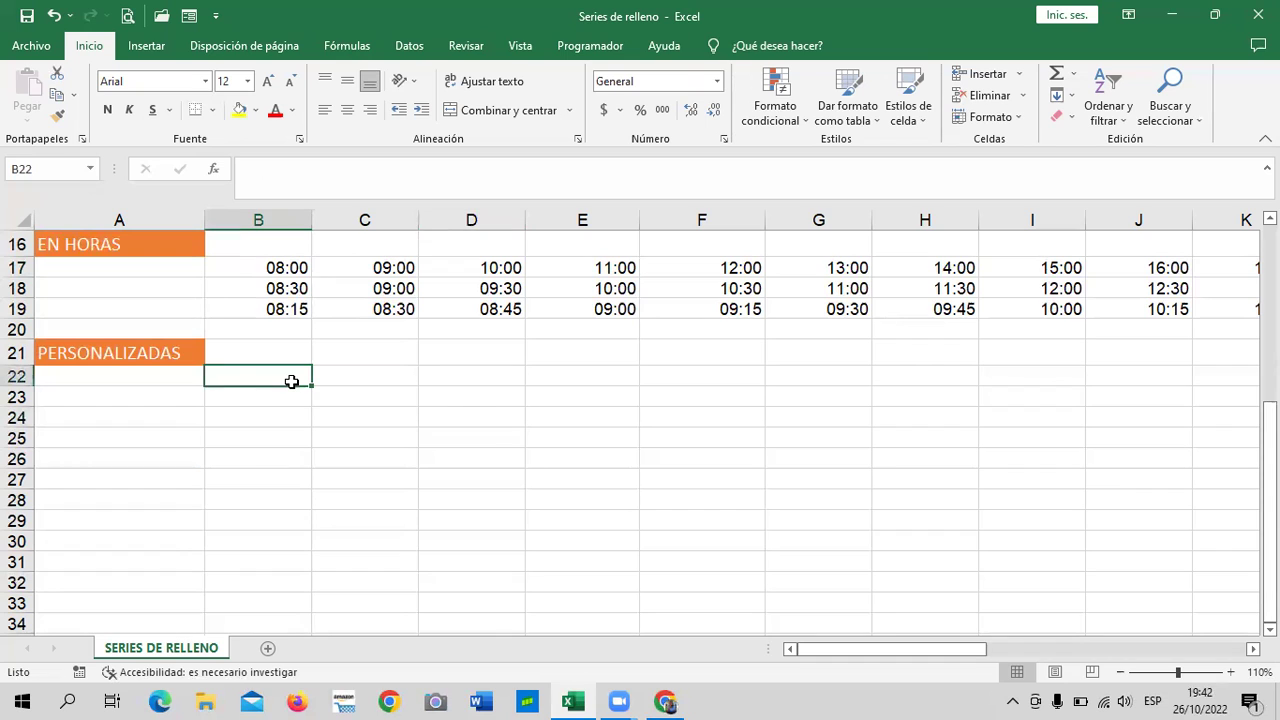
left_click(400, 379)
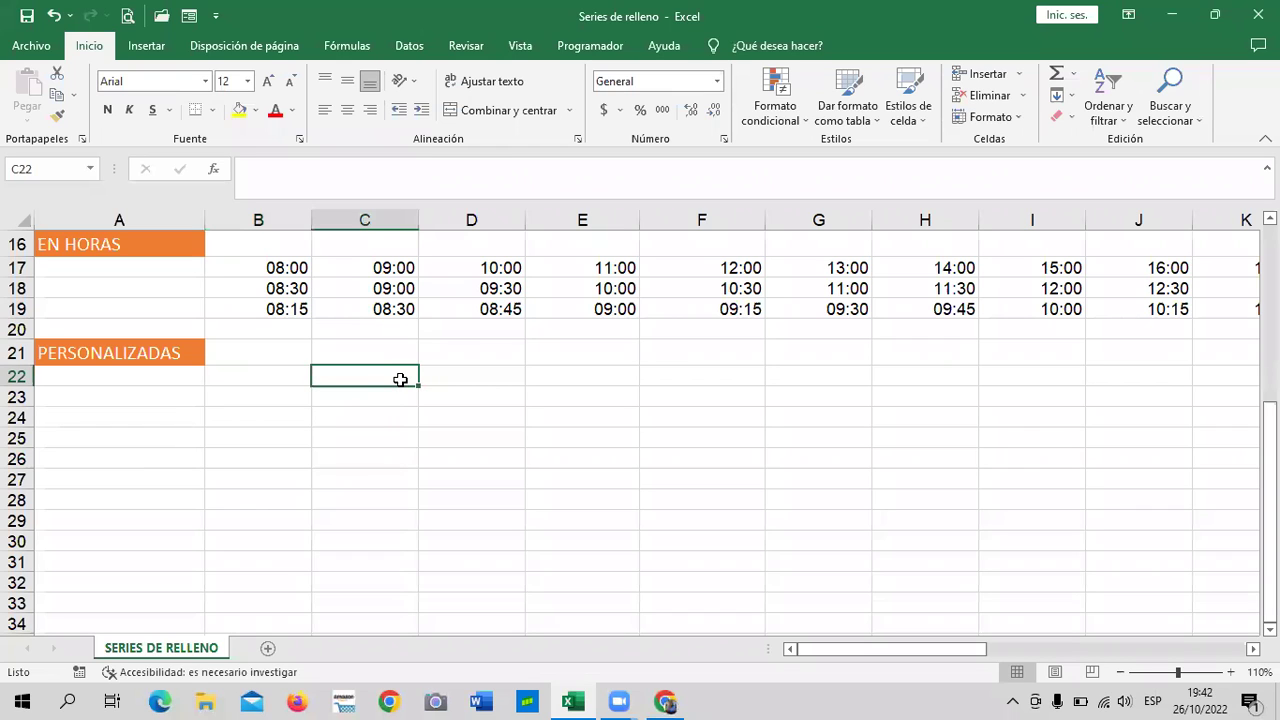
- Enter 08:00 in C22, replacing an initial 08:30 entry
left_click(291, 290)
left_click(340, 376)
type("8:30")
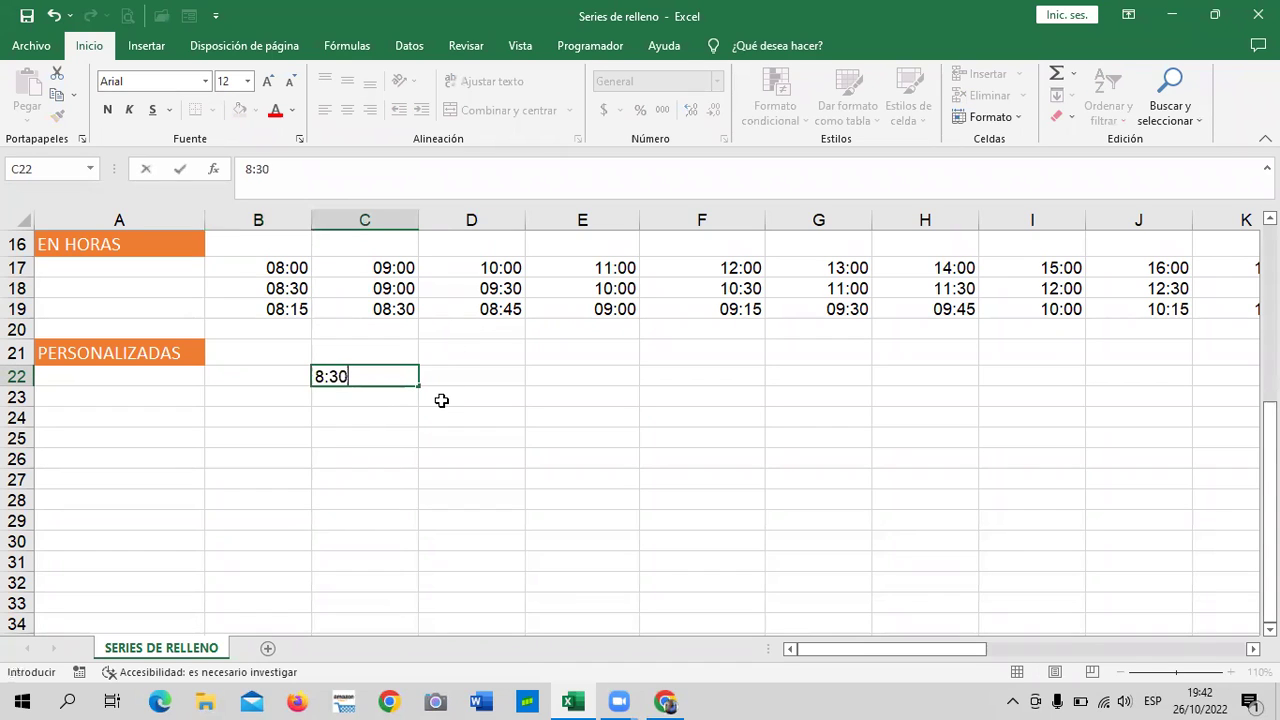
left_click(462, 376)
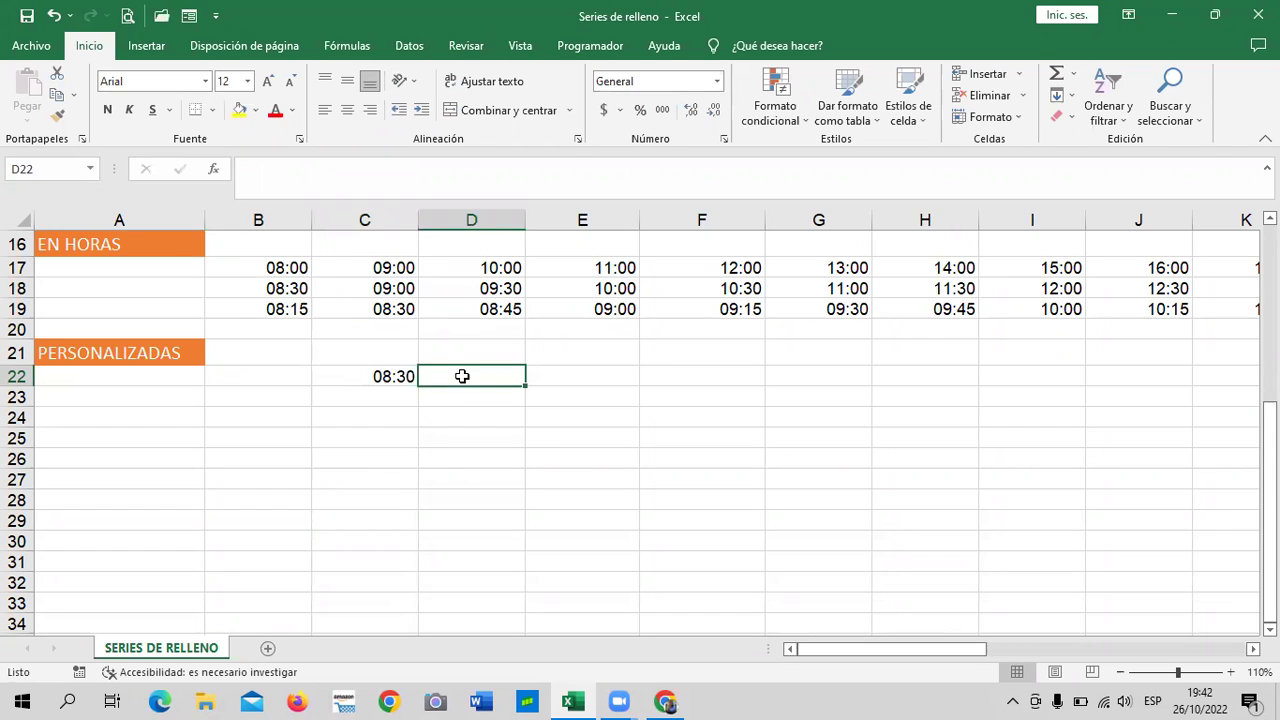
left_click(385, 377)
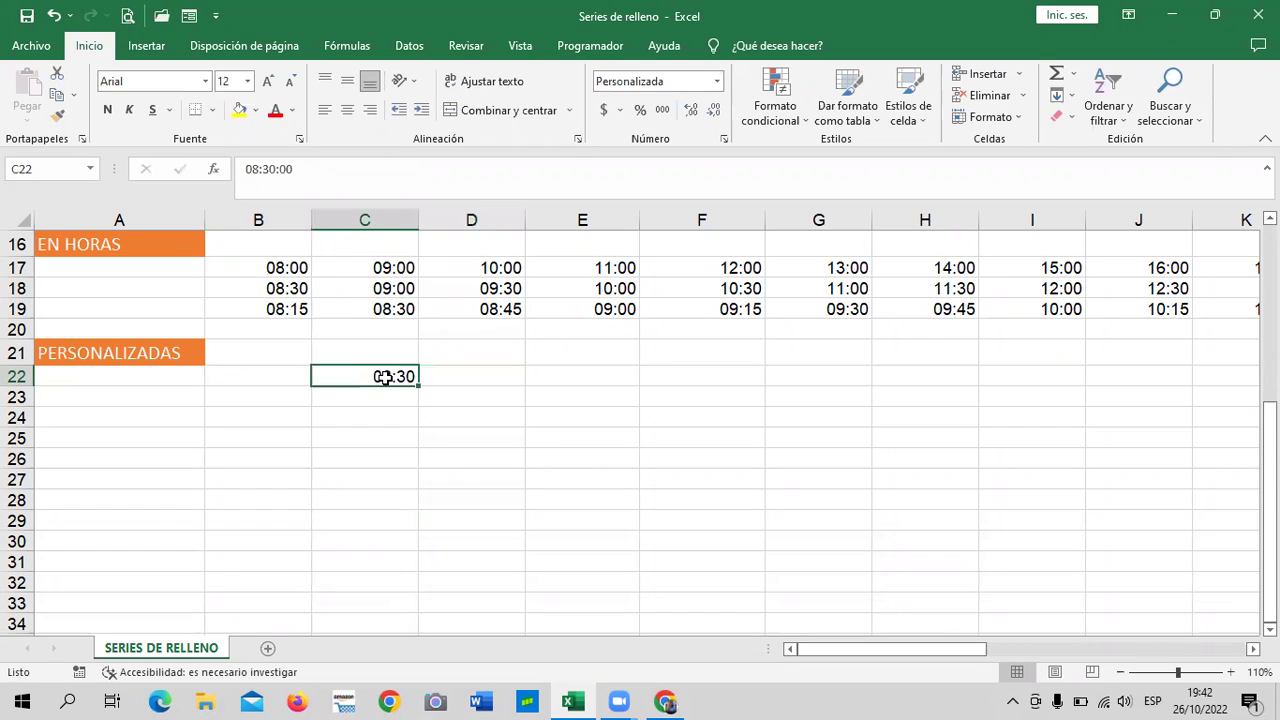
type("8:00")
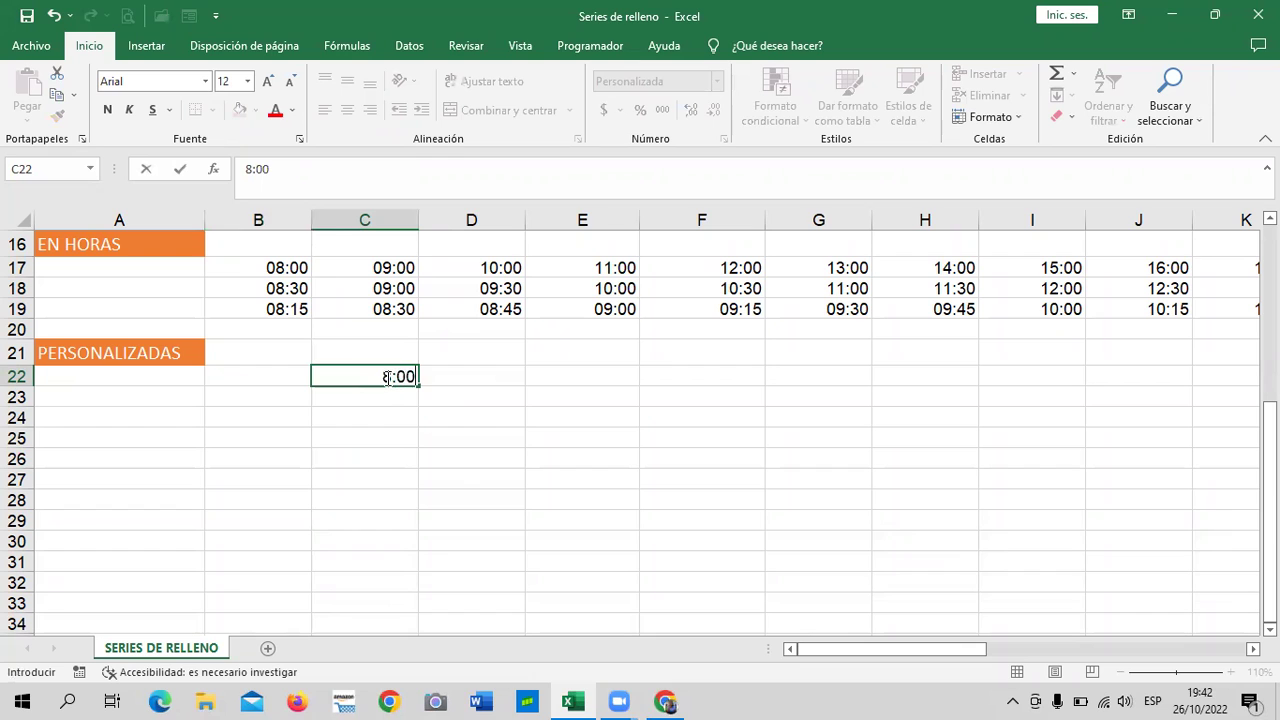
- Enter 08:30 in D22 and fill the half-hour series to 11:30 in J22
left_click(474, 375)
type("8")
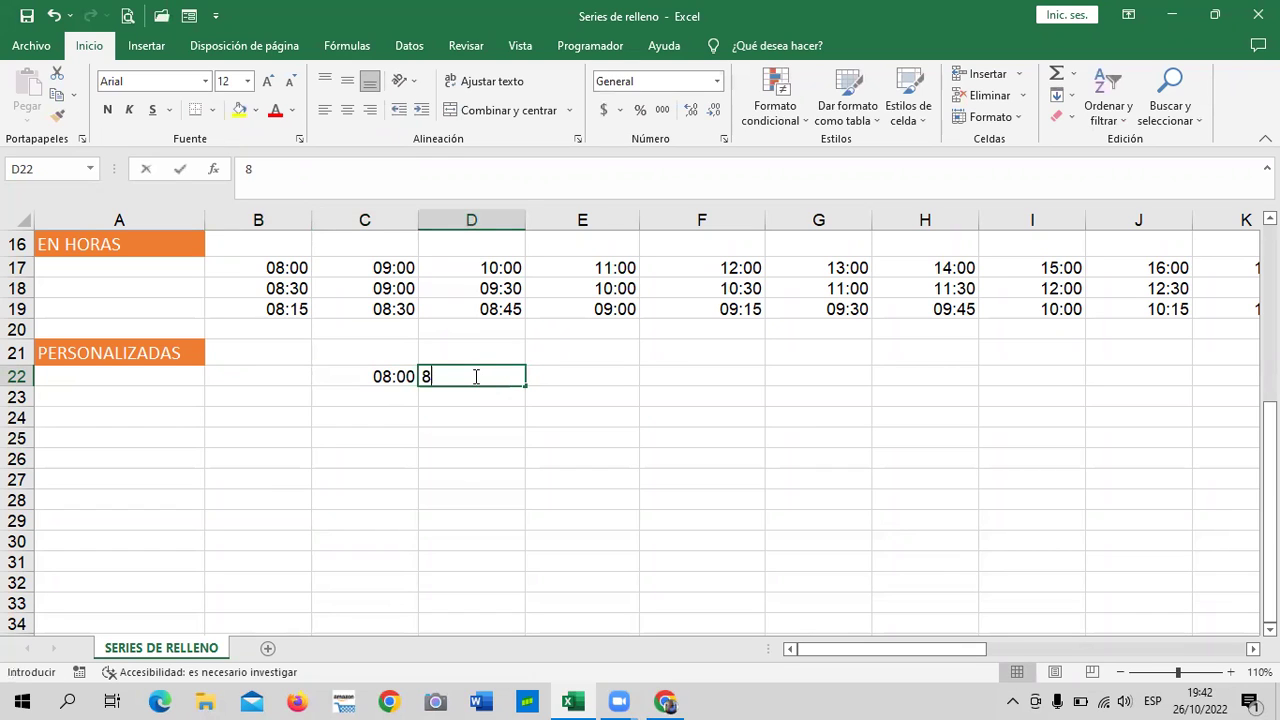
type(":30")
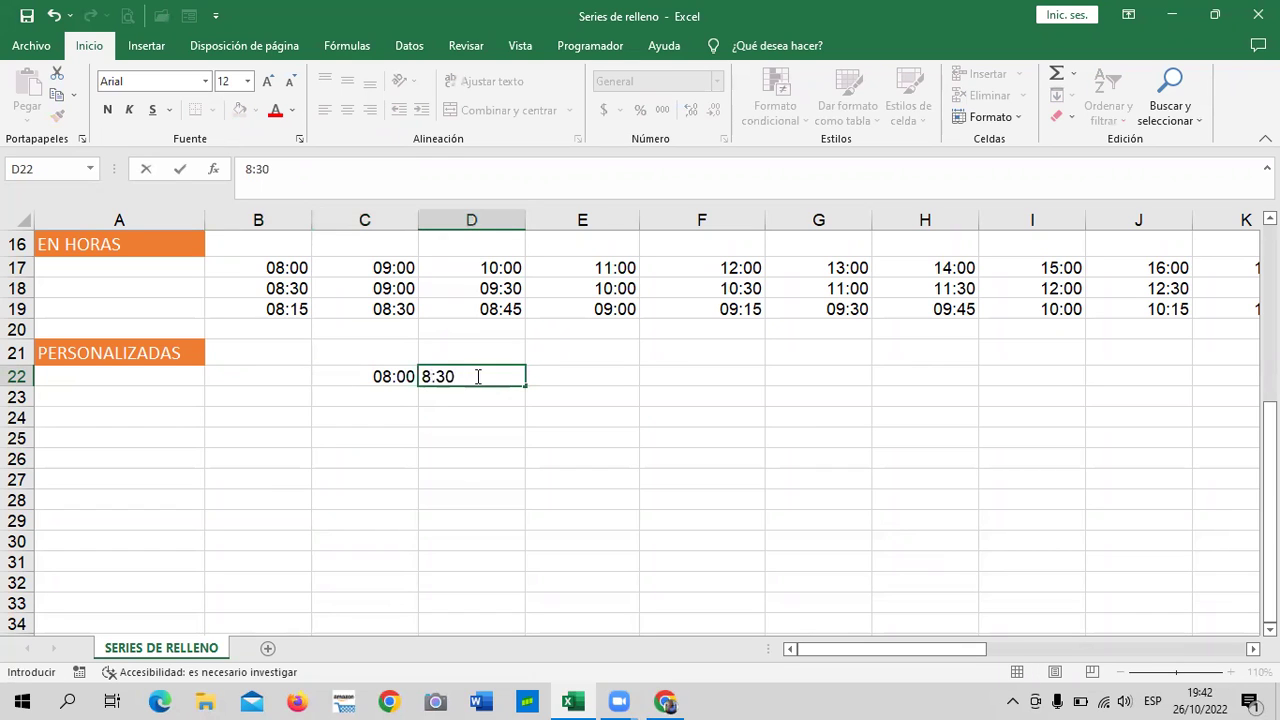
left_click(657, 433)
left_click_drag(386, 376, 478, 376)
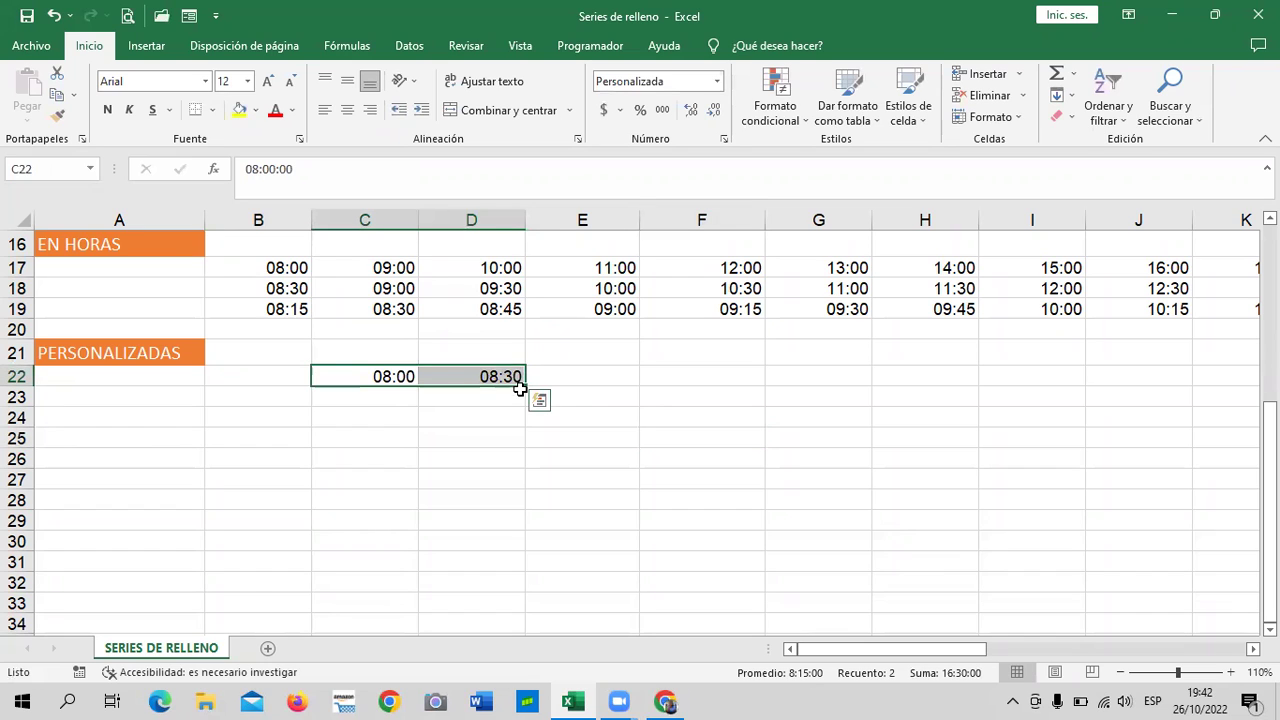
left_click_drag(566, 388, 1149, 372)
- Check the filled times 08:00 through 10:30 in C22:H22
left_click(777, 478)
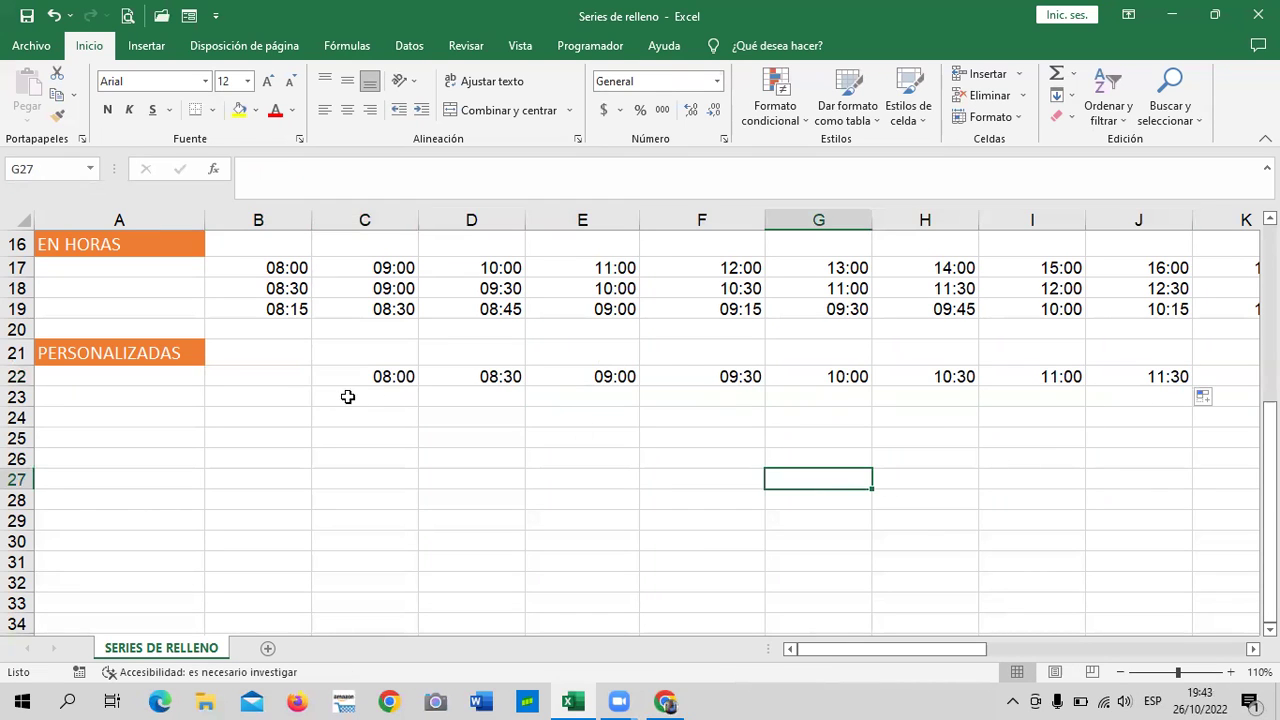
left_click(344, 384)
left_click(466, 374)
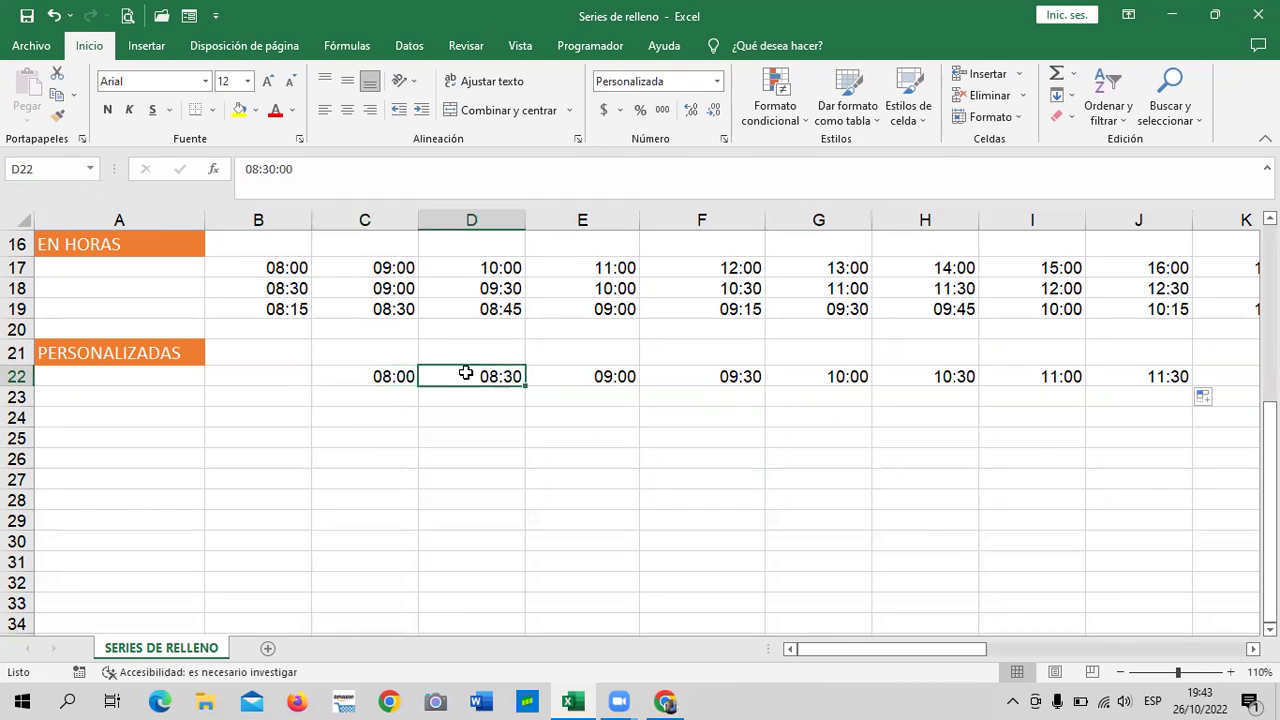
left_click(611, 372)
left_click(722, 377)
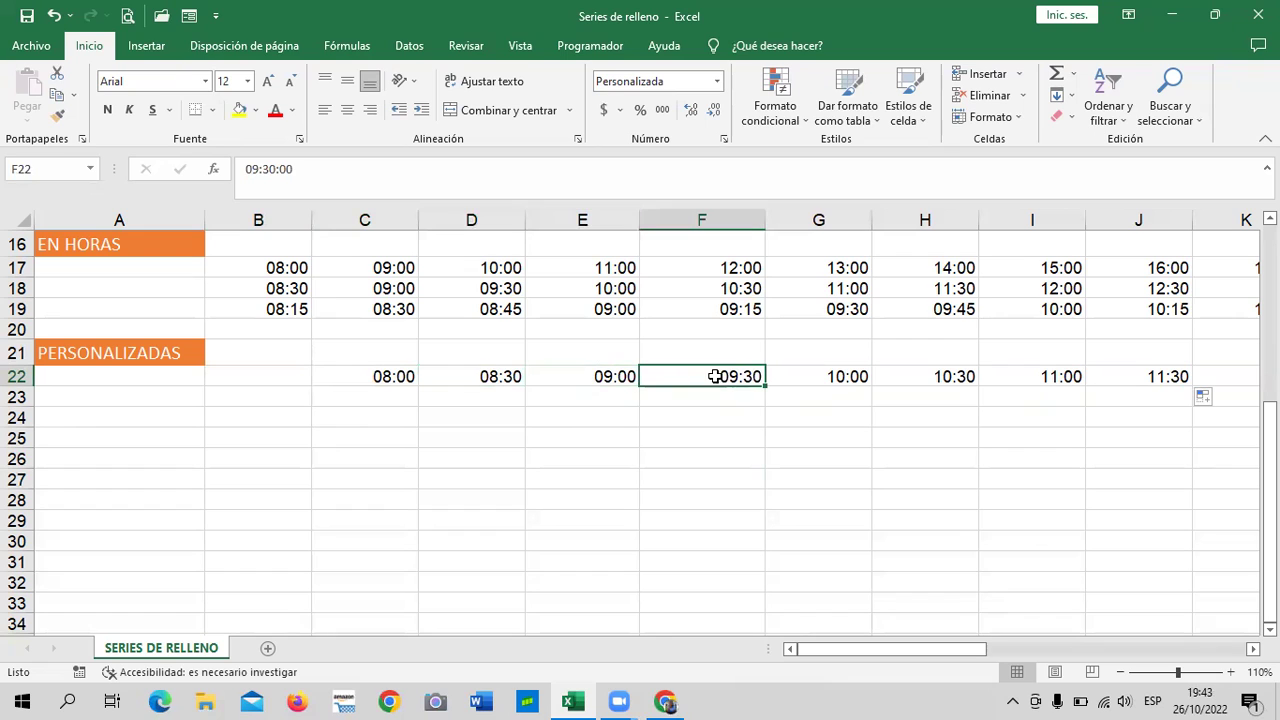
left_click(818, 378)
left_click(942, 378)
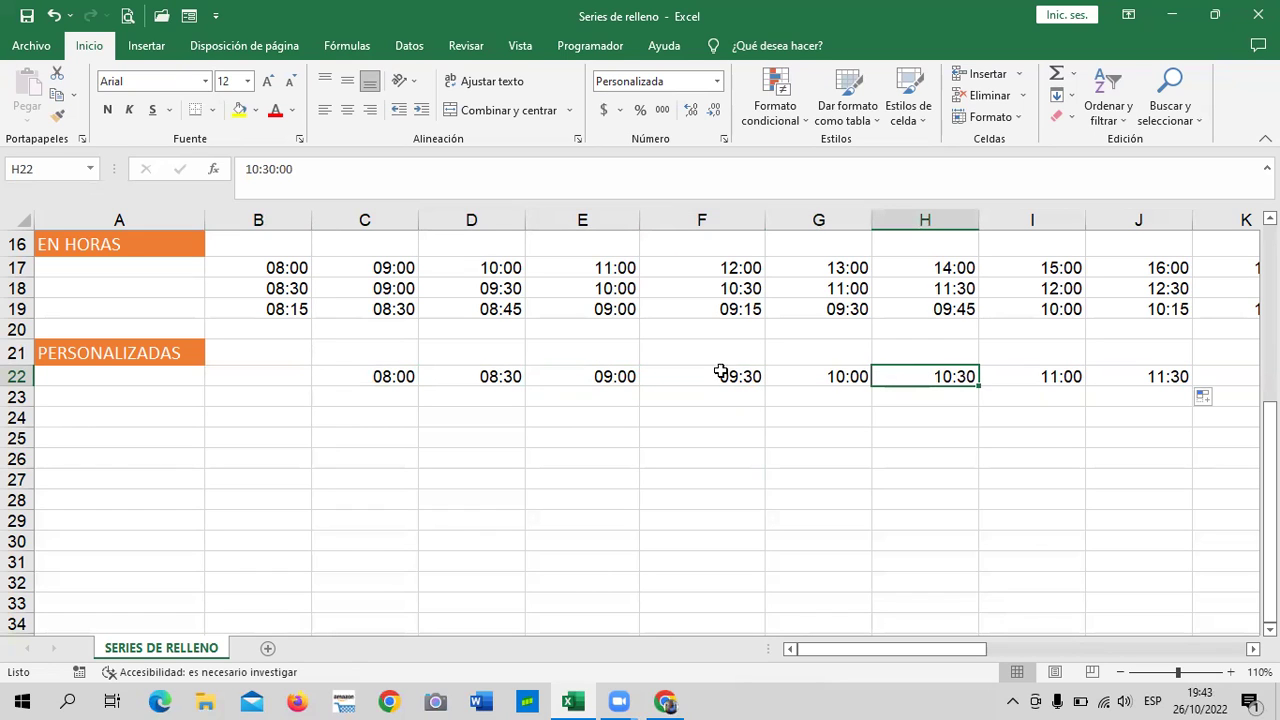
- Delete the half-hour series in C22:J22 and select an empty cell below
left_click_drag(386, 376, 1122, 377)
key("Delete")
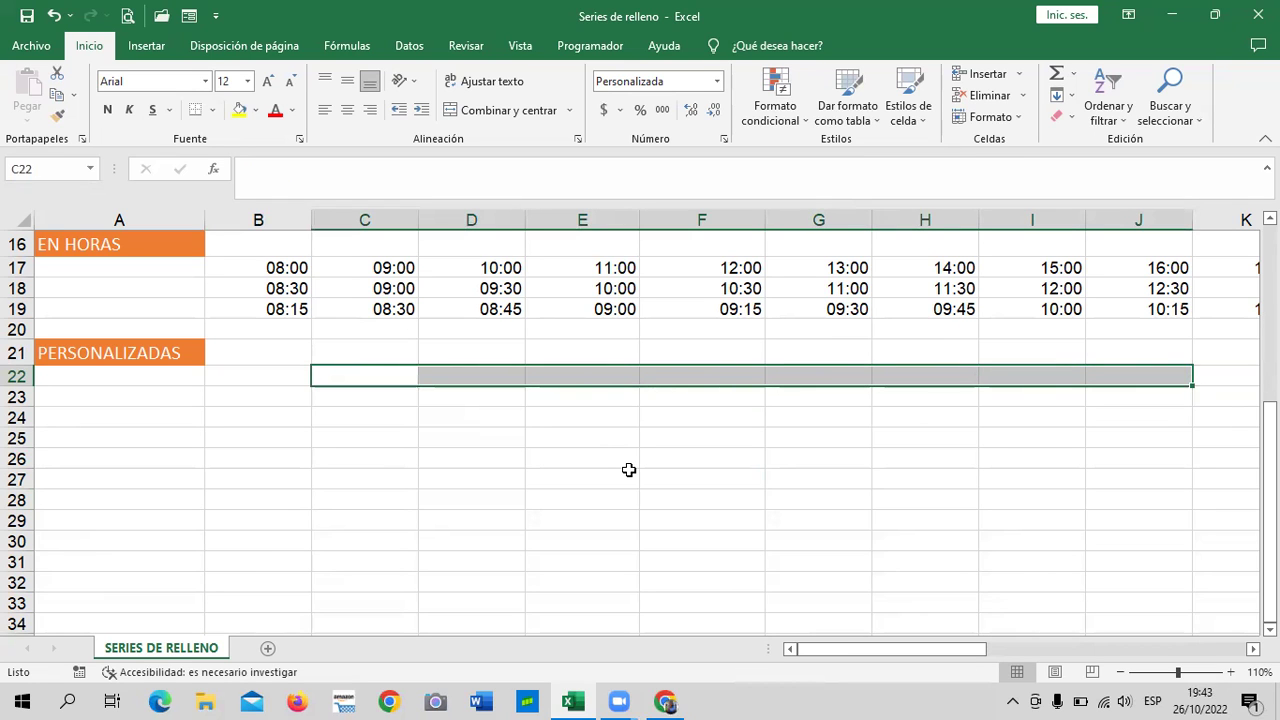
left_click(387, 470)
scroll(370, 462, "up", 2)
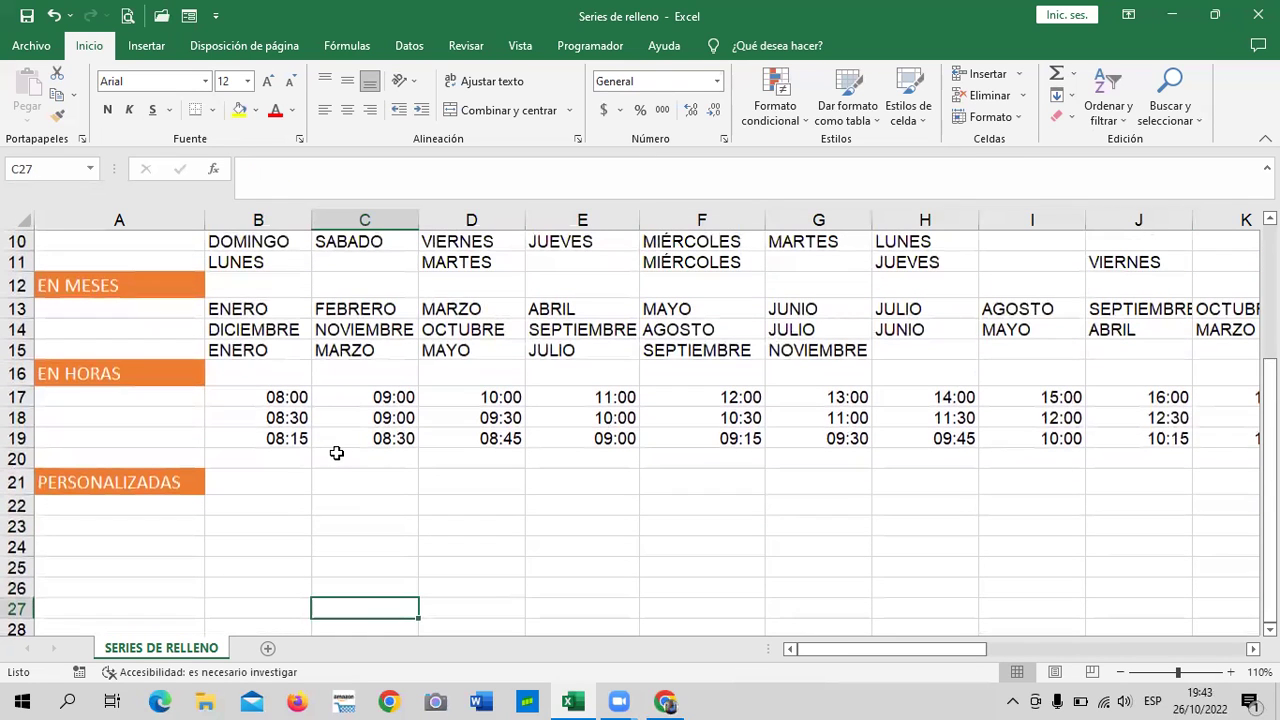
left_click(286, 421)
scroll(327, 501, "down", 1)
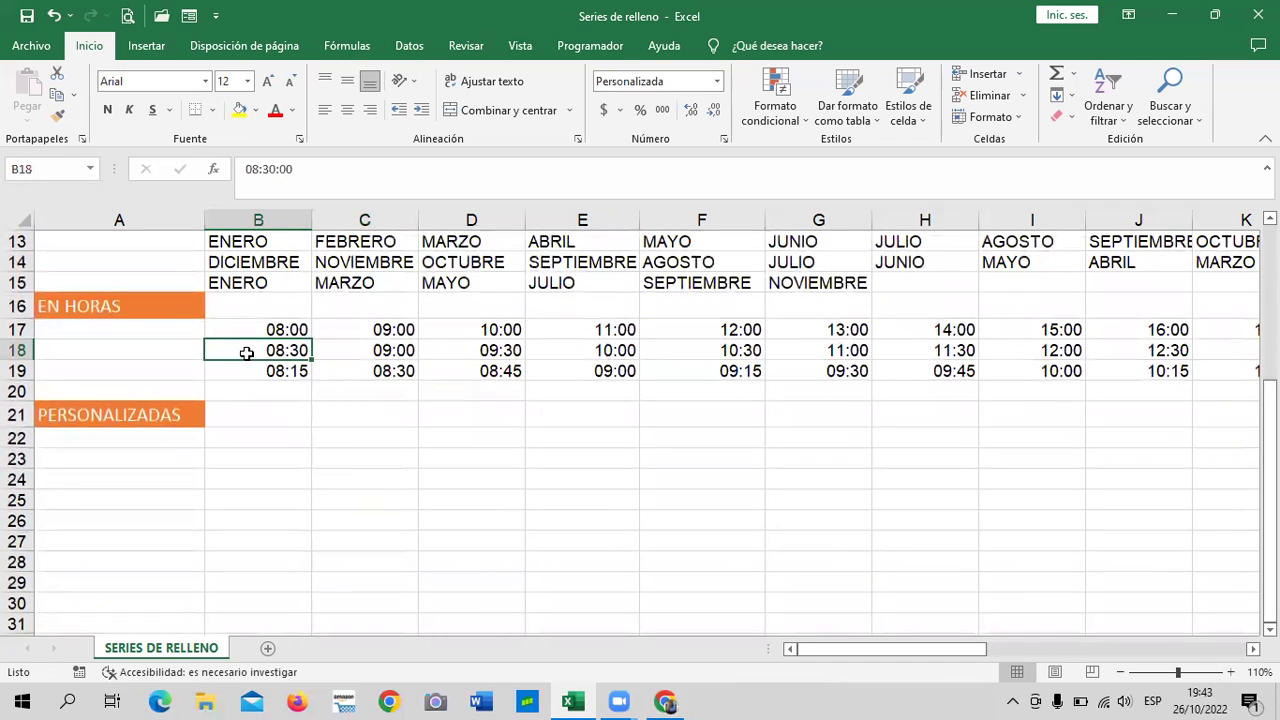
left_click(411, 456)
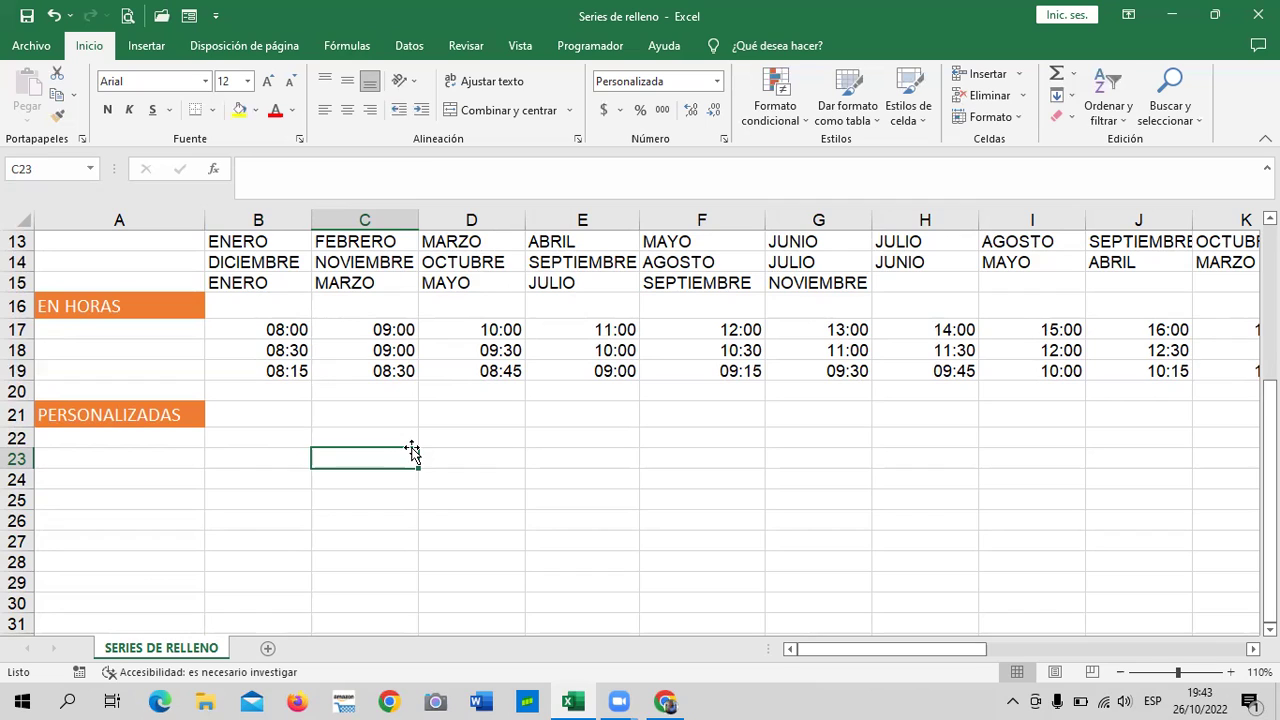
- Select various cells around rows 21–22, ending with the block B22:J27
left_click(478, 436)
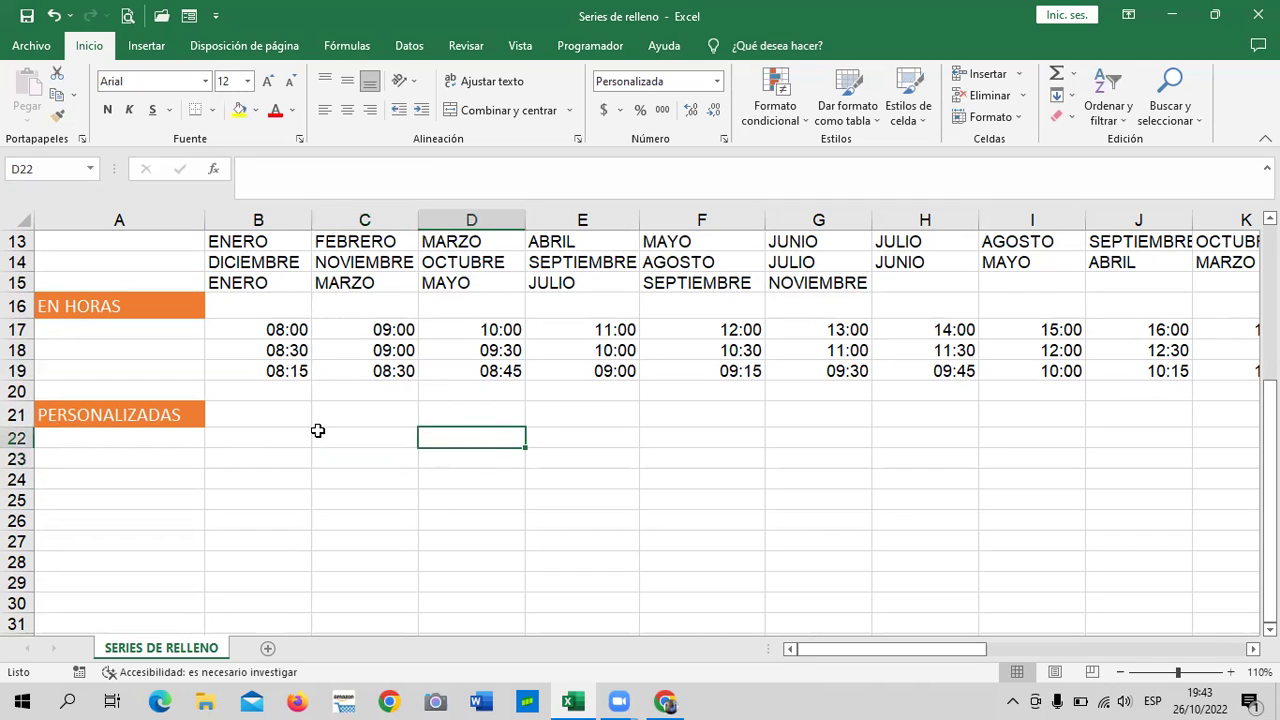
left_click_drag(289, 417, 362, 428)
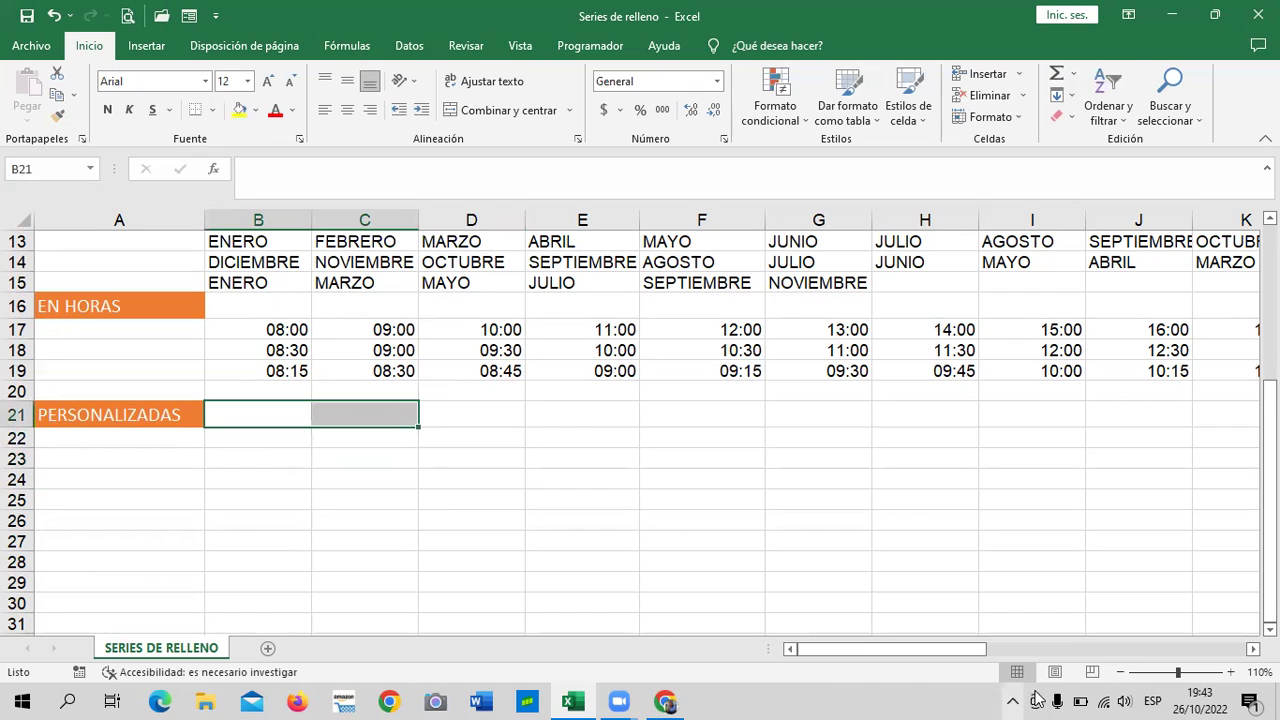
left_click(502, 515)
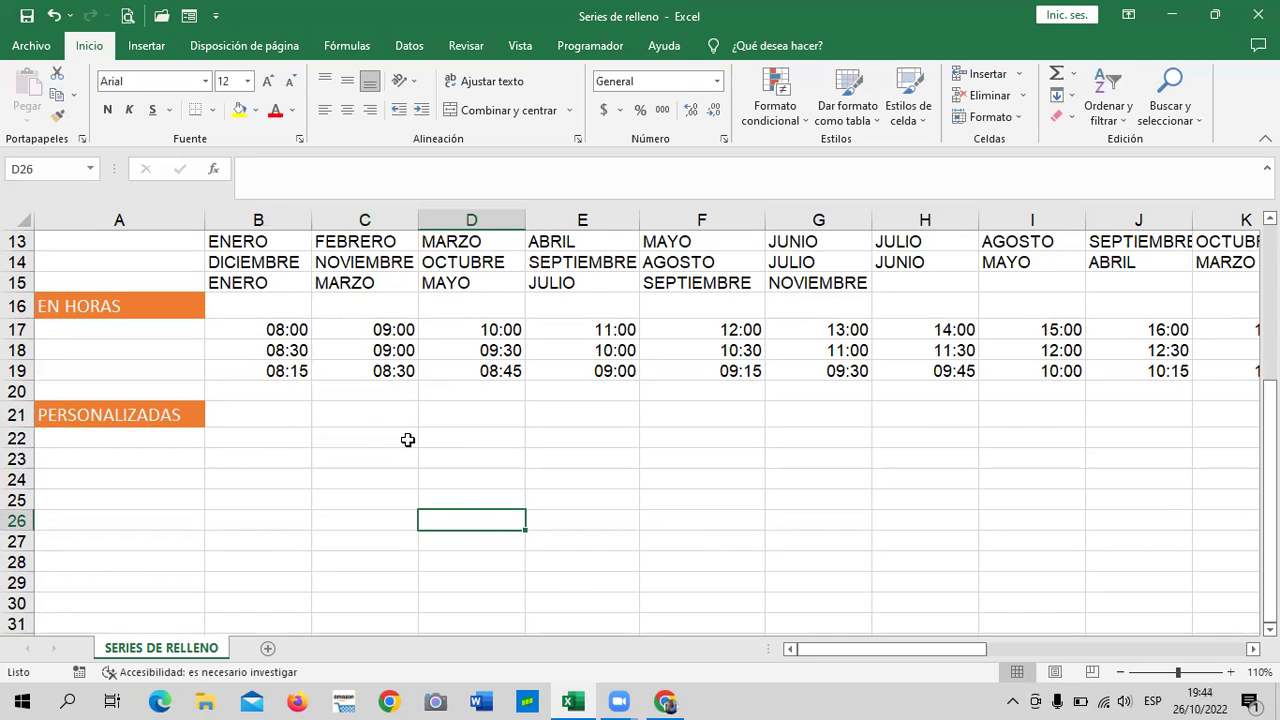
left_click(289, 413)
left_click(350, 420)
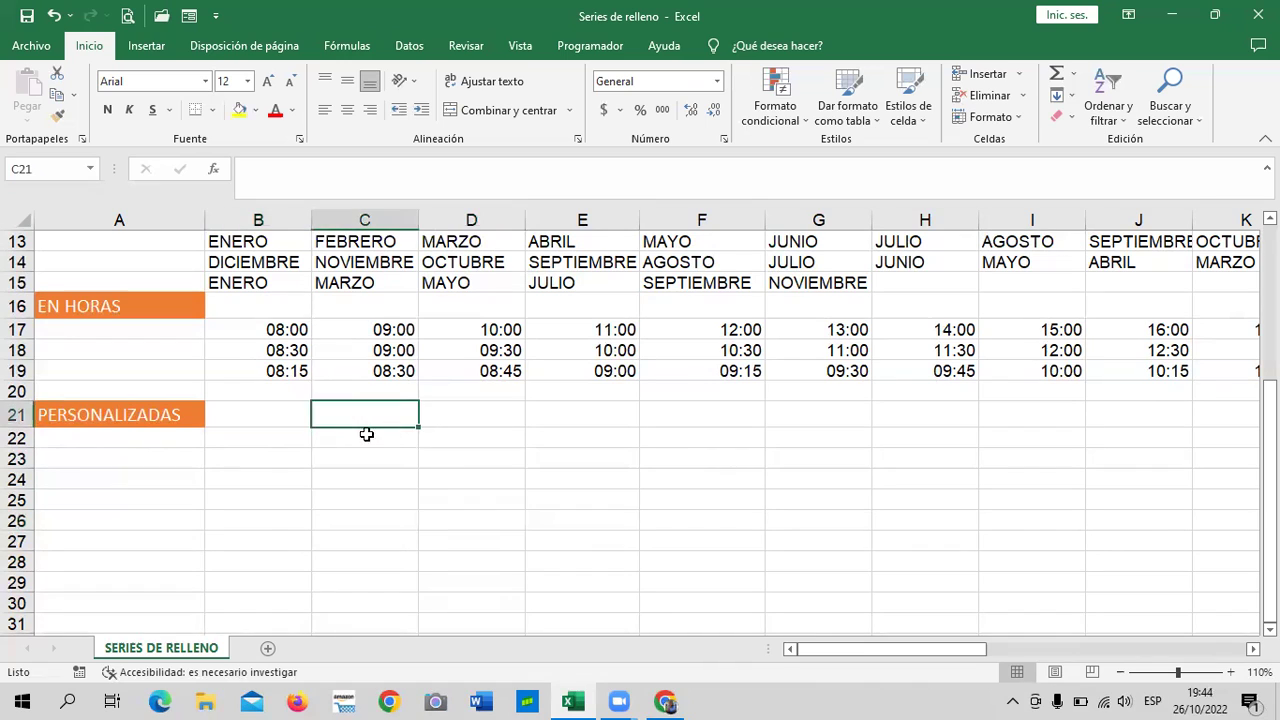
left_click(362, 438)
left_click(462, 441)
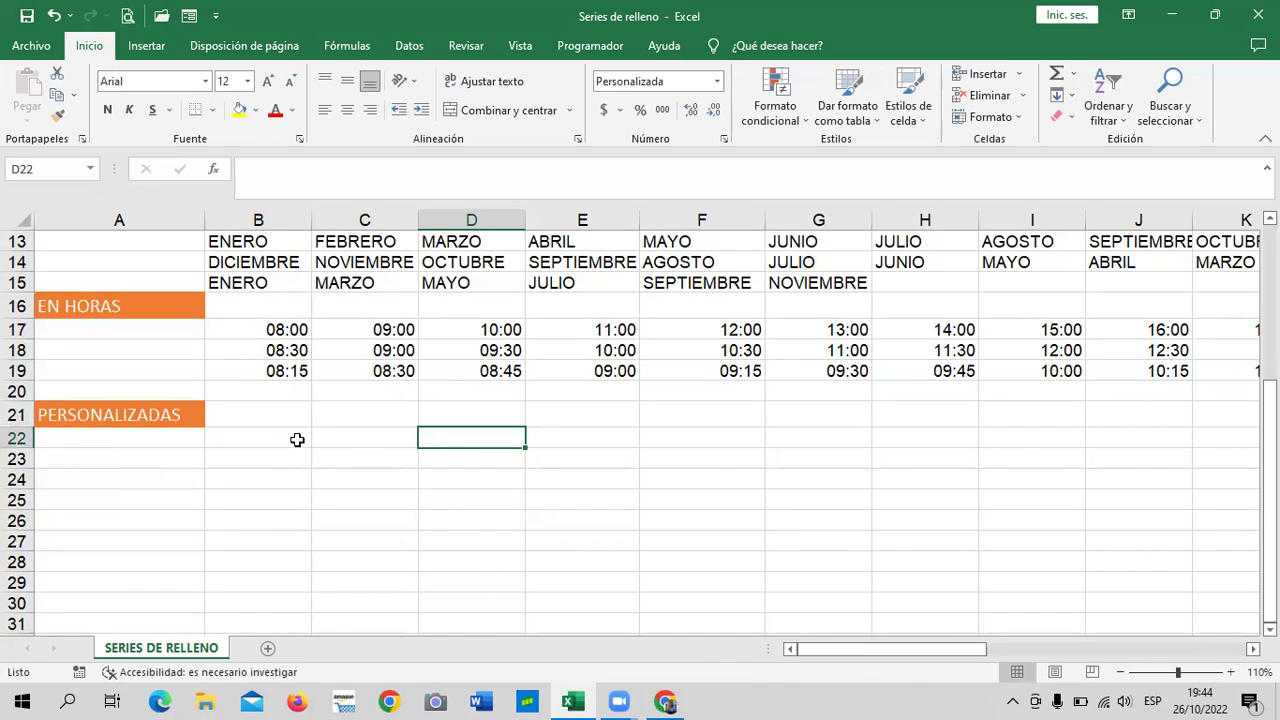
left_click_drag(297, 440, 354, 437)
left_click_drag(454, 436, 540, 436)
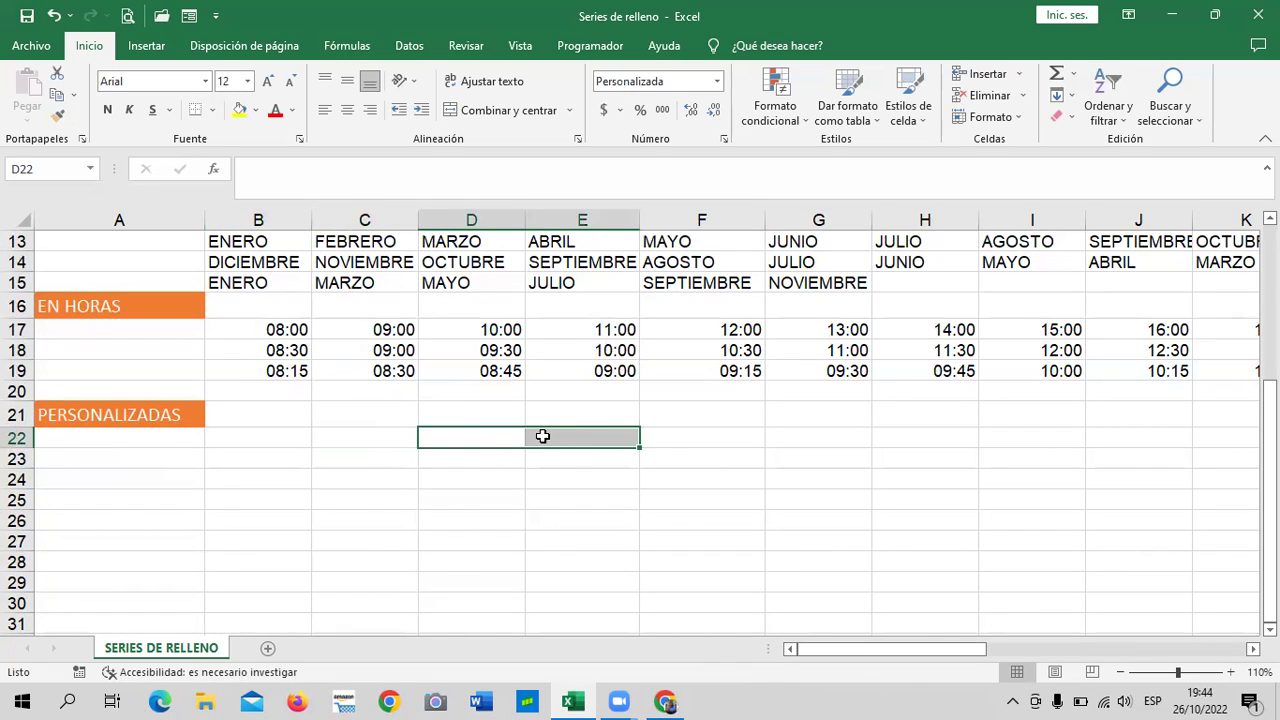
left_click(336, 438)
left_click(260, 440)
left_click(358, 452)
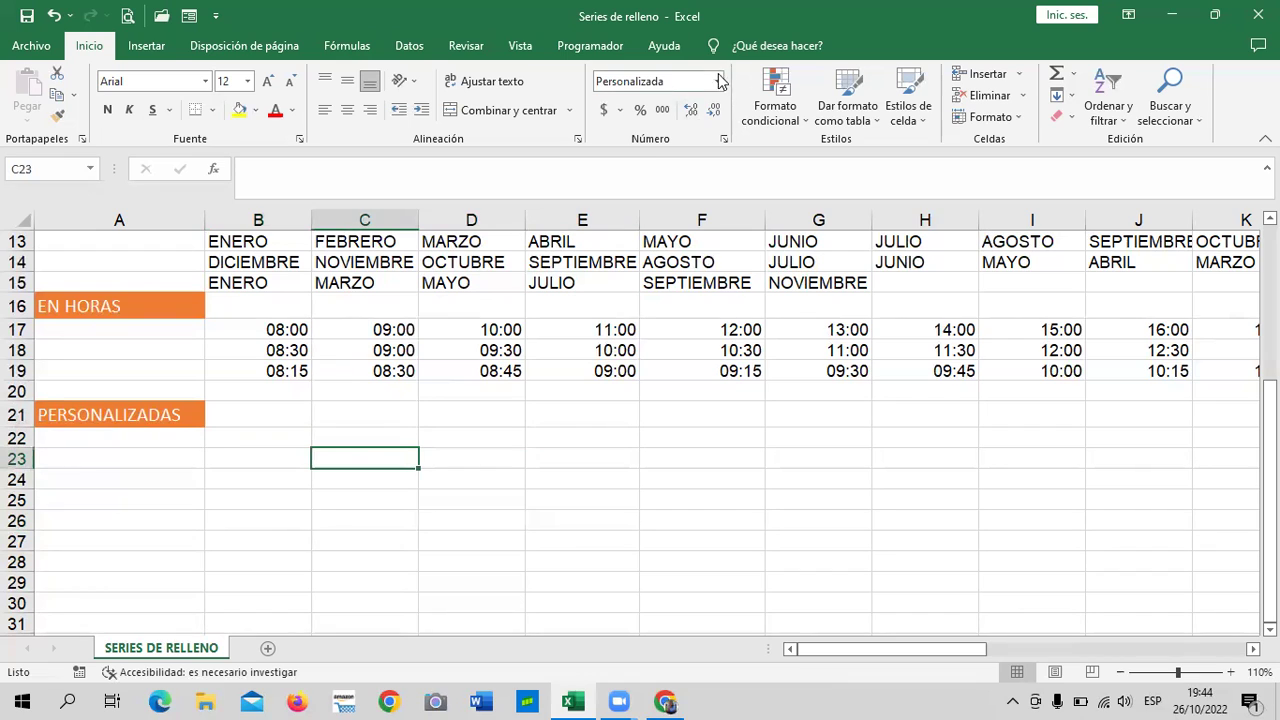
left_click_drag(260, 436, 1190, 548)
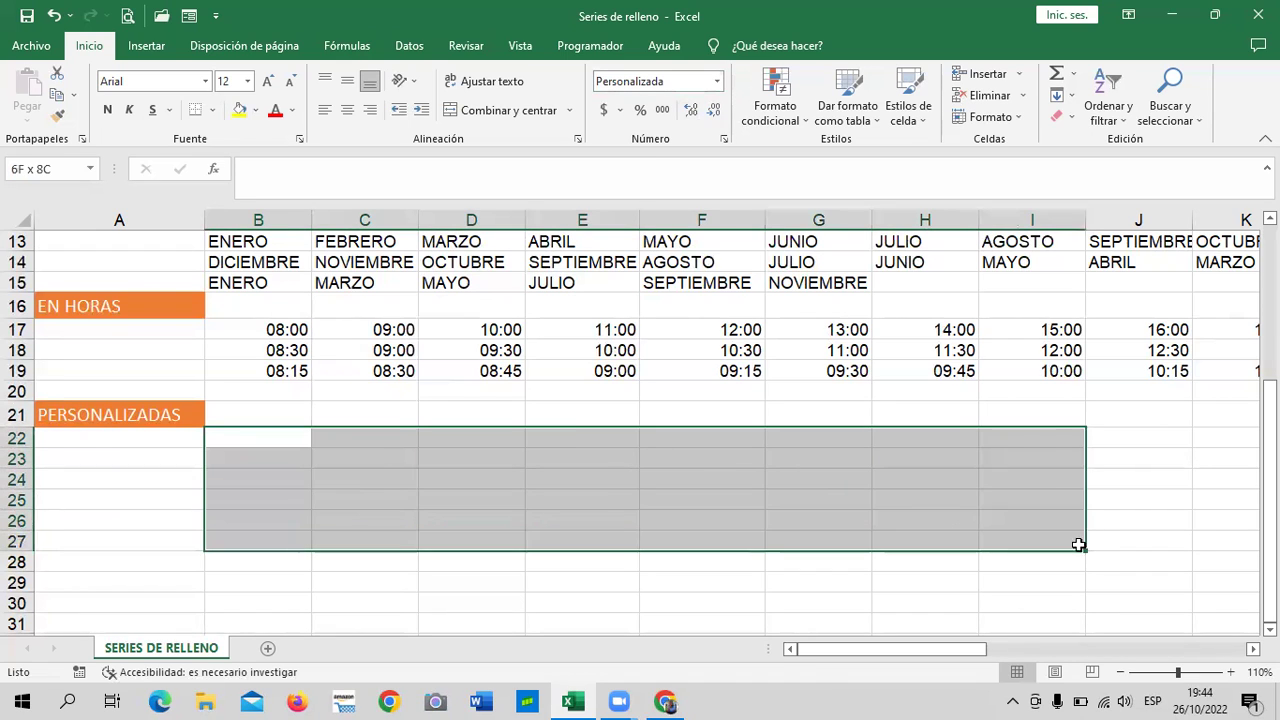
- Check the number format list without changing it, then select cell C22
left_click(716, 81)
left_click(664, 110)
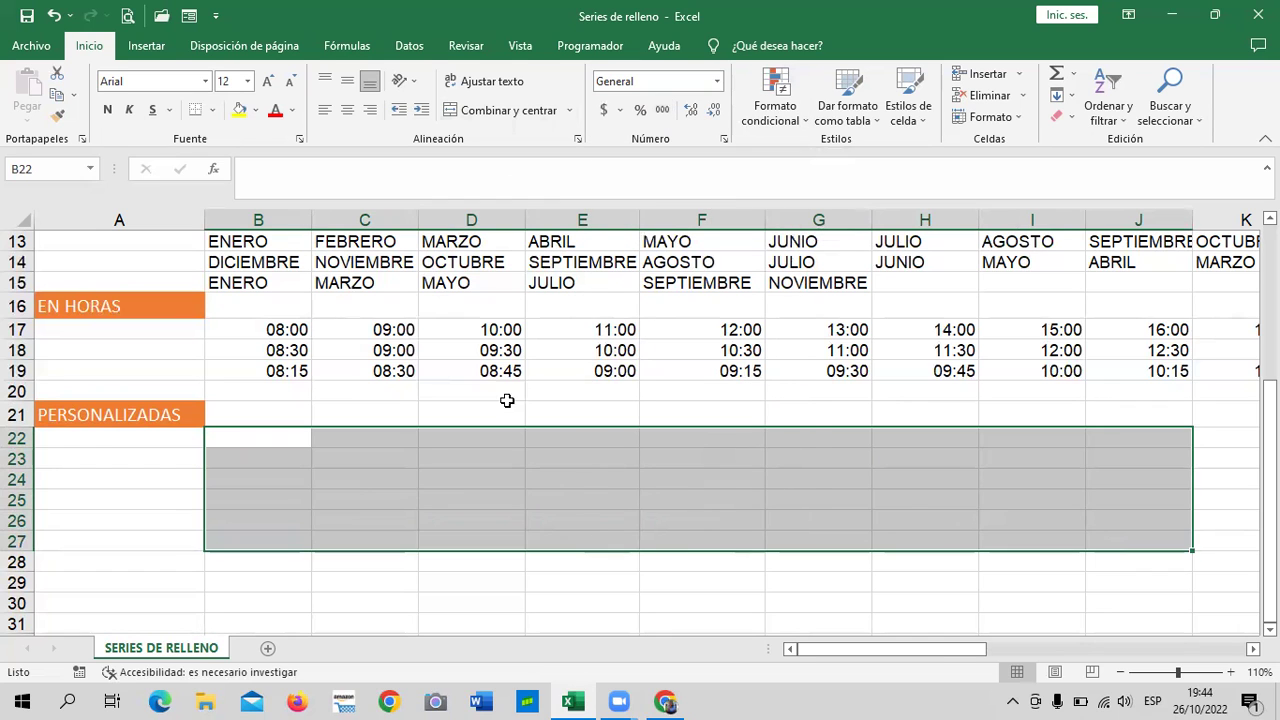
left_click(528, 474)
left_click(387, 436)
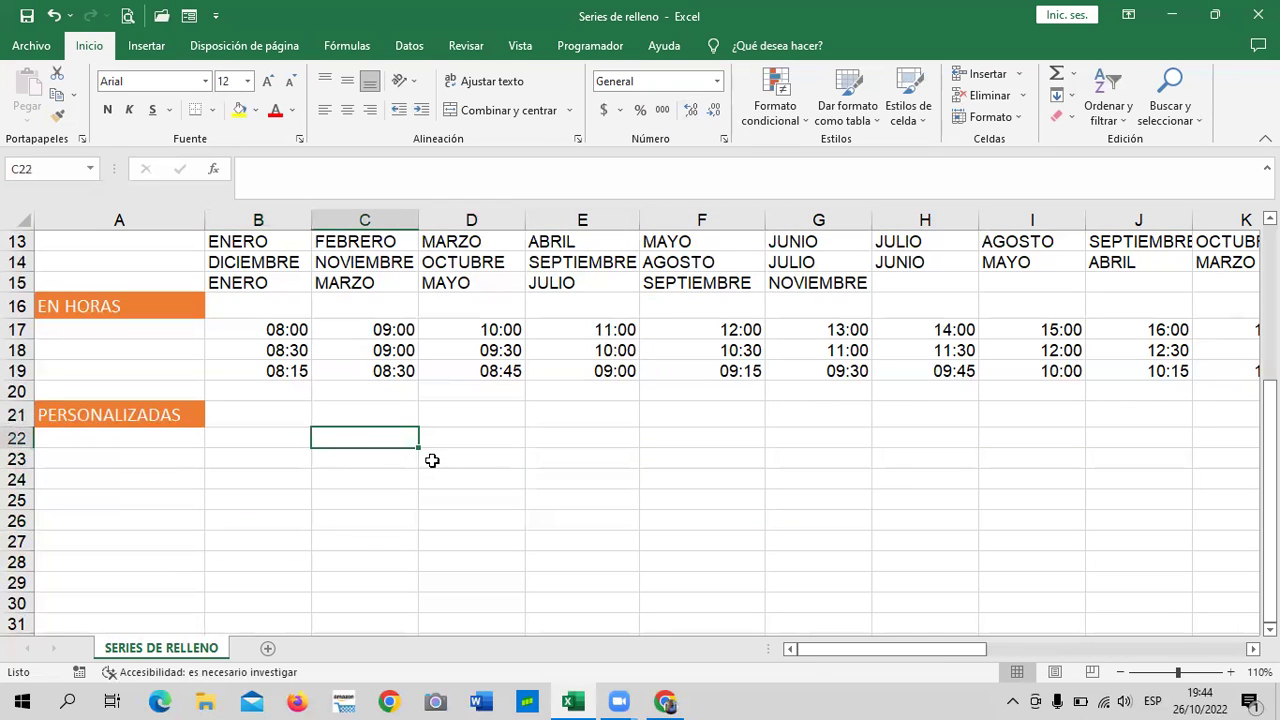
scroll(520, 509, "up", 1)
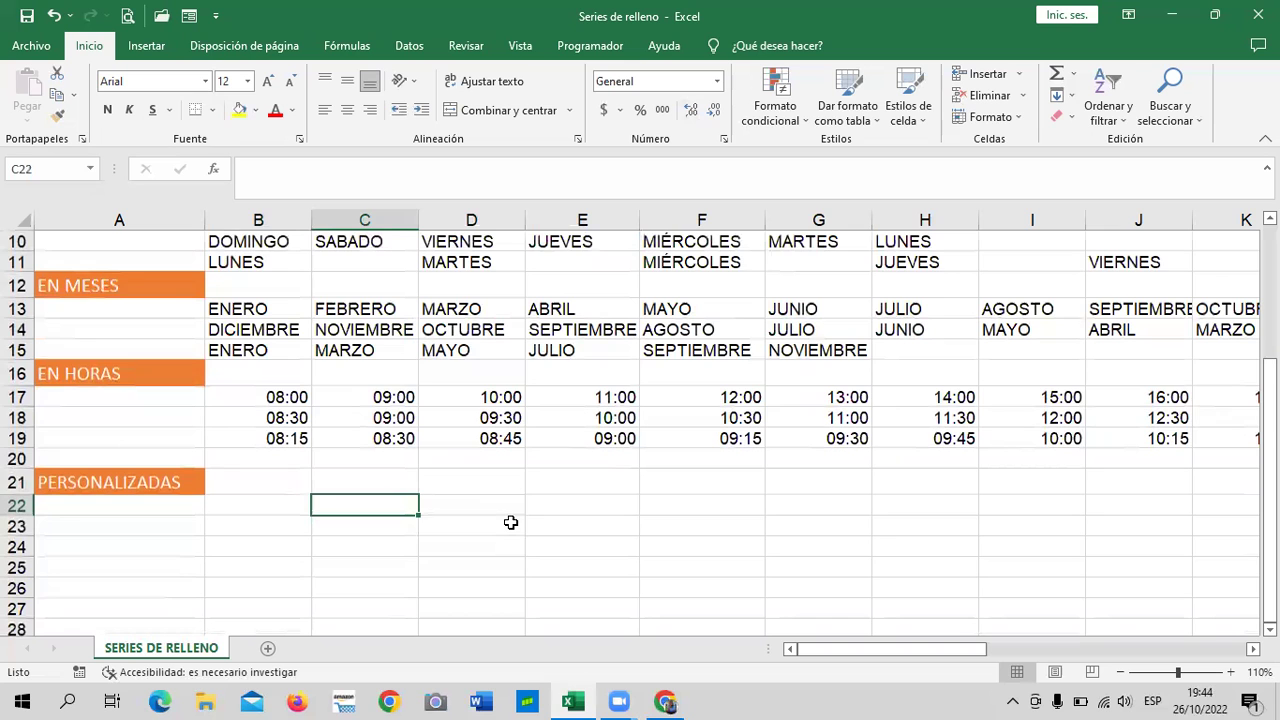
scroll(510, 522, "down", 1)
scroll(510, 522, "up", 1)
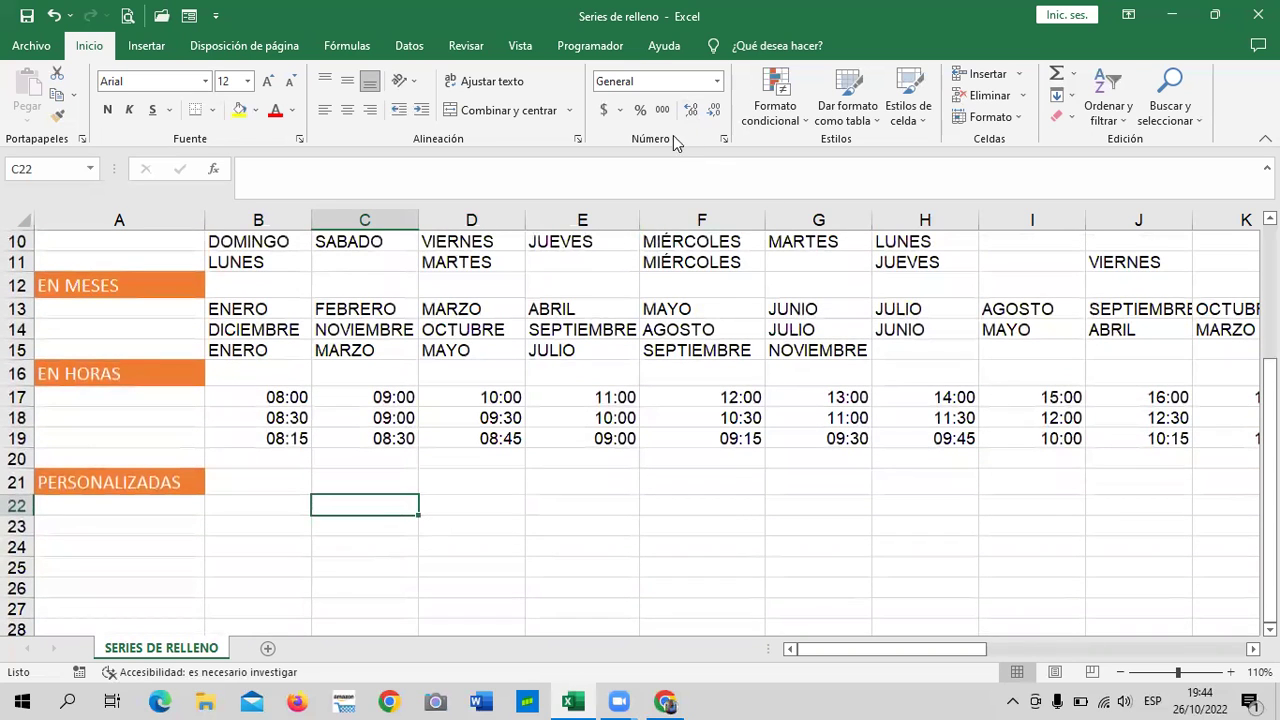
- In Formato de celdas, compare the 13:30:55 and 01:30:55 p. m. Hora formats, then view Personalizada
left_click(724, 140)
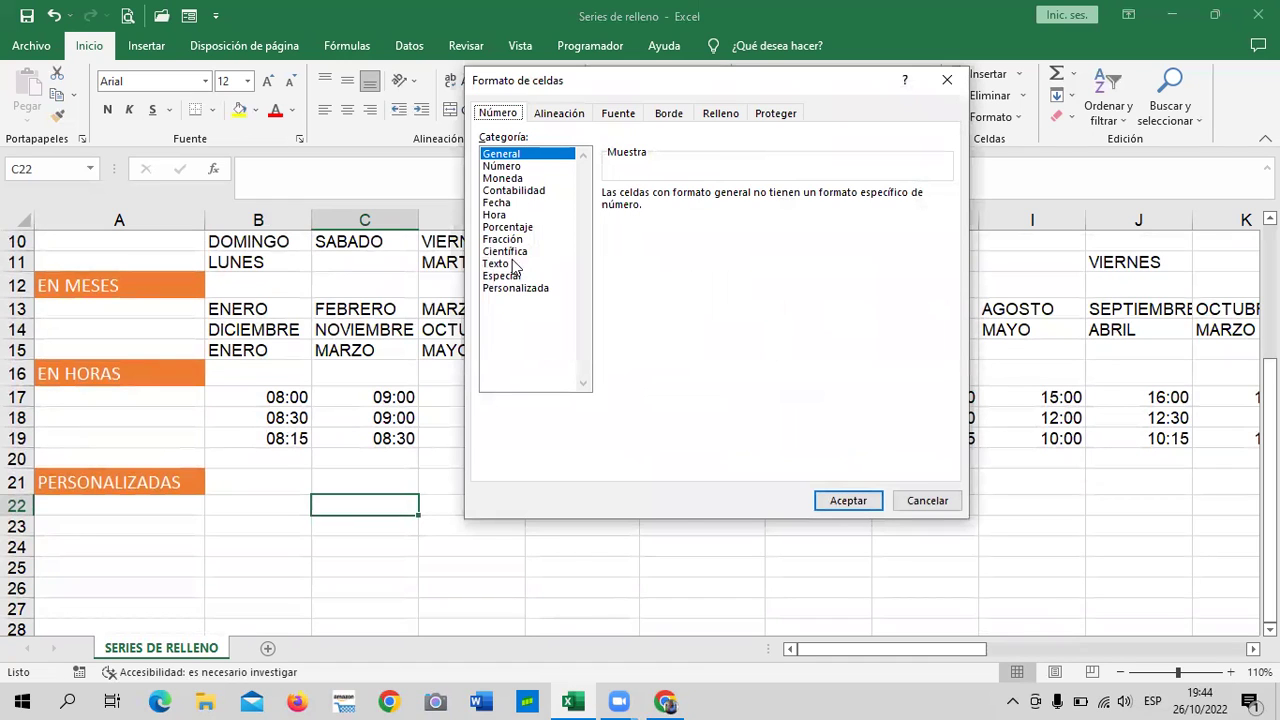
left_click(500, 222)
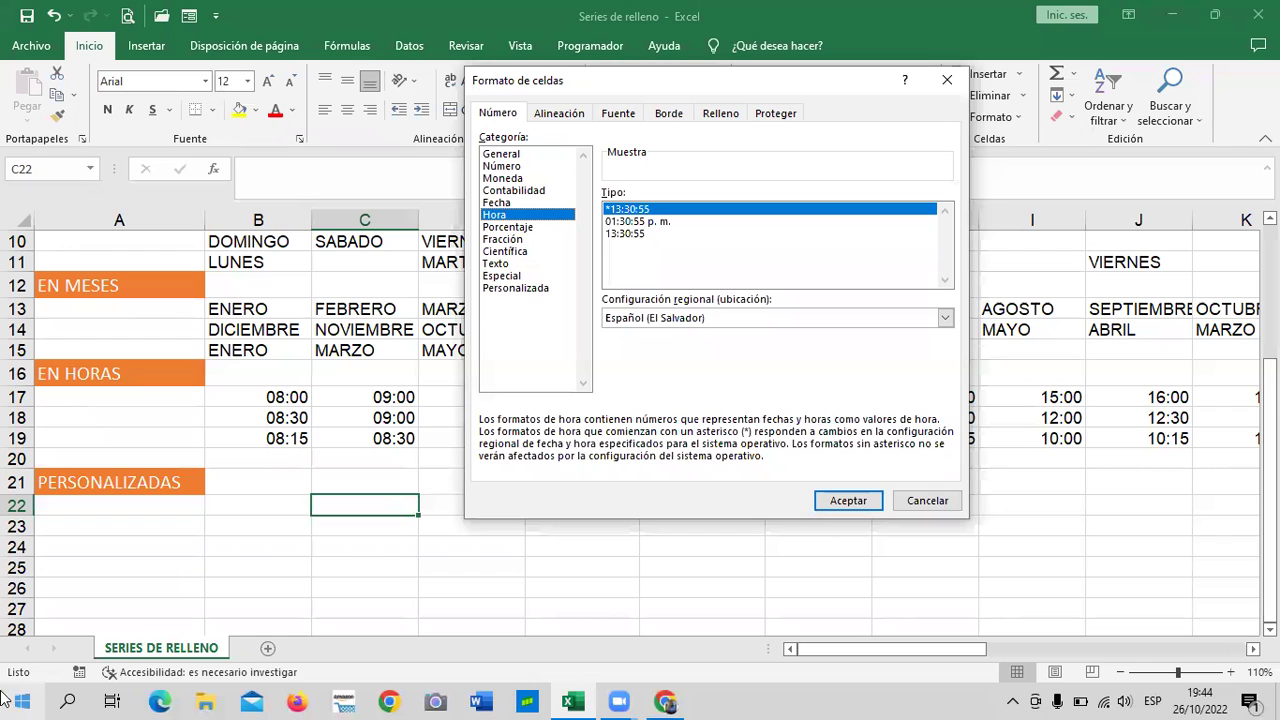
left_click(932, 502)
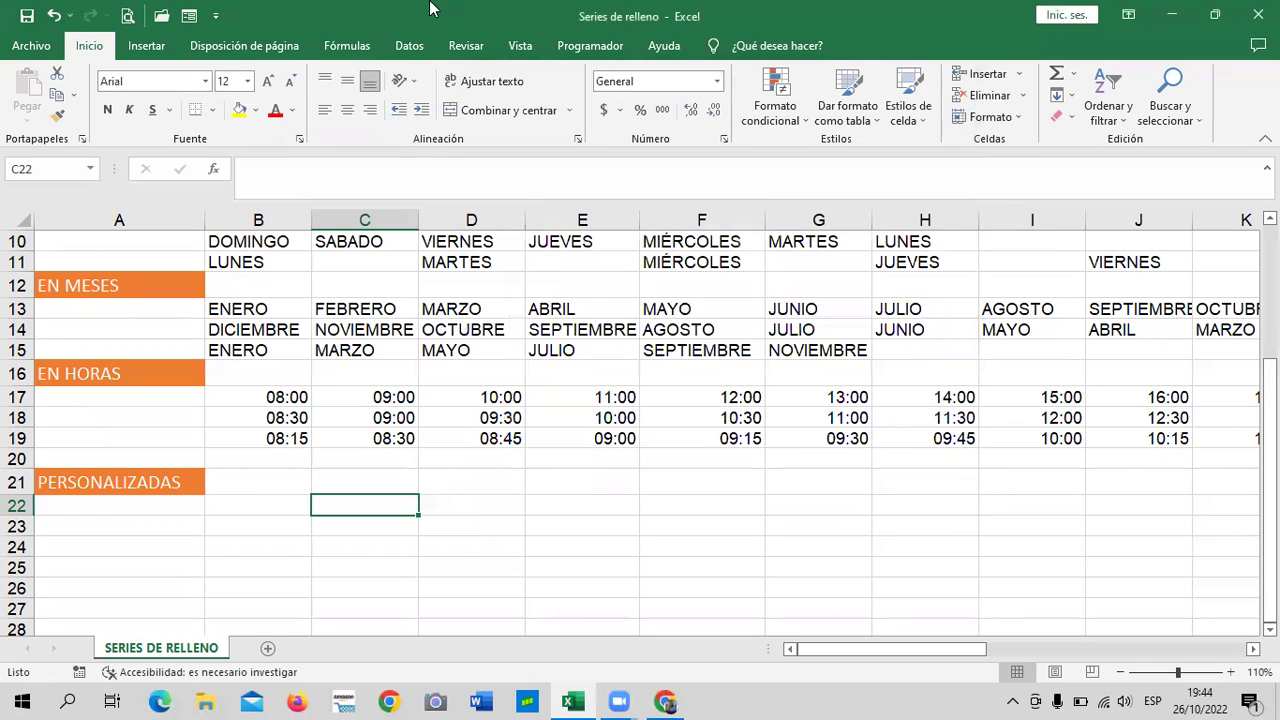
left_click(725, 144)
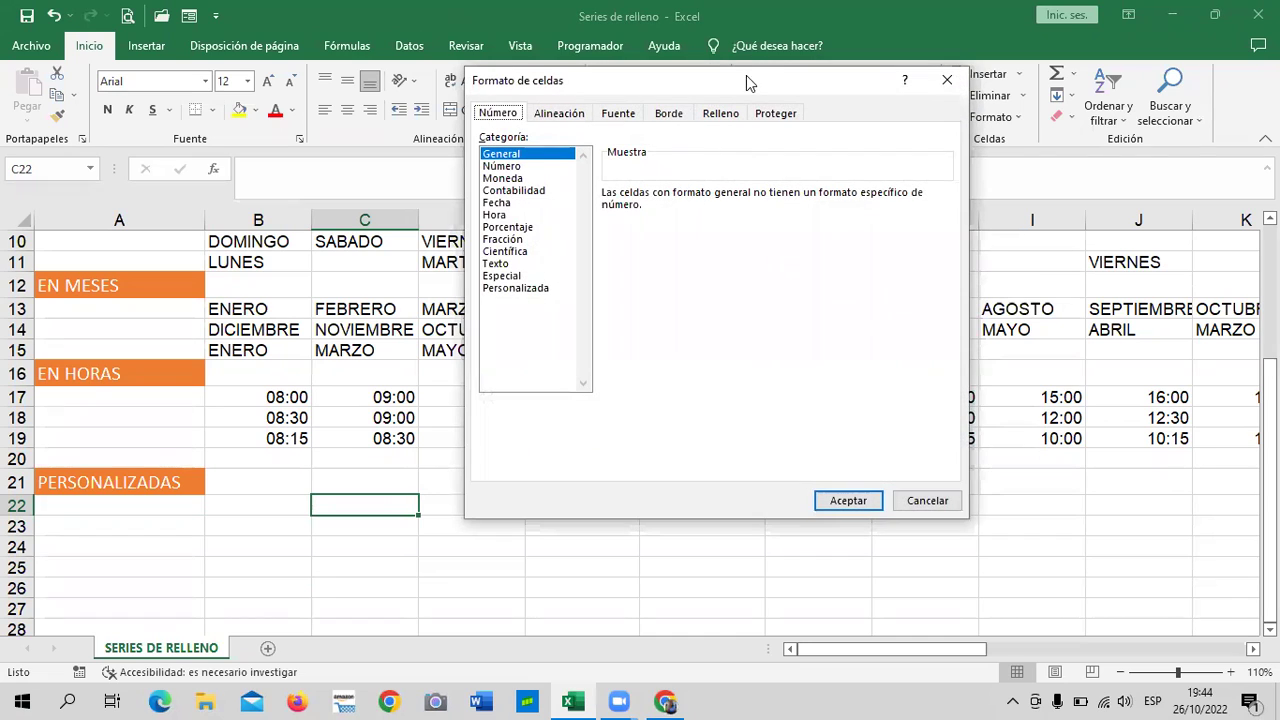
left_click_drag(609, 75, 480, 69)
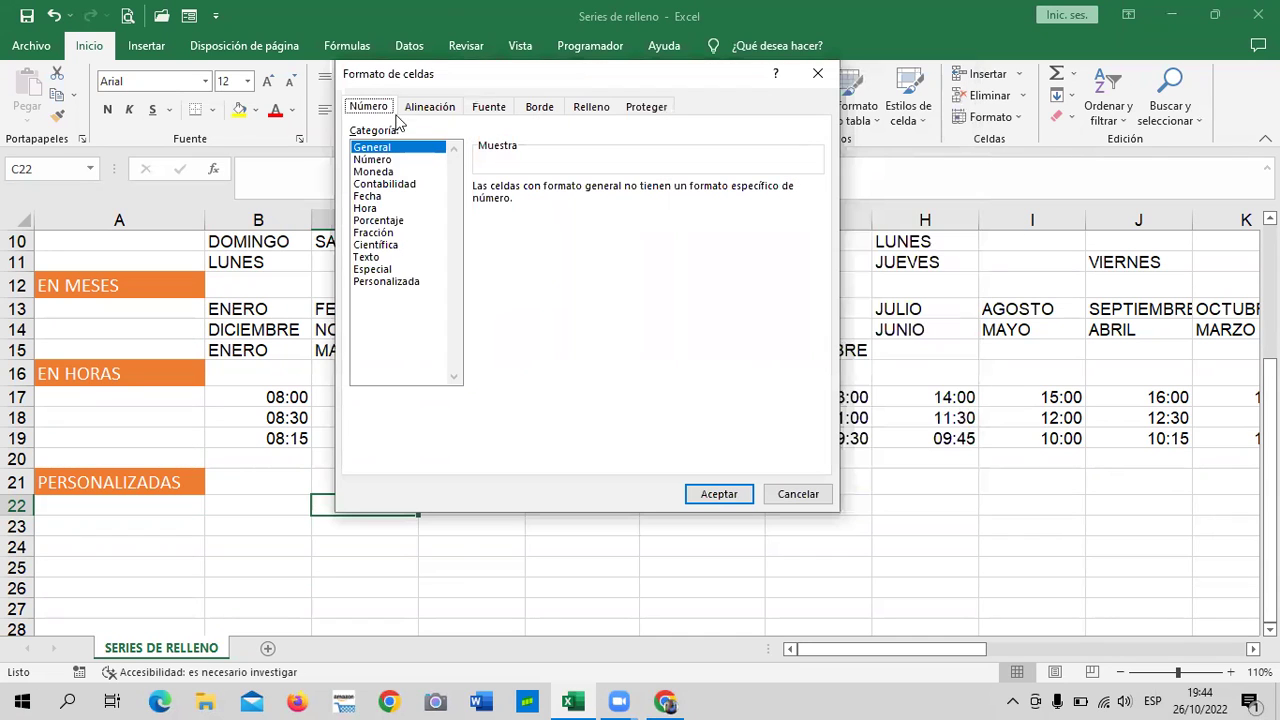
left_click(368, 209)
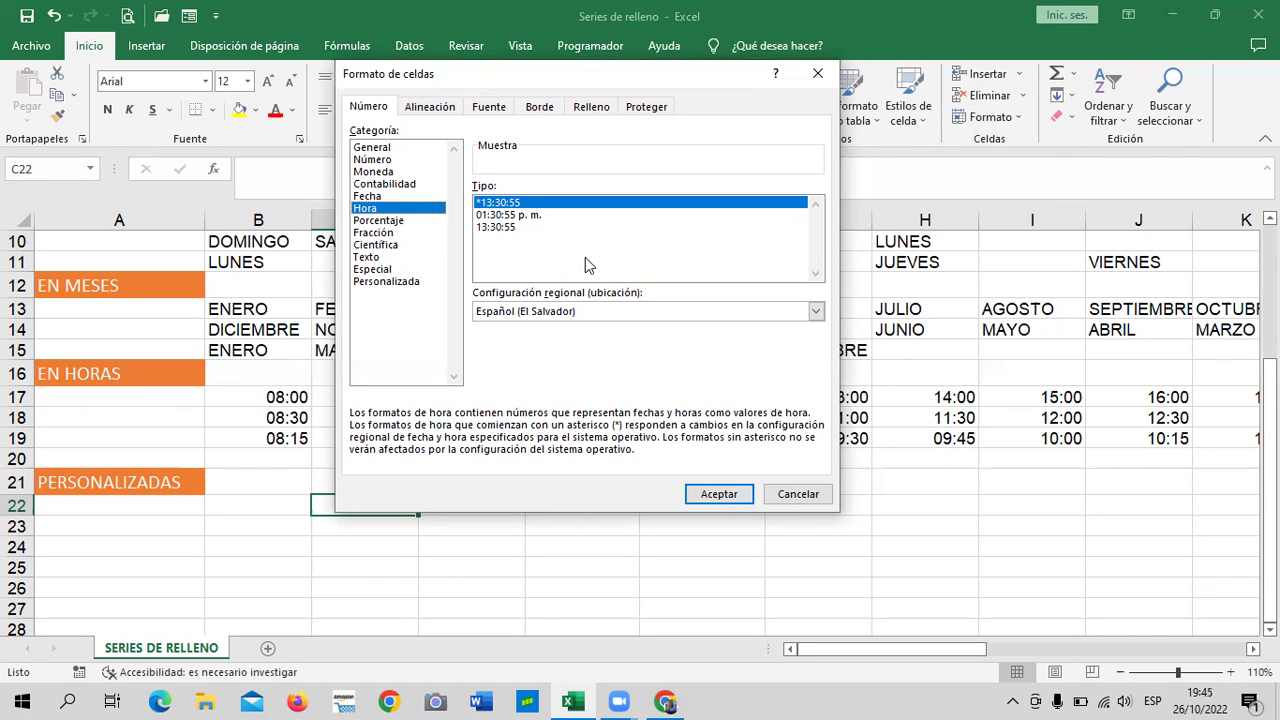
left_click(515, 215)
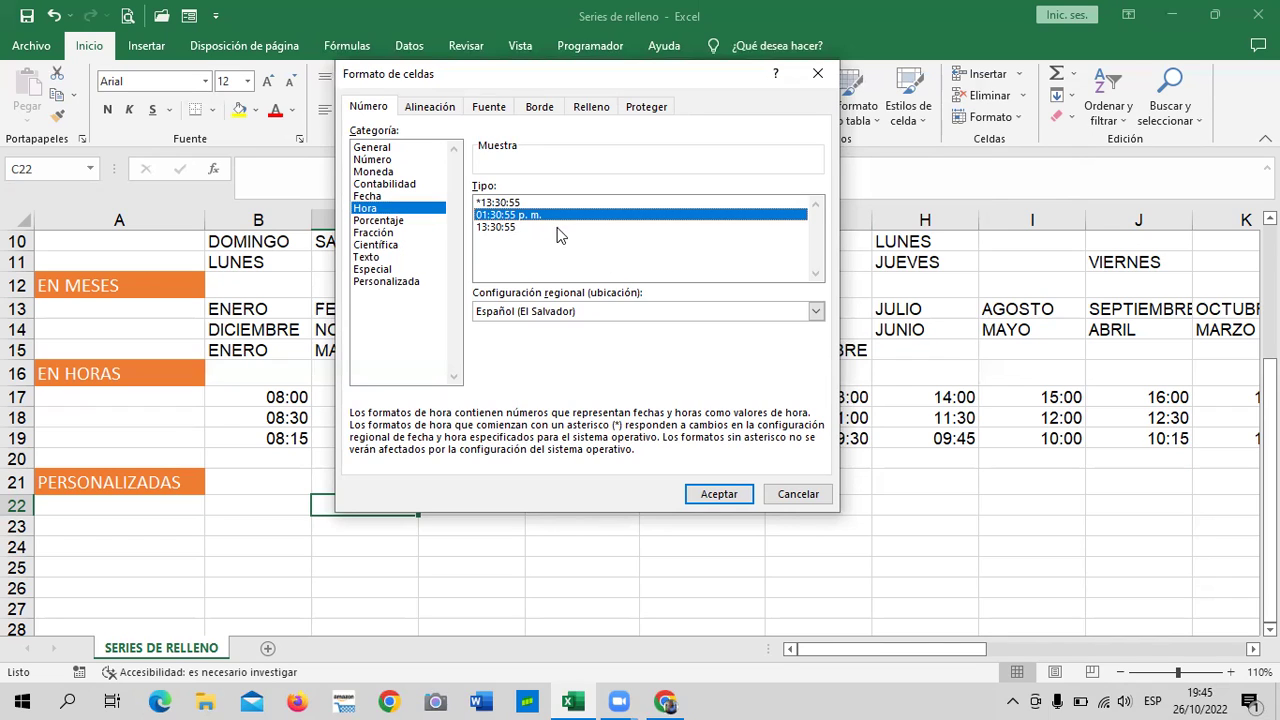
left_click(508, 203)
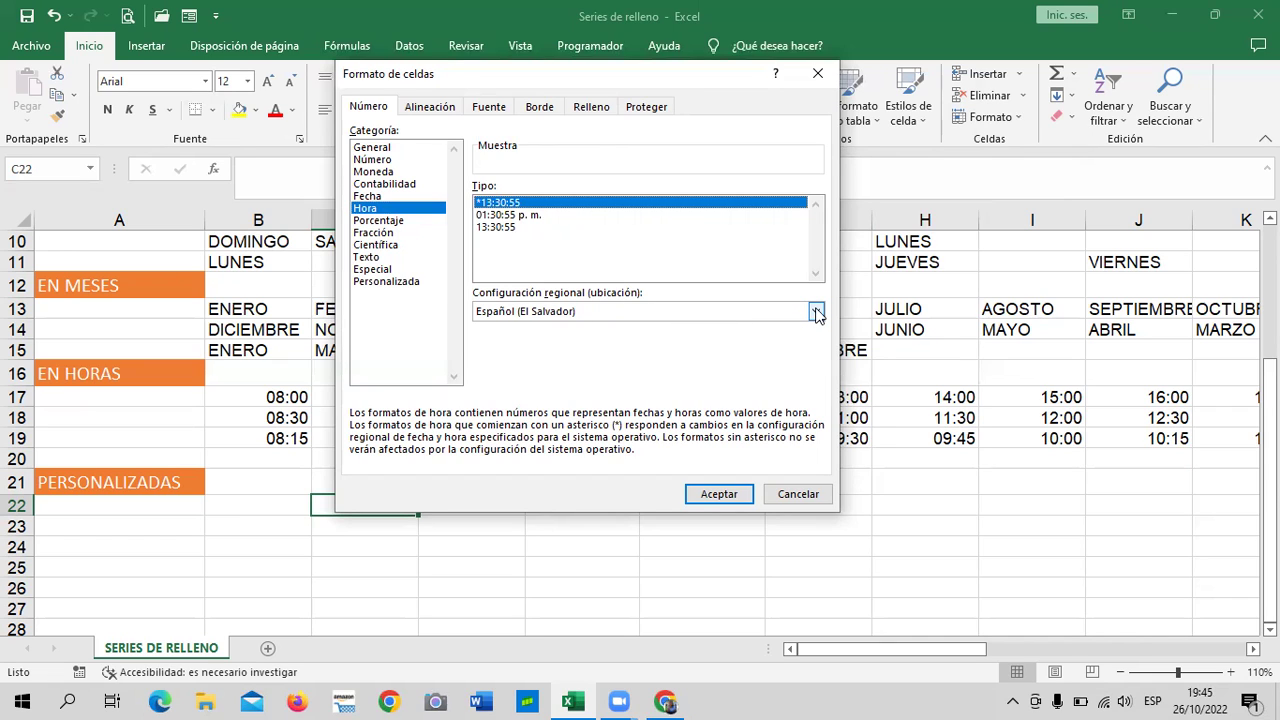
left_click(416, 283)
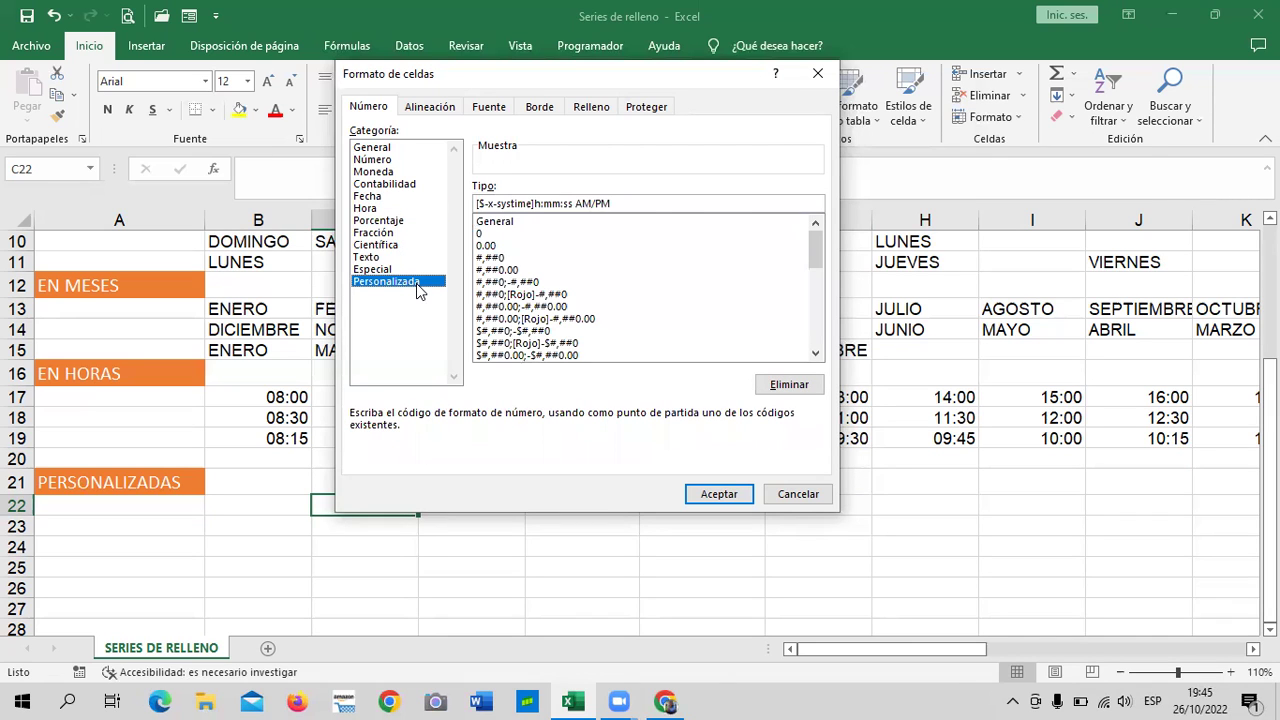
mouse_move(814, 250)
left_mouse_down()
mouse_move(826, 338)
mouse_move(816, 240)
left_mouse_up()
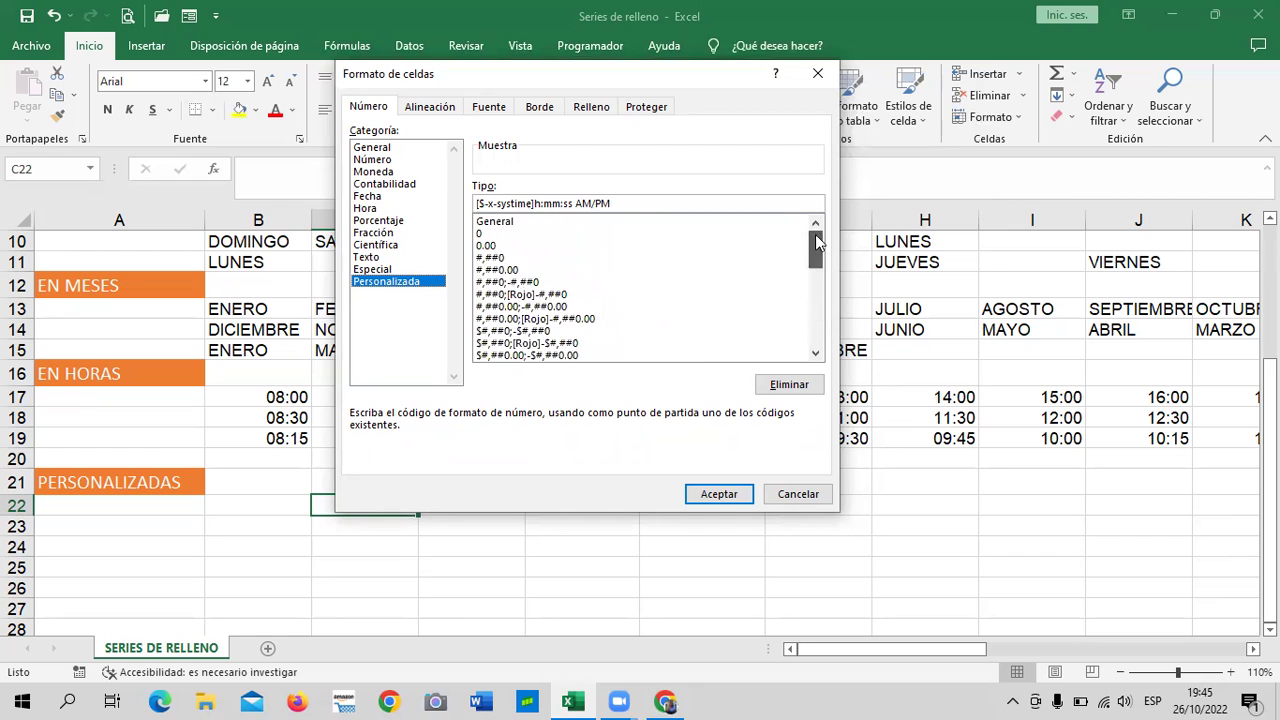
- Apply the chosen format and widen column J to 12.00 so SEPTIEMBRE fits
left_click(705, 493)
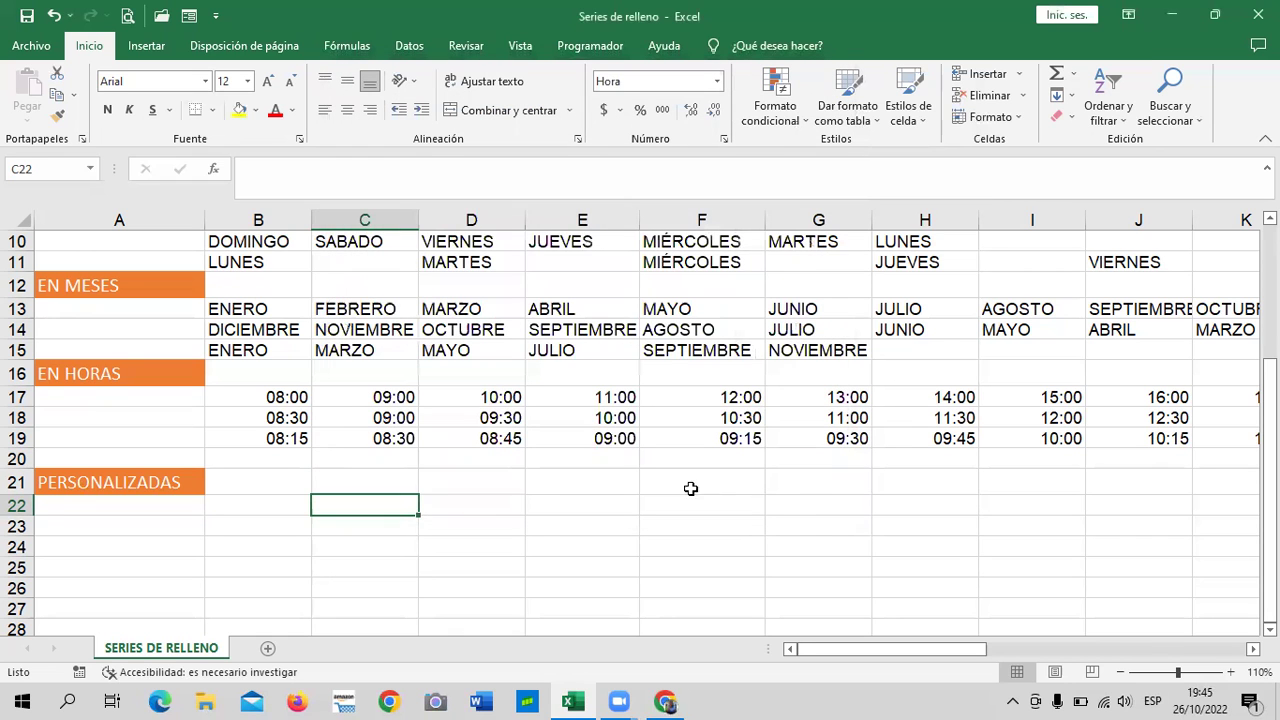
left_click(540, 525)
scroll(353, 473, "down", 1)
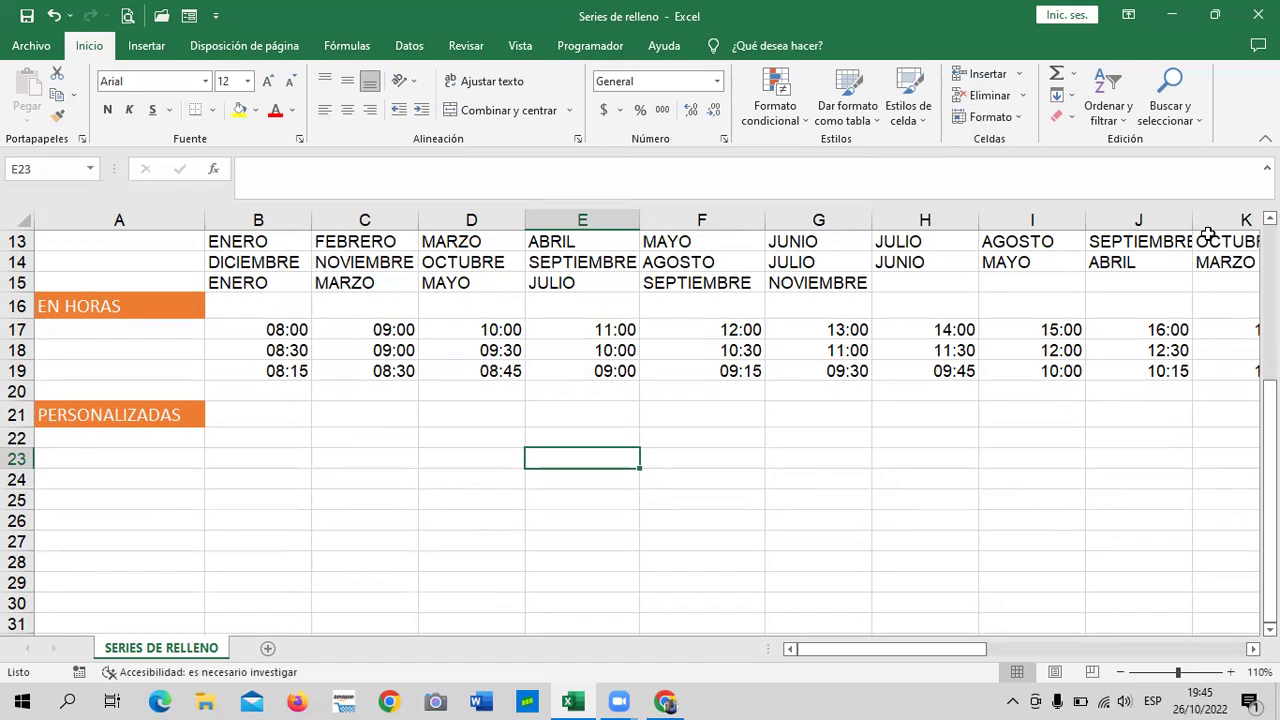
left_click_drag(1207, 221, 1207, 221)
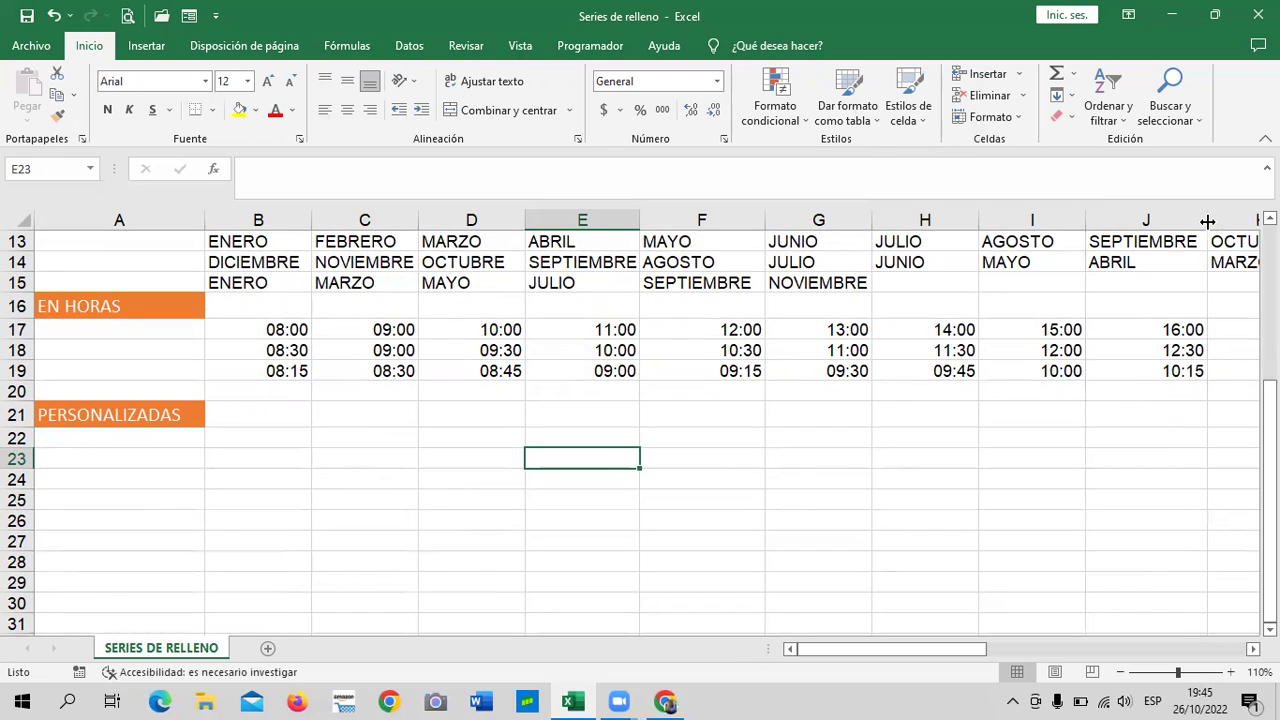
left_click(735, 238)
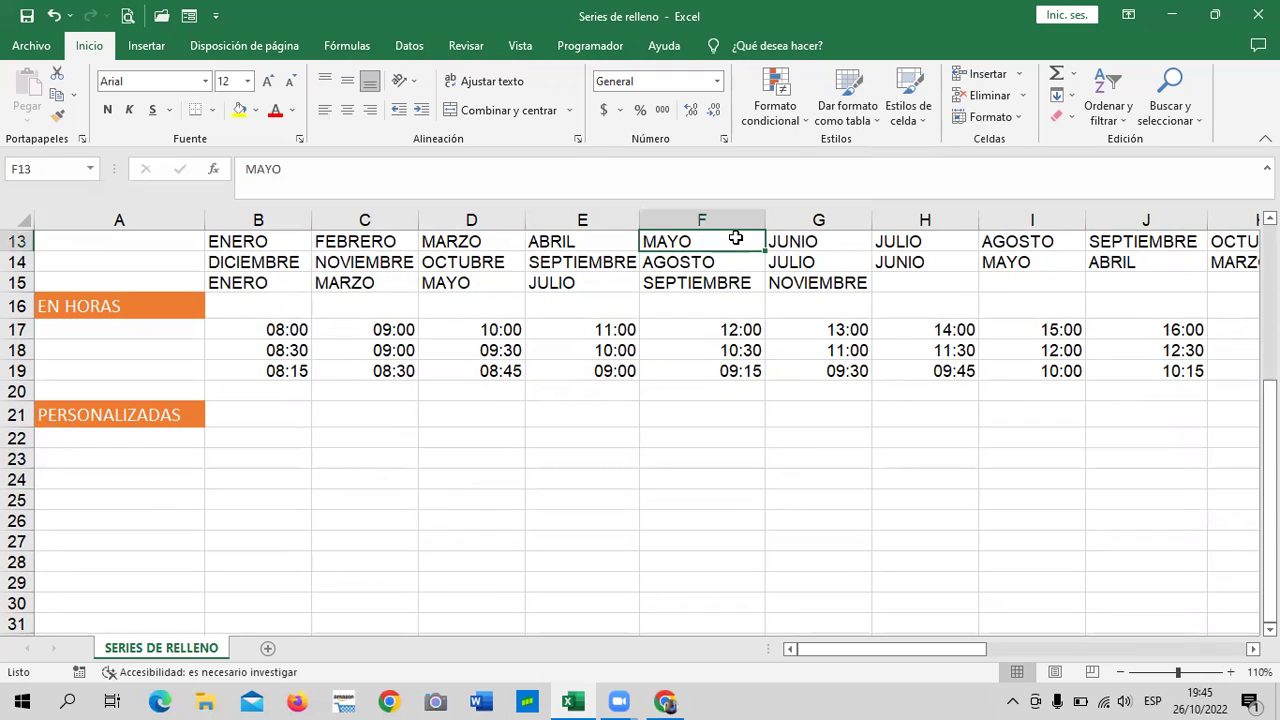
- Scroll up and down through the sheet's series and select cell B25
scroll(617, 434, "up", 1)
scroll(618, 440, "up", 2)
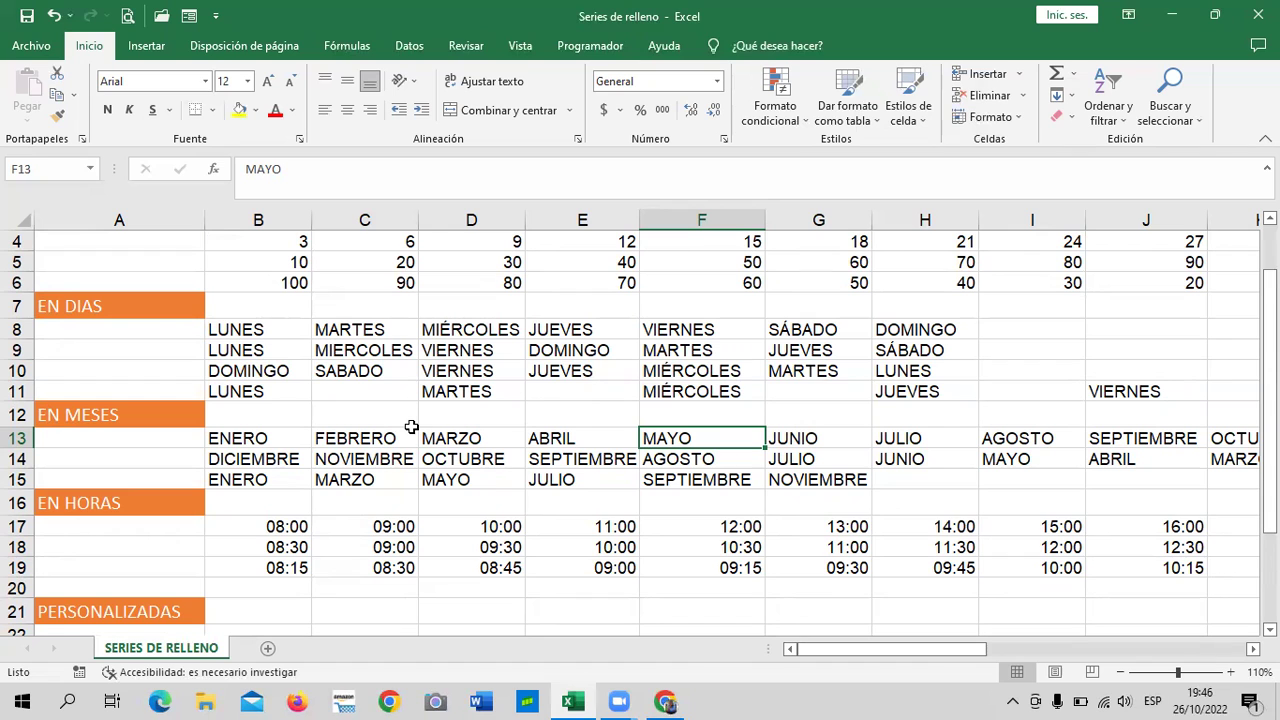
scroll(655, 450, "up", 1)
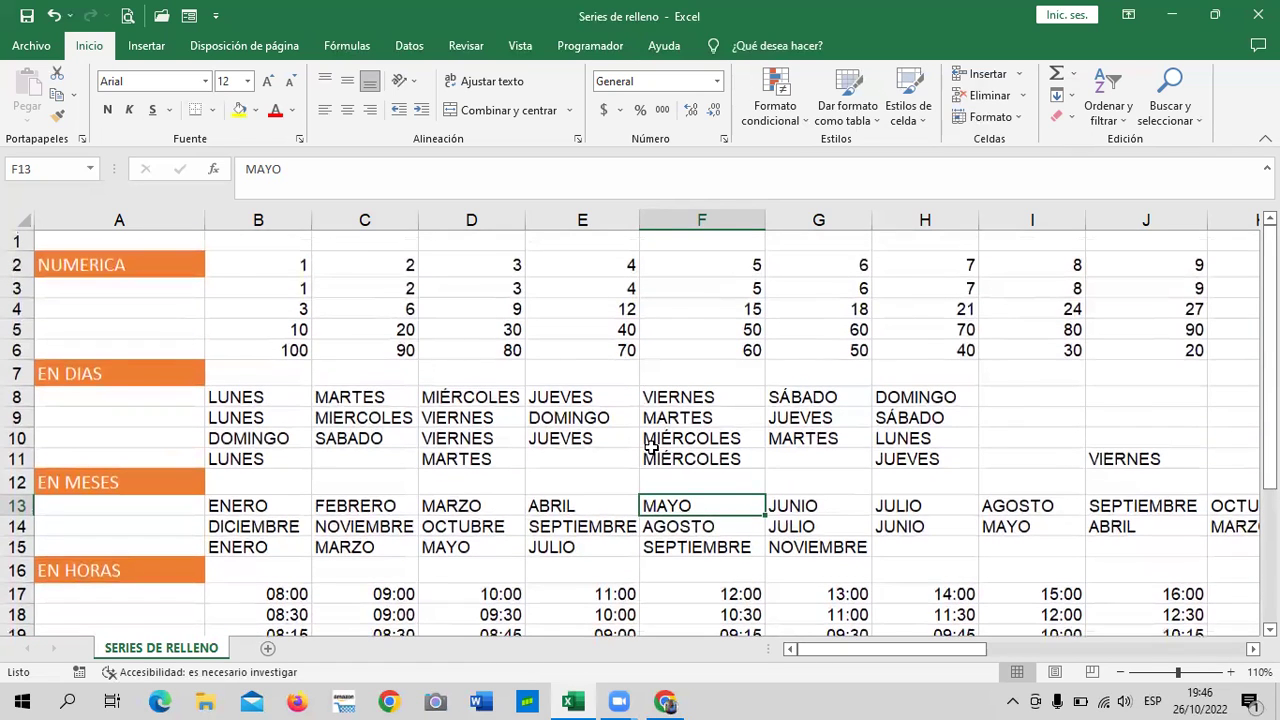
scroll(651, 445, "down", 2)
scroll(651, 445, "down", 1)
scroll(651, 445, "up", 1)
scroll(651, 445, "down", 1)
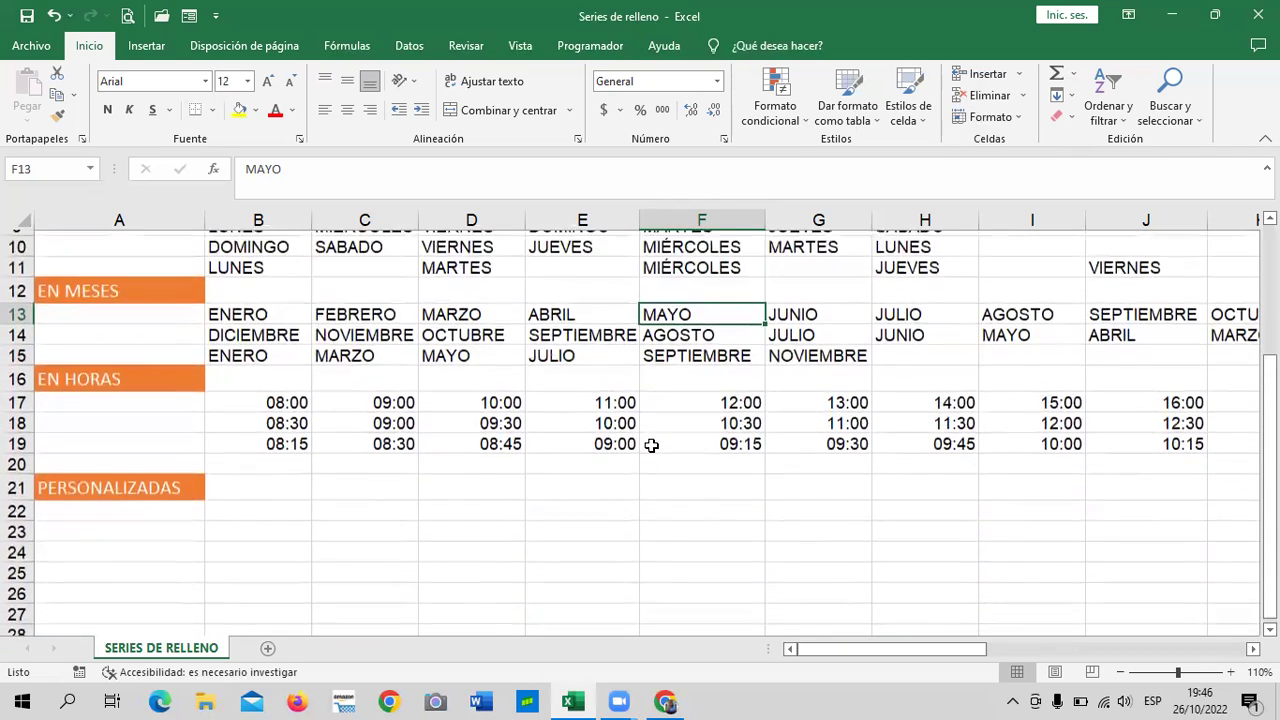
scroll(651, 445, "down", 2)
left_click(305, 440)
scroll(414, 443, "up", 3)
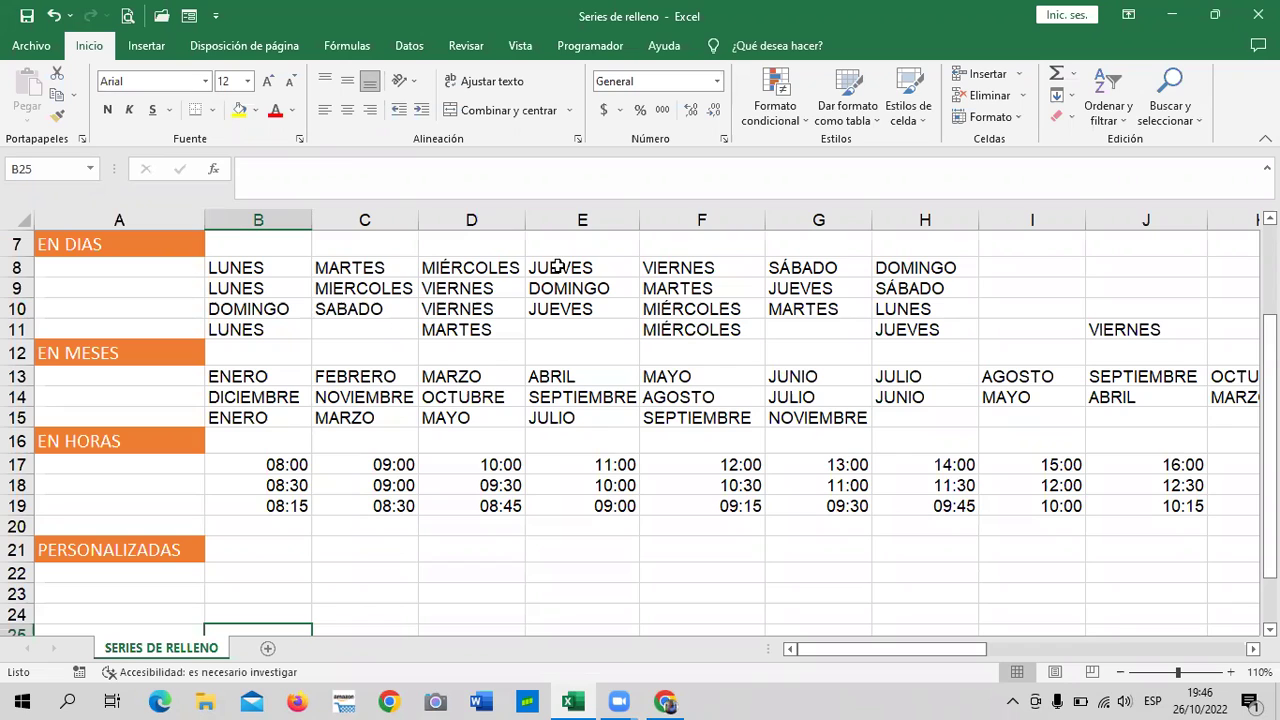
left_click(296, 466)
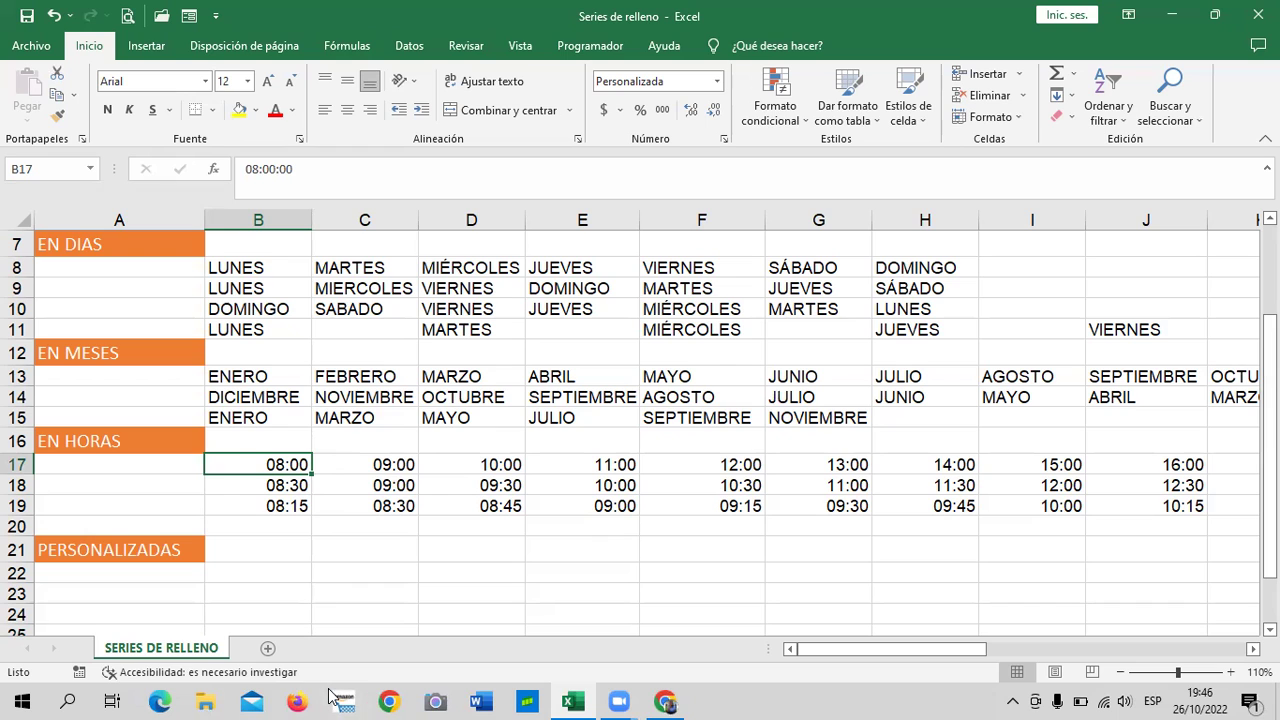
left_click(433, 553)
scroll(433, 555, "down", 2)
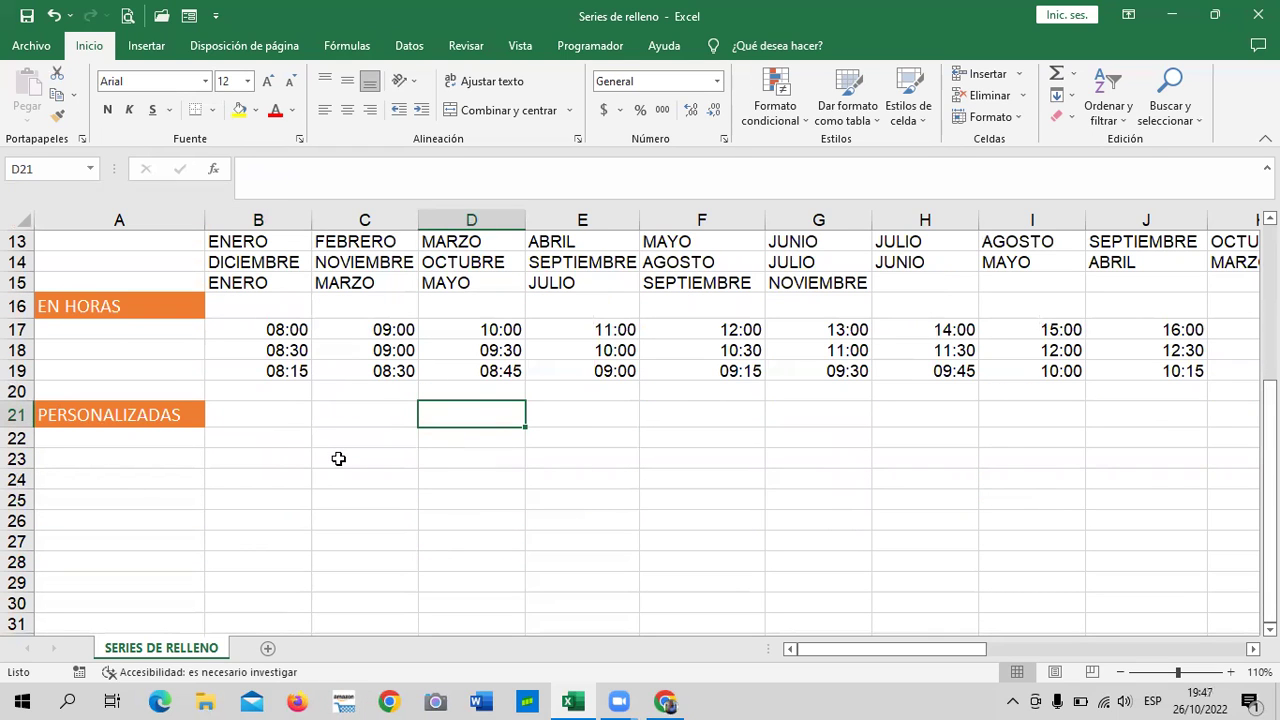
left_click(600, 478)
scroll(622, 498, "up", 4)
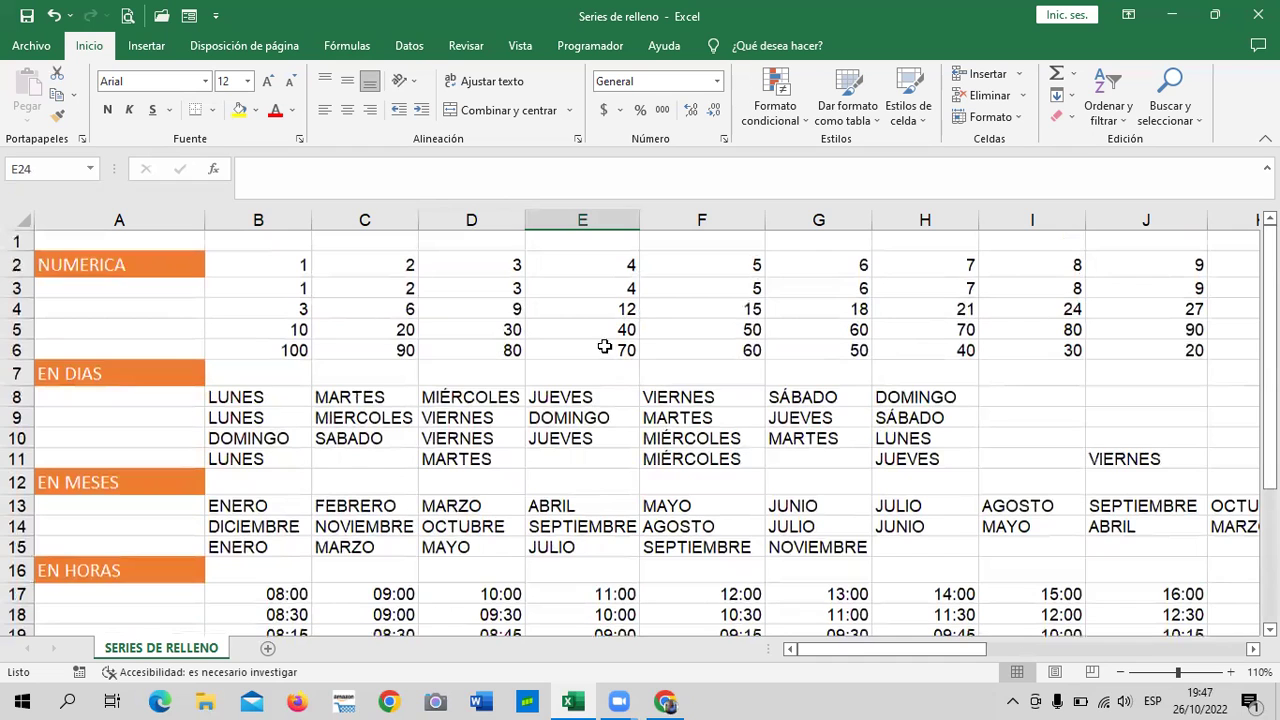
scroll(598, 355, "down", 1)
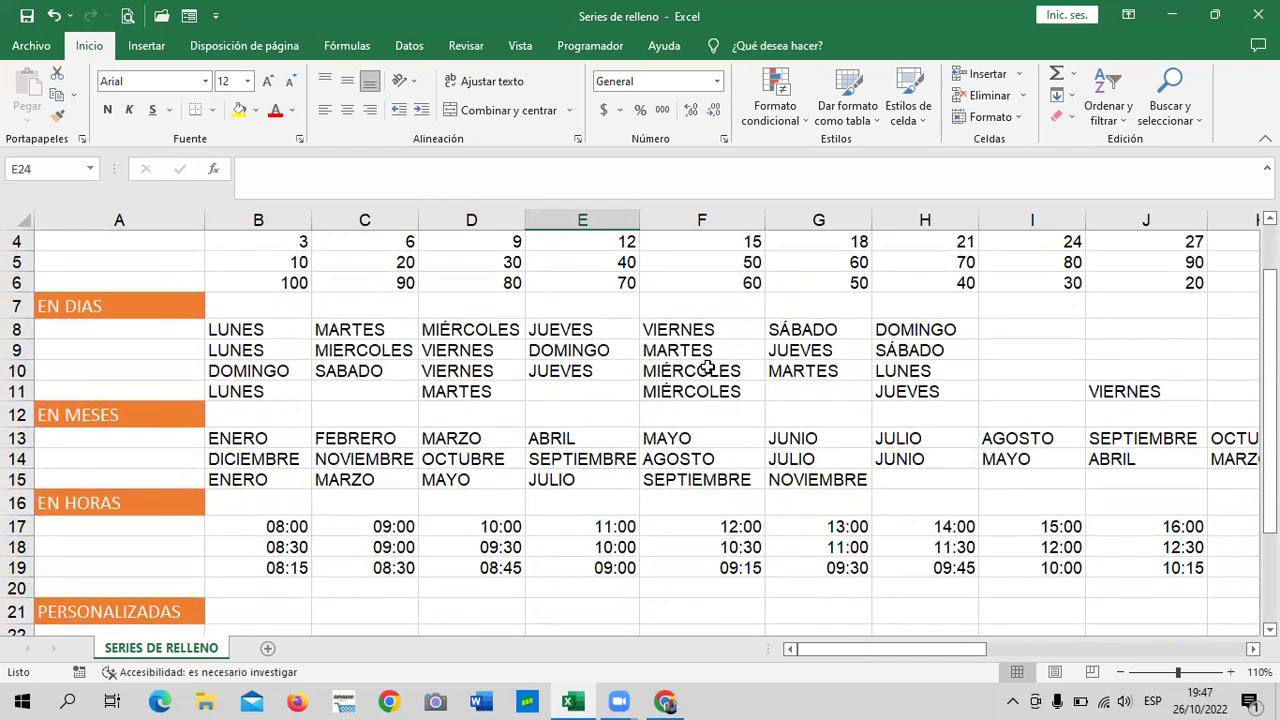
scroll(695, 350, "down", 2)
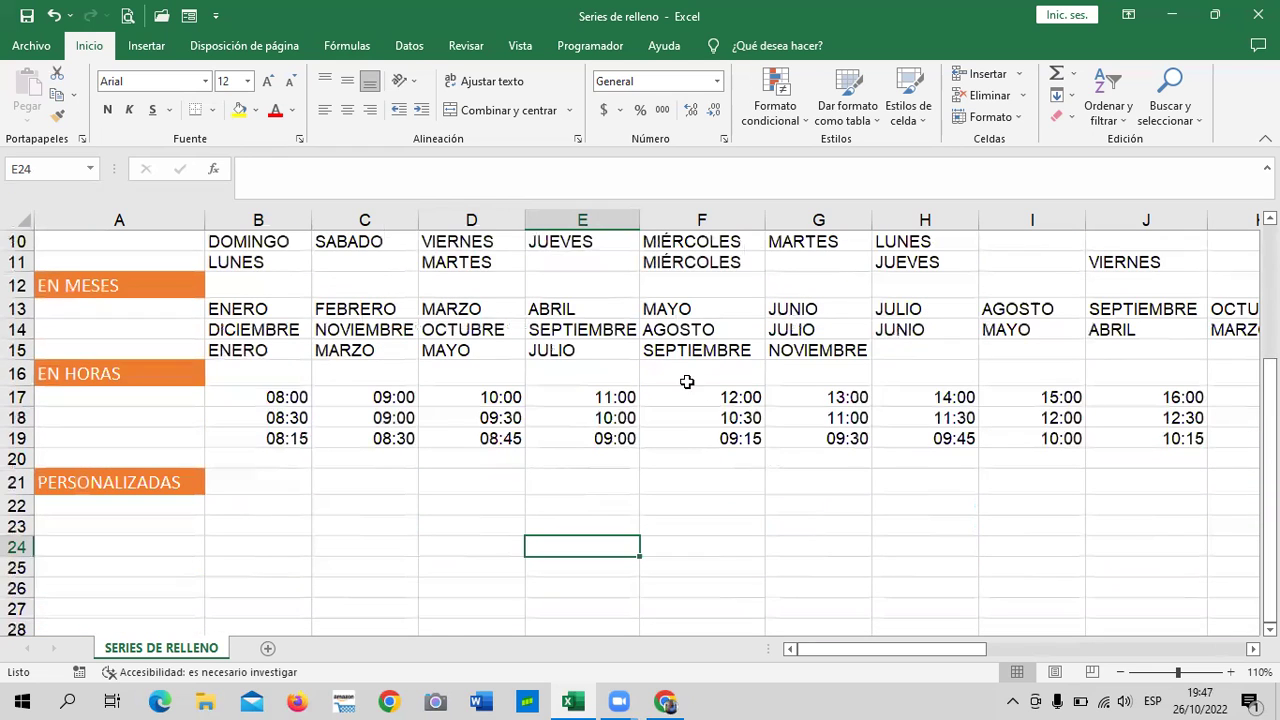
left_click(355, 503)
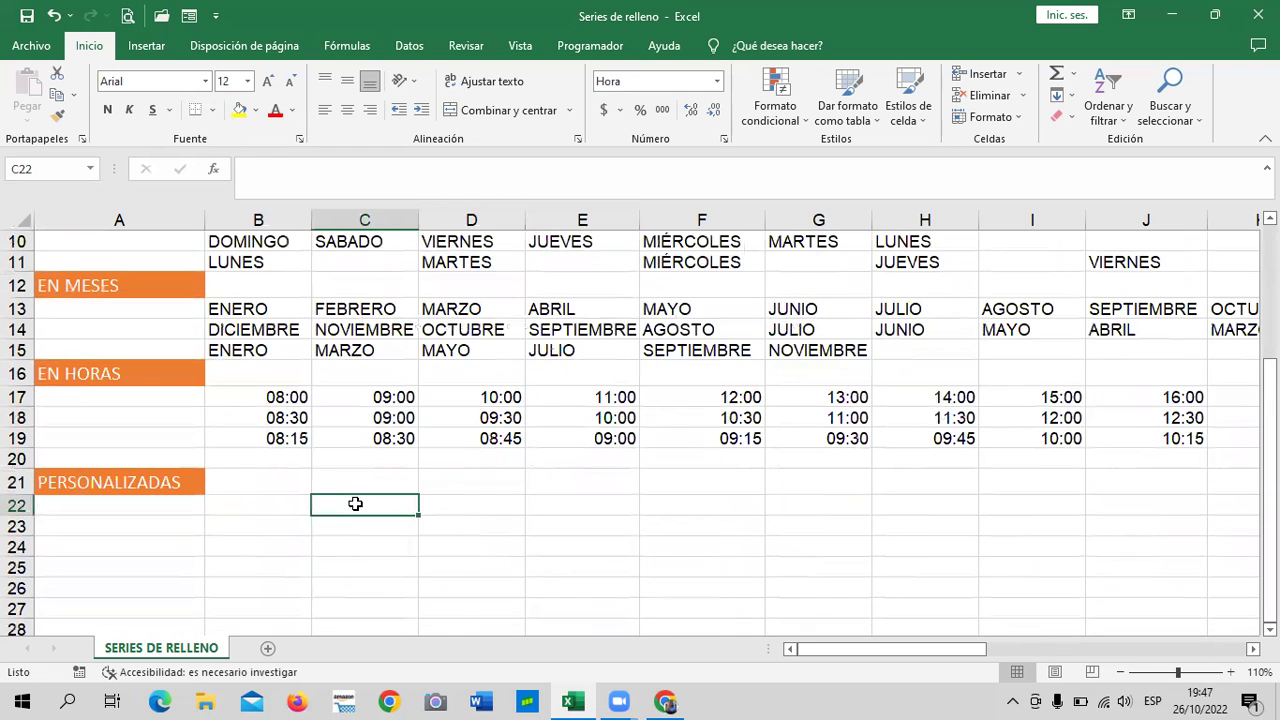
scroll(409, 539, "up", 3)
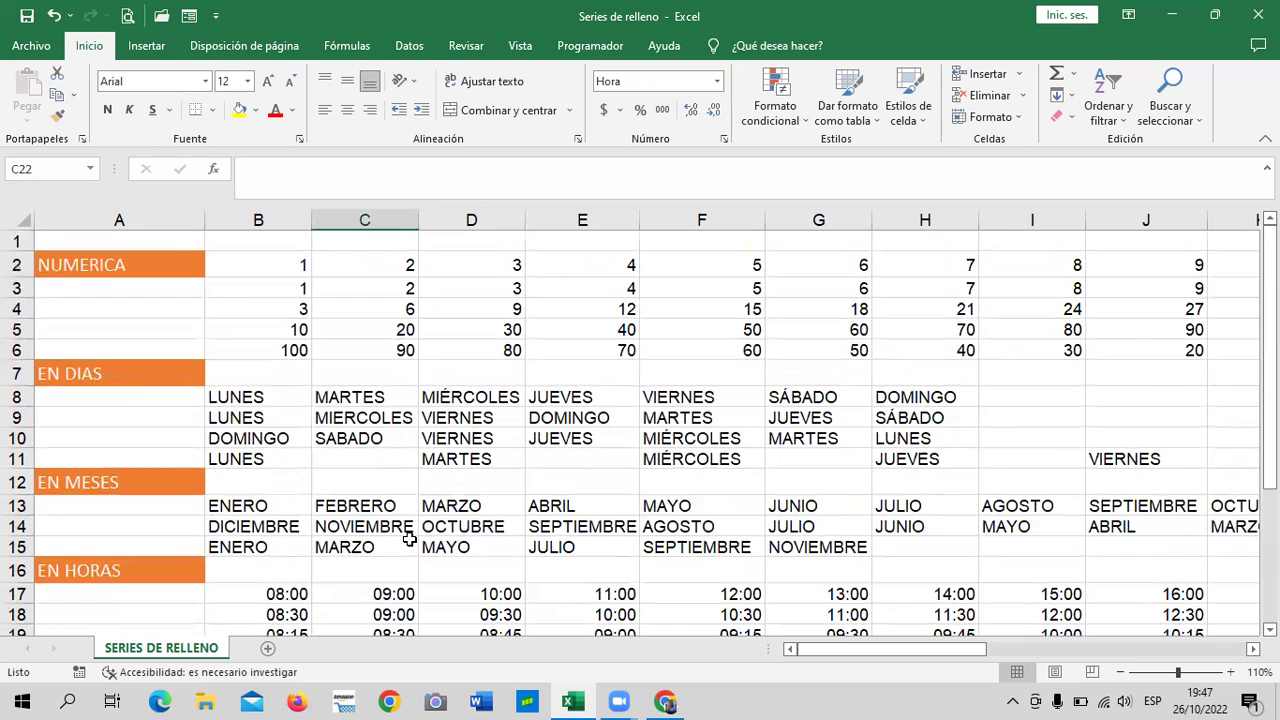
scroll(406, 523, "down", 2)
scroll(395, 518, "down", 1)
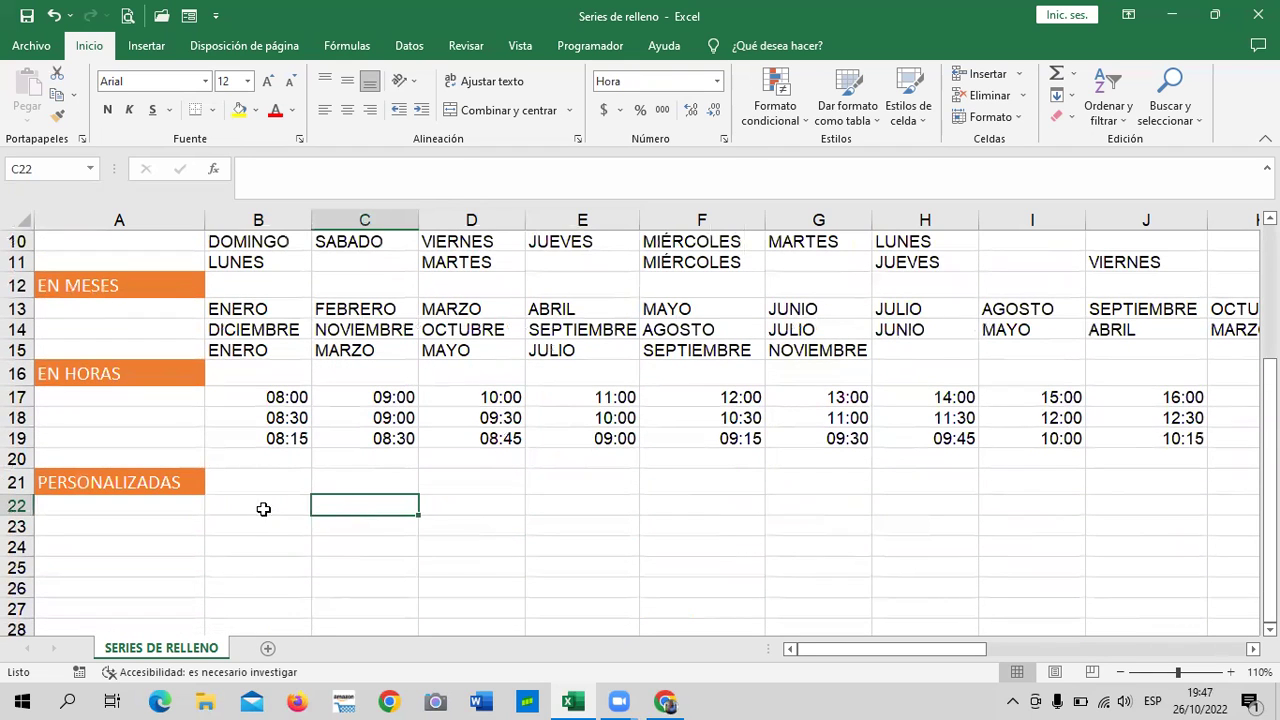
left_click(254, 504)
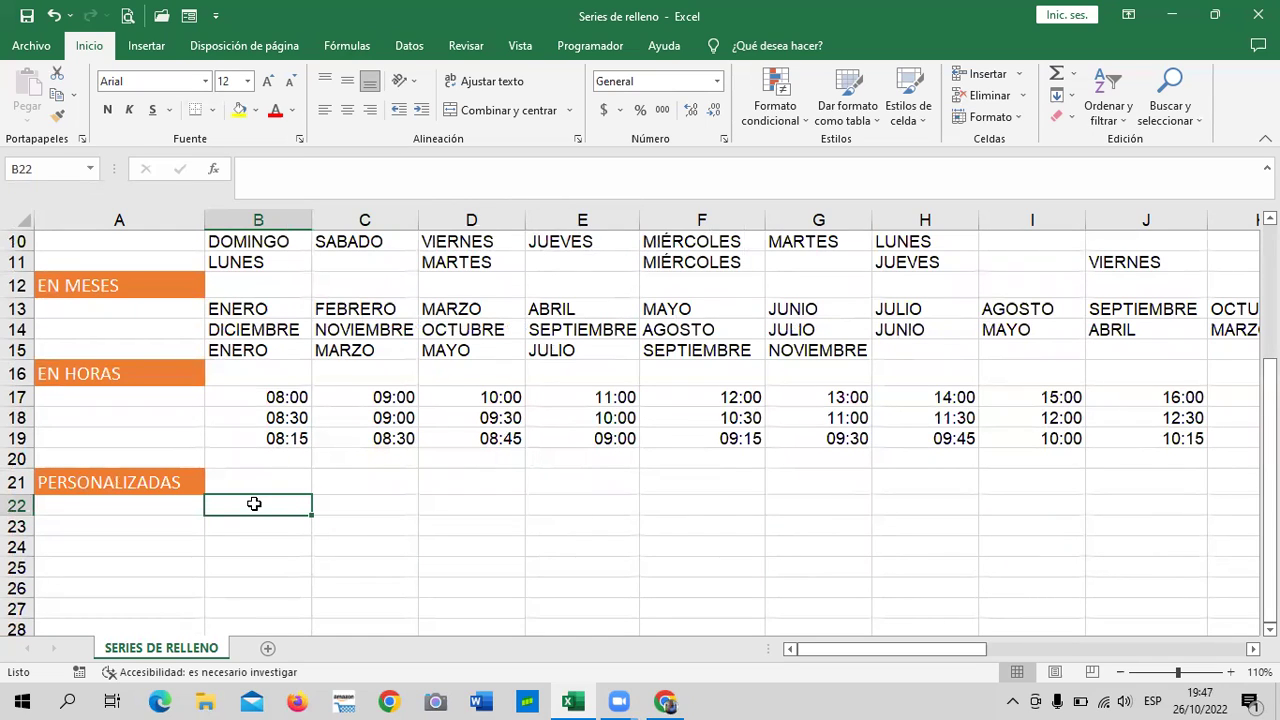
left_click(470, 510)
left_click(288, 502)
left_click(470, 510)
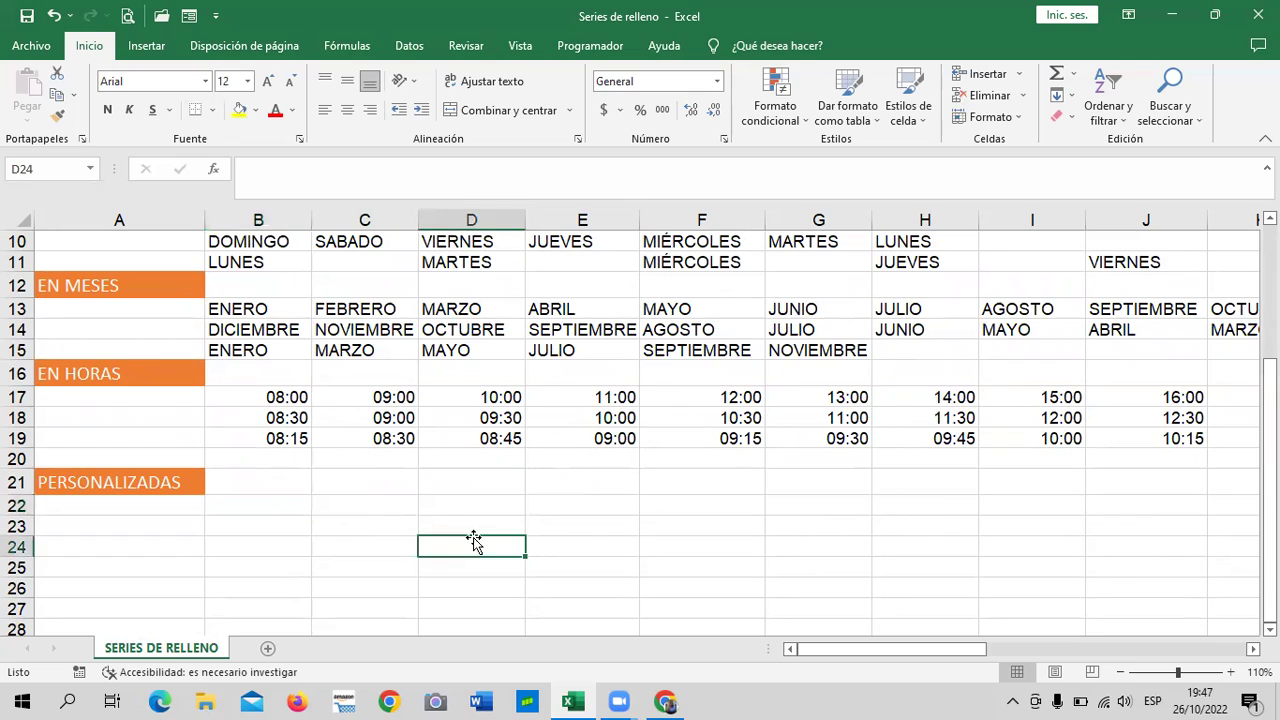
left_click(274, 503)
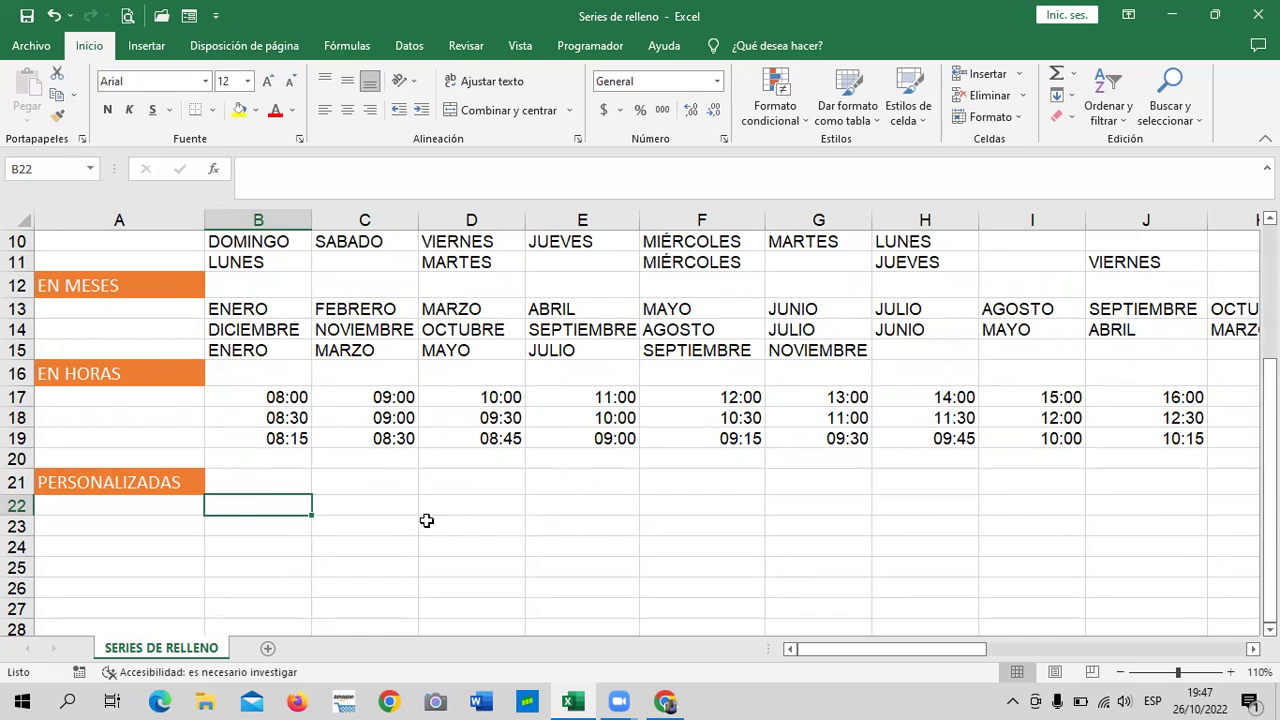
left_click(500, 510)
left_click(268, 502)
- Enter the letter A in cell B22
scroll(390, 520, "down", 1)
left_click(454, 495)
left_click(284, 436)
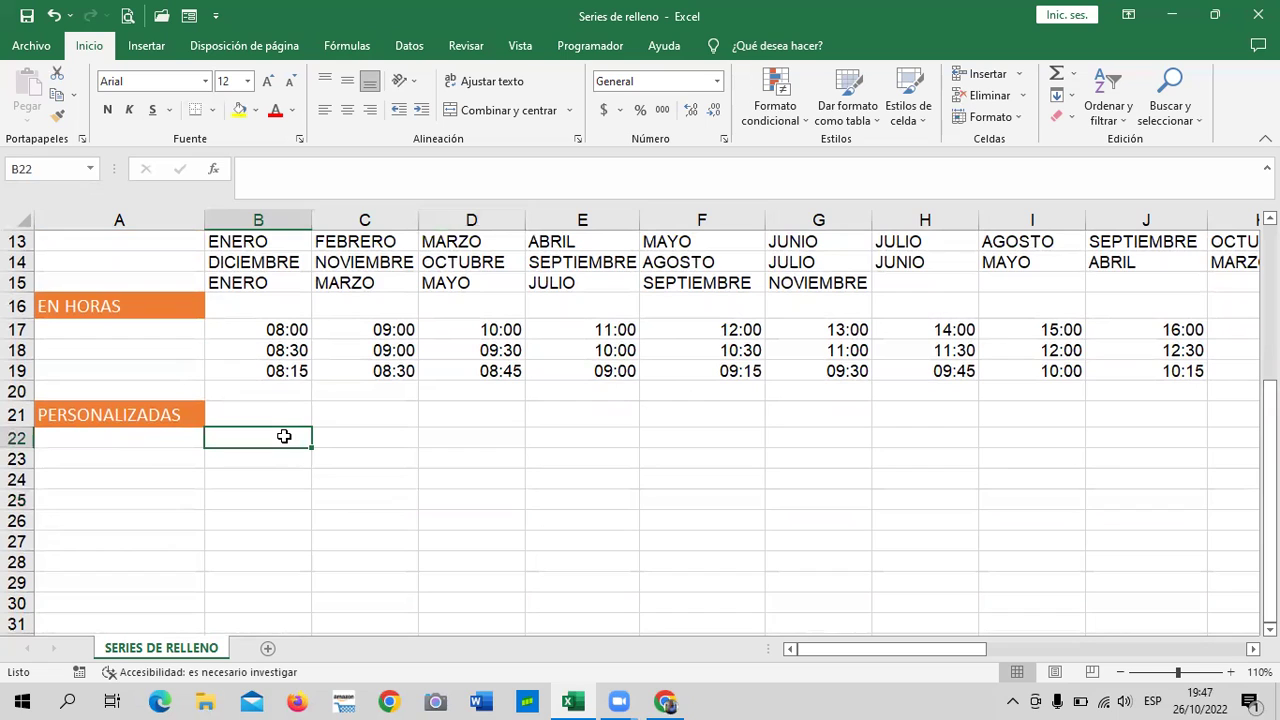
left_click(470, 518)
left_click(282, 440)
type("A")
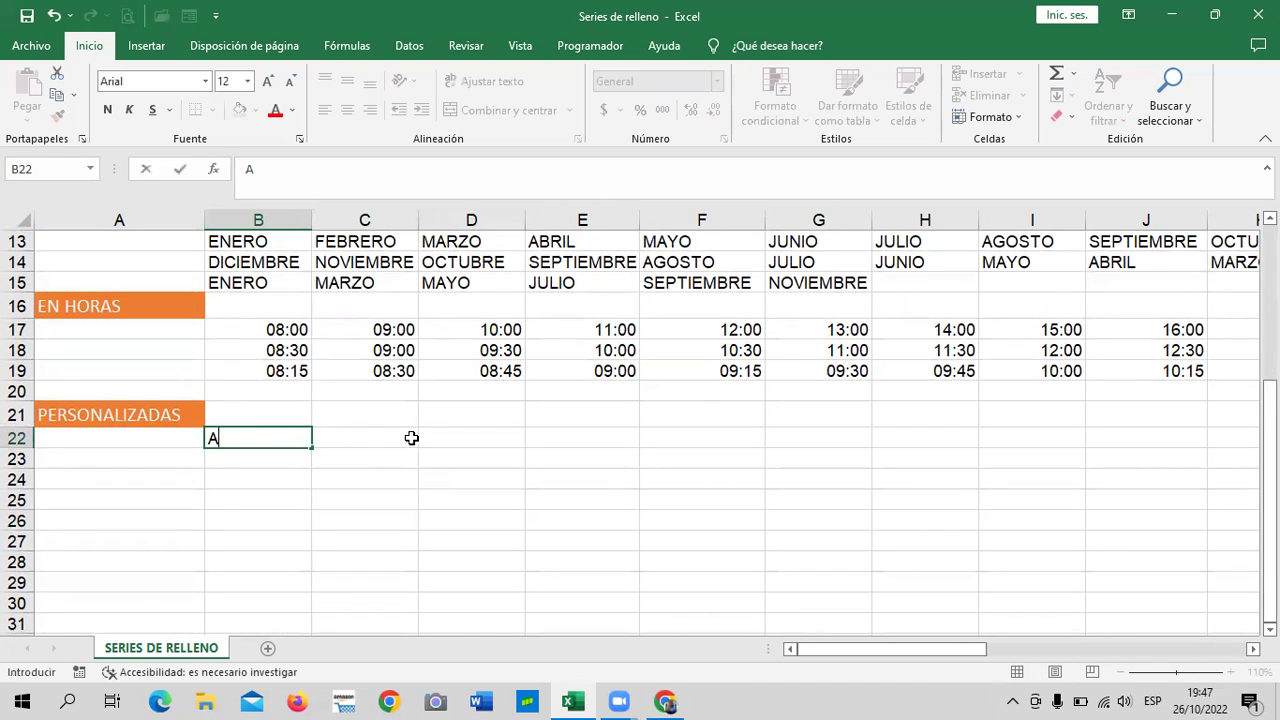
left_click(411, 437)
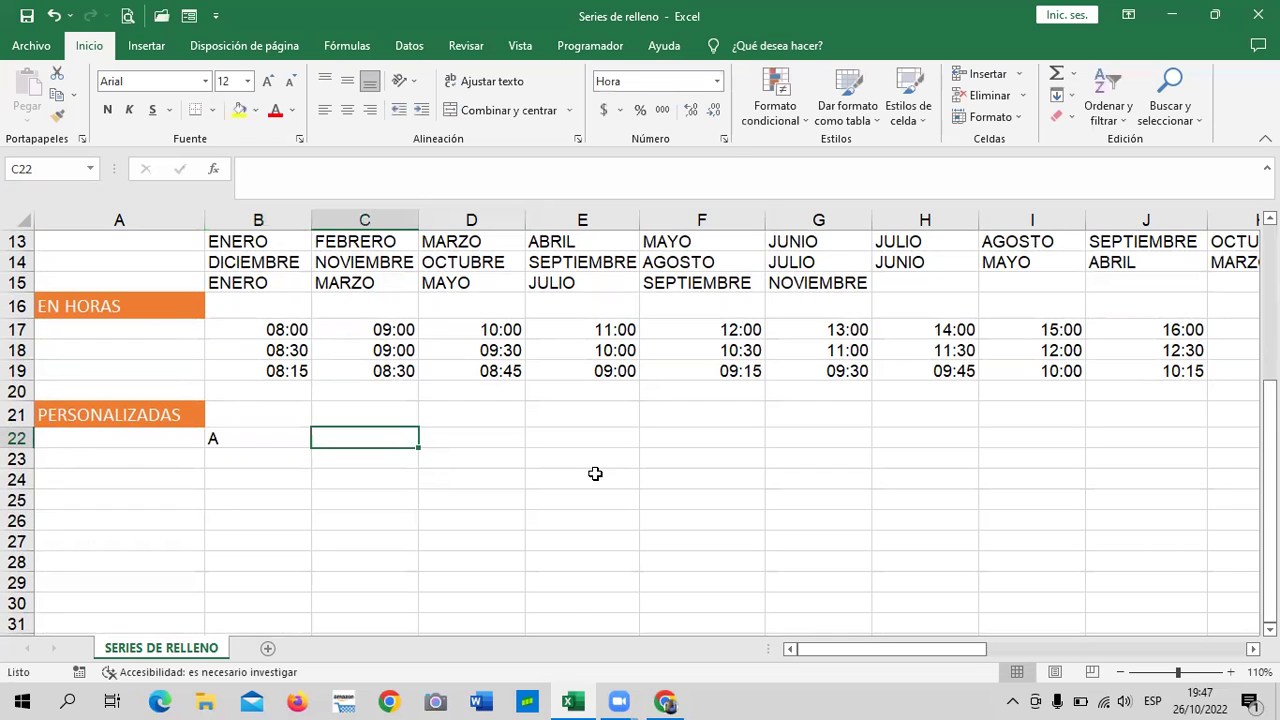
- Enter the letter B in C22 and select the B22:C22 pair
type("B")
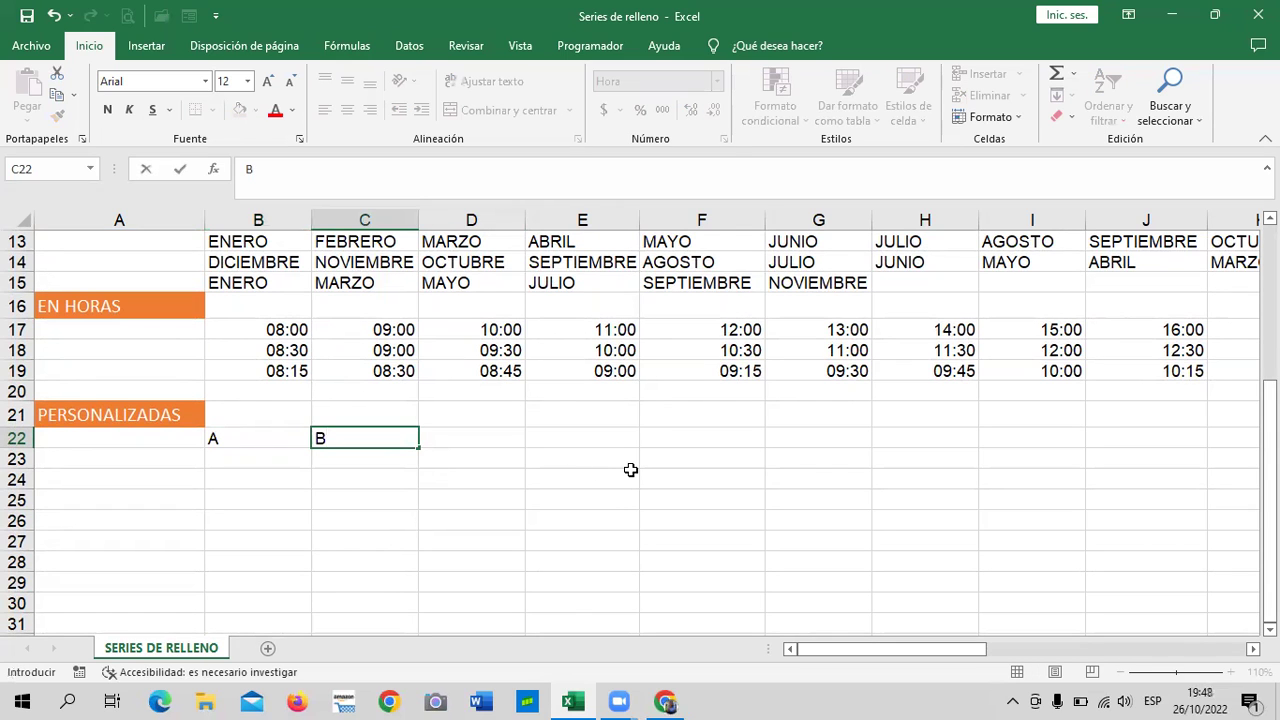
left_click(668, 476)
left_click(330, 440)
left_click(272, 435)
left_click(338, 437)
left_click(265, 438)
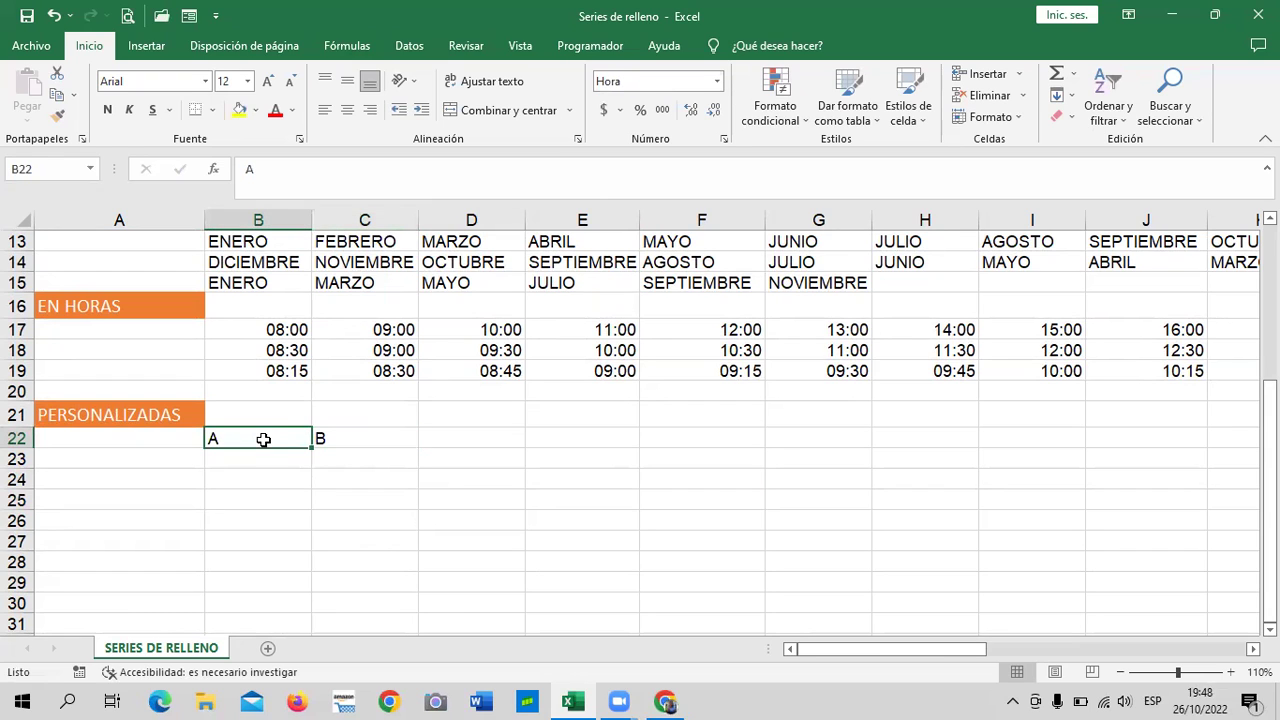
left_click(314, 440)
left_click_drag(242, 437, 337, 440)
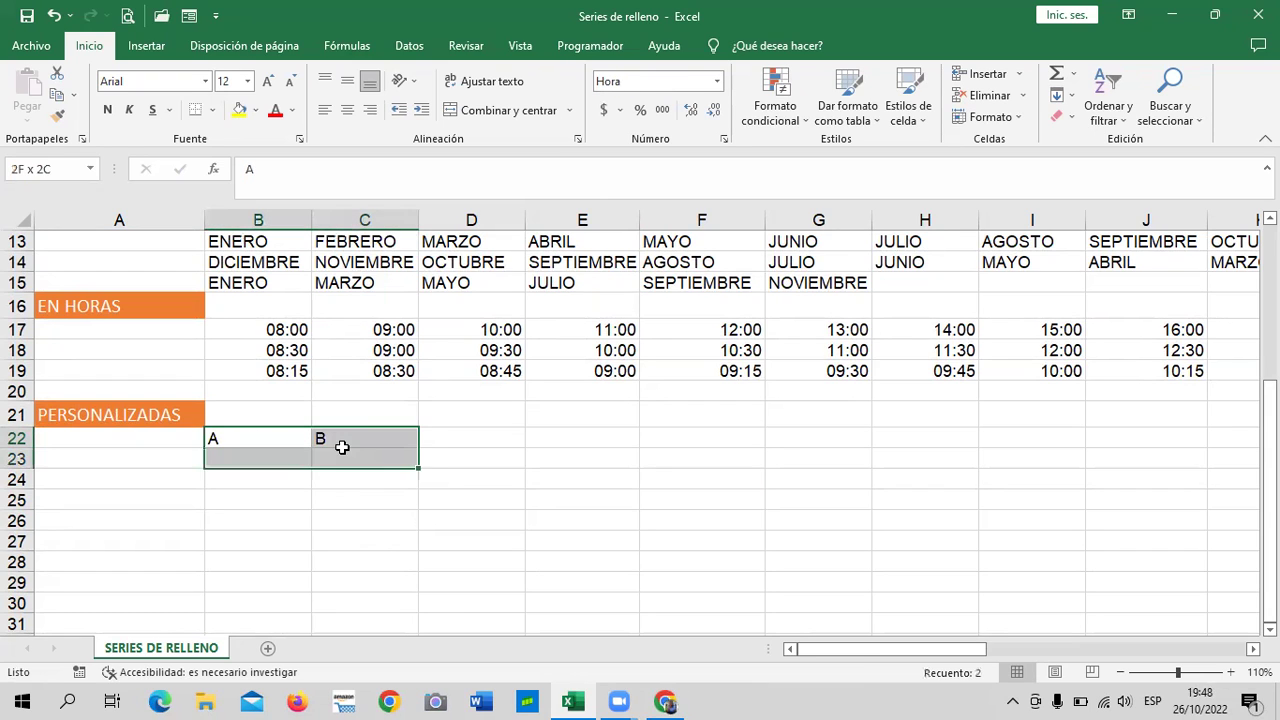
- Inspect the number format list and the A and B entries in B22:C22
left_click(716, 81)
left_click(420, 462)
left_click_drag(552, 538, 552, 520)
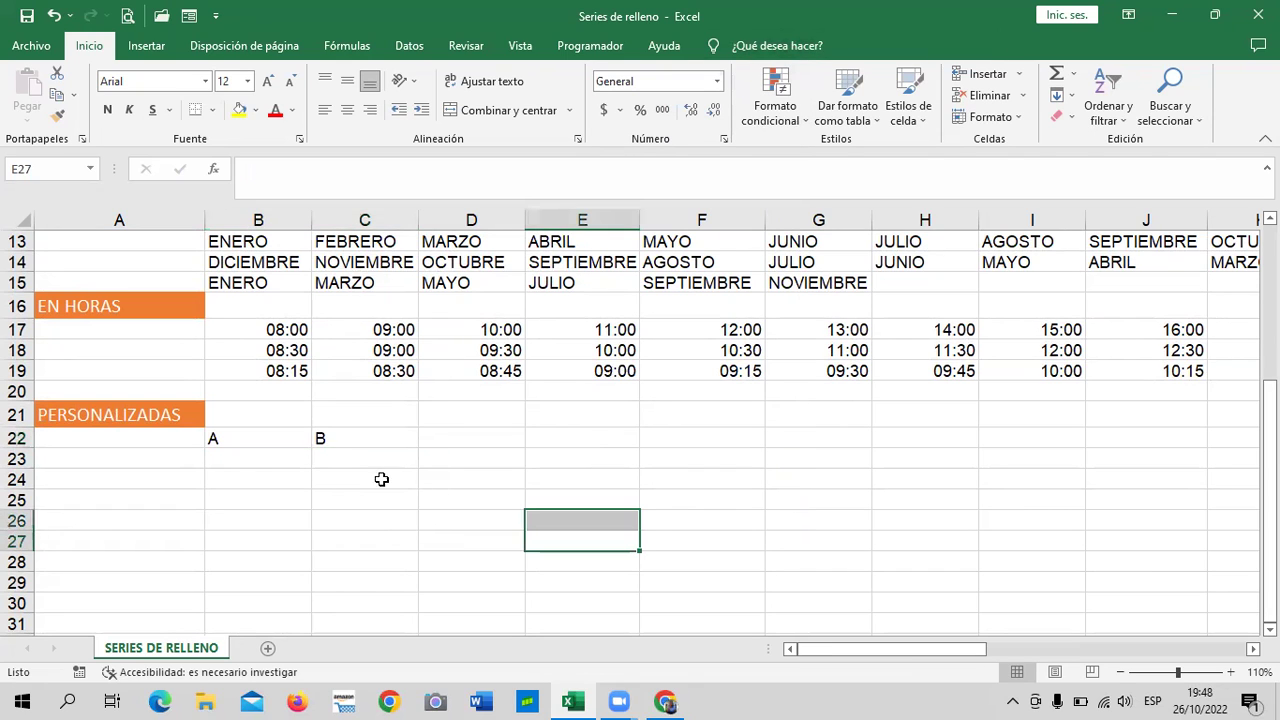
left_click(292, 440)
left_click(355, 440)
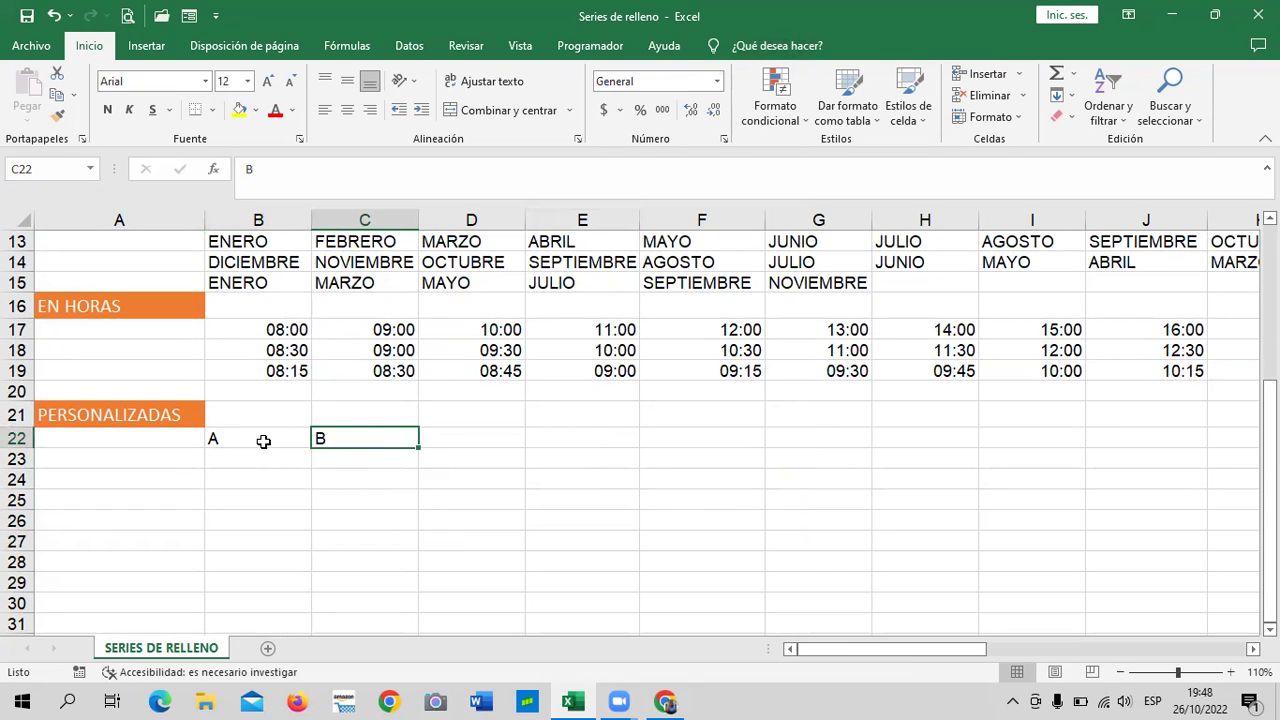
left_click(469, 475)
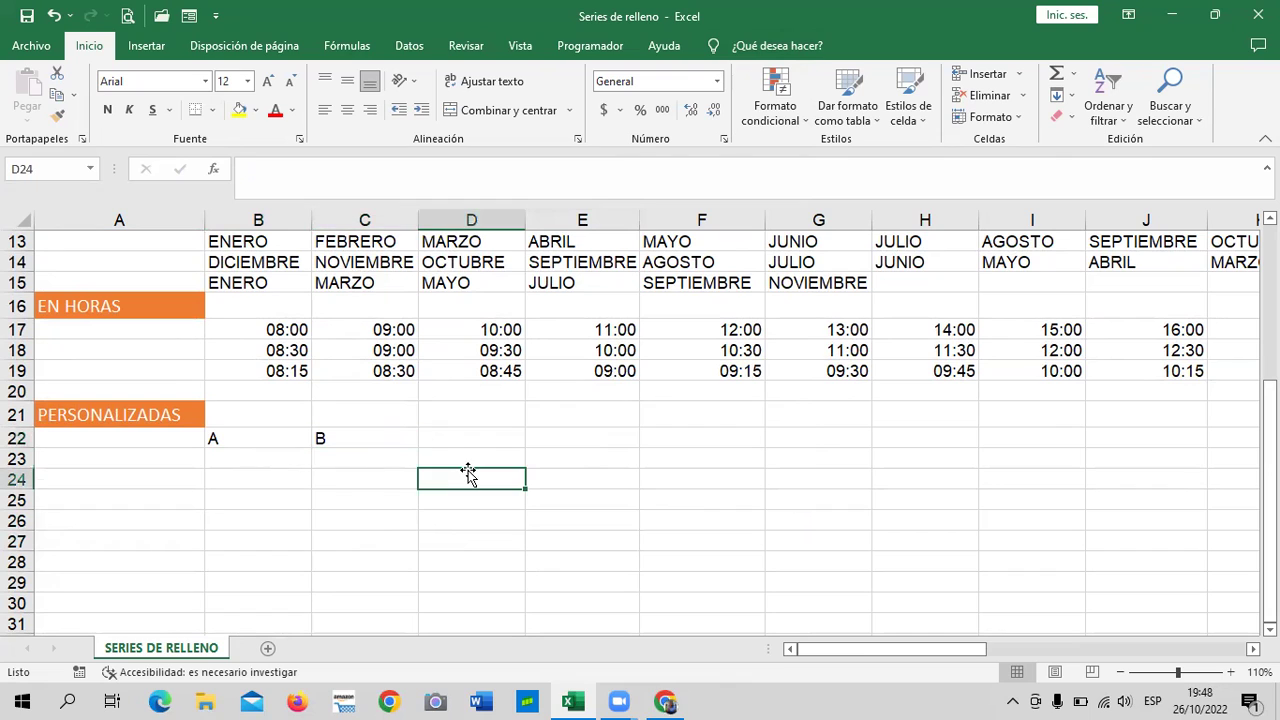
left_click(583, 476)
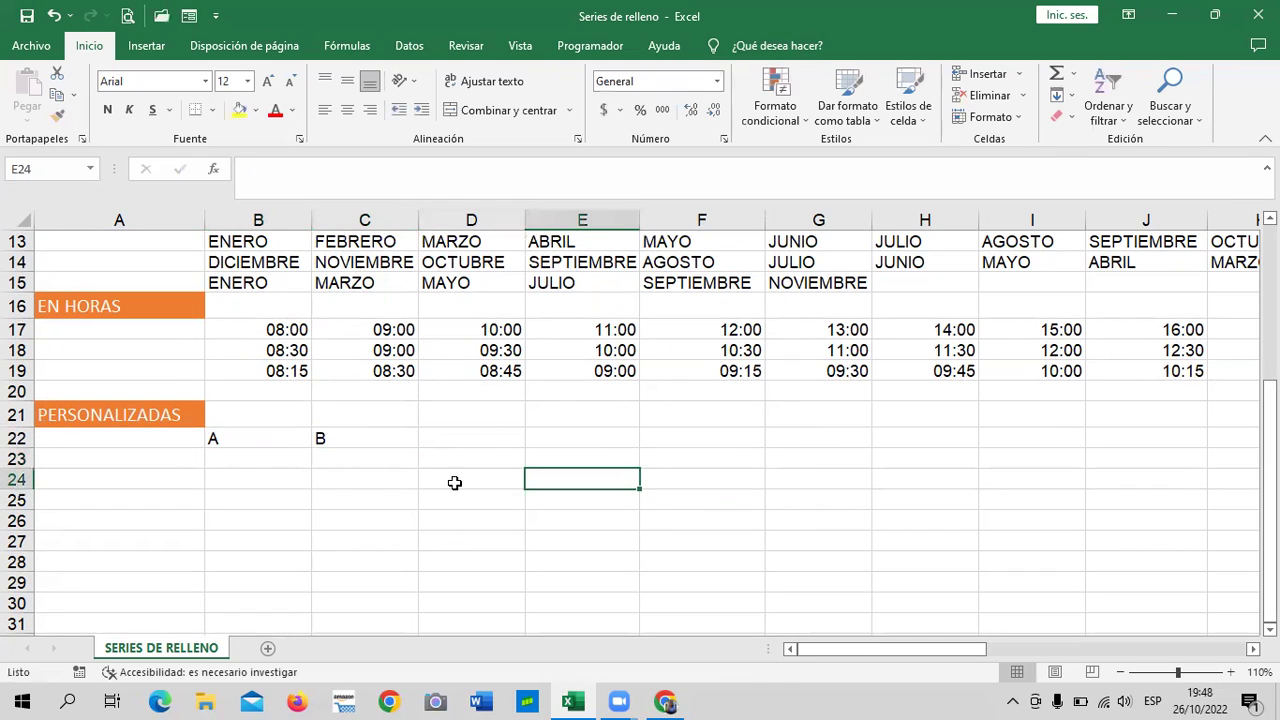
left_click(490, 440)
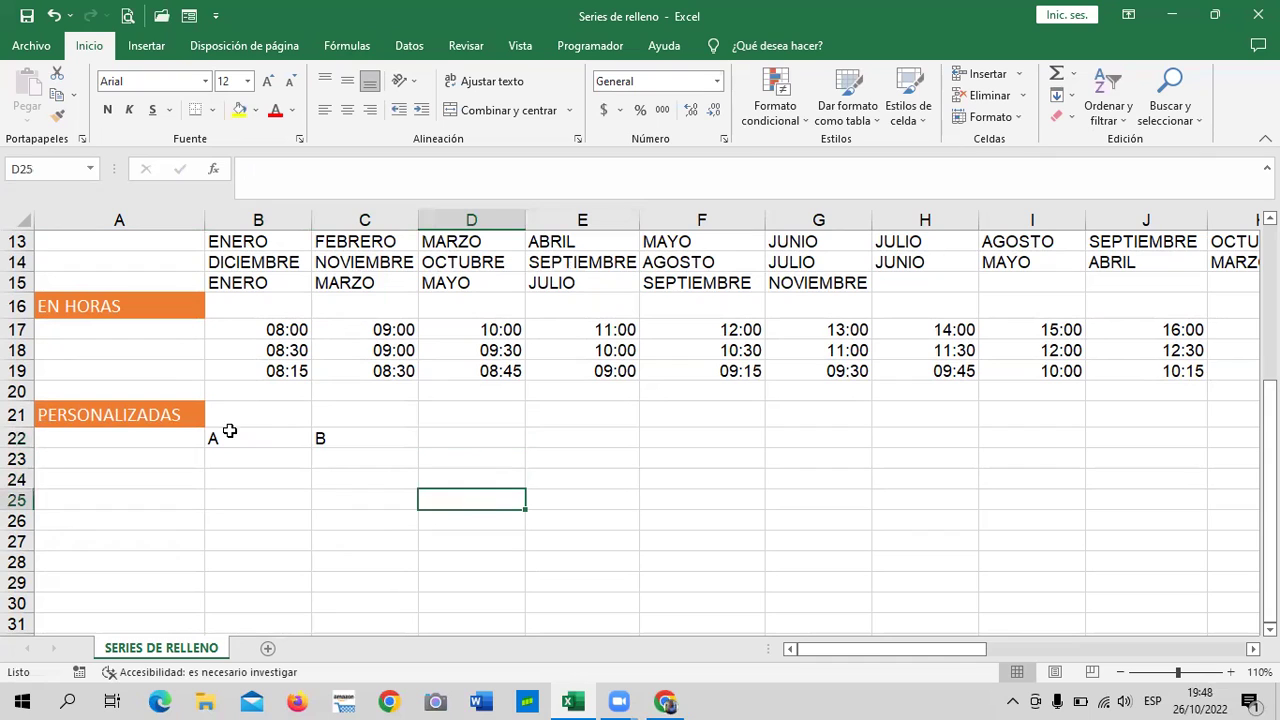
- Drag-fill the A, B pair across row 22 to column I
left_click_drag(228, 434, 331, 434)
left_click_drag(419, 446, 1104, 456)
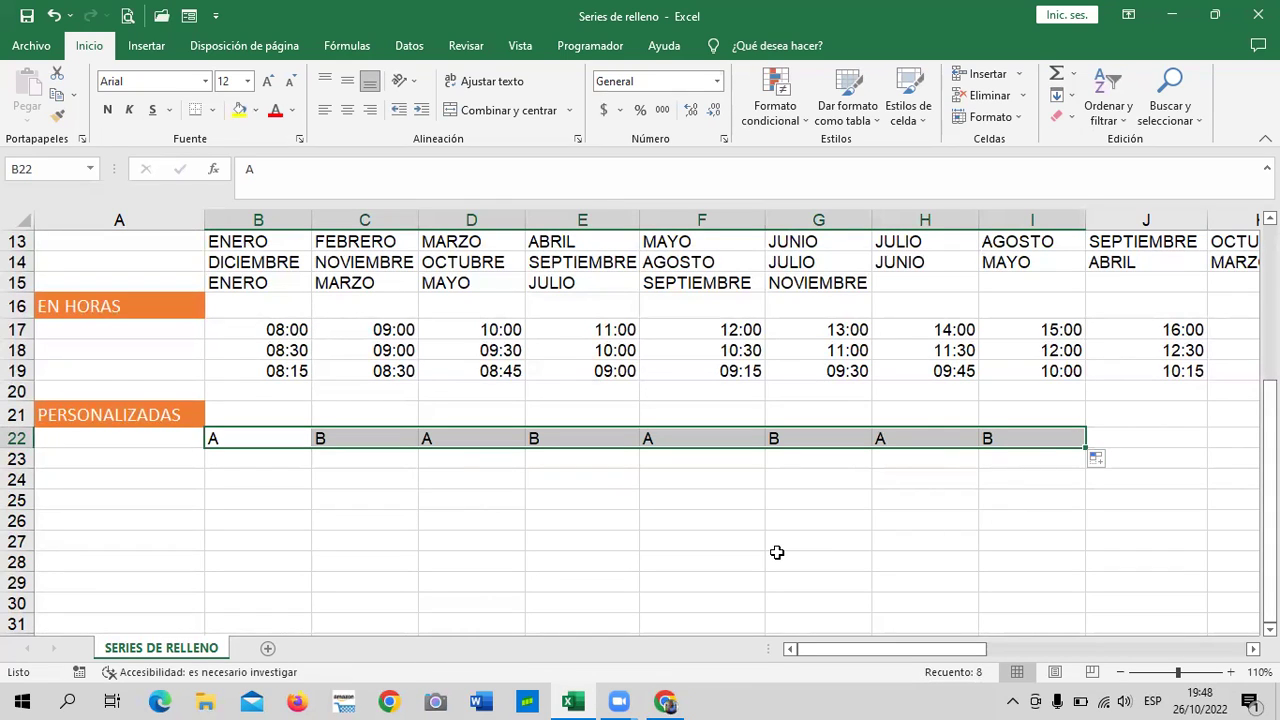
left_click(314, 499)
mouse_move(277, 446)
left_mouse_down()
mouse_move(985, 424)
mouse_move(1046, 440)
left_mouse_up()
- Use Auto Fill Options > Rellenar formatos solo to clear the repeated letters, keeping A and B
left_click(1097, 458)
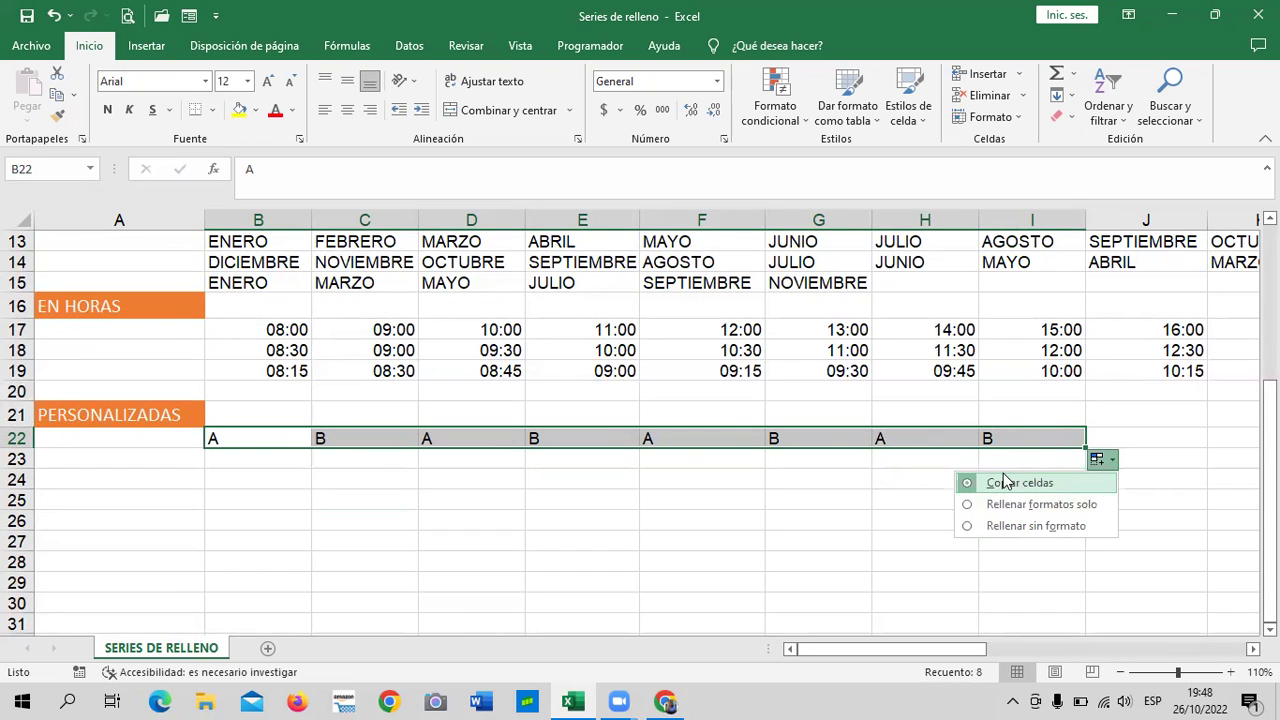
left_click(983, 526)
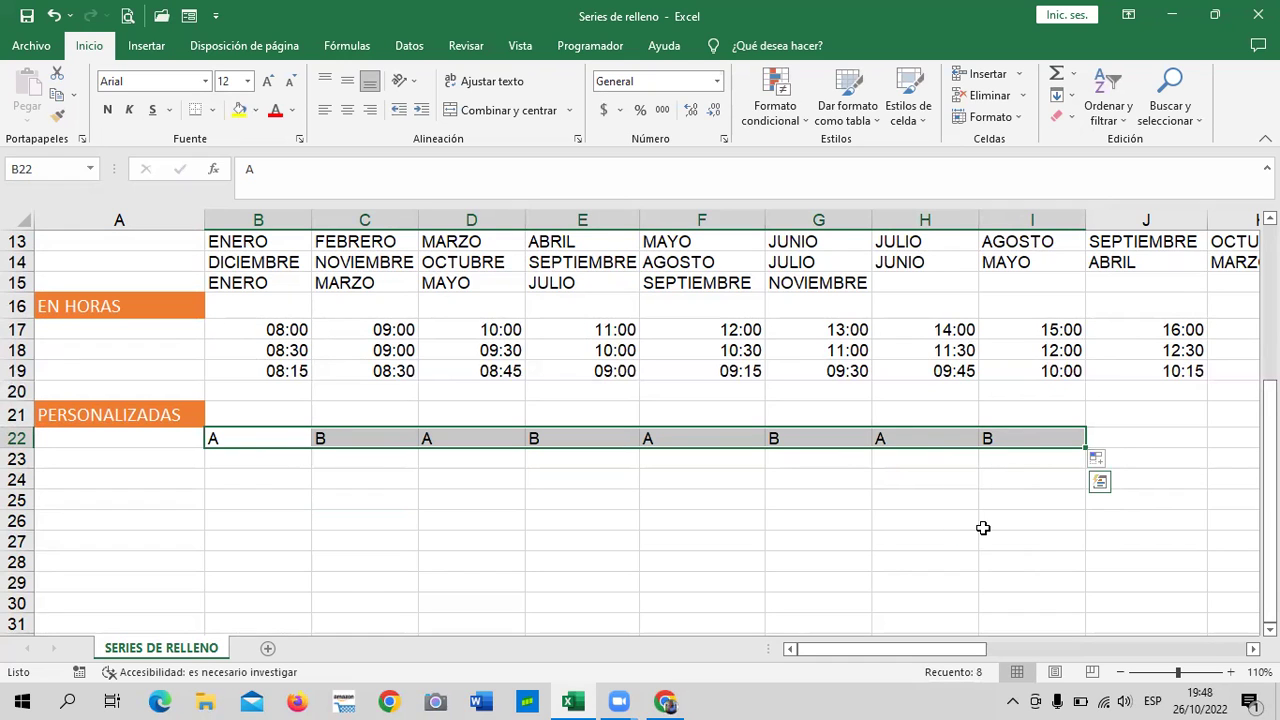
left_click(1097, 461)
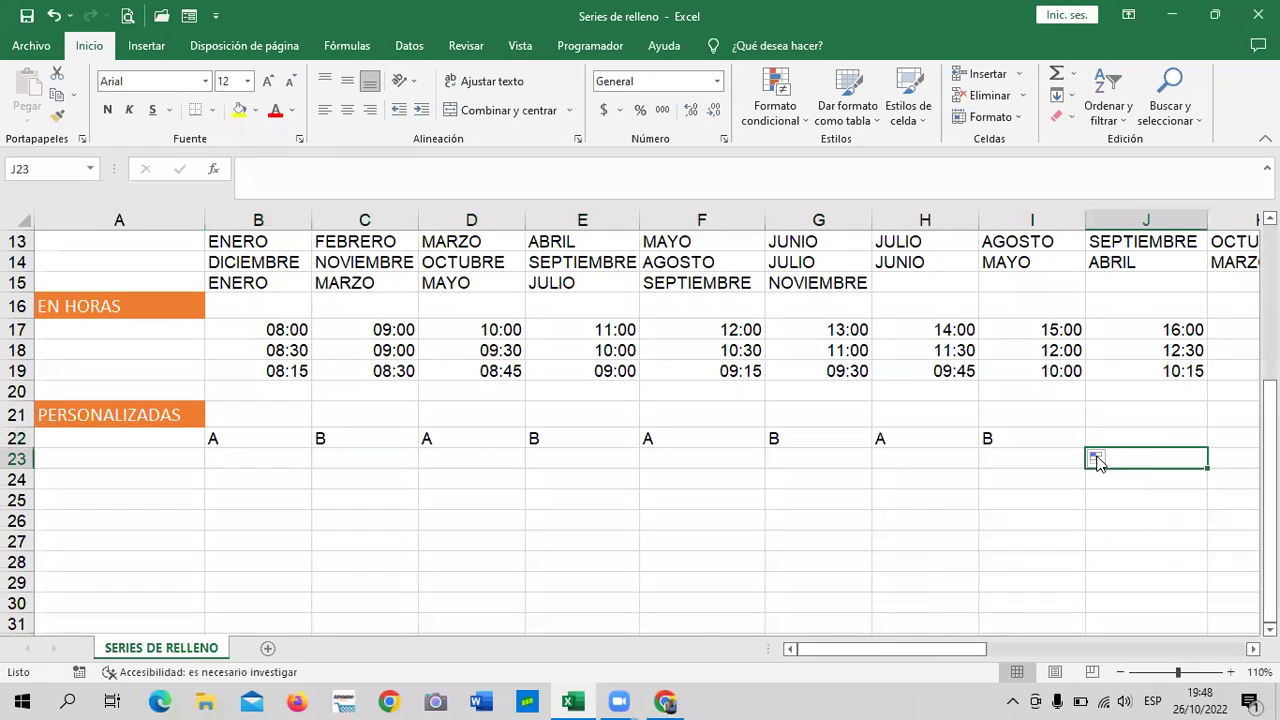
left_click(972, 446)
left_click(1100, 459)
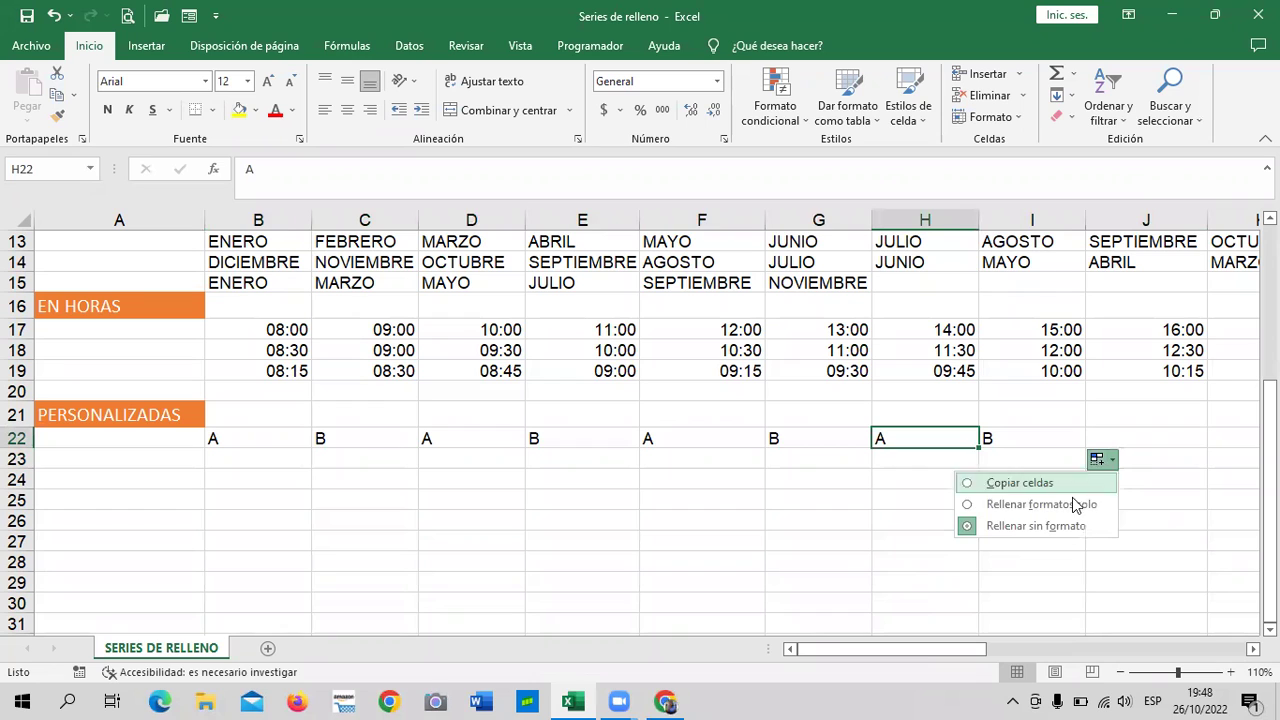
left_click(1070, 505)
left_click(923, 522)
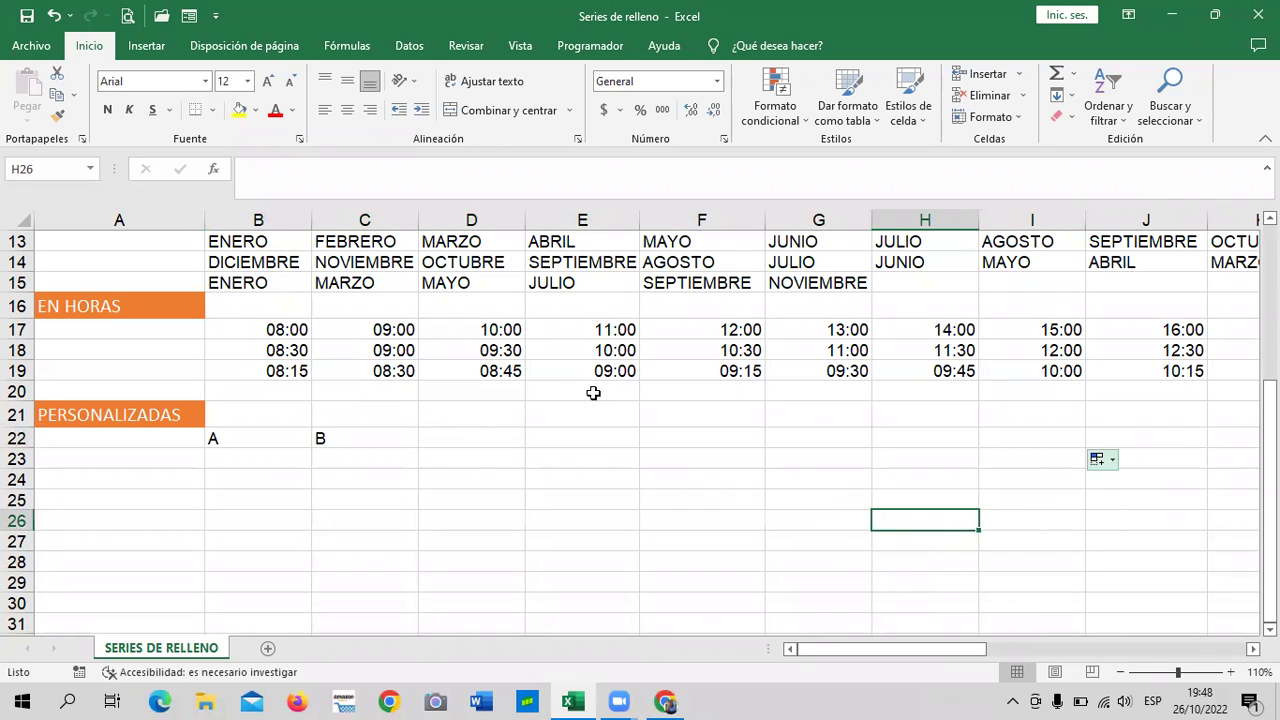
left_click(329, 457)
left_click_drag(290, 438, 337, 441)
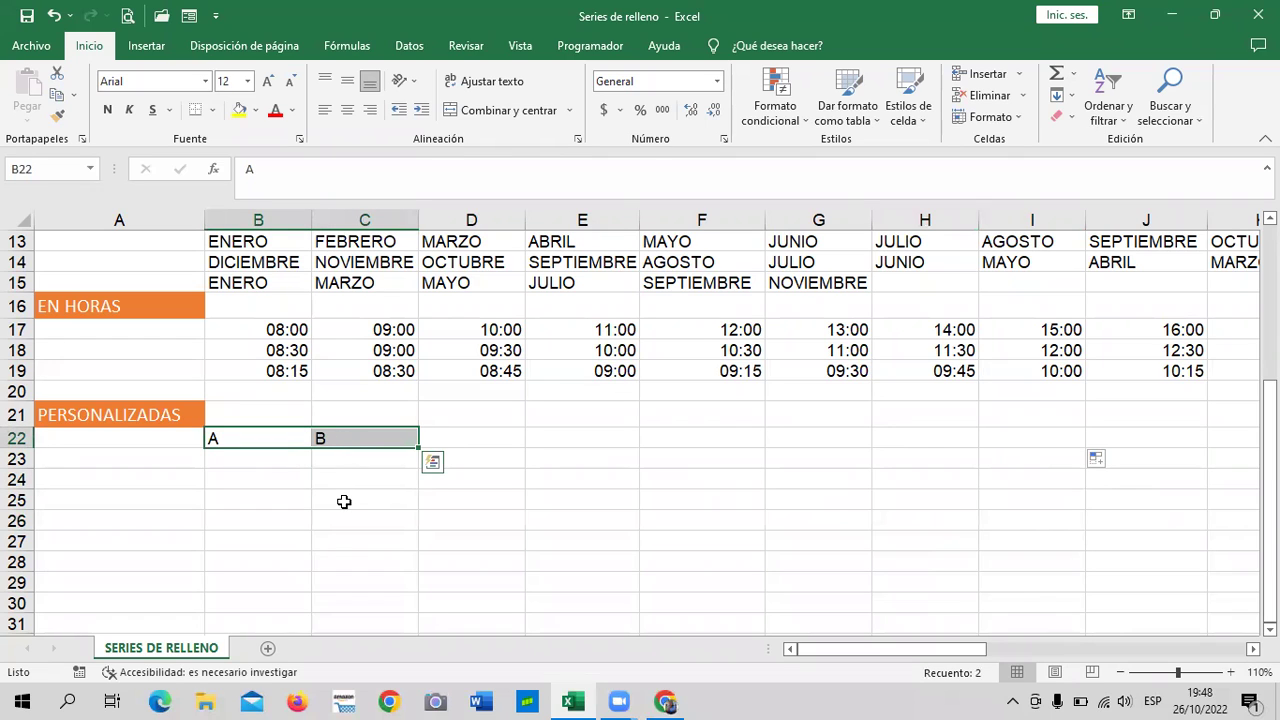
left_click(568, 506)
- Type the letters C through N into D22 onward, one letter per cell
left_click(271, 440)
left_click(532, 475)
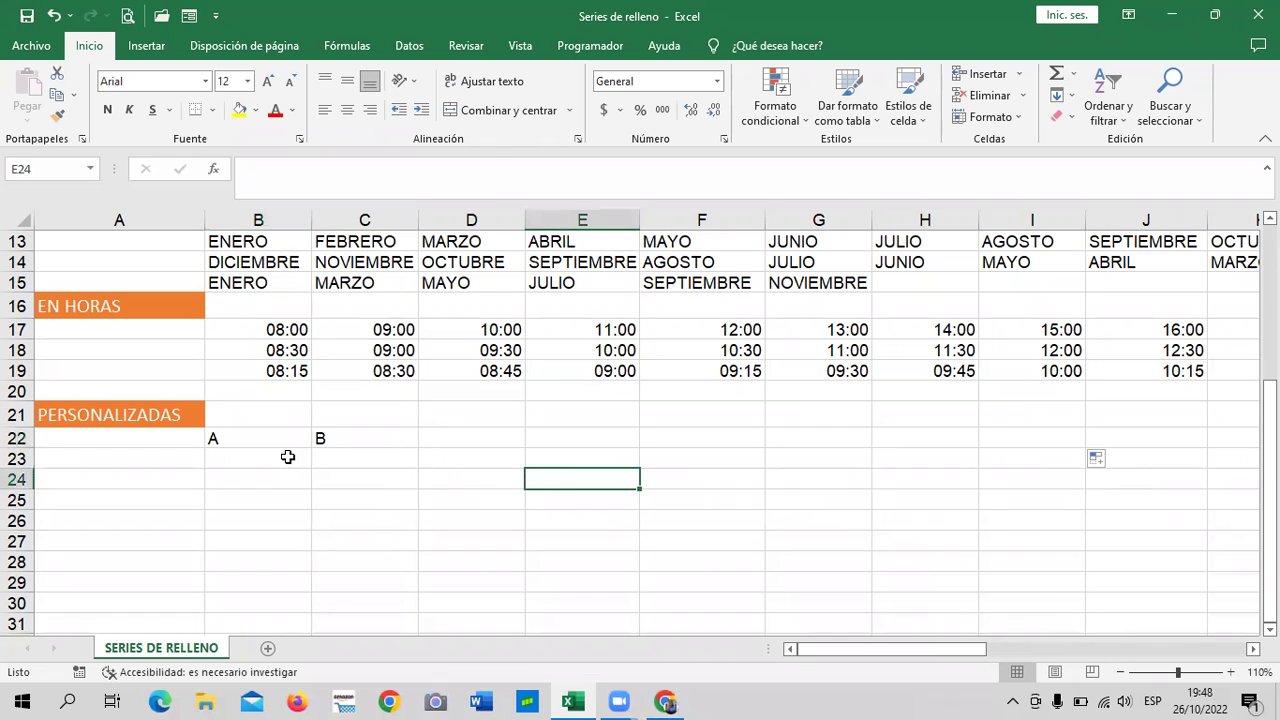
left_click(370, 452)
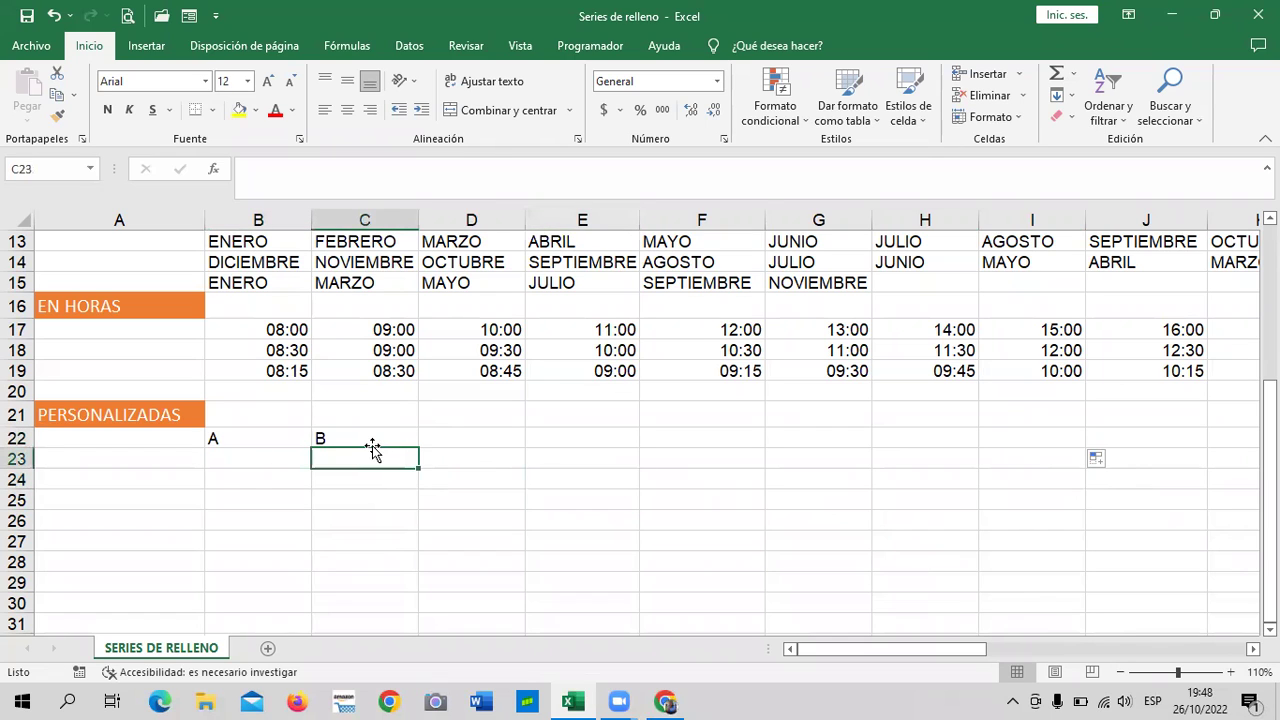
left_click(451, 452)
left_click(271, 432)
left_click(374, 437)
left_click(454, 441)
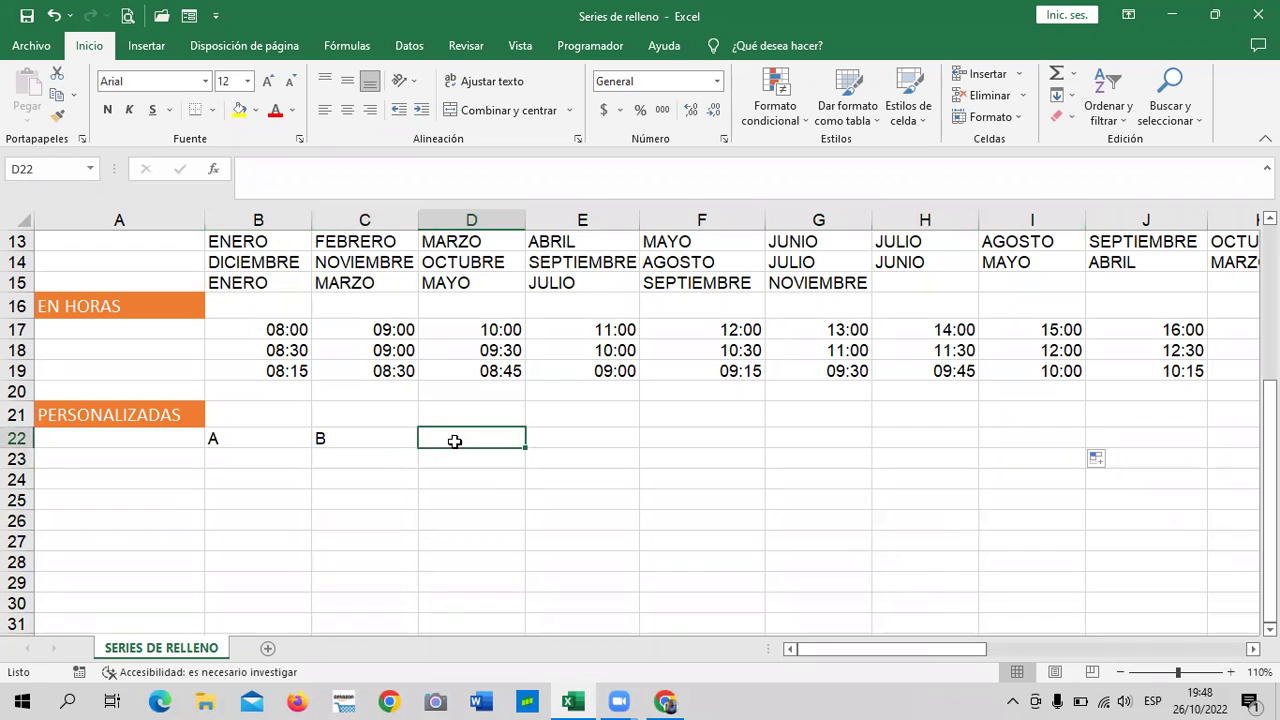
type("C")
key("Tab")
type("D")
key("Tab")
type("E")
key("Tab")
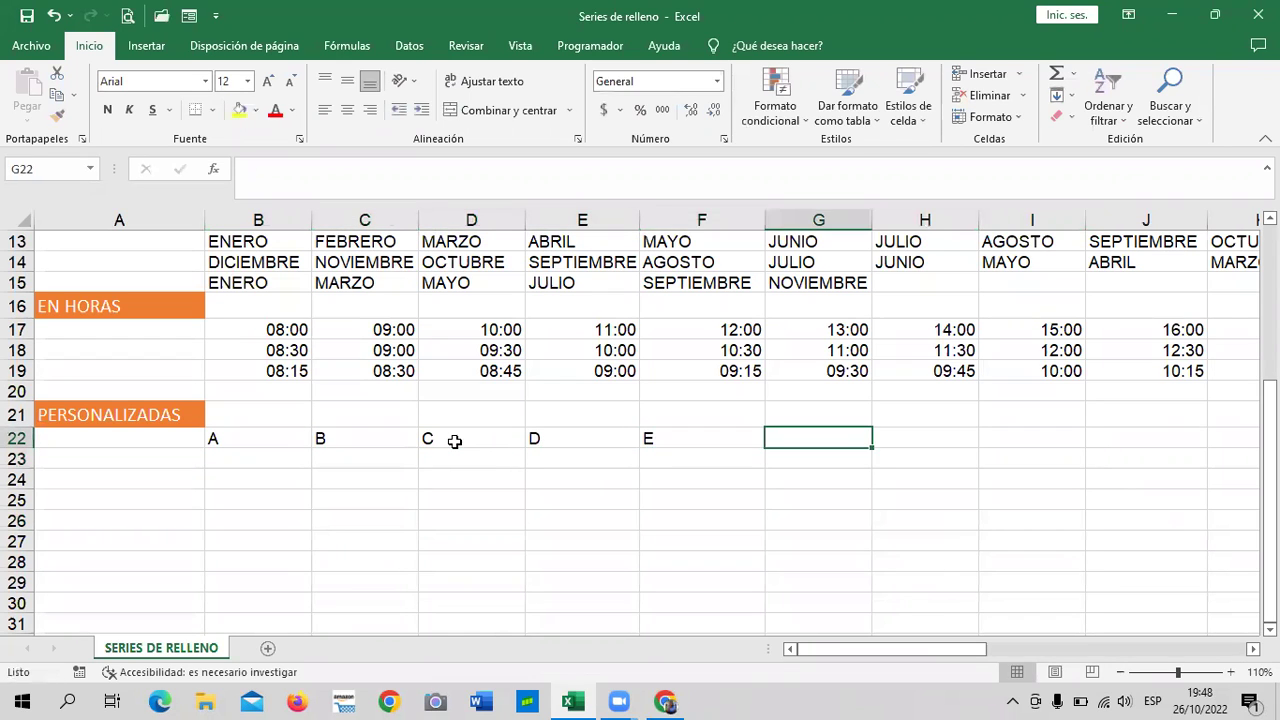
type("F")
key("Tab")
type("G")
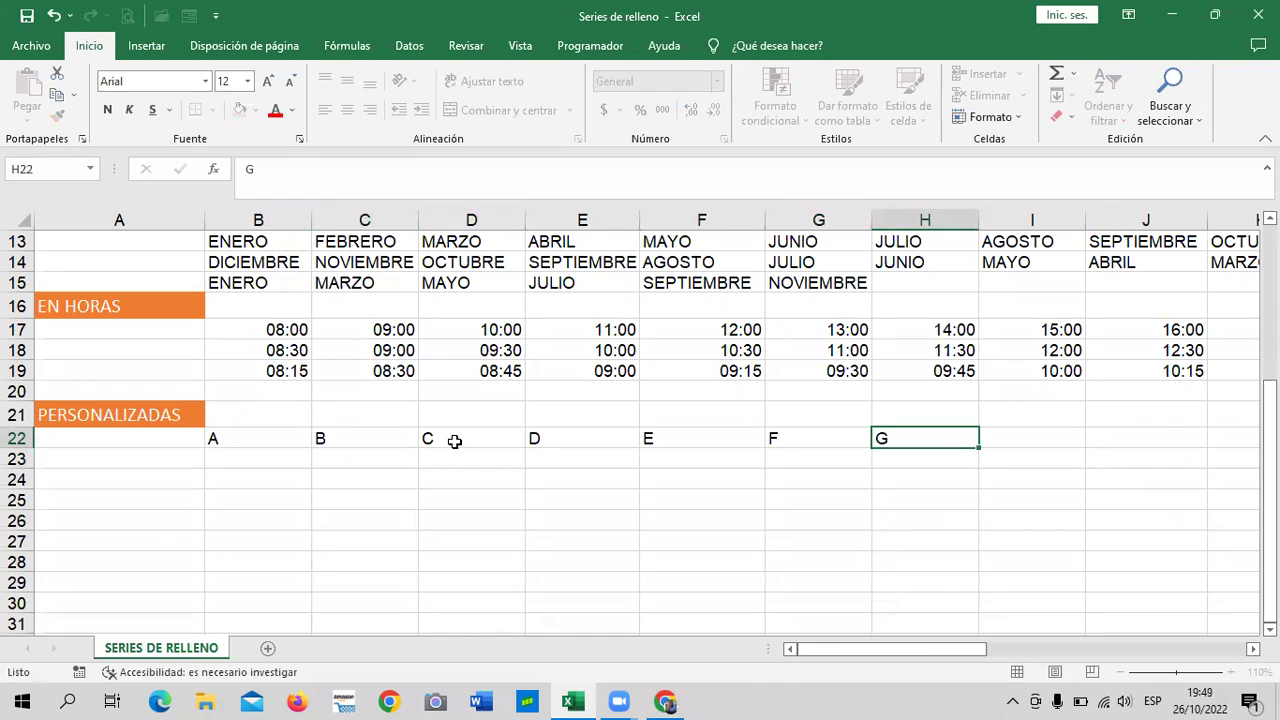
key("Tab")
type("H")
key("Tab")
type("I")
key("Tab")
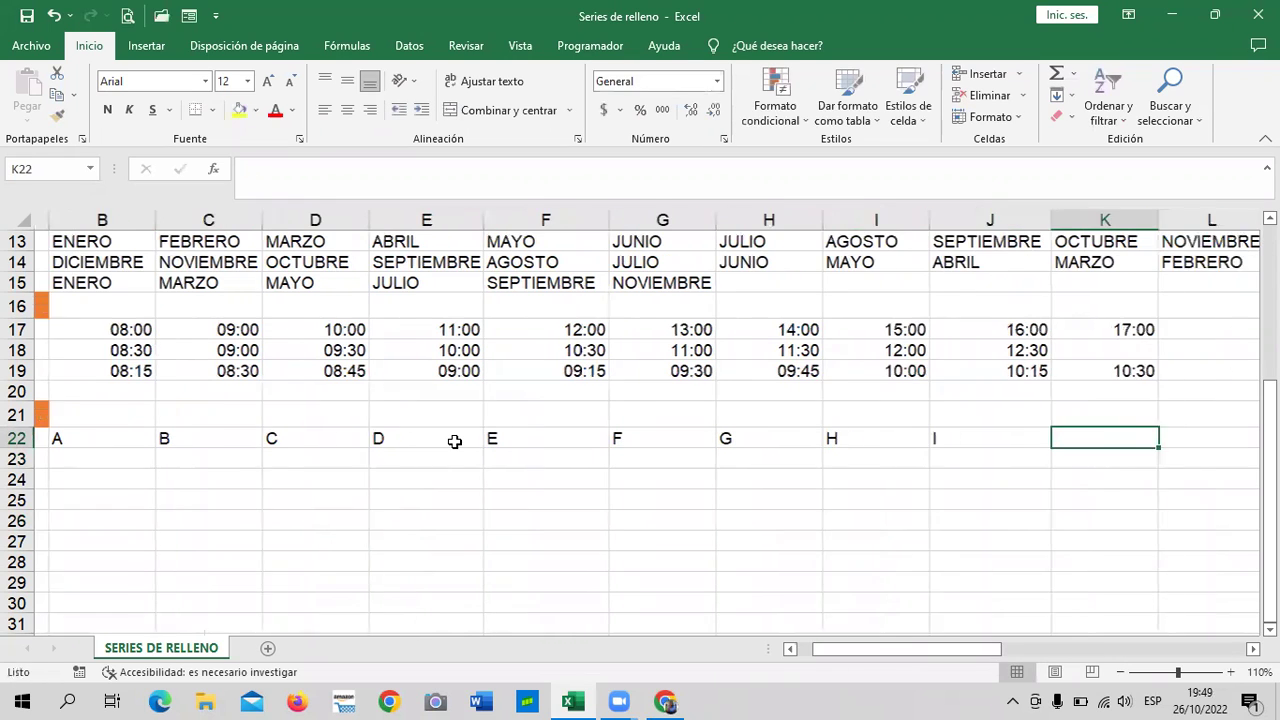
type("J")
key("Tab")
type("K")
key("Tab")
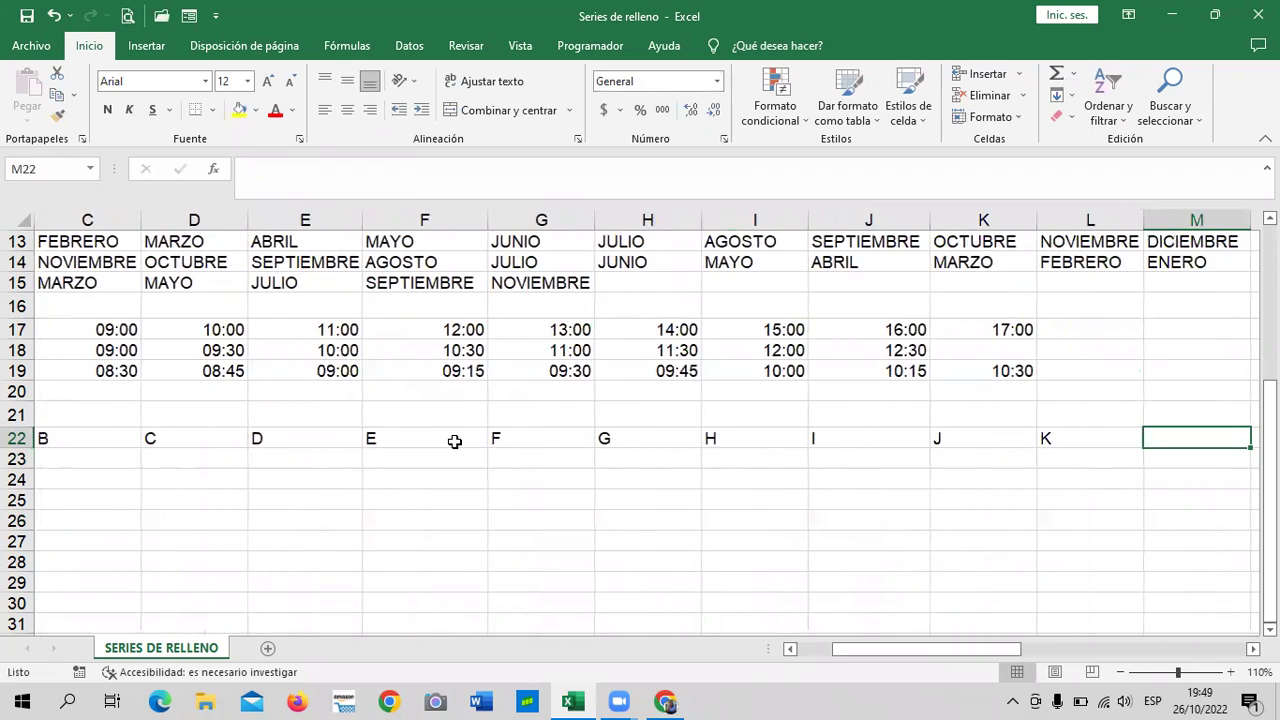
type("L")
key("Tab")
type("M")
key("Tab")
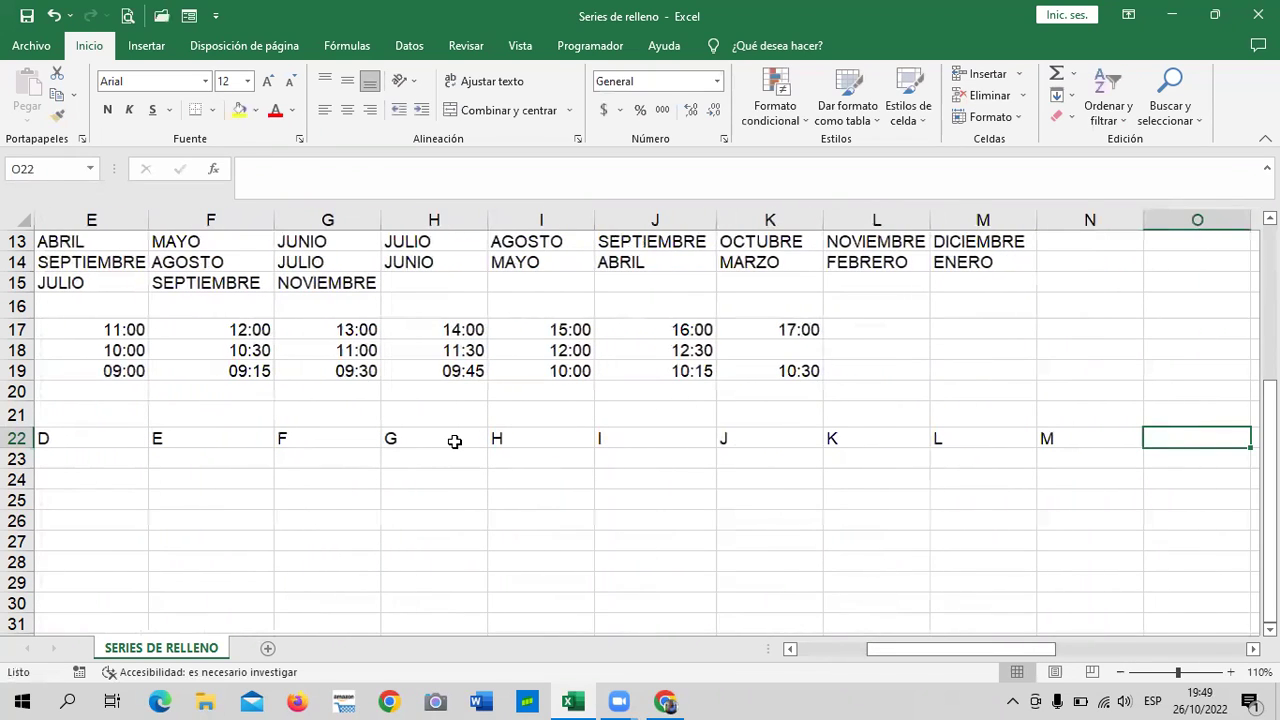
type("N")
key("Tab")
- Continue with Ñ and O through Z, ending with Z in AB22, then scroll back left
type("Ñ")
key("Tab")
type("O")
key("Tab")
type("P")
key("Tab")
type("Q")
key("Tab")
type("R")
key("Tab")
type("S")
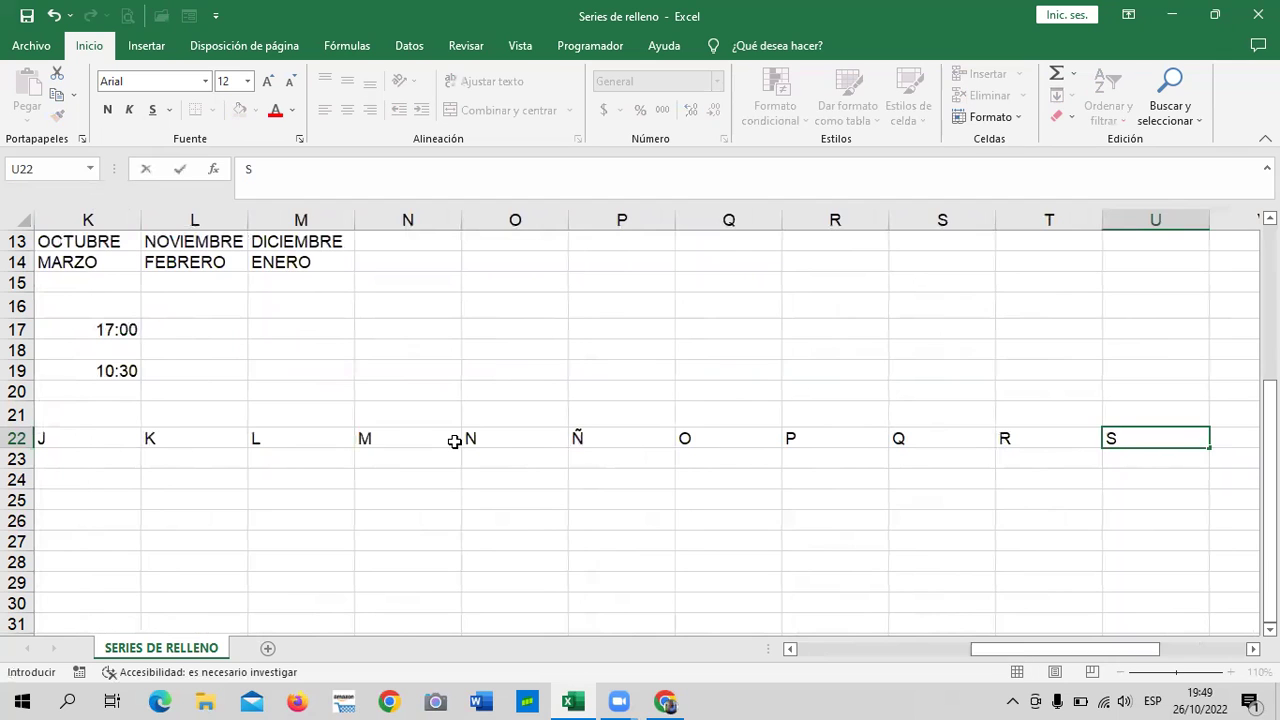
key("Tab")
type("T")
key("Tab")
type("U")
key("Tab")
type("V")
key("Tab")
type("W")
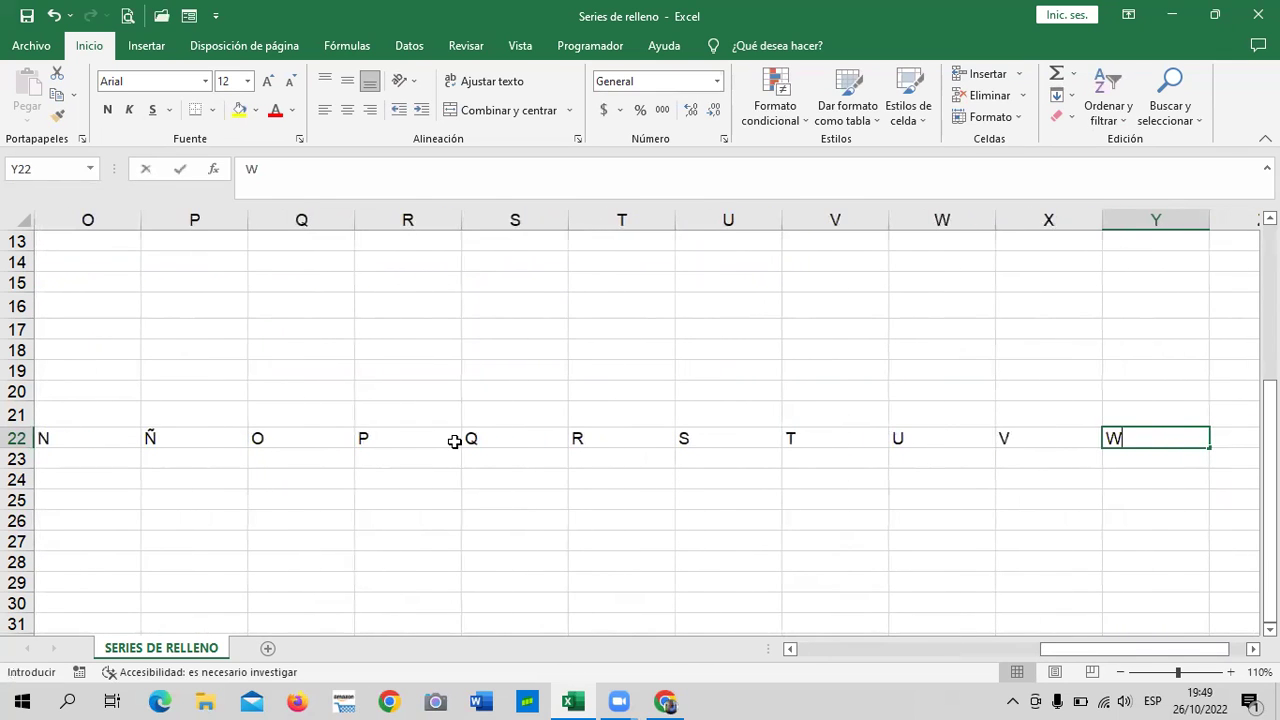
key("Tab")
type("X")
key("Tab")
type("Y")
key("Tab")
type("Z")
key("Tab")
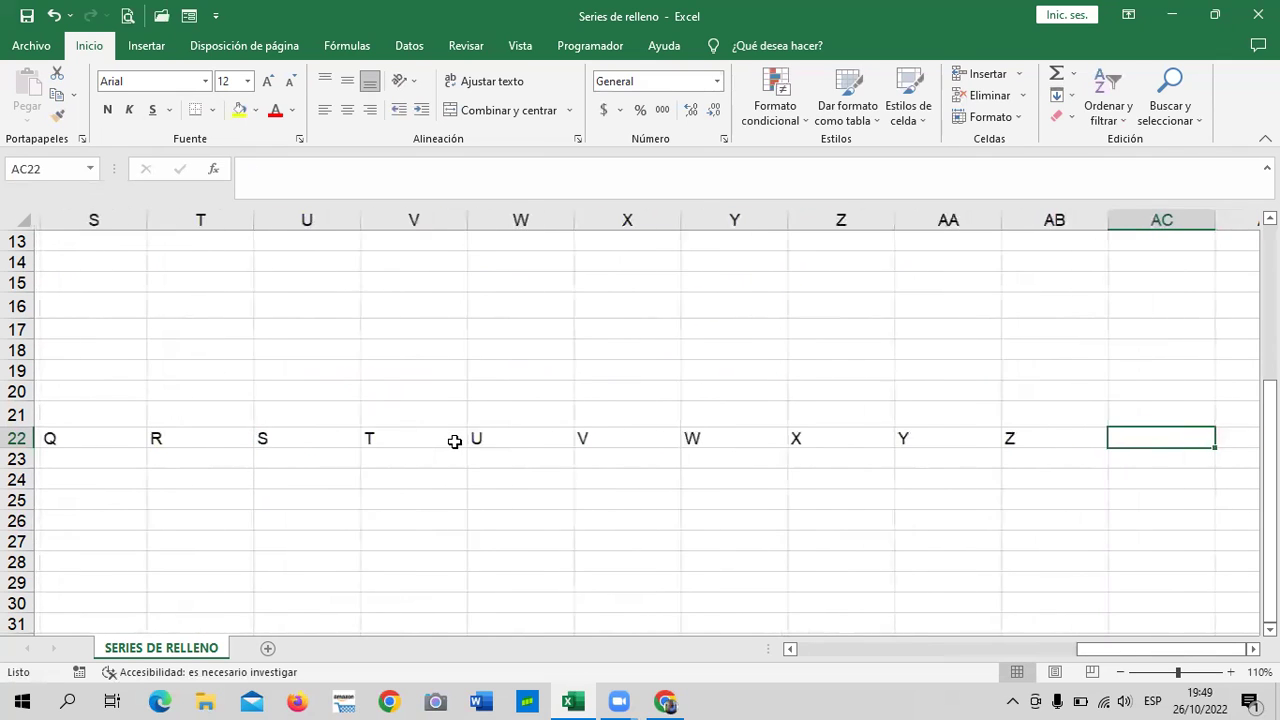
scroll(1193, 614, "left", 10)
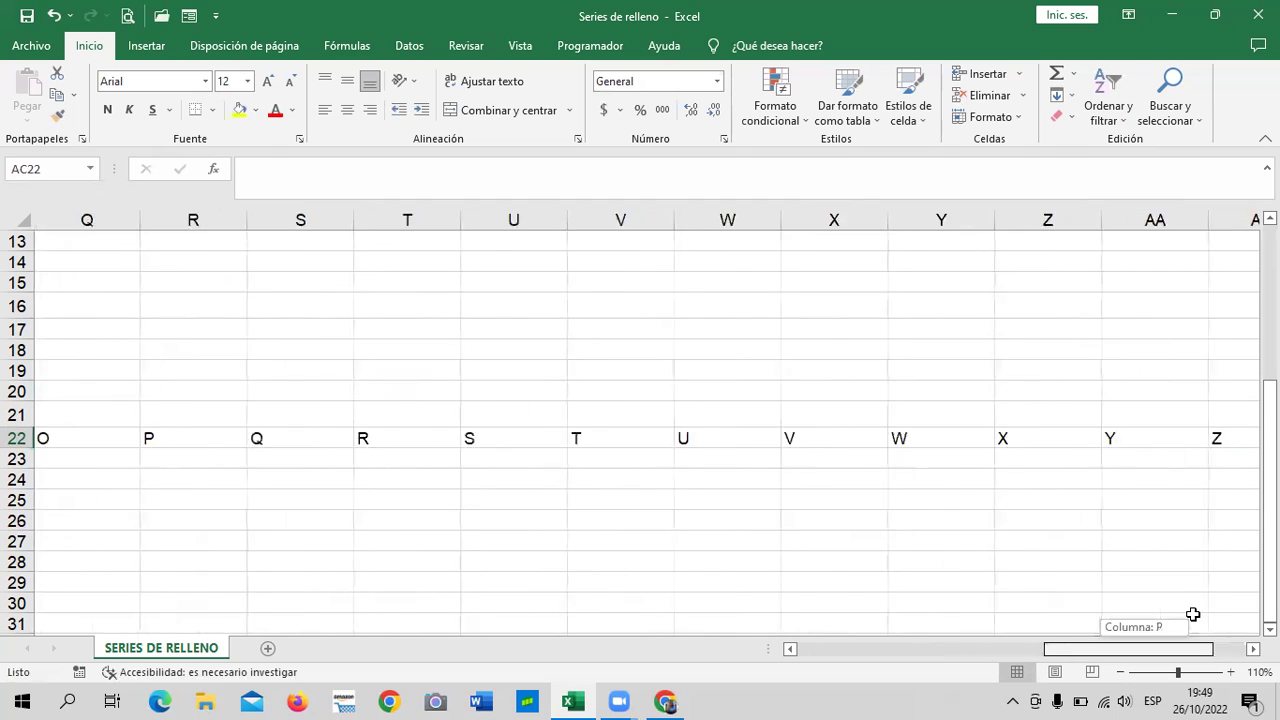
- Drag-select B22:AB22, the full 27-letter alphabet row including Ñ
left_click(380, 564)
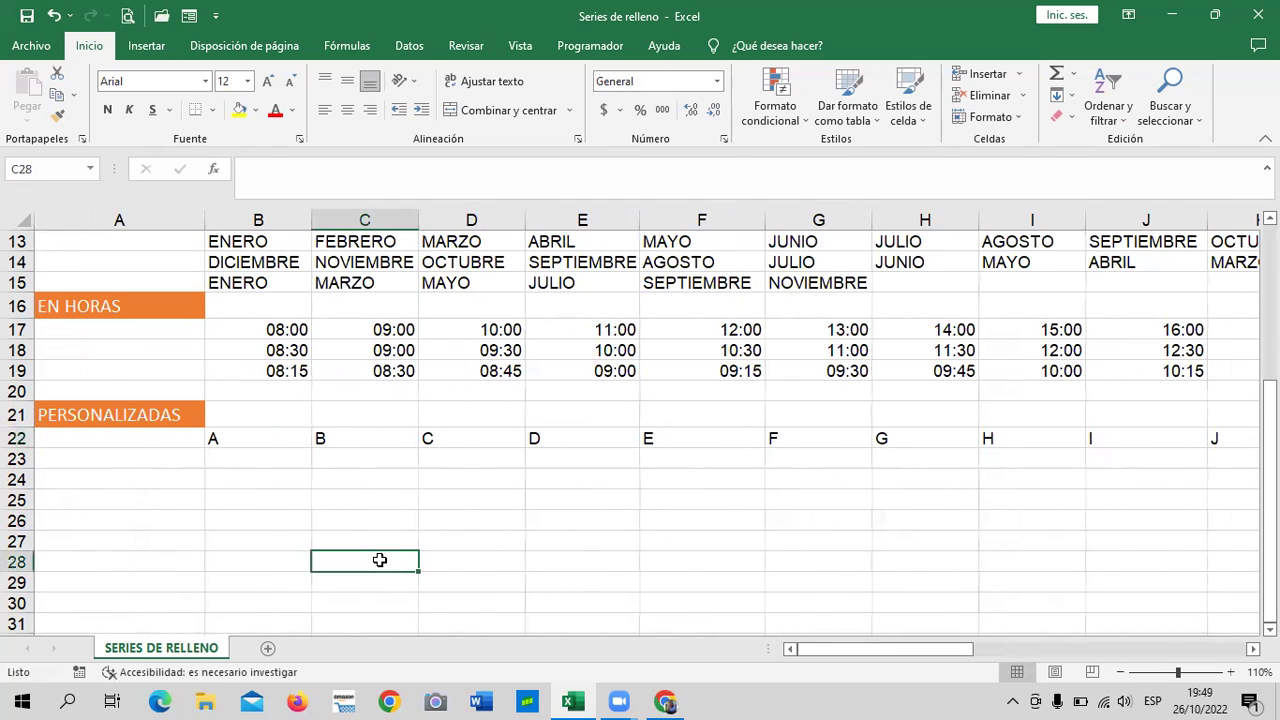
left_click(256, 436)
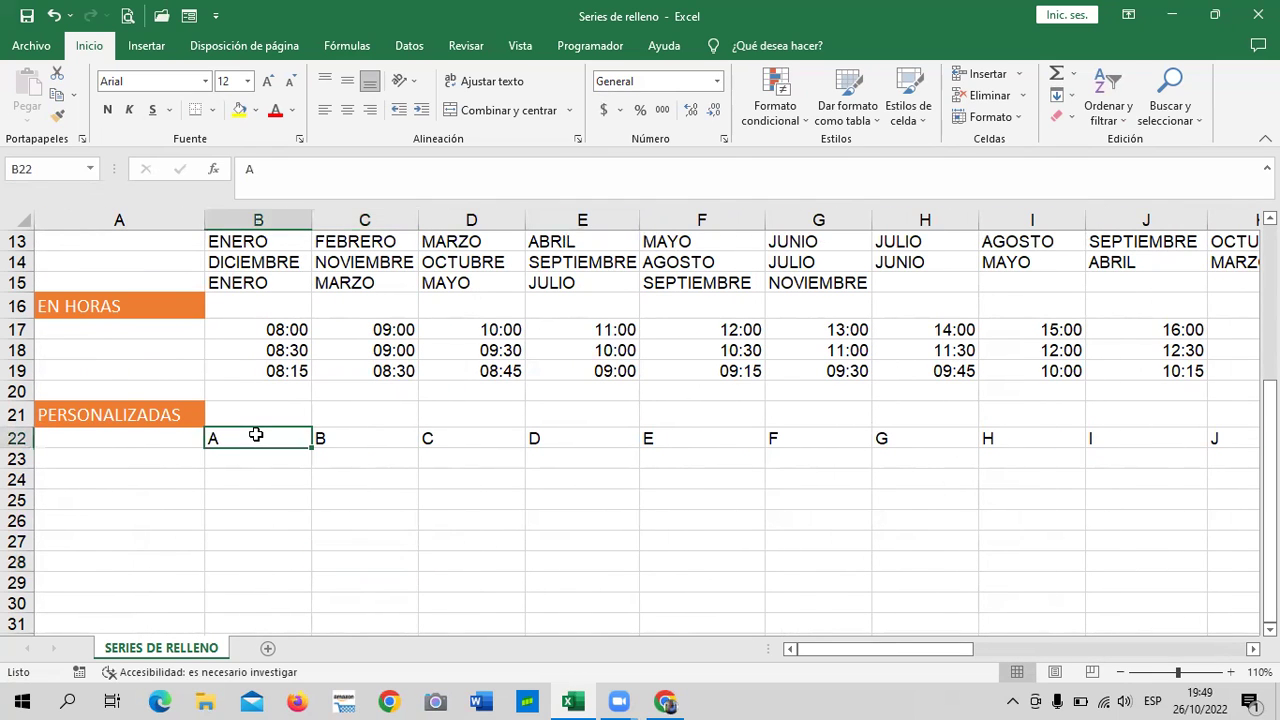
left_click_drag(264, 440, 1150, 438)
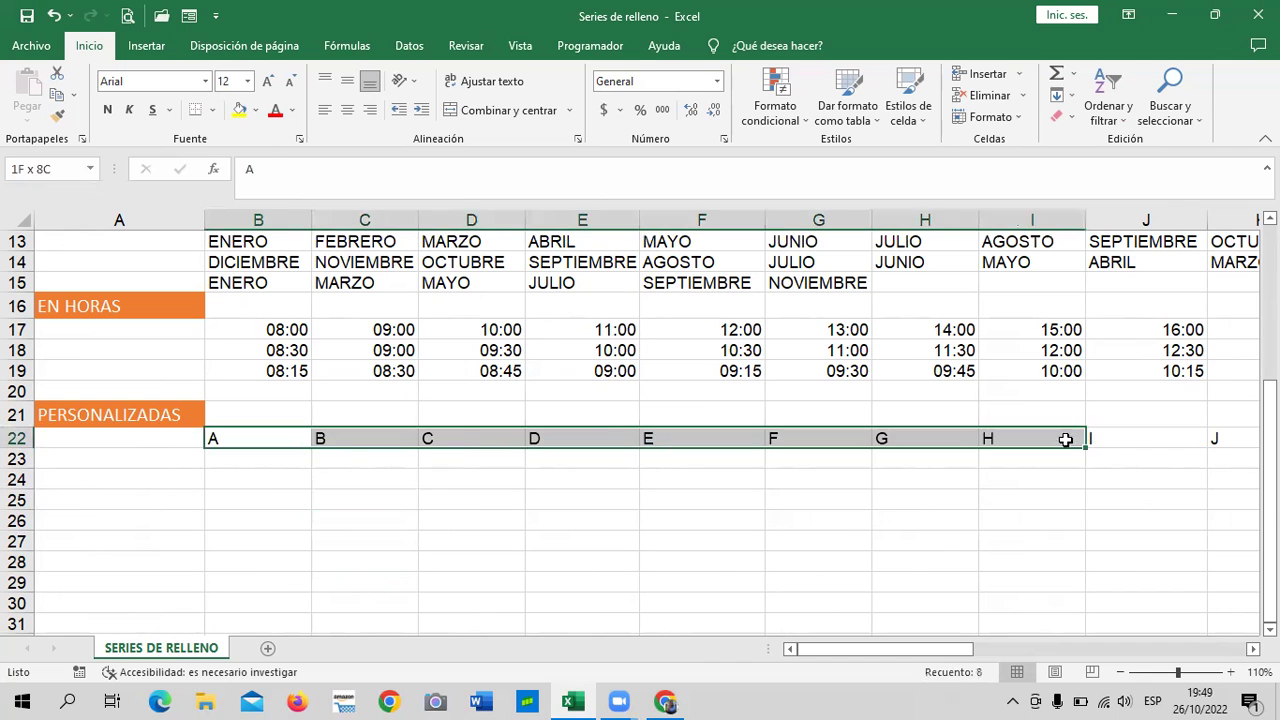
mouse_move(1044, 444)
left_mouse_down()
mouse_move(1166, 449)
mouse_move(837, 441)
left_mouse_up()
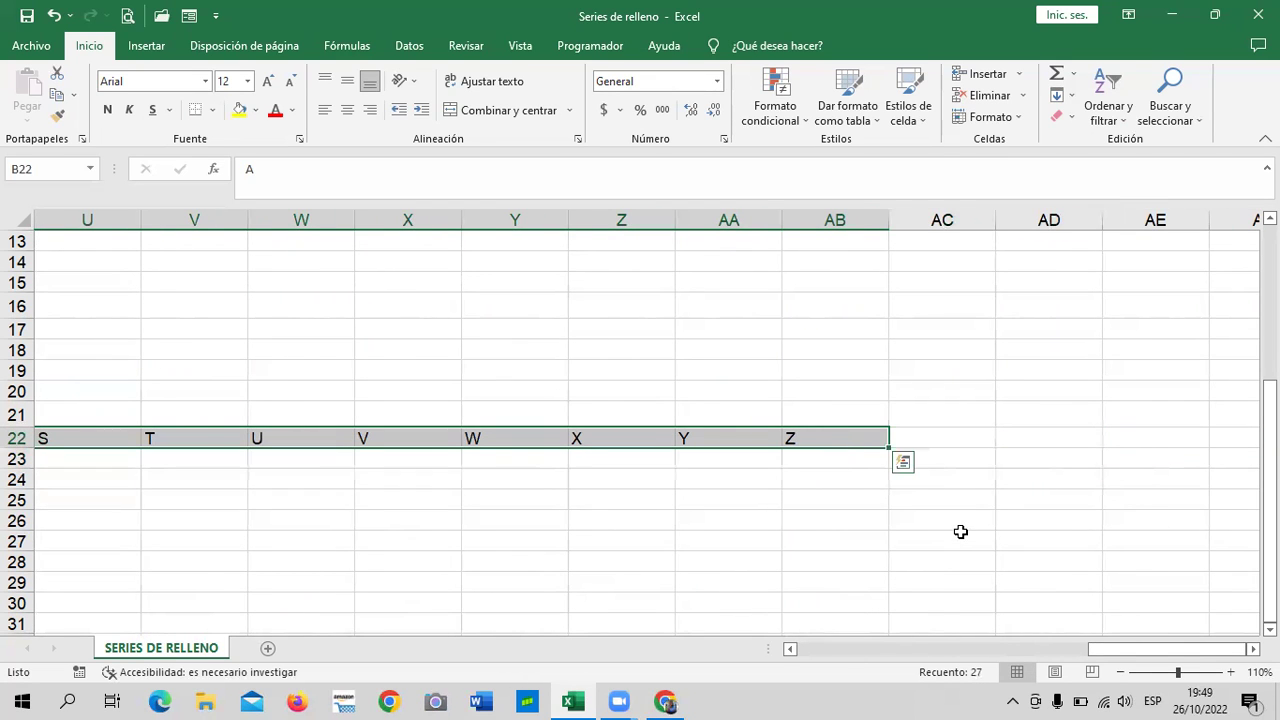
left_click_drag(1192, 649, 1150, 649)
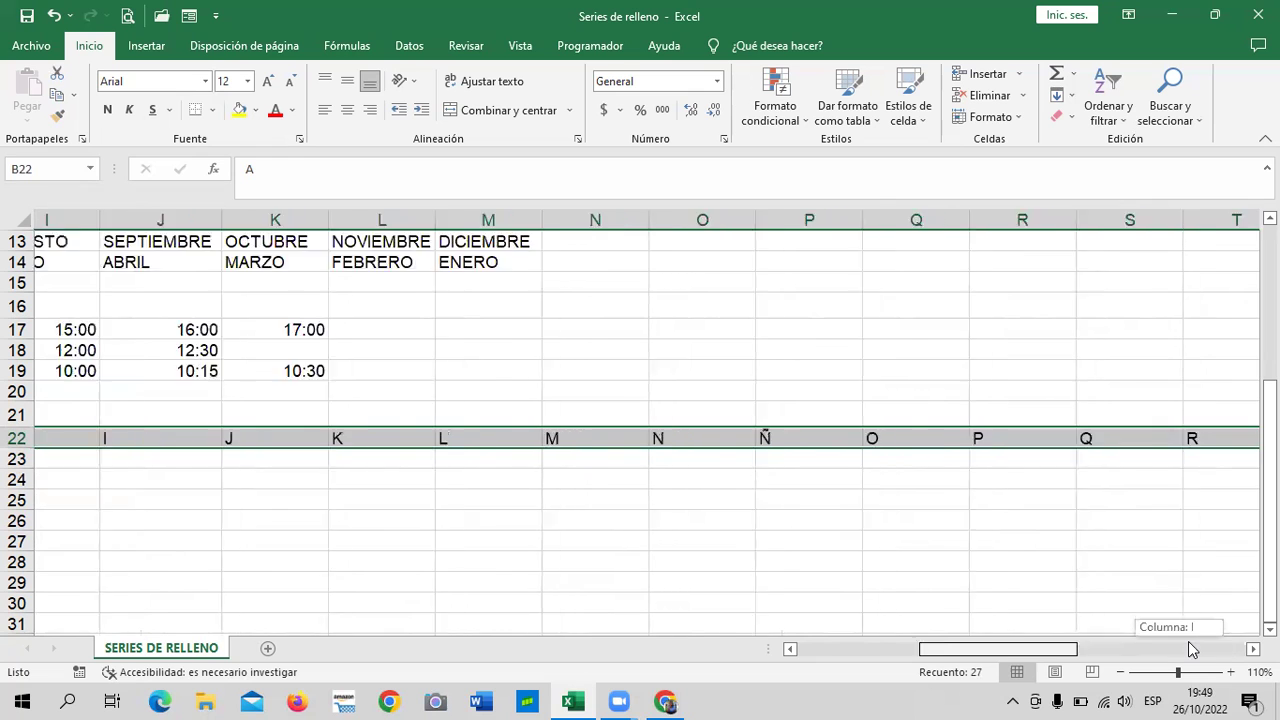
- Open Excel Options on the Avanzadas page, scrolled down to Modificar listas personalizadas
left_click(30, 46)
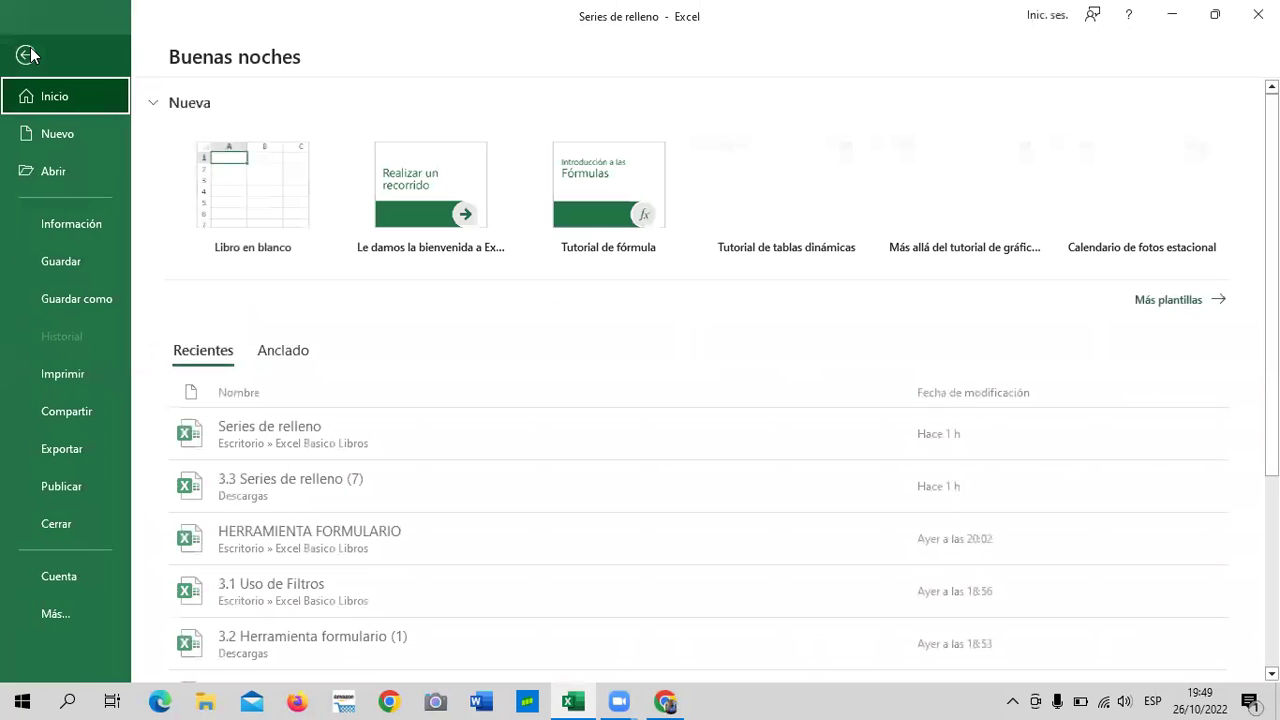
left_click(60, 593)
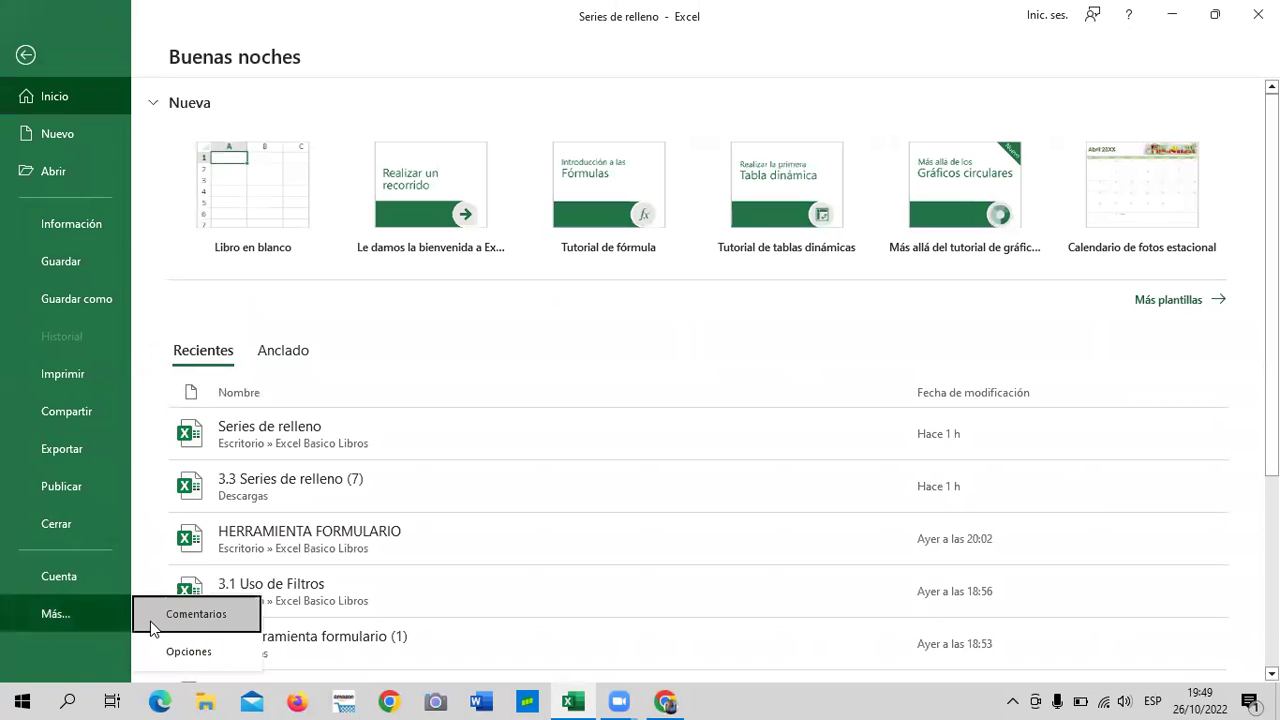
left_click(172, 653)
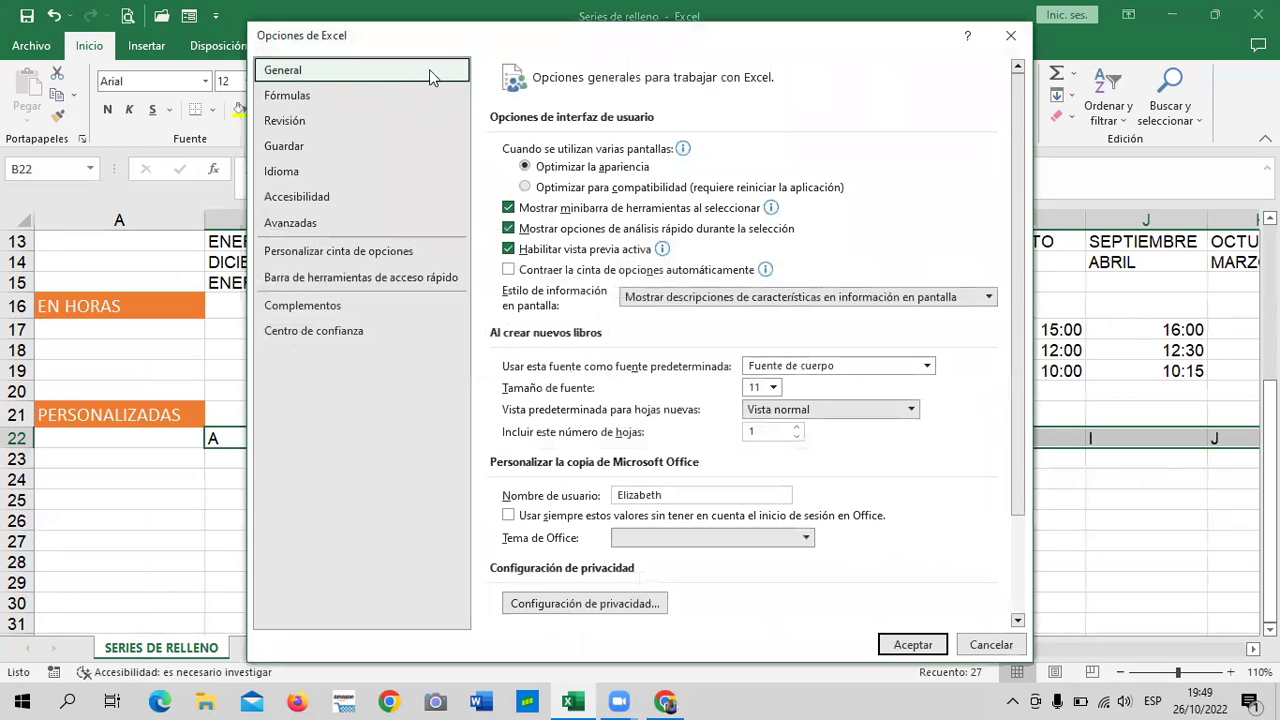
left_click(315, 222)
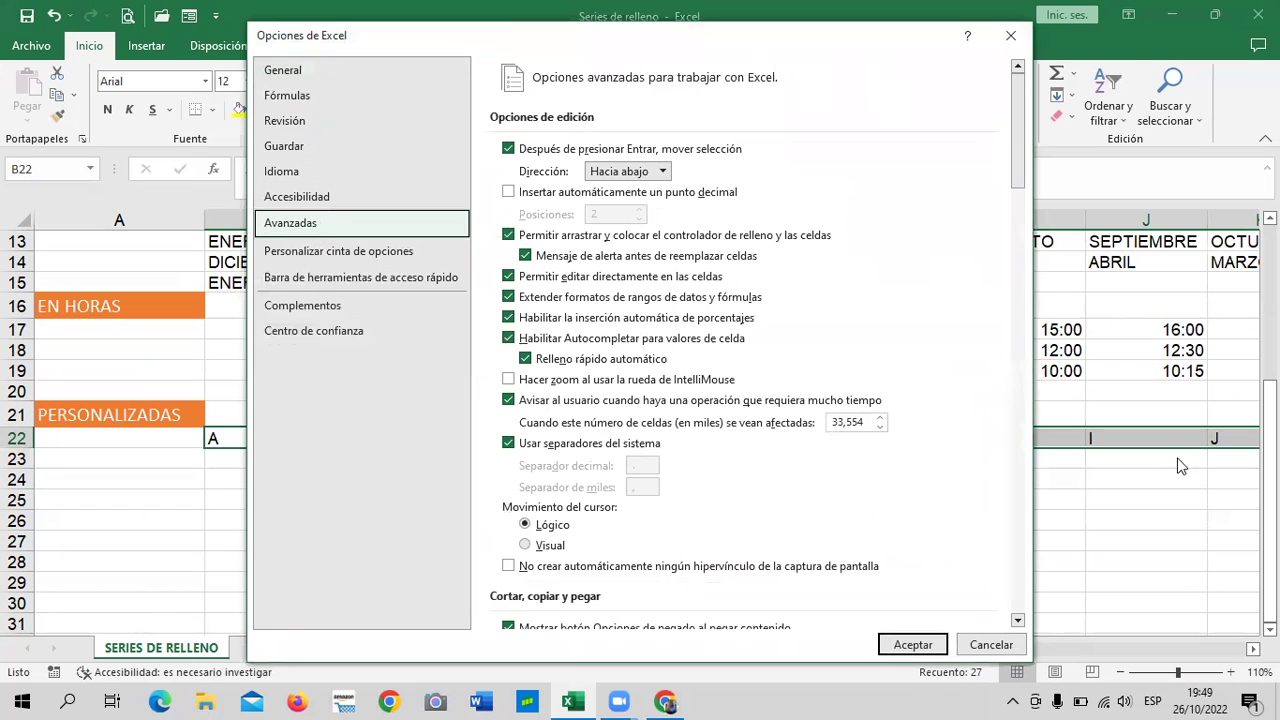
left_click_drag(1019, 132, 1036, 565)
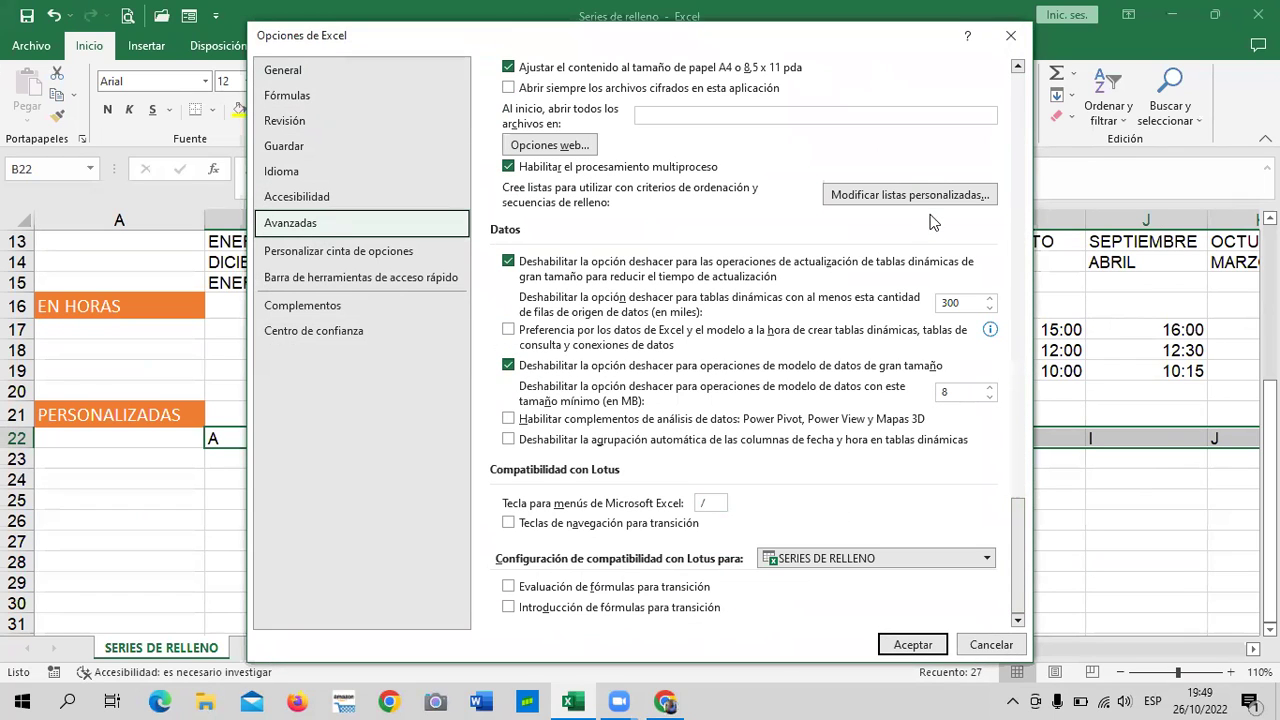
- Import range $B$22:$AB$22 as a new custom list and accept both dialogs
left_click(881, 195)
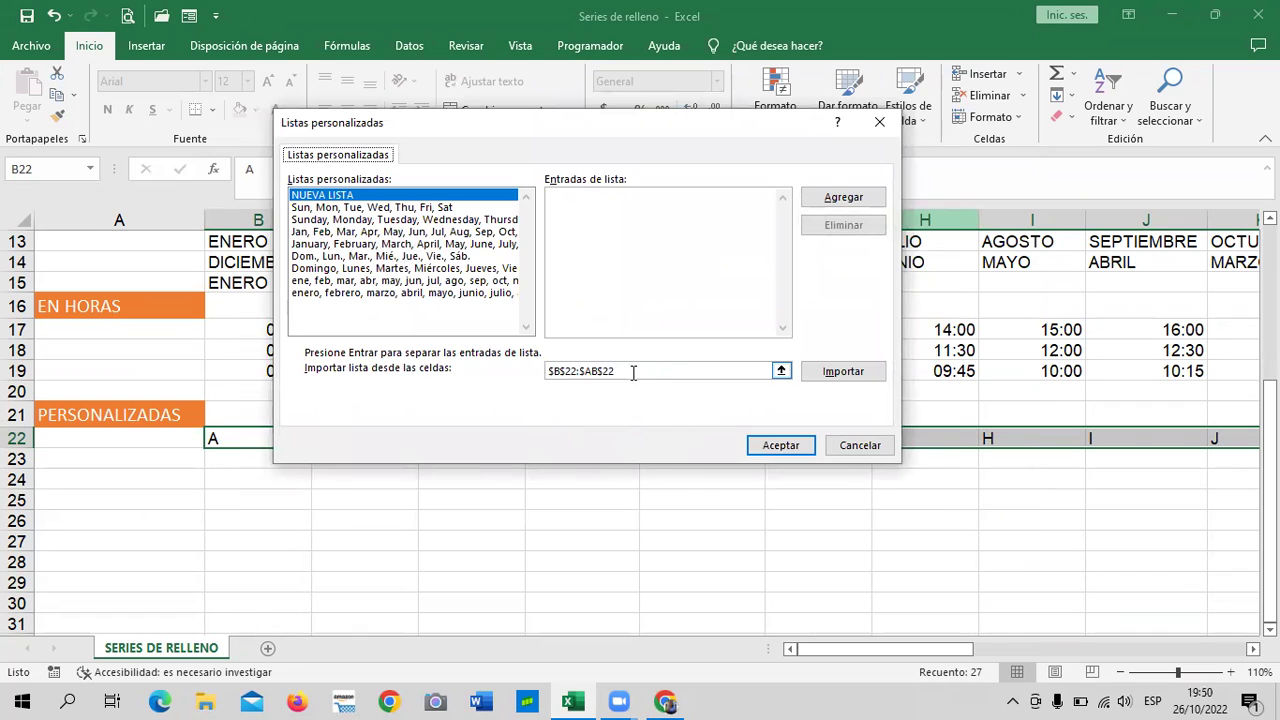
left_click(650, 371)
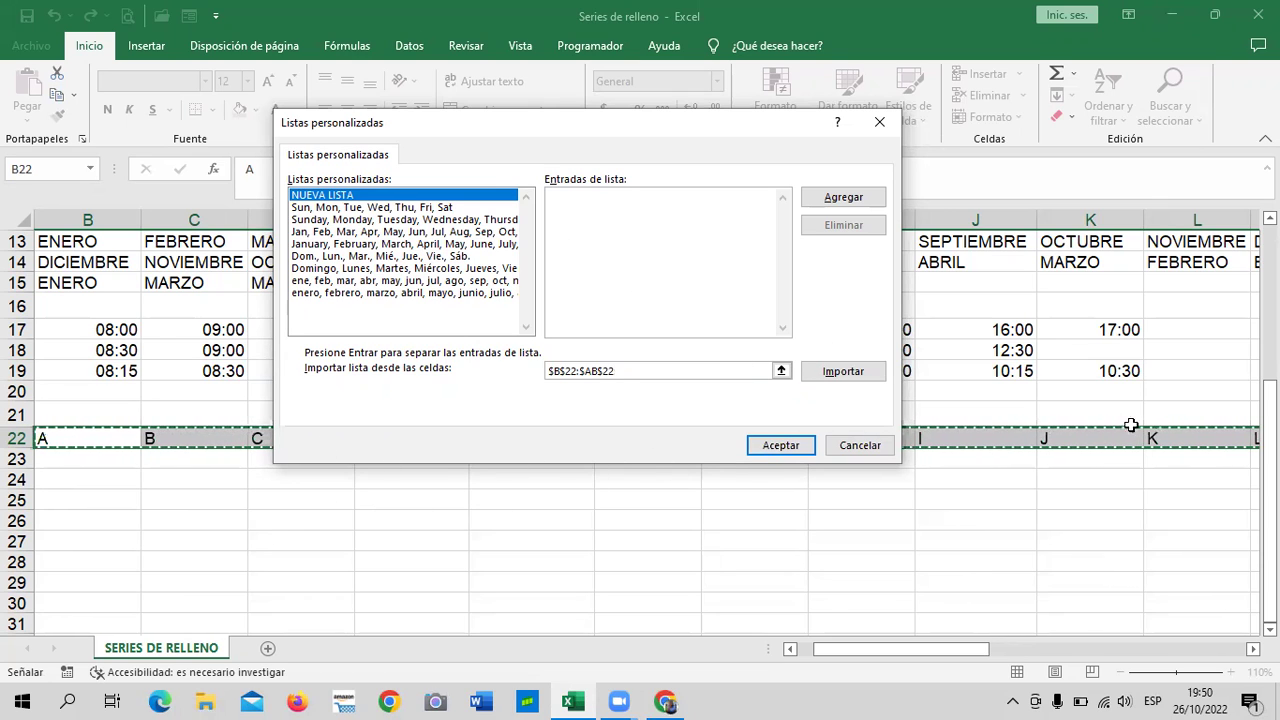
left_click(682, 371)
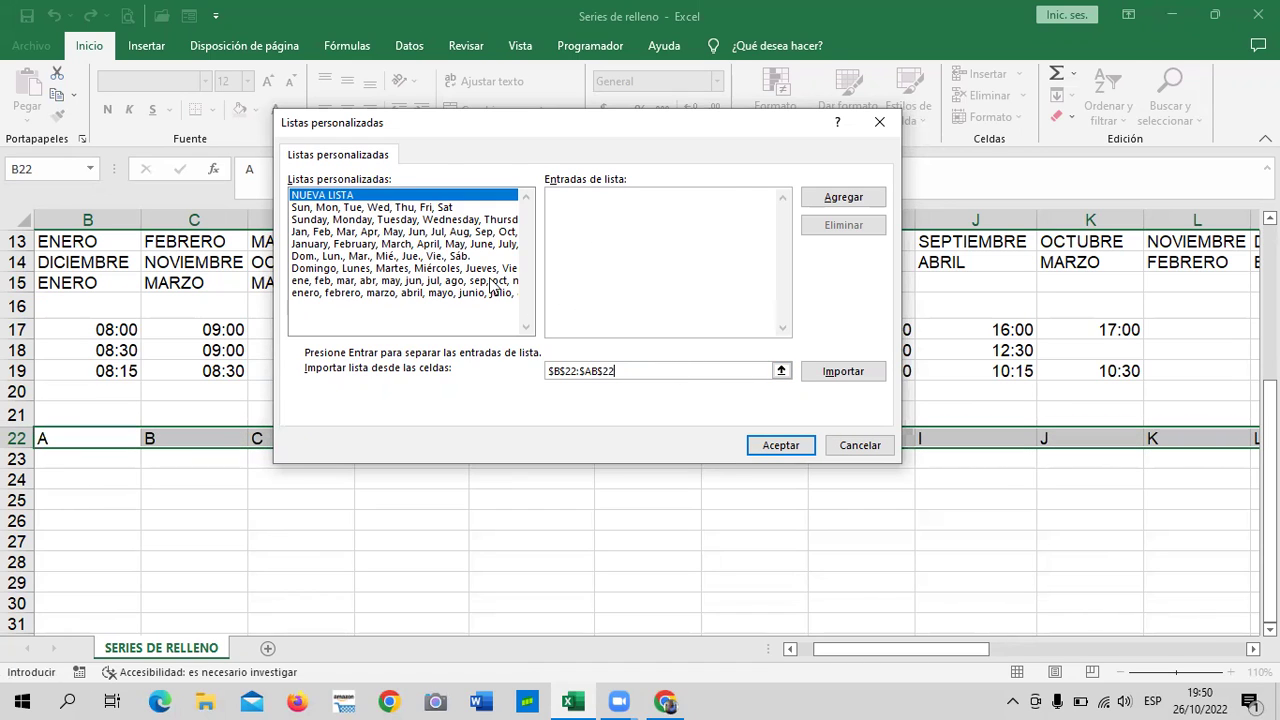
left_click(849, 372)
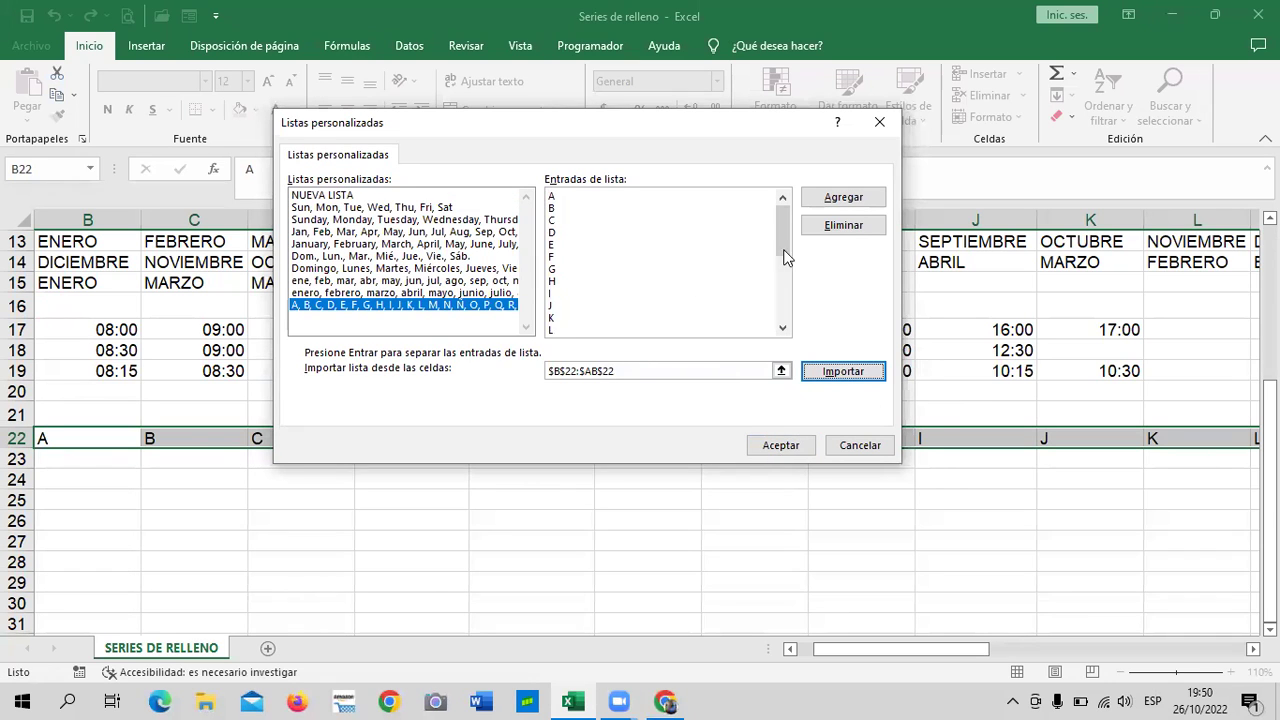
mouse_move(785, 225)
left_mouse_down()
mouse_move(781, 312)
mouse_move(772, 210)
left_mouse_up()
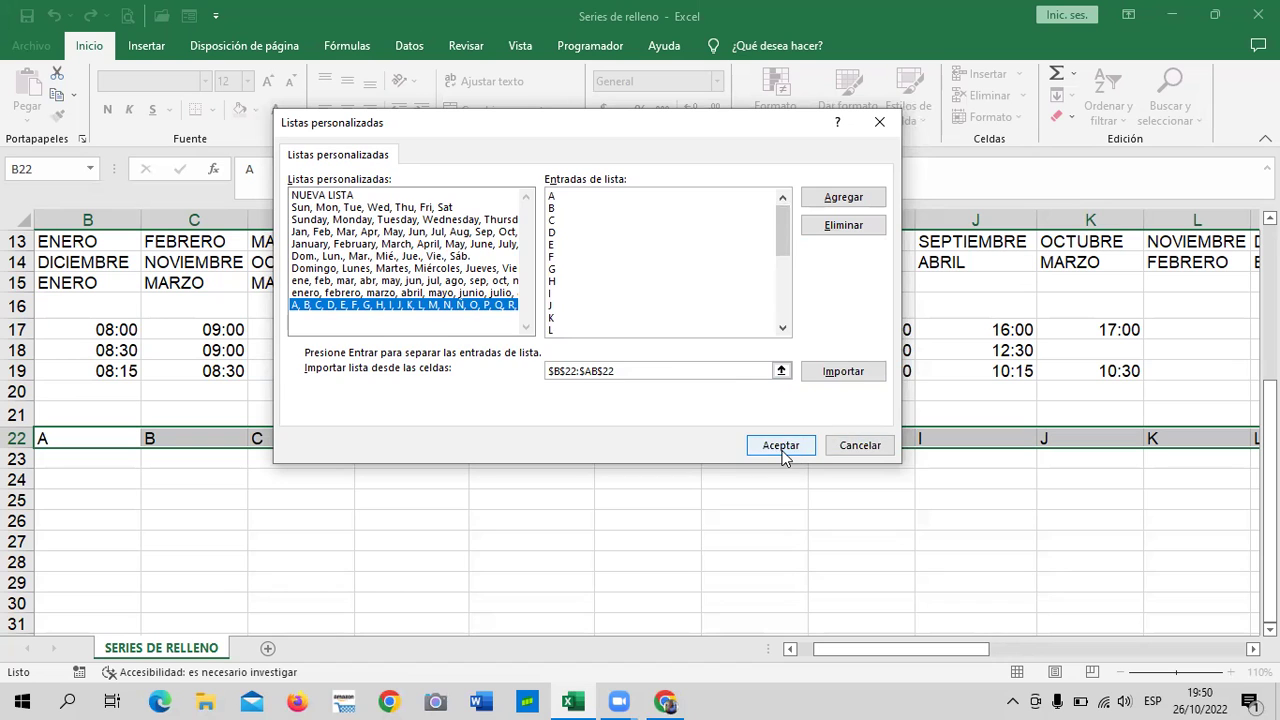
left_click(785, 448)
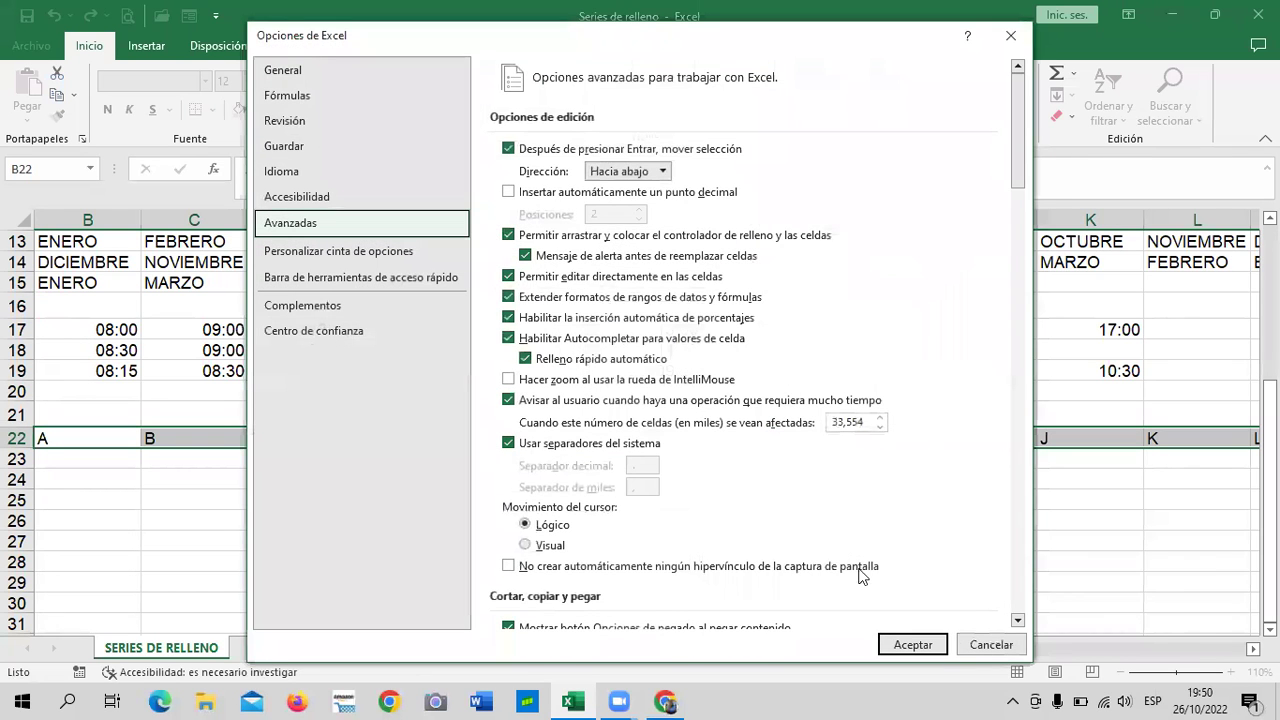
key("Return")
left_click(738, 505)
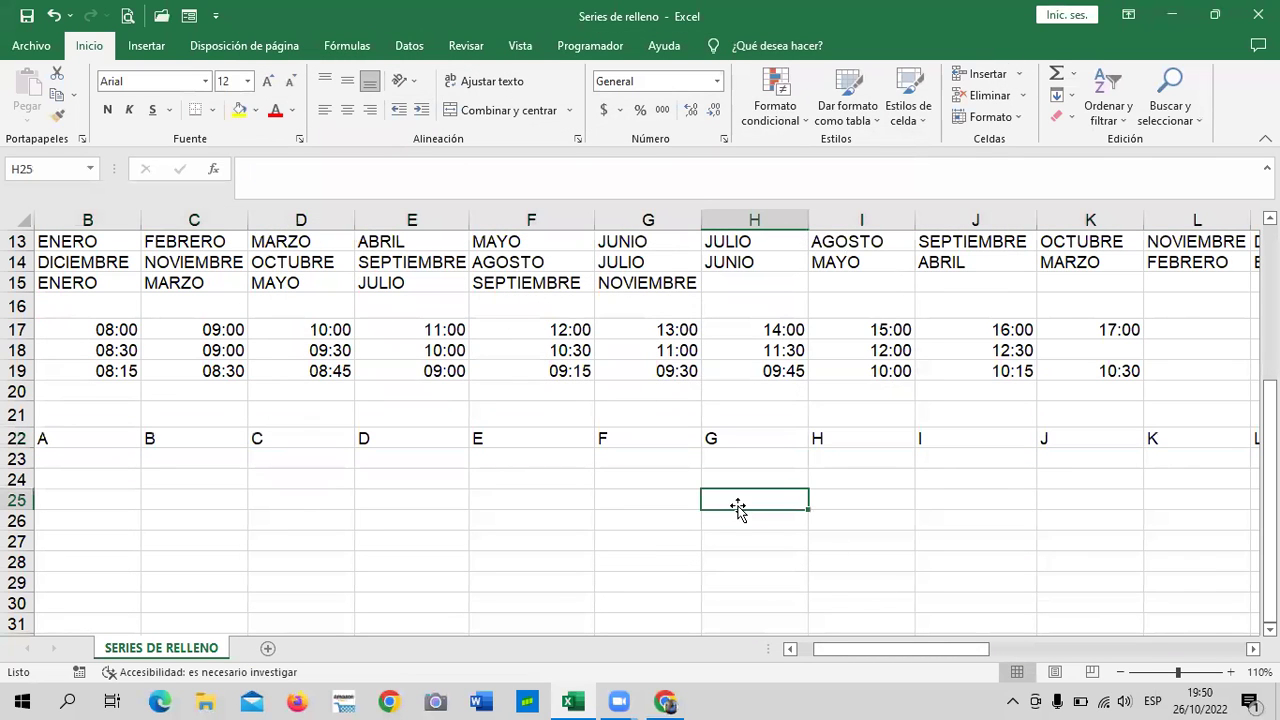
- Type A in B24 and drag-fill the custom list across to Y in AA24
left_click(445, 521)
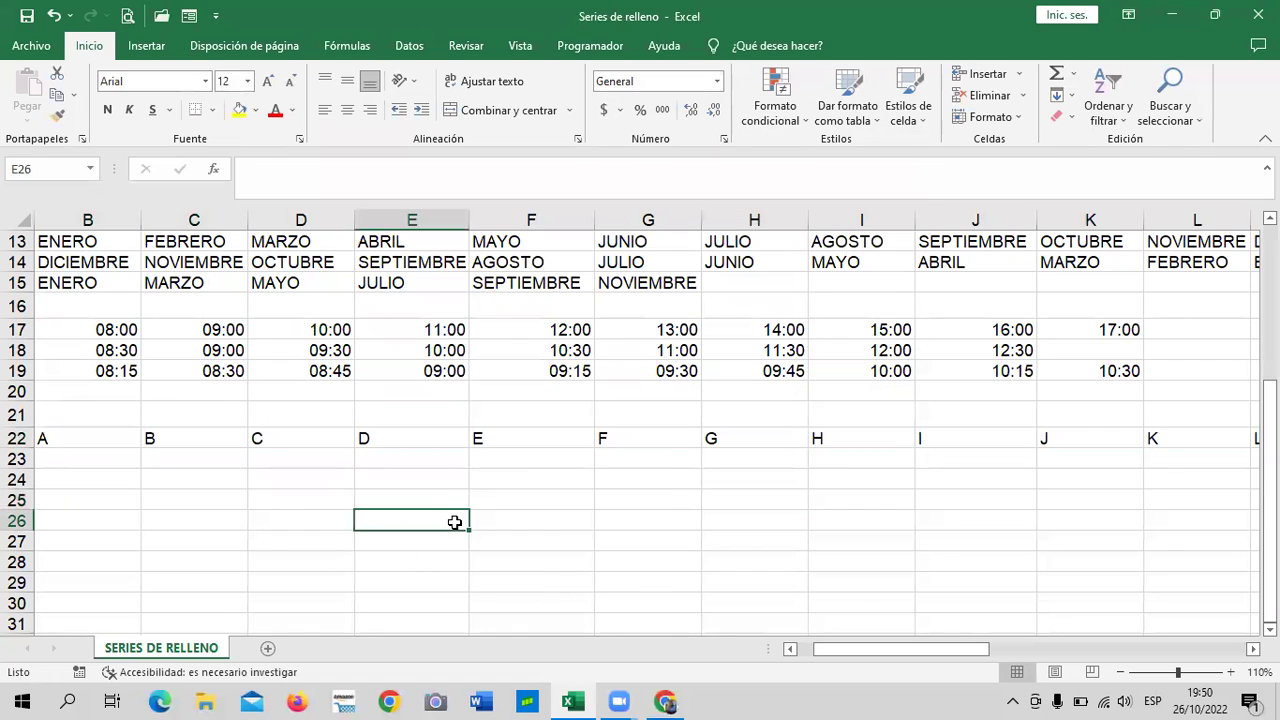
scroll(646, 578, "left", 2)
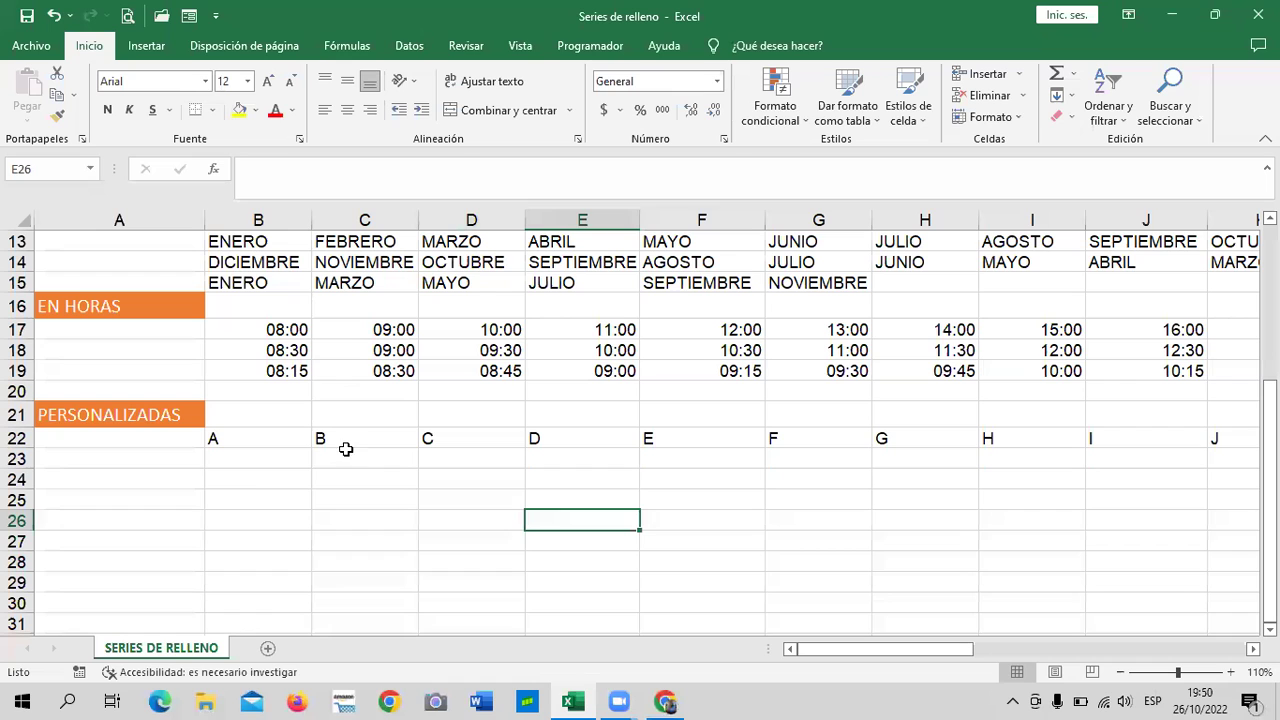
left_click(246, 484)
type("A")
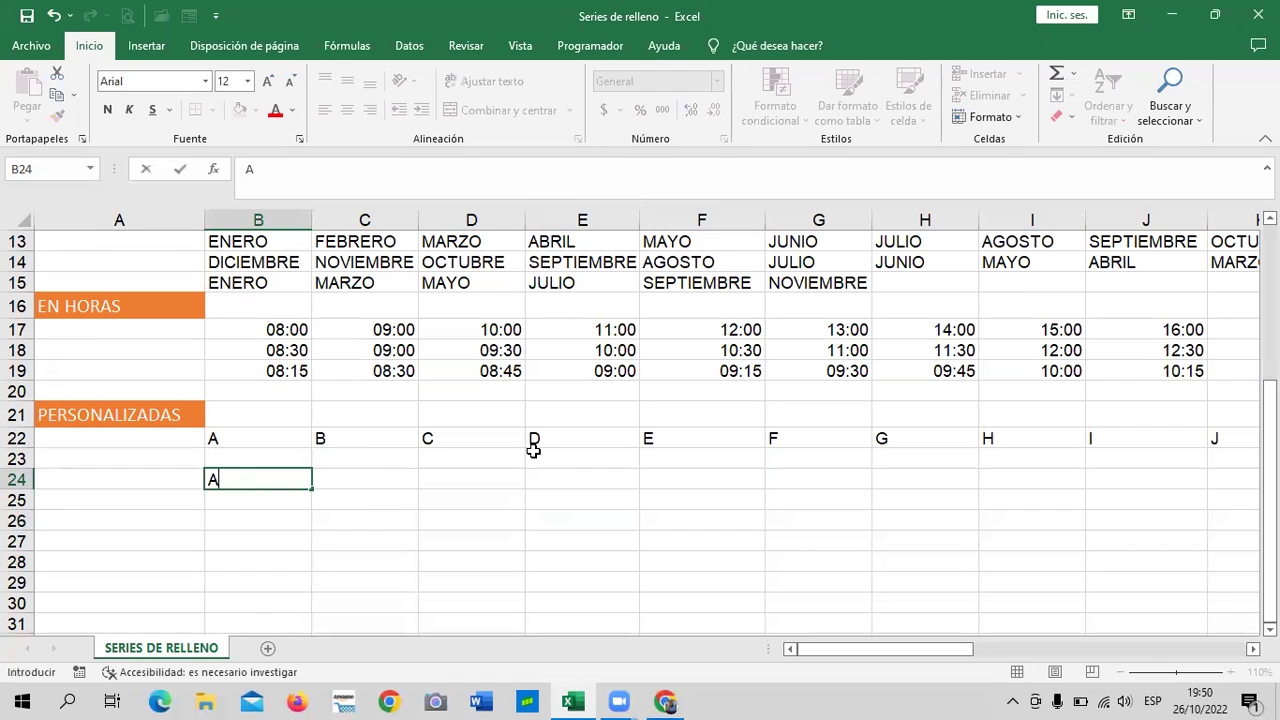
key("Tab")
scroll(534, 451, "down", 1)
left_click(268, 428)
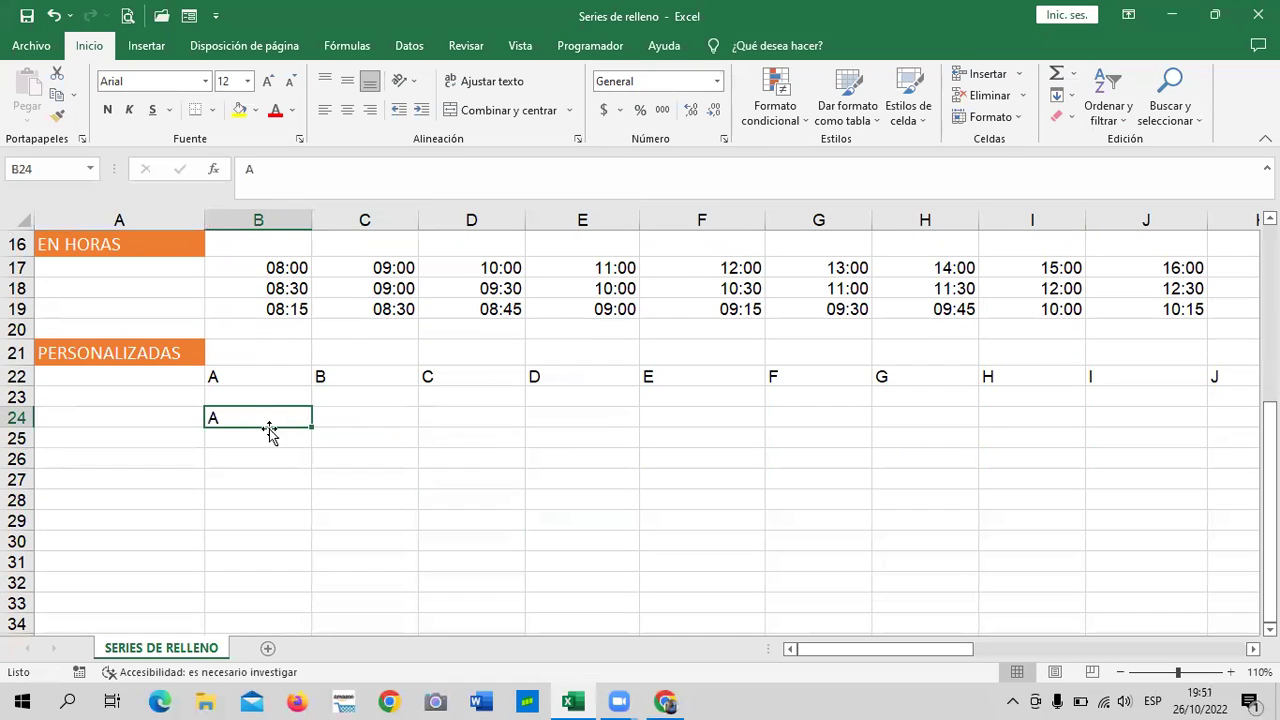
left_click_drag(312, 429, 1238, 428)
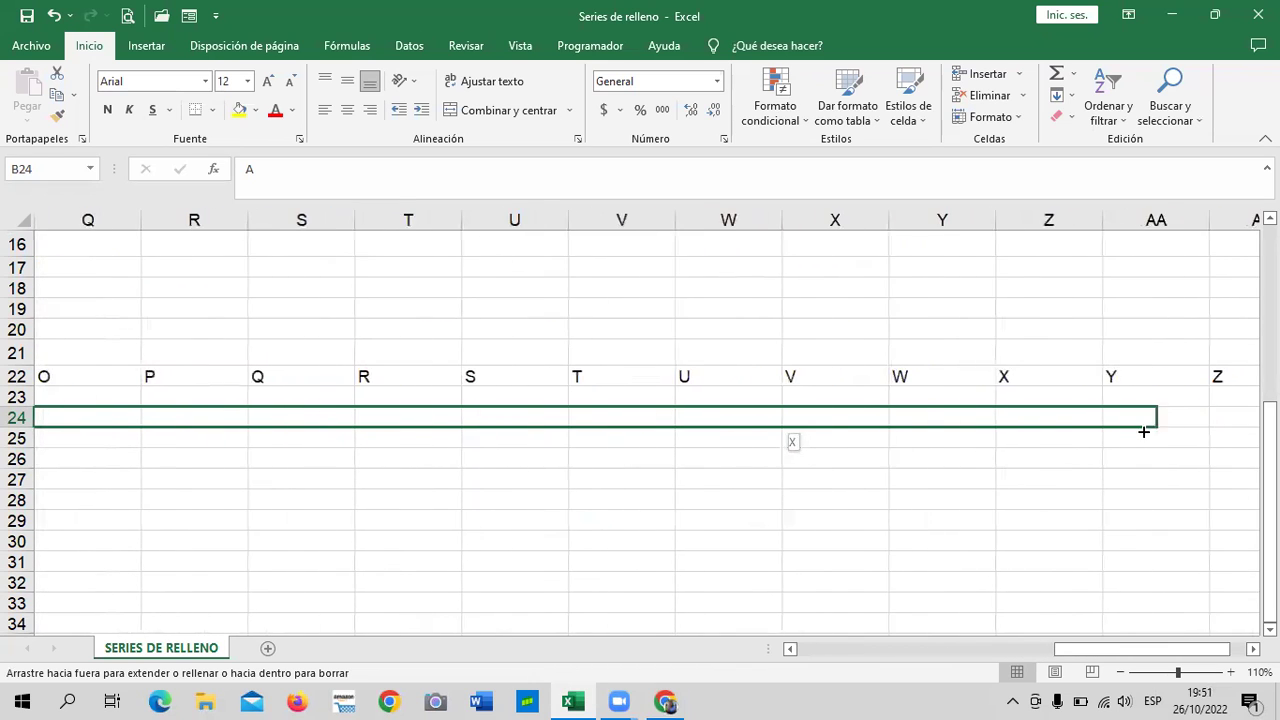
left_click_drag(1240, 428, 940, 428)
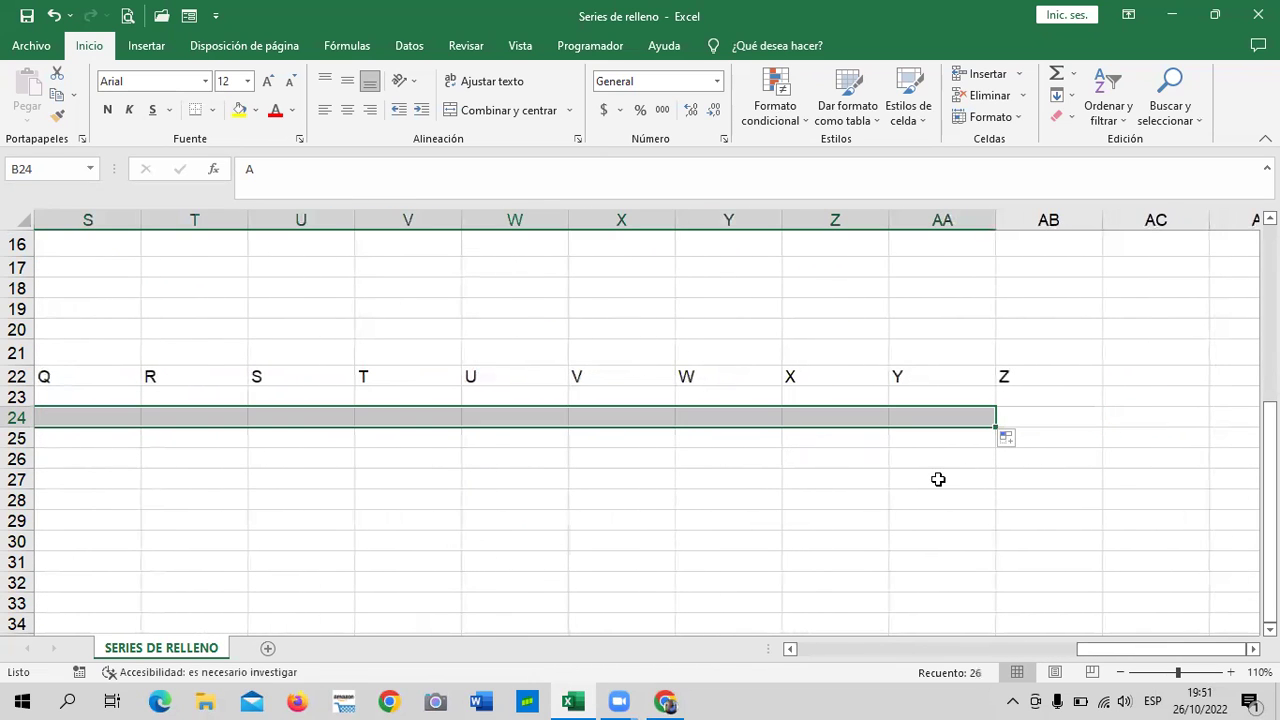
left_click(942, 478)
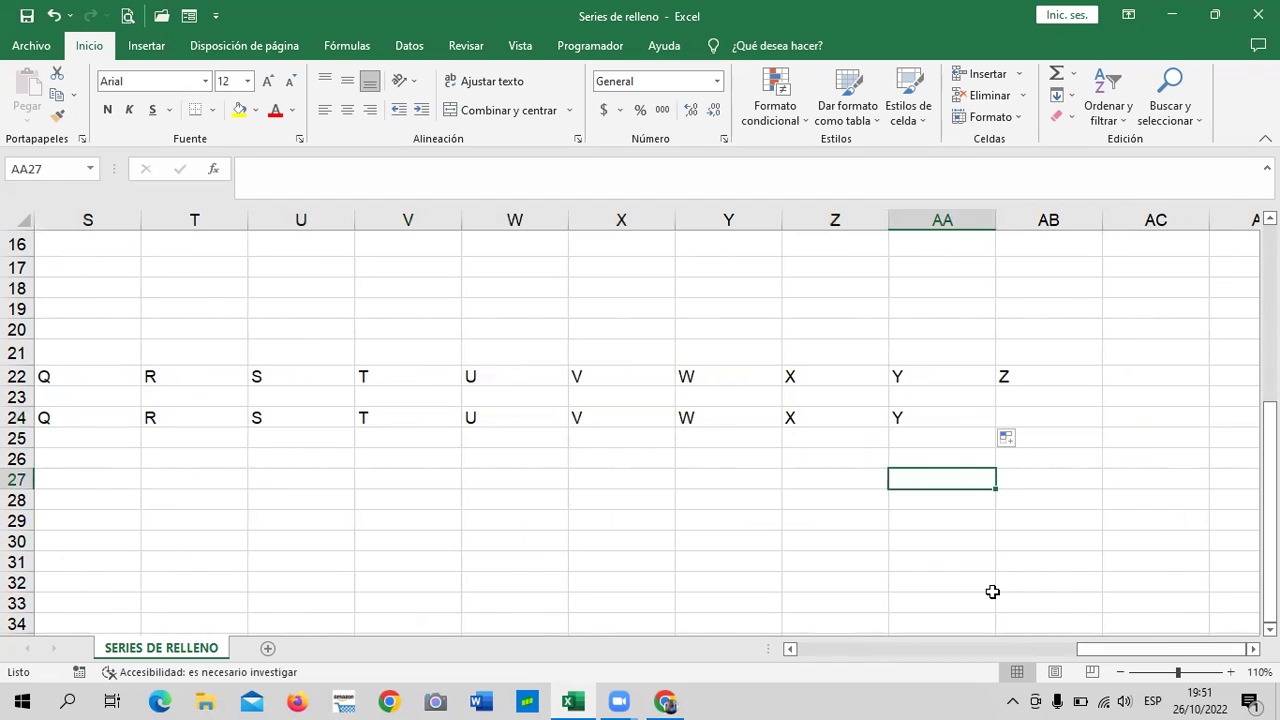
scroll(992, 592, "left", 10)
- Enter Z in B25 and Y in C25, then fill the reverse alphabet to A in AB25
left_click(257, 478)
left_click(230, 438)
type("Z")
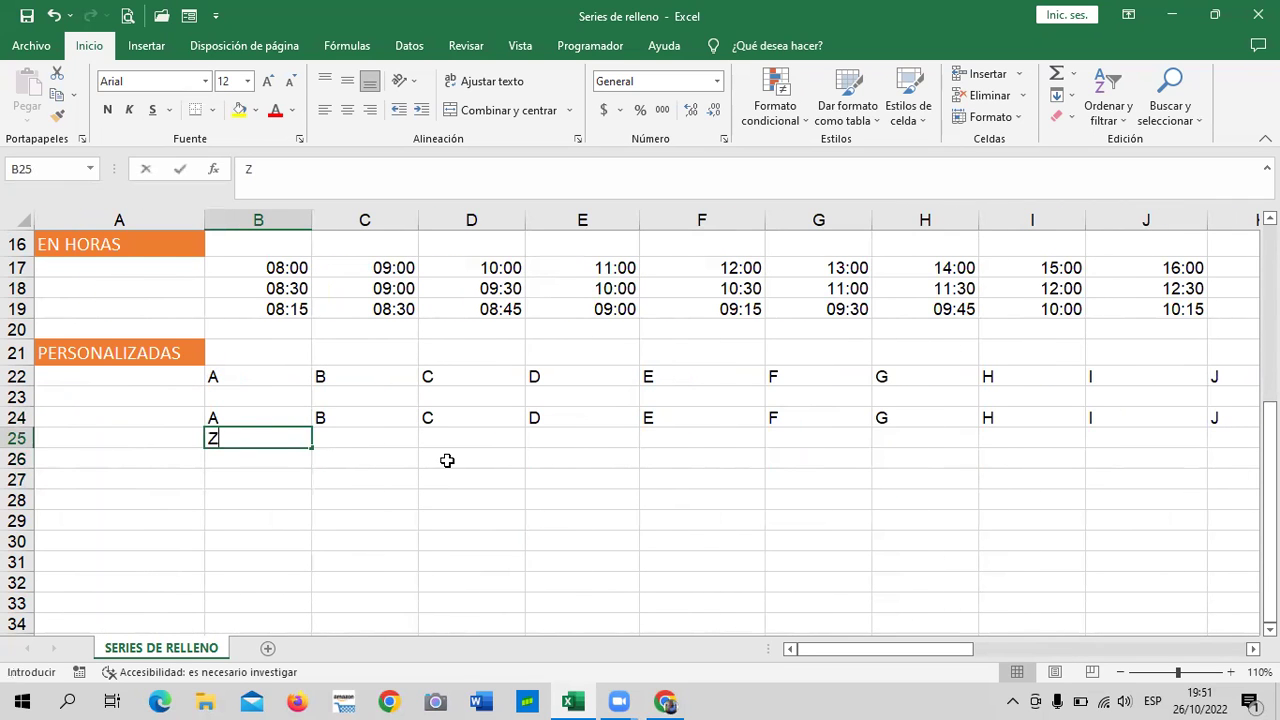
key("Tab")
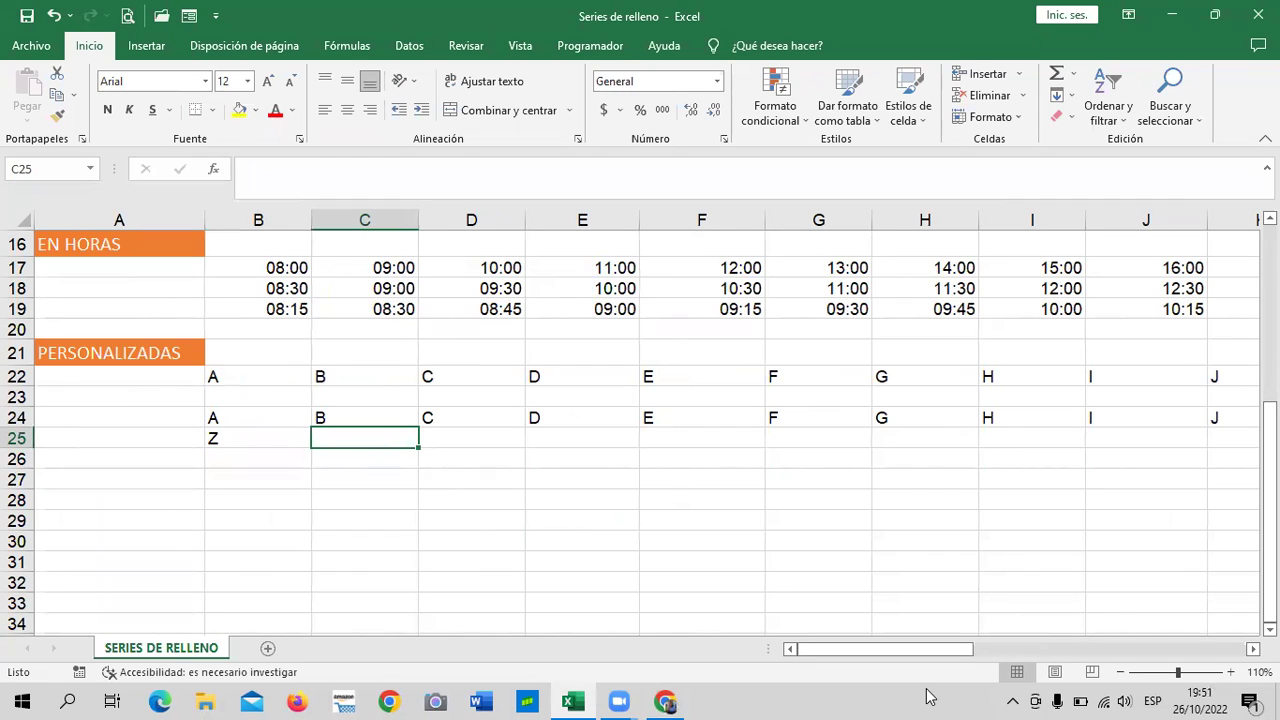
type("Y")
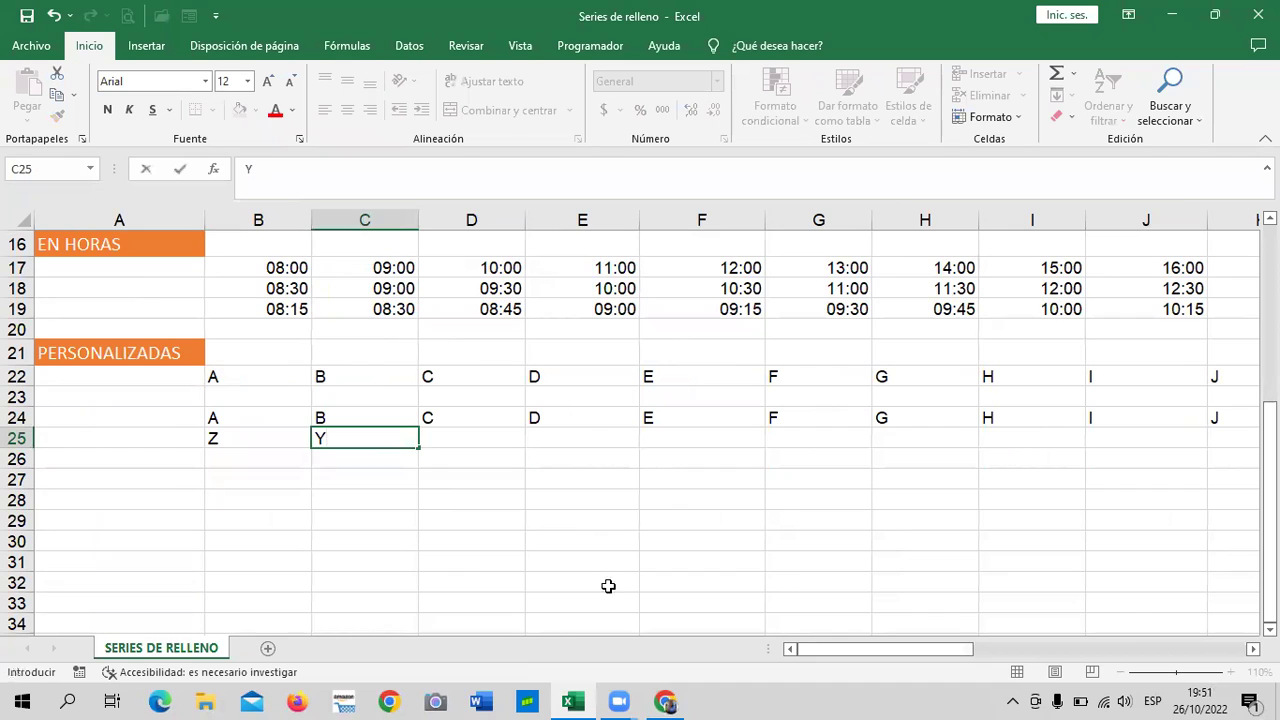
left_click(442, 518)
mouse_move(259, 438)
left_mouse_down()
mouse_move(517, 451)
mouse_move(1100, 445)
left_mouse_up()
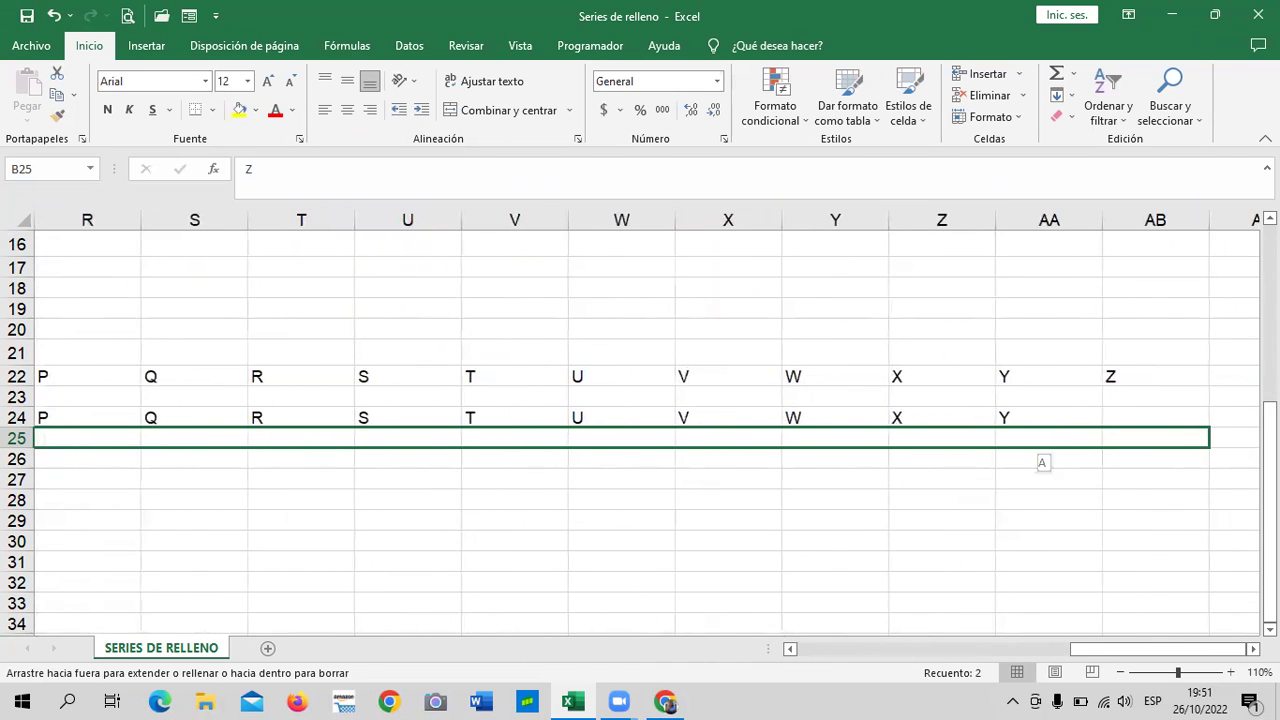
left_click_drag(945, 455, 1205, 447)
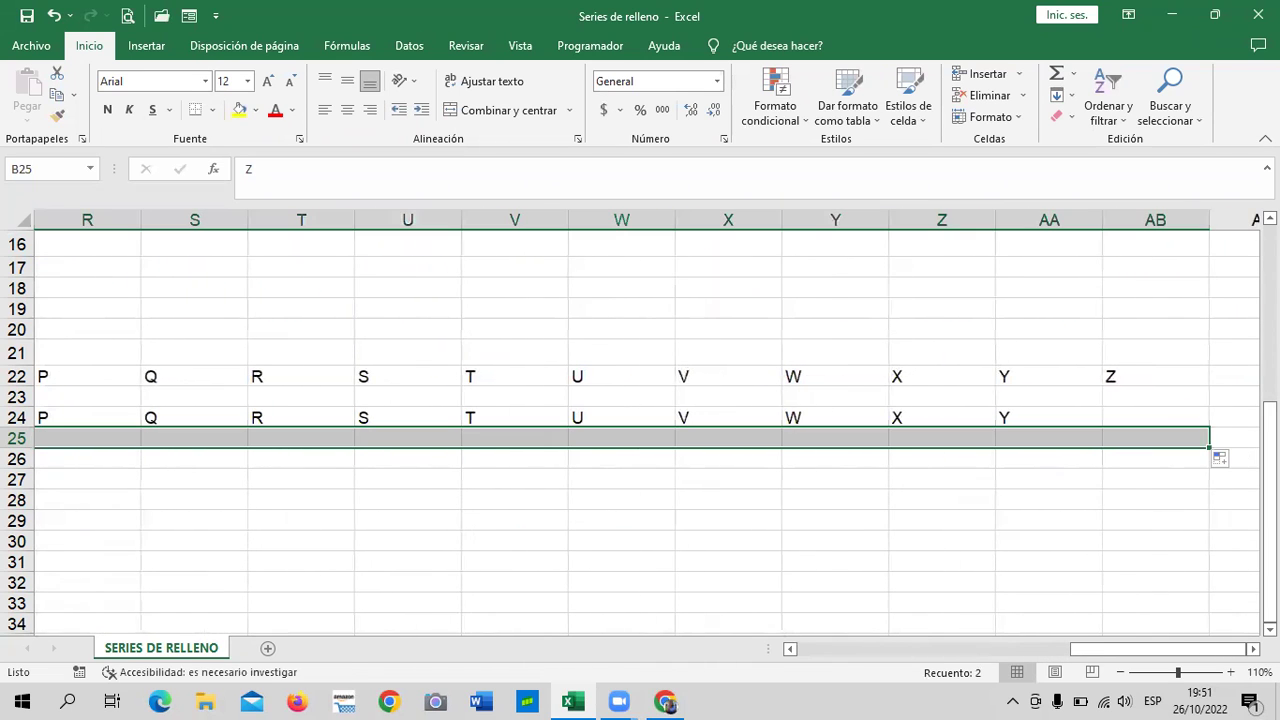
left_click(996, 541)
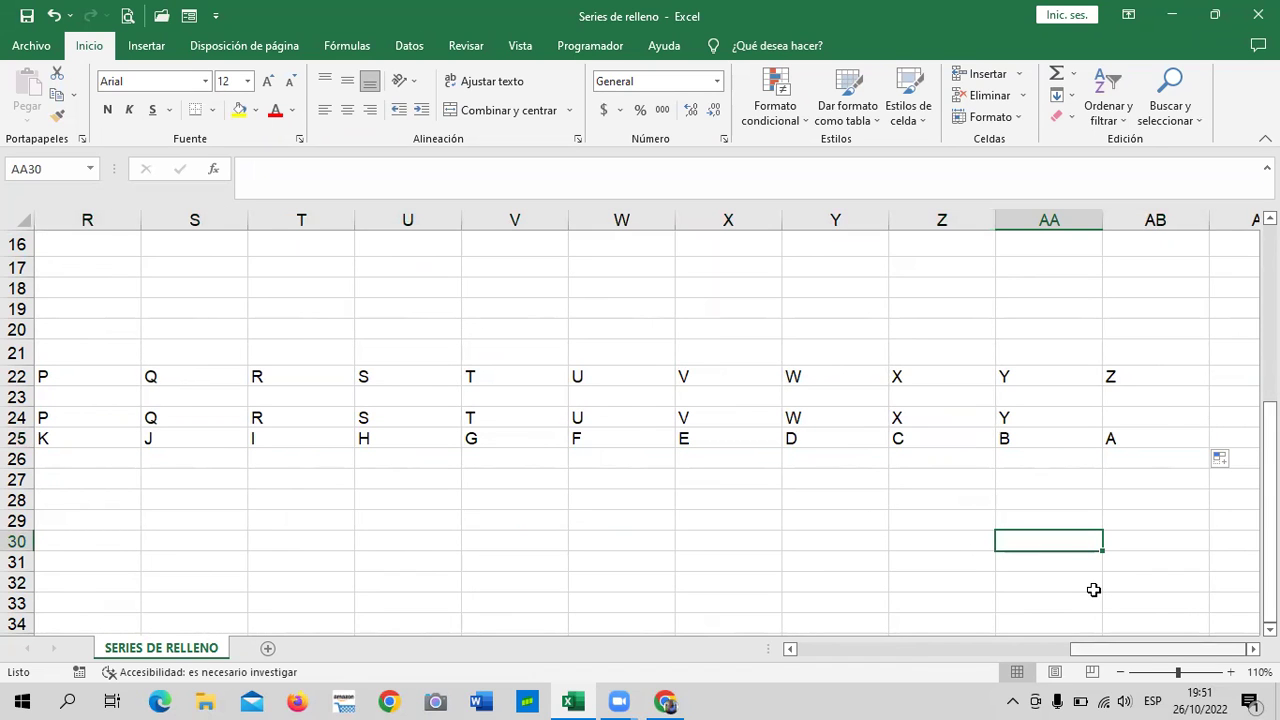
scroll(1094, 590, "left", 3)
scroll(1094, 590, "left", 6)
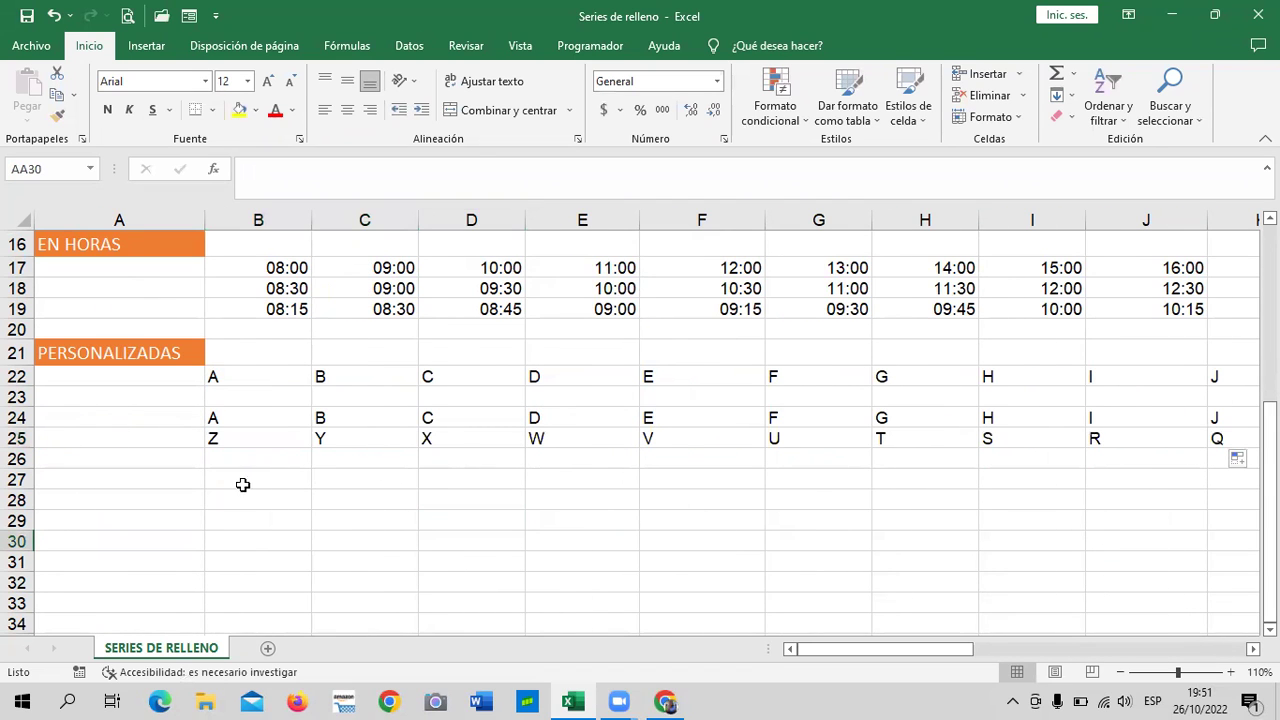
left_click(280, 488)
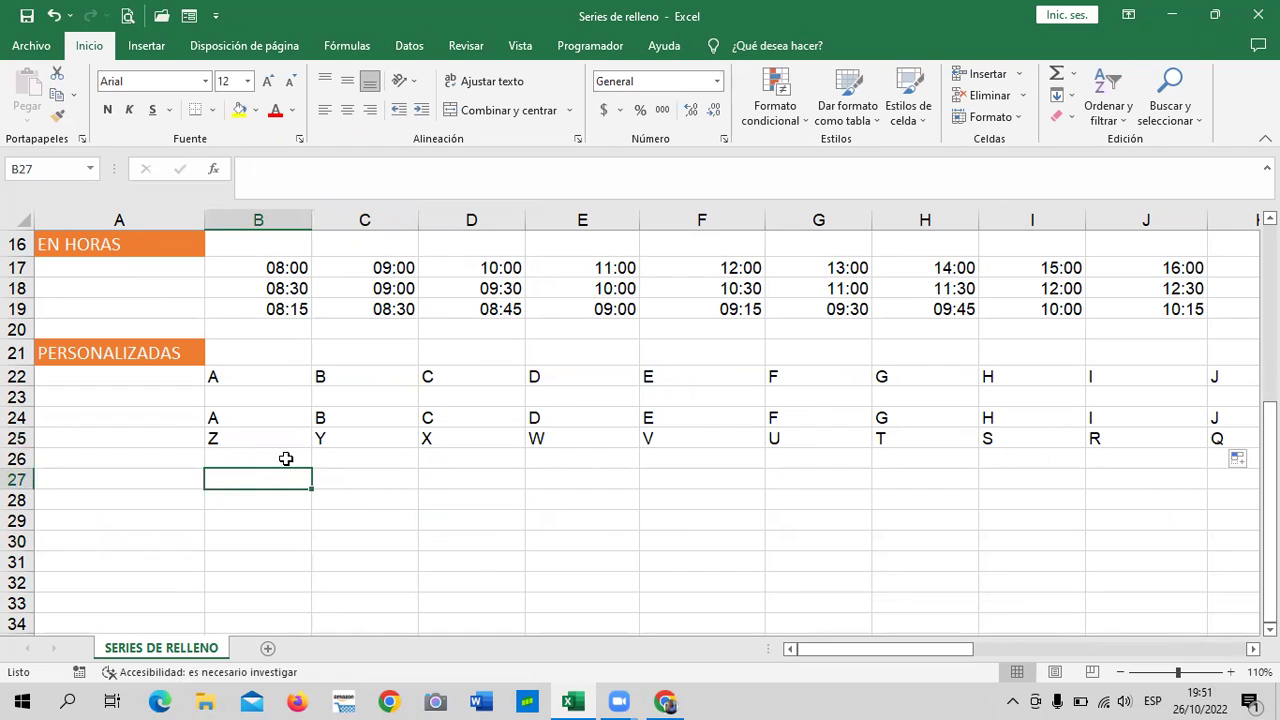
- Enter A in B26 and C in C26, then fill the skip-one series to Z in O26
left_click(283, 458)
type("A")
key("Tab")
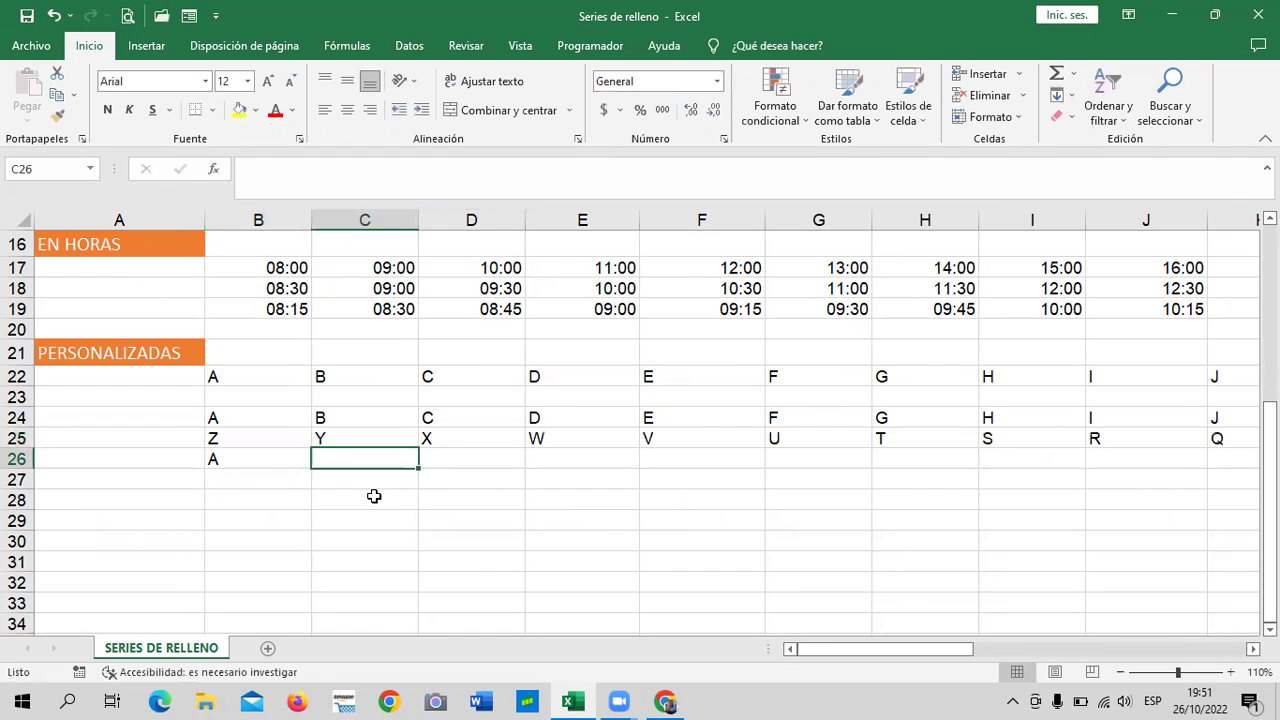
type("C")
key("Tab")
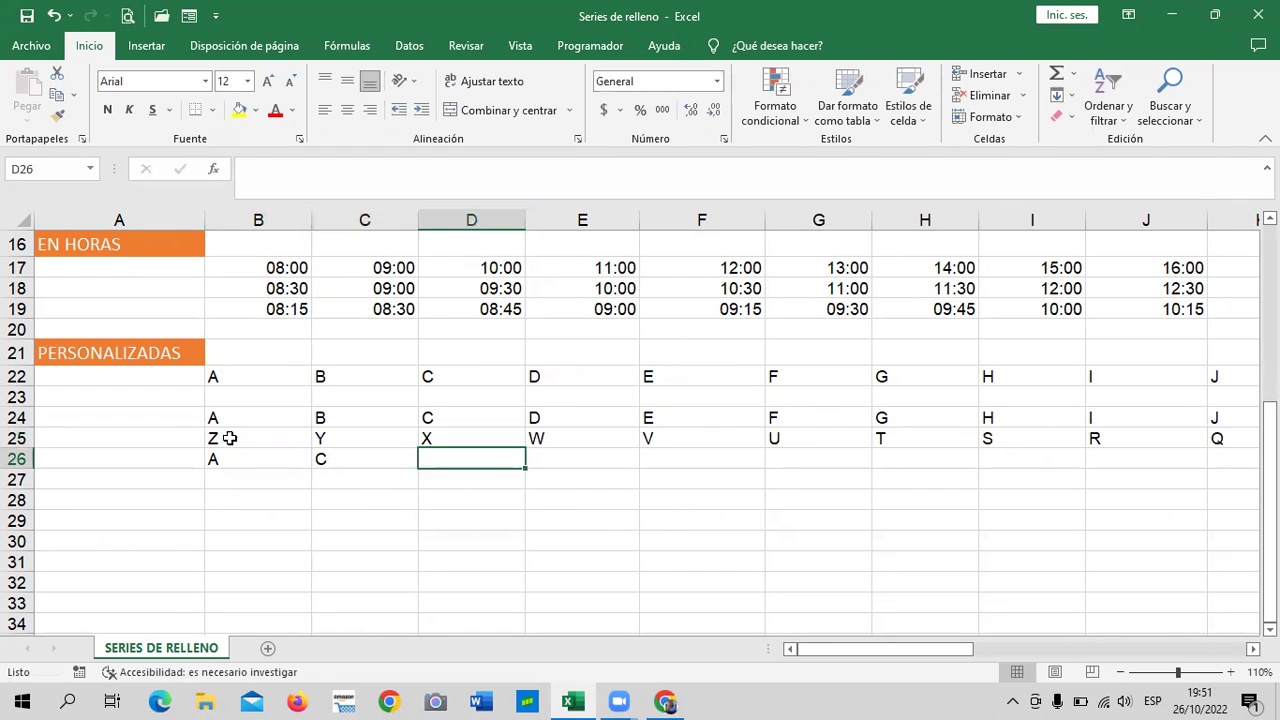
left_click_drag(258, 458, 385, 476)
left_click(377, 522)
left_click_drag(291, 460, 1216, 468)
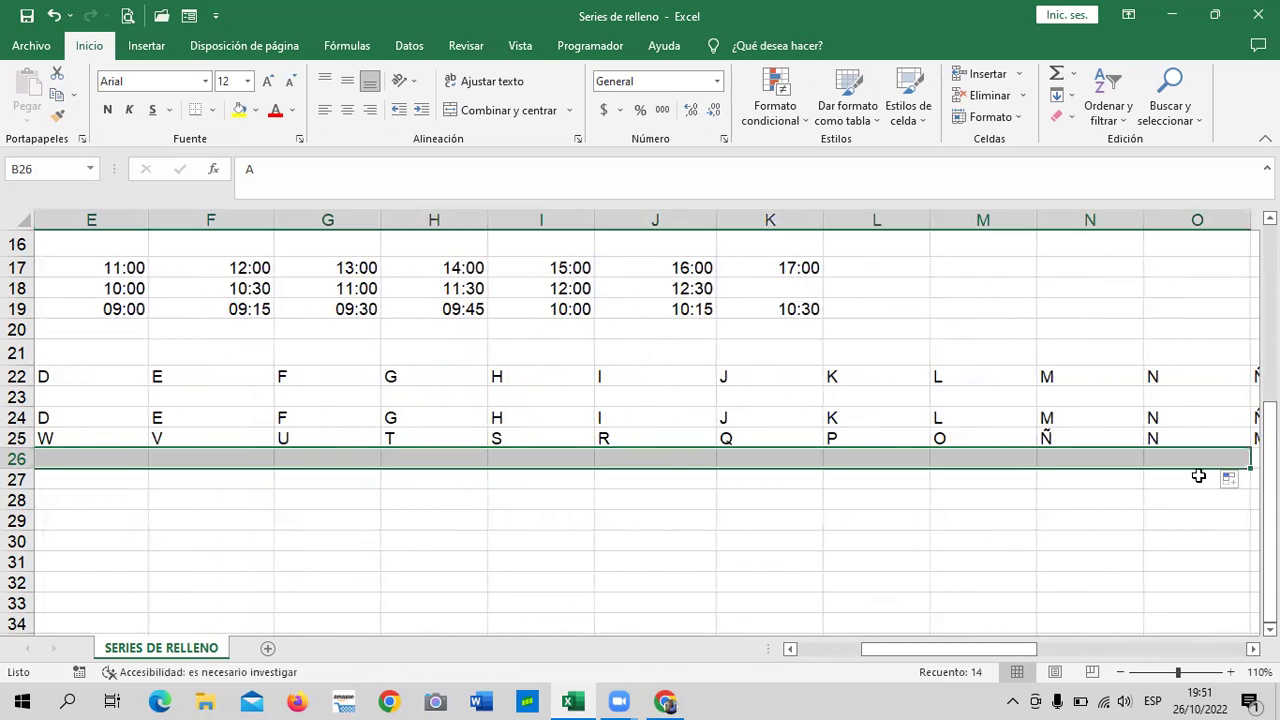
left_click(1110, 537)
- Check that cell E26 holds G in the every-other-letter series
scroll(1106, 591, "left", 4)
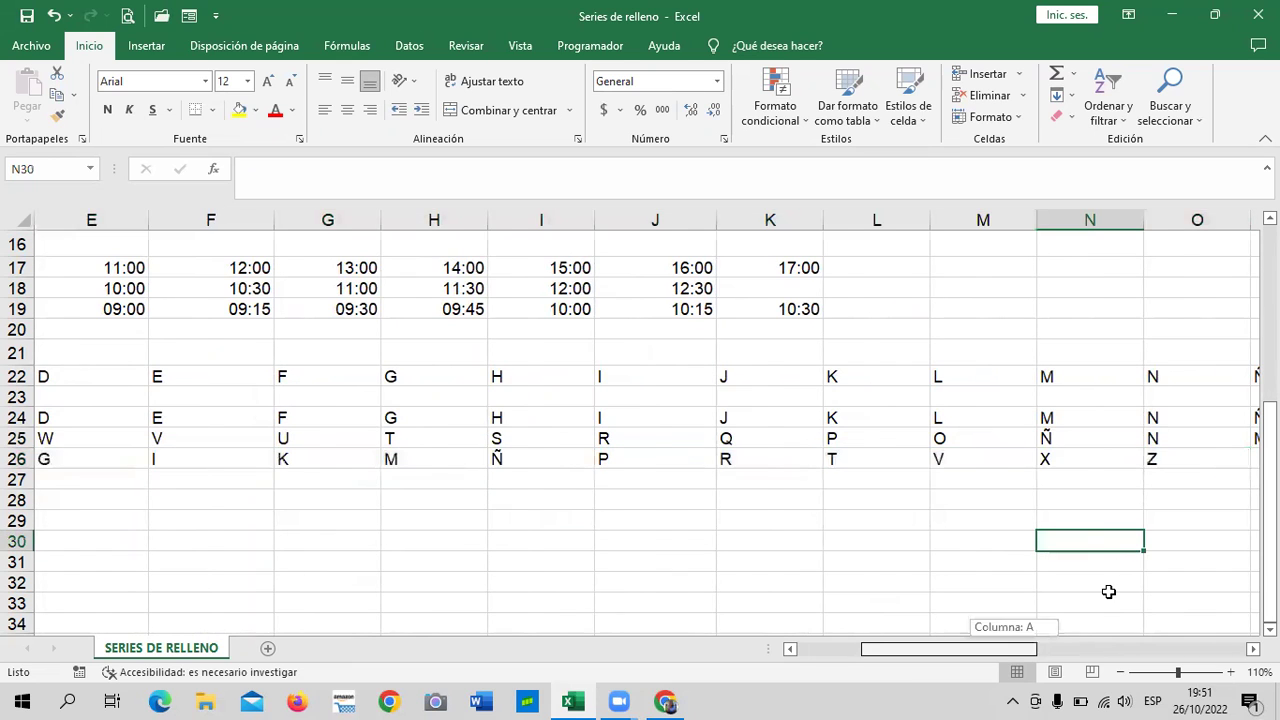
left_click(286, 548)
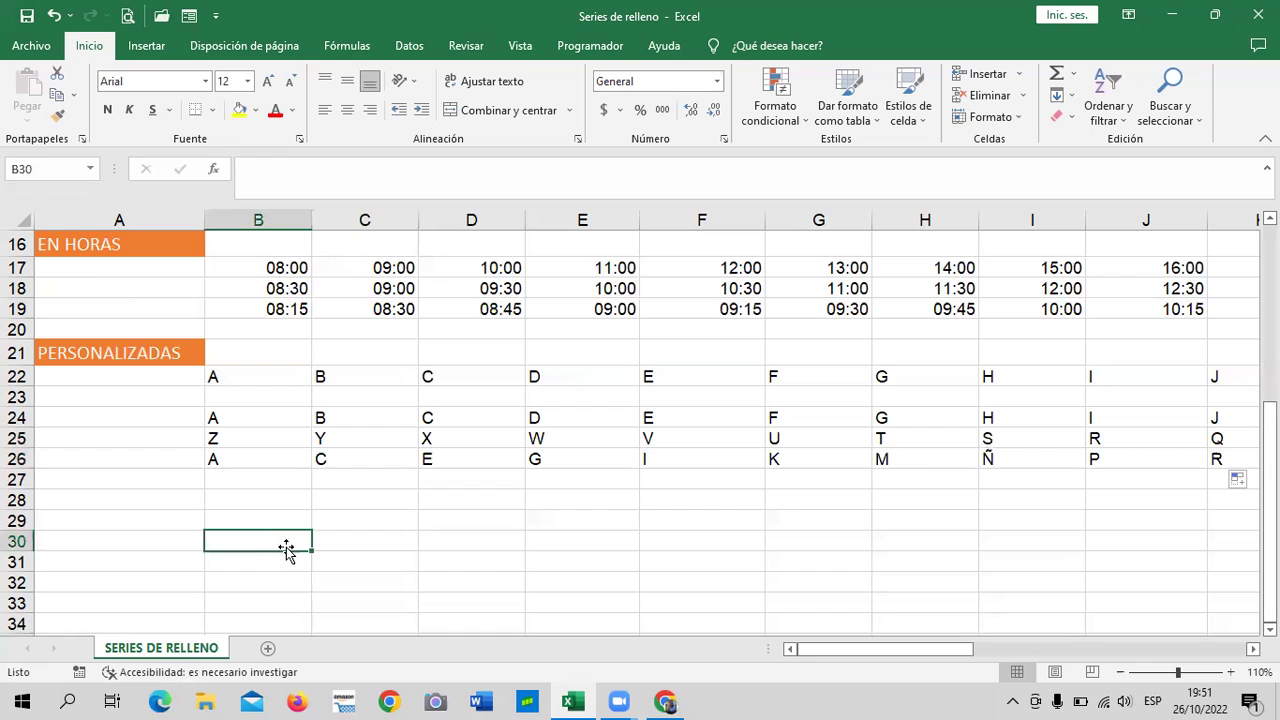
left_click(552, 456)
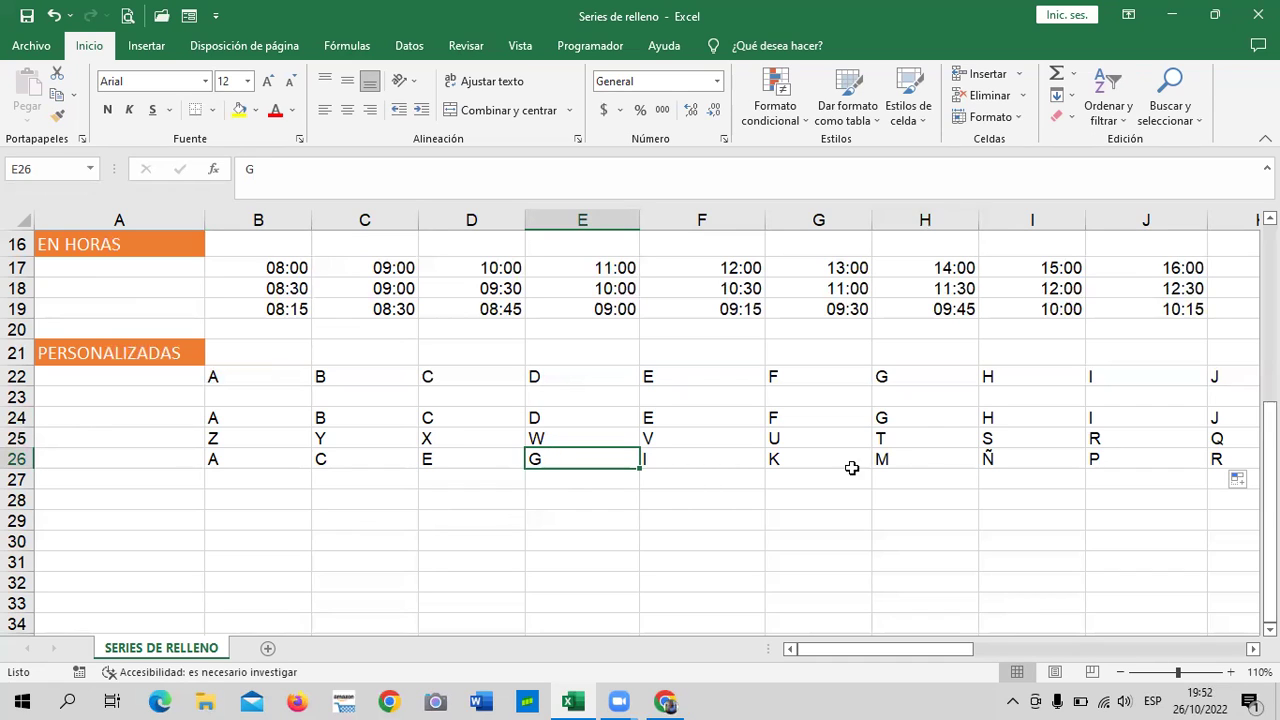
left_click(649, 534)
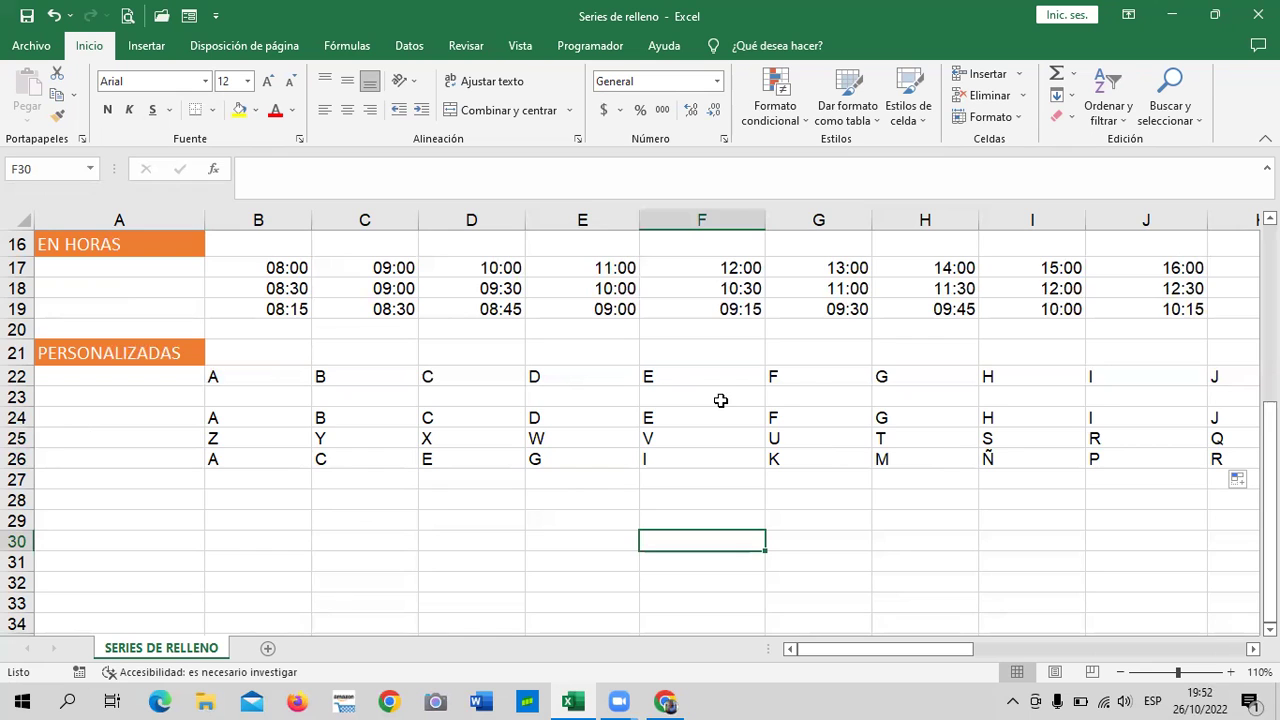
scroll(720, 400, "down", 3)
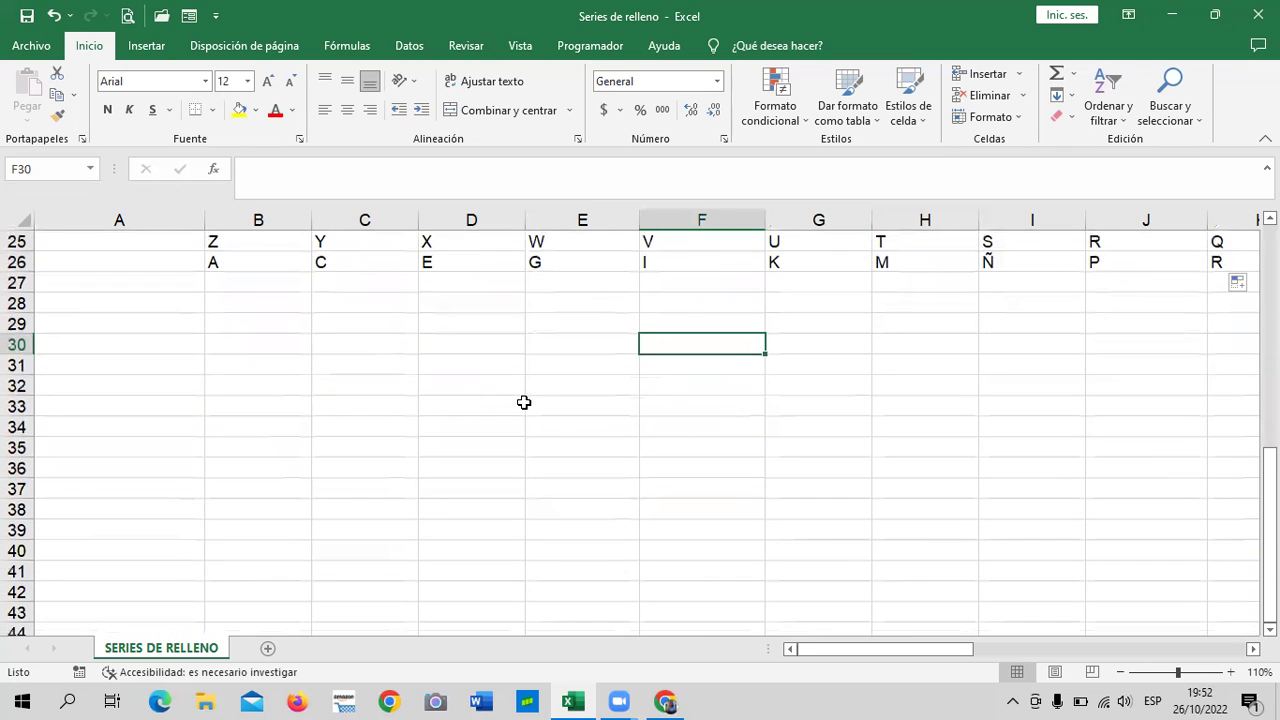
scroll(577, 432, "up", 2)
scroll(577, 432, "down", 1)
scroll(577, 432, "down", 1)
scroll(577, 432, "up", 2)
scroll(577, 430, "down", 1)
scroll(577, 428, "down", 1)
scroll(577, 428, "down", 1)
scroll(577, 428, "up", 2)
scroll(577, 428, "up", 2)
scroll(577, 428, "down", 2)
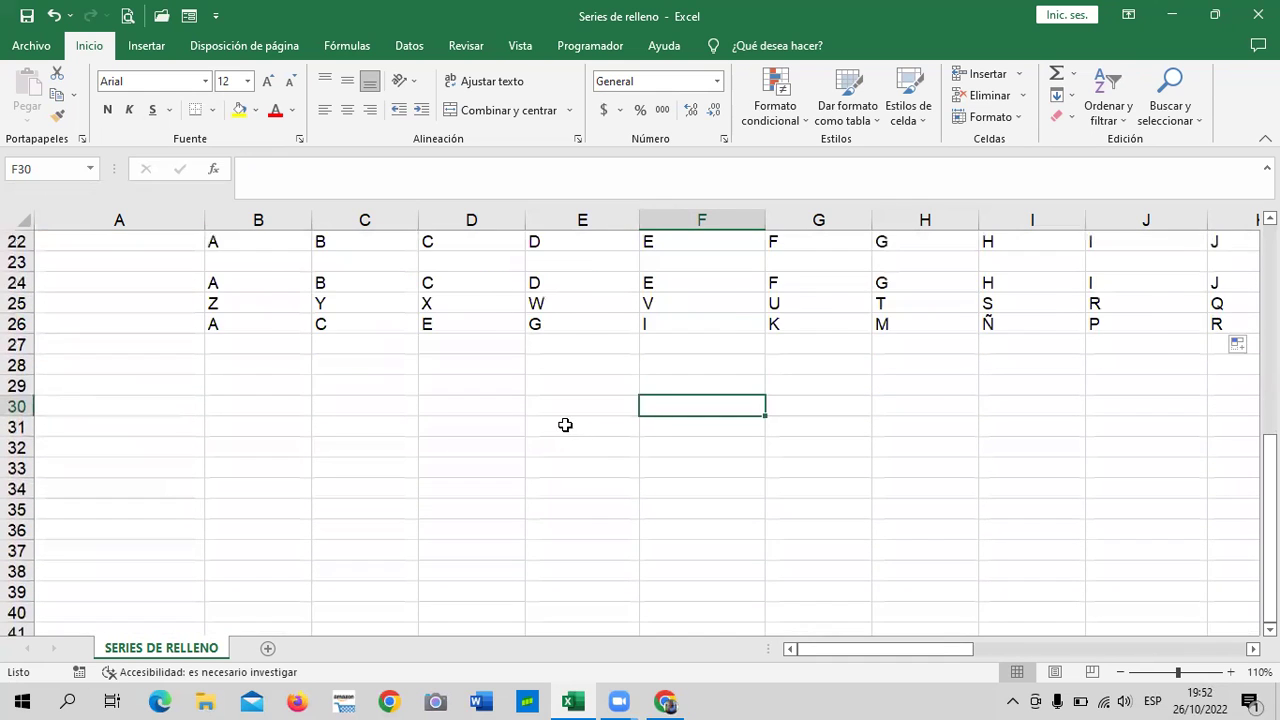
scroll(563, 423, "up", 2)
scroll(410, 520, "down", 1)
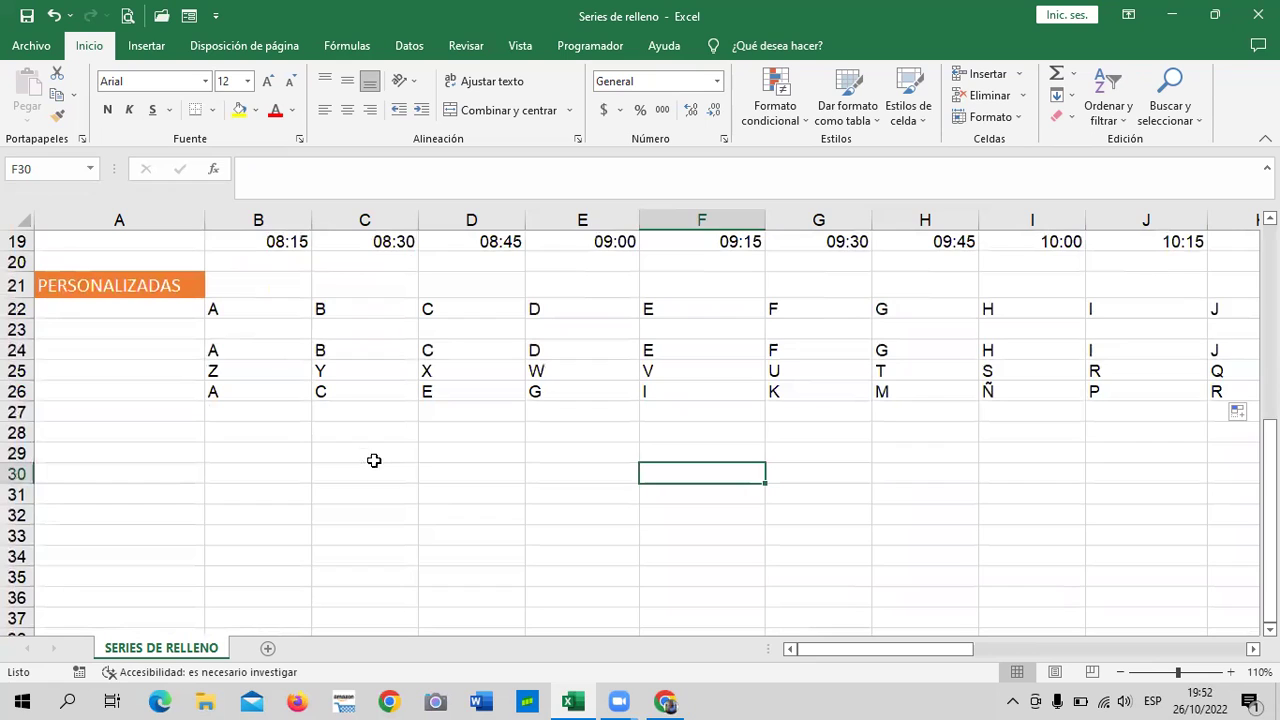
left_click(244, 437)
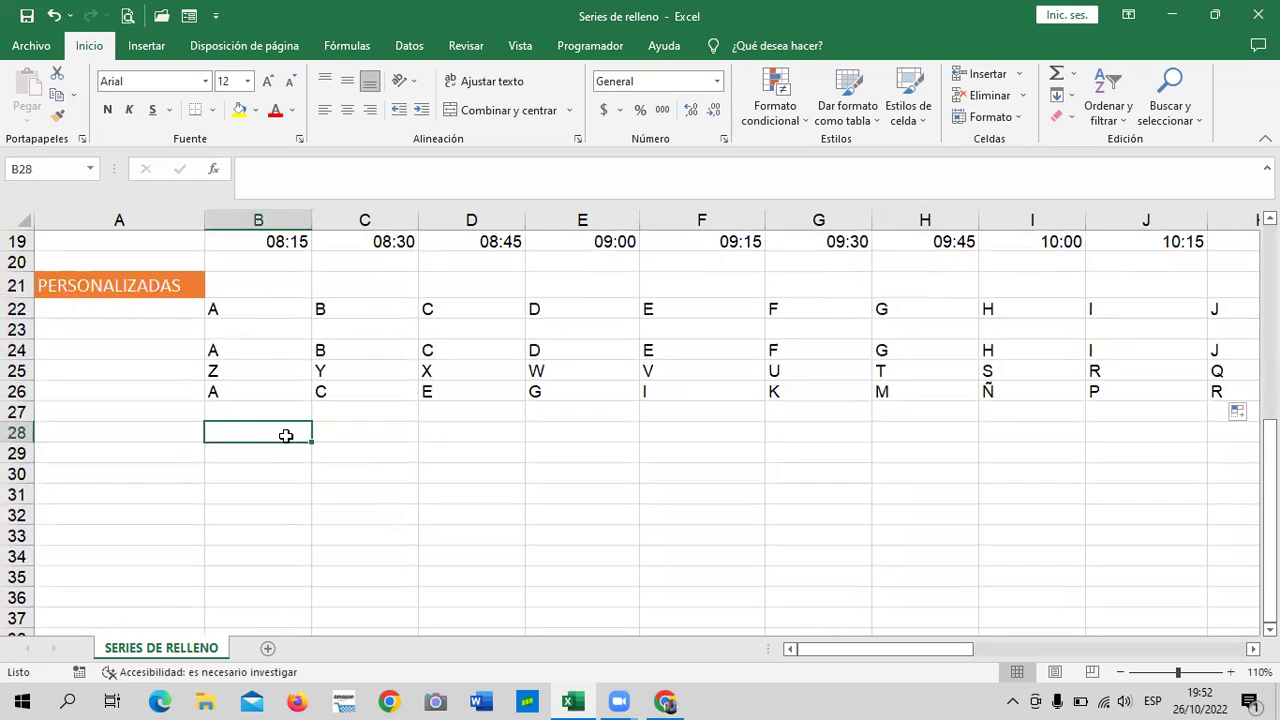
left_click(463, 447)
left_click(284, 458)
left_click_drag(250, 325, 250, 310)
left_click(372, 310)
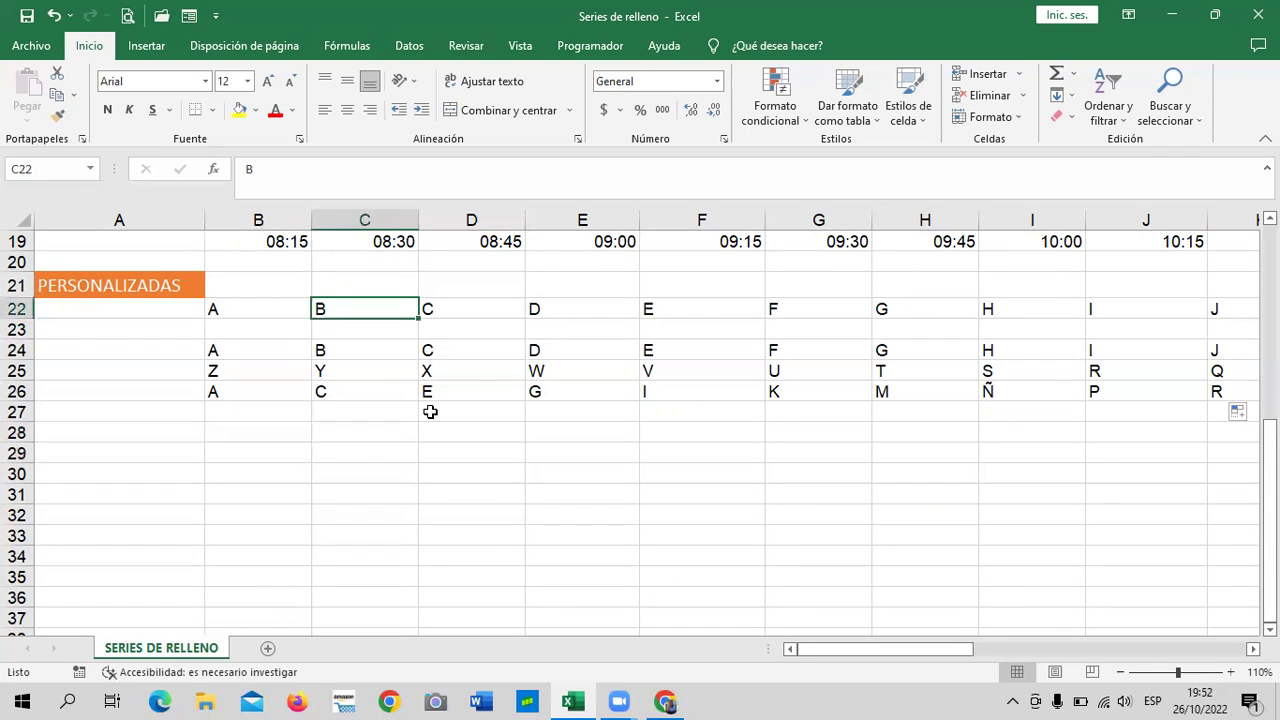
left_click(254, 435)
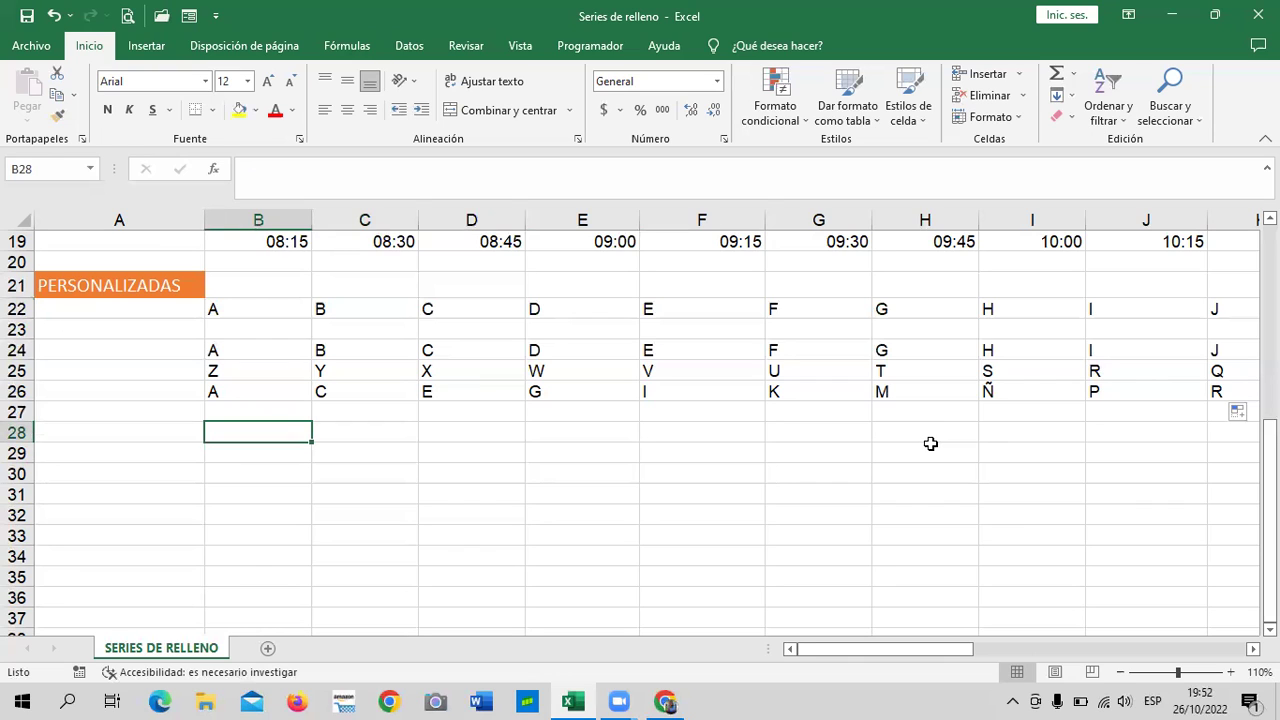
left_click(326, 464)
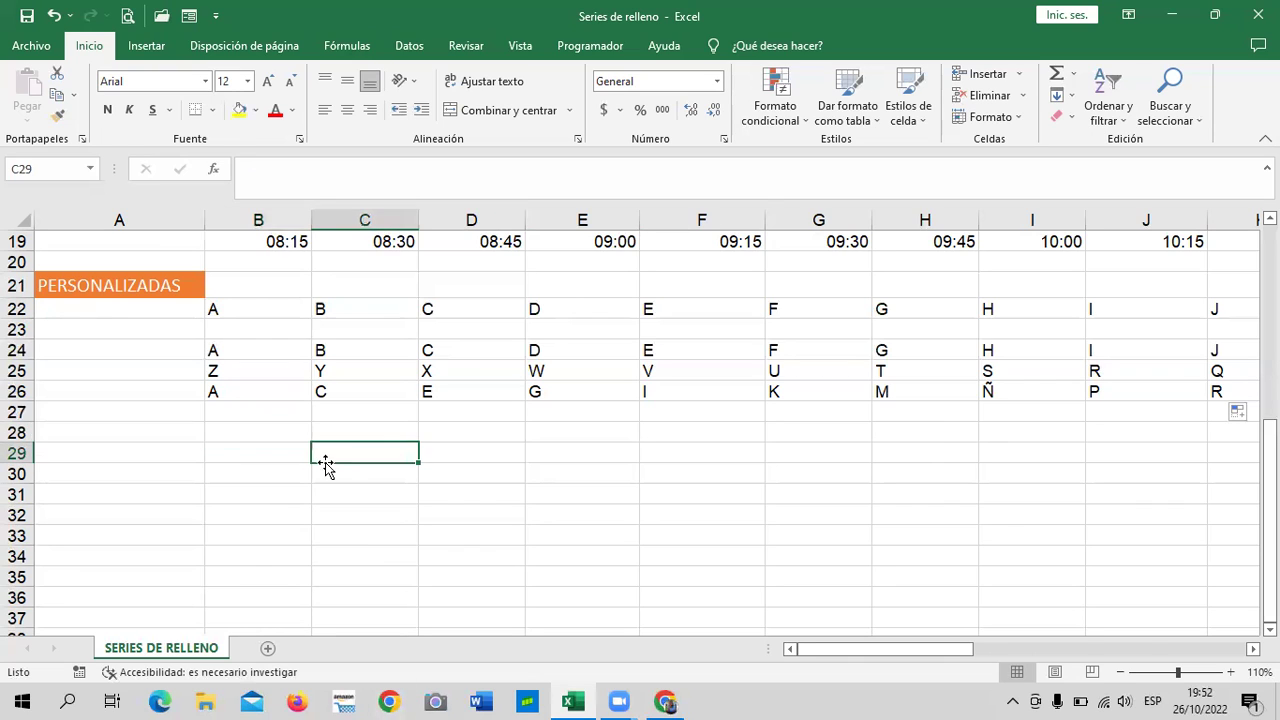
left_click(257, 436)
left_click(268, 449)
left_click(386, 452)
left_click(489, 449)
left_click(946, 471)
left_click(1128, 467)
left_click(712, 464)
left_click(462, 450)
left_click(257, 451)
key("Right")
key("Right")
key("Right")
key("Right")
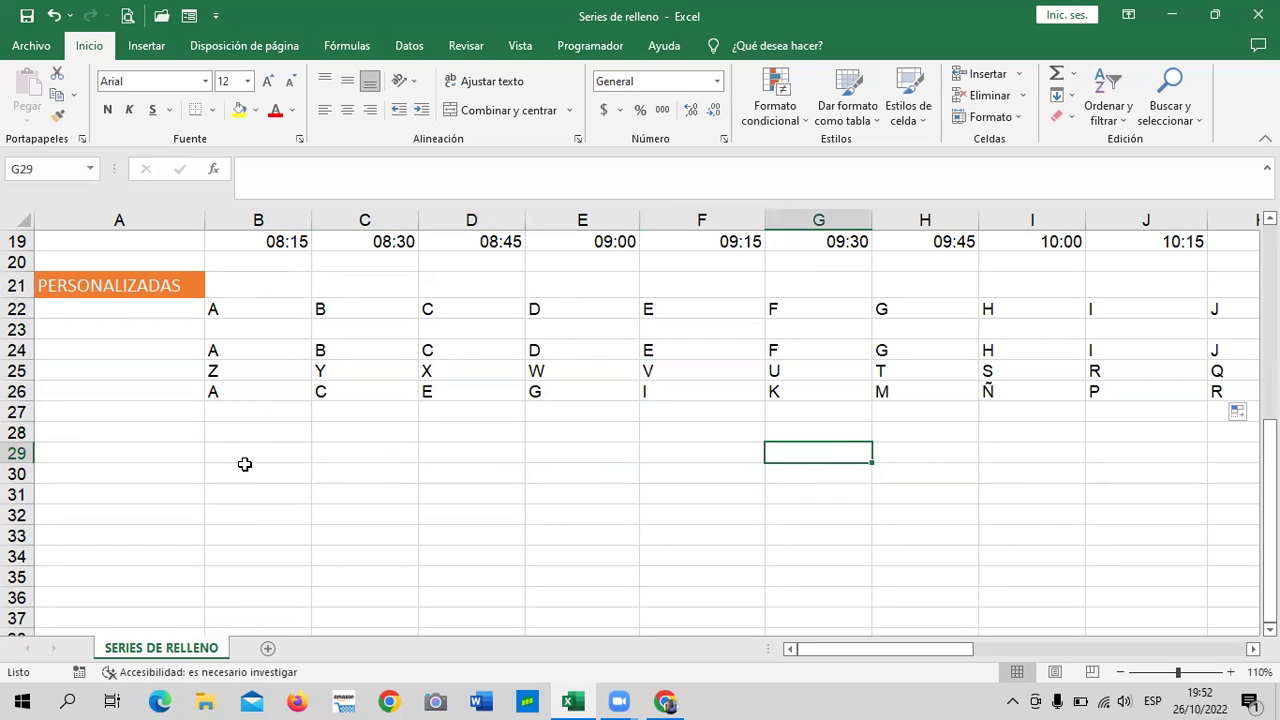
left_click(242, 437)
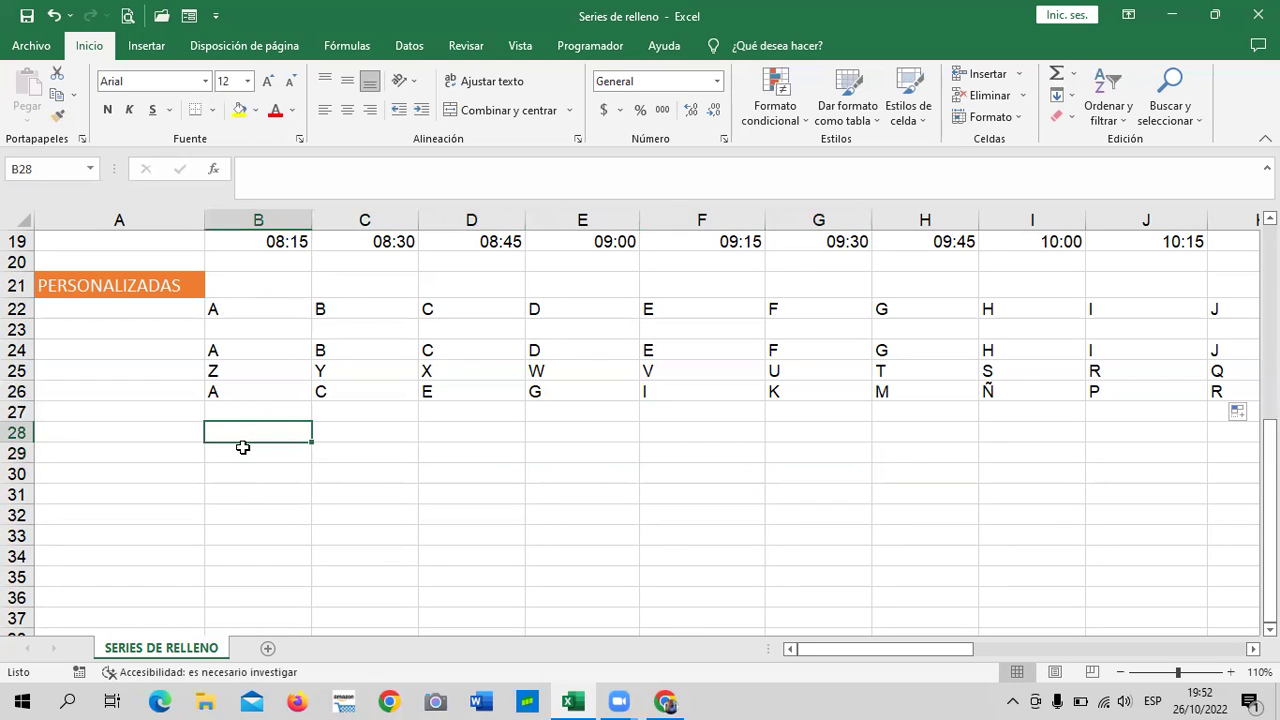
left_click(242, 449)
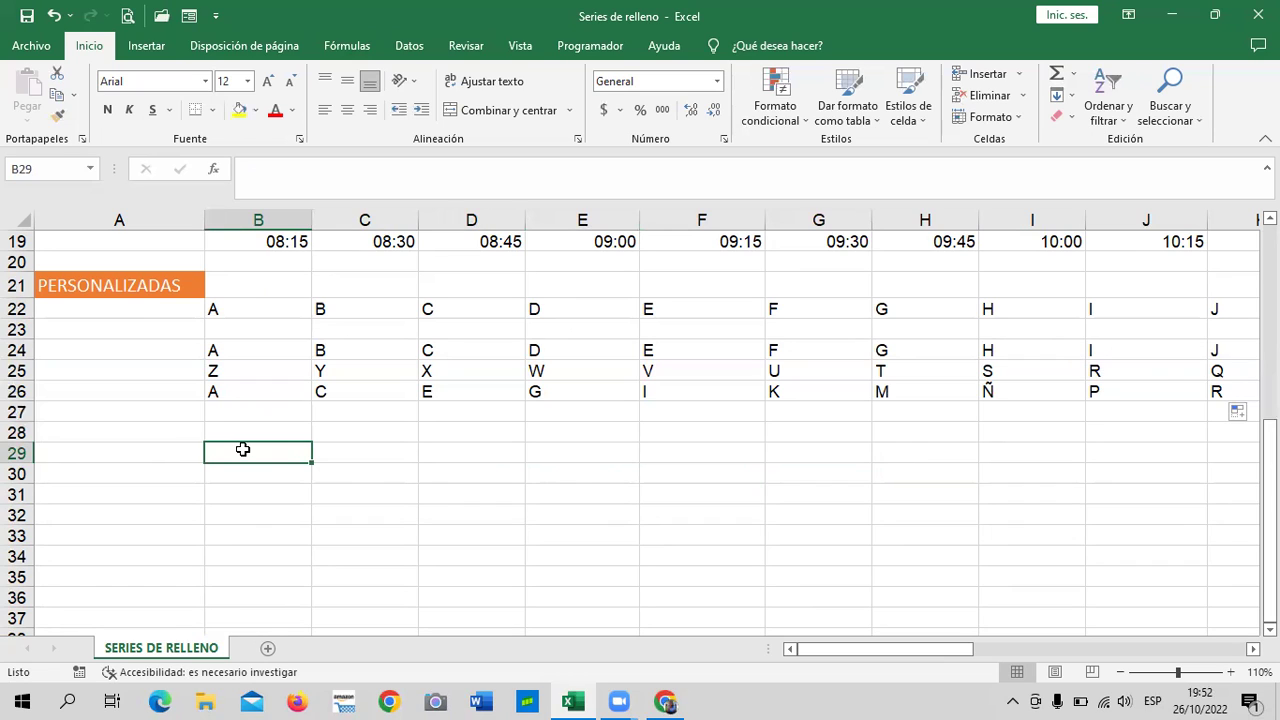
left_click(533, 468)
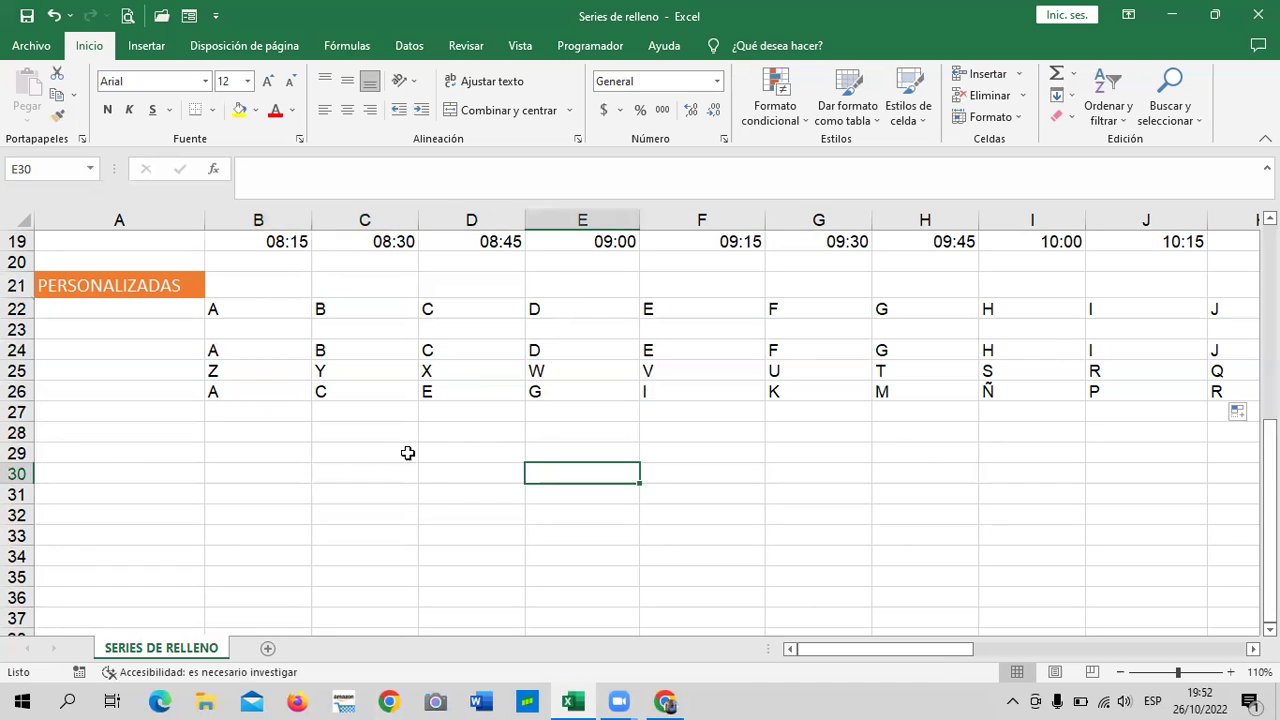
left_click(273, 446)
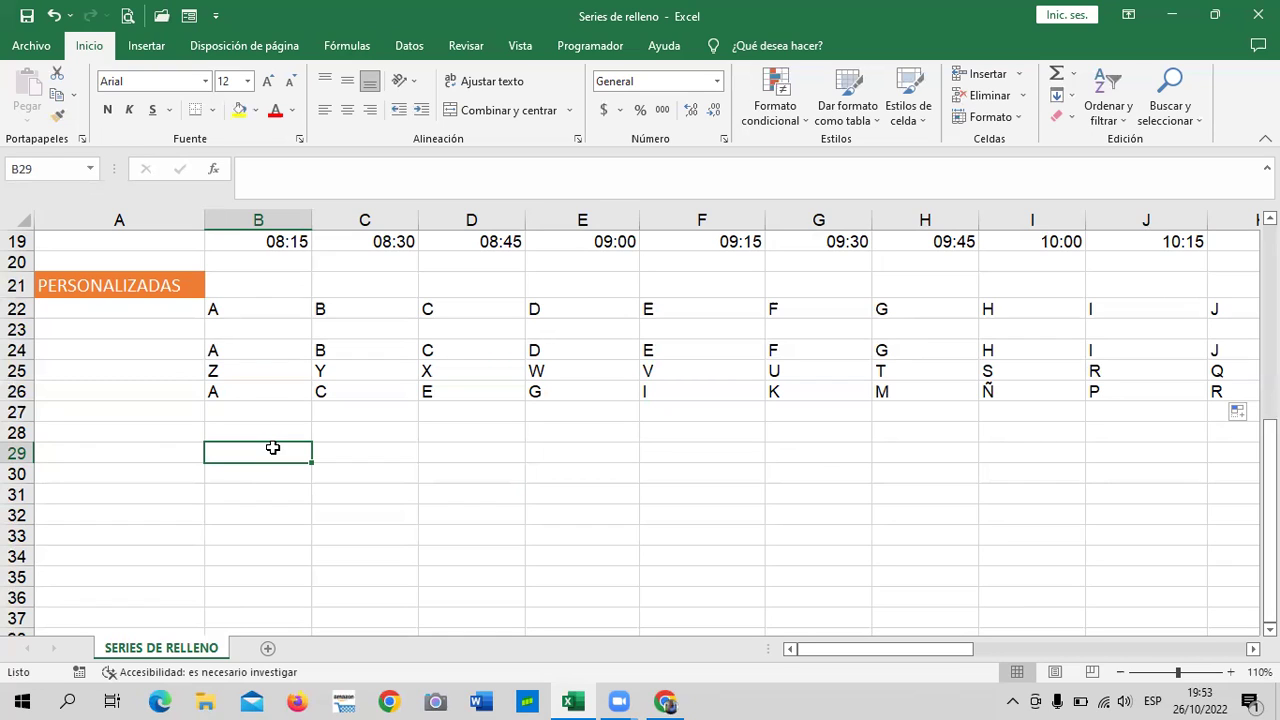
- Type the headers NOMBRE, APELLIDO, CODIGO and CARGO into B29:E29
type("NOMBRE")
key("Tab")
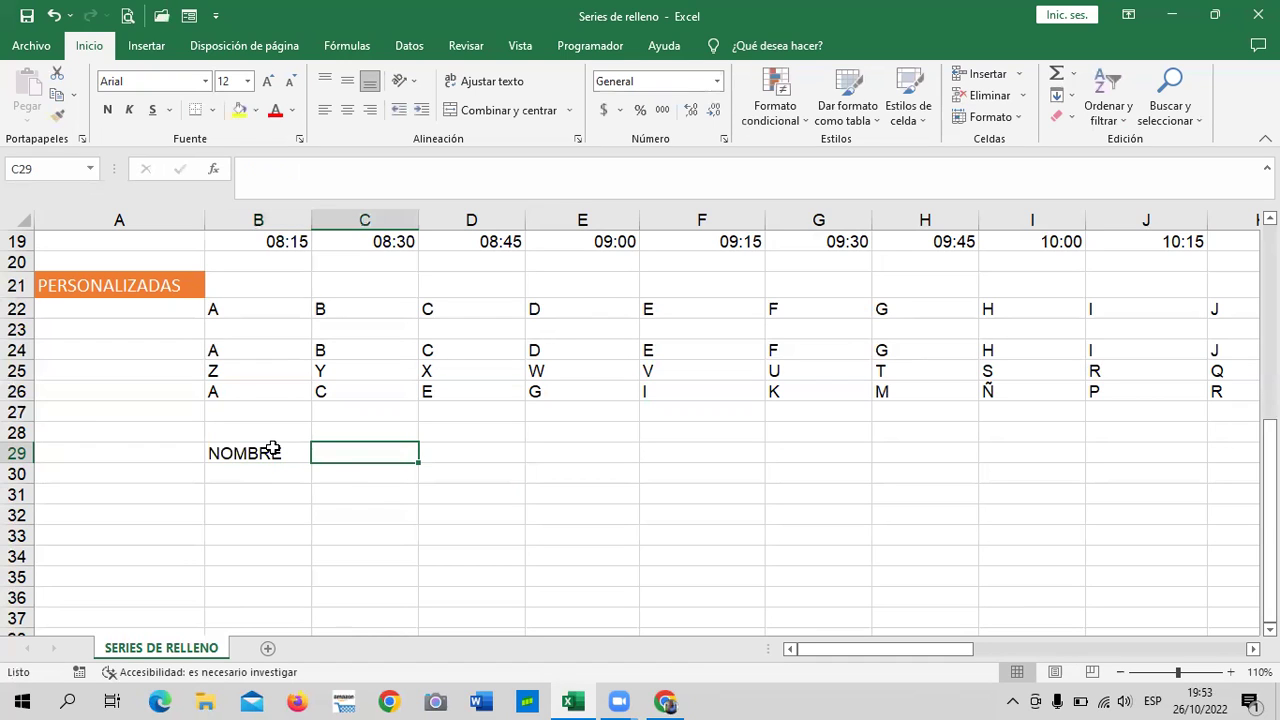
type("APELLIDO")
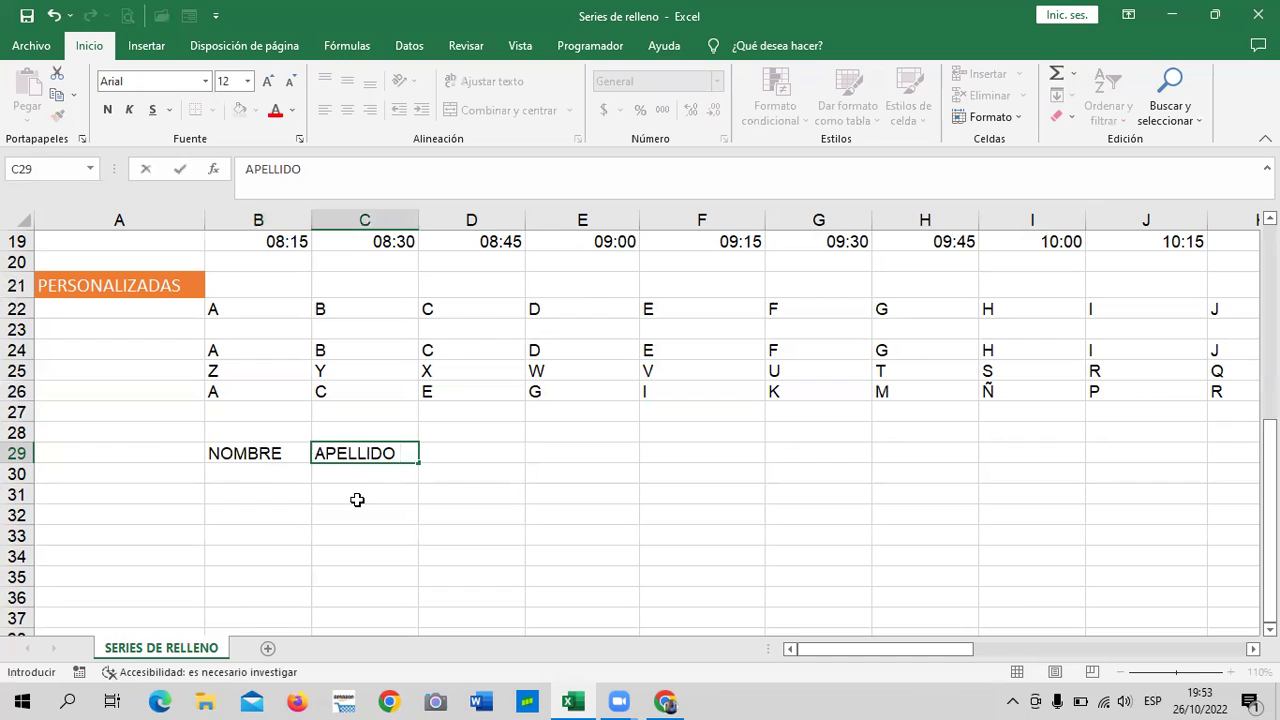
key("Tab")
type("CODIGO")
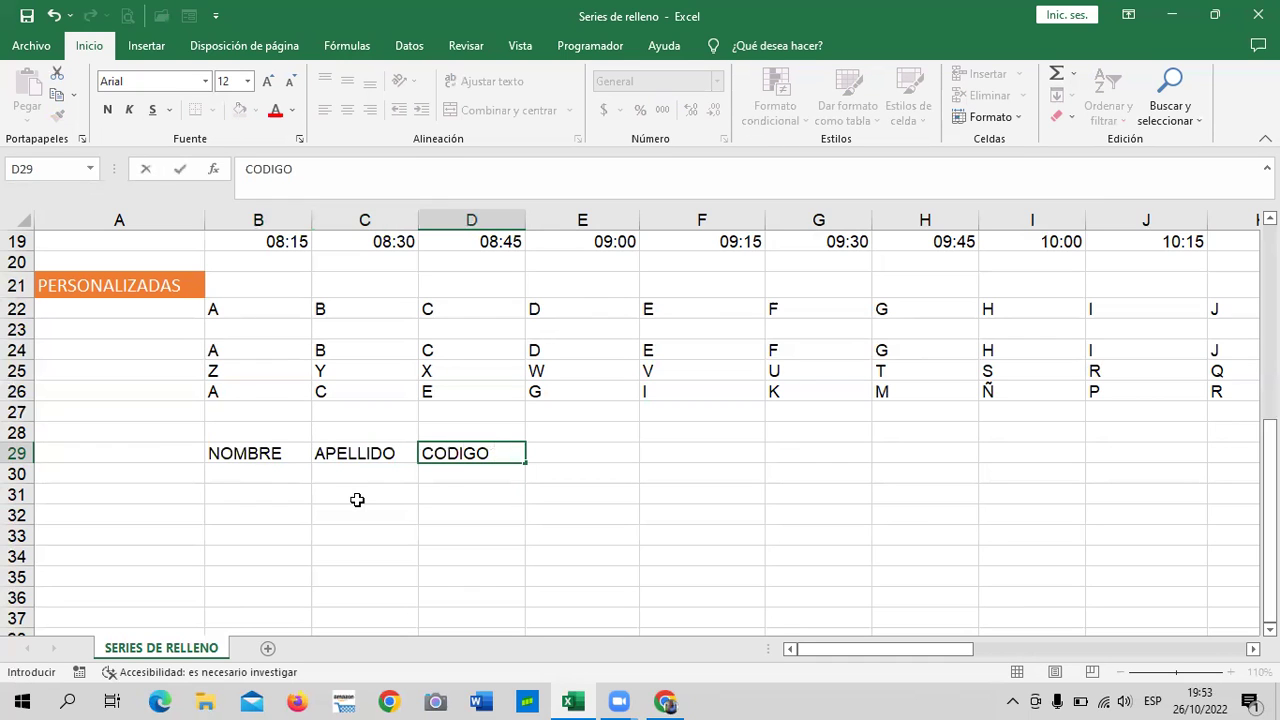
key("Tab")
type("CARGO")
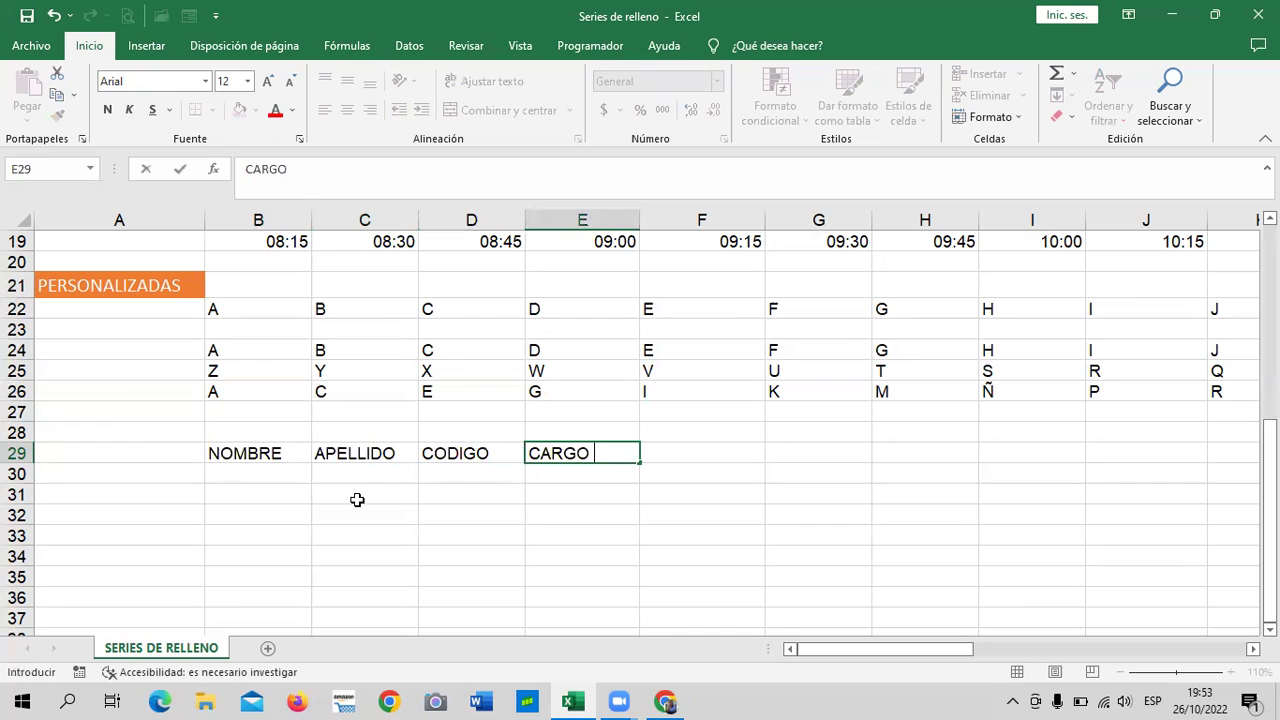
key("Tab")
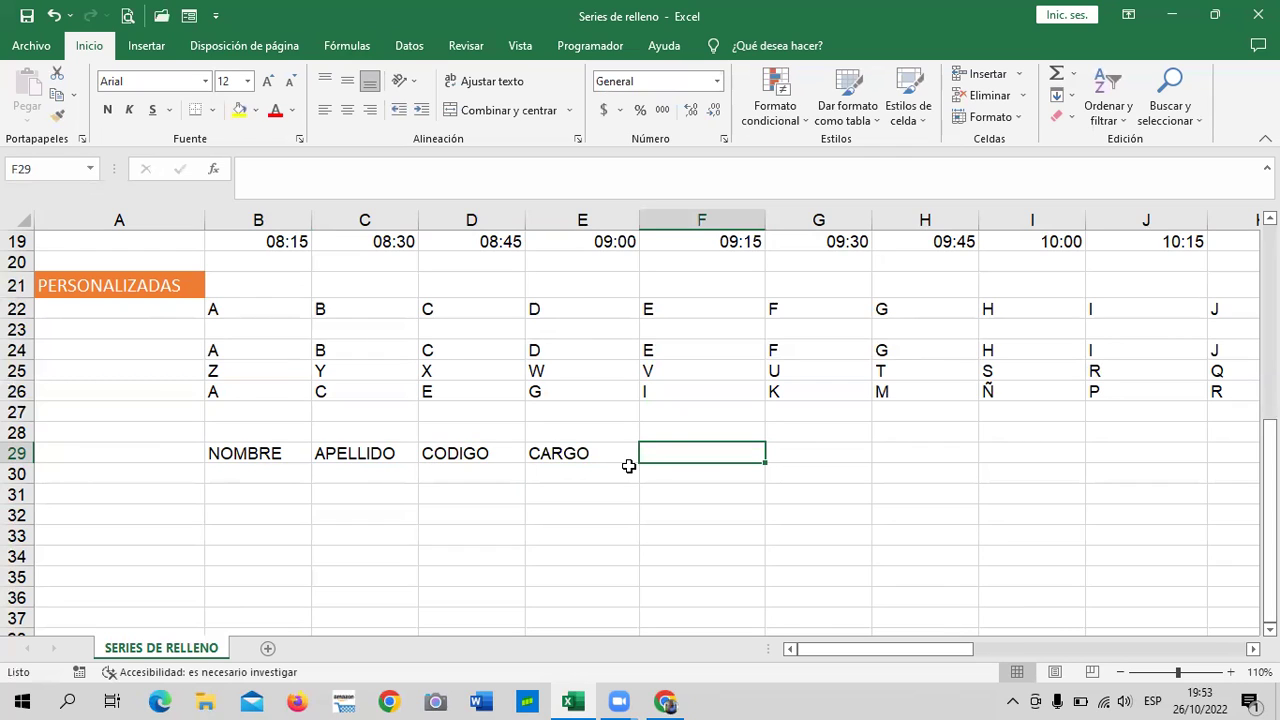
- Add SUELDO in F29 and DIAS LABORADOS in G29, correcting the typo
left_click(802, 466)
left_click(708, 464)
type("SUELDO")
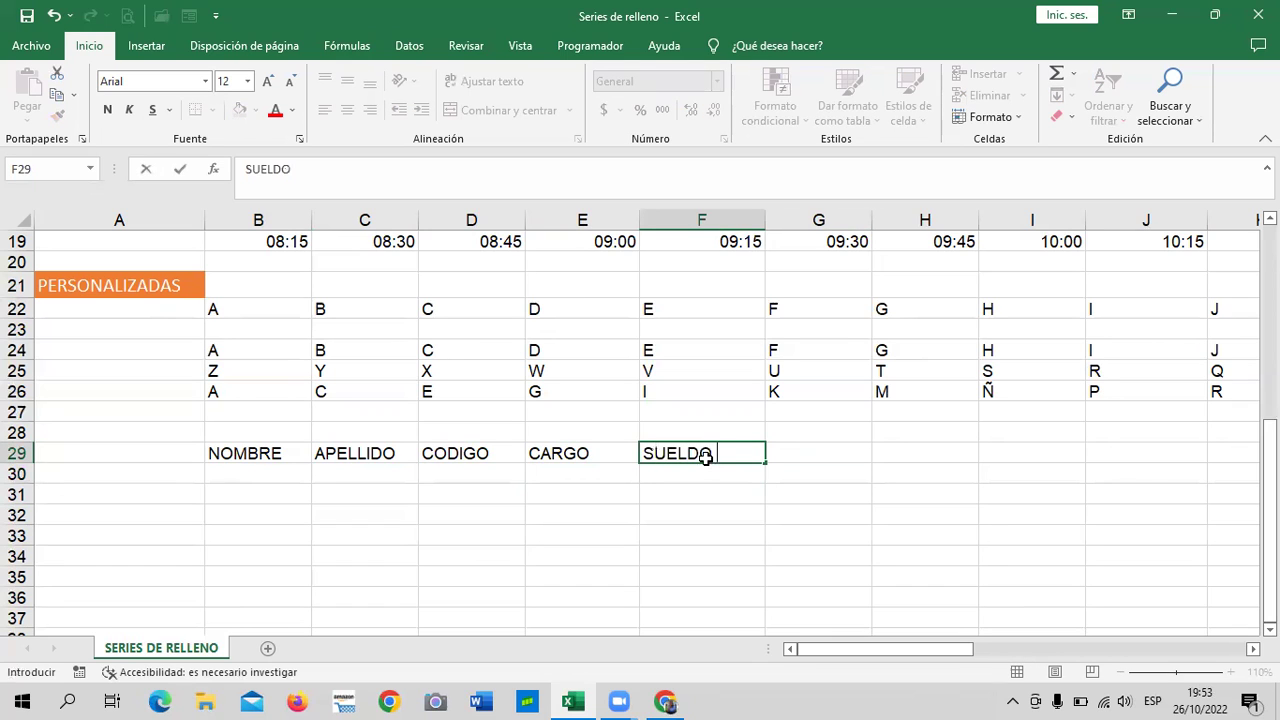
key("Tab")
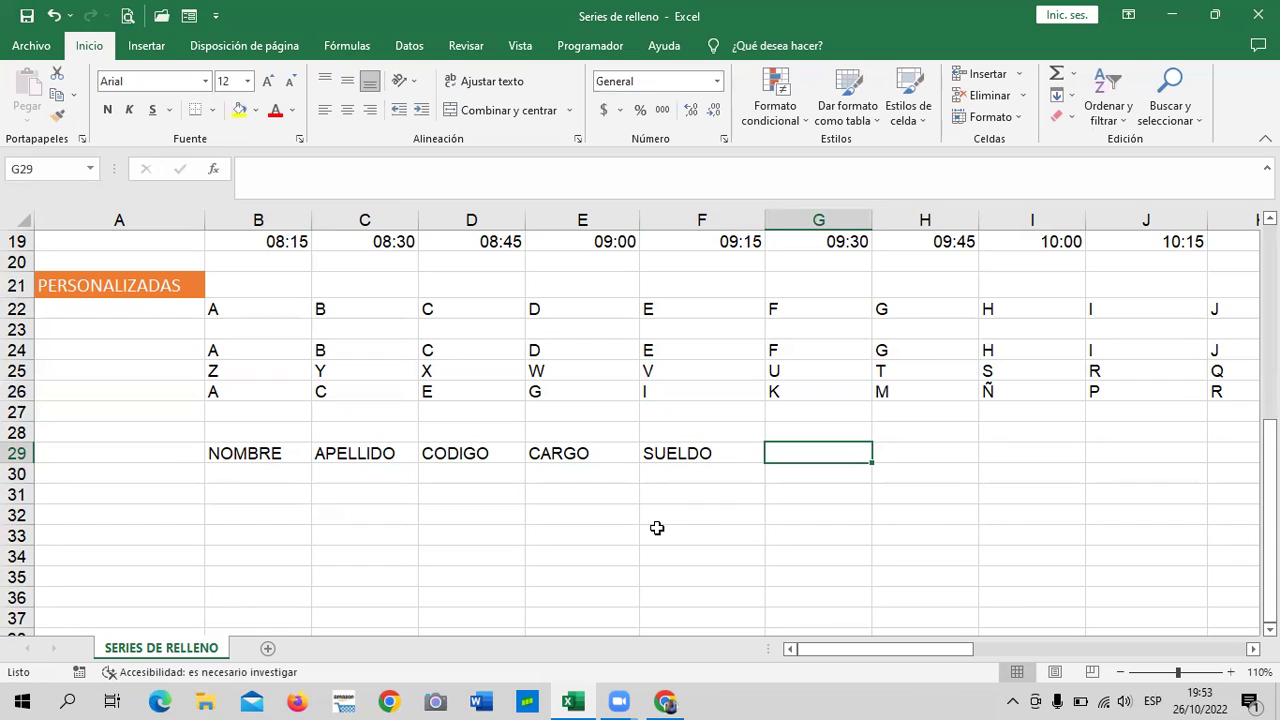
type("DIAS LABORADOR")
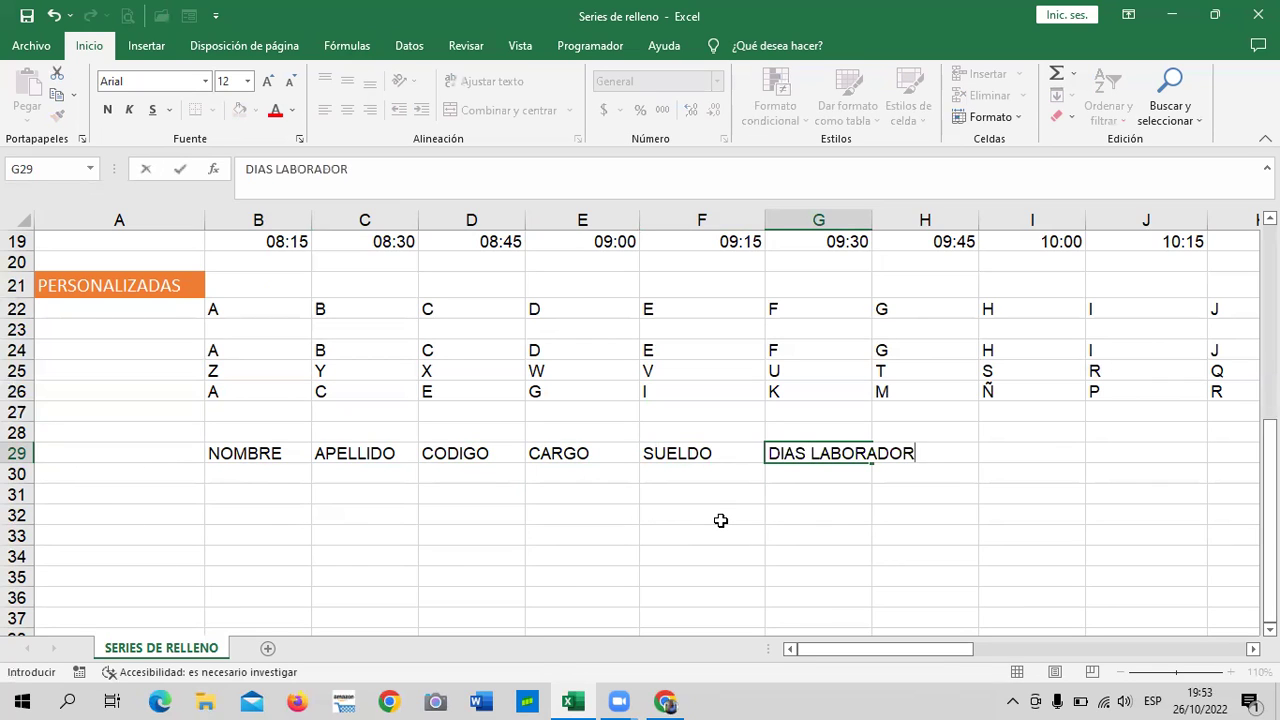
key("BackSpace")
type("S")
left_click_drag(806, 562, 826, 536)
left_click(828, 454)
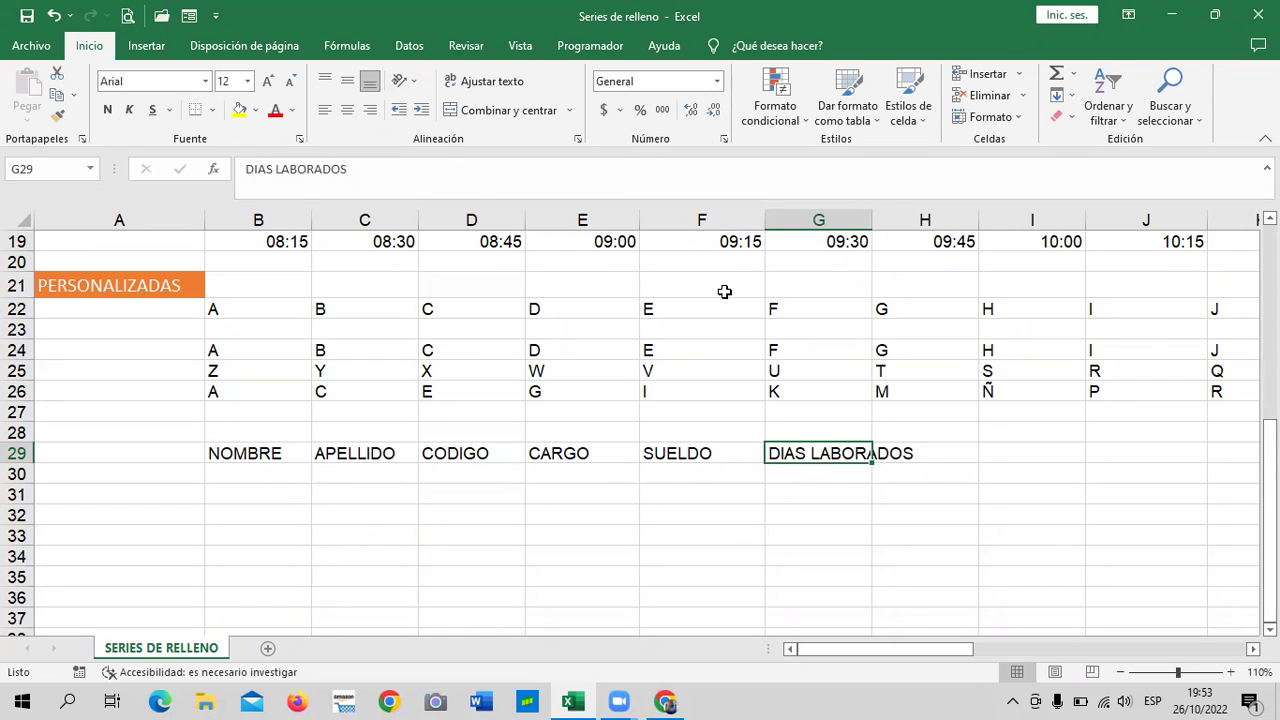
- Wrap DIAS LABORADOS in a widened column G and rename headers to NOMBRES and APELLIDOS
left_click(469, 89)
left_click_drag(871, 214, 883, 215)
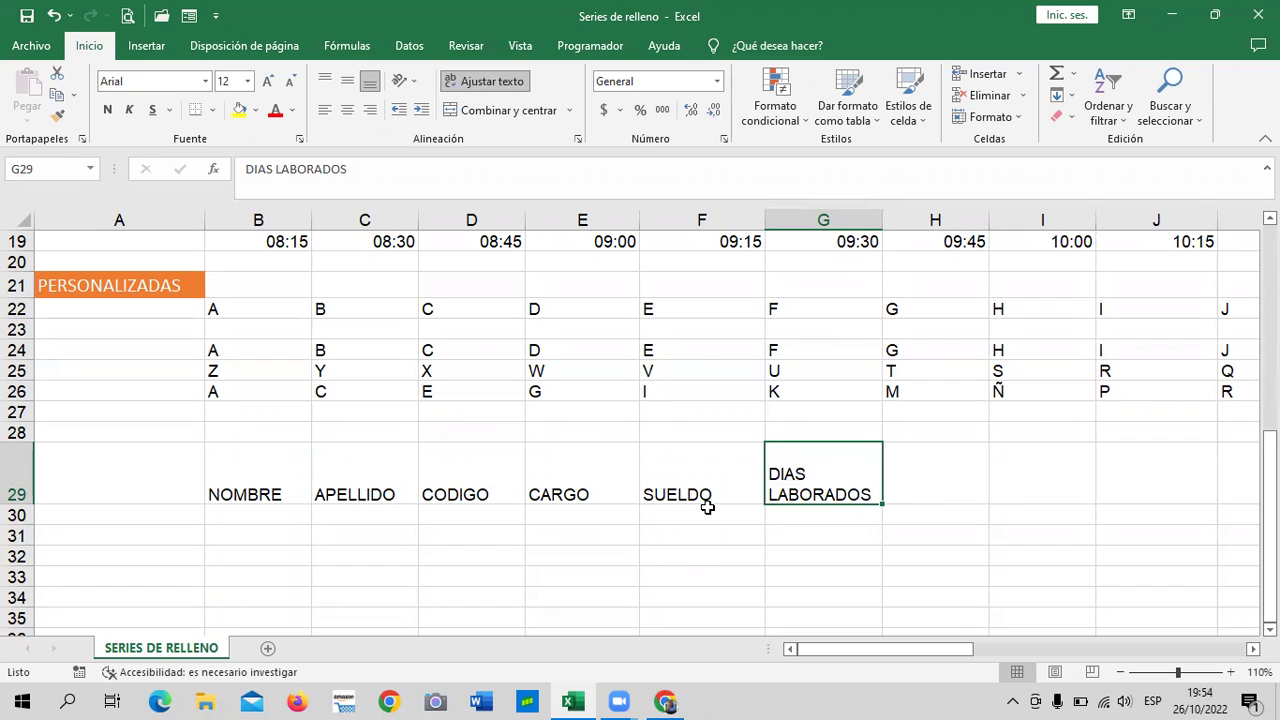
double_click(403, 491)
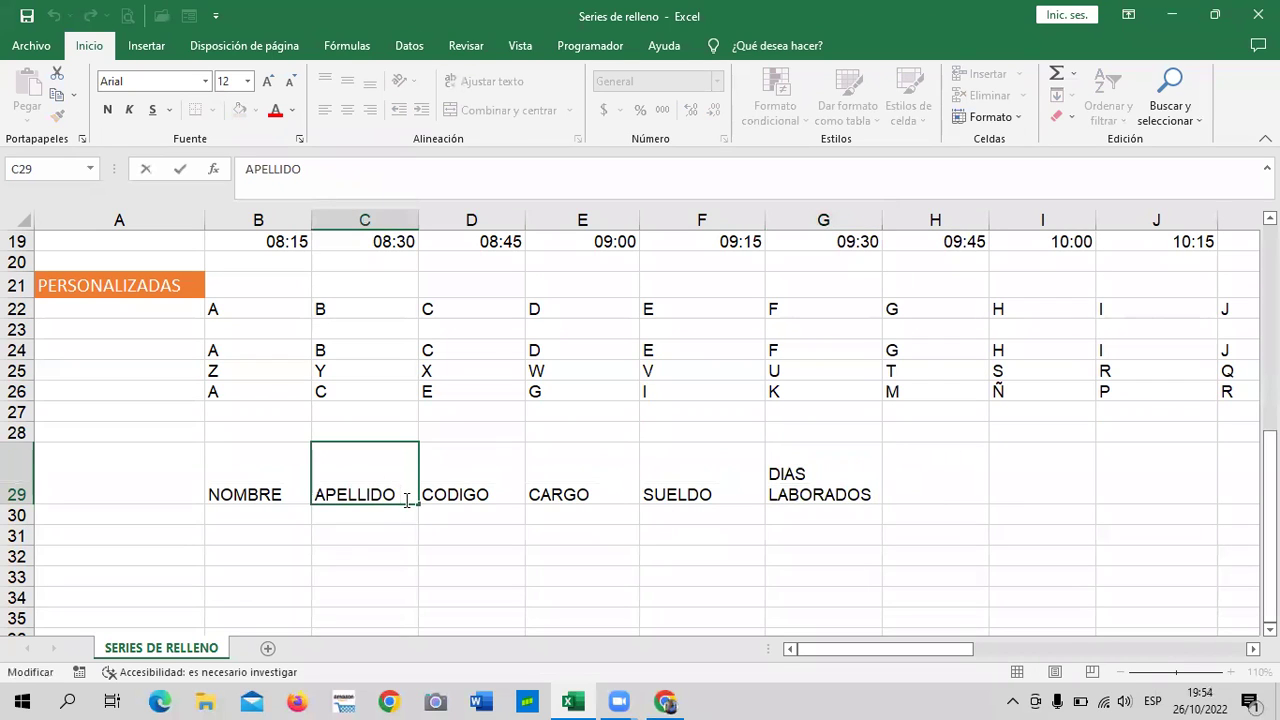
left_click(285, 495)
key("F2")
type("S")
left_click(400, 492)
left_click(464, 486)
left_click(574, 485)
left_click(700, 487)
left_click(832, 487)
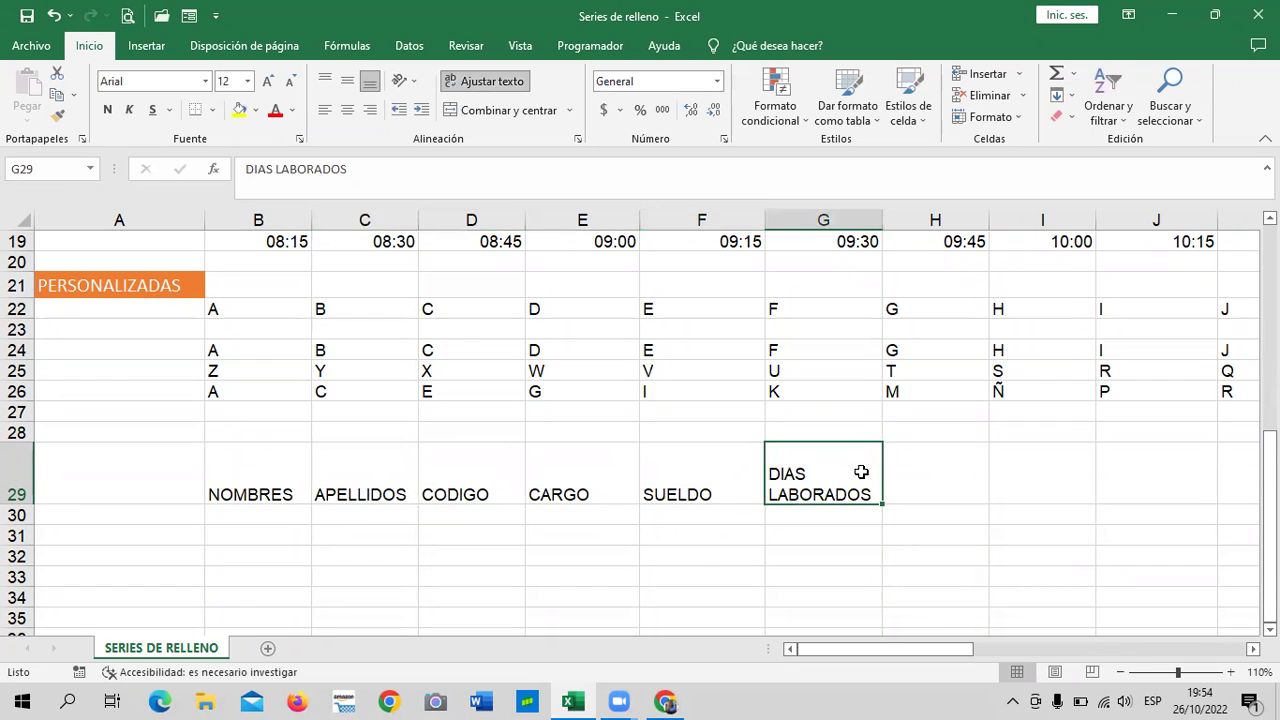
- Add ISSS in H29 and AFP in I29, and begin RENTA in J29
left_click(930, 453)
type("ISS")
key("Tab")
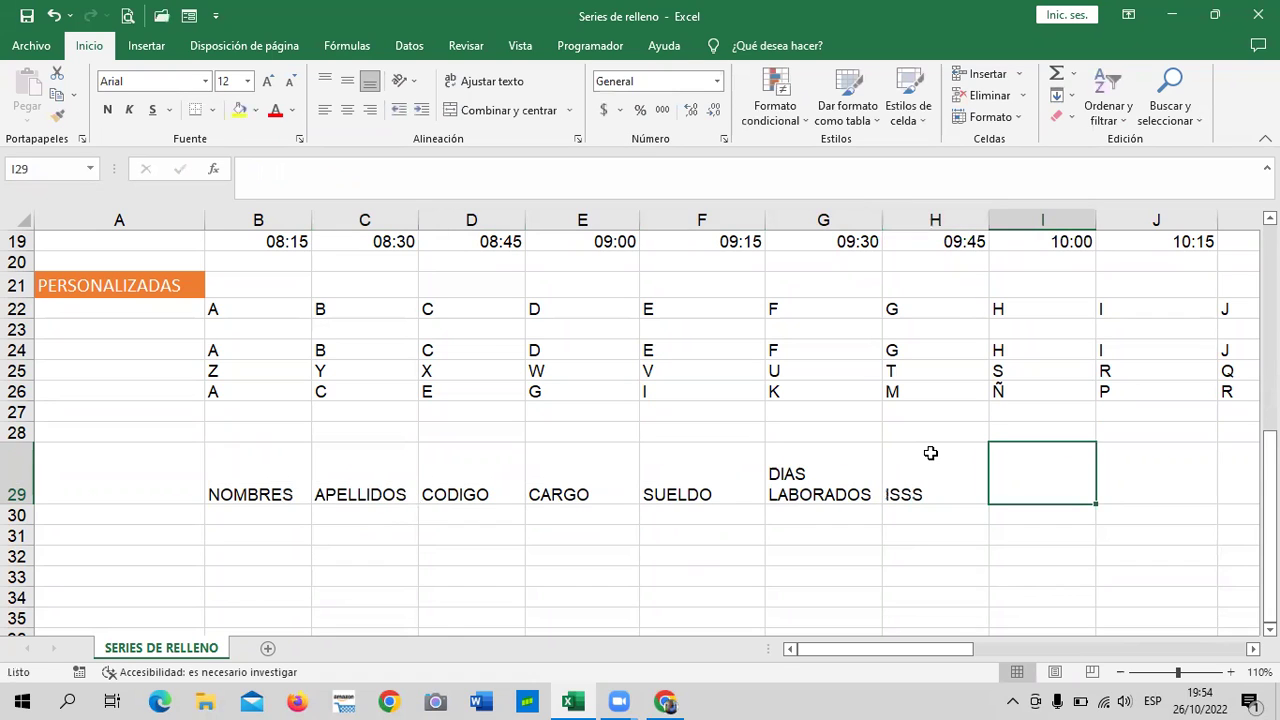
type("AFP")
key("Tab")
type("RENT")
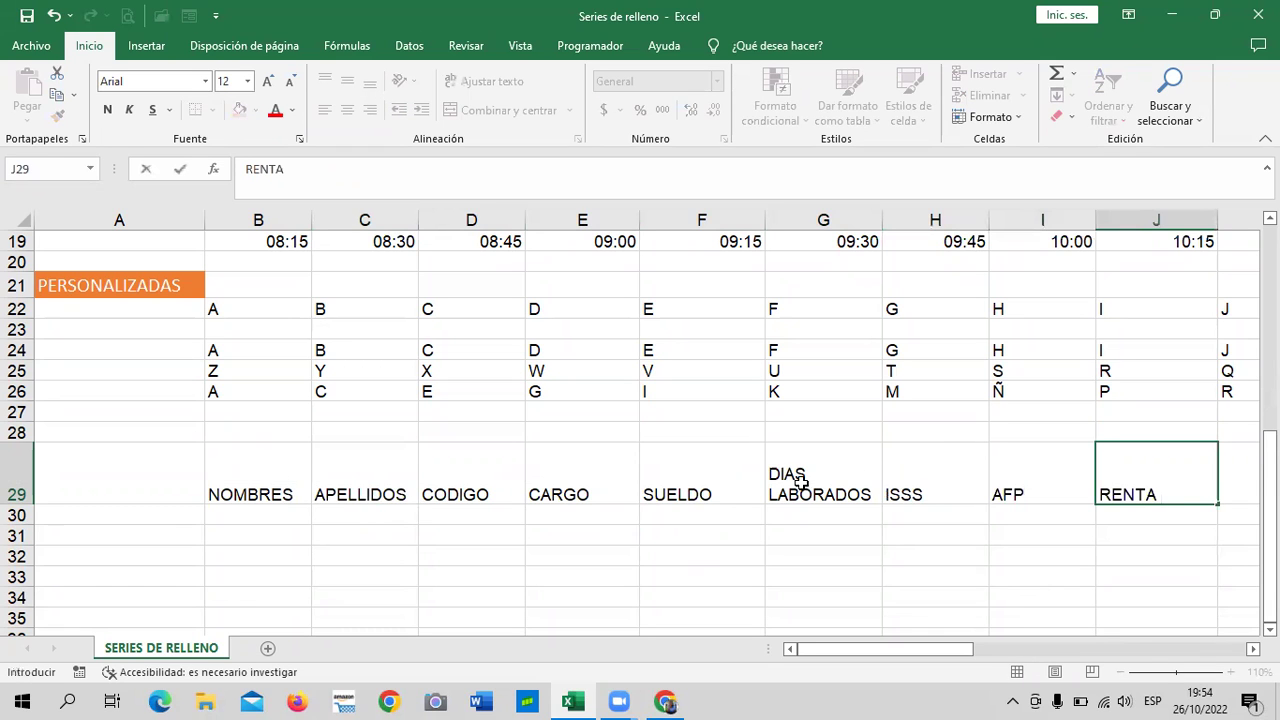
left_click_drag(818, 649, 866, 698)
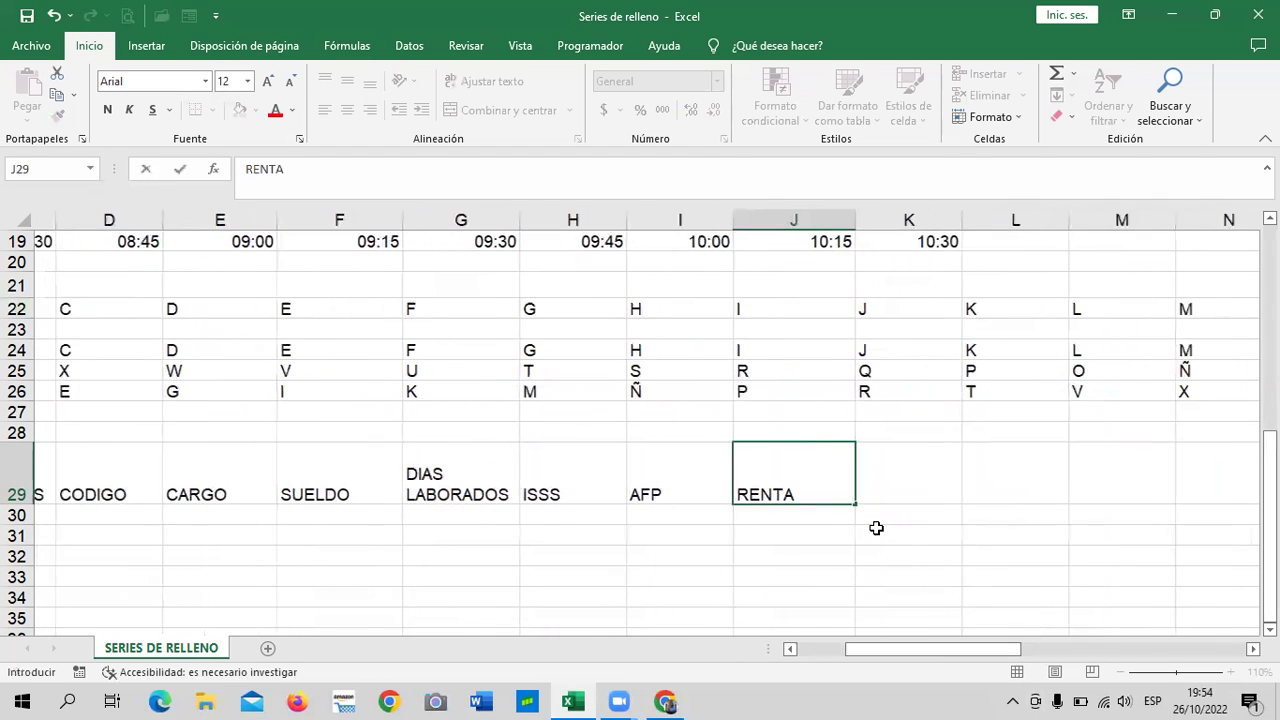
- Confirm RENTA and add TOTAL DE DESCUENTOS in K29, wrapped, centred, with column K widened
key("Tab")
type("TOTAL DE DESCUENTOS")
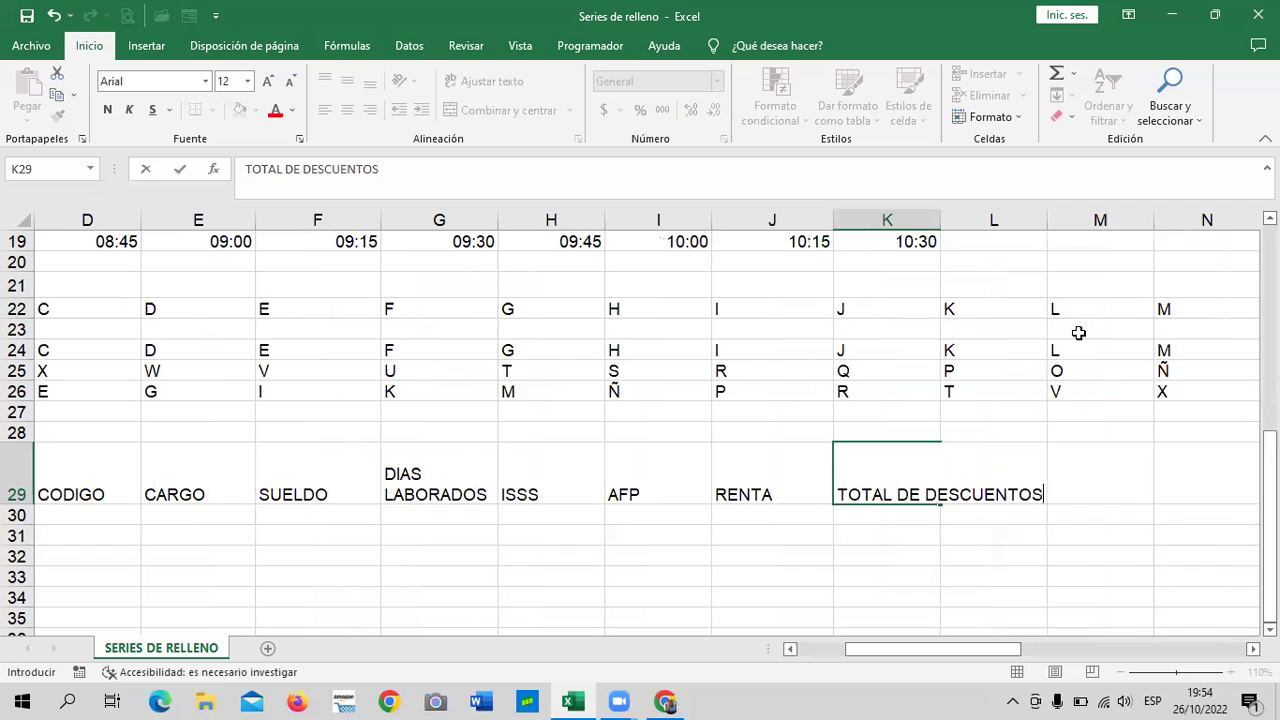
key("ctrl+Return")
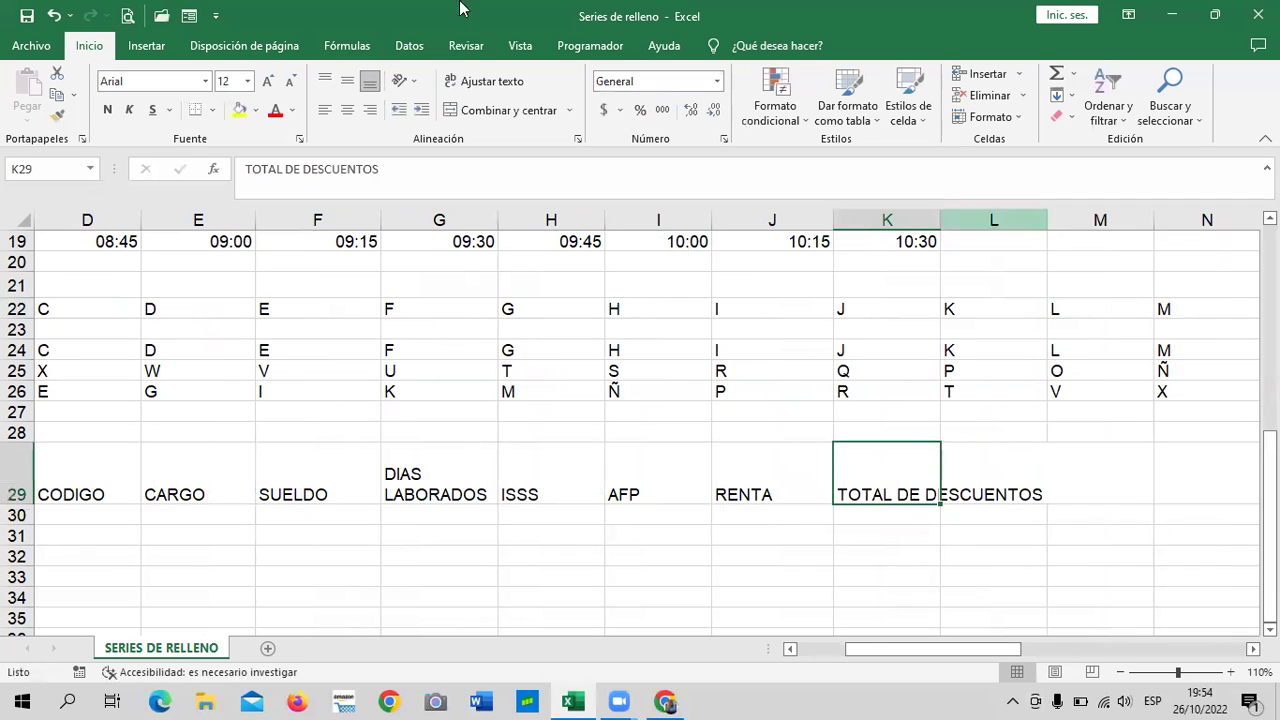
left_click(490, 82)
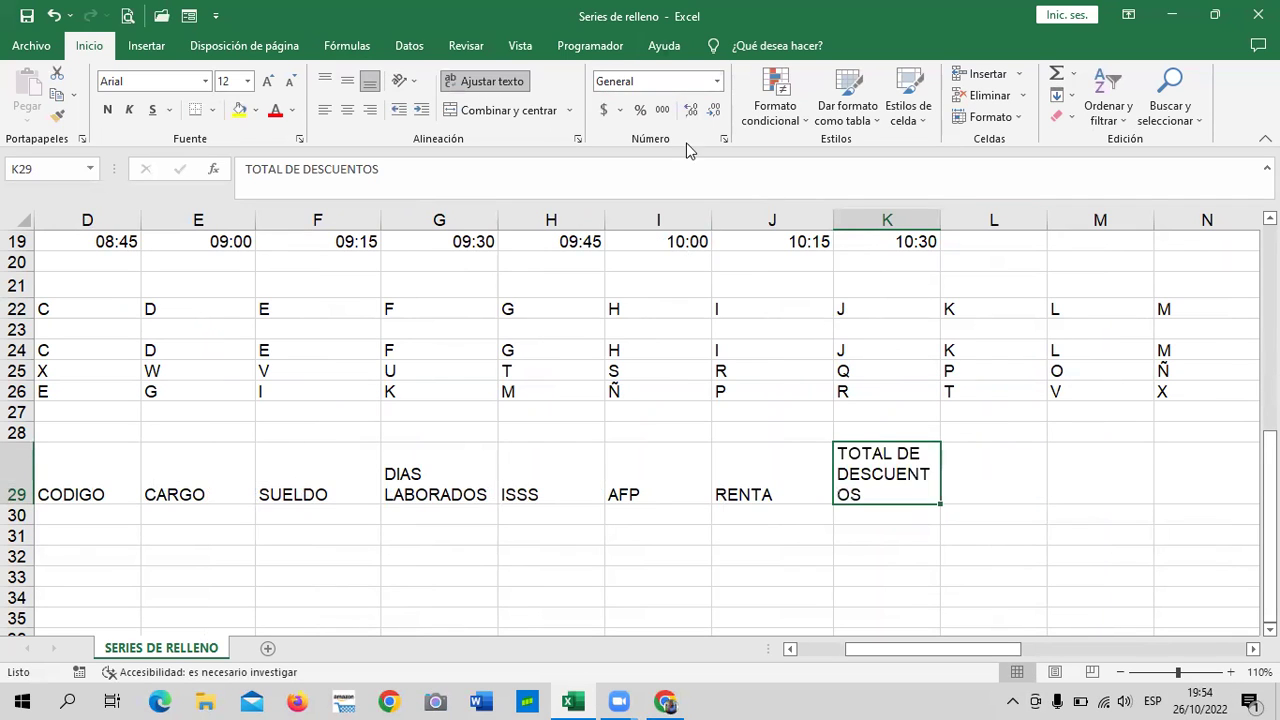
left_click_drag(940, 213, 963, 213)
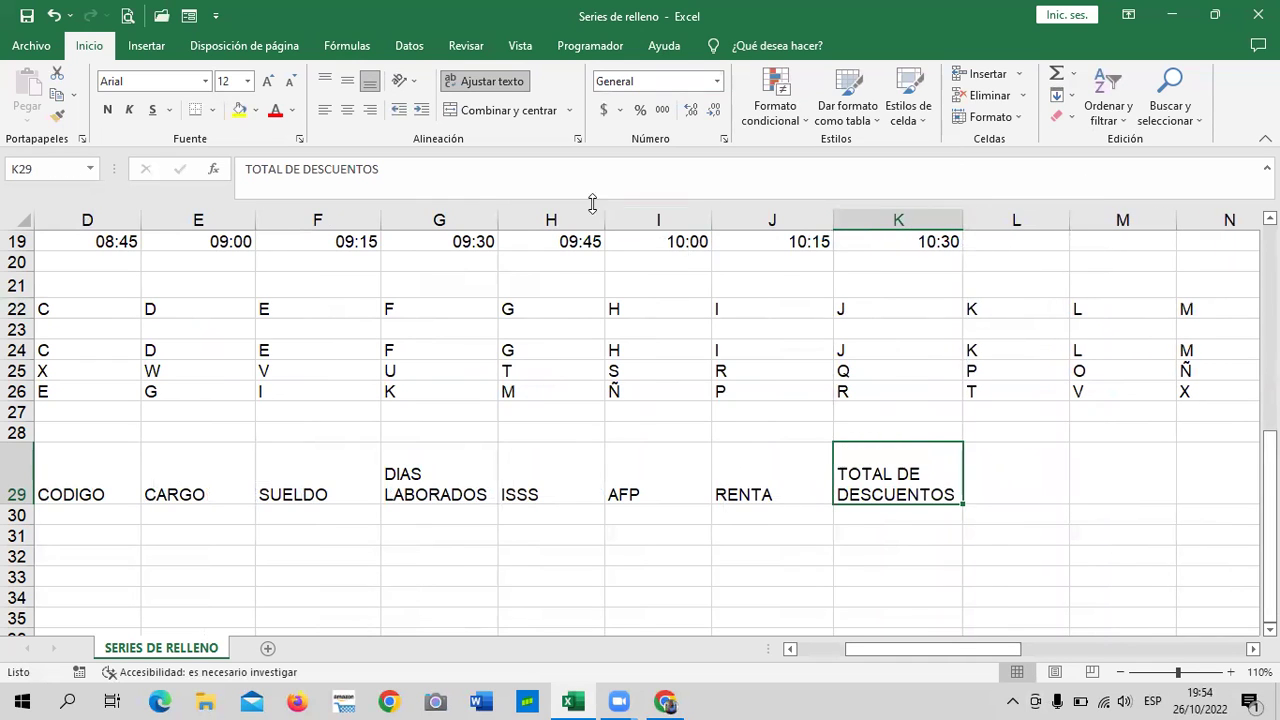
left_click(347, 109)
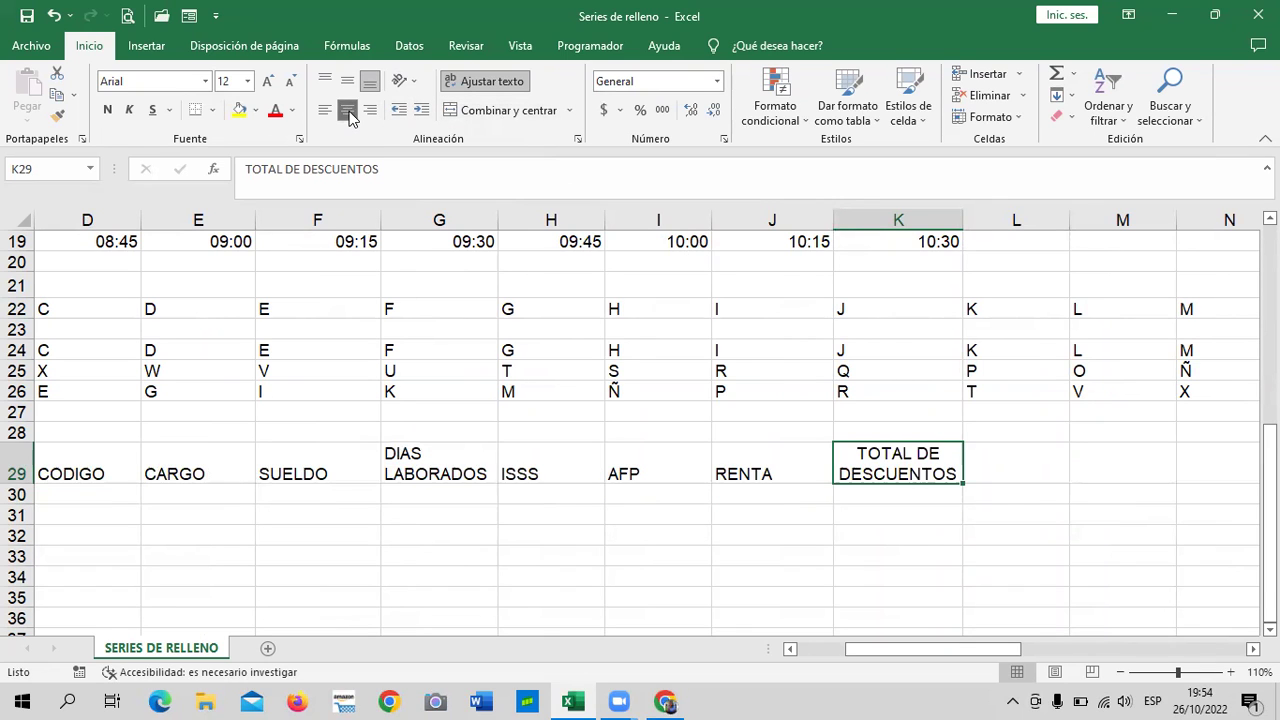
left_click(1021, 574)
- Add TOTAL A PAGAR in L29, wrapped onto two lines and centred
left_click(1020, 460)
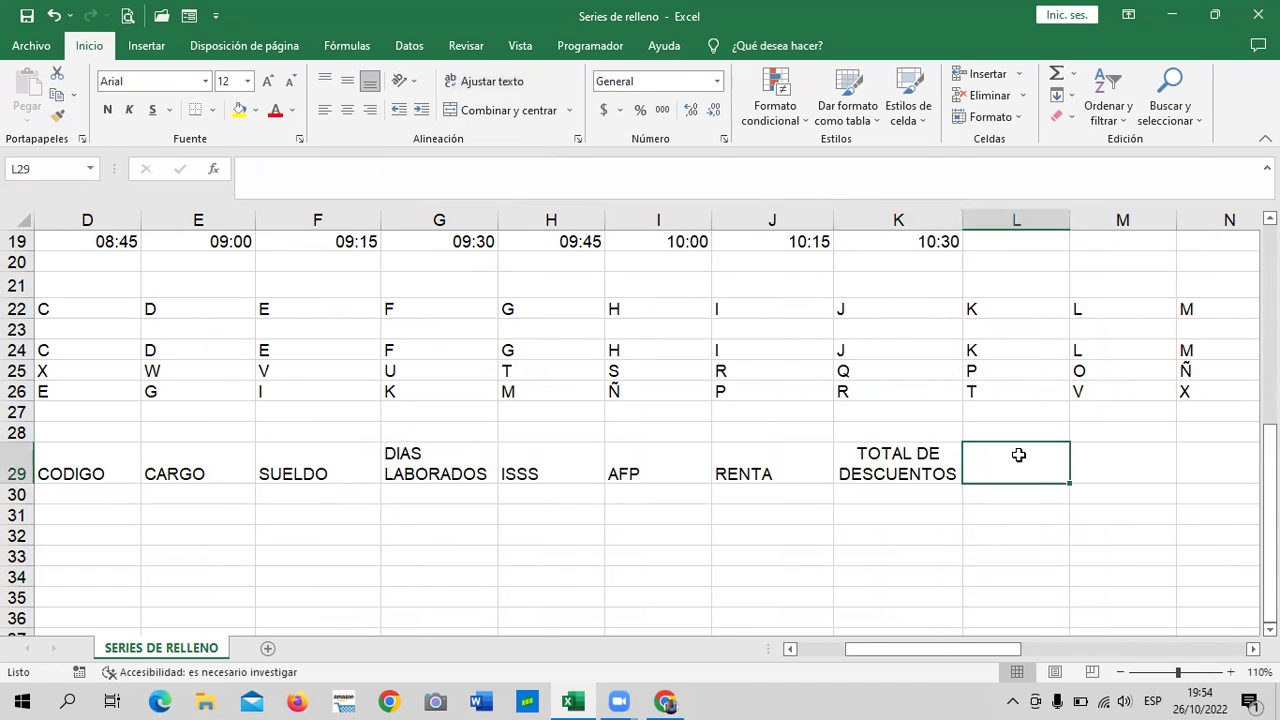
type("TOTAL A")
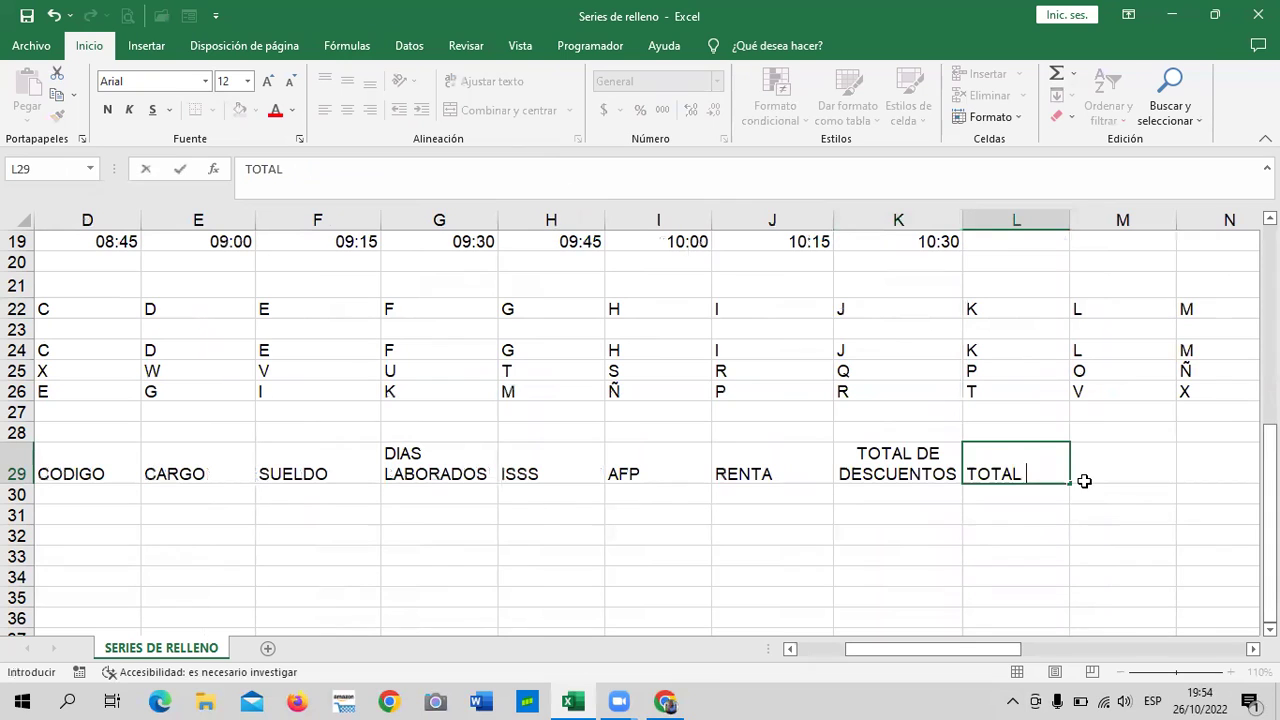
type(" PAGAR")
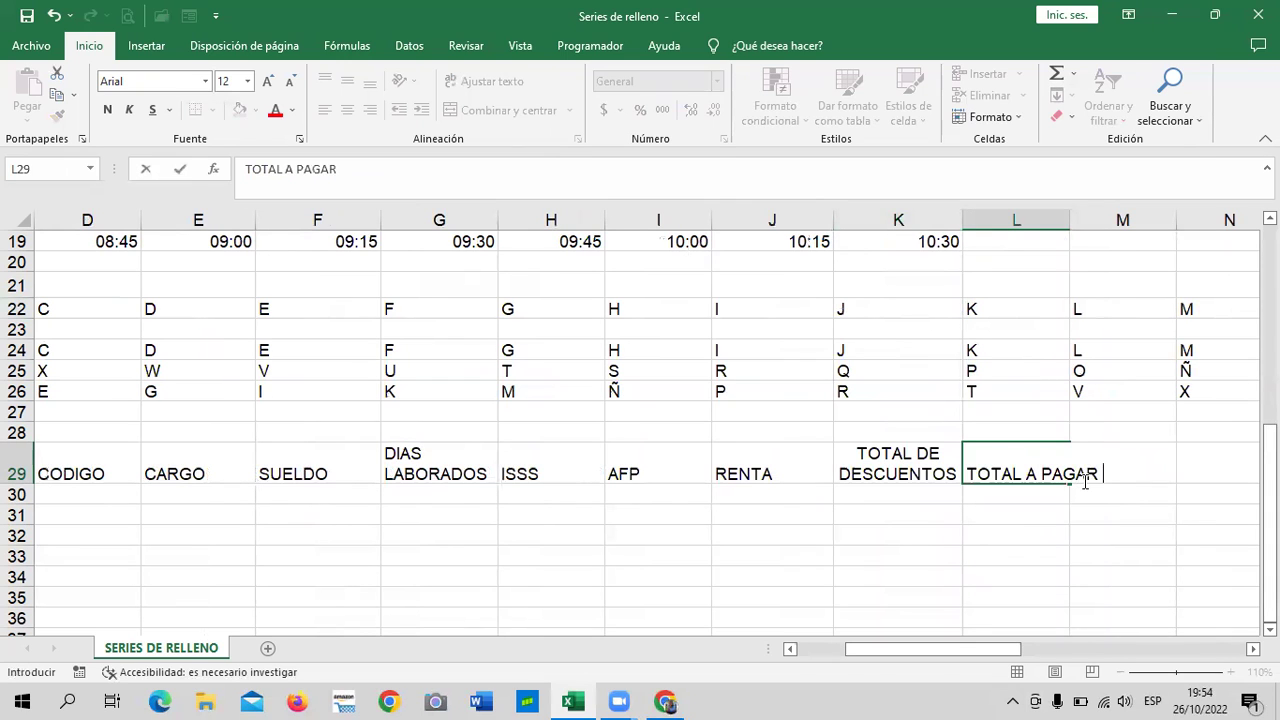
key("Return")
left_click(1030, 470)
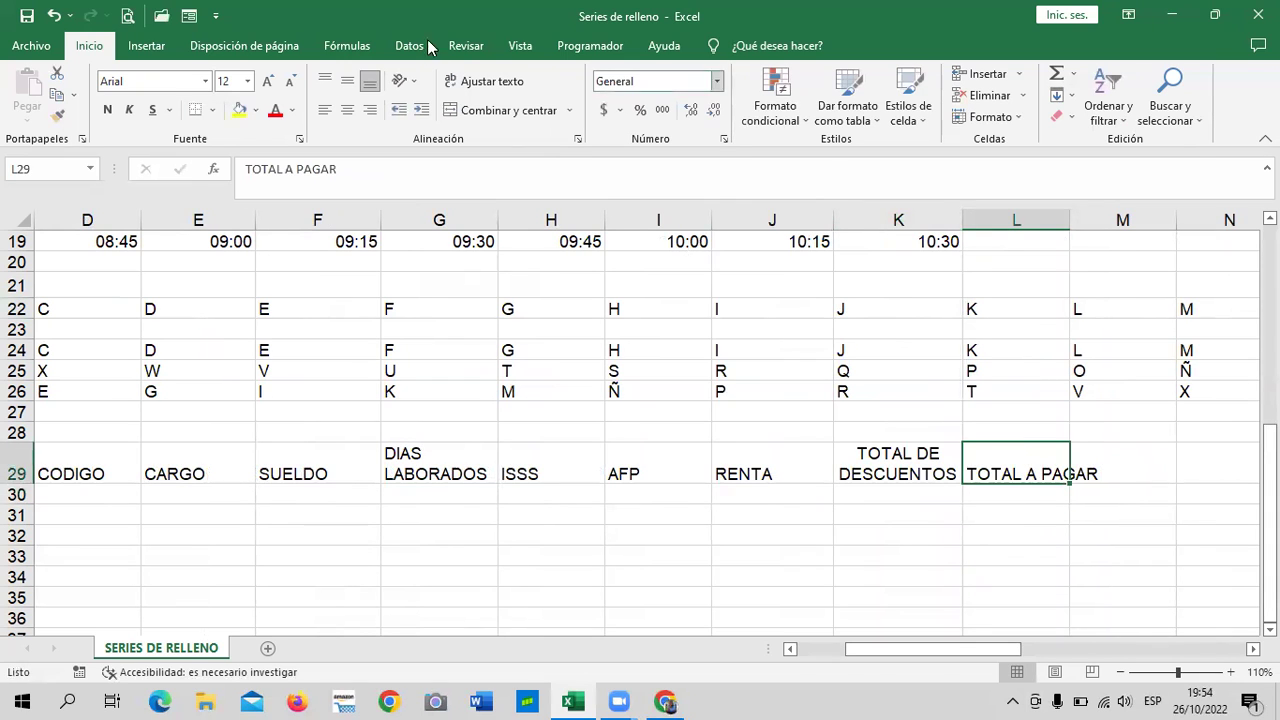
left_click(488, 81)
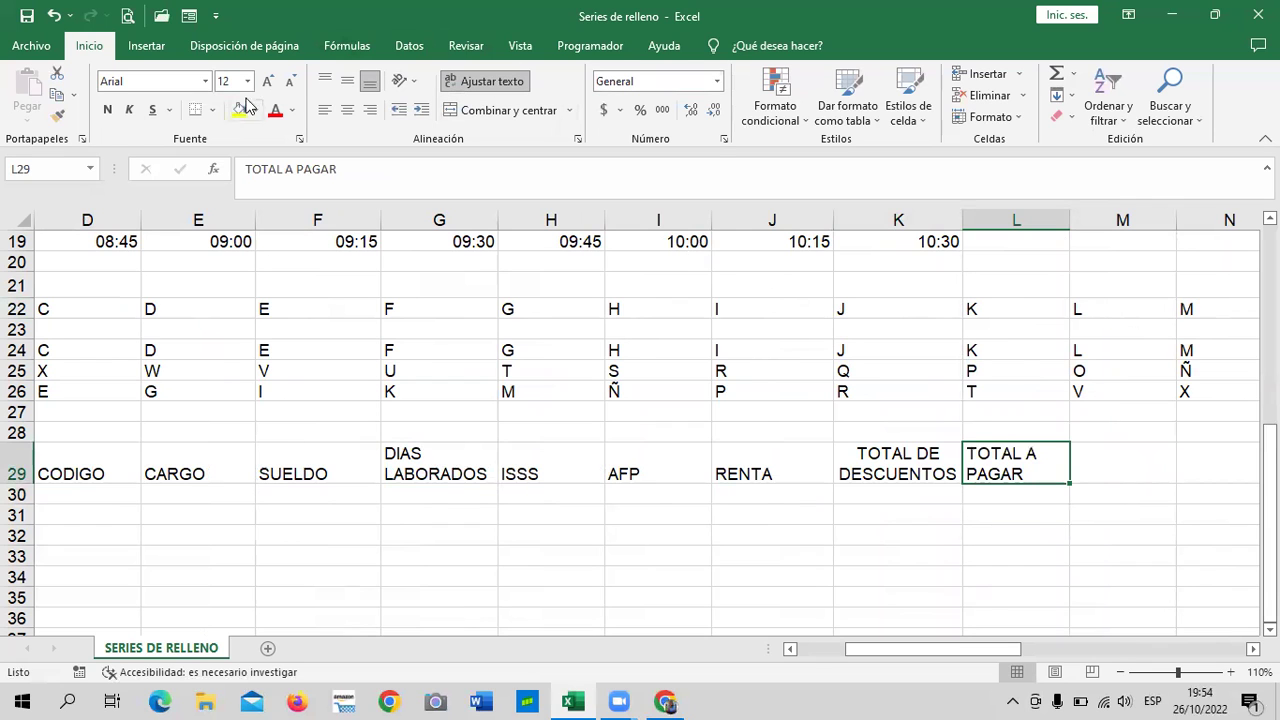
left_click(347, 110)
left_click(1020, 555)
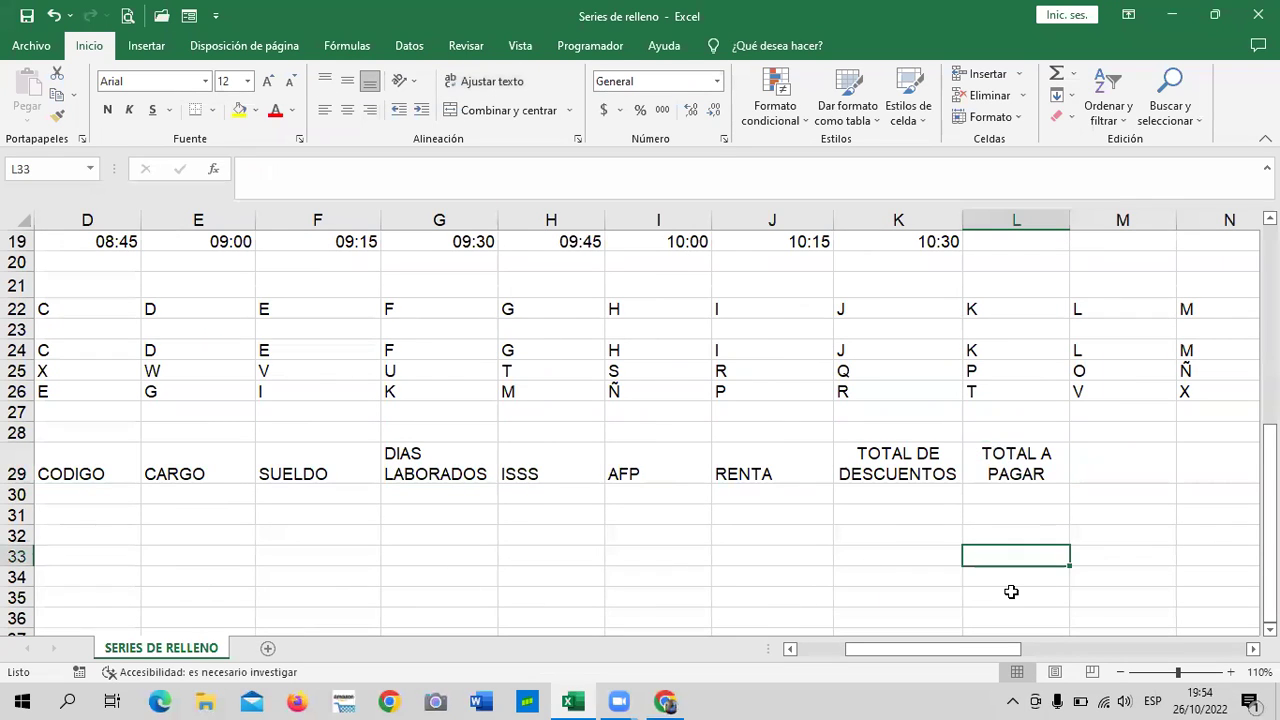
scroll(1011, 592, "left", 3)
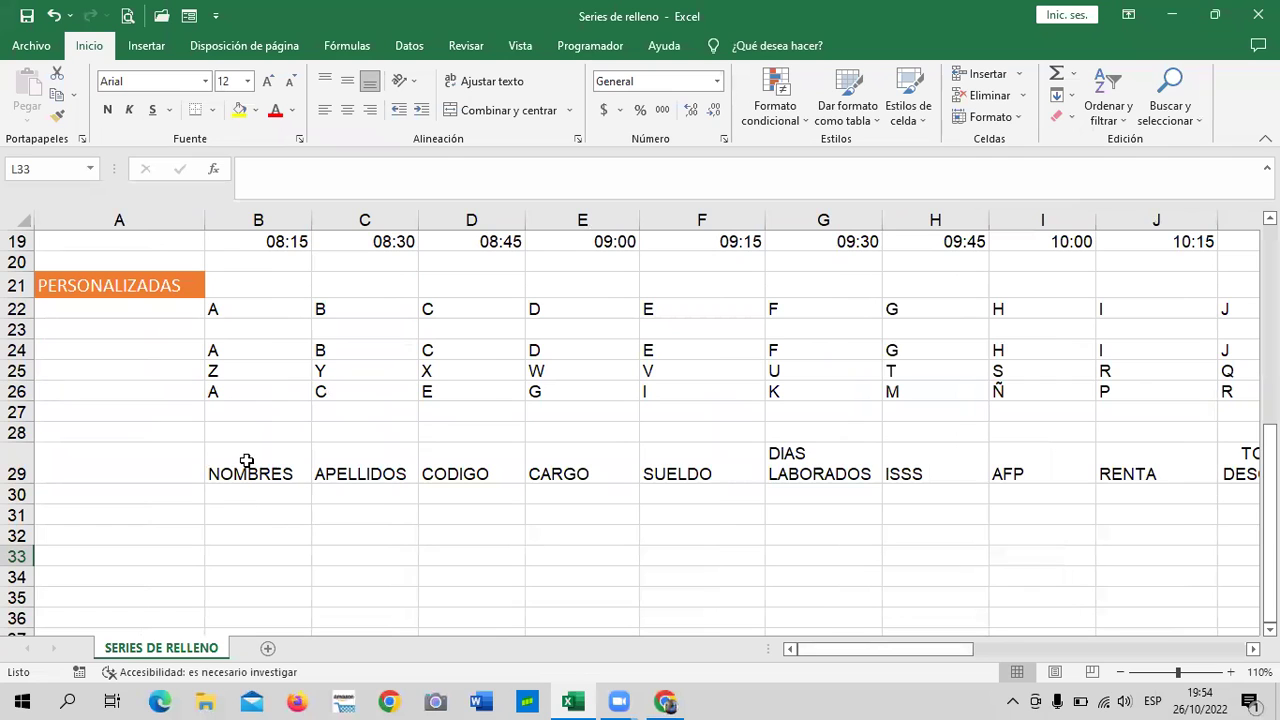
- Select the header row B29:L29
left_click(380, 542)
left_click_drag(258, 460, 1046, 476)
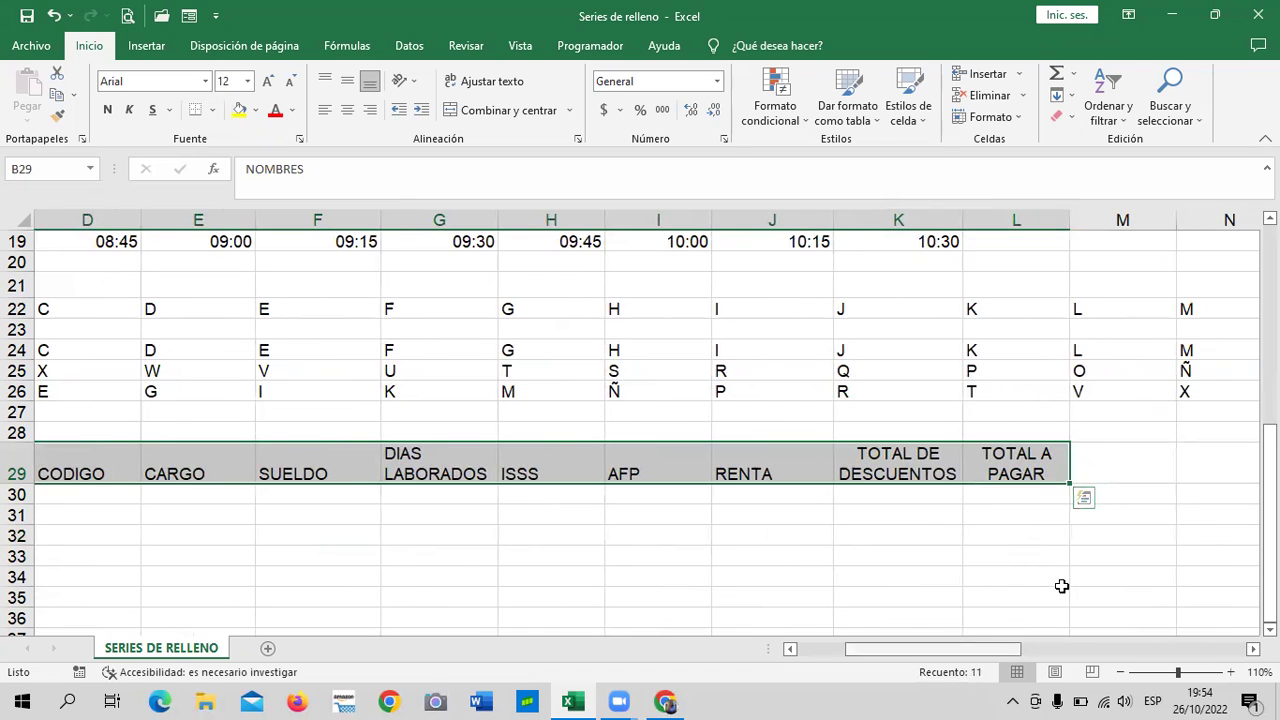
scroll(1062, 586, "left", 2)
scroll(1062, 586, "left", 1)
scroll(1062, 586, "right", 3)
scroll(1062, 586, "left", 3)
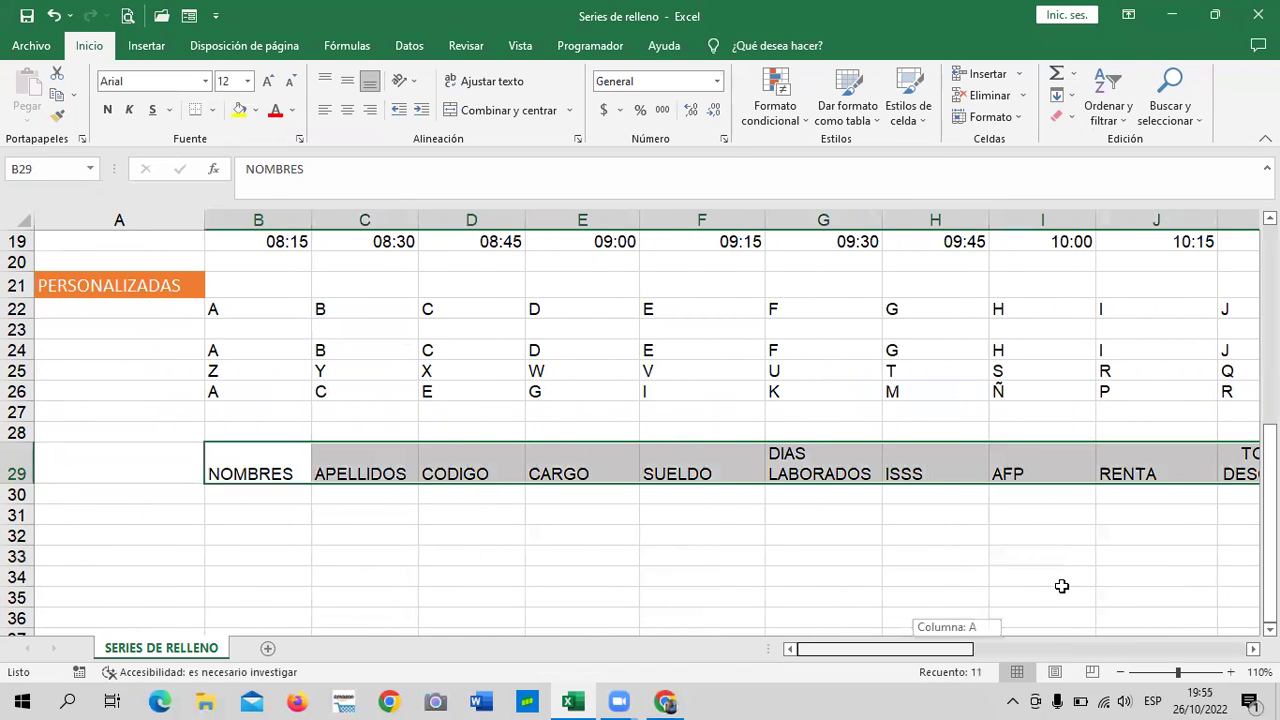
left_click(848, 560)
left_click_drag(250, 470, 1160, 478)
scroll(1150, 468, "right", 1)
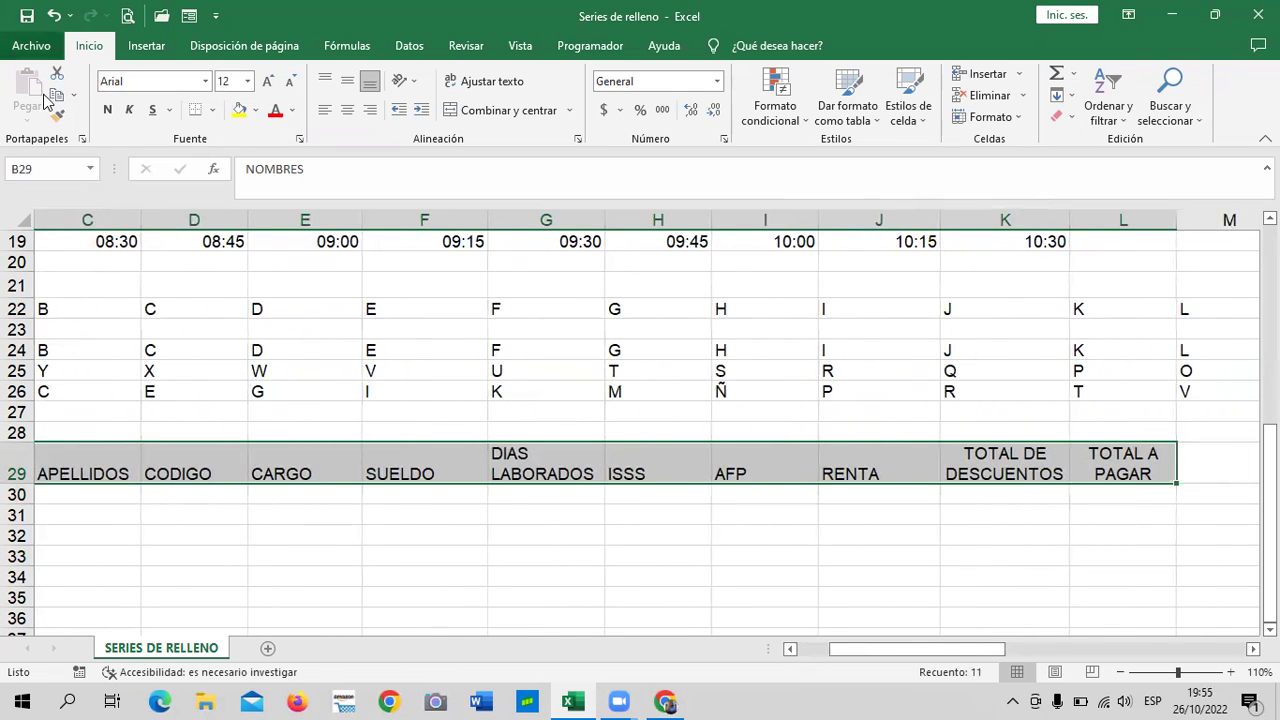
- Open Modificar listas personalizadas from Options > Avanzadas, showing import range $B$29:$L$29
left_click(30, 48)
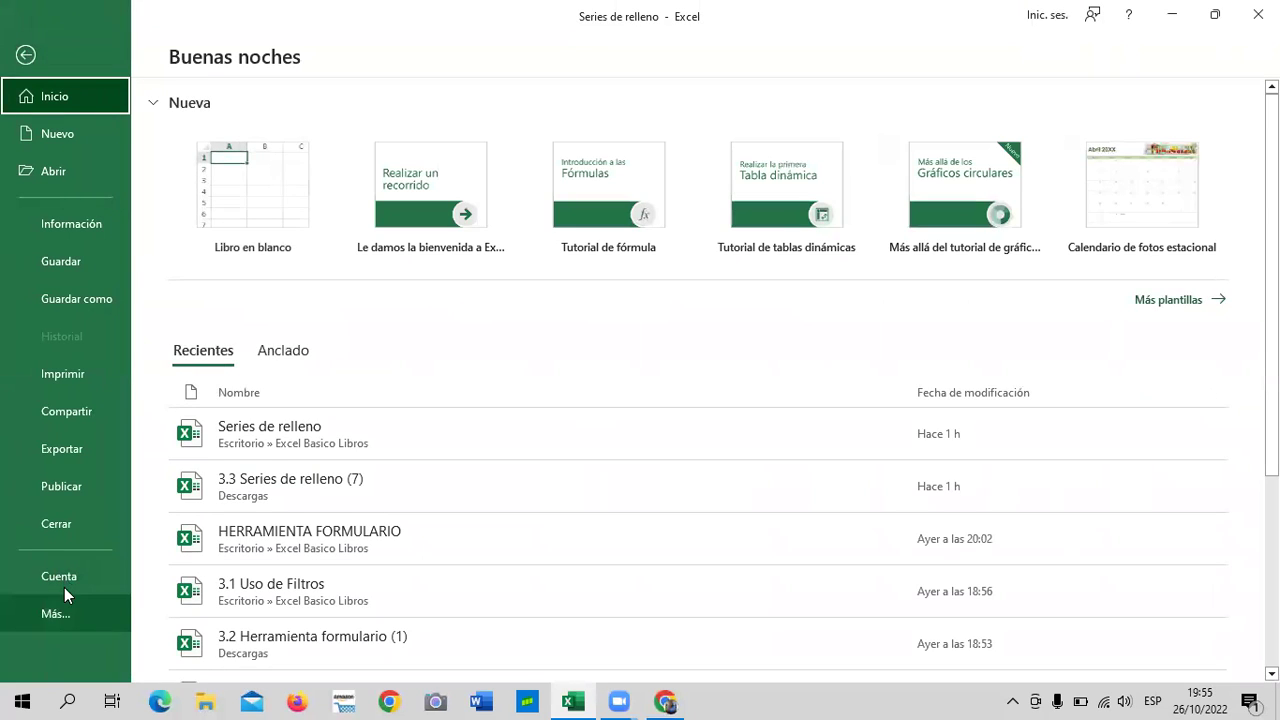
left_click(64, 590)
left_click(178, 652)
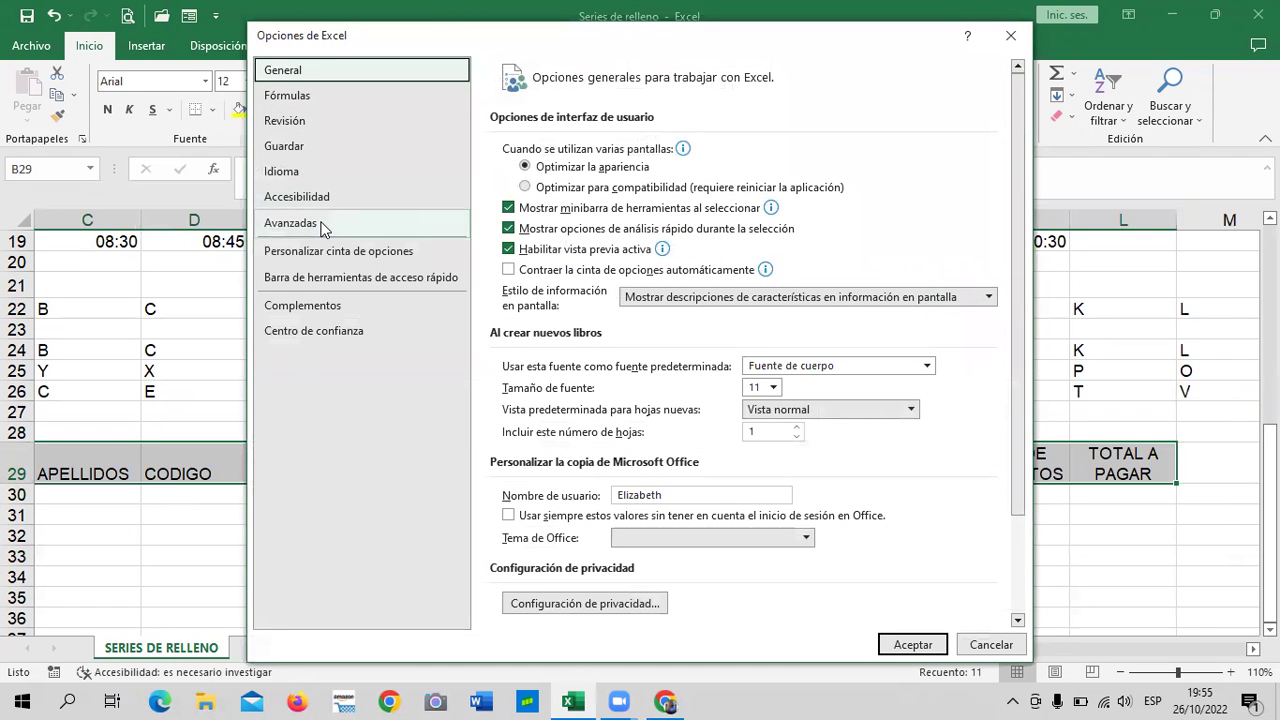
left_click(320, 226)
left_click_drag(1018, 137, 1018, 585)
left_click(935, 194)
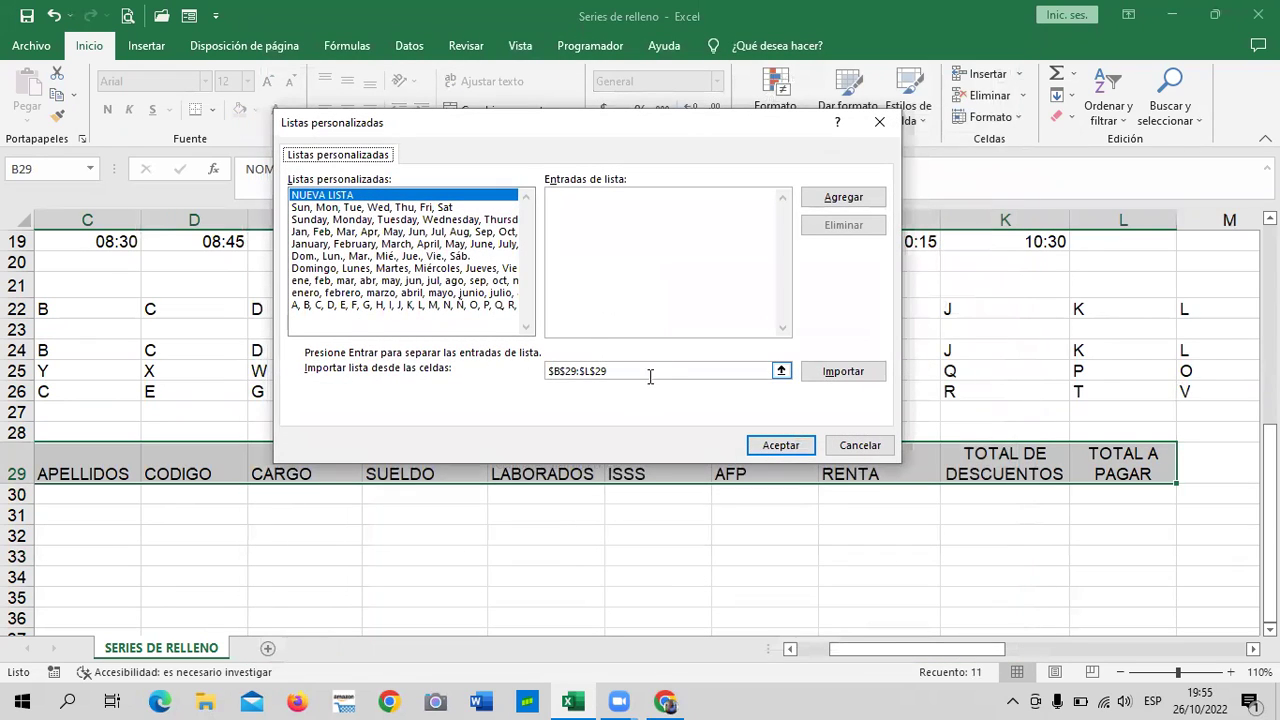
- Import $B$29:$L$29 (NOMBRES through TOTAL A PAGAR) as a custom list and close Excel Options
left_click(650, 370)
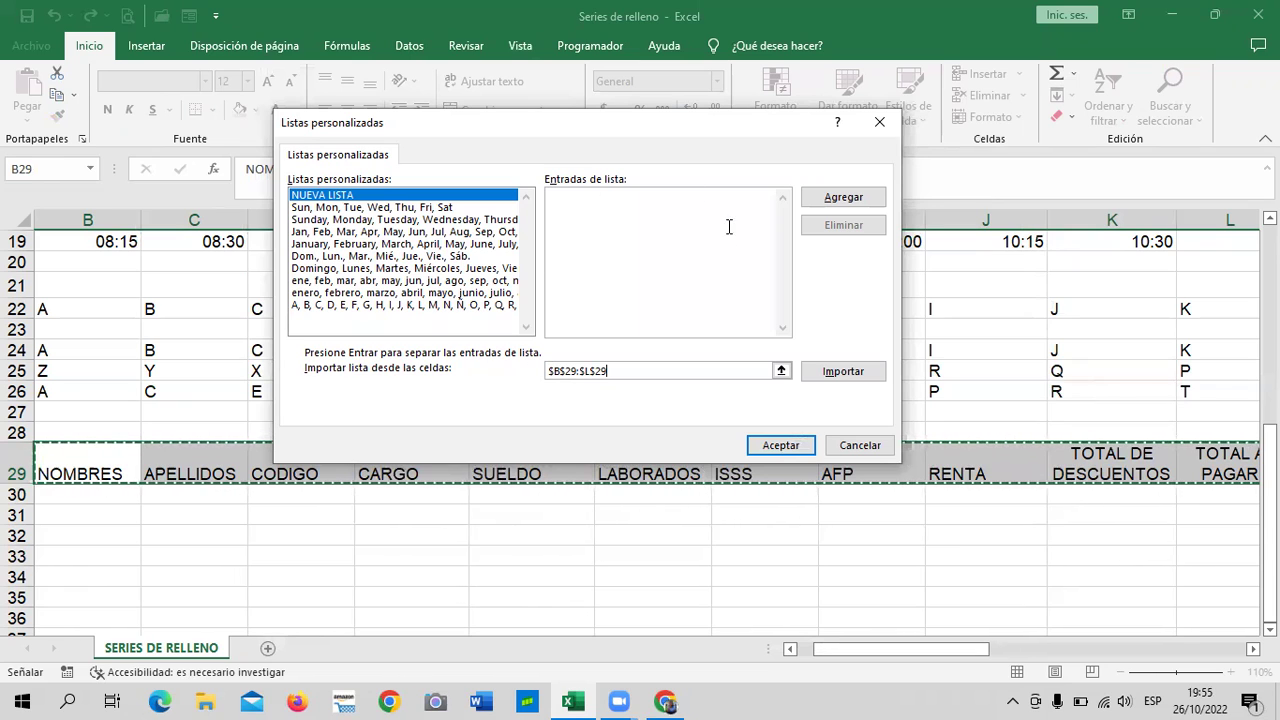
left_click(843, 372)
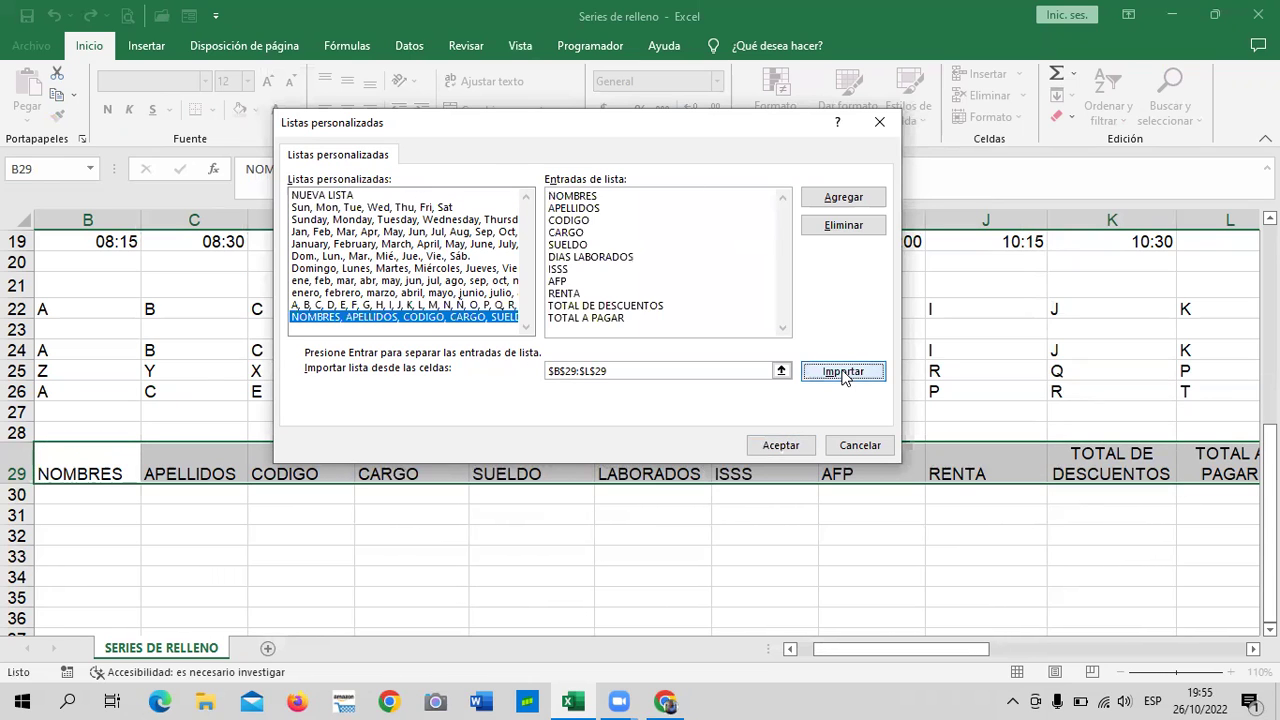
left_click(552, 208)
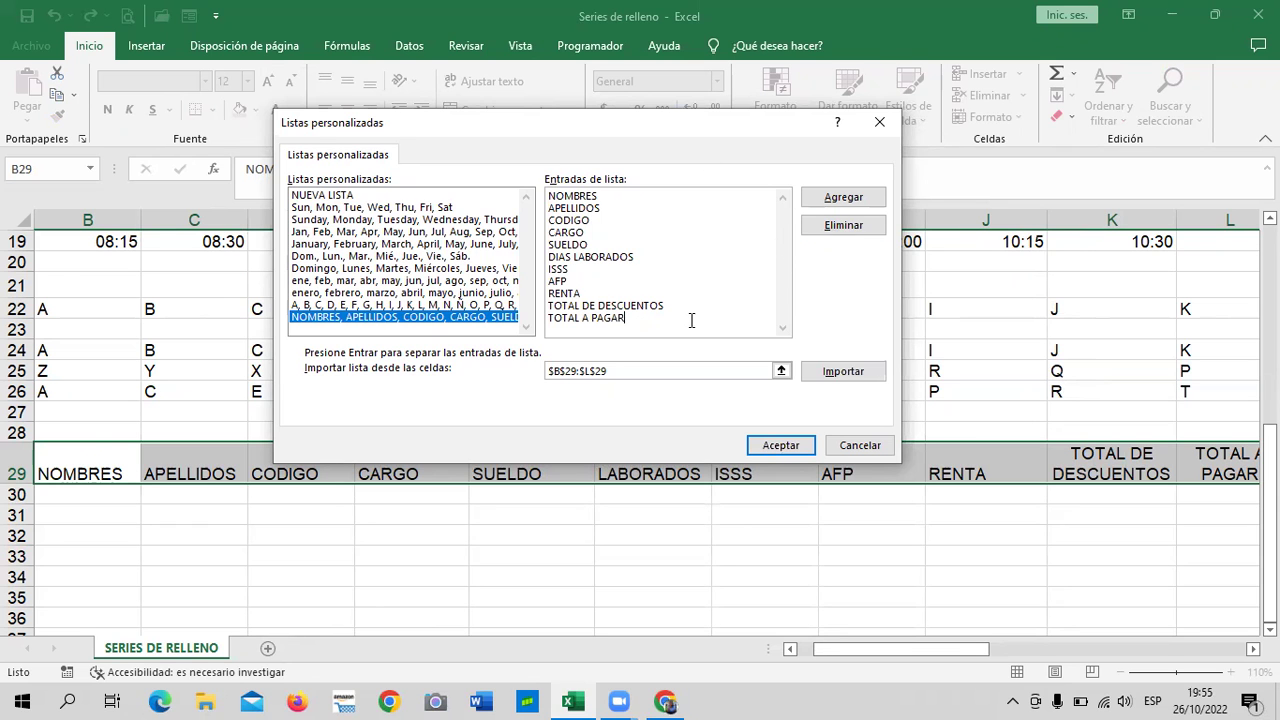
left_click(774, 445)
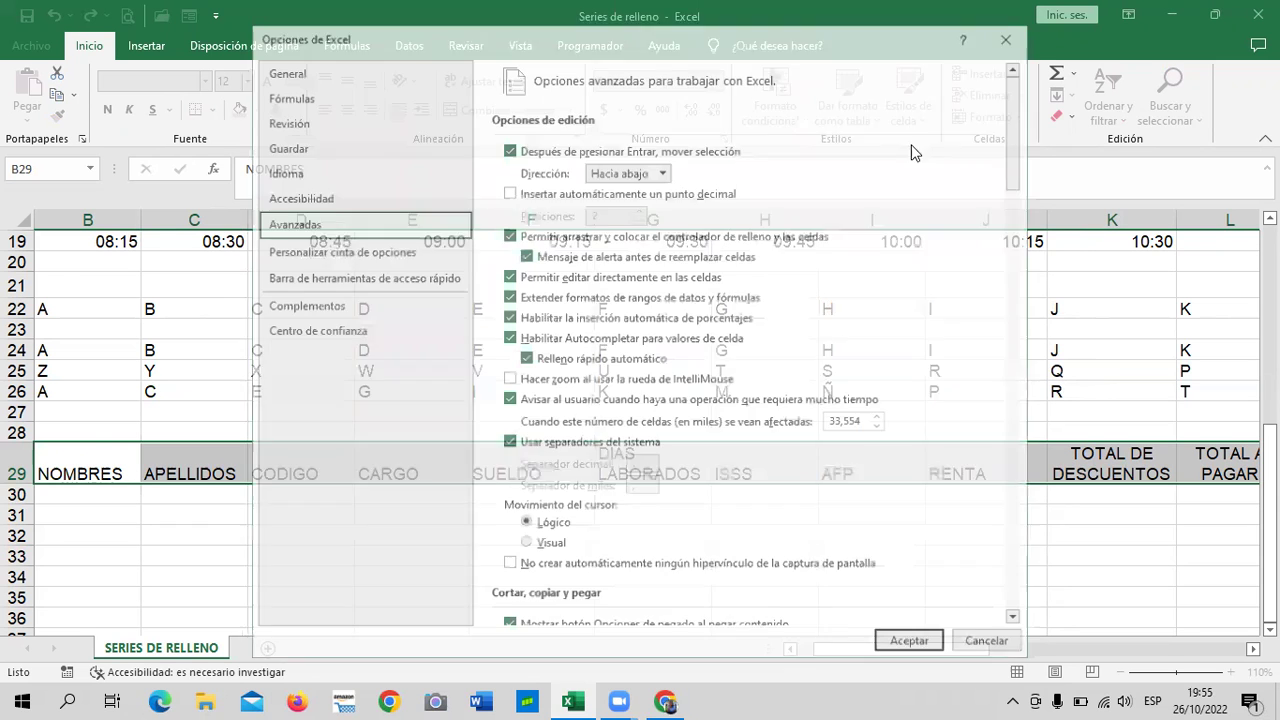
key("Return")
- Select B29:L29 and clear the NOMBRES–TOTAL A PAGAR headings, leaving row 29 empty
left_click(853, 563)
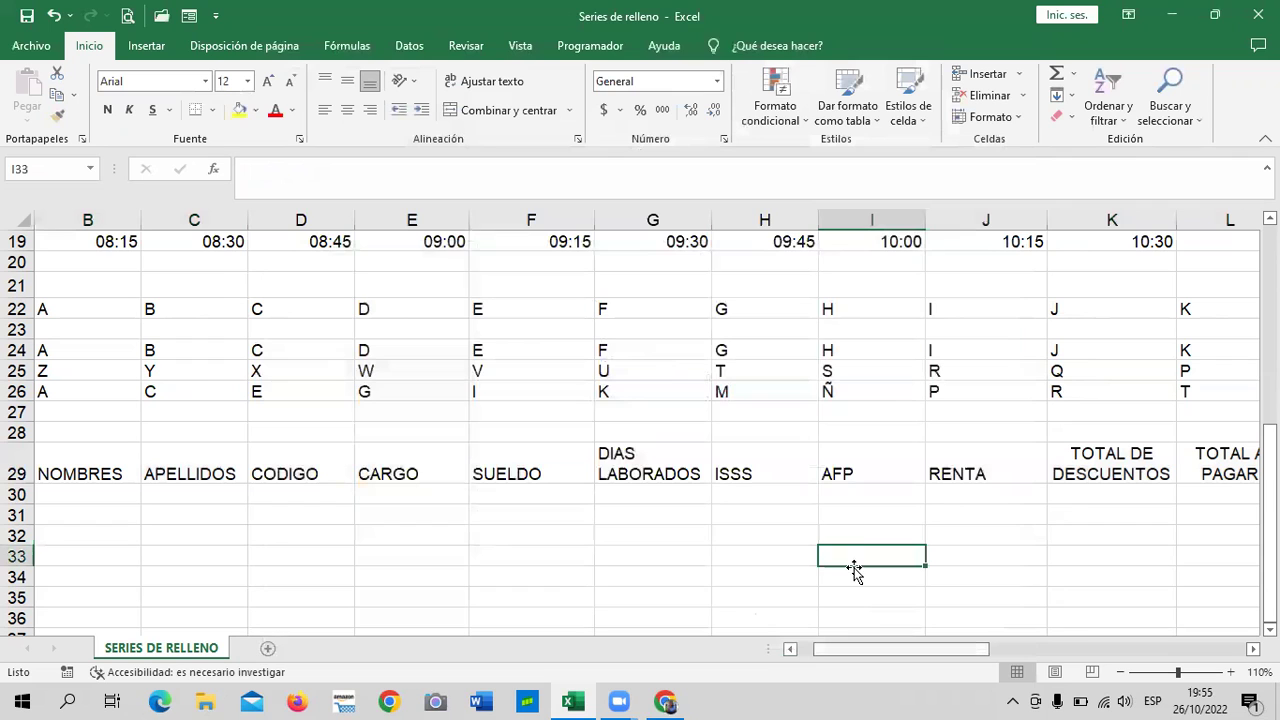
left_click(1130, 533)
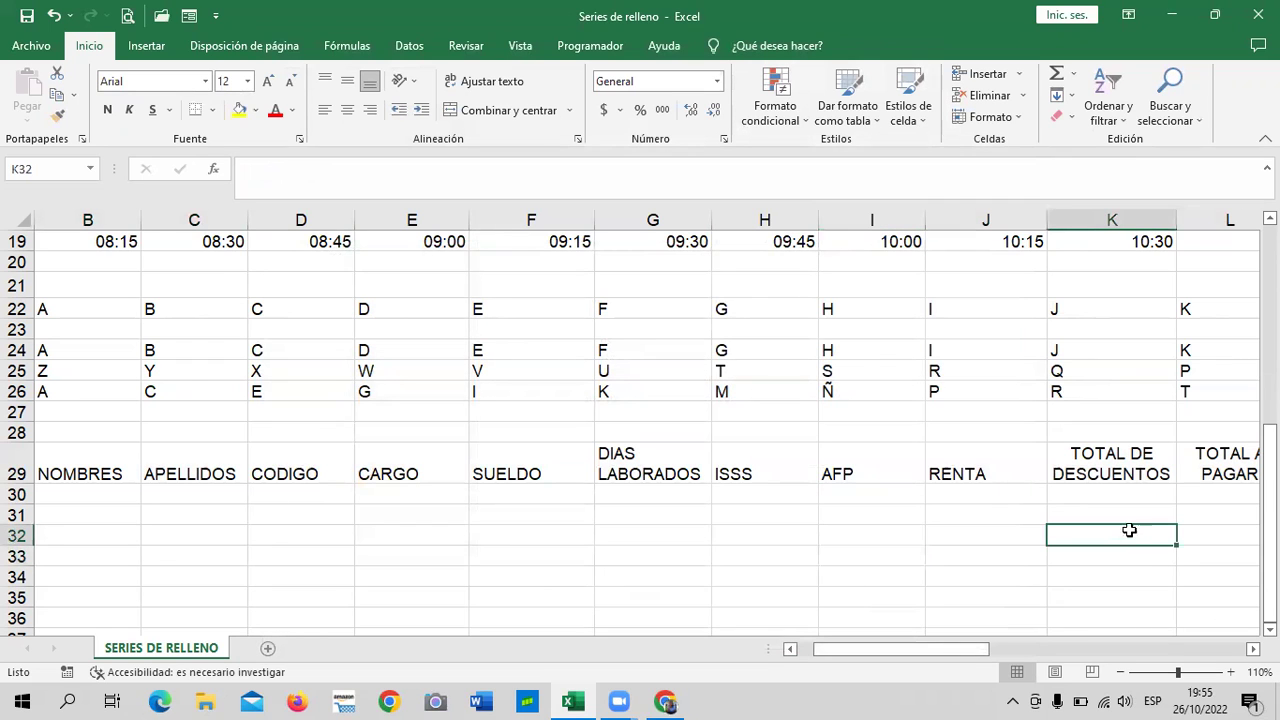
left_click_drag(985, 649, 969, 652)
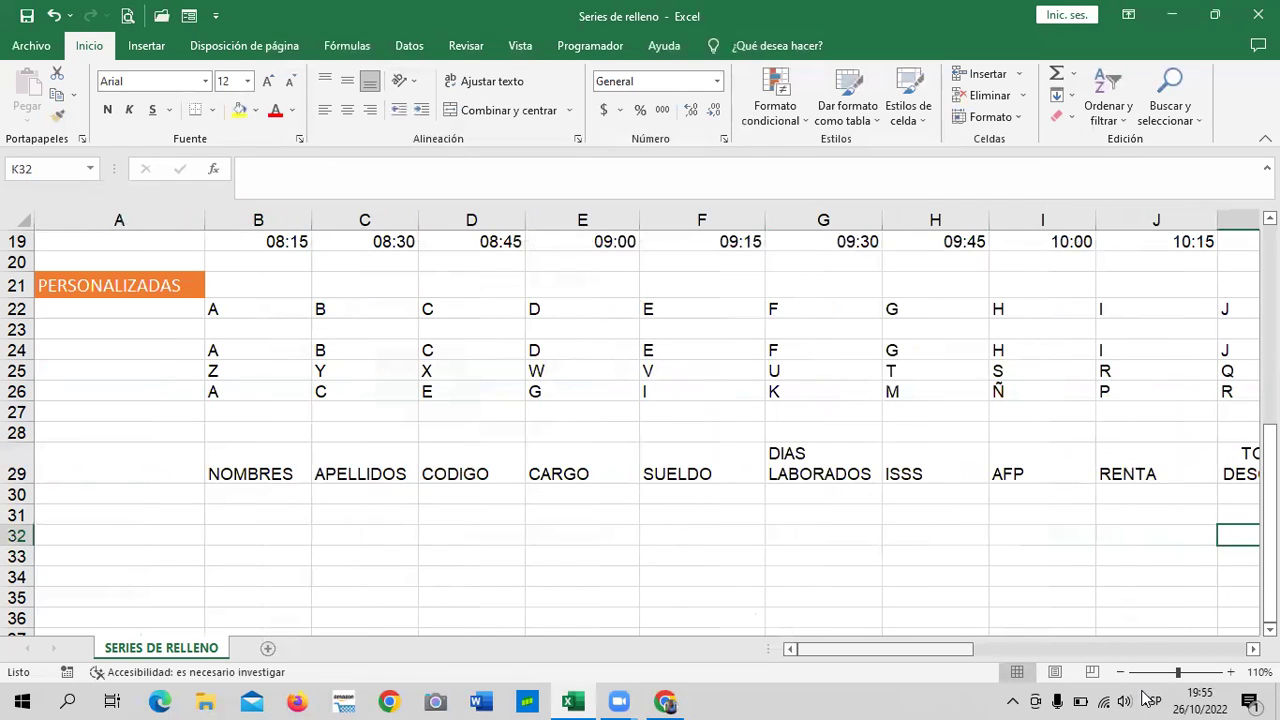
left_click(283, 531)
mouse_move(280, 463)
left_mouse_down()
mouse_move(1022, 452)
mouse_move(980, 488)
left_mouse_up()
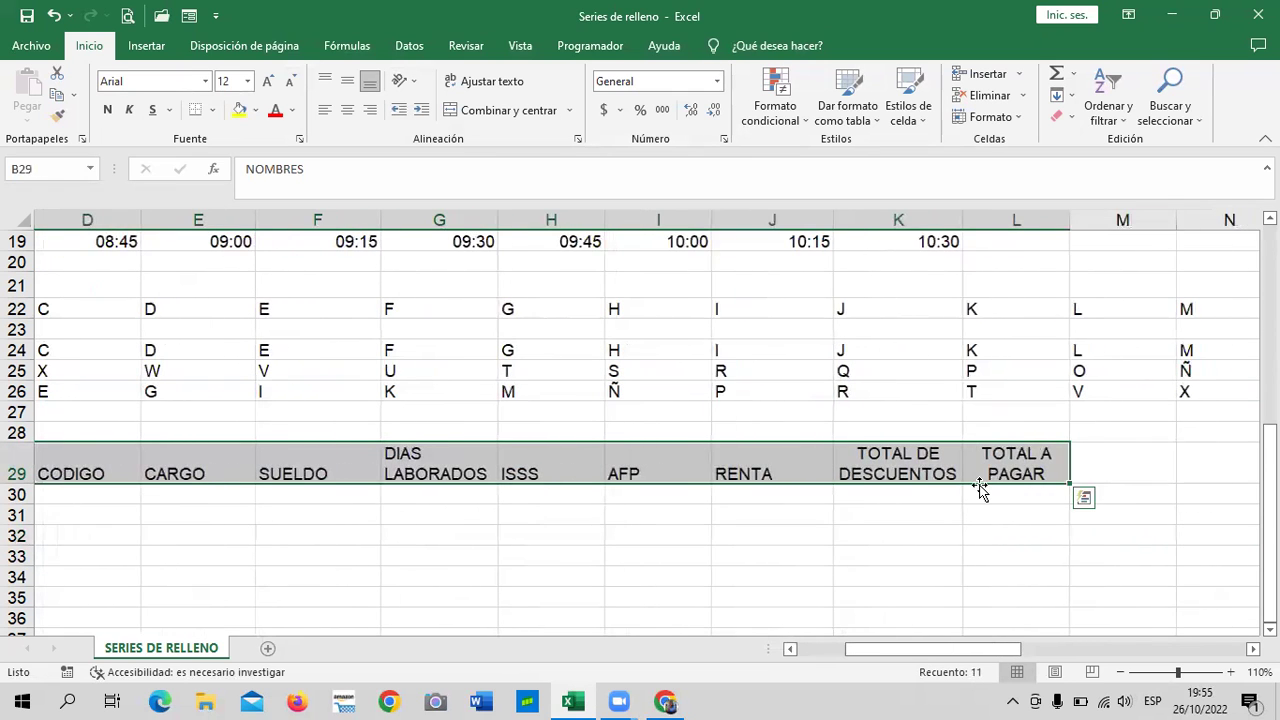
key("ctrl+z")
left_click(829, 563)
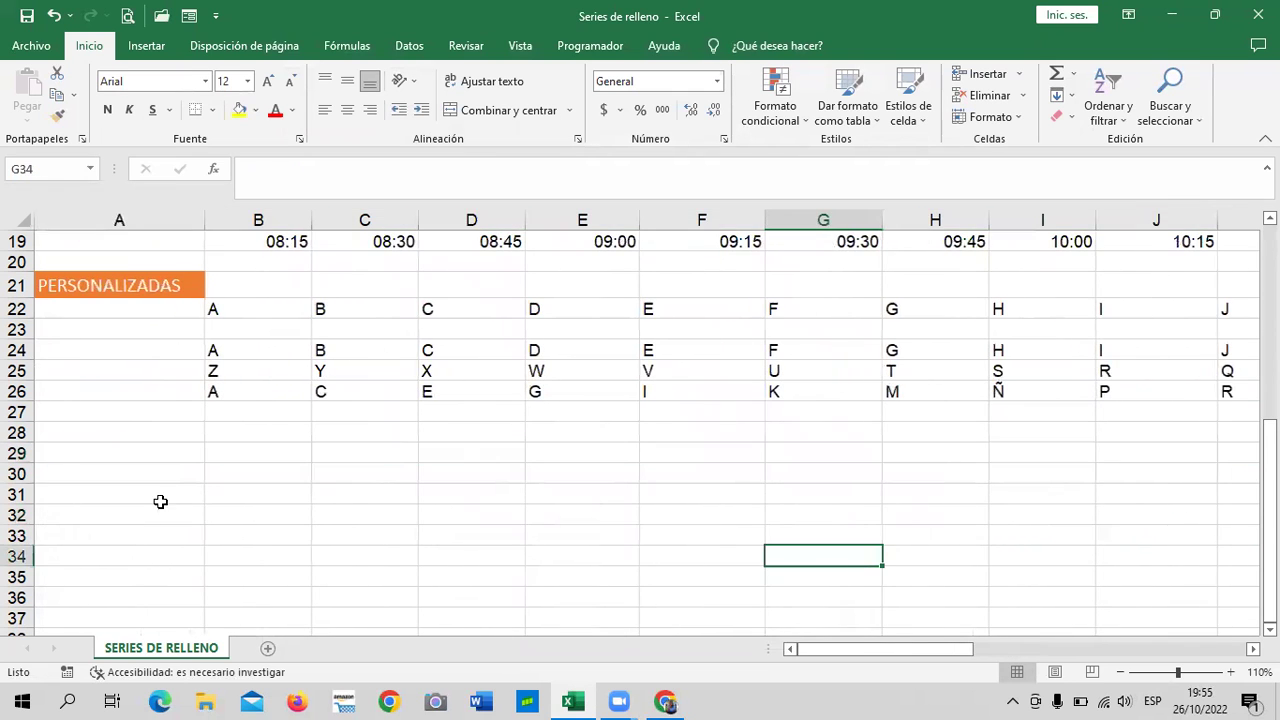
left_click(275, 456)
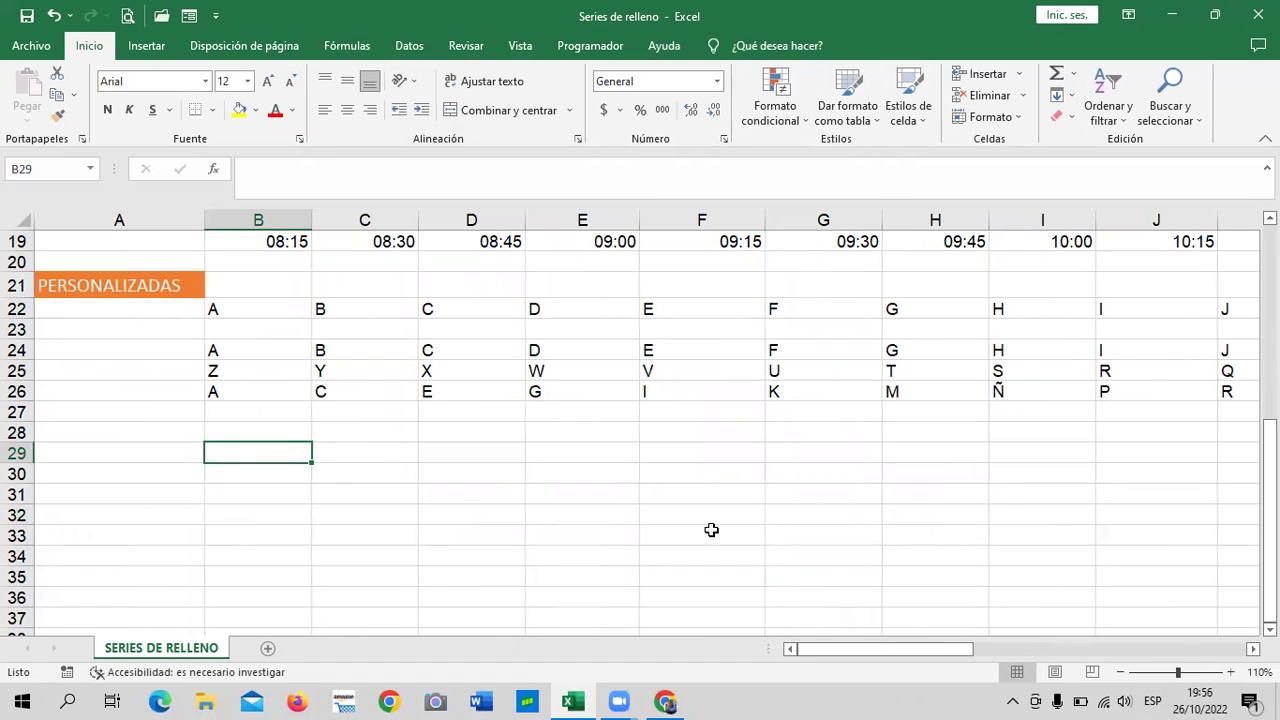
- Type NOMBRES in B29 and drag-fill the custom list rightward along row 29 toward L29
type("NOMBRES")
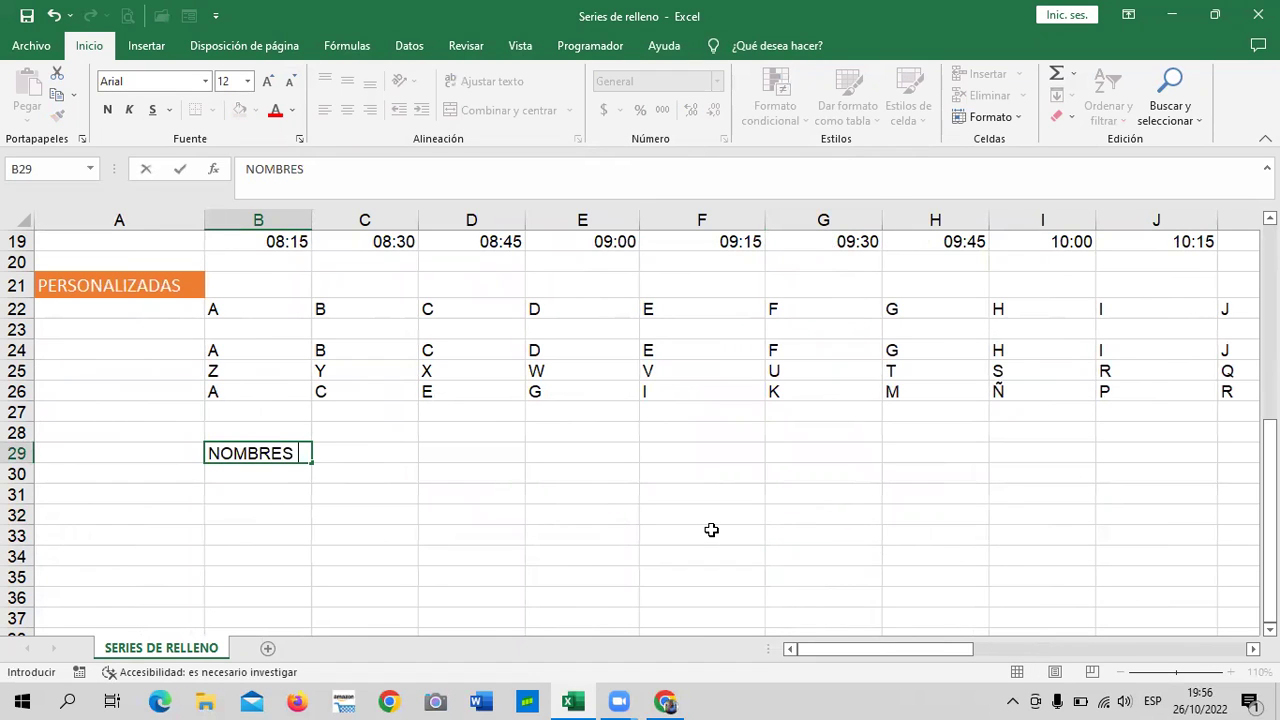
left_click(510, 497)
left_click_drag(312, 462, 720, 469)
left_click_drag(800, 462, 961, 460)
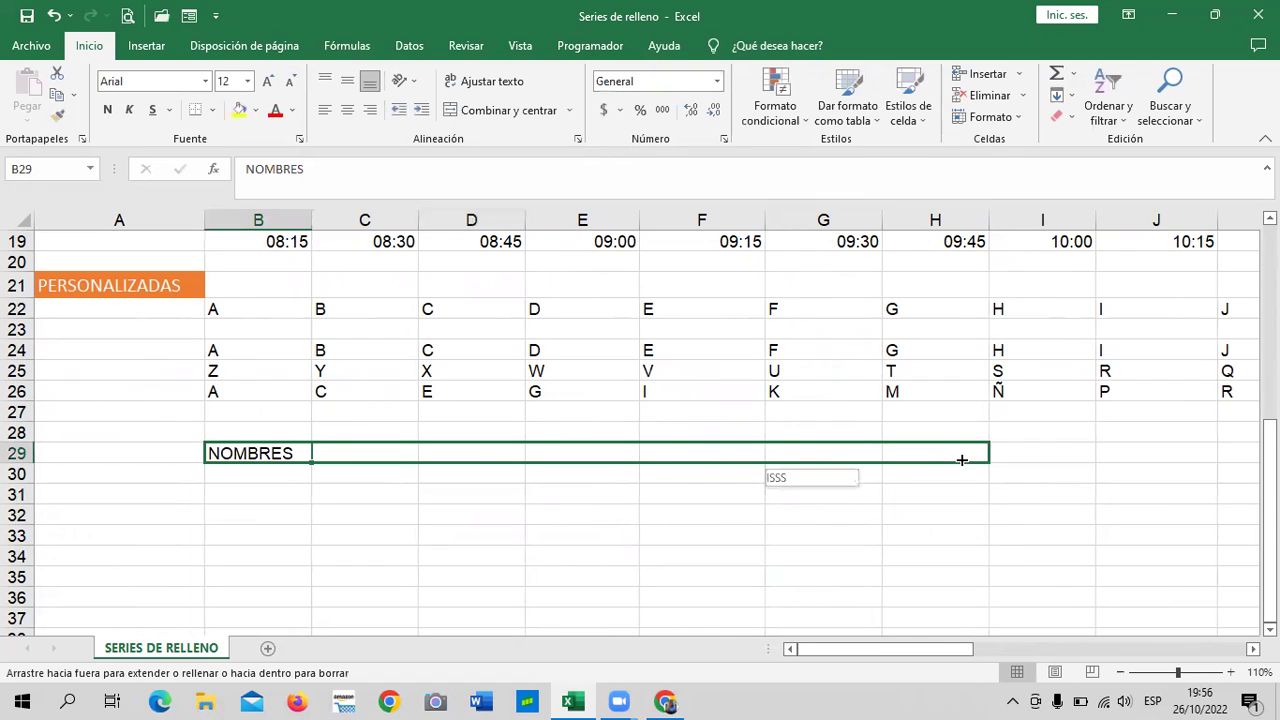
mouse_move(1042, 460)
left_mouse_down()
mouse_move(1186, 460)
mouse_move(713, 453)
left_mouse_up()
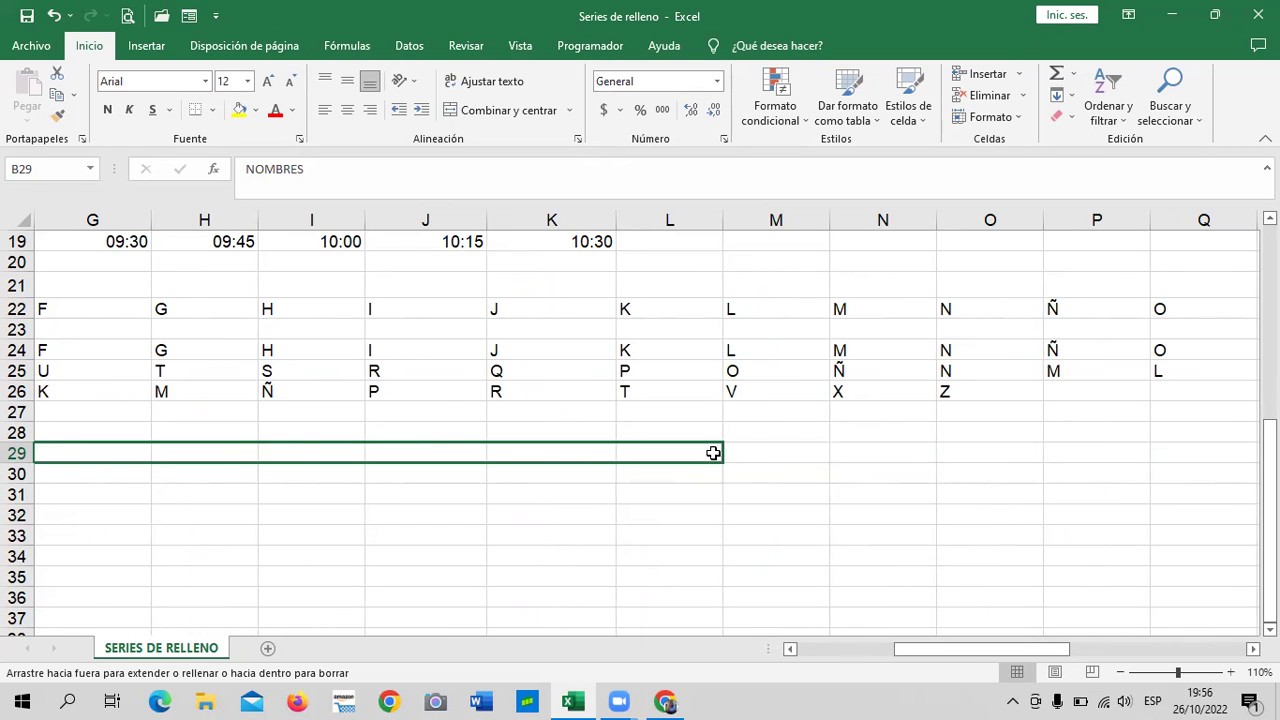
- Finish the row 29 fill and wrap TOTAL DE DESCUENTOS (K29) and TOTAL A PAGAR (L29)
left_click(794, 537)
left_click(508, 454)
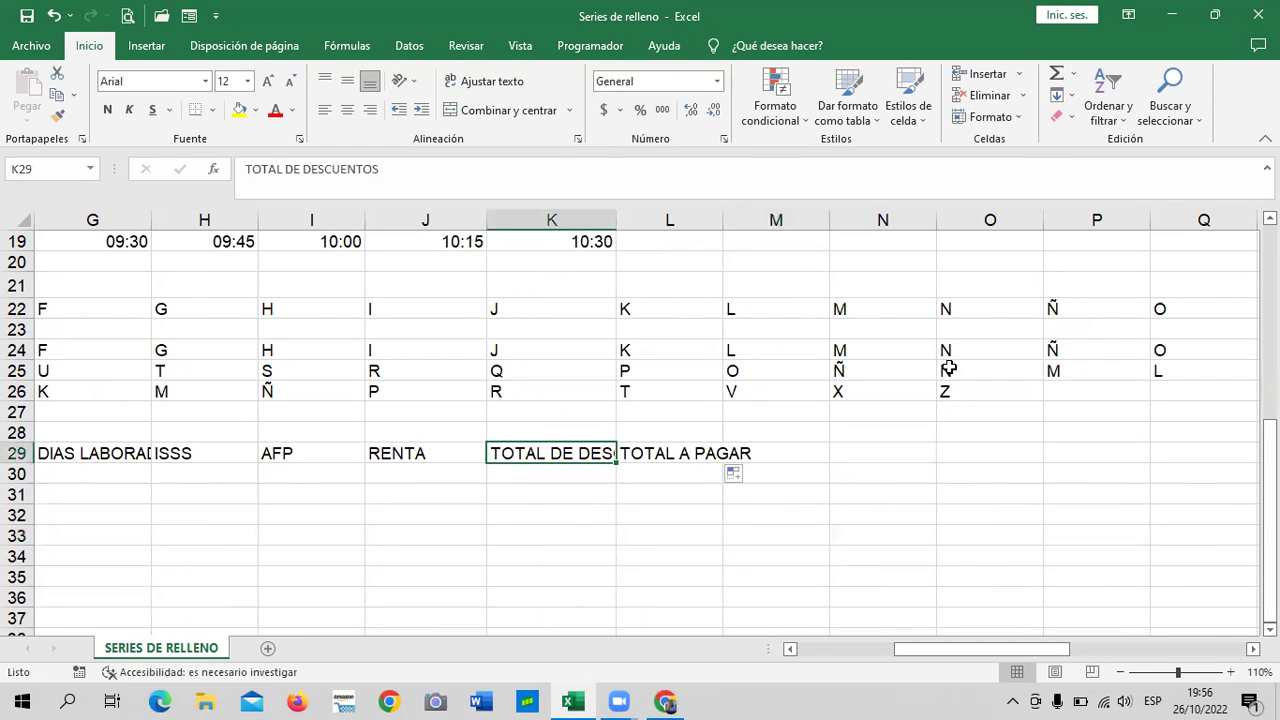
left_click(468, 81)
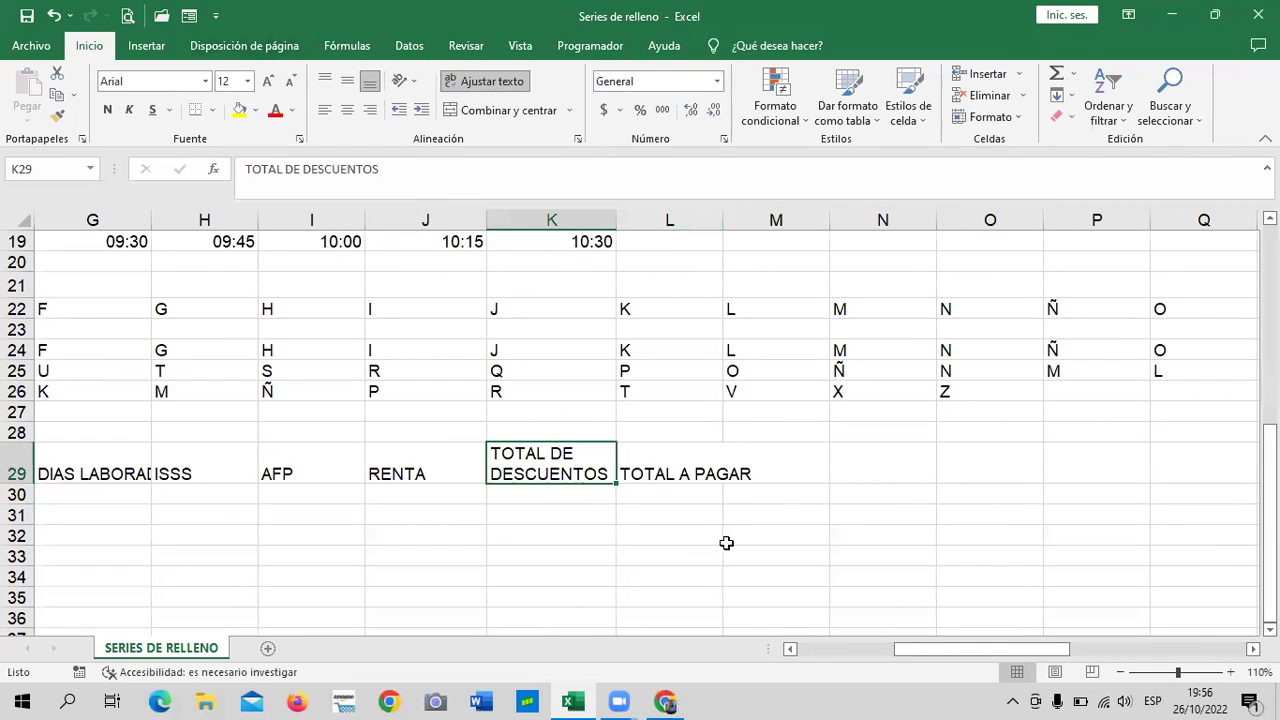
left_click(687, 459)
left_click(482, 81)
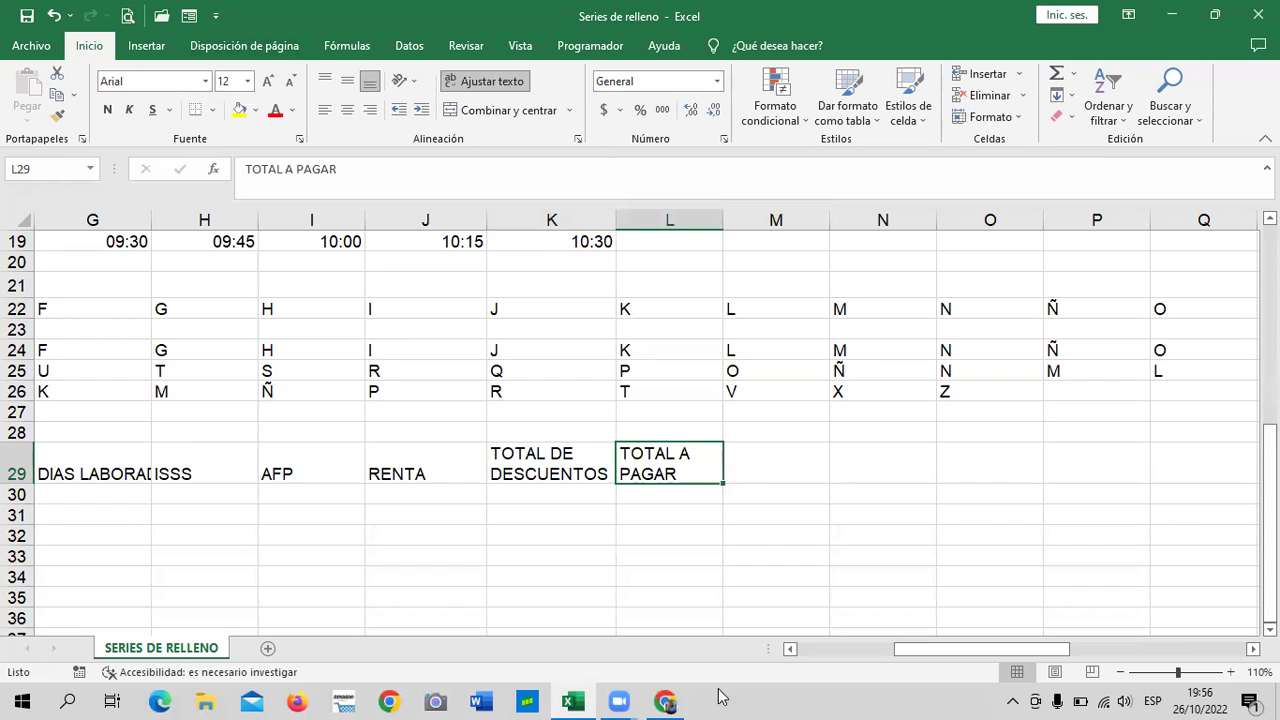
left_click(854, 512)
left_click(634, 466)
left_click(542, 474)
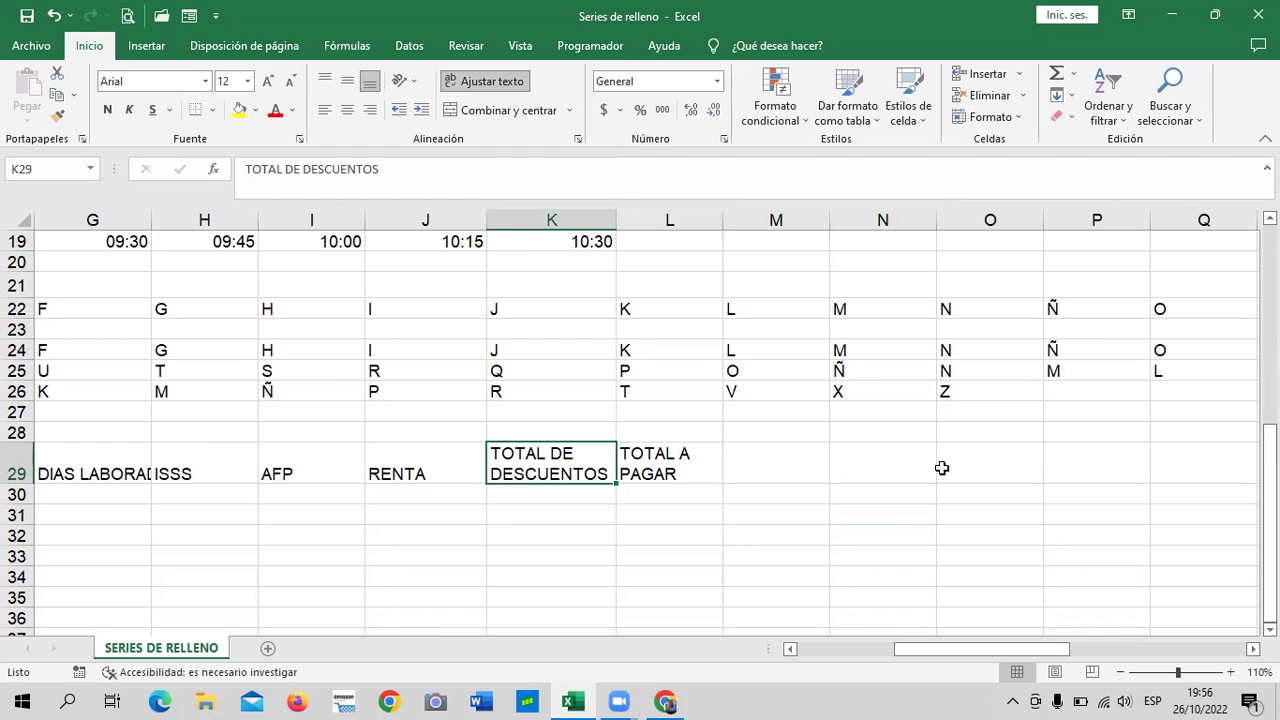
- Wrap the DIAS LABORADOS heading in G29 onto two lines
scroll(895, 564, "left", 2)
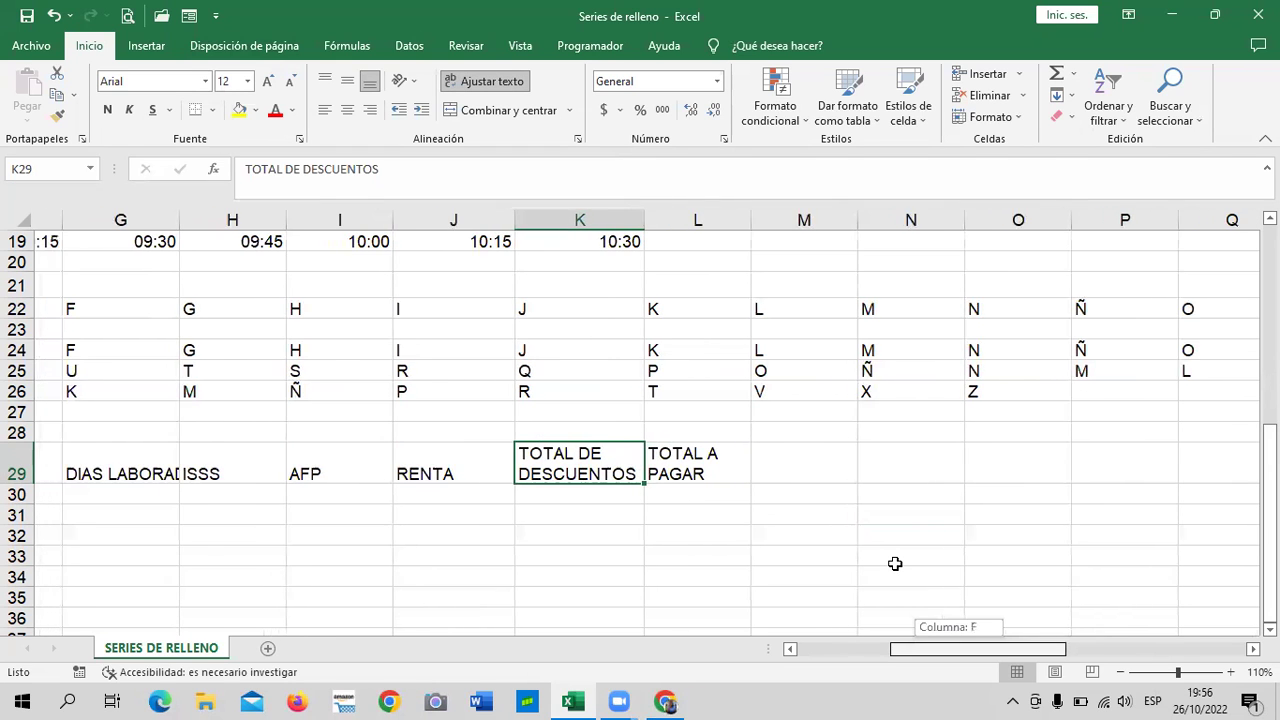
scroll(895, 564, "left", 5)
scroll(895, 564, "left", 2)
left_click(815, 453)
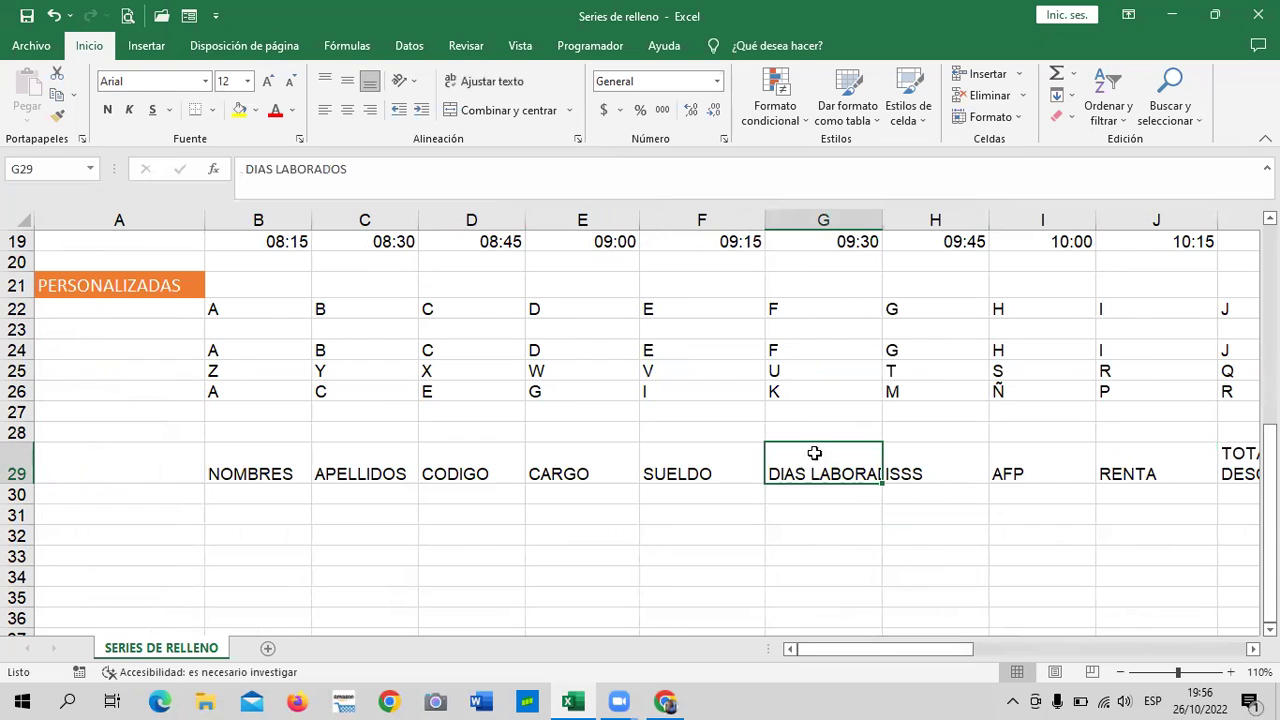
left_click(490, 83)
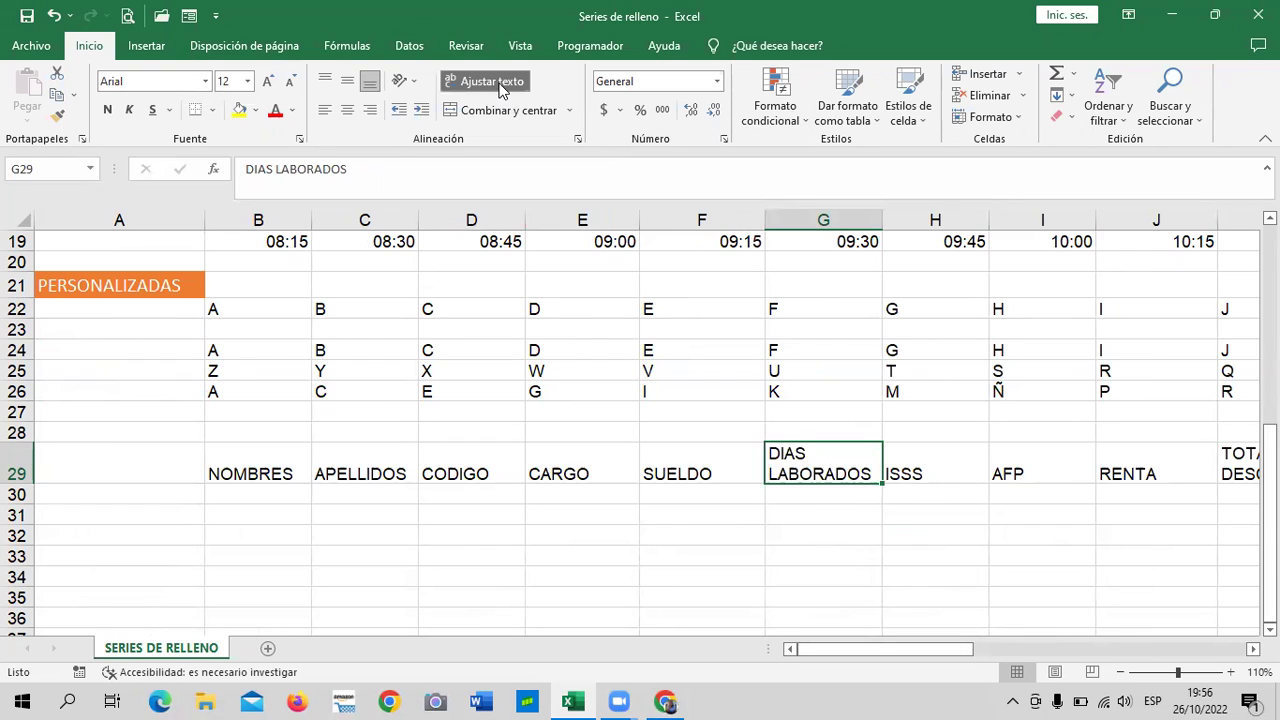
left_click(858, 536)
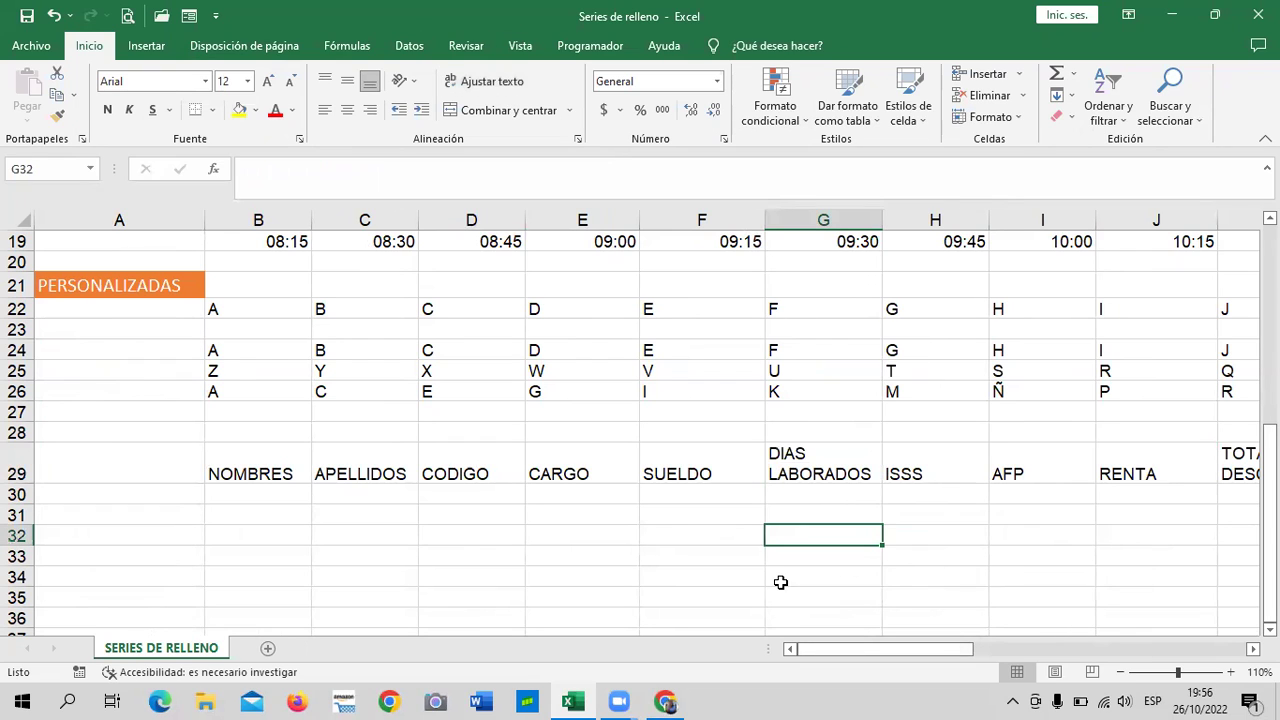
left_click(288, 462)
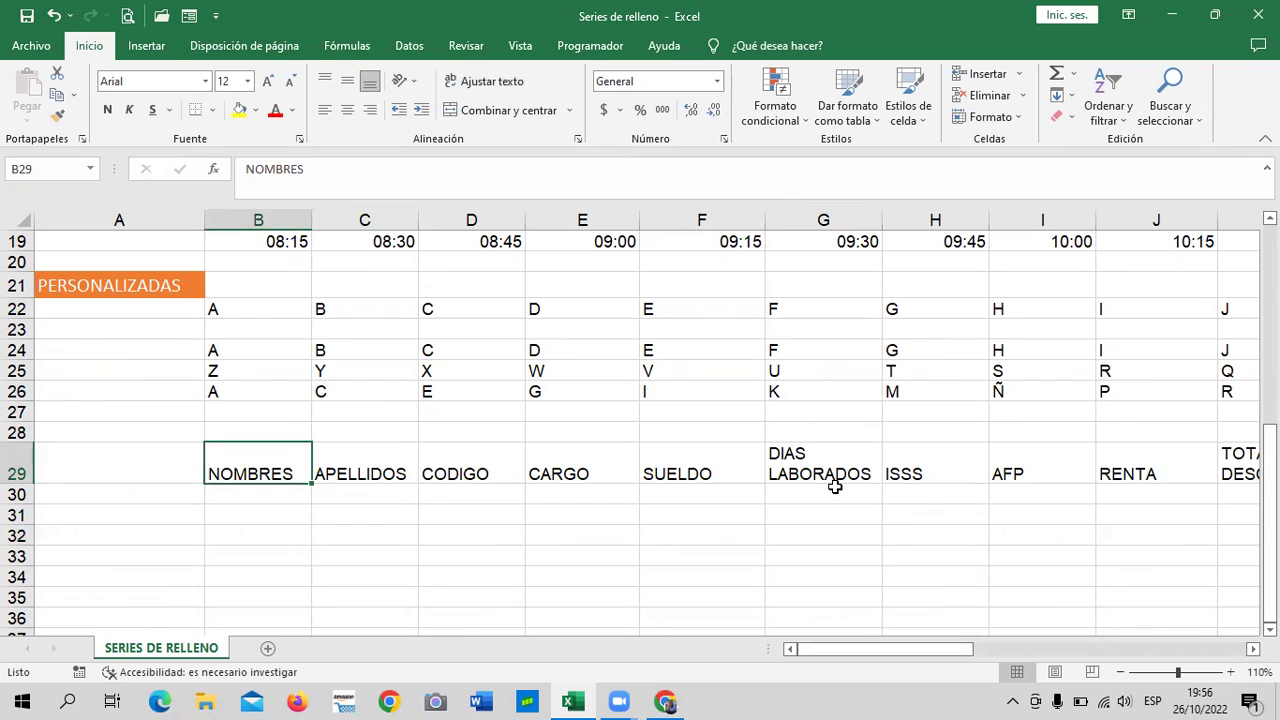
left_click(930, 460)
left_click(1140, 470)
left_click(244, 513)
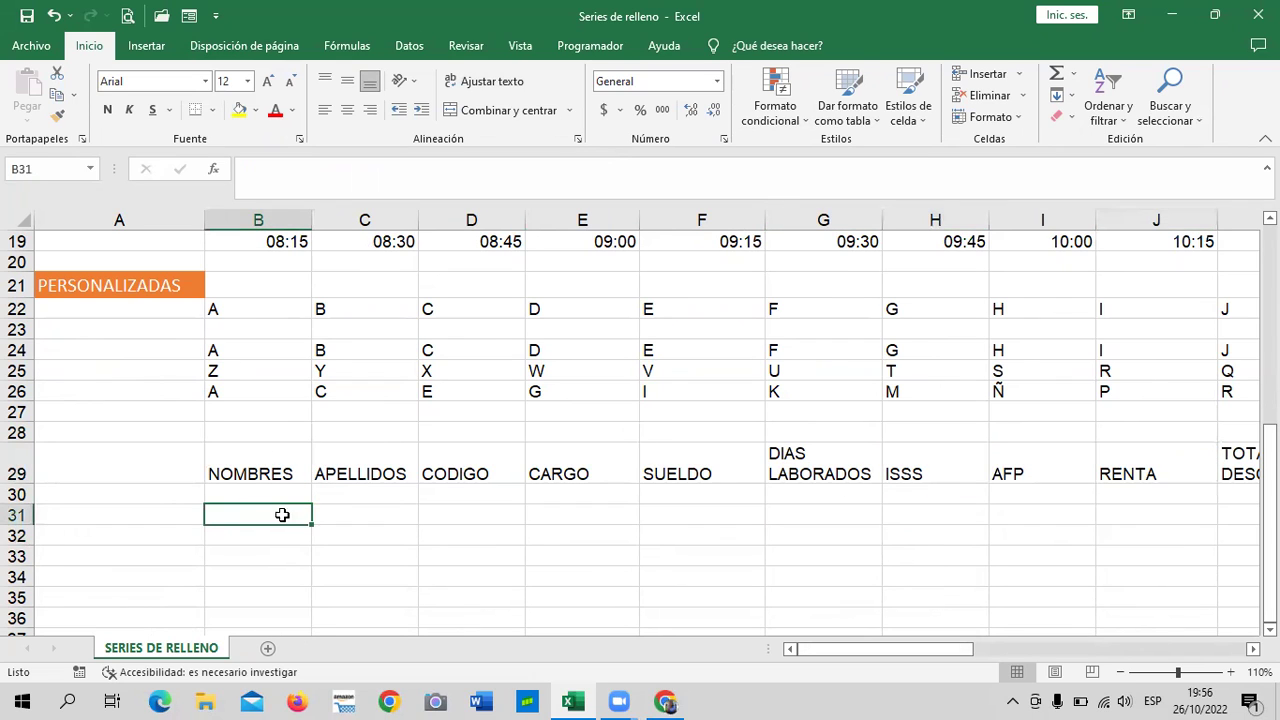
left_click(238, 494)
left_click(246, 518)
left_click(250, 477)
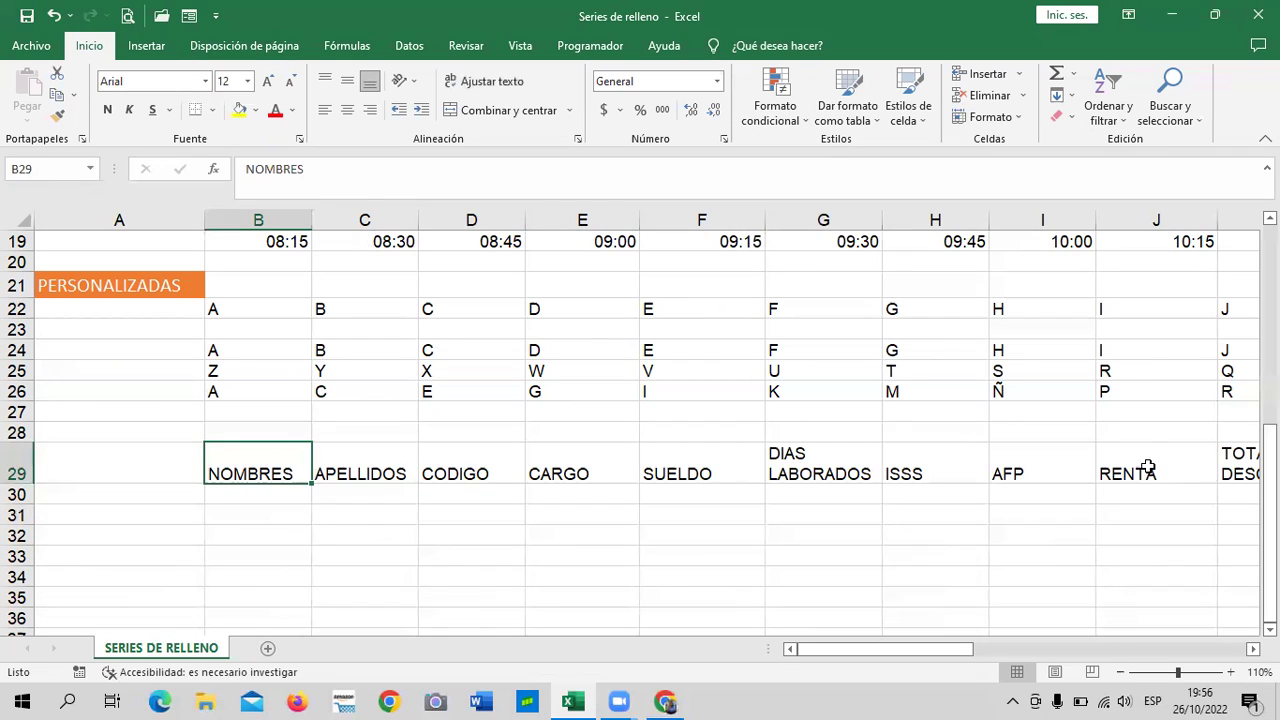
left_click(259, 508)
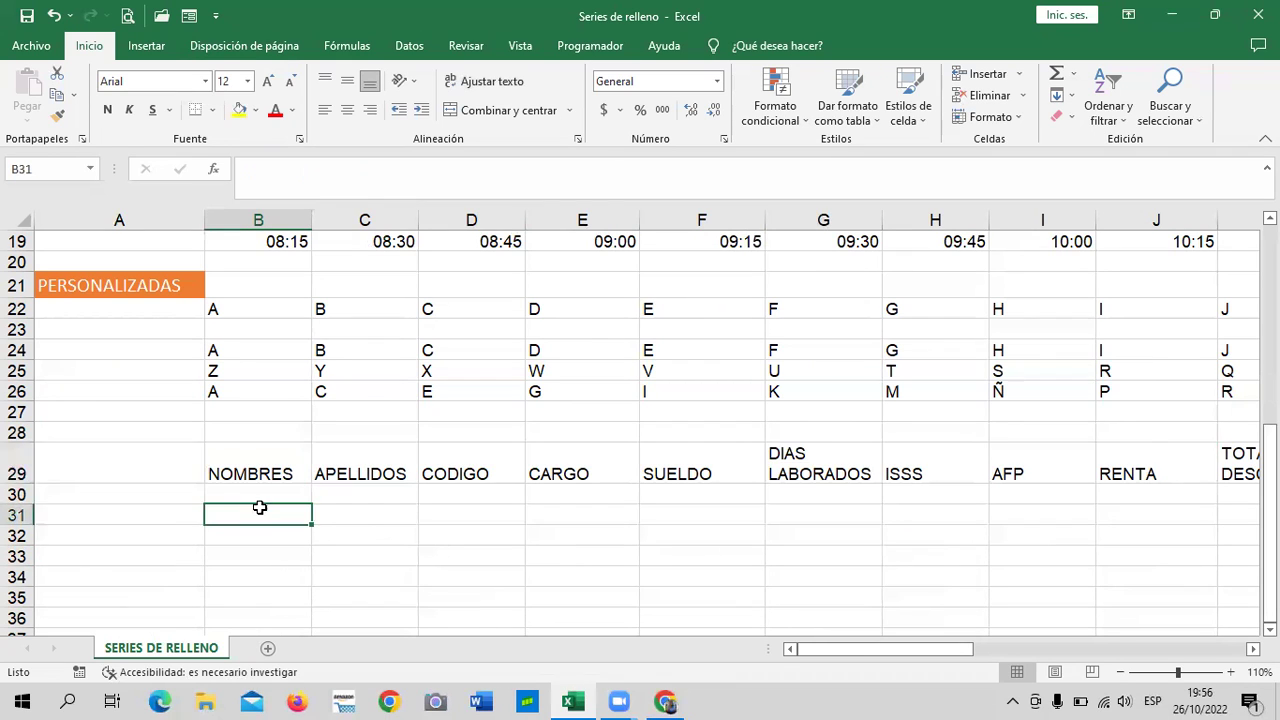
left_click(254, 478)
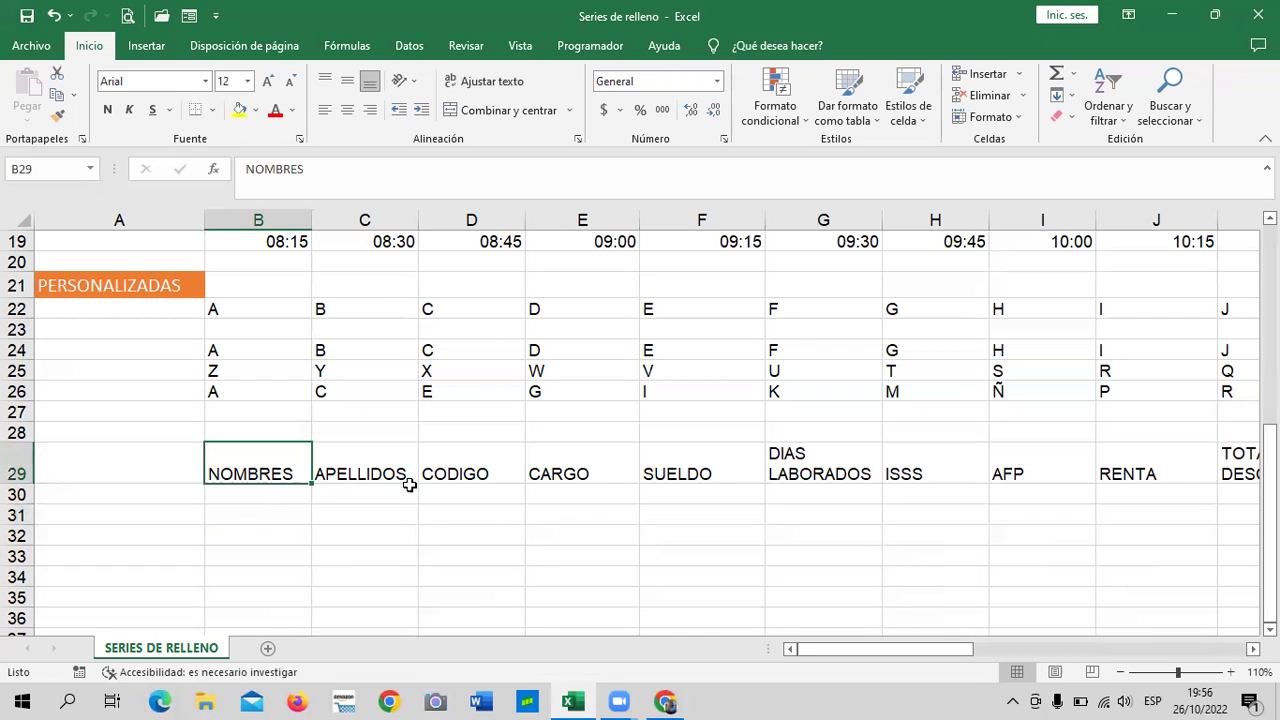
scroll(685, 503, "down", 1)
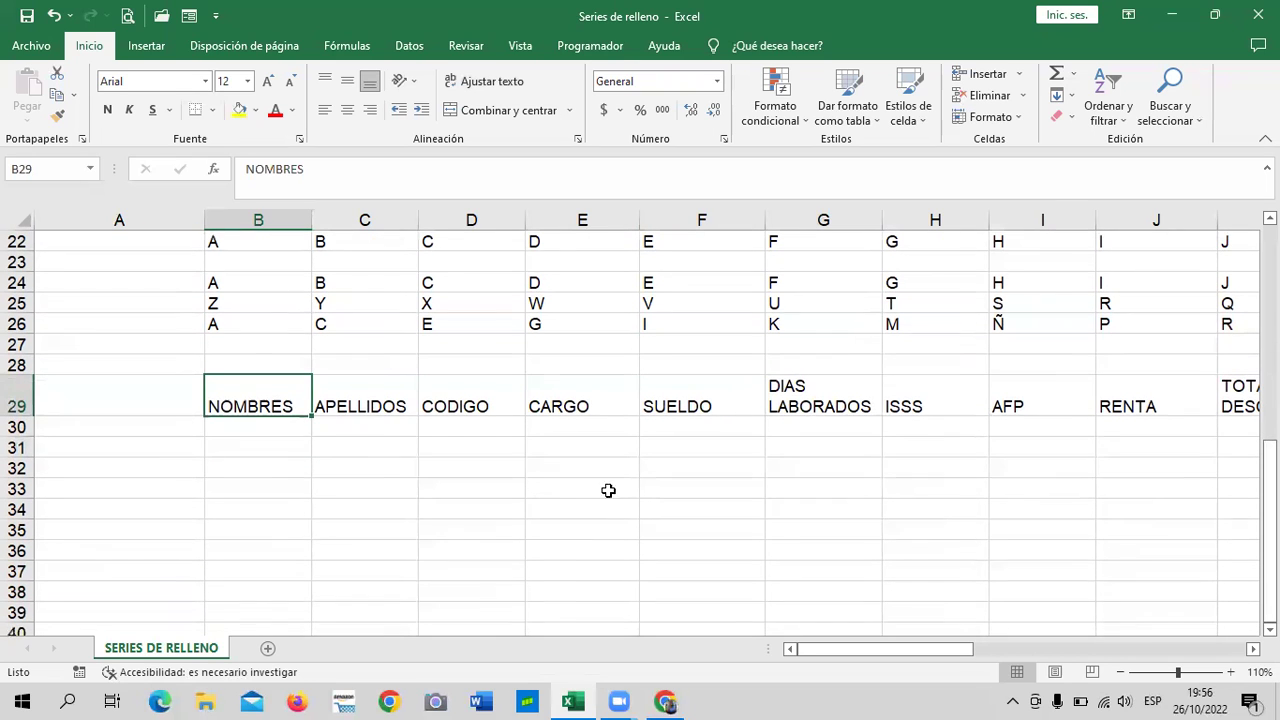
left_click(244, 458)
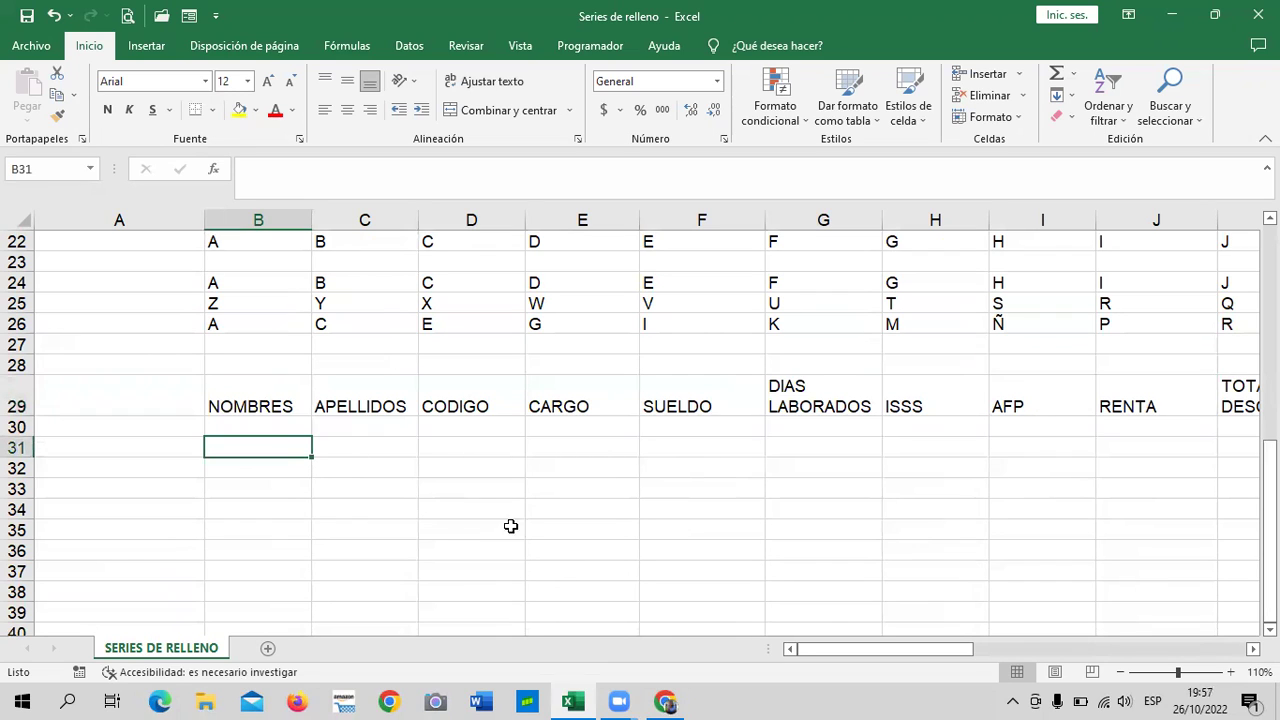
scroll(455, 398, "up", 3)
scroll(447, 380, "down", 2)
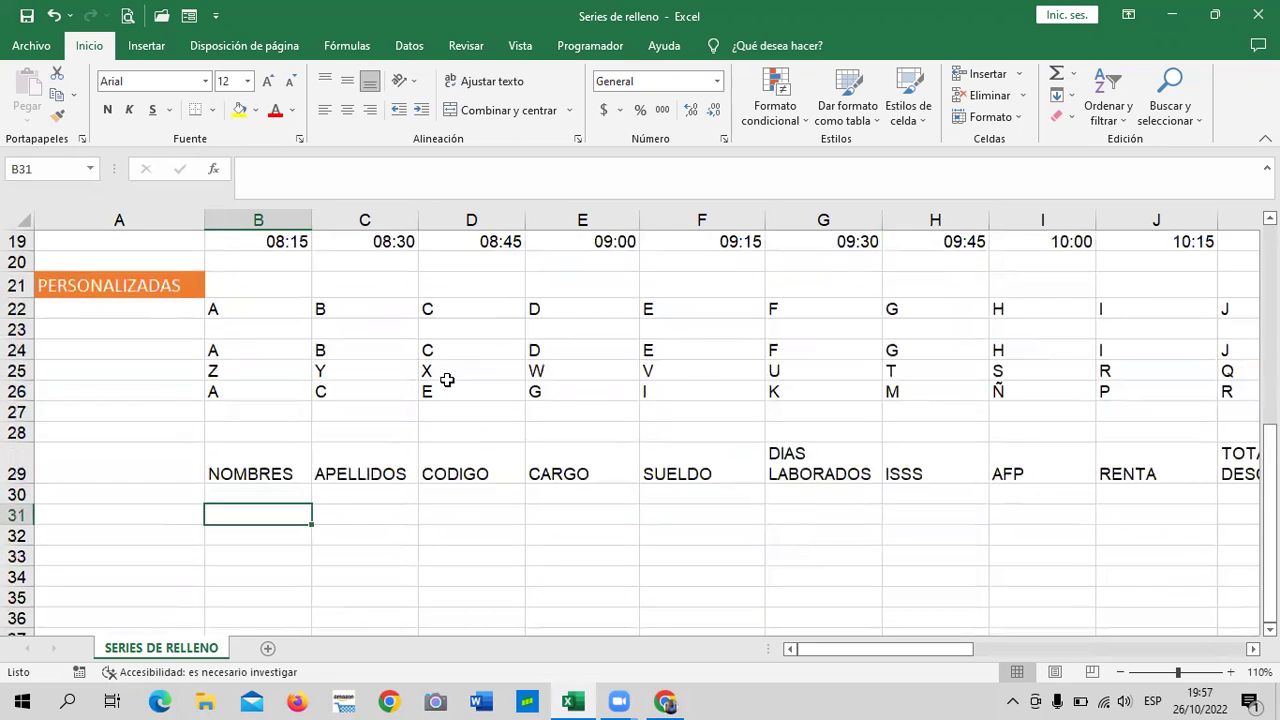
left_click(125, 280)
left_click(262, 476)
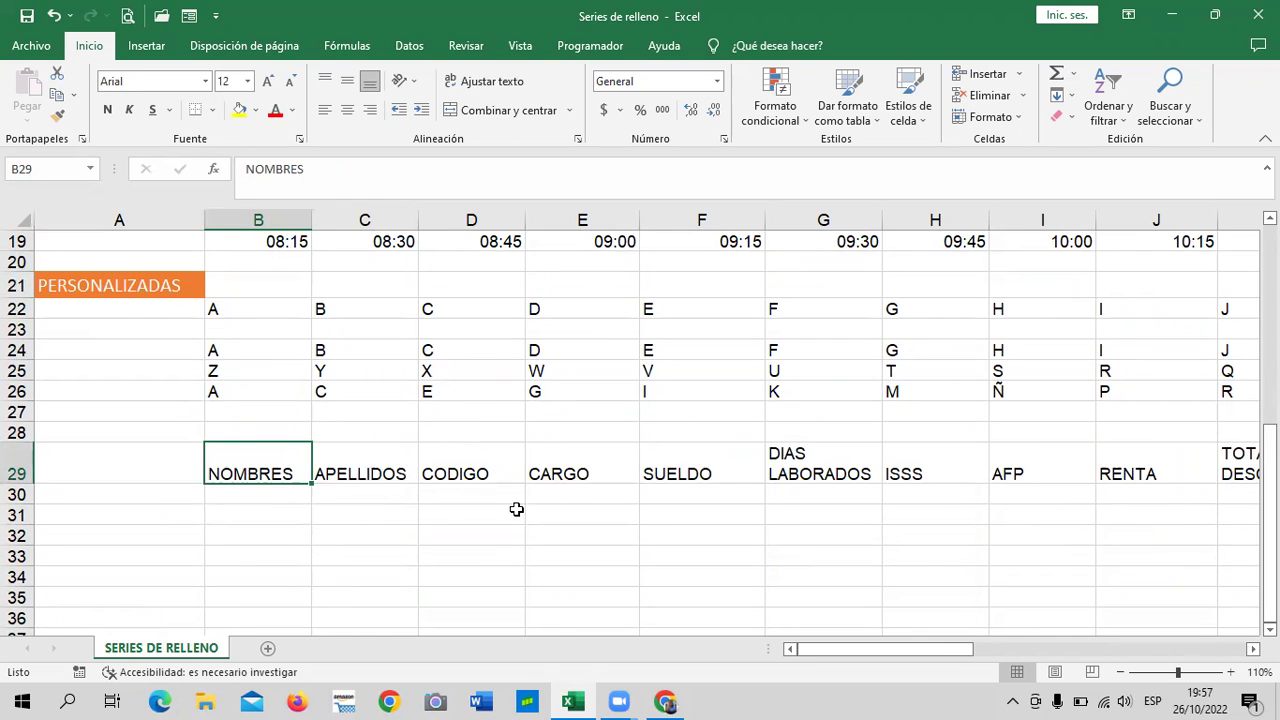
left_click(360, 470)
left_click(490, 466)
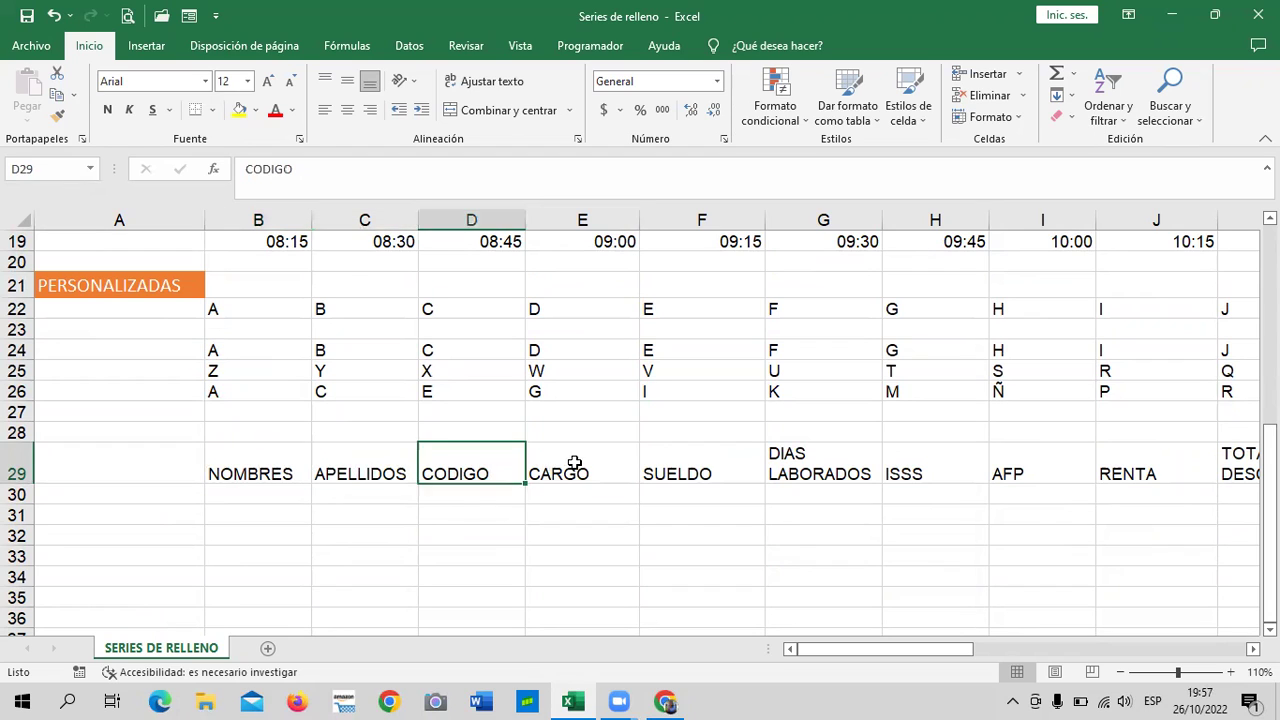
left_click(572, 458)
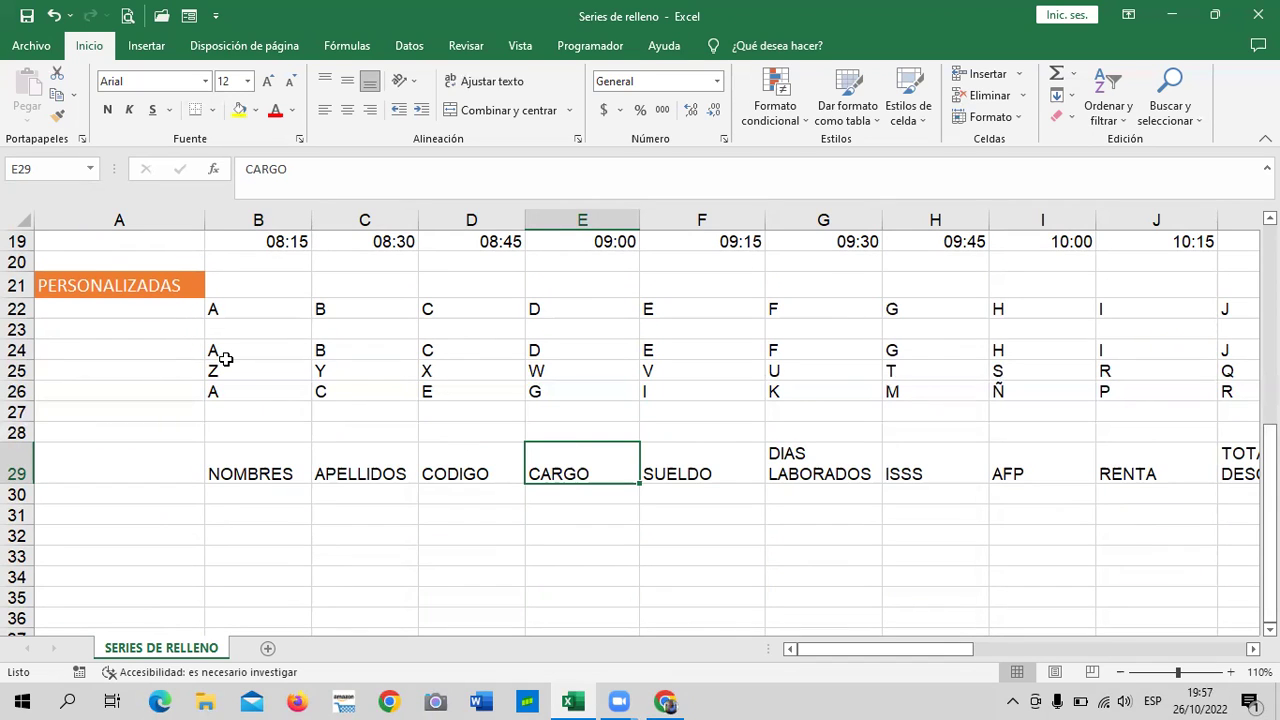
left_click_drag(175, 514, 608, 526)
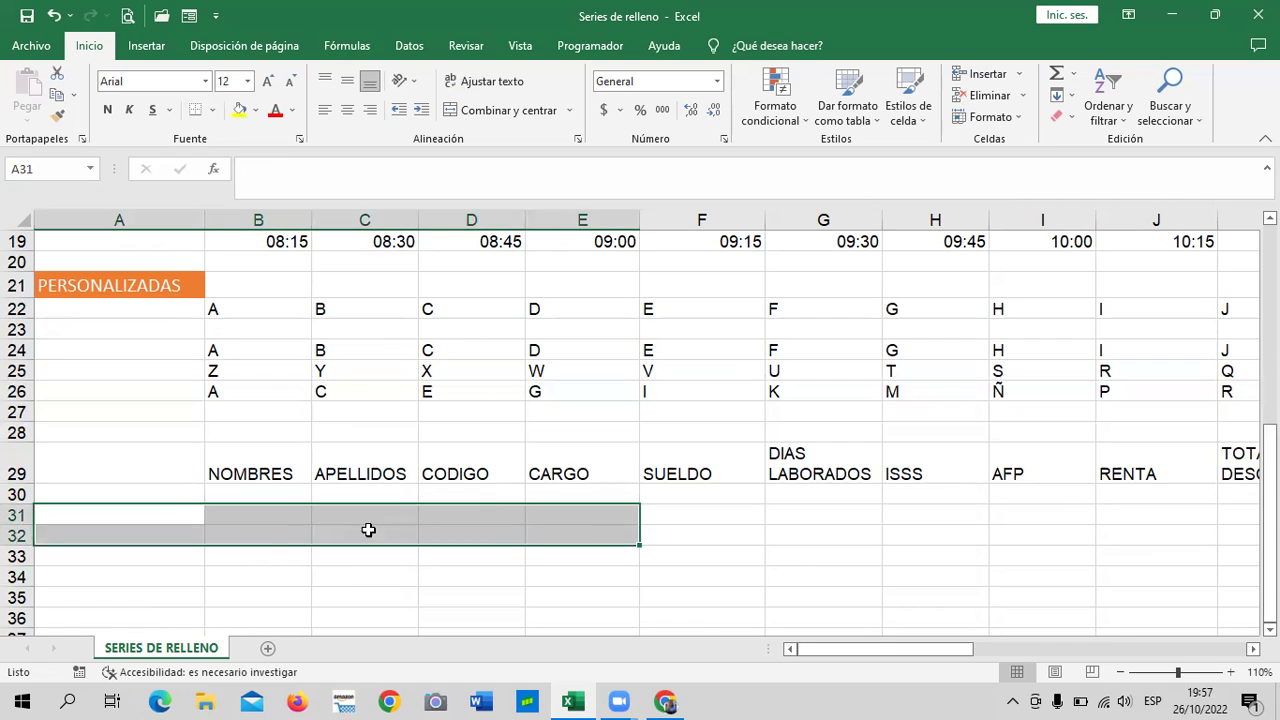
left_click(264, 532)
left_click(178, 499)
left_click(232, 519)
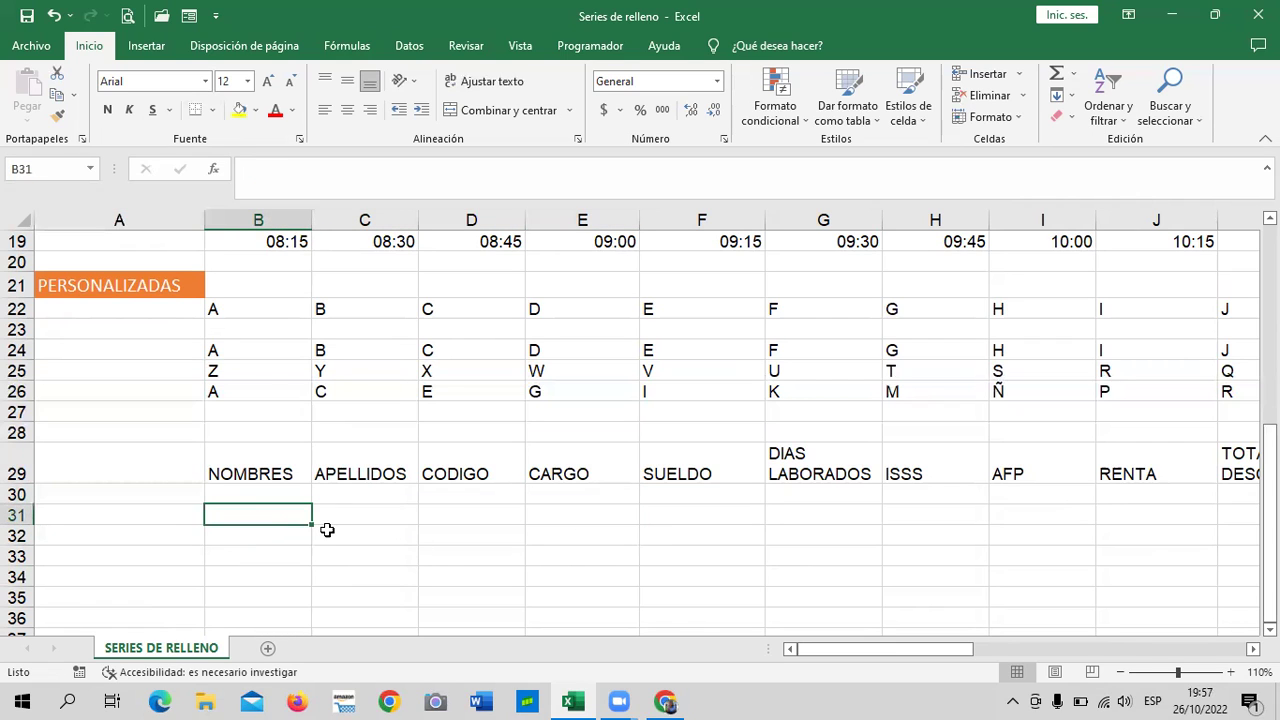
left_click(171, 514)
left_click(264, 518)
left_click(380, 517)
left_click(466, 511)
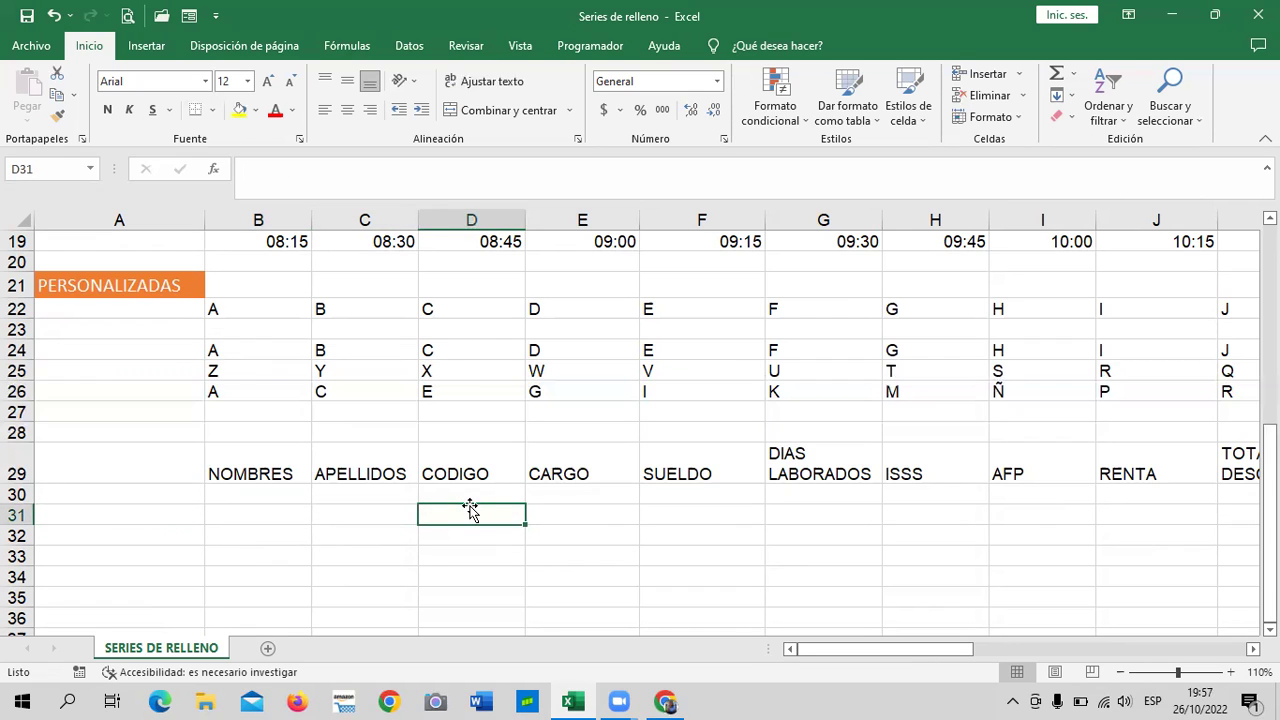
left_click(610, 499)
left_click(745, 500)
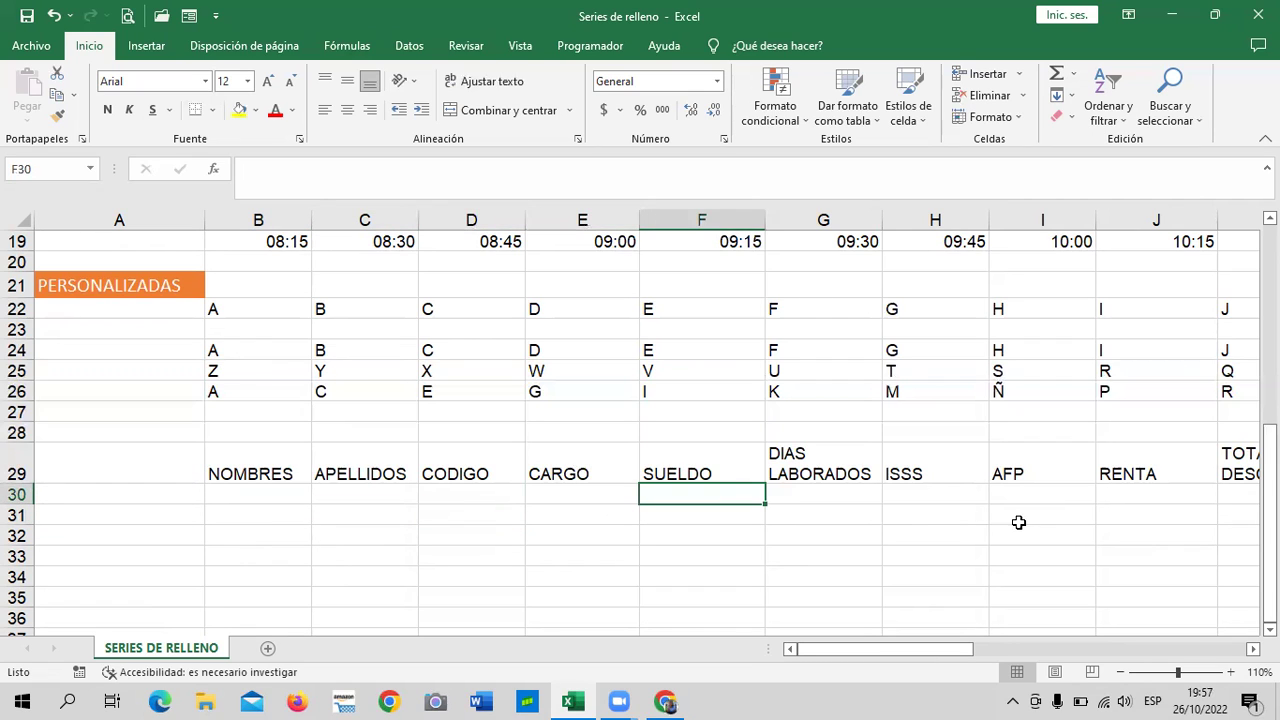
left_click(242, 525)
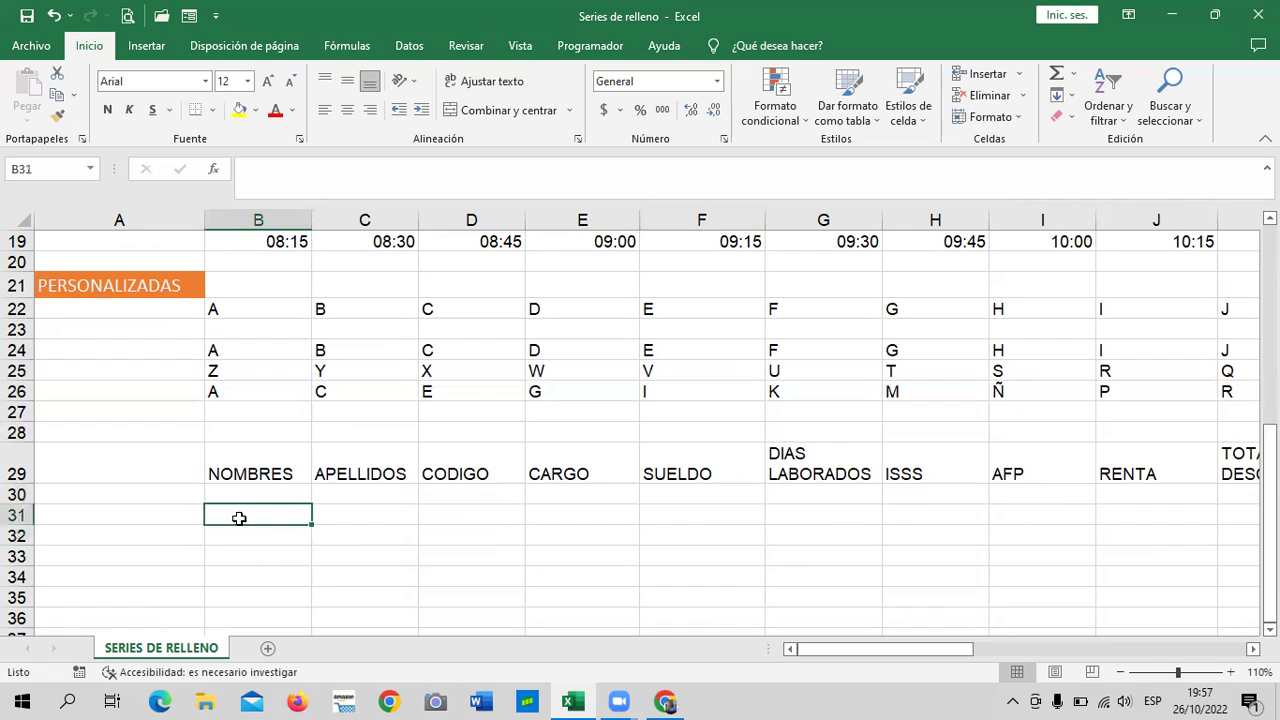
- Enter CODIGO, PRODUCTO, MODELO, EXISTENCIAS and PRECIO across cells B31 to F31
type("CODIGO")
key("Tab")
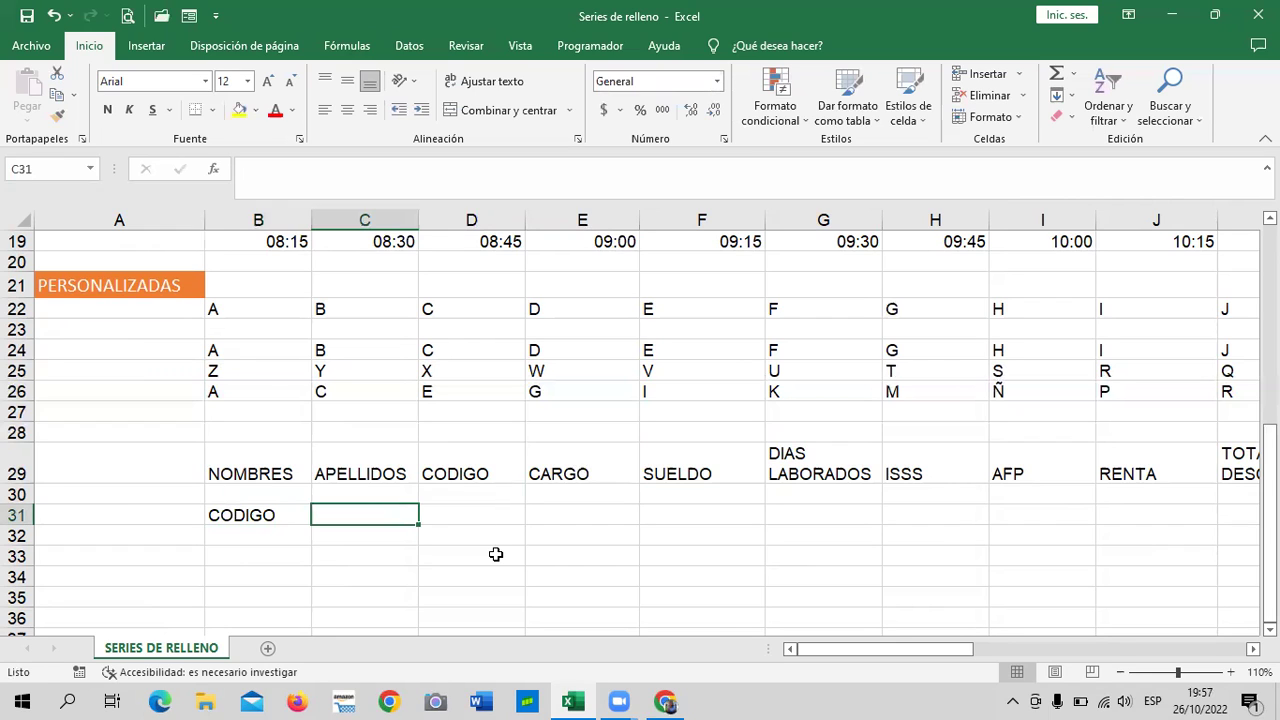
type("PRODUCTO")
key("Tab")
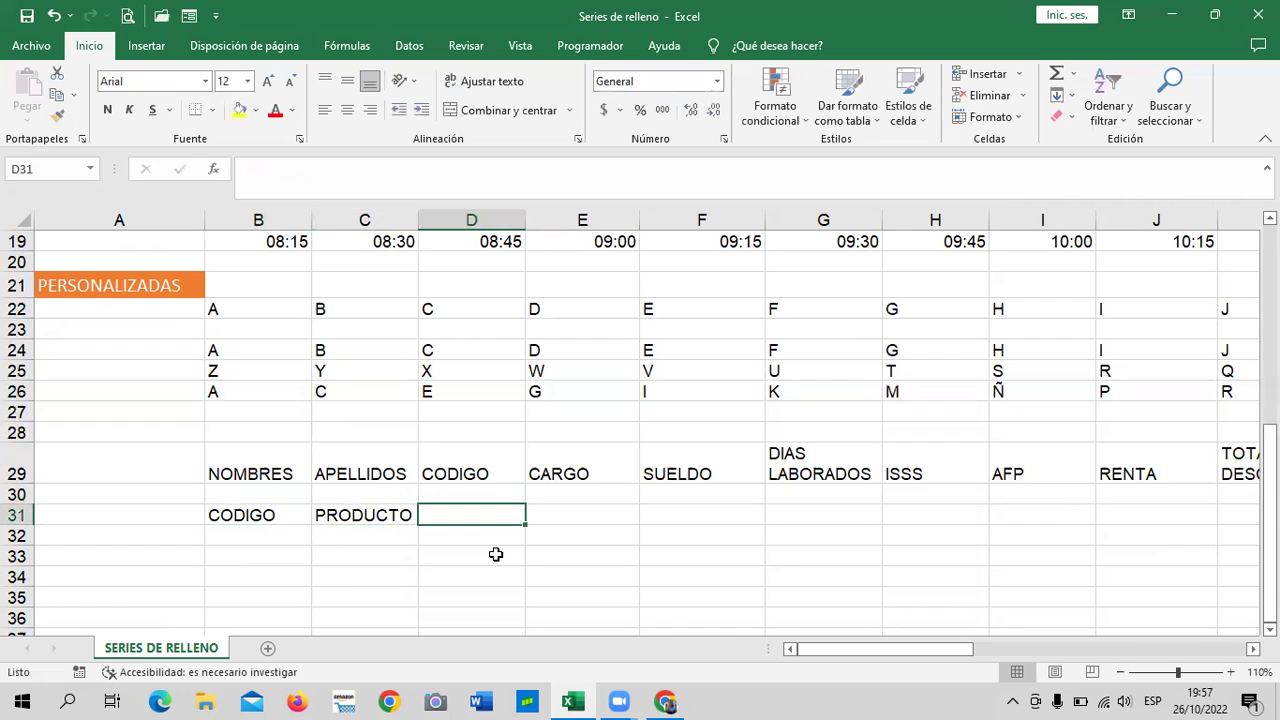
type("MODELO")
key("Tab")
type("E")
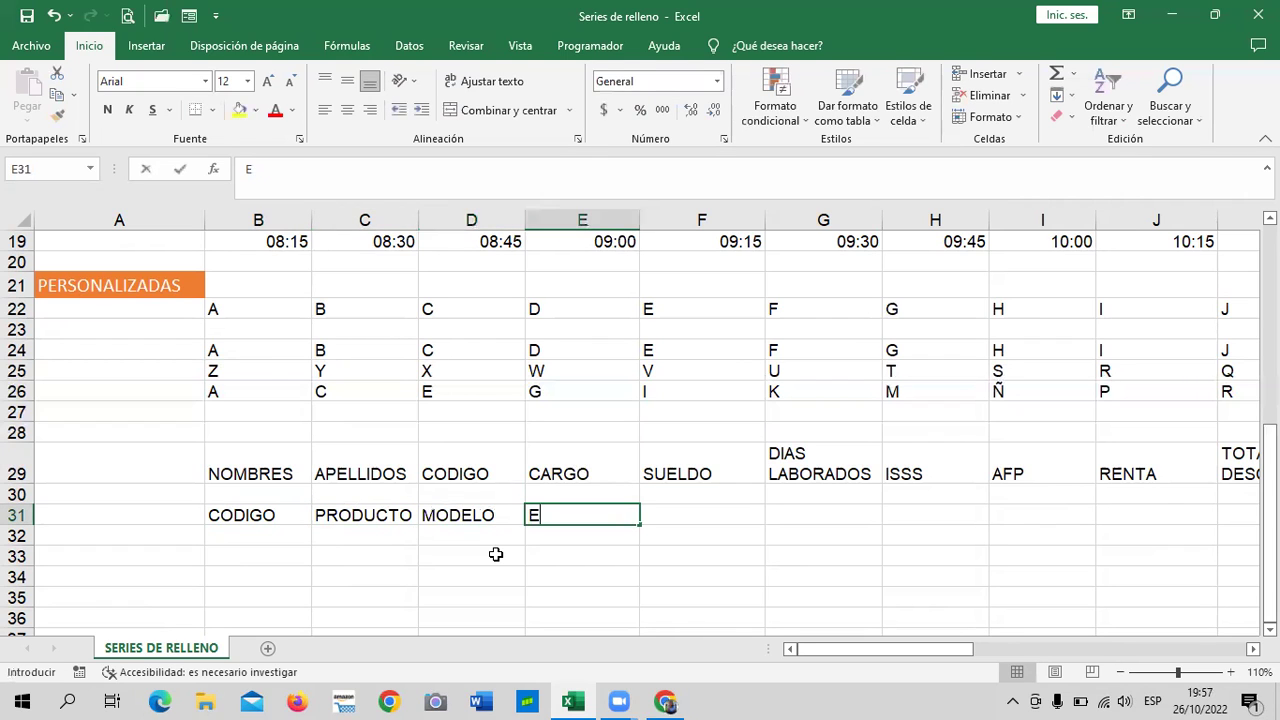
type("XISTENCIAS")
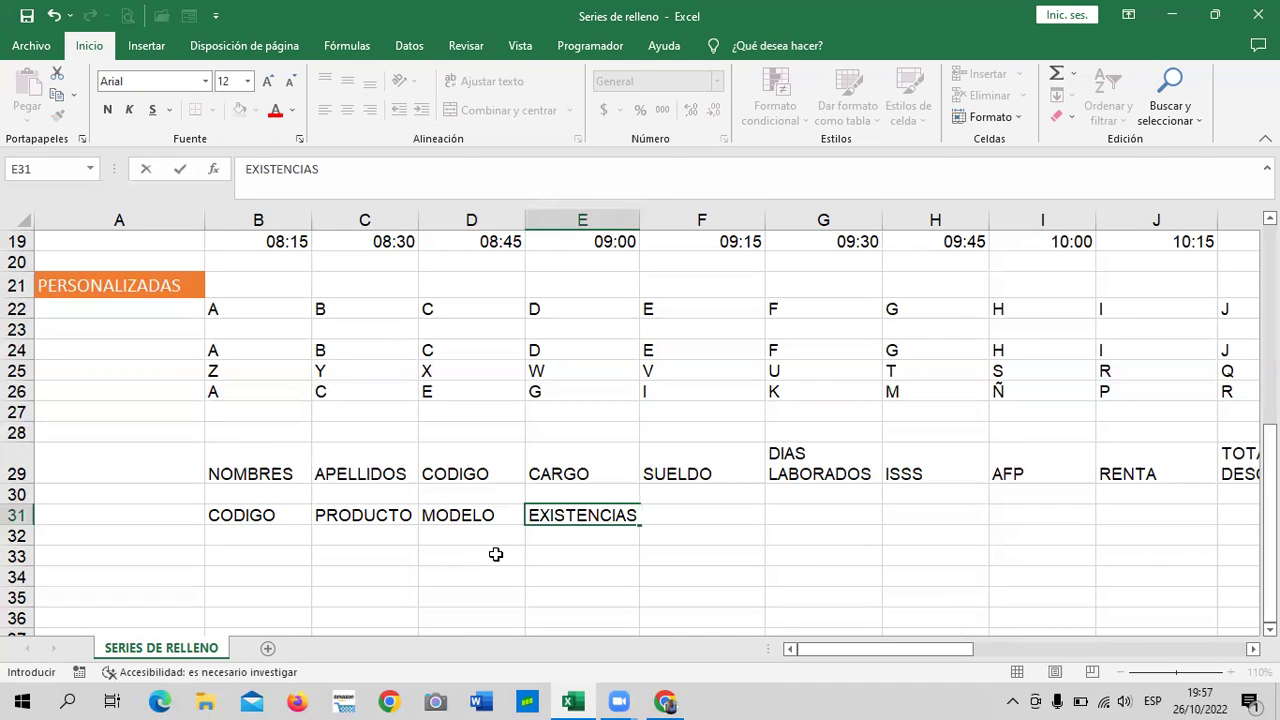
key("Tab")
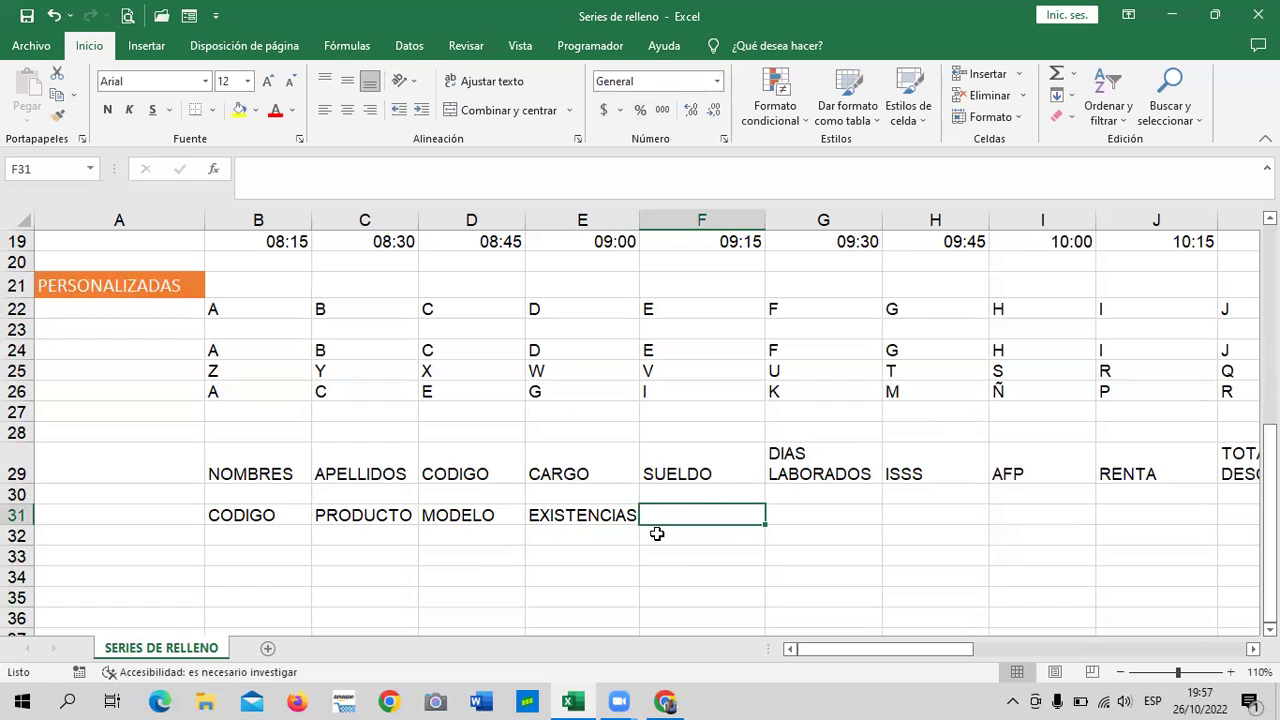
type("S")
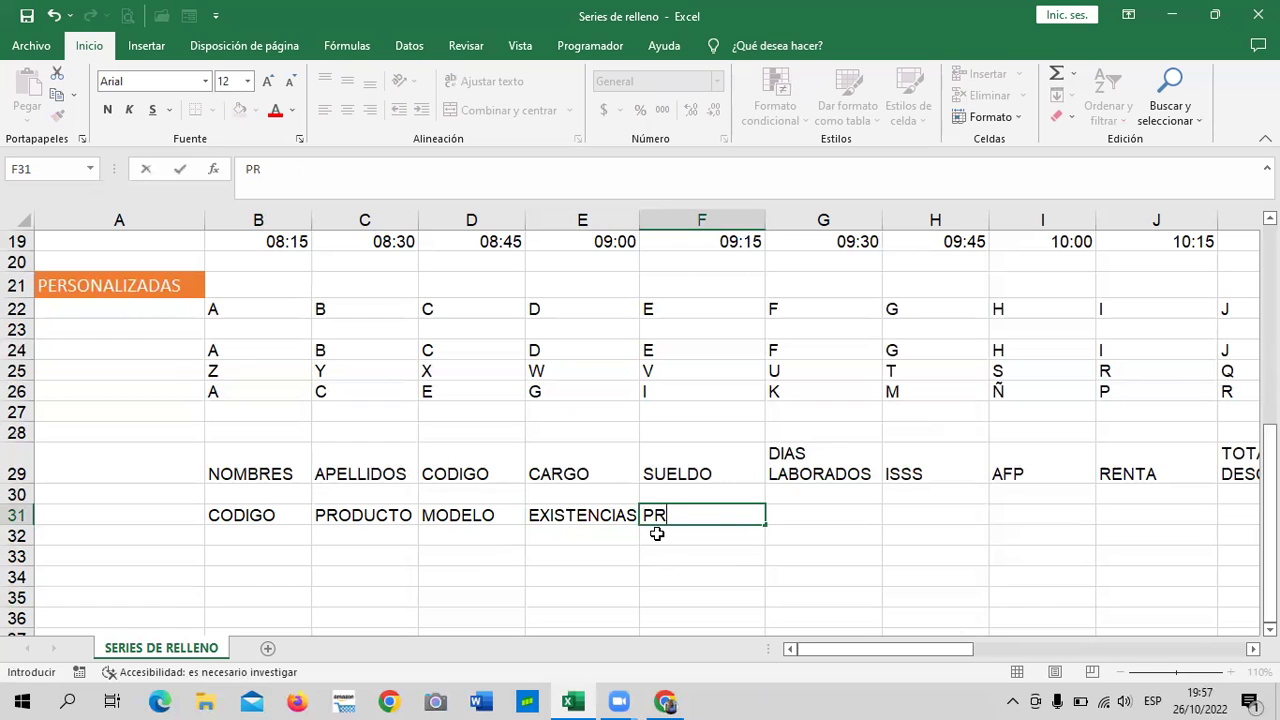
type("IO")
left_click(657, 534)
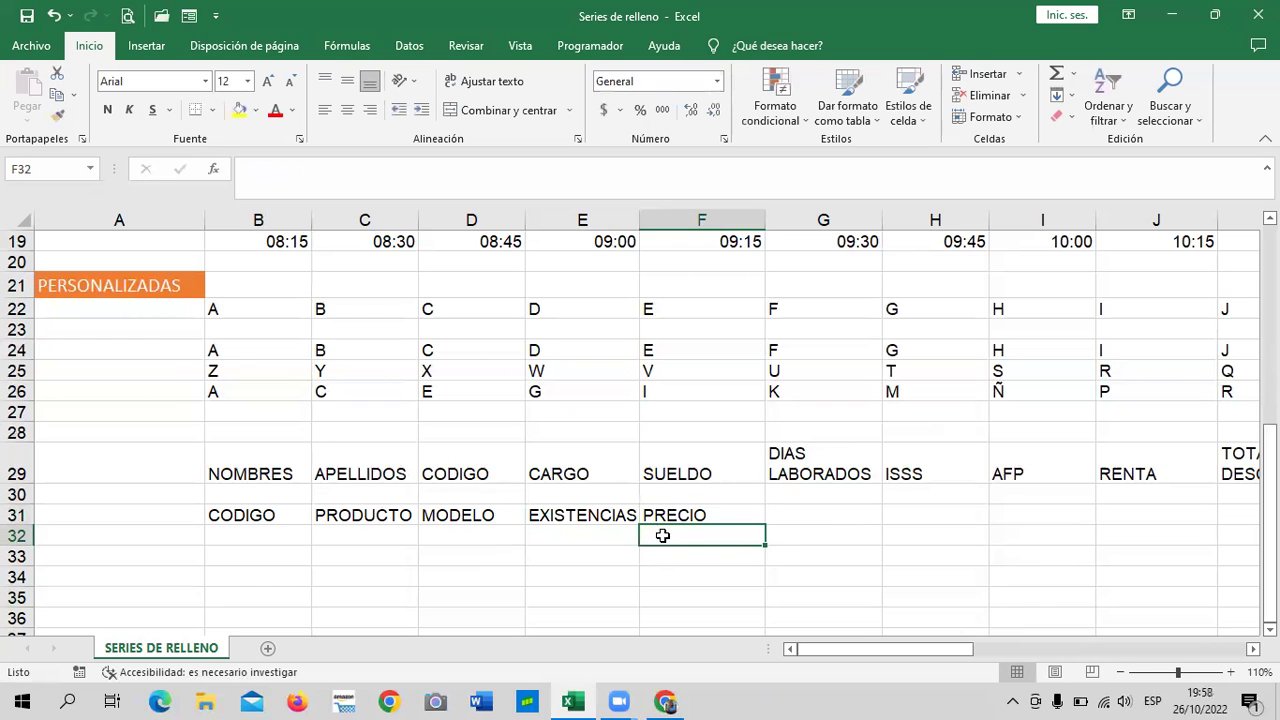
left_click(814, 518)
- Select B31:F31 and import it through Opciones > Avanzadas > Modificar listas personalizadas as a new list
left_click_drag(290, 515, 660, 515)
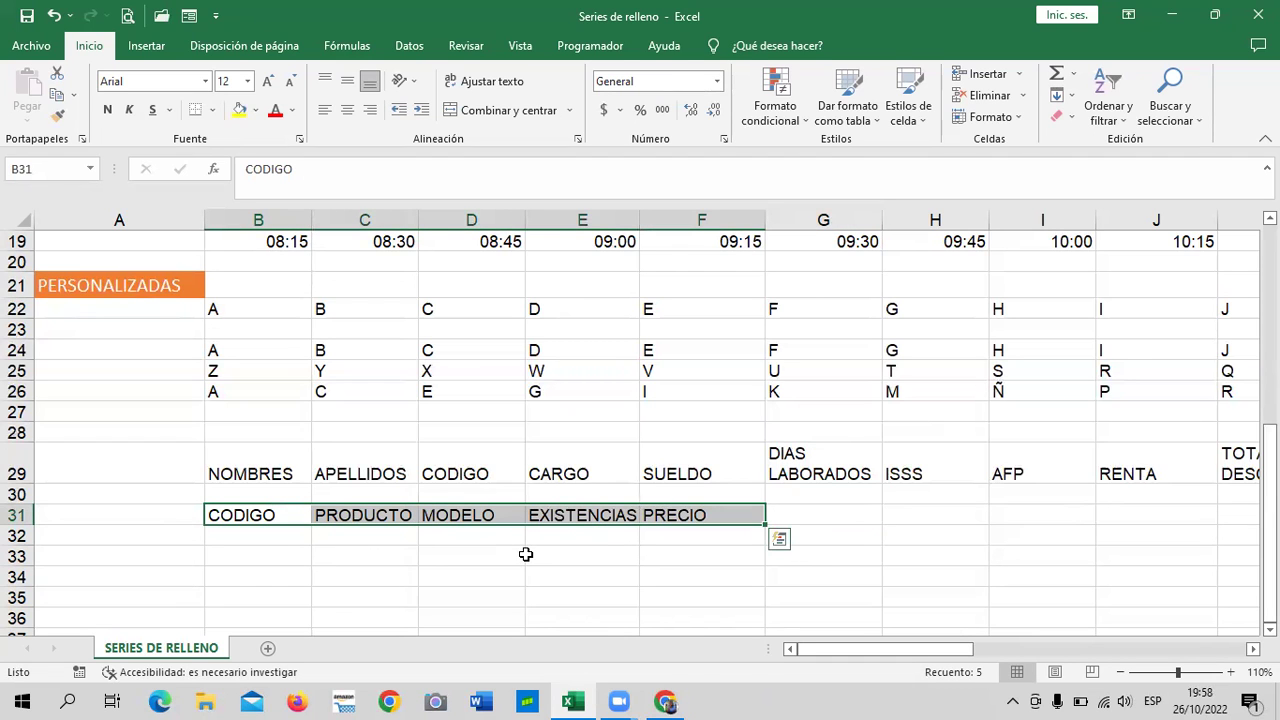
left_click(45, 41)
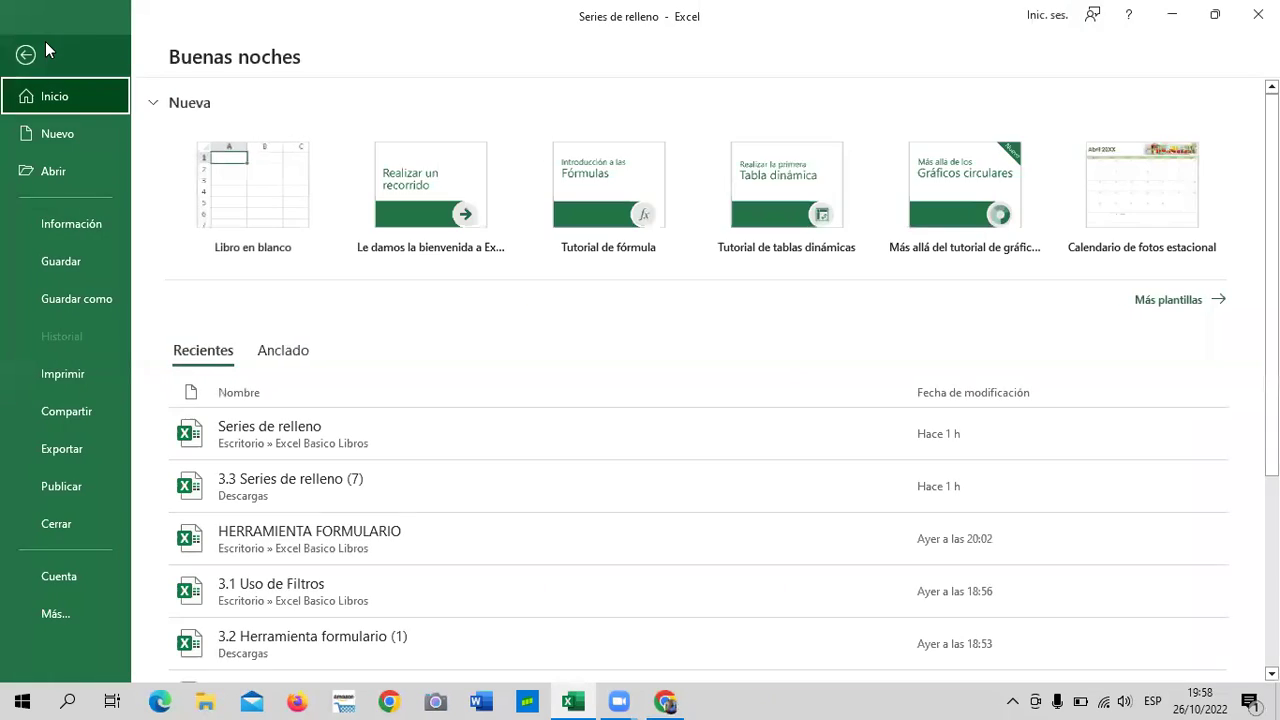
left_click(40, 630)
left_click(180, 655)
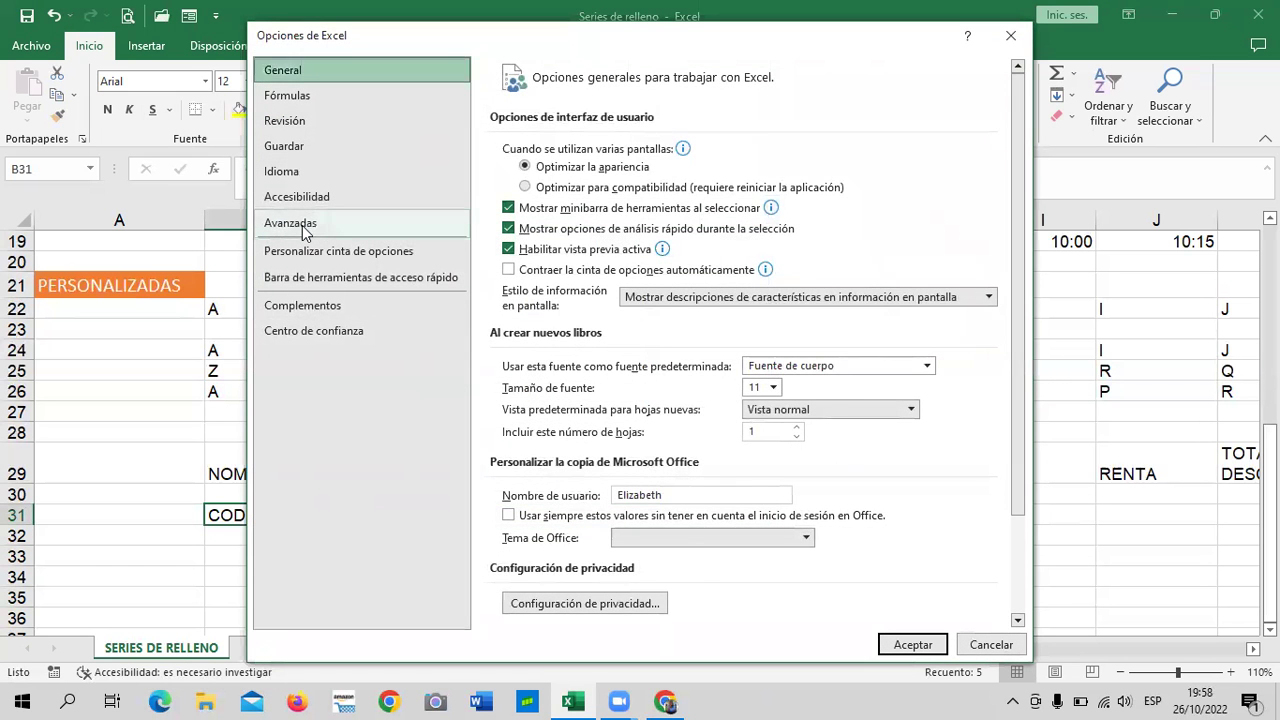
left_click(303, 228)
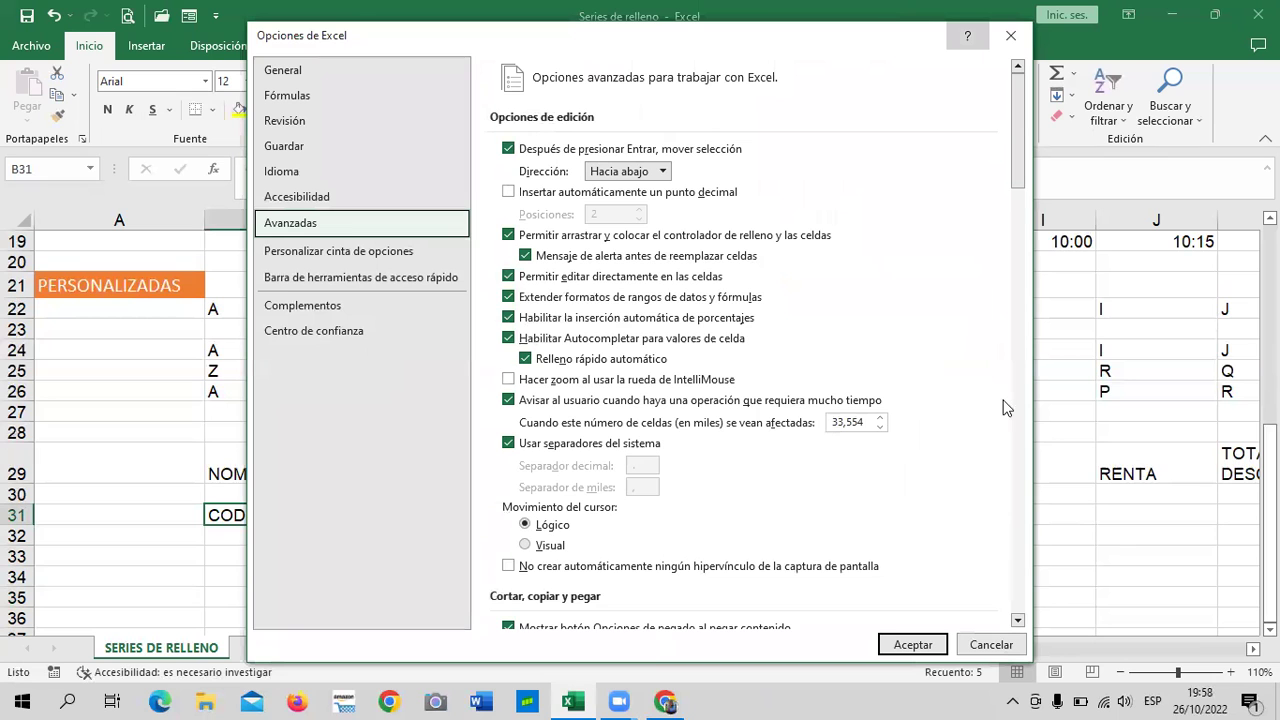
scroll(1006, 408, "down", 20)
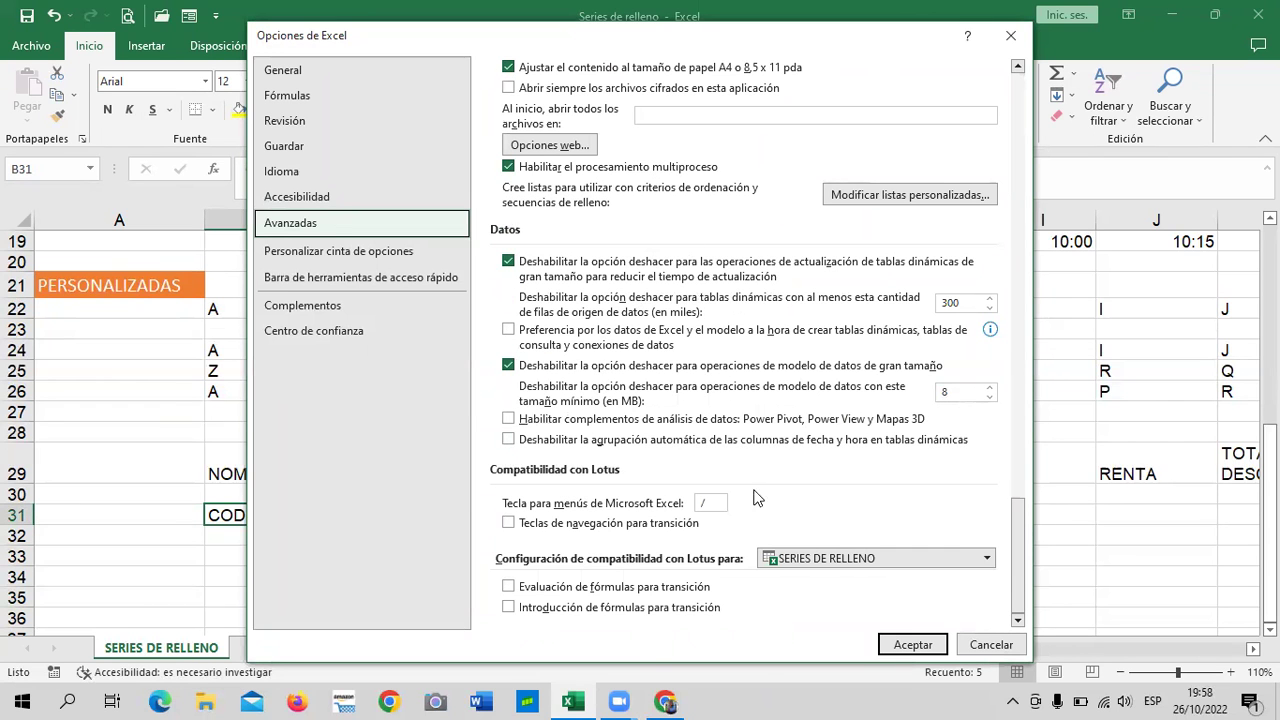
left_click(948, 197)
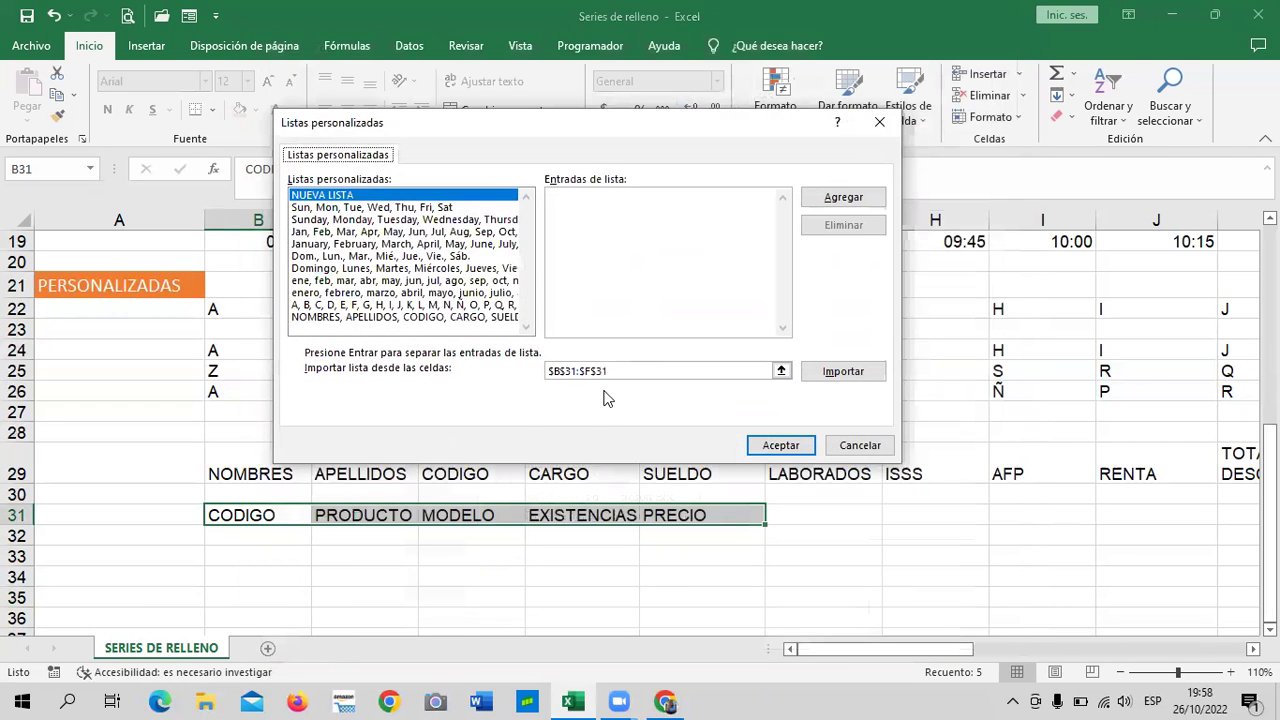
left_click(639, 370)
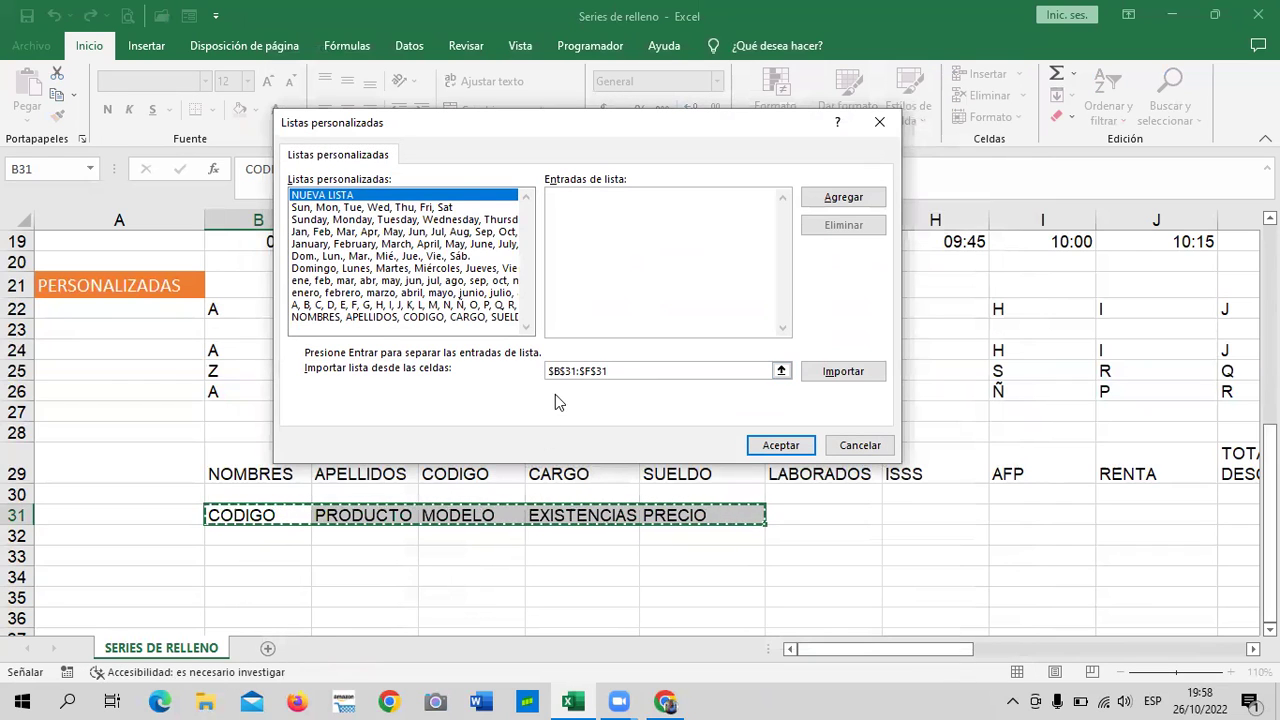
left_click(833, 375)
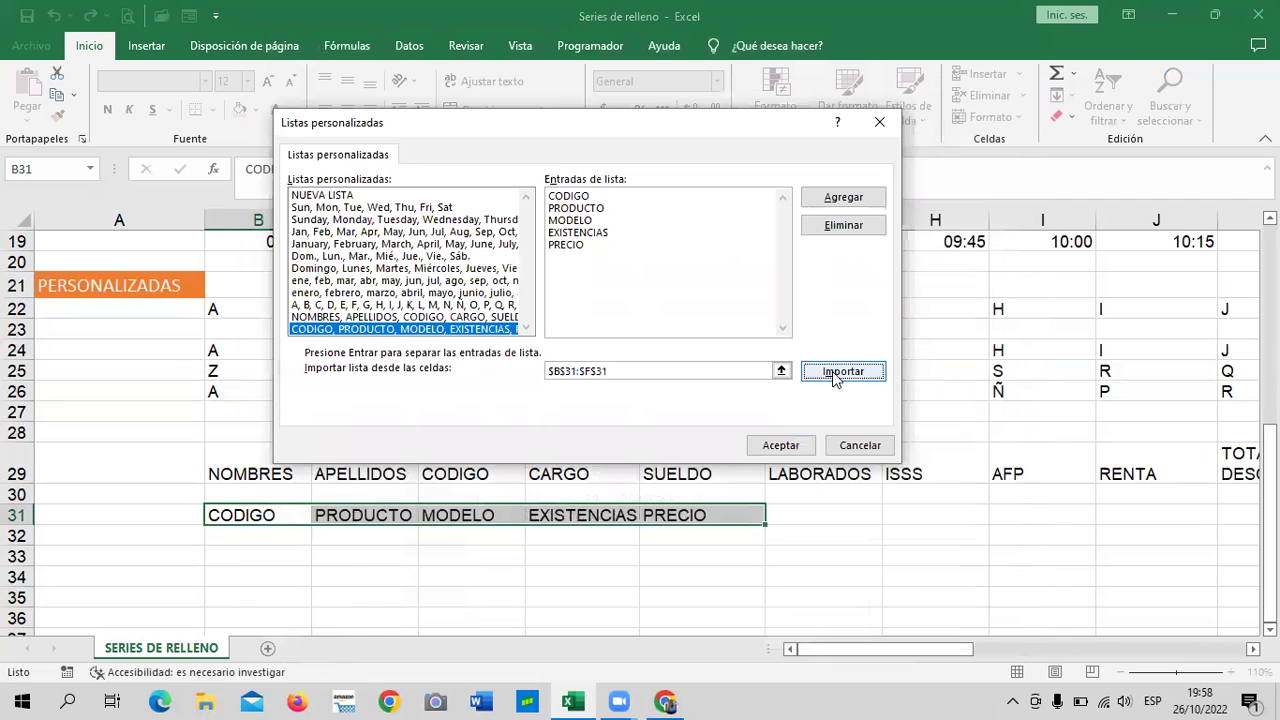
left_click(781, 446)
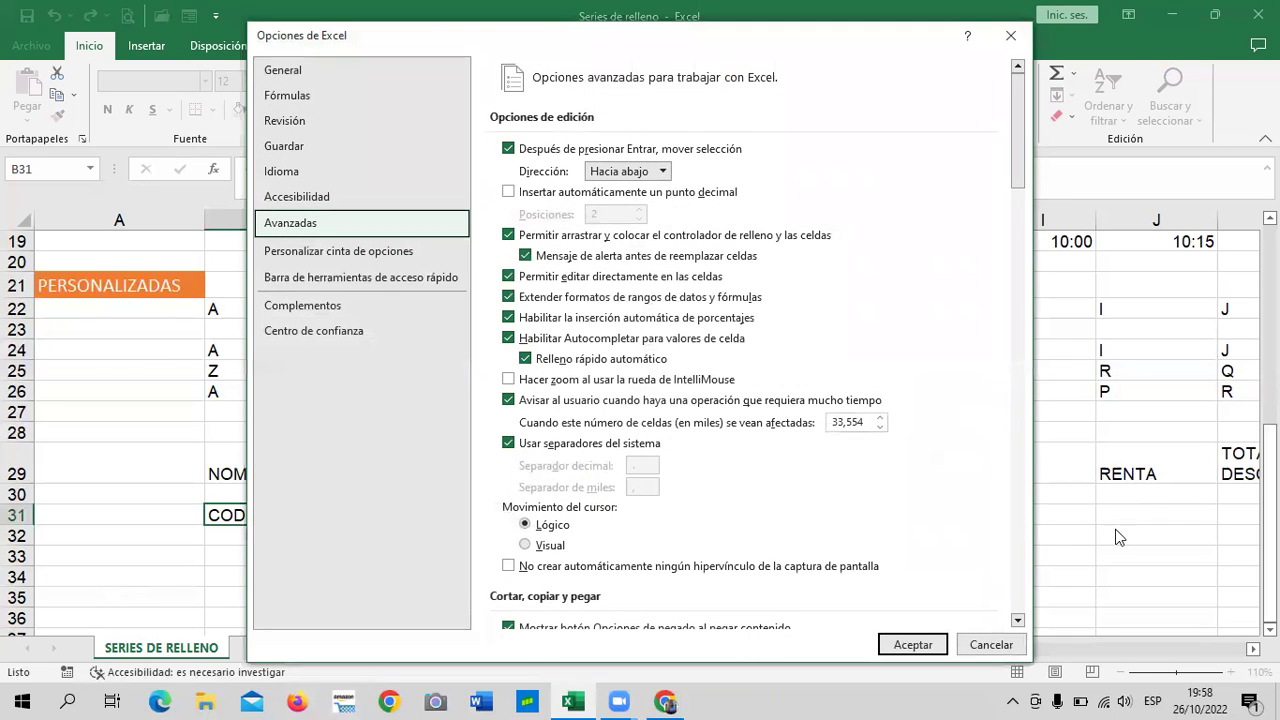
- Close the Options dialog and enter CODIGO in cell B33
left_click(912, 644)
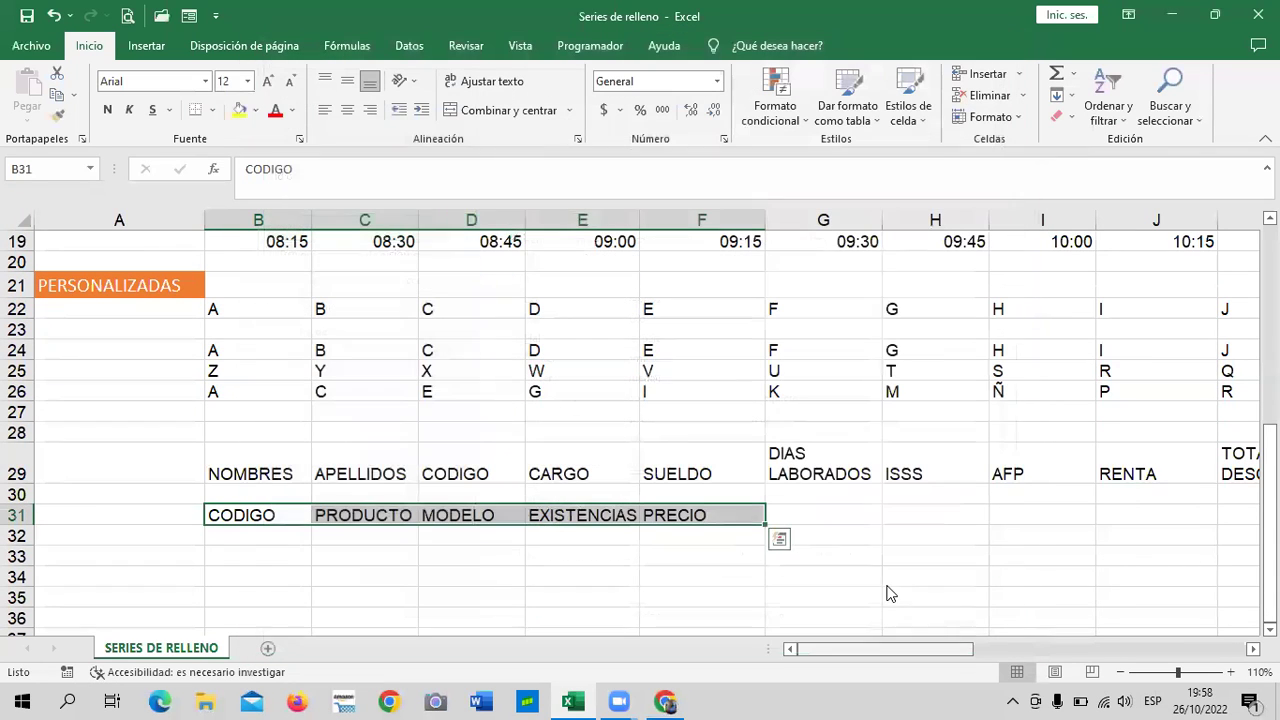
left_click(851, 546)
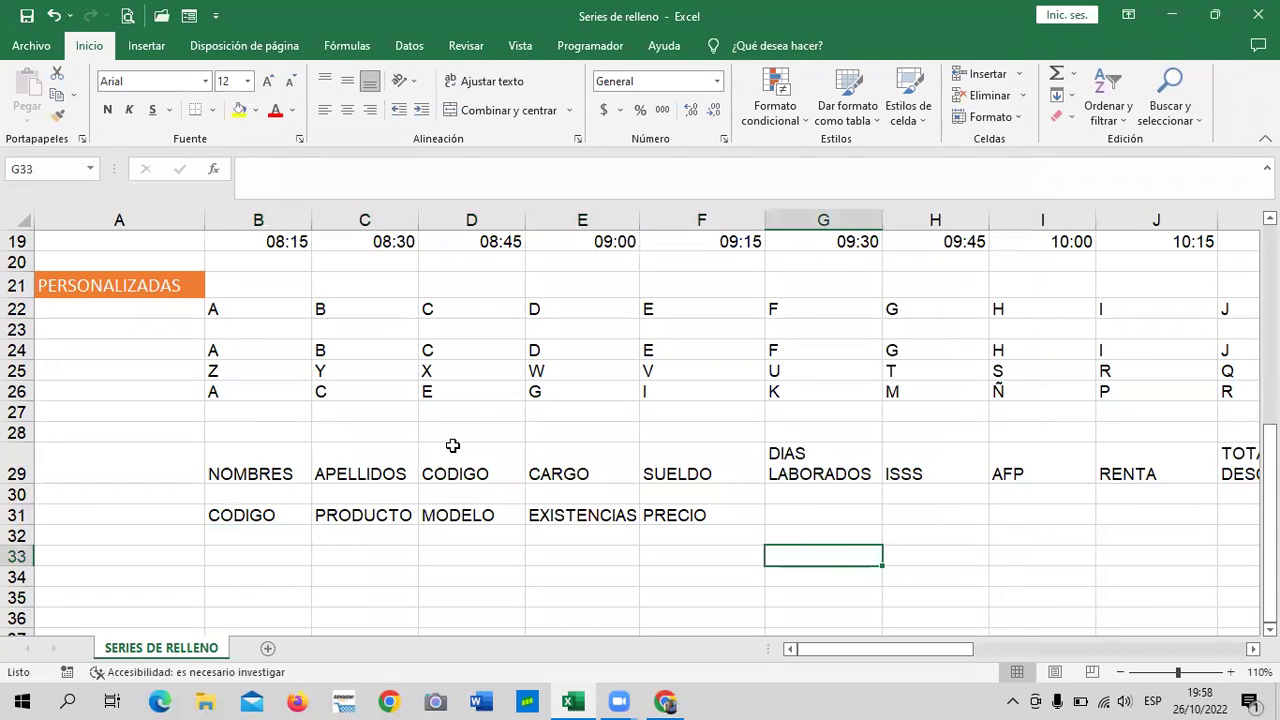
left_click(451, 534)
left_click(266, 560)
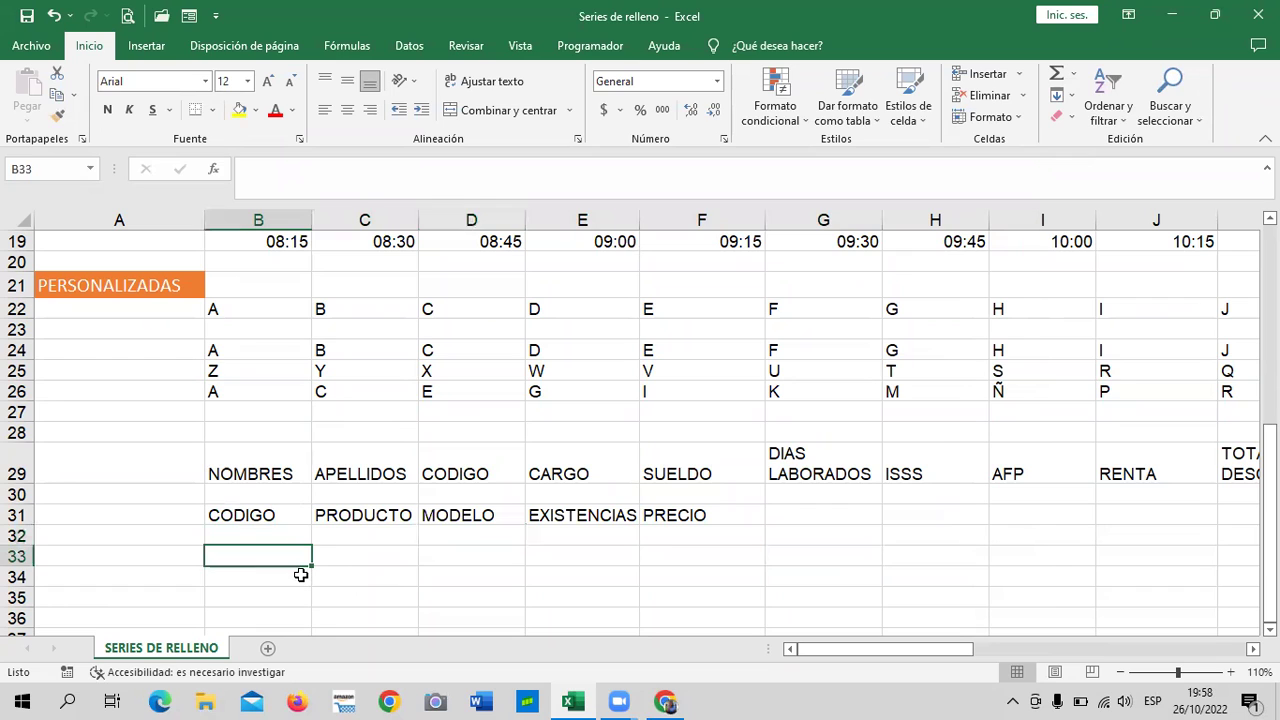
type("CODIGO")
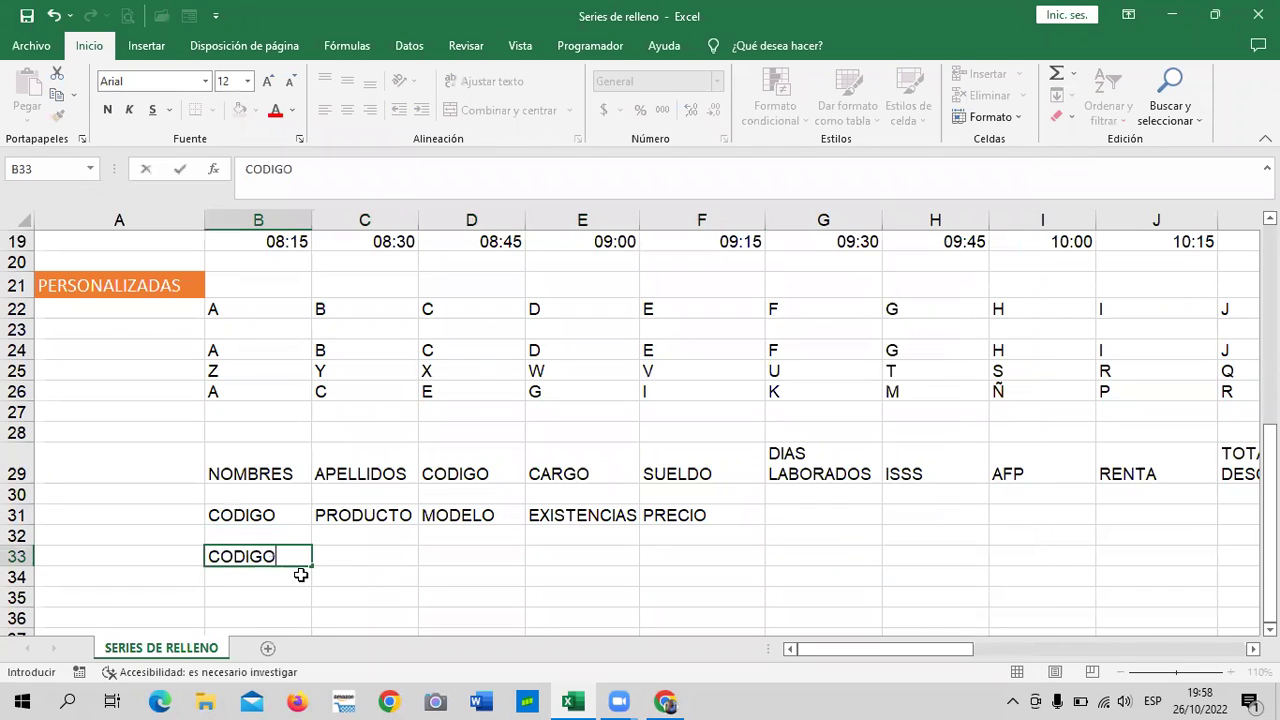
left_click(401, 580)
- Drag-fill B33 across to F33, producing PRODUCTO, MODELO, EXISTENCIAS and PRECIO
left_click(268, 550)
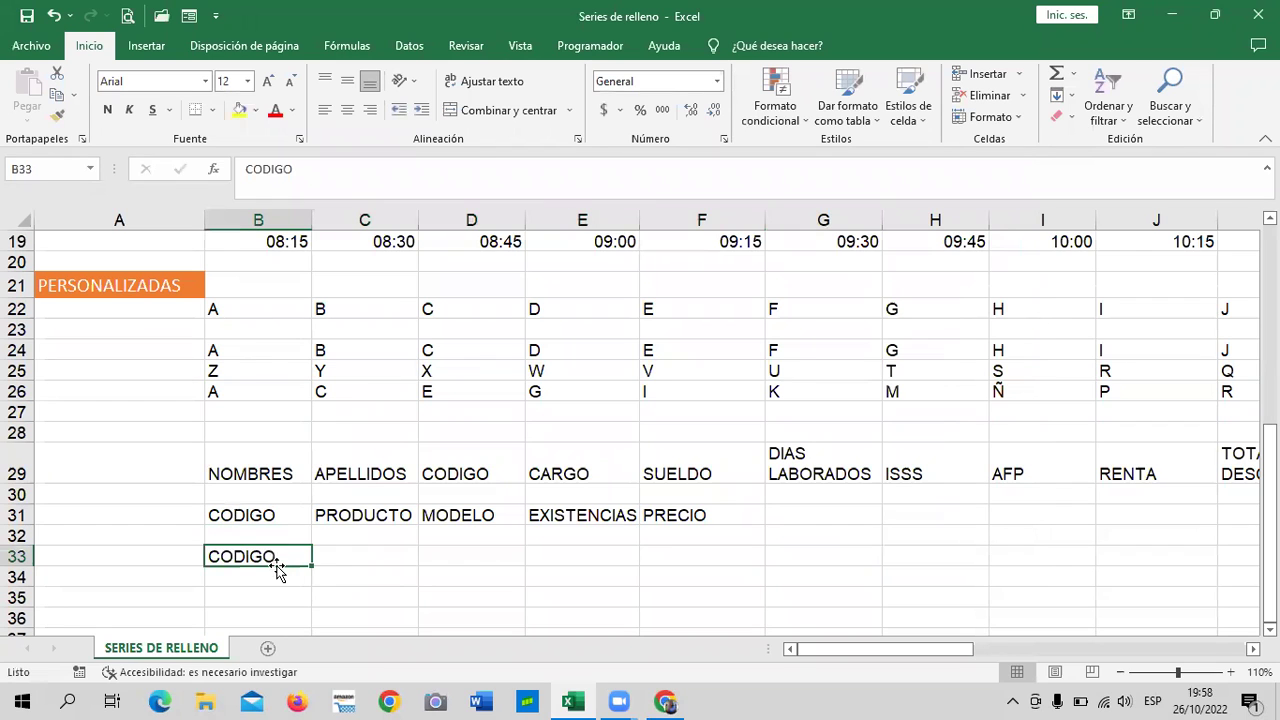
left_click_drag(311, 566, 491, 573)
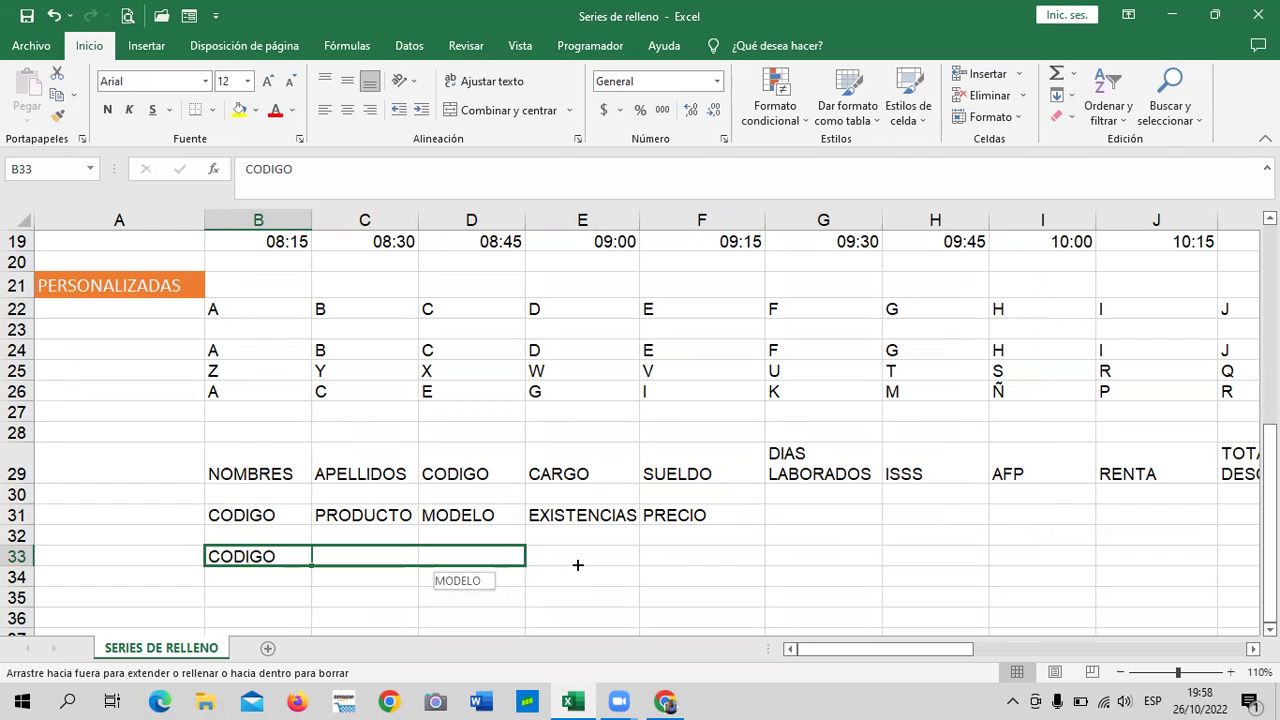
left_click_drag(577, 565, 906, 557)
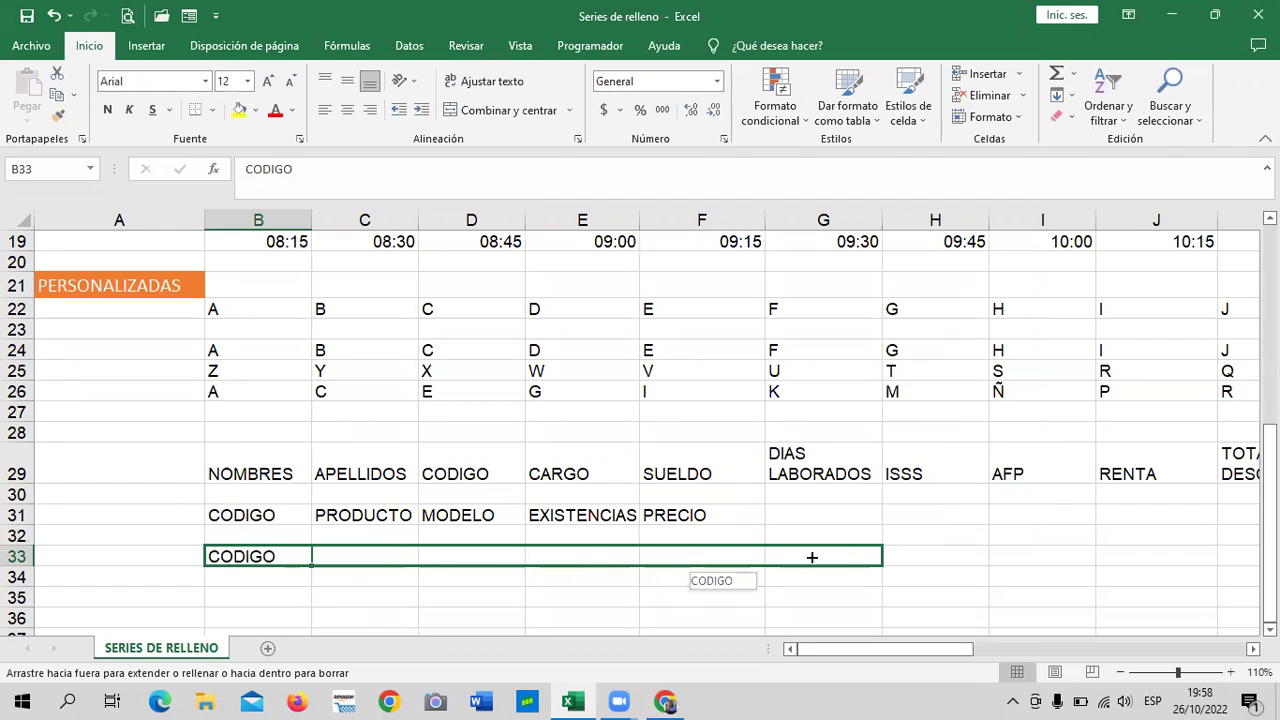
left_click_drag(812, 557, 768, 555)
left_click(884, 562)
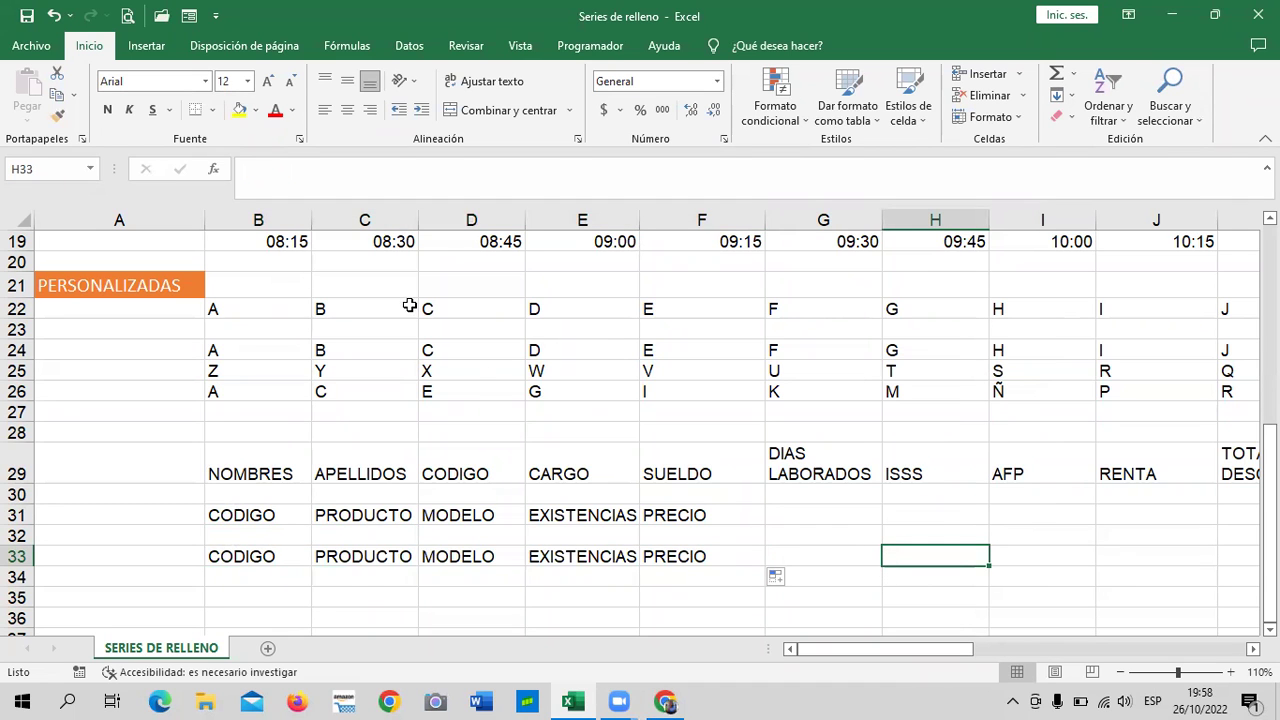
scroll(470, 370, "up", 1)
scroll(470, 365, "up", 1)
scroll(469, 357, "up", 4)
scroll(462, 357, "down", 4)
scroll(457, 360, "down", 5)
scroll(454, 358, "down", 2)
scroll(420, 360, "up", 3)
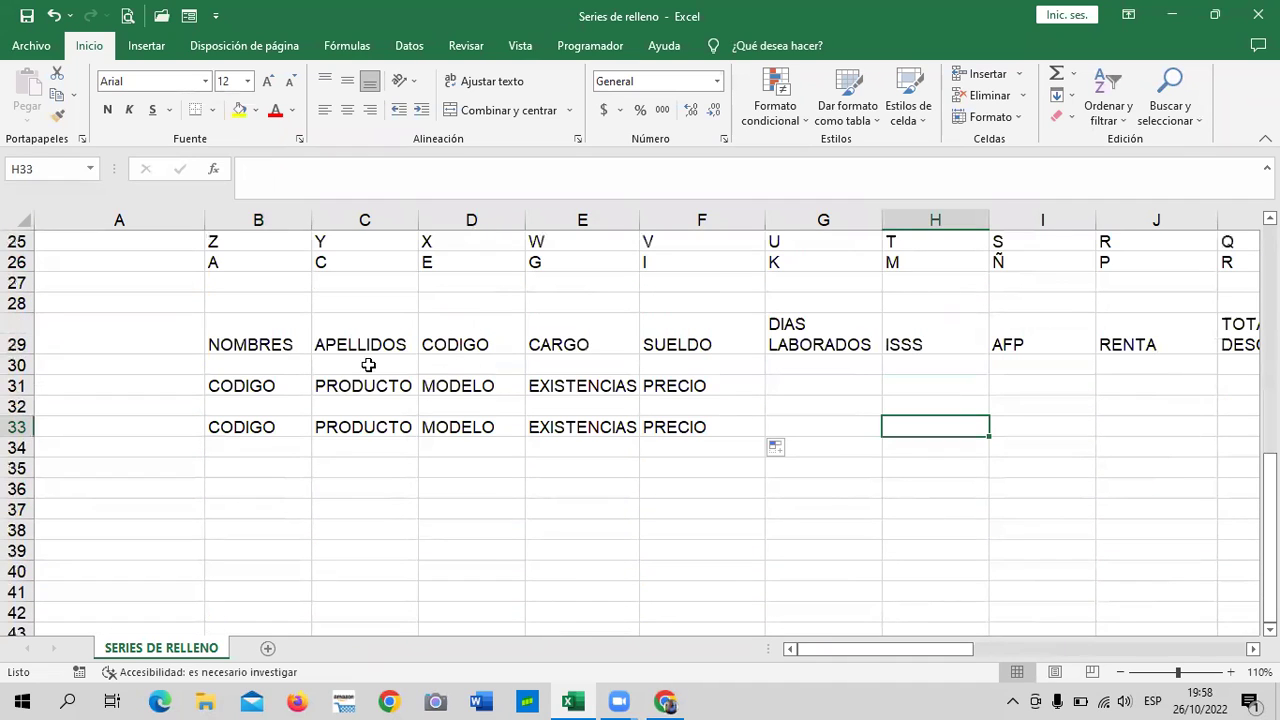
left_click(271, 480)
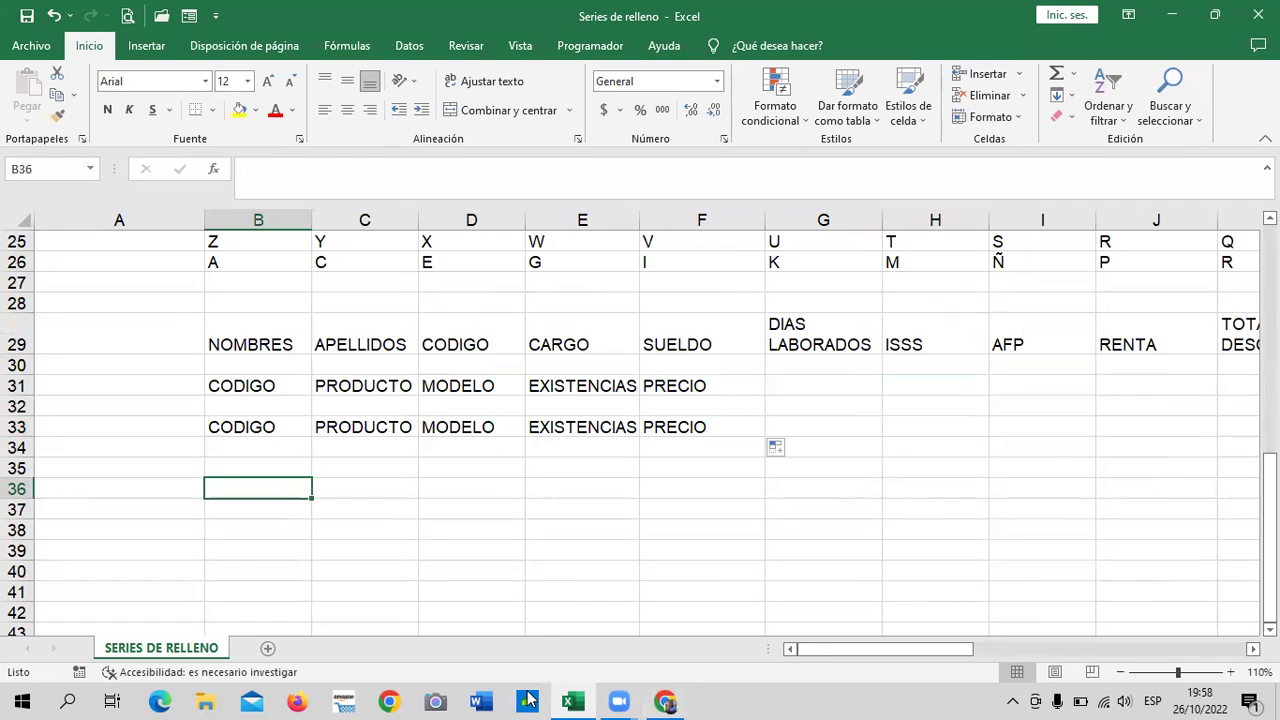
mouse_move(666, 700)
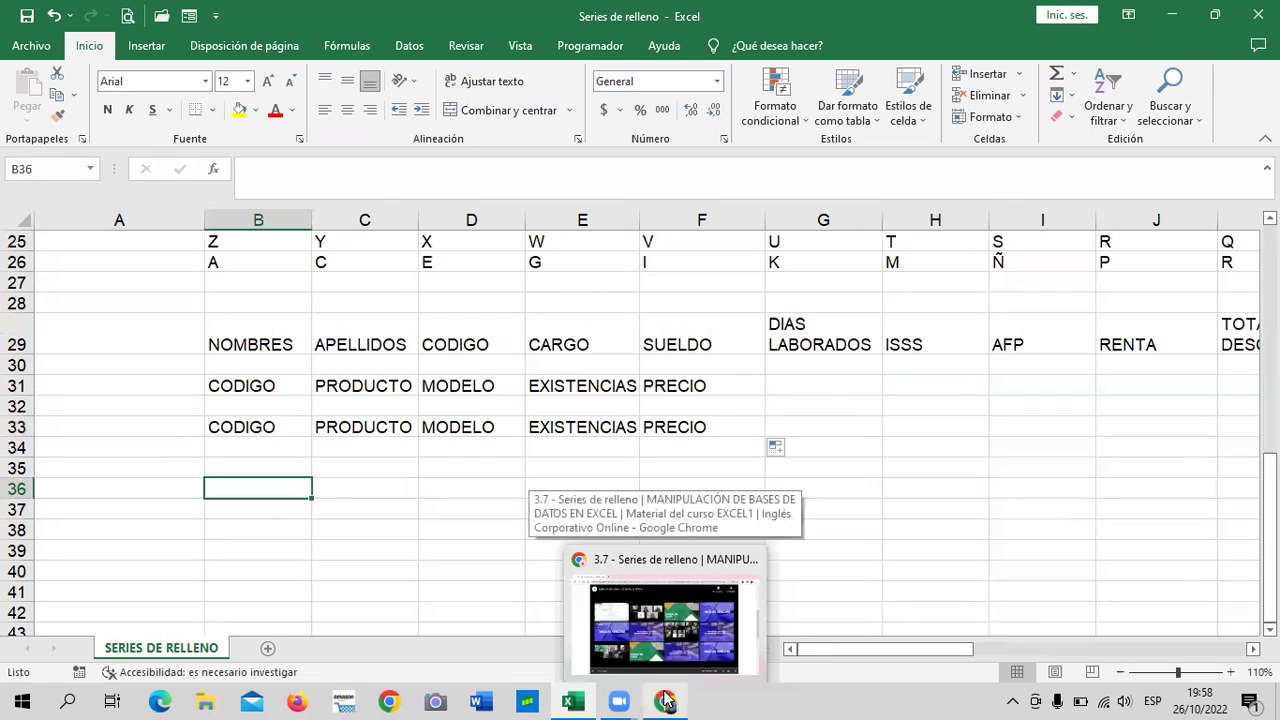
- Bring the Inglés Corporativo course page in Chrome to the front
left_click(748, 660)
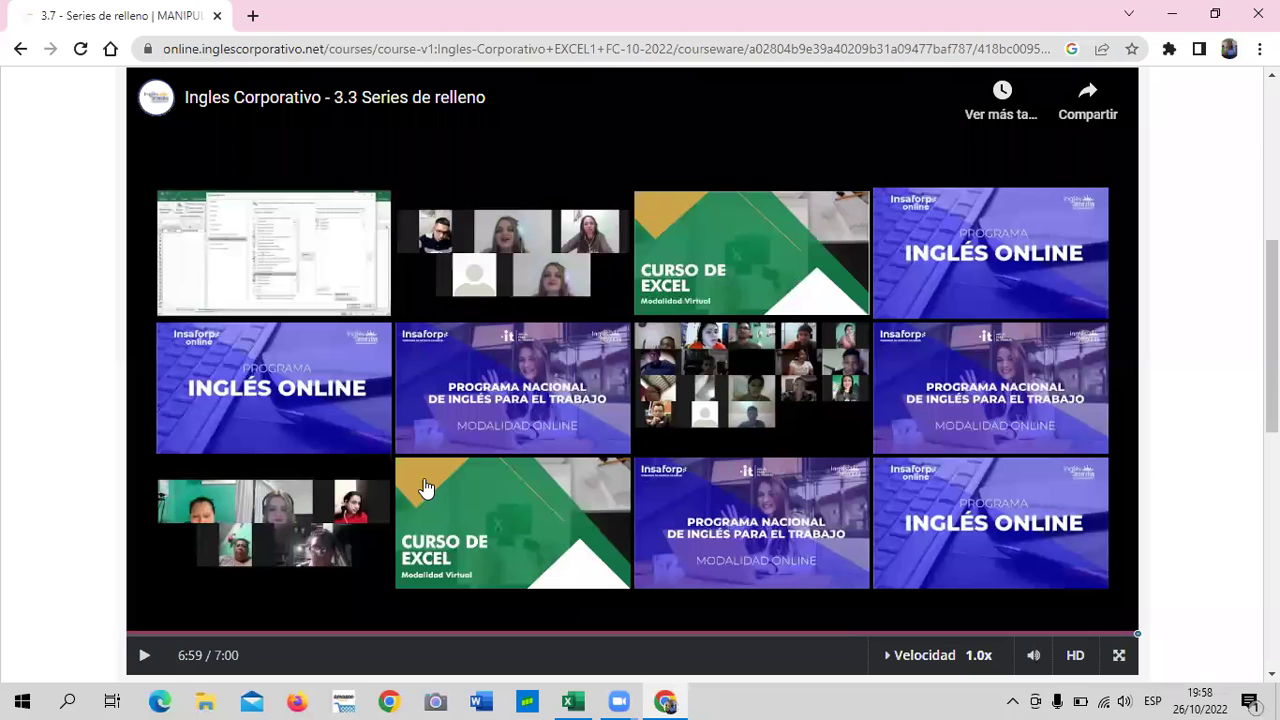
scroll(694, 594, "down", 4)
scroll(690, 591, "up", 7)
scroll(690, 591, "down", 1)
scroll(690, 591, "up", 3)
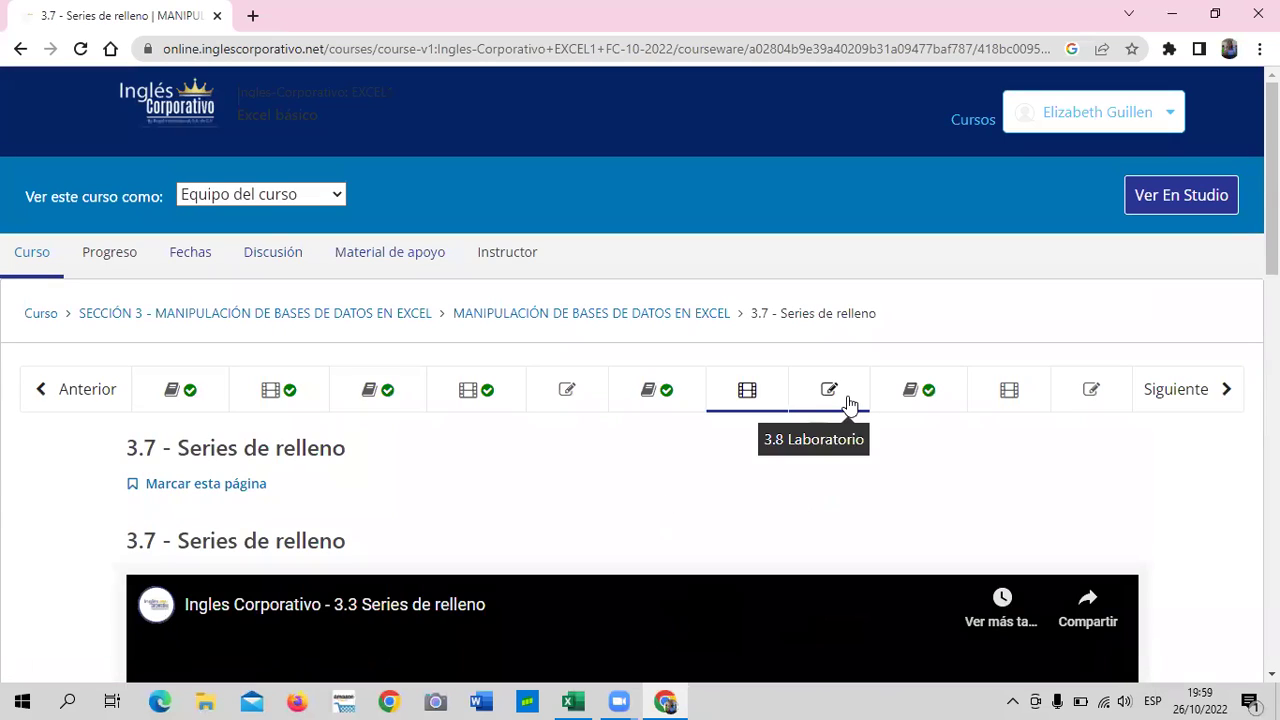
- Open the 3.8 Laboratorio quiz and scroll through its questions
left_click(849, 403)
scroll(437, 471, "down", 4)
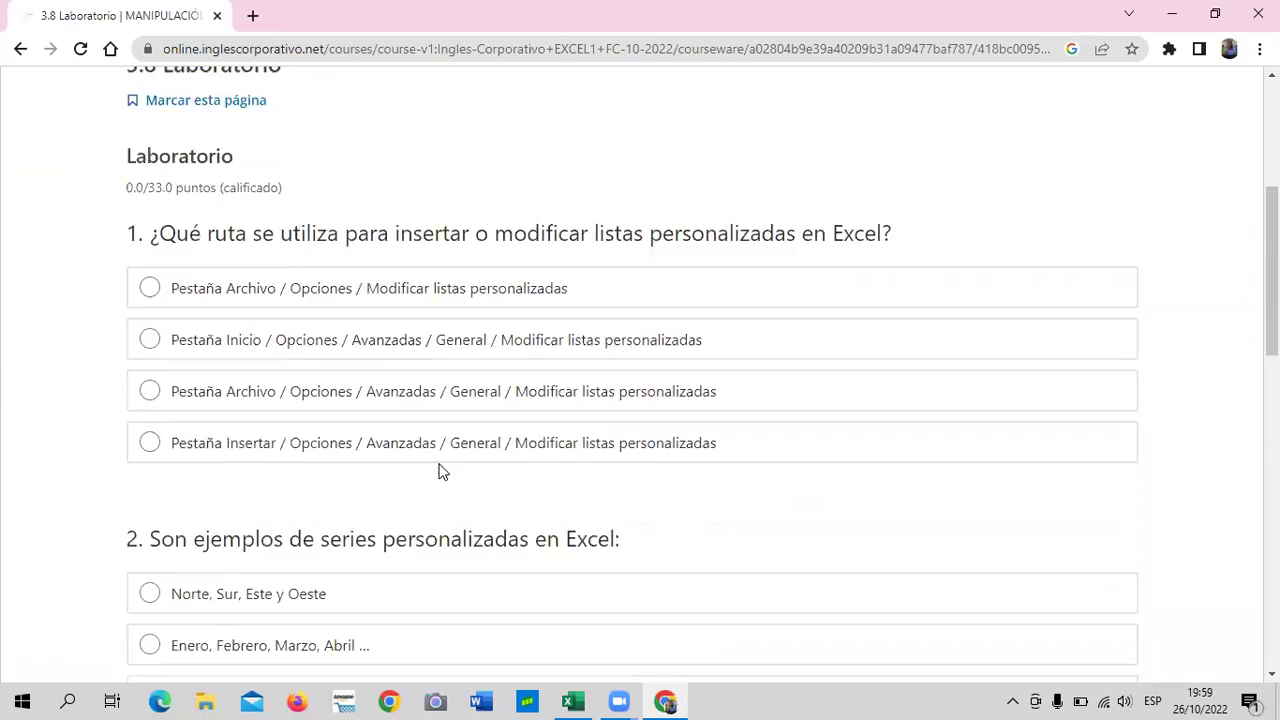
scroll(440, 470, "down", 3)
scroll(440, 470, "down", 3)
scroll(440, 467, "down", 2)
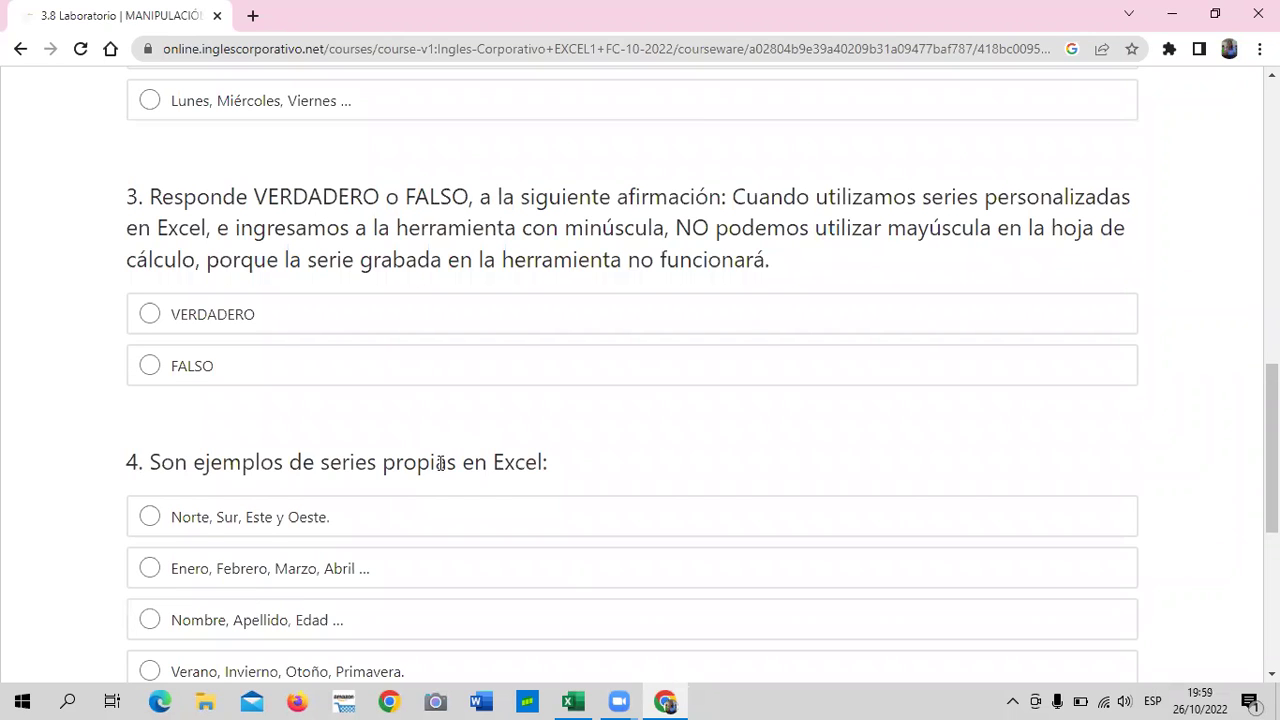
scroll(623, 500, "down", 1)
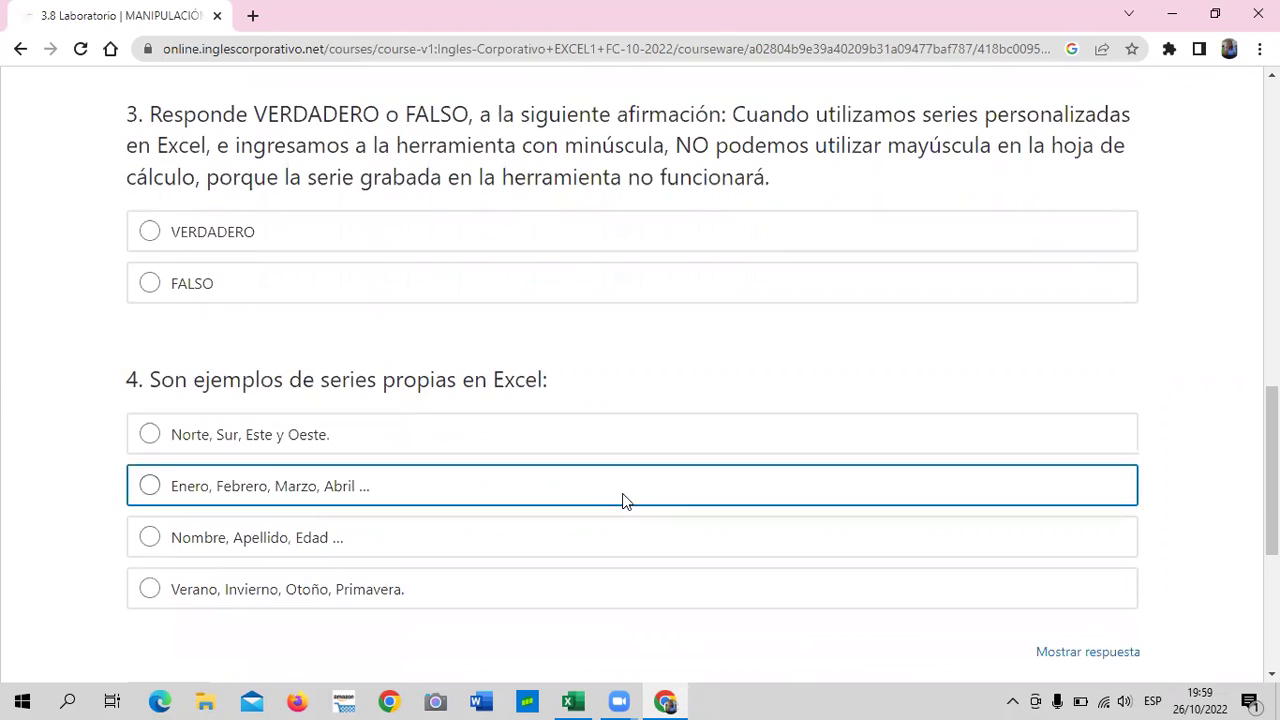
scroll(471, 437, "up", 3)
scroll(476, 437, "up", 3)
scroll(474, 430, "up", 2)
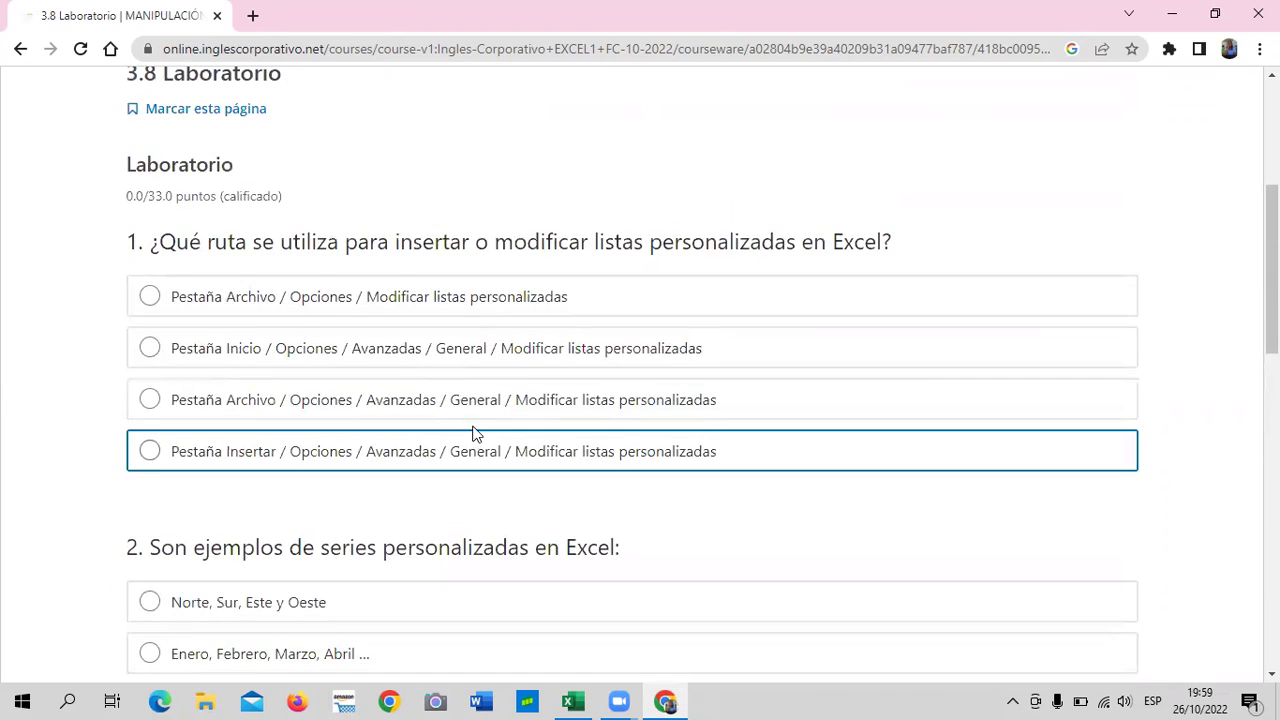
scroll(474, 420, "up", 3)
scroll(474, 420, "down", 2)
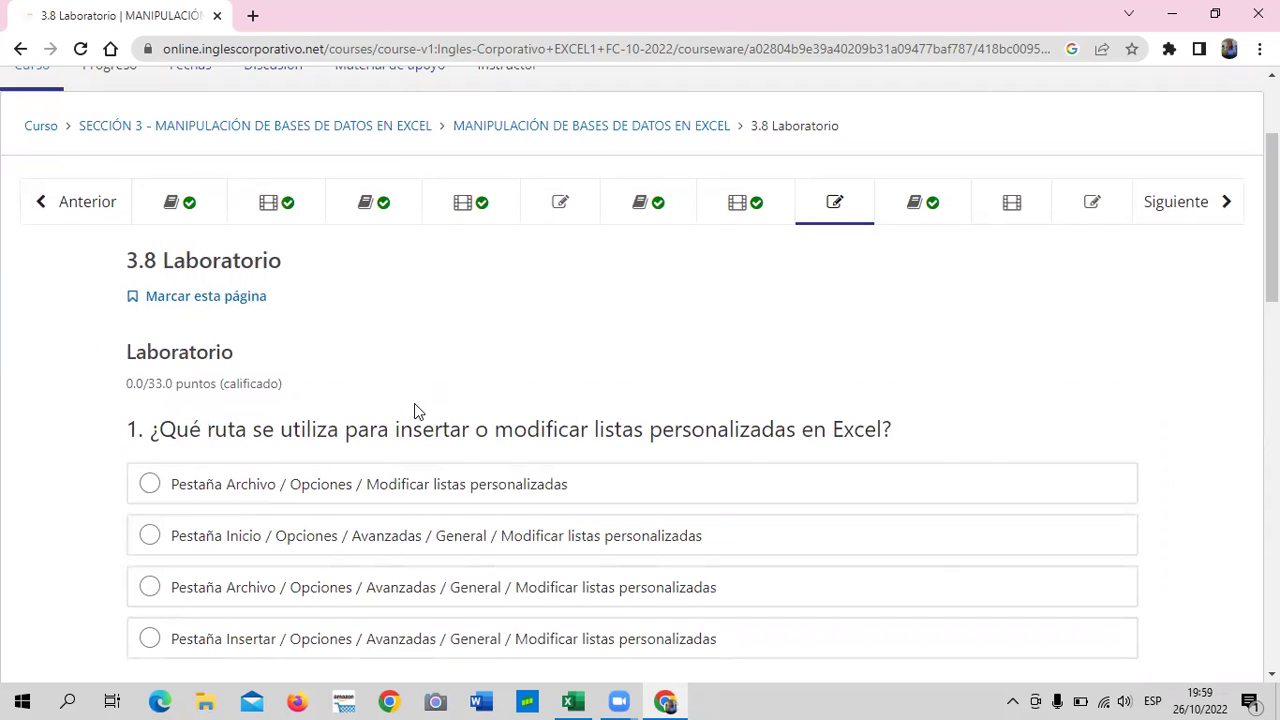
scroll(491, 391, "down", 2)
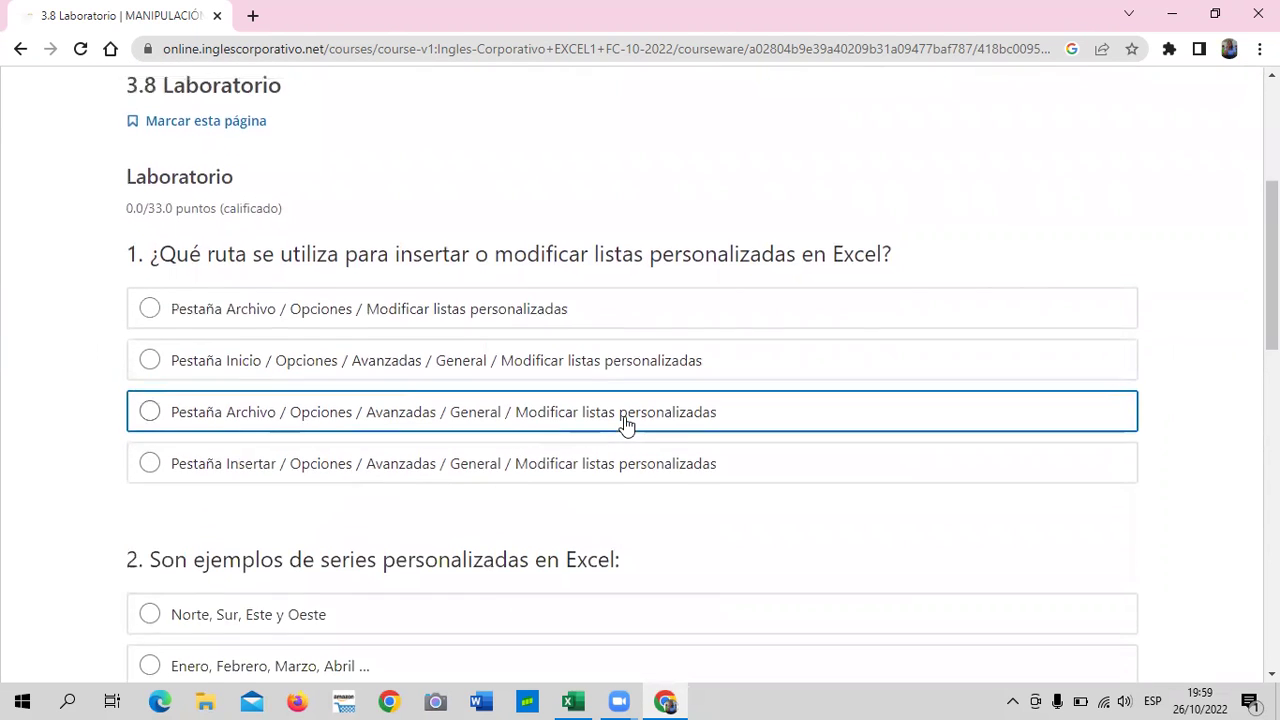
scroll(624, 424, "up", 3)
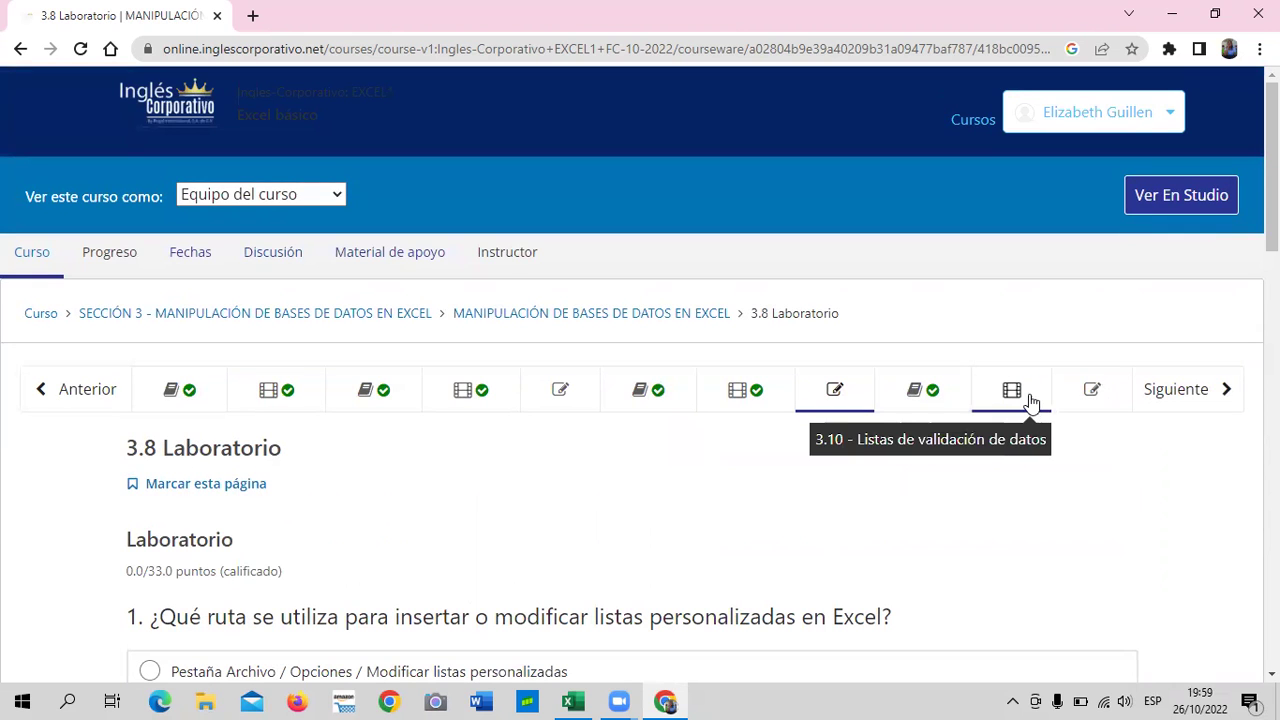
scroll(667, 461, "down", 2)
scroll(667, 461, "down", 2)
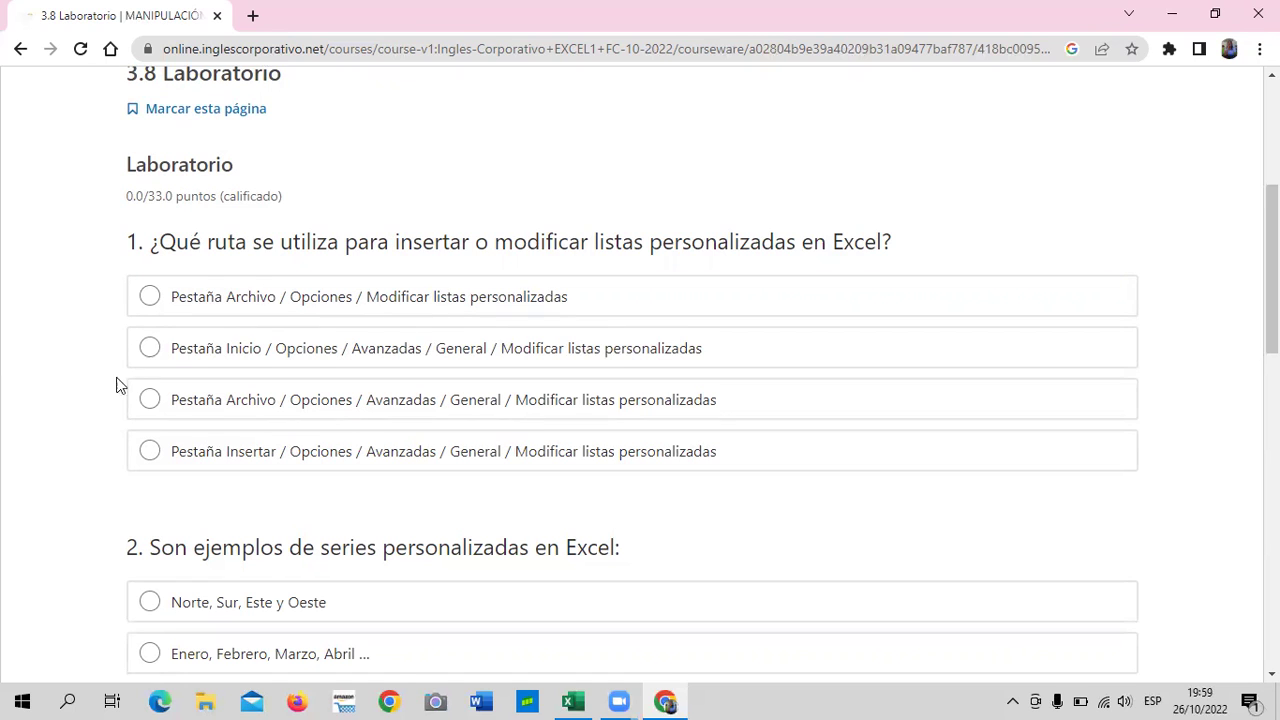
- Choose Archivo / Opciones / Avanzadas / General for question 1 and Norte, Sur, Este y Oeste for question 2
left_click(230, 419)
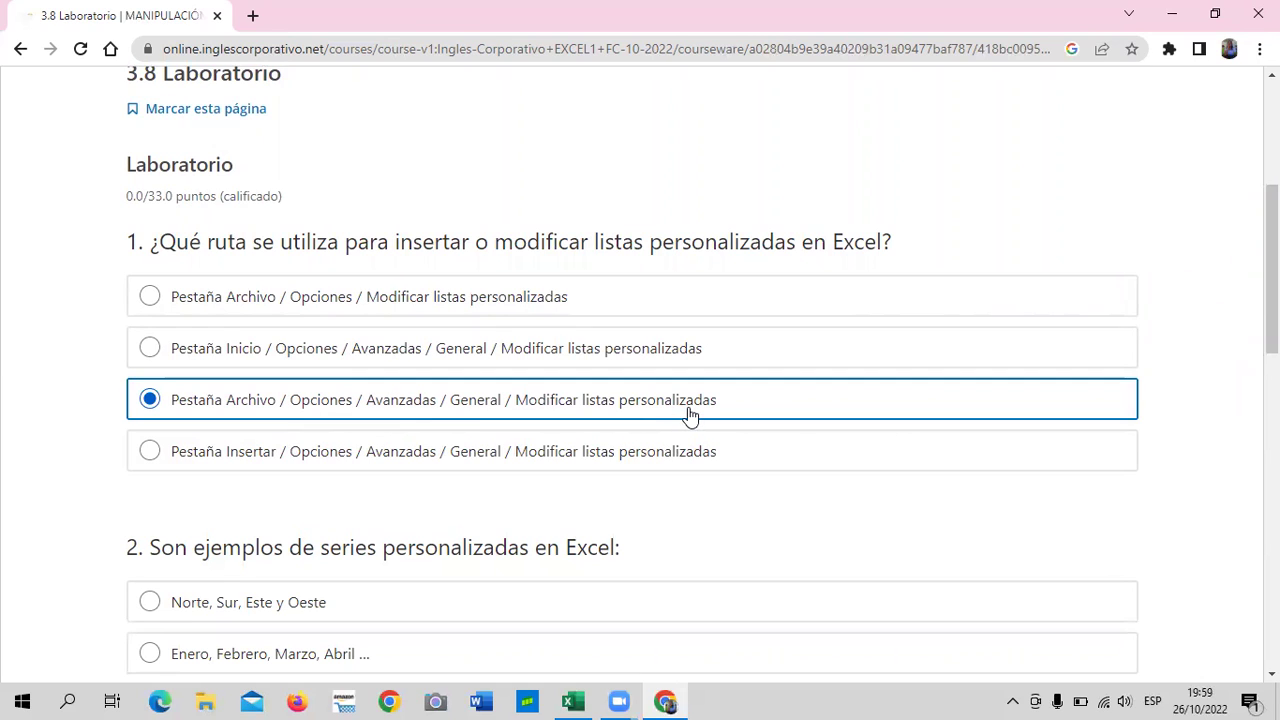
scroll(643, 238, "down", 3)
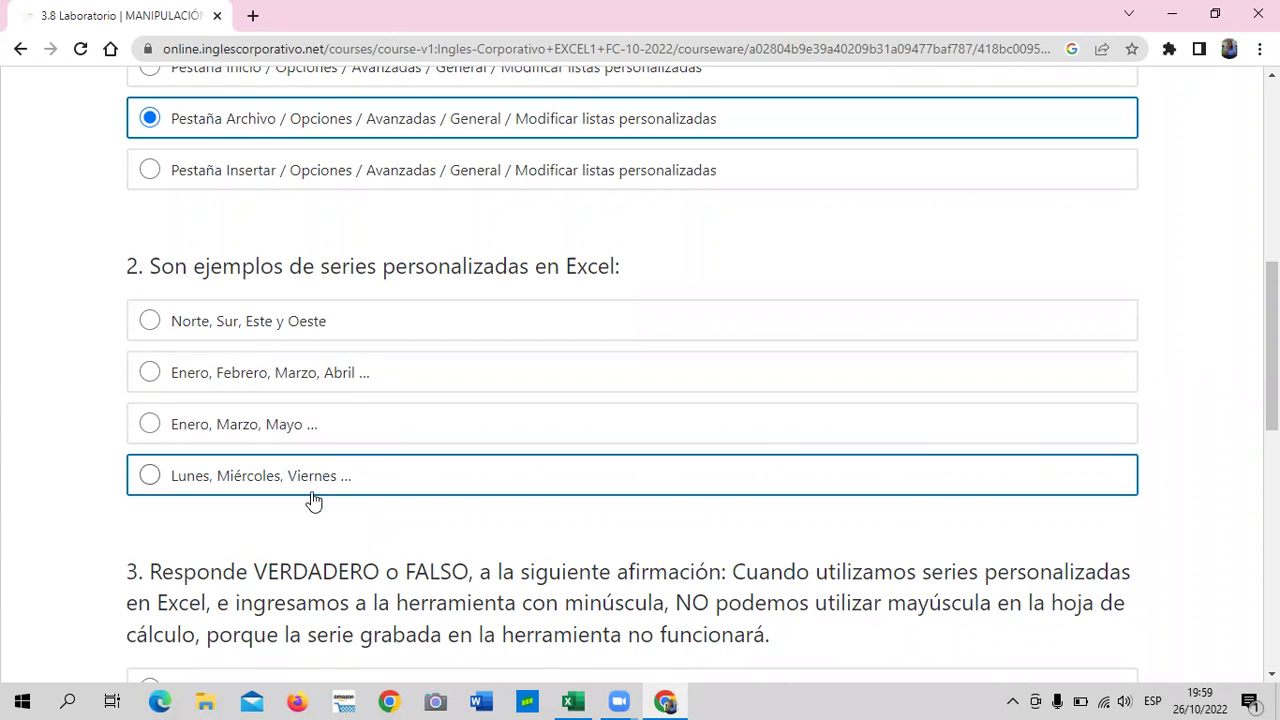
left_click(150, 320)
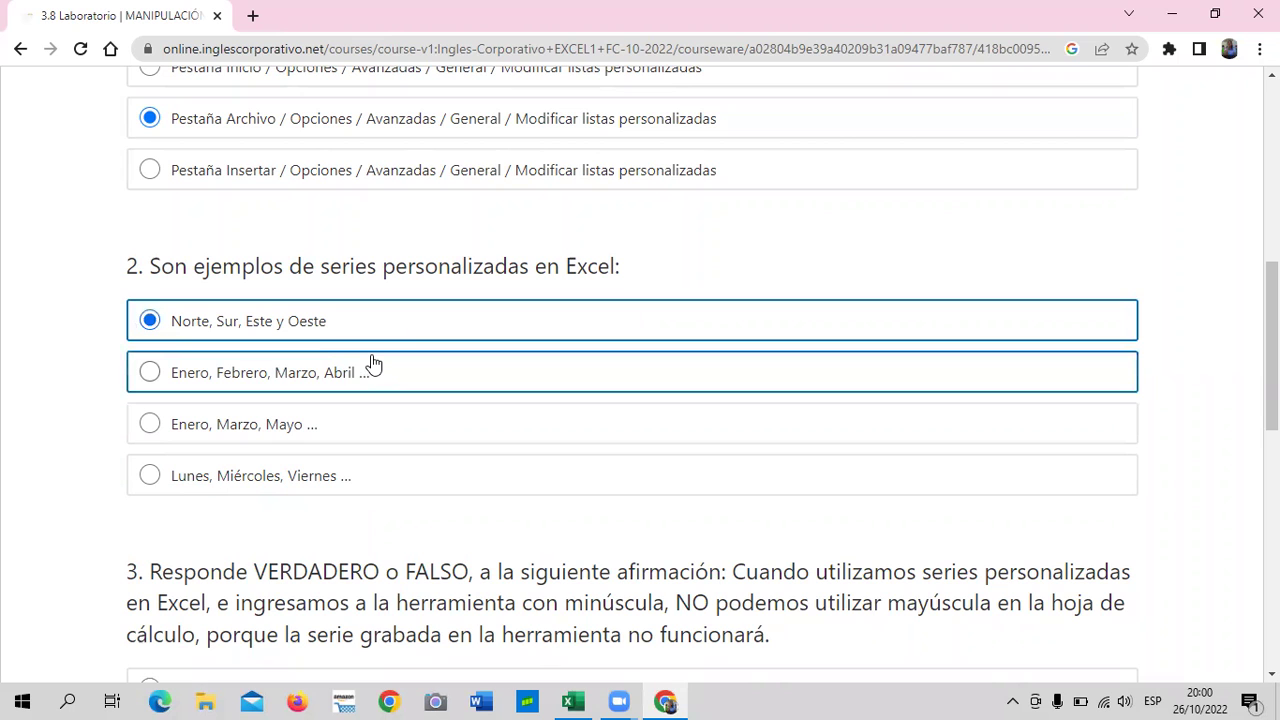
scroll(440, 405, "down", 3)
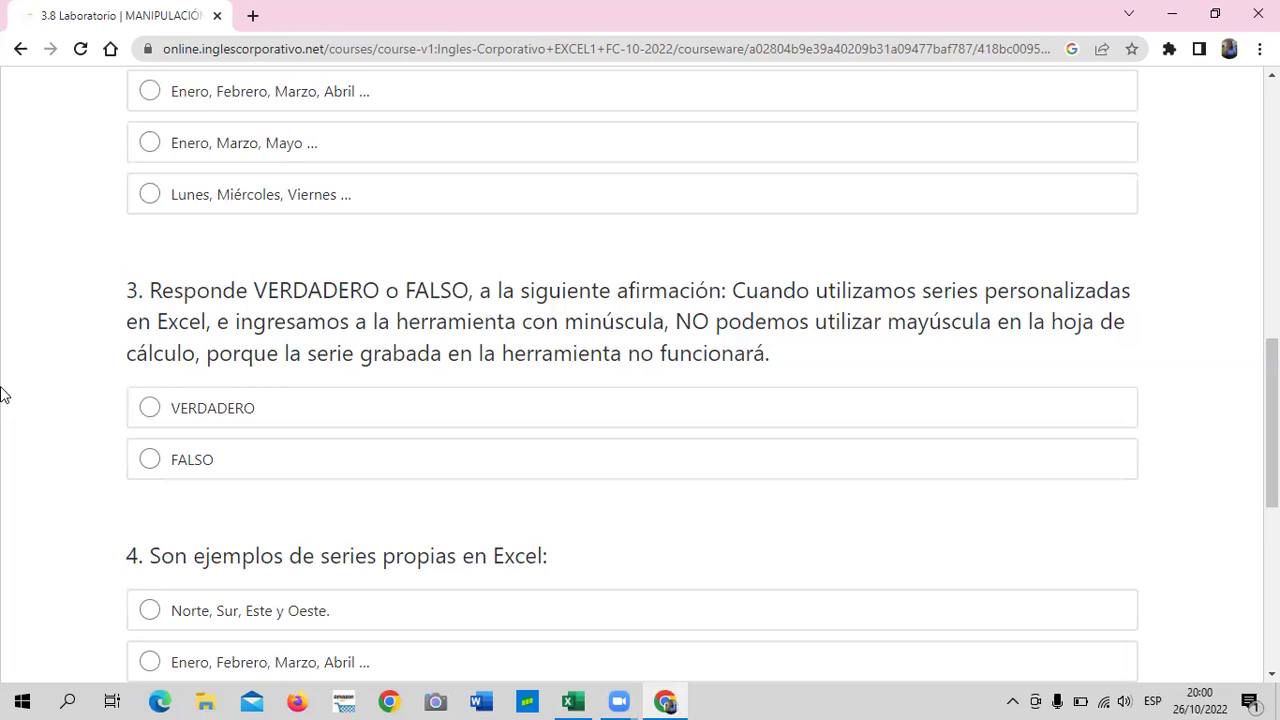
- Mark question 3 FALSO and answer question 4 with Enero, Febrero, Marzo, Abril
left_click(152, 462)
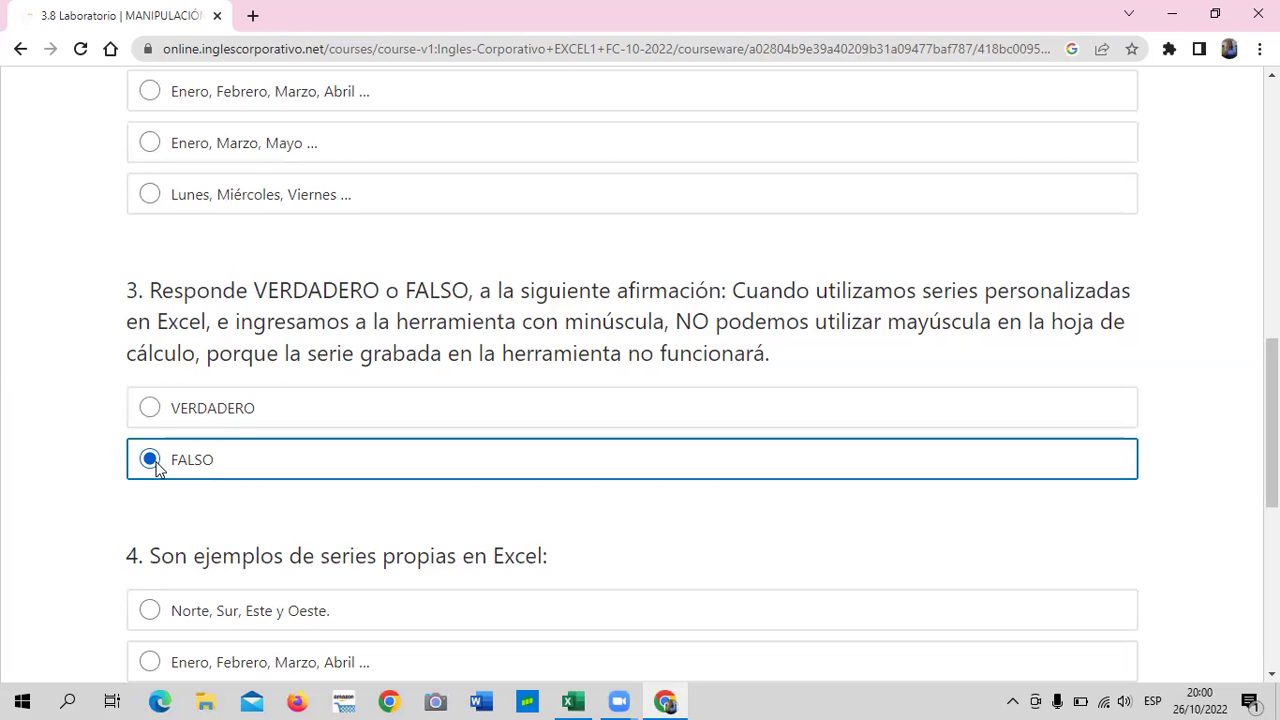
scroll(251, 408, "down", 1)
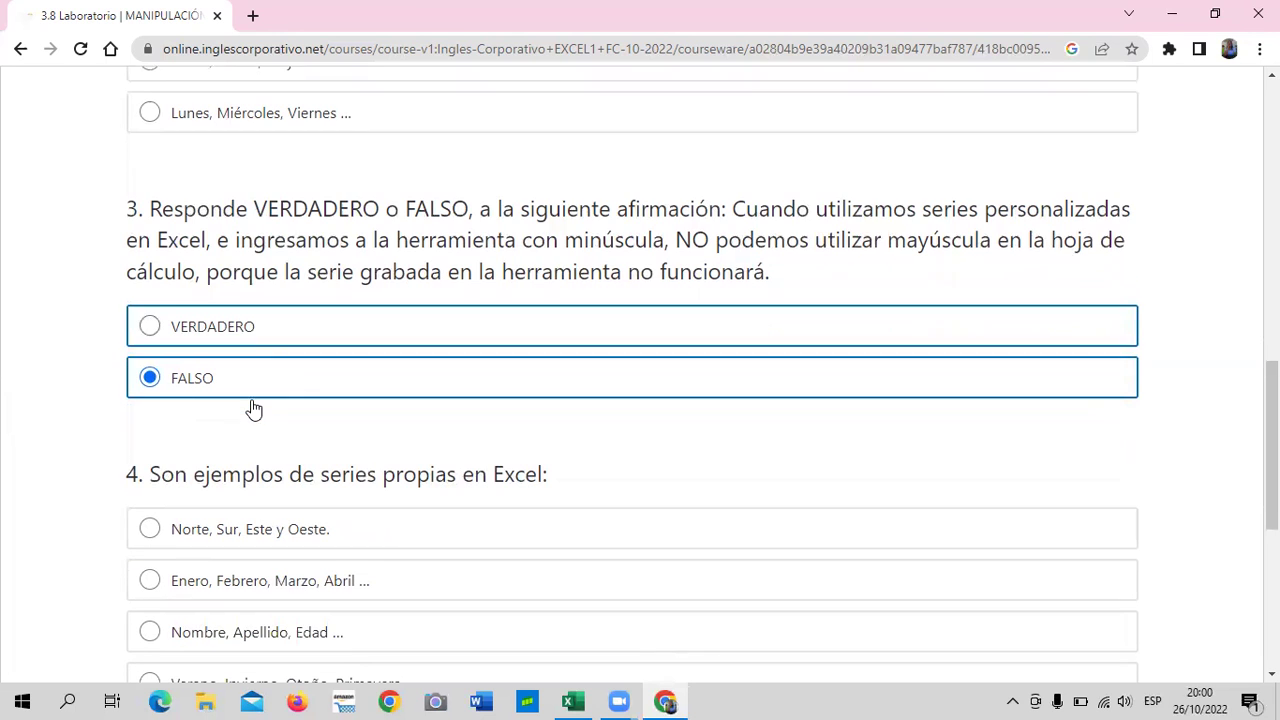
scroll(253, 405, "down", 2)
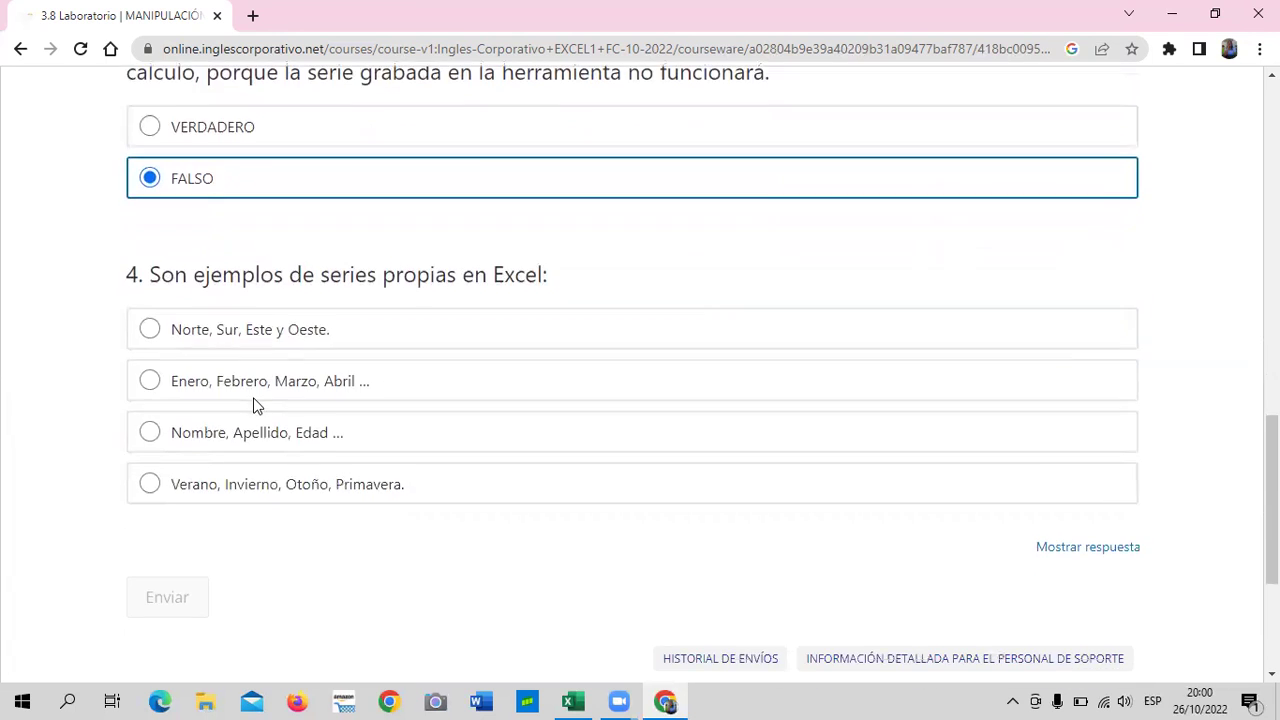
left_click(86, 235)
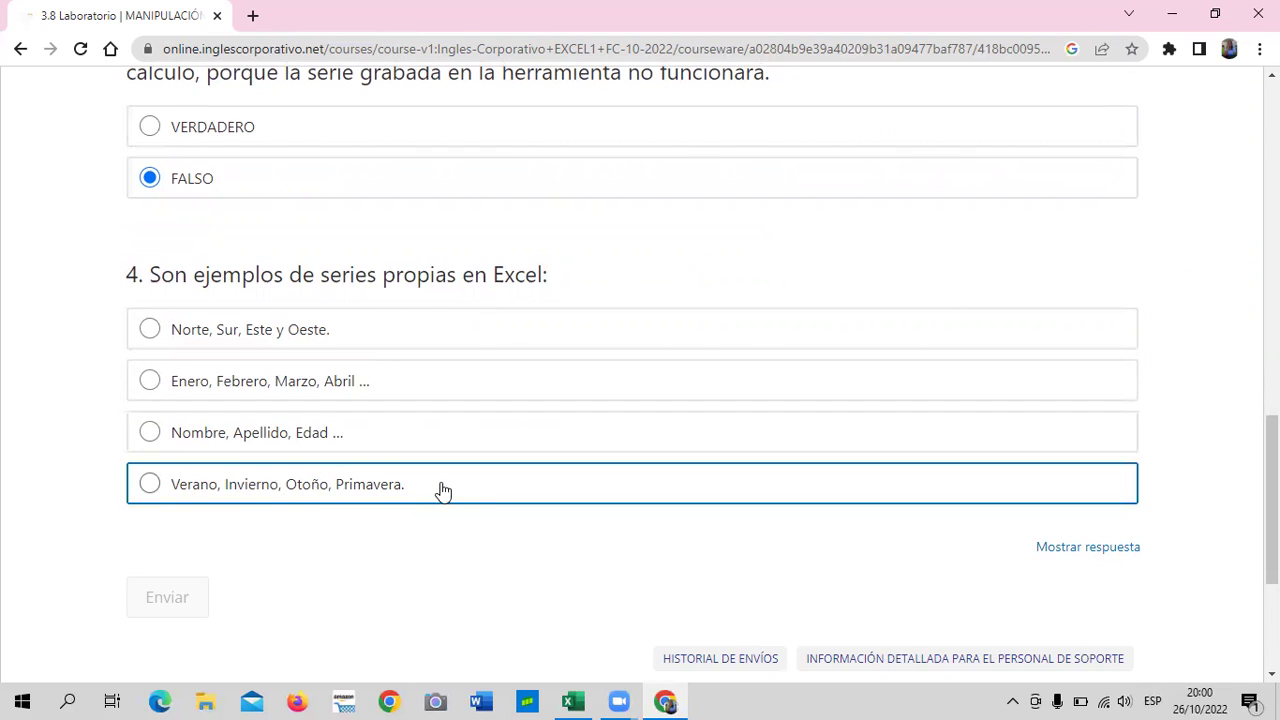
left_click(152, 380)
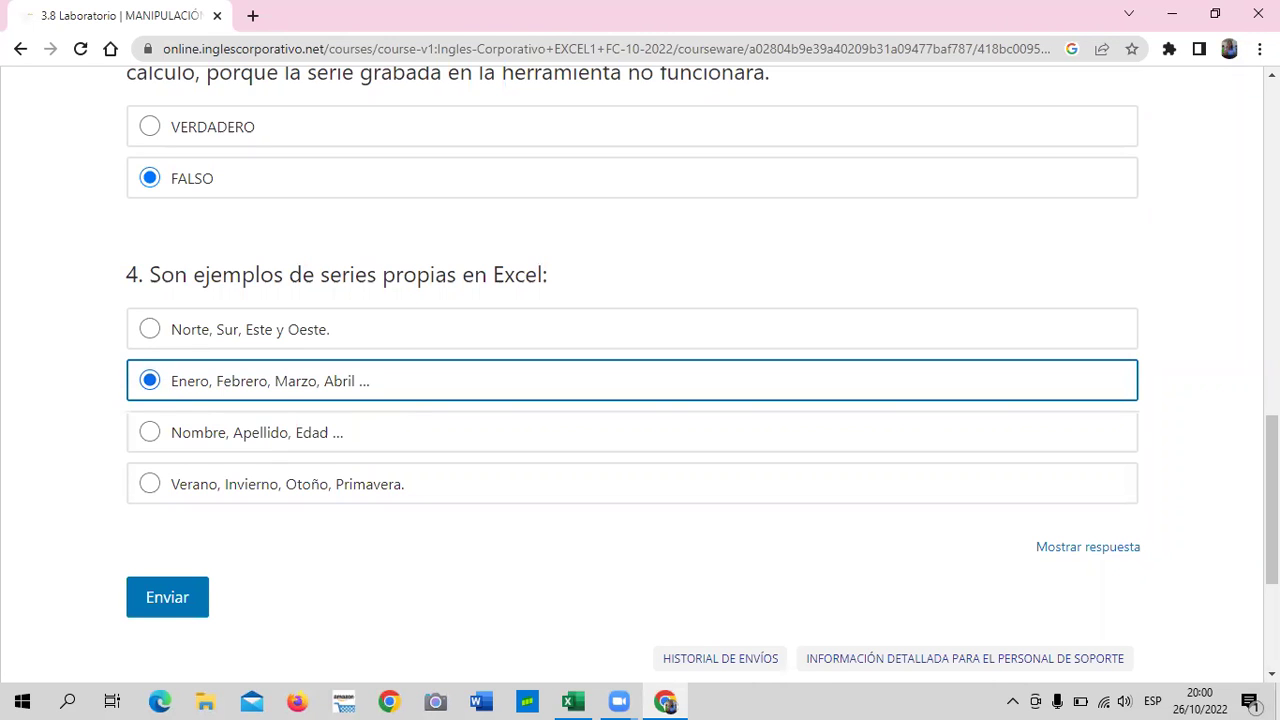
- Reveal the quiz answers and scroll up to confirm all four are correct
left_click(1067, 549)
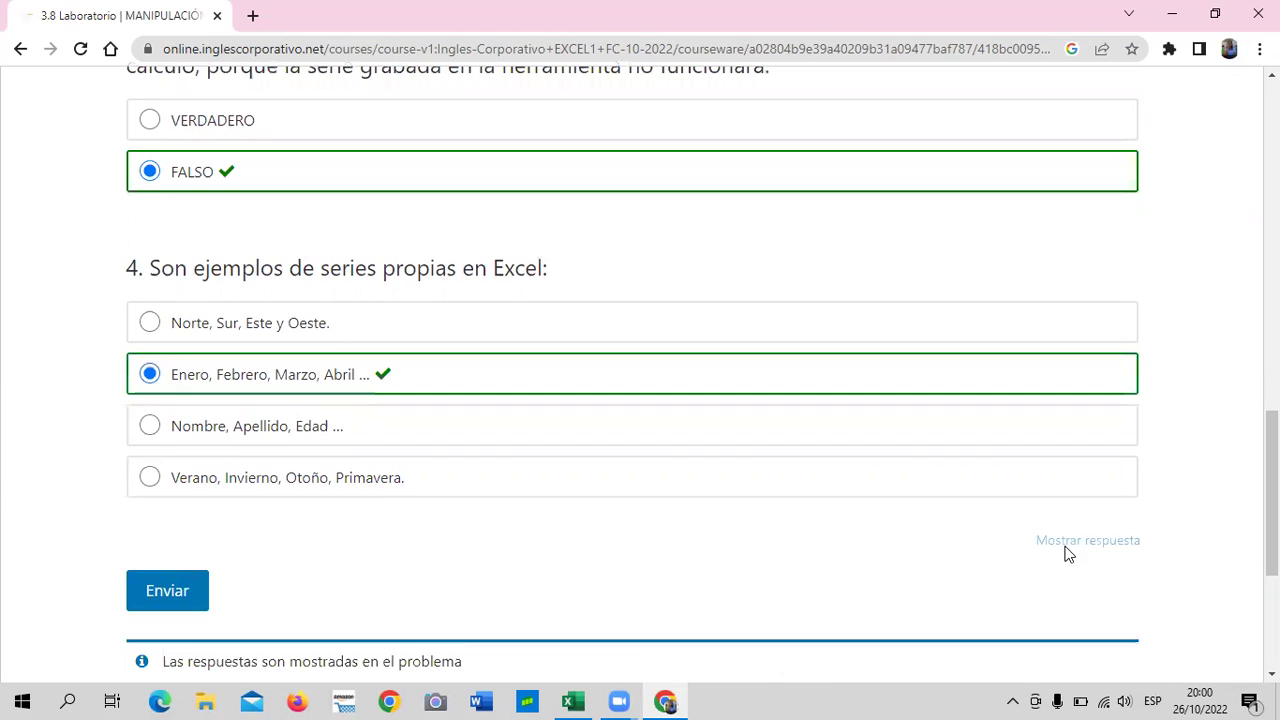
scroll(900, 505, "up", 2)
scroll(845, 497, "up", 3)
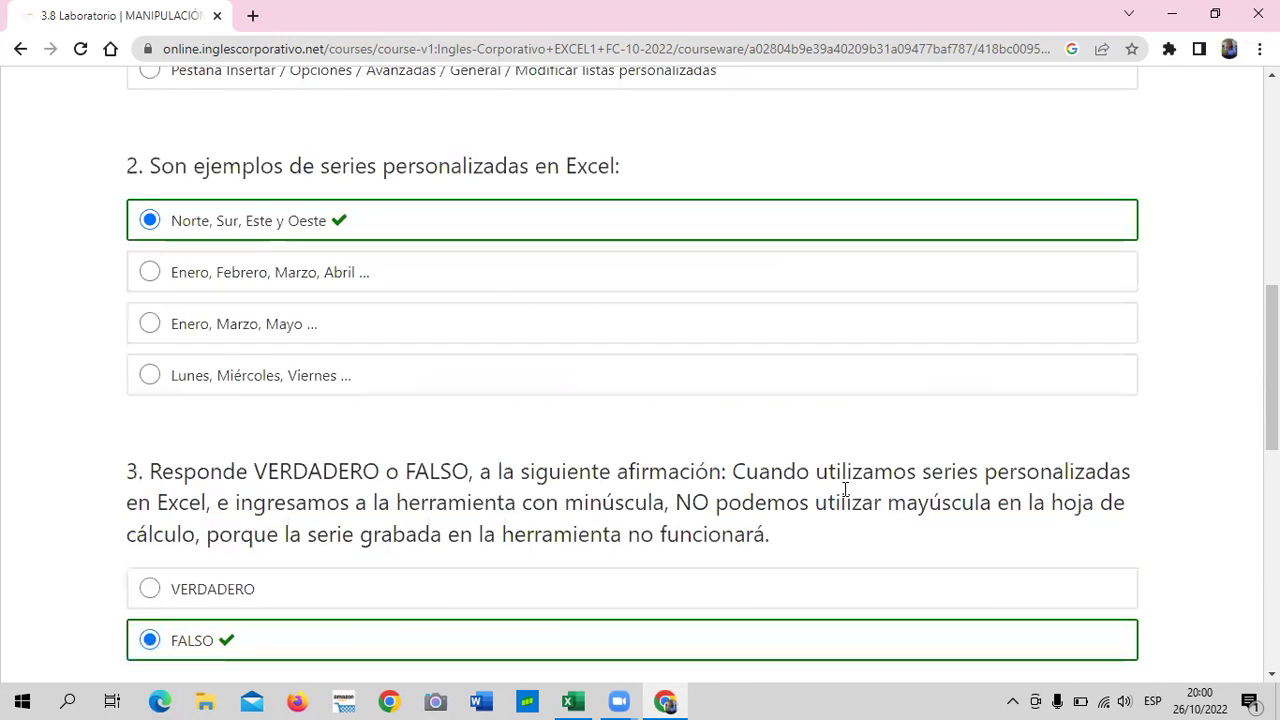
scroll(420, 246, "up", 3)
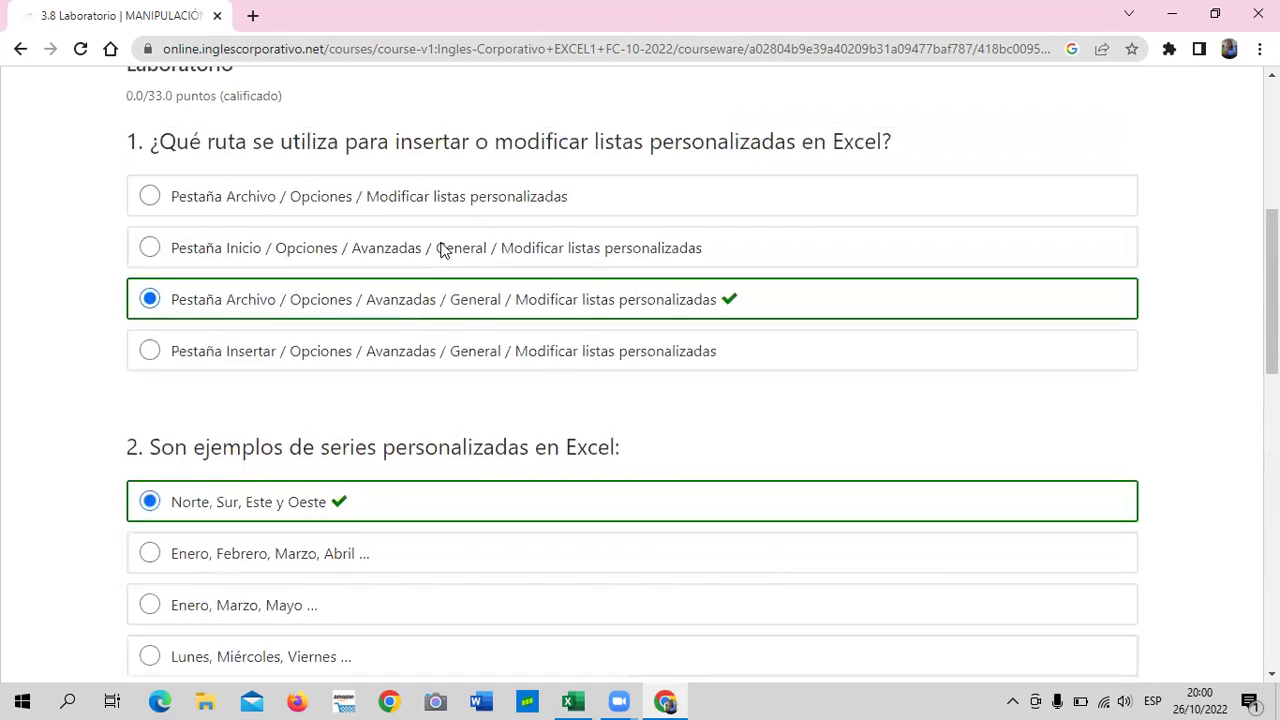